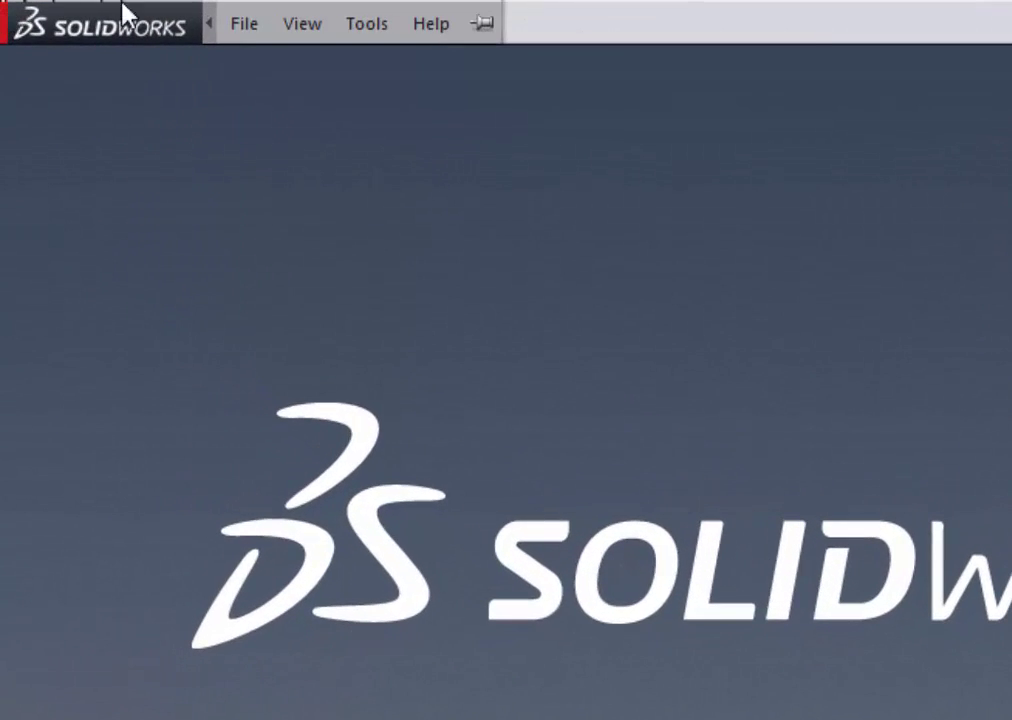
- Open the New SOLIDWORKS Document dialog from the File menu and move it left
left_click(244, 23)
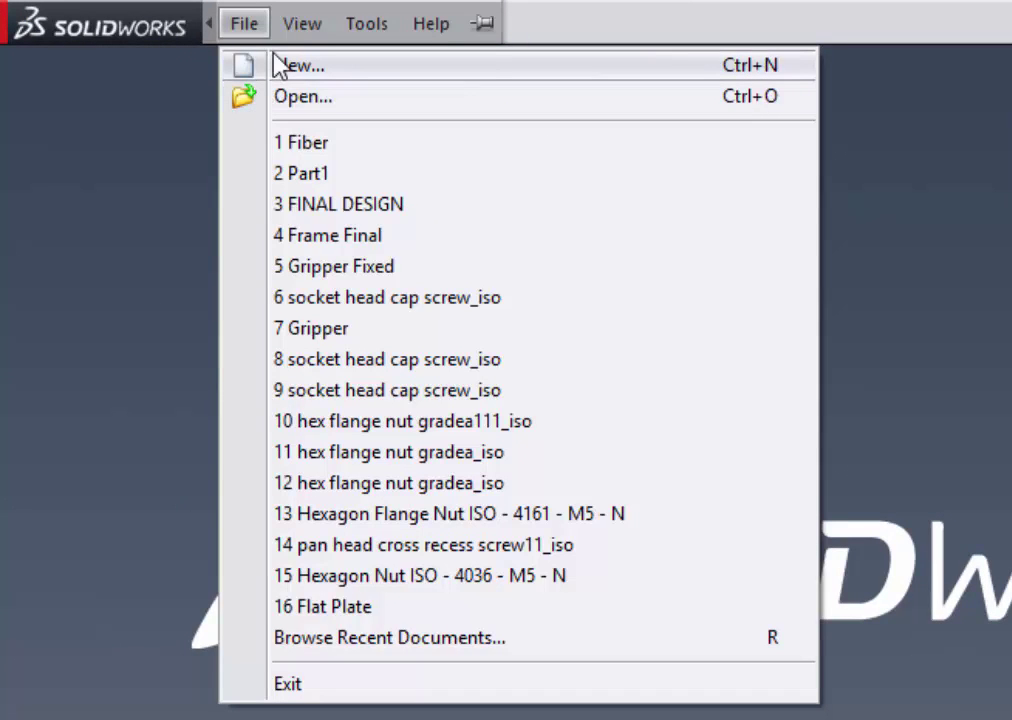
left_click(273, 66)
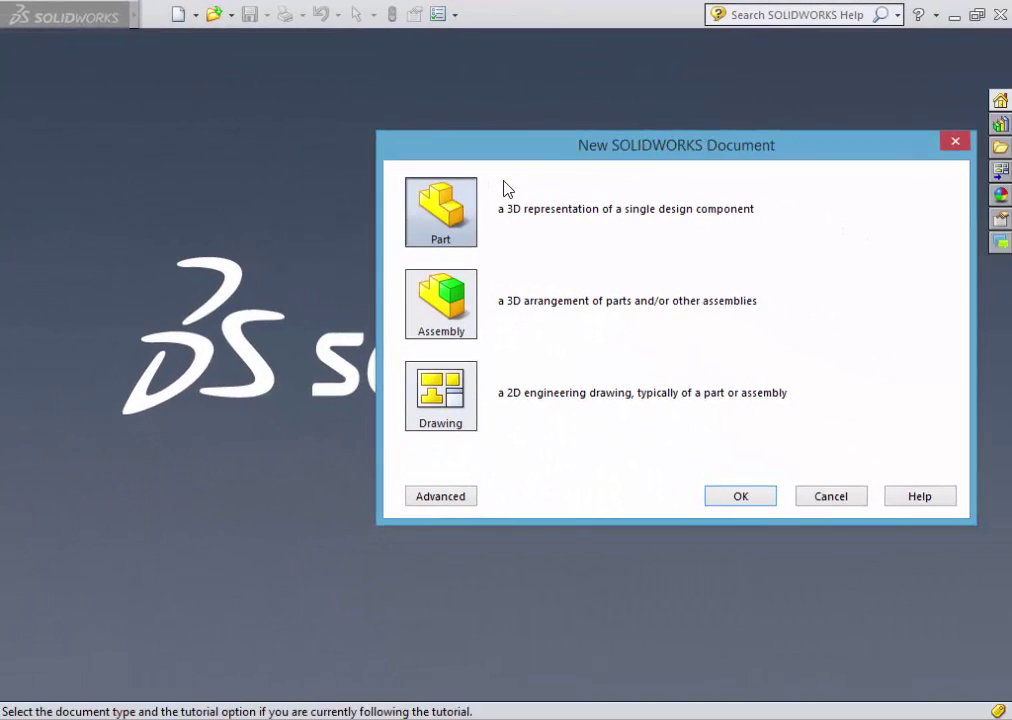
left_click_drag(515, 160, 370, 180)
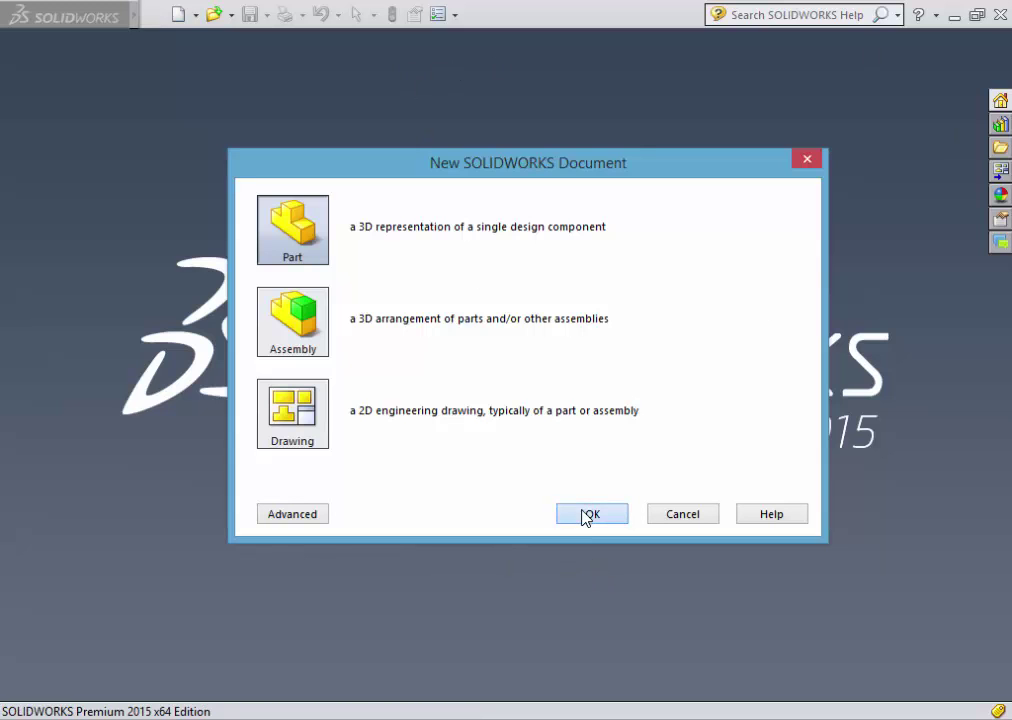
- Confirm Part as the document type to create Part1
left_click(583, 512)
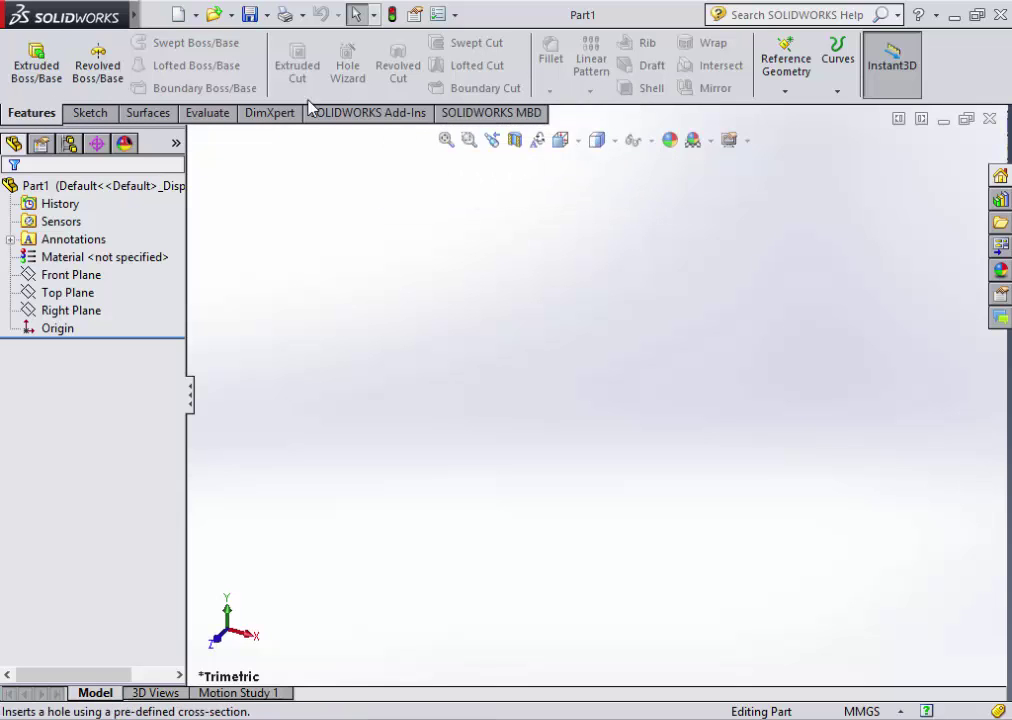
- Switch between the Sketch and Features tool tabs, ending on Sketch
left_click(70, 110)
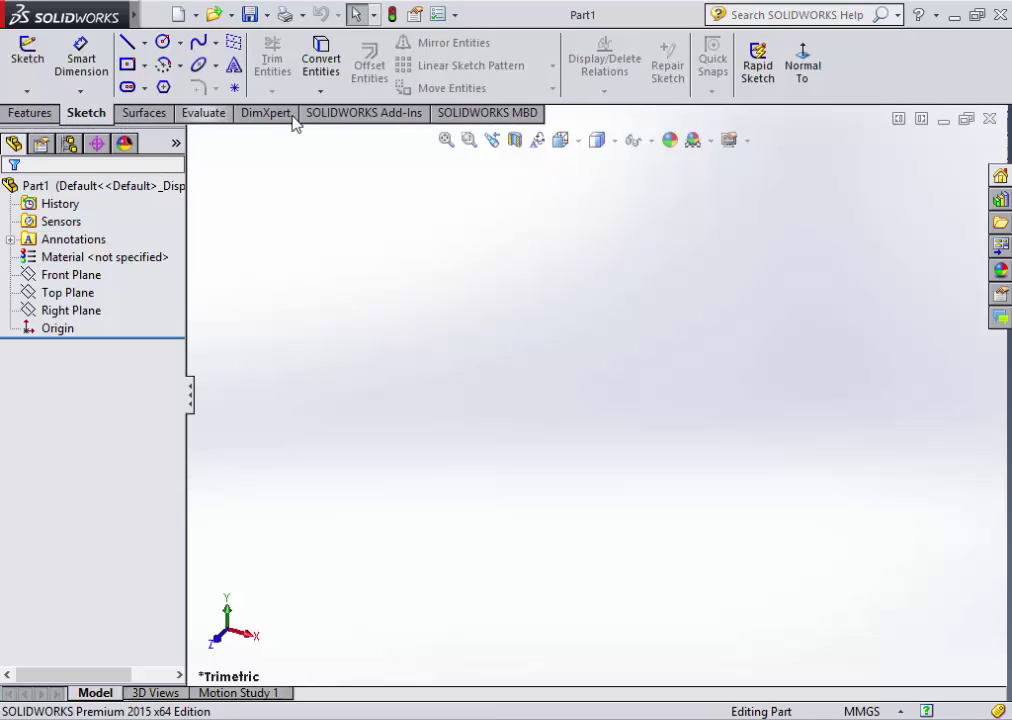
left_click(48, 113)
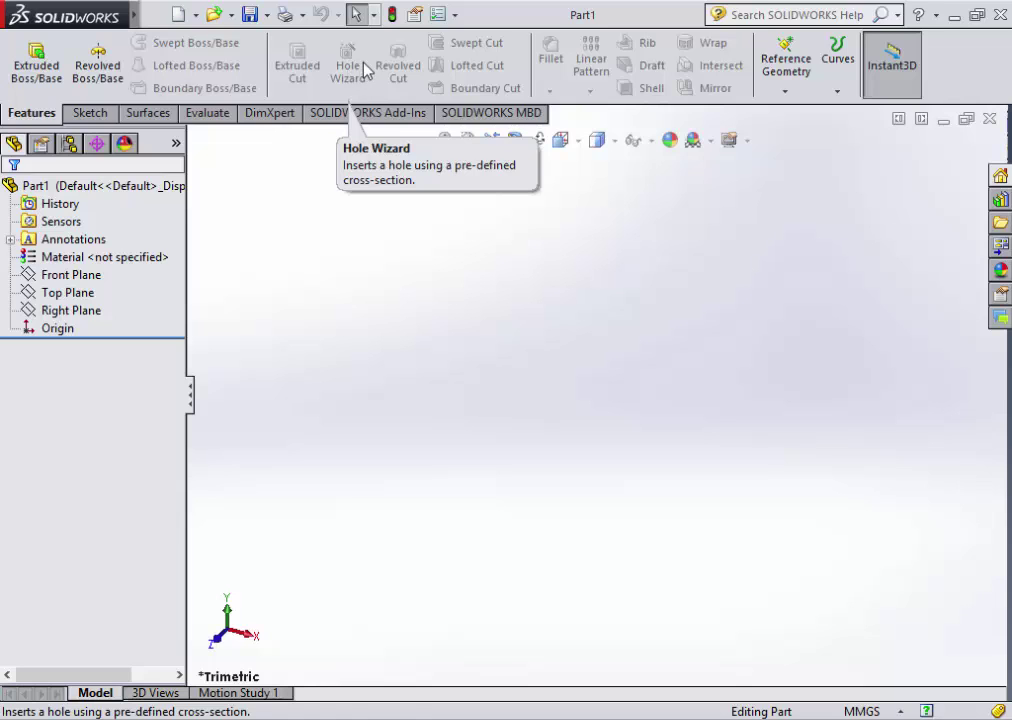
left_click(90, 113)
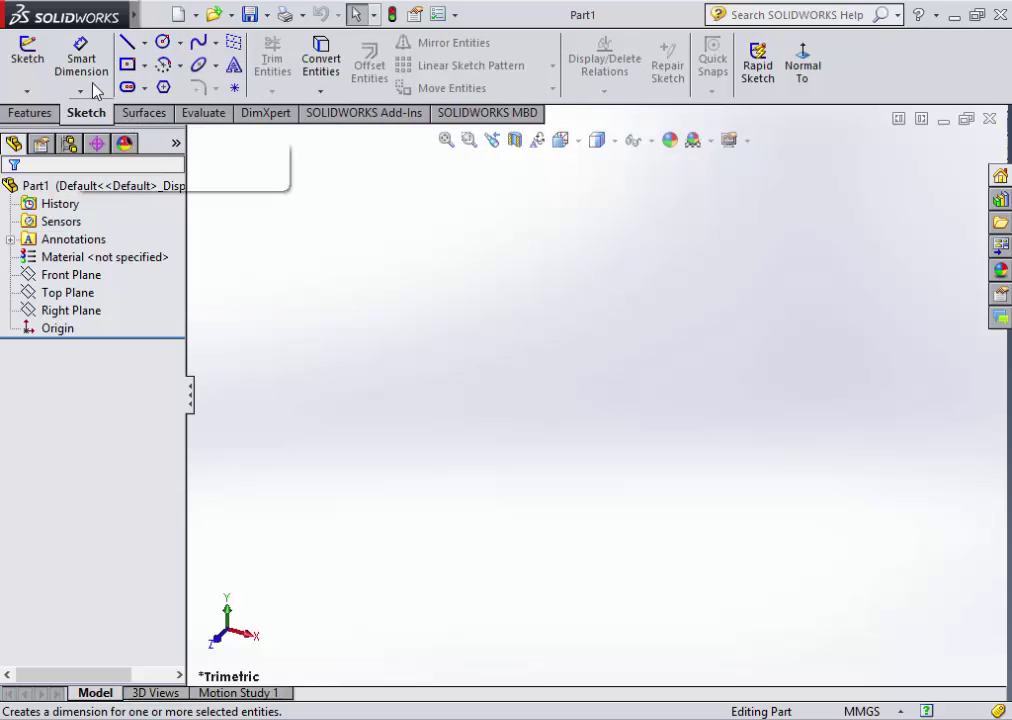
- Browse the Sketch, Slot and Spline flyouts to view 2D/3D sketch, slot and spline options
left_click(27, 90)
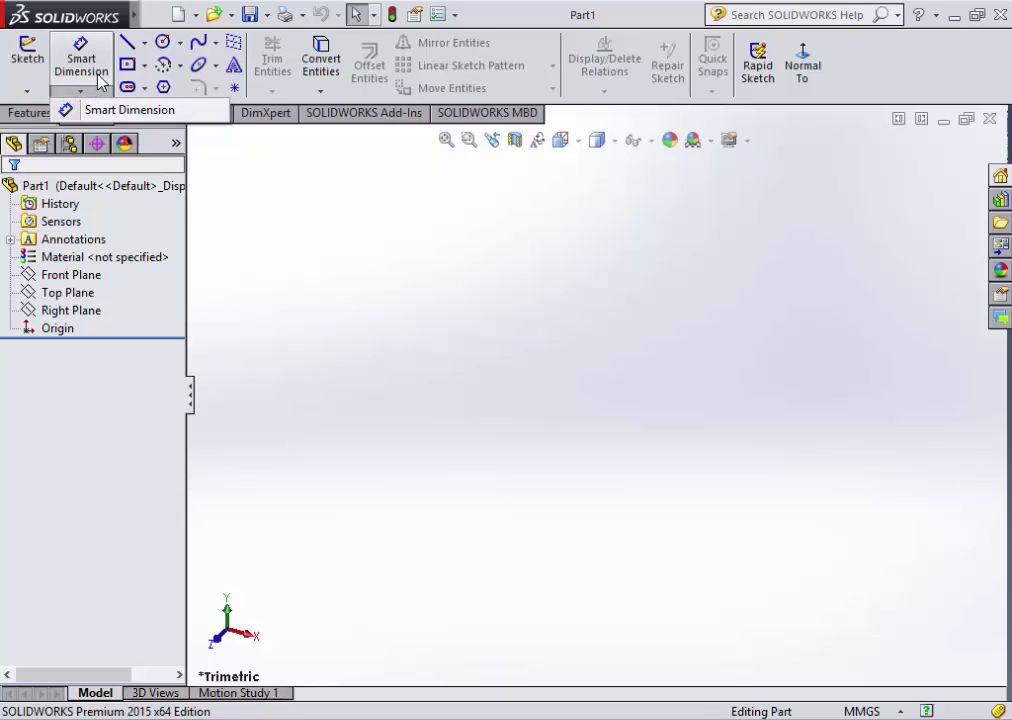
left_click(27, 91)
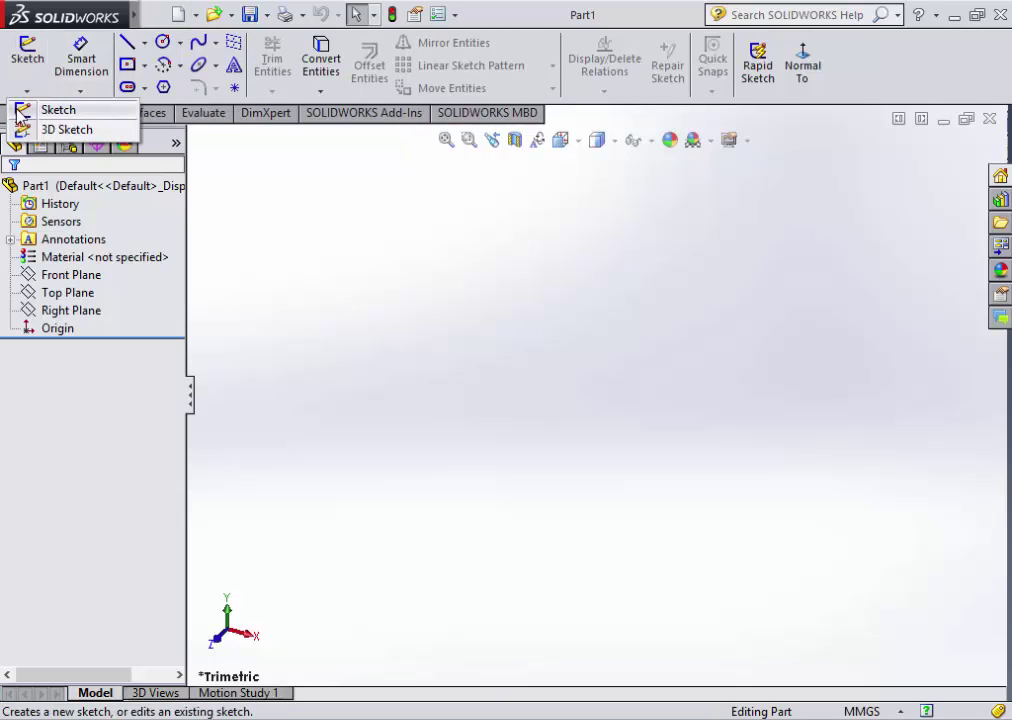
left_click(128, 88)
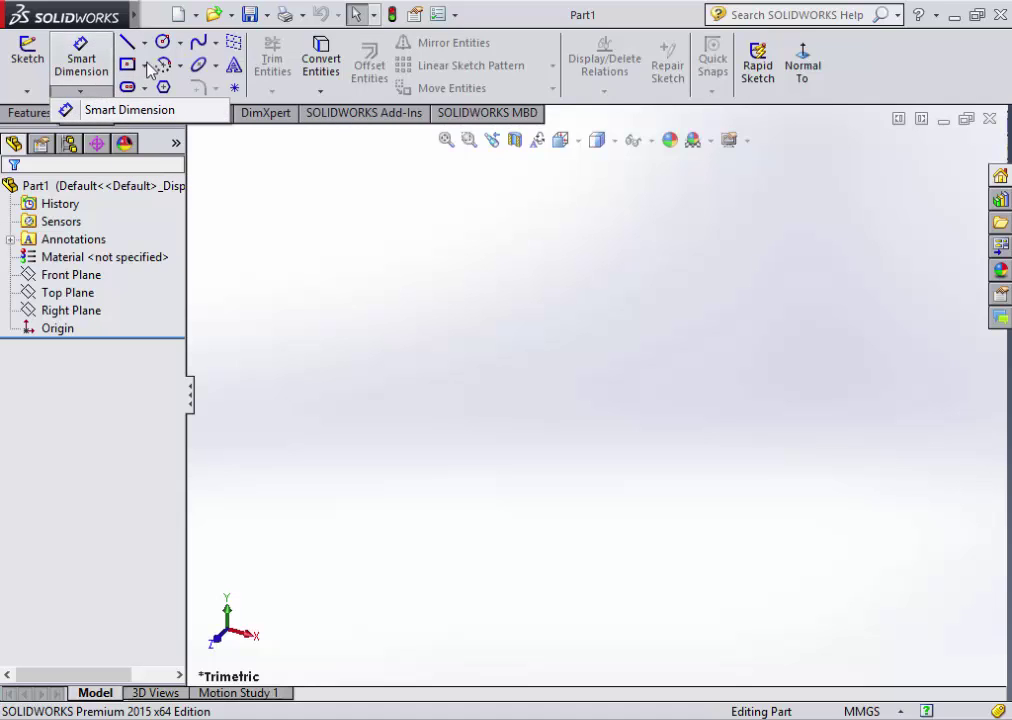
left_click(179, 42)
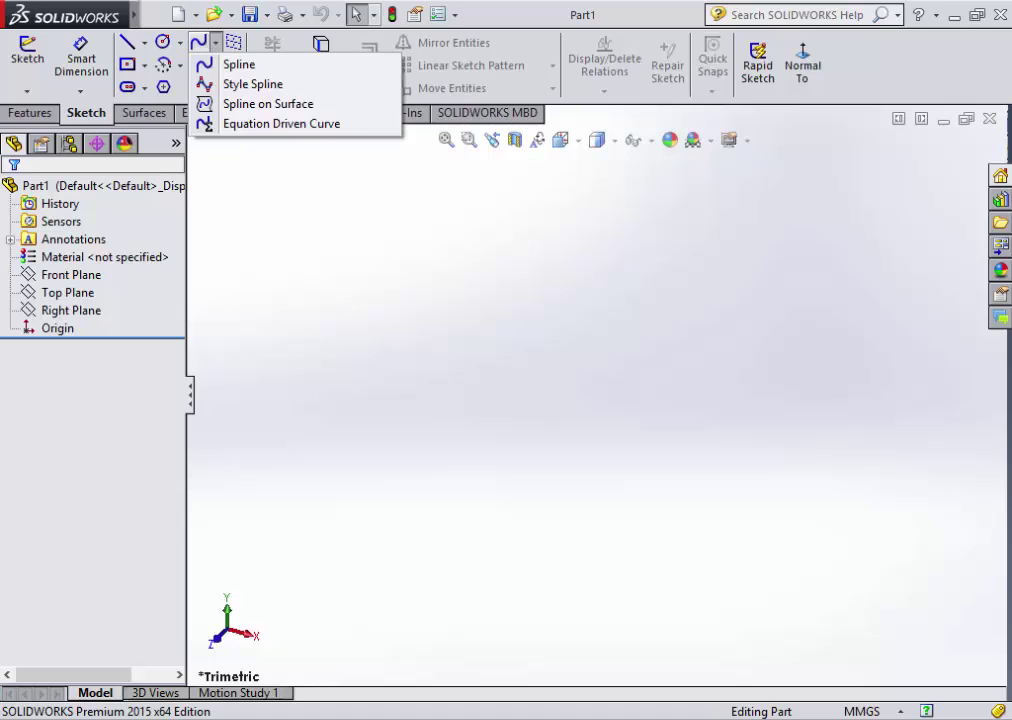
left_click(35, 410)
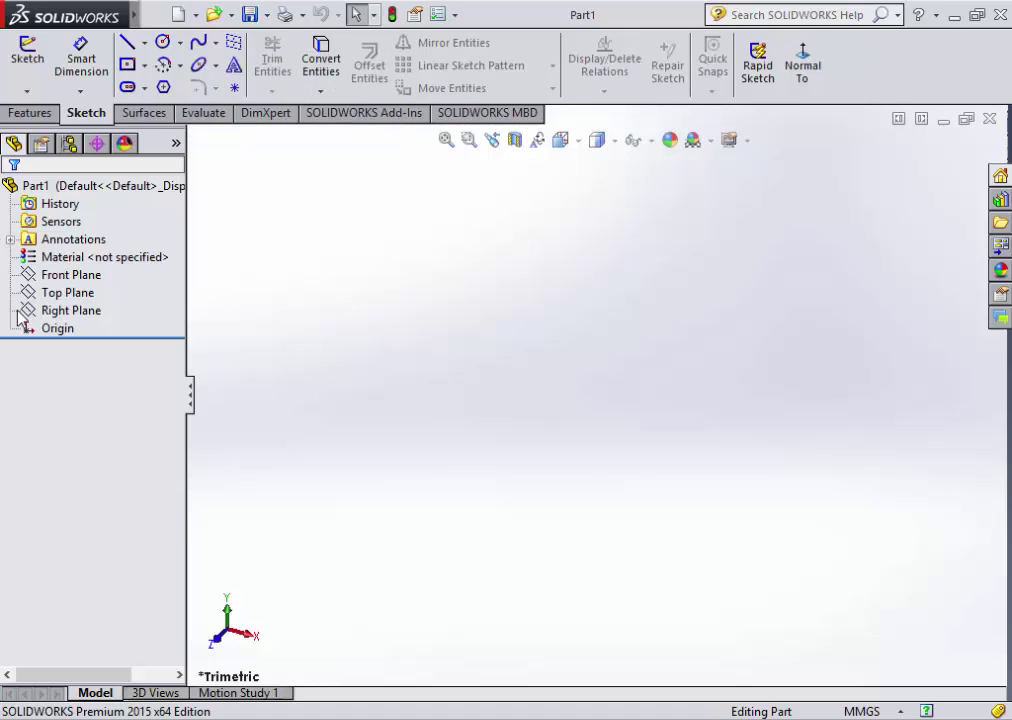
left_click(34, 186)
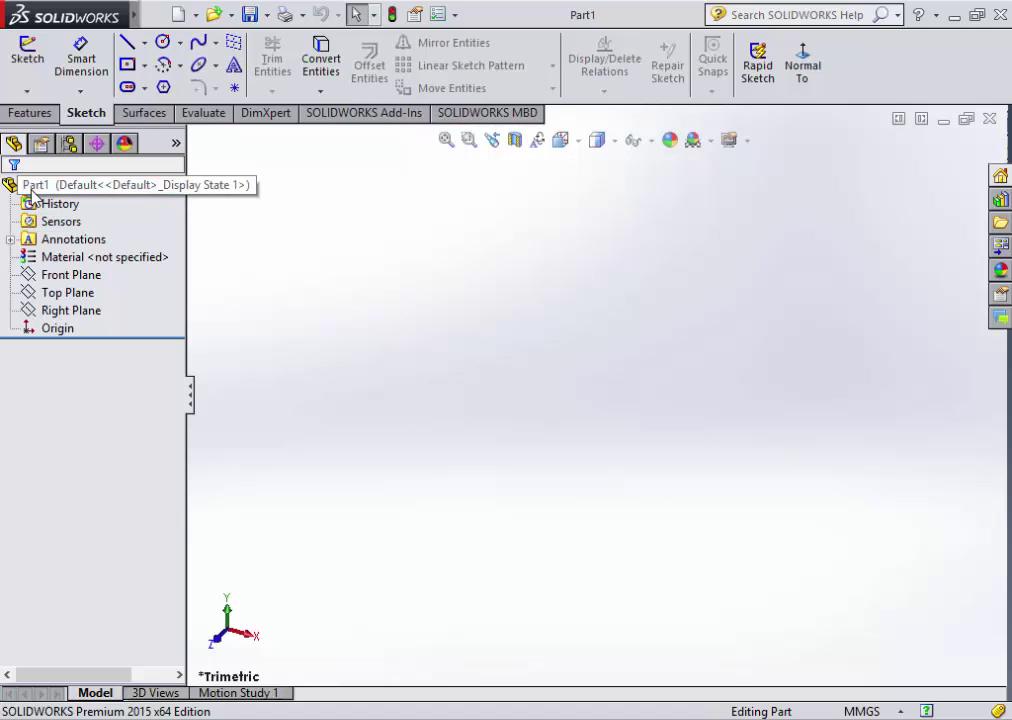
left_click(43, 205)
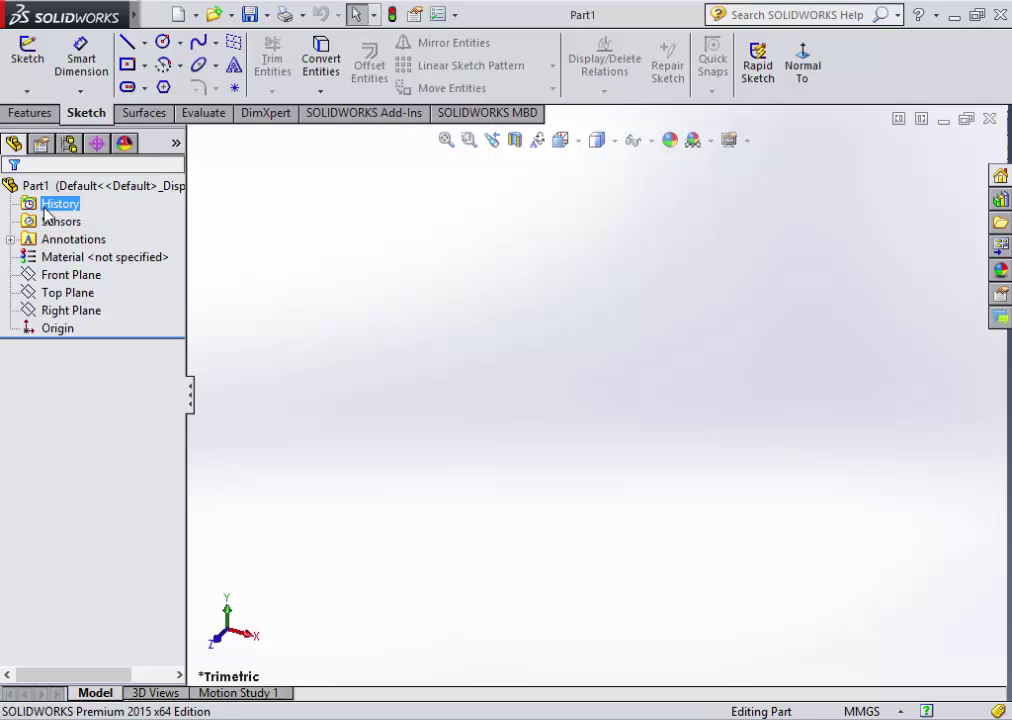
left_click(54, 221)
left_click(10, 239)
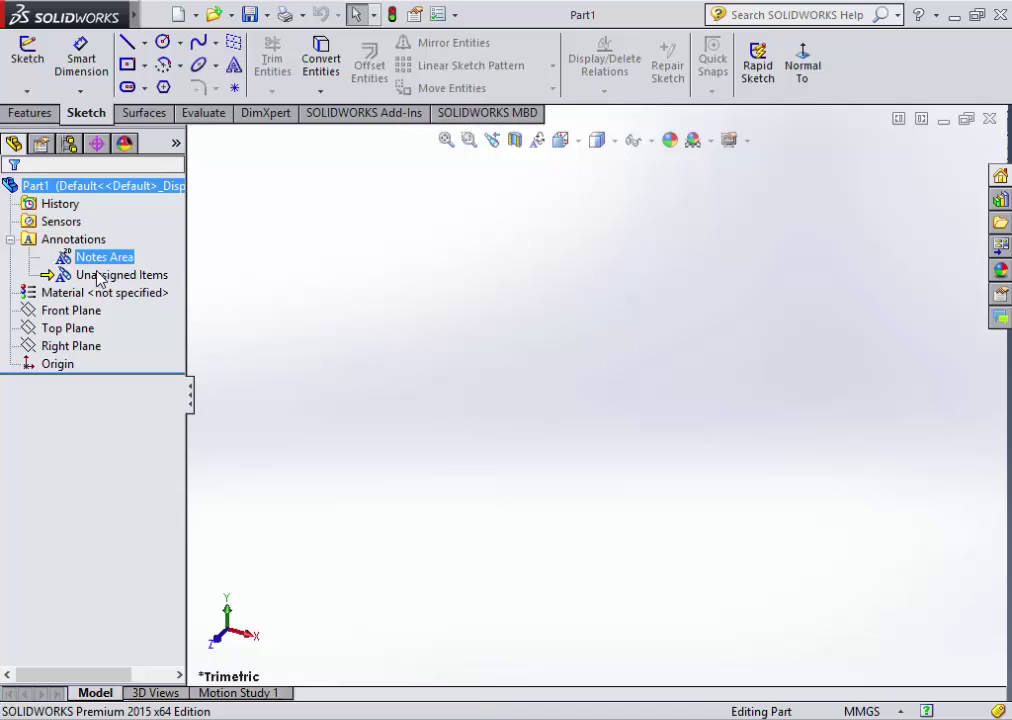
left_click(10, 239)
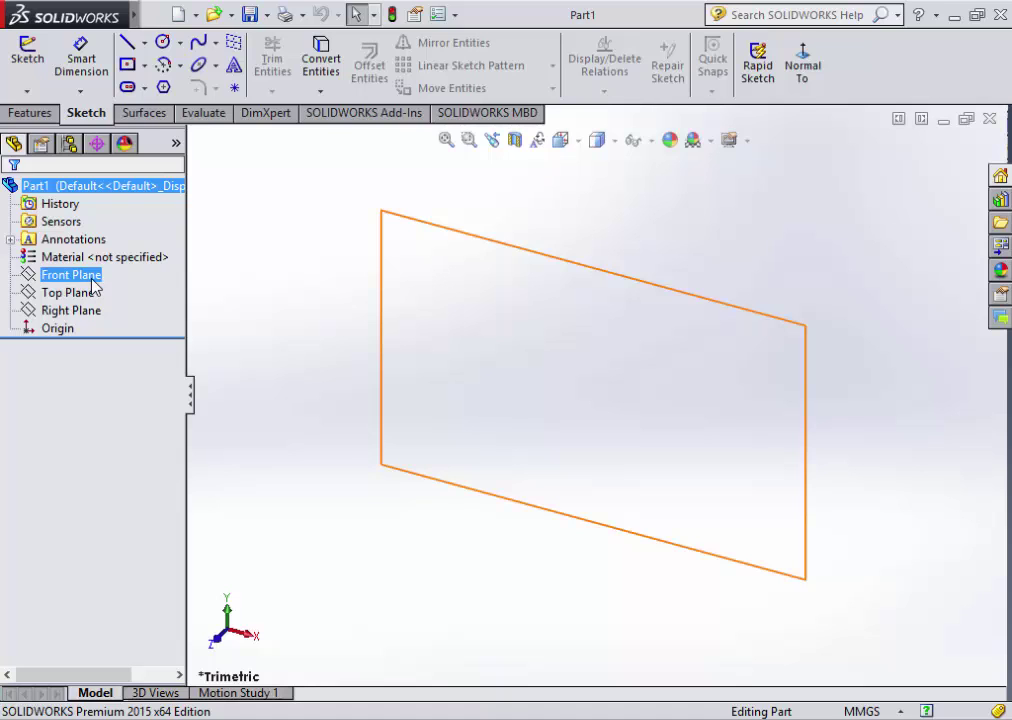
- Highlight the Front, Top and Right planes and the Origin in the FeatureManager tree
left_click(85, 292)
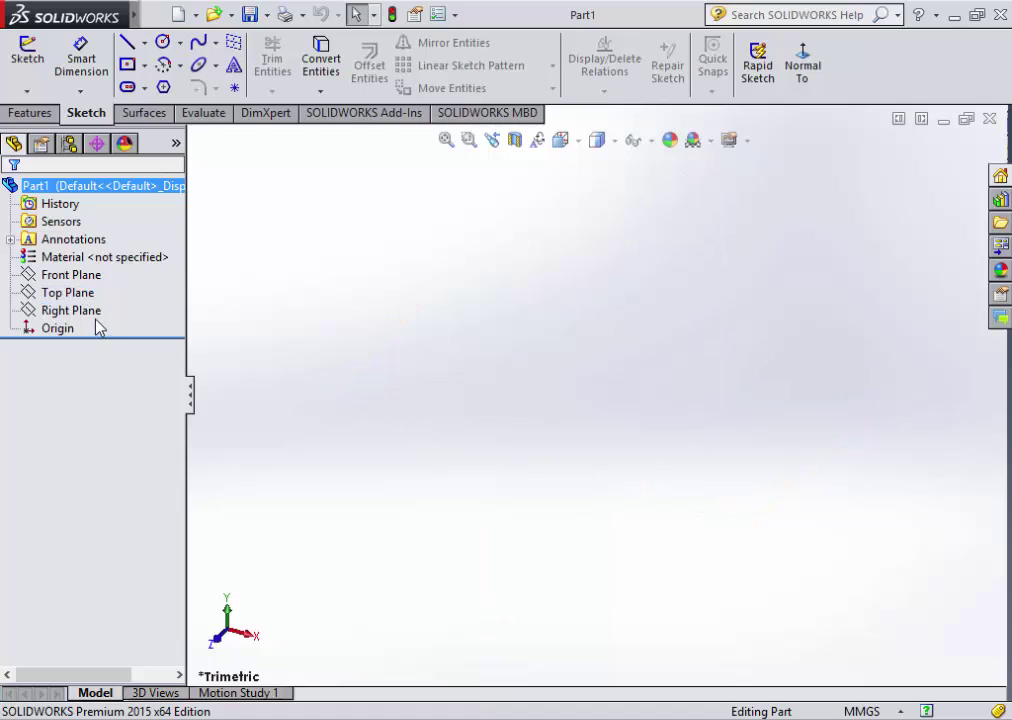
left_click(95, 313)
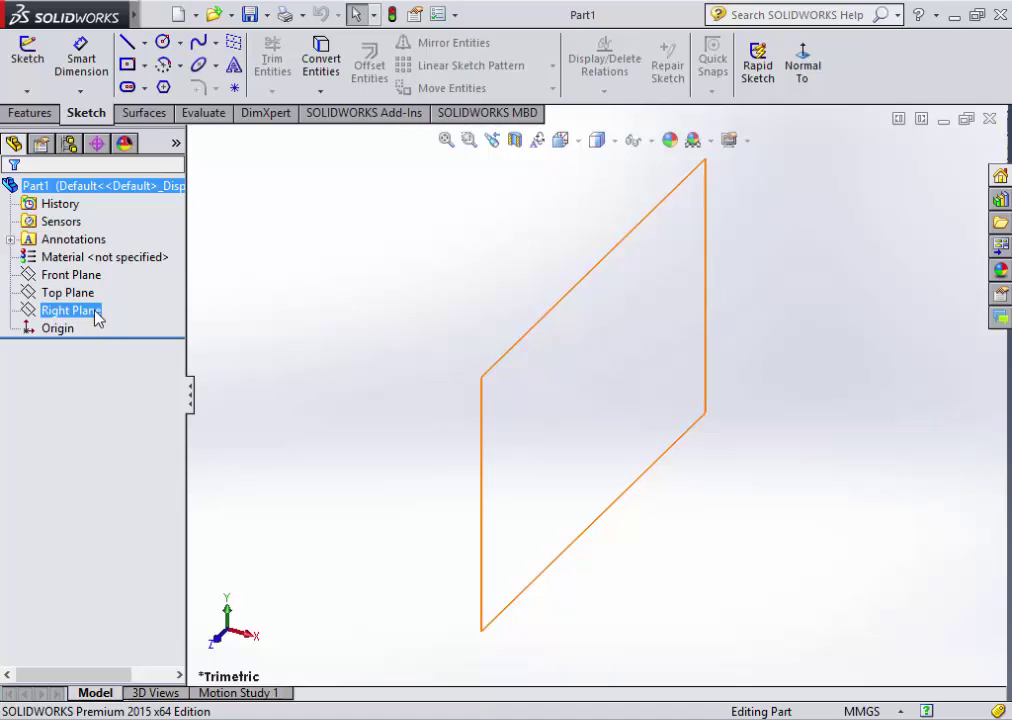
left_click(70, 336)
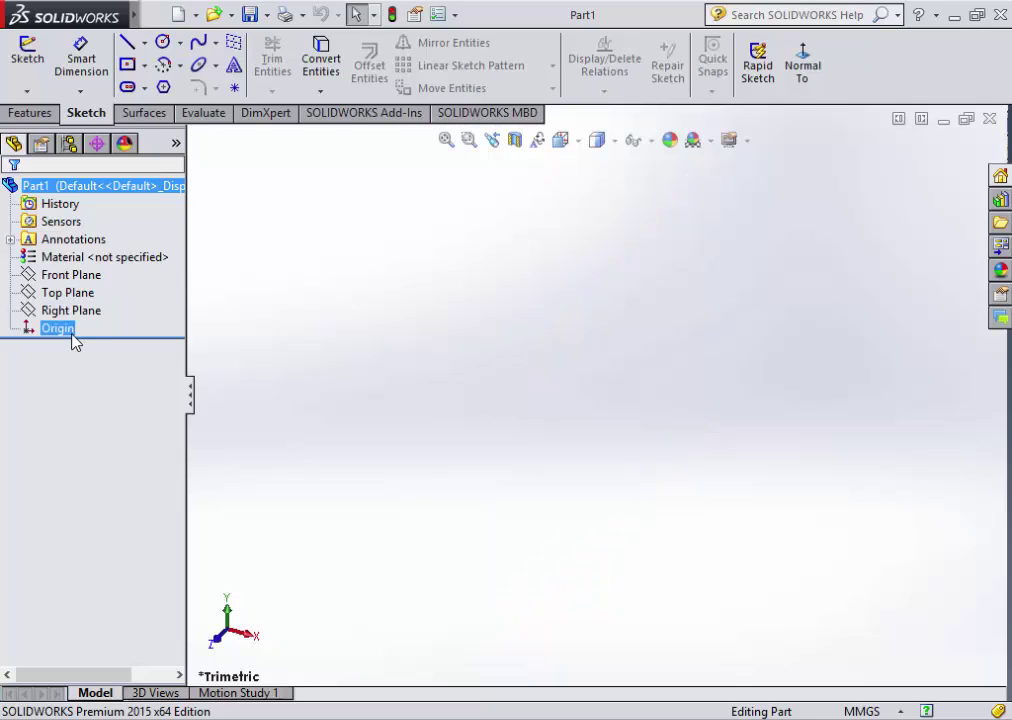
key("Escape")
left_click(76, 277)
left_click(74, 292)
left_click(80, 311)
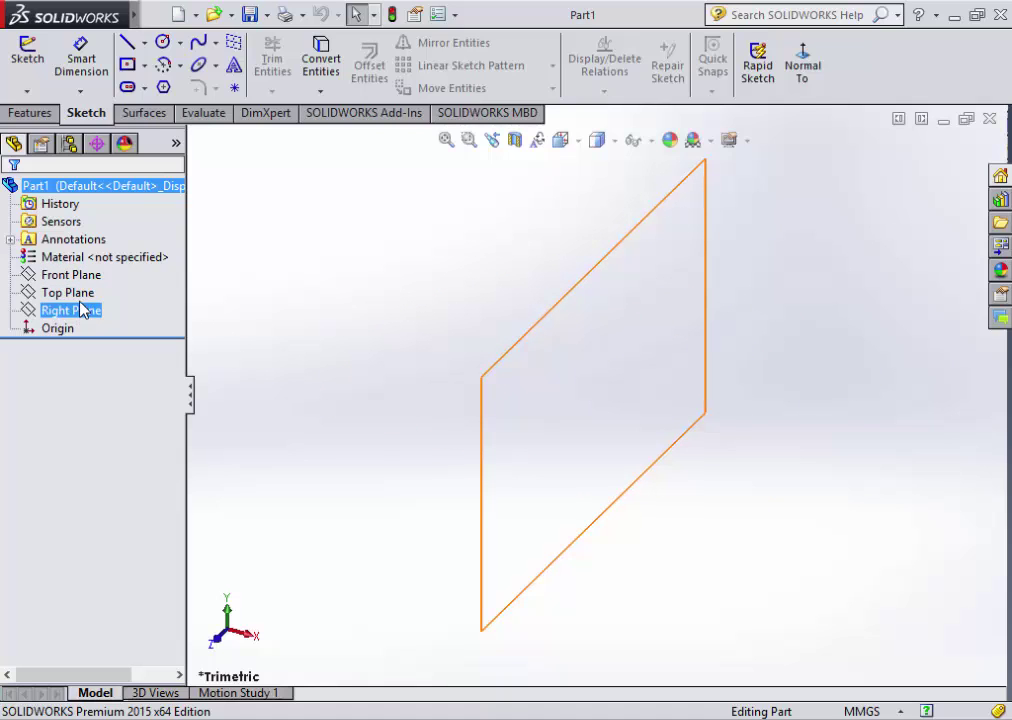
left_click(57, 330)
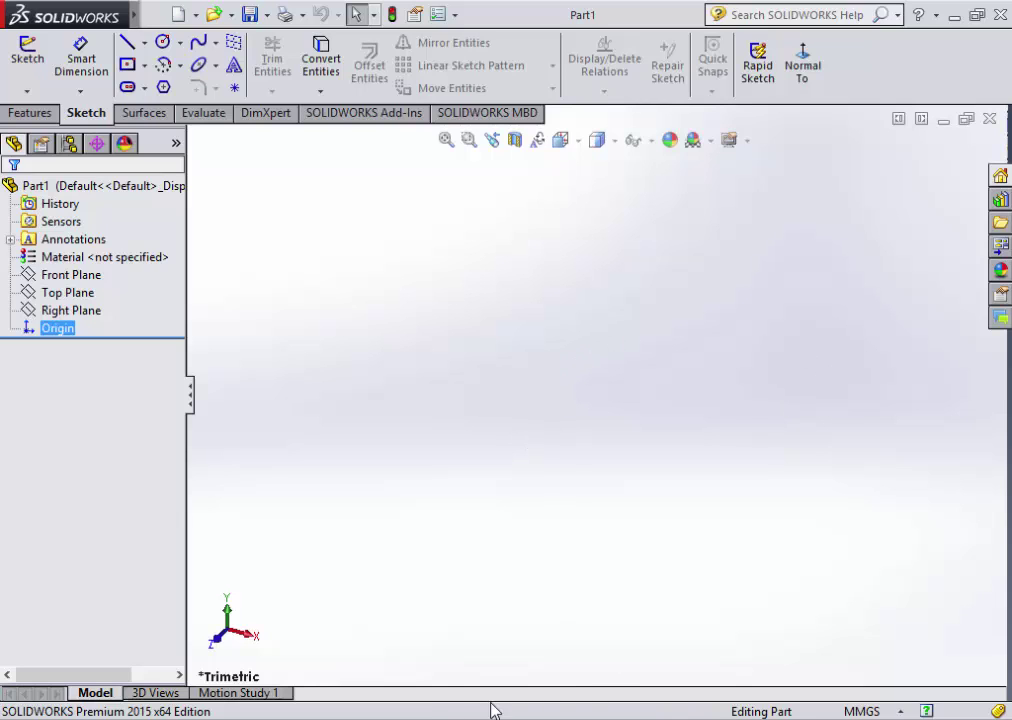
- Show the desktop, open its folder, preview a food photo, and close the viewer
key("super+d")
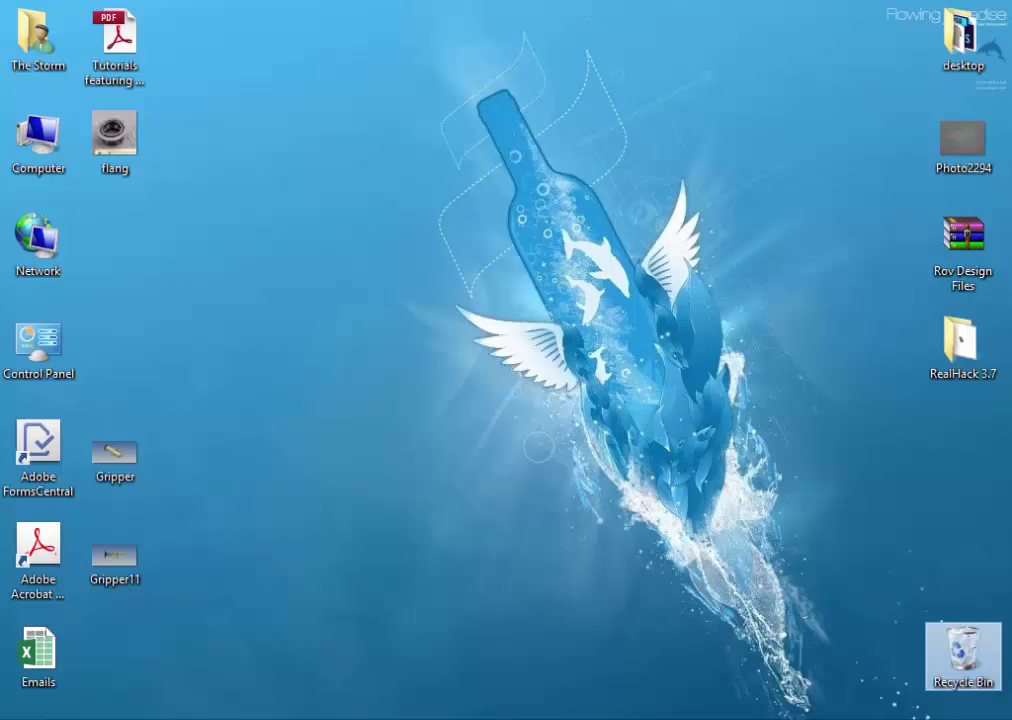
double_click(979, 75)
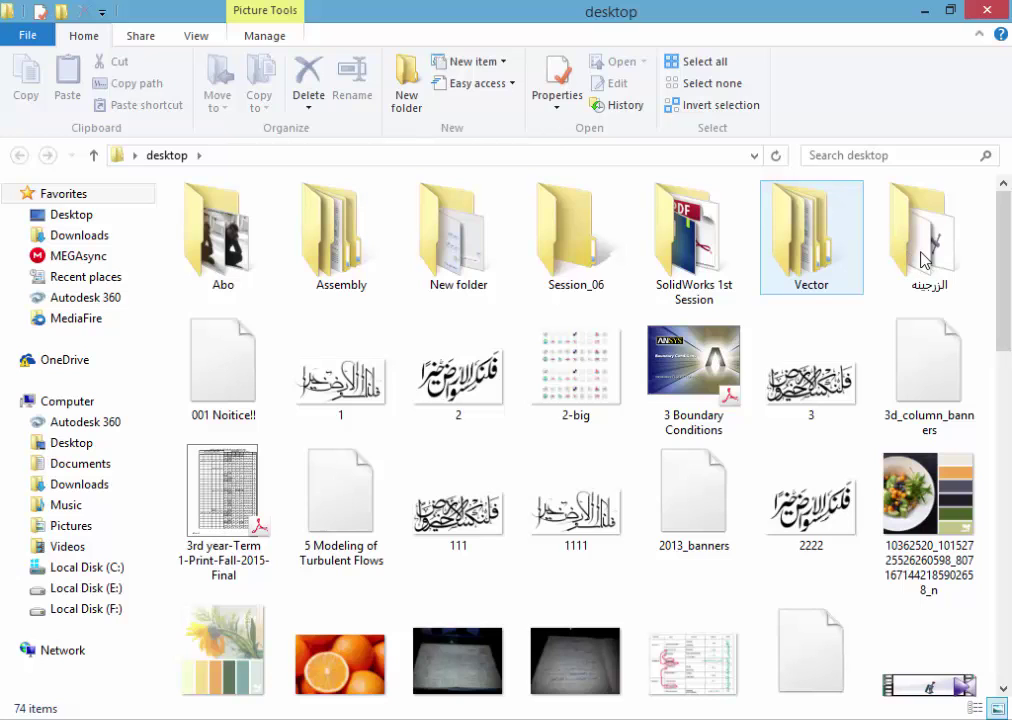
scroll(921, 254, "down", 1)
left_click(919, 285)
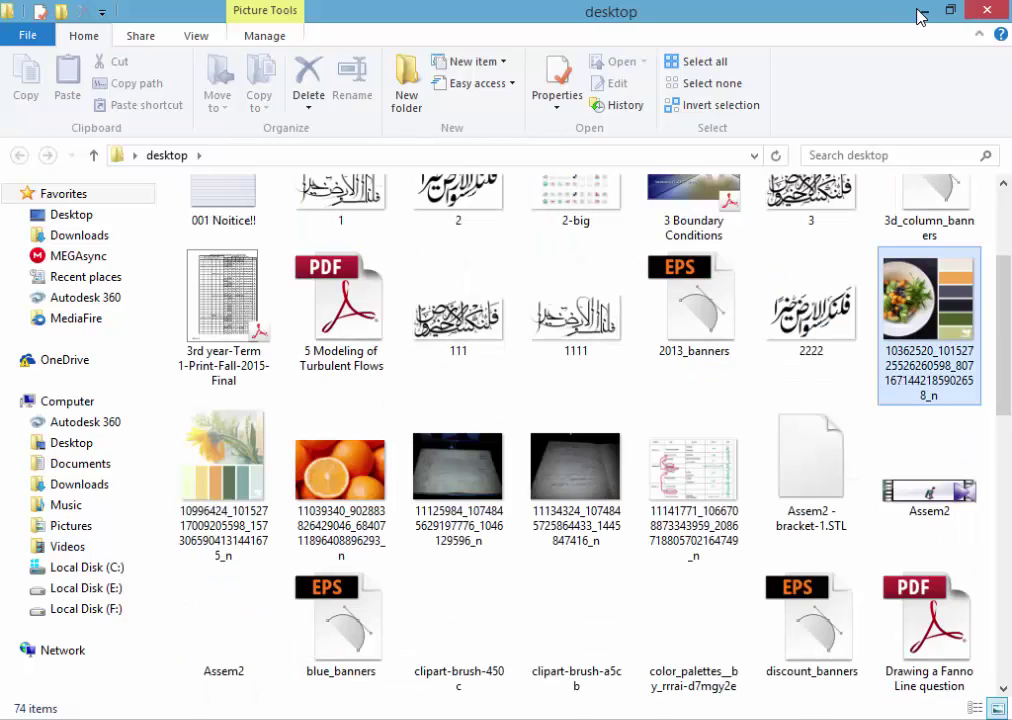
scroll(919, 285, "up", 1)
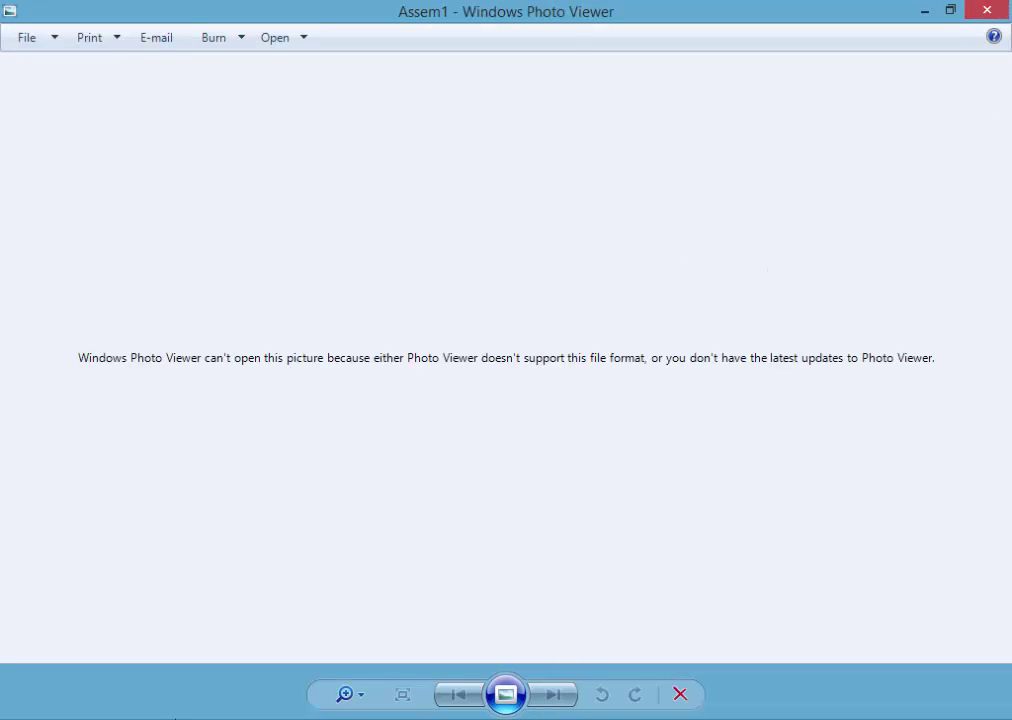
key("alt+F4")
- Open Part2 from the الزجينه parts folder in SOLIDWORKS
double_click(926, 205)
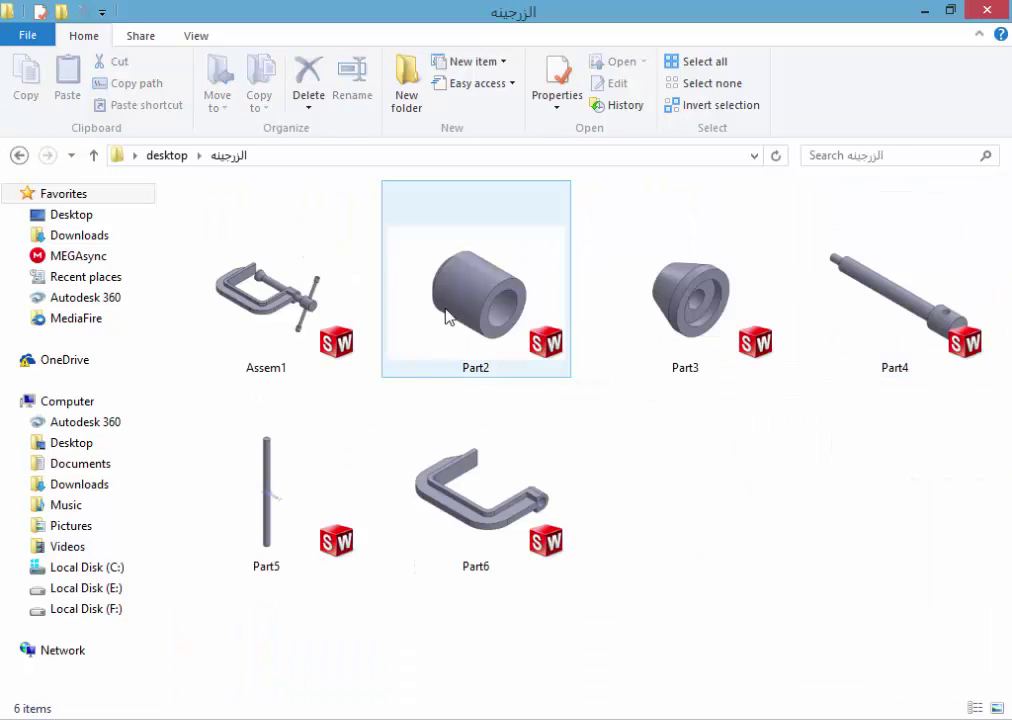
left_click(503, 318)
double_click(501, 317)
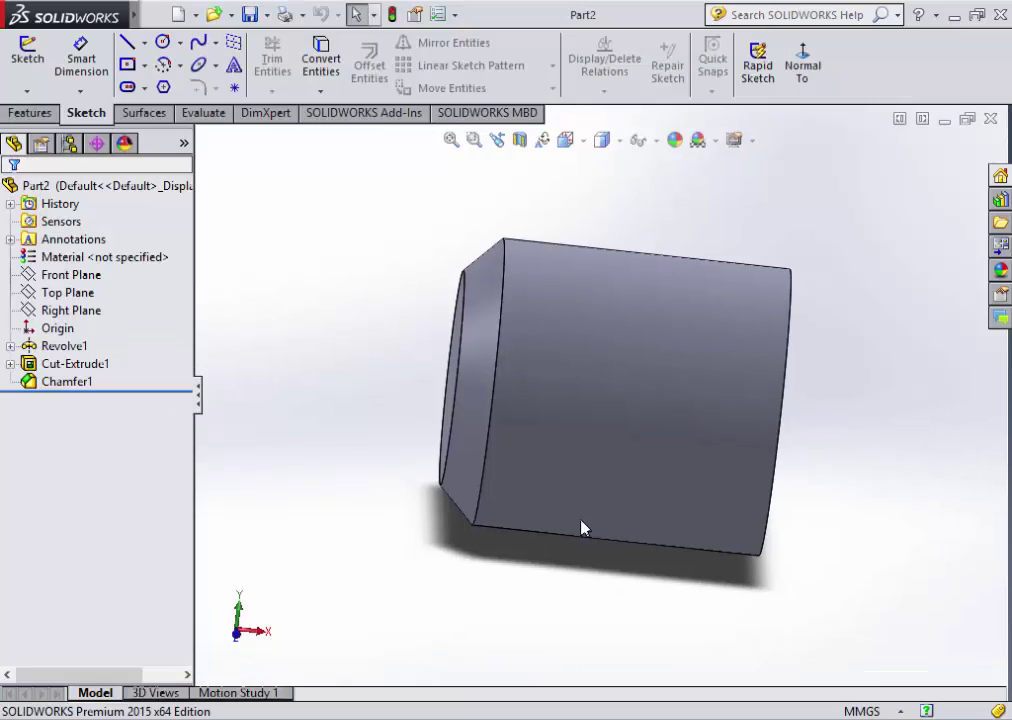
- Orbit Part2 so its chamfered end with the circular recess faces the viewer
mouse_move(584, 528)
middle_mouse_down()
mouse_move(492, 501)
mouse_move(556, 474)
middle_mouse_up()
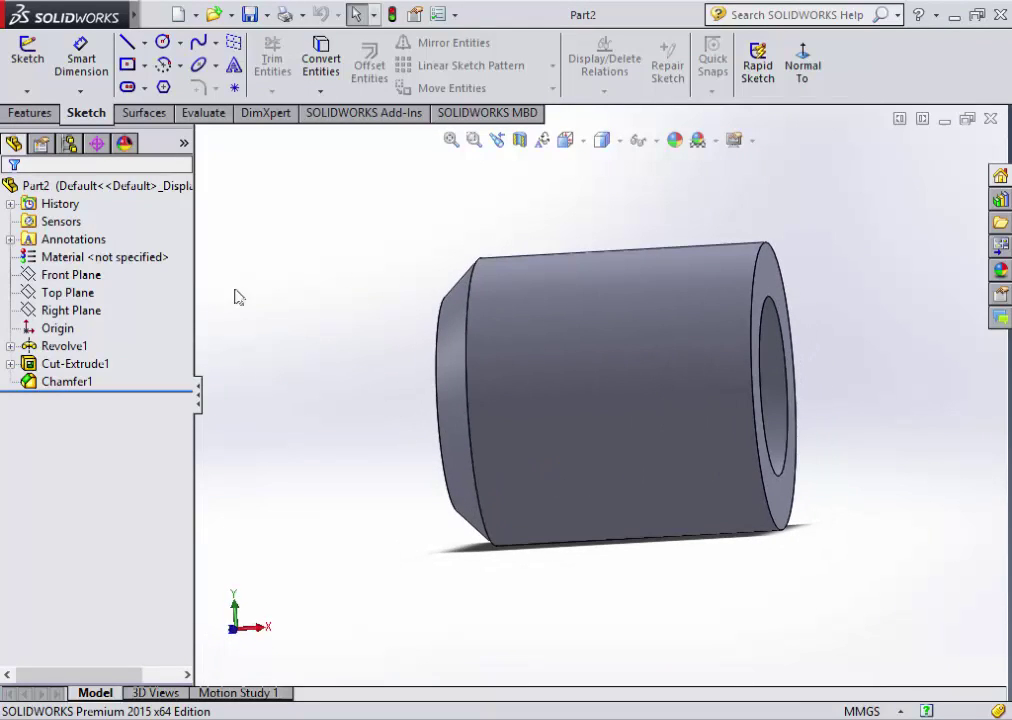
middle_click_drag(454, 434, 472, 427)
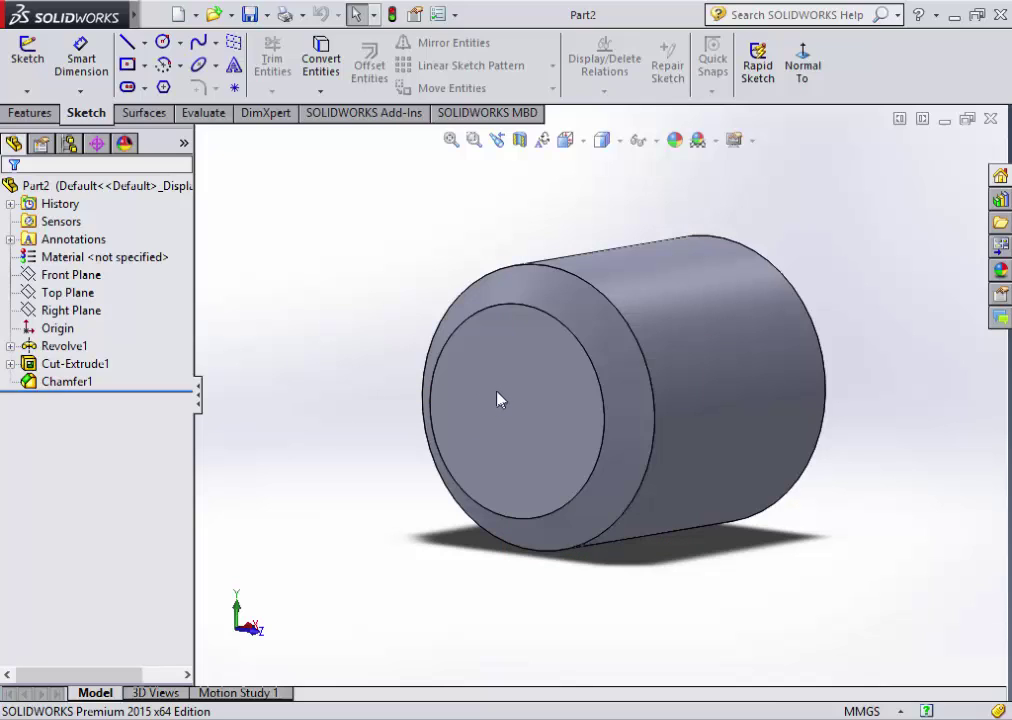
- Minimize Part2, return to Part1, and start a sketch on the Front Plane
left_click(943, 121)
left_click(888, 128)
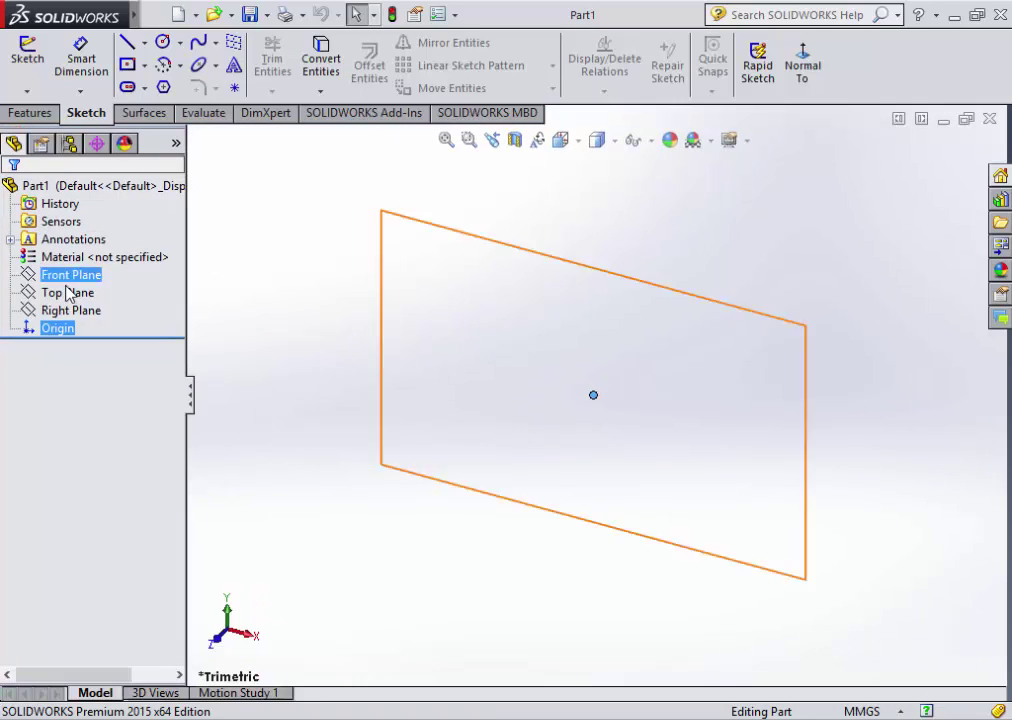
left_click(78, 276)
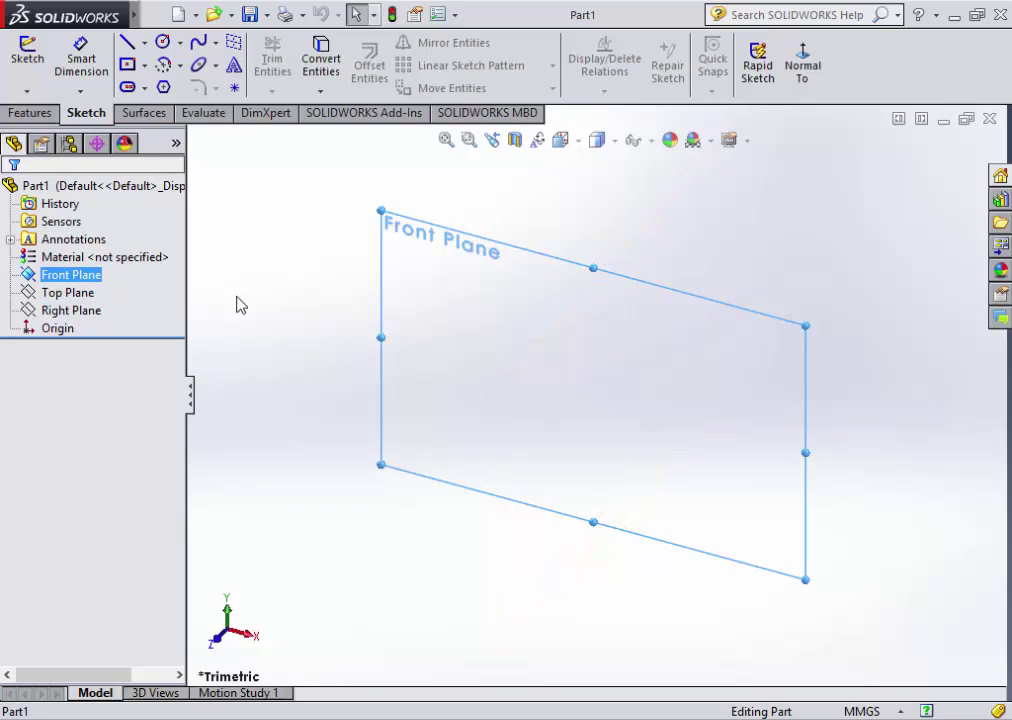
left_click(65, 274)
left_click(24, 278)
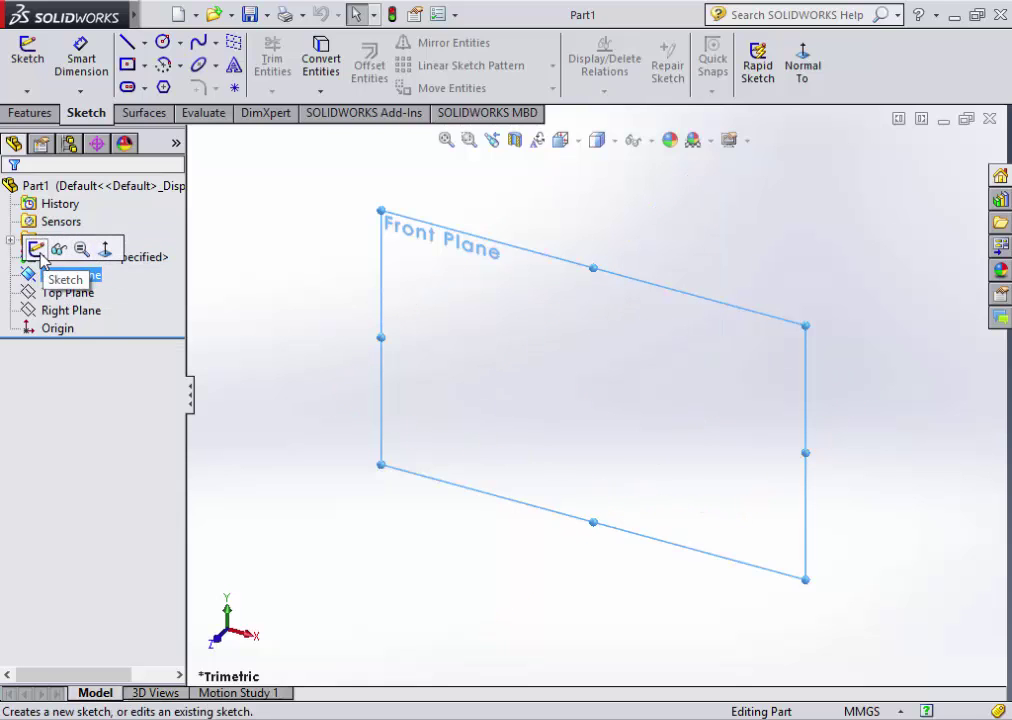
left_click(37, 250)
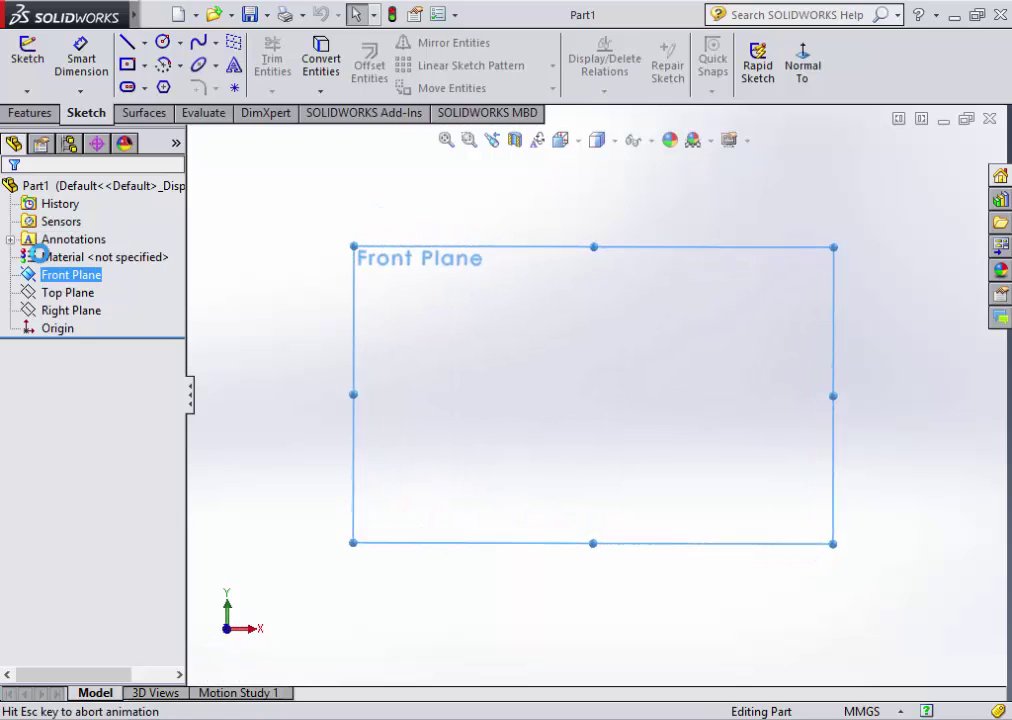
- Deselect the Front Plane, select the sketch origin, and show the Line type dropdown
left_click(309, 434)
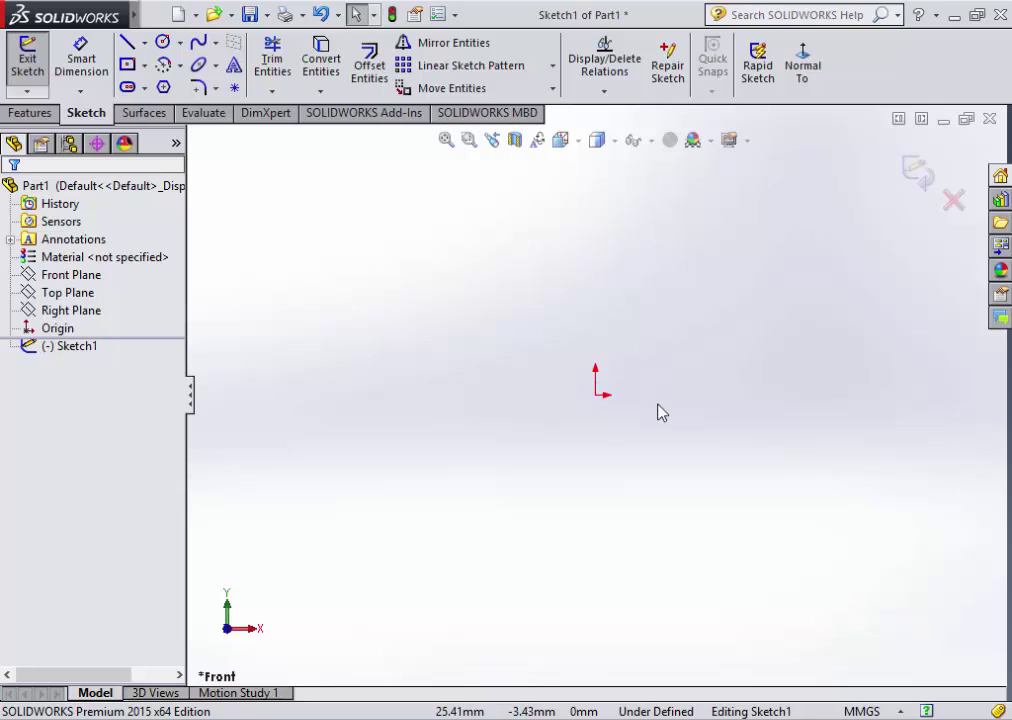
left_click(596, 396)
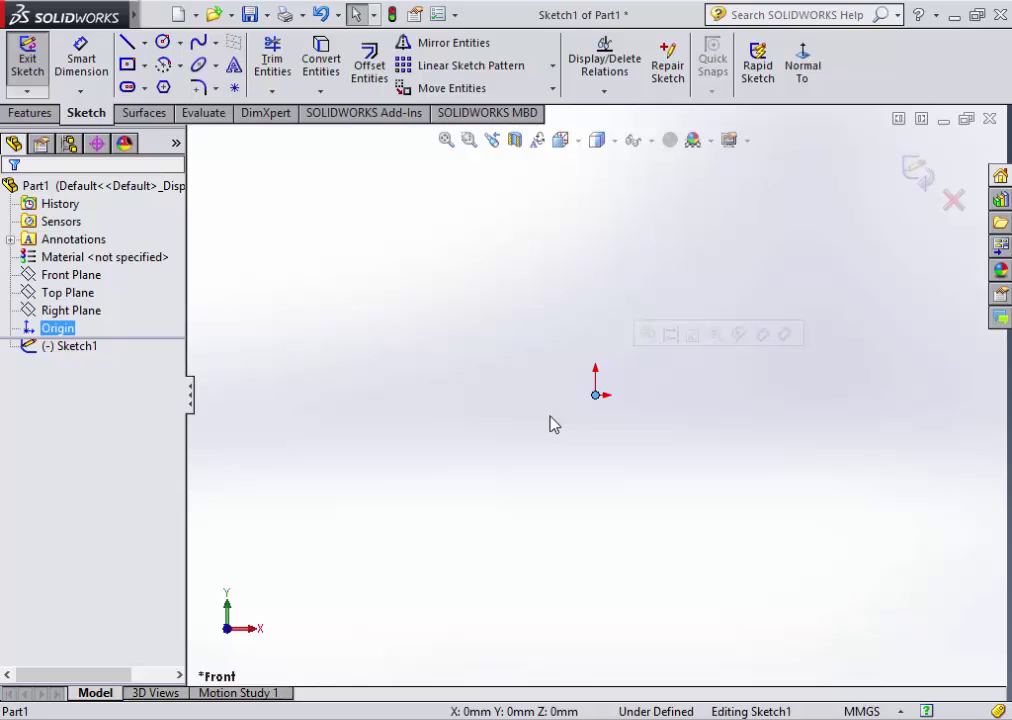
left_click(146, 52)
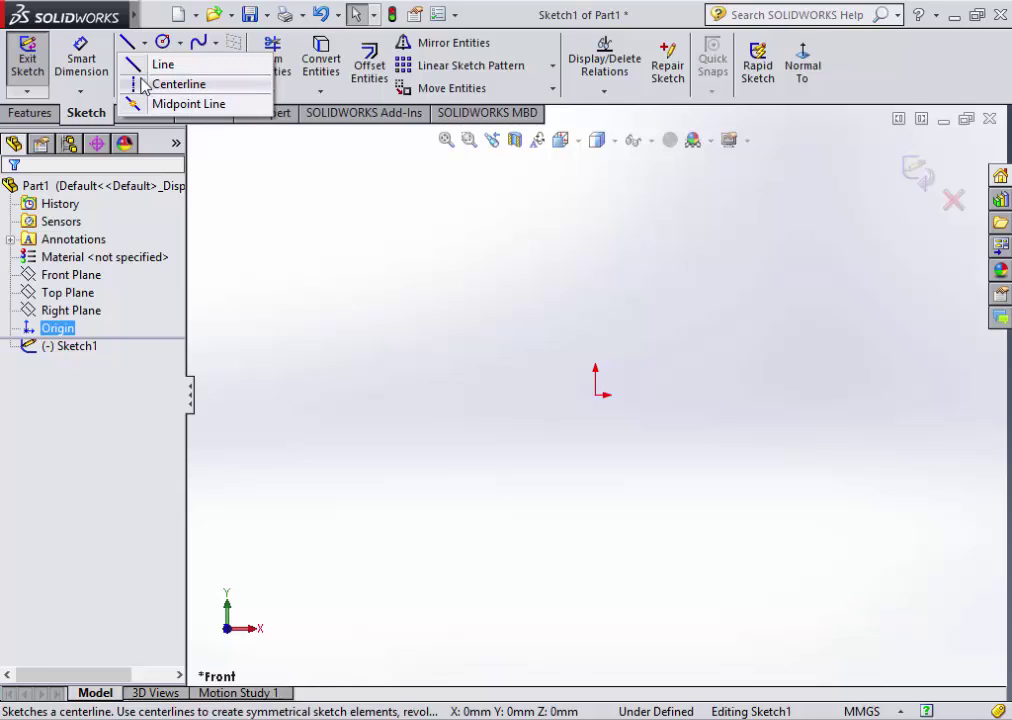
- Draw a line from the origin sloping up and to the right, then end the Line tool
left_click(160, 64)
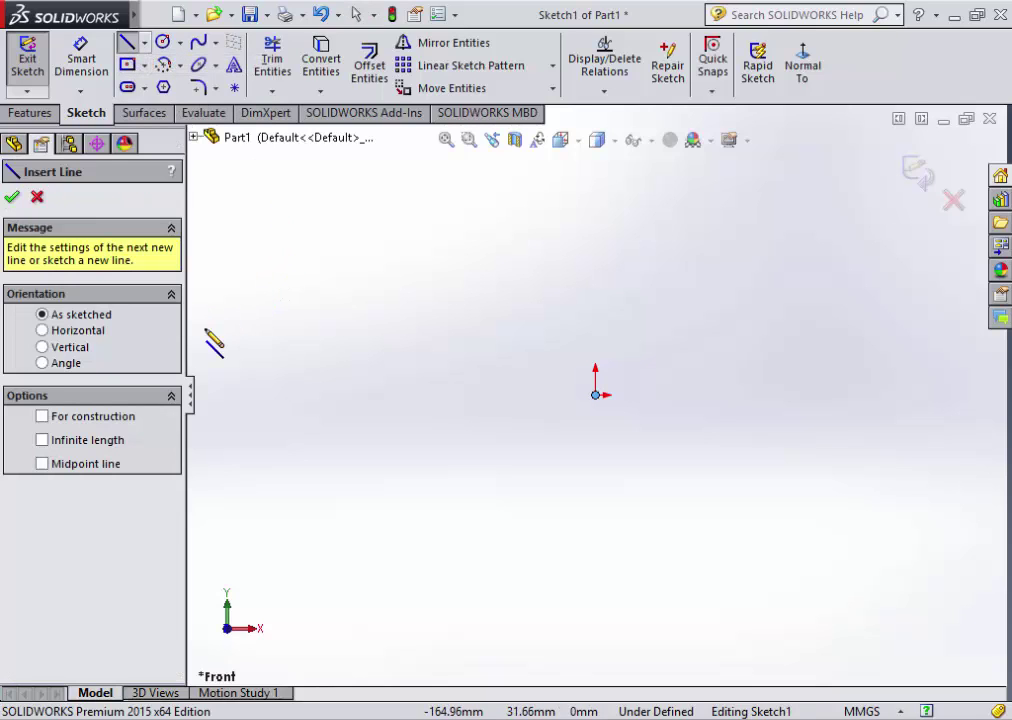
left_click(595, 395)
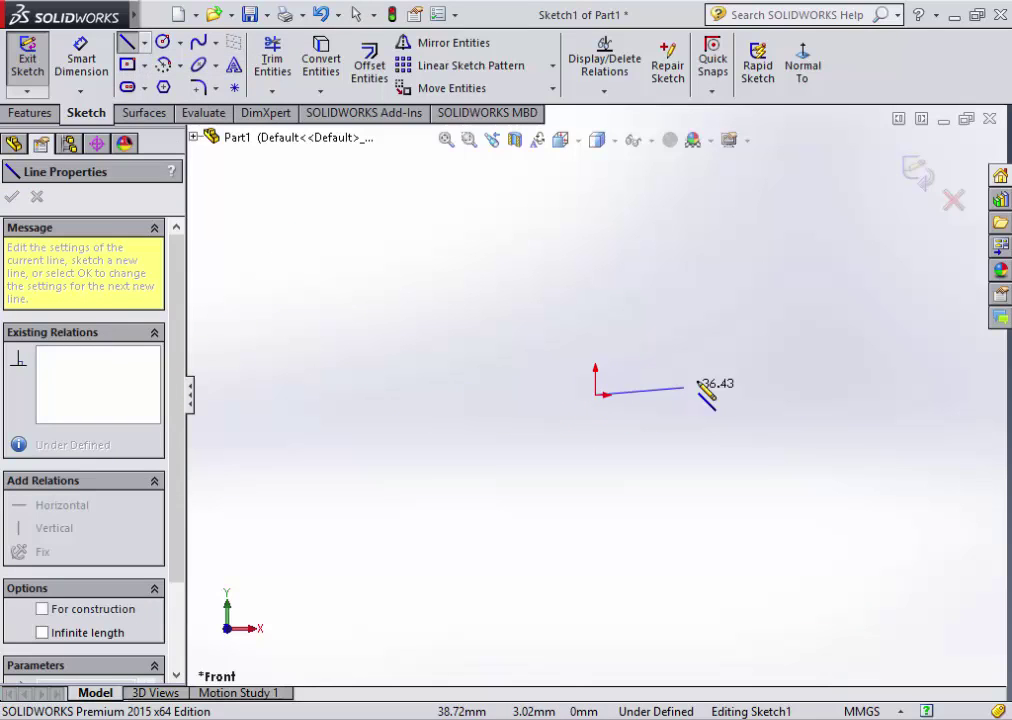
left_click(787, 323)
right_click(796, 310)
left_click(808, 312)
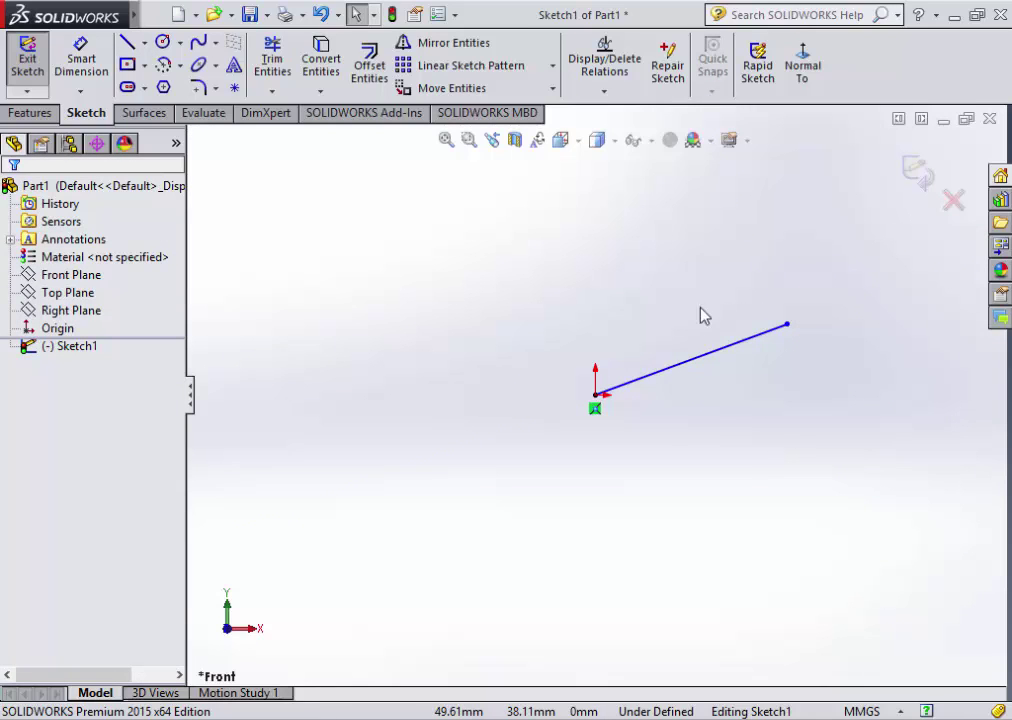
left_click(156, 14)
- Draw a centerline rising from the lower left, then end the Centerline tool
left_click(680, 360)
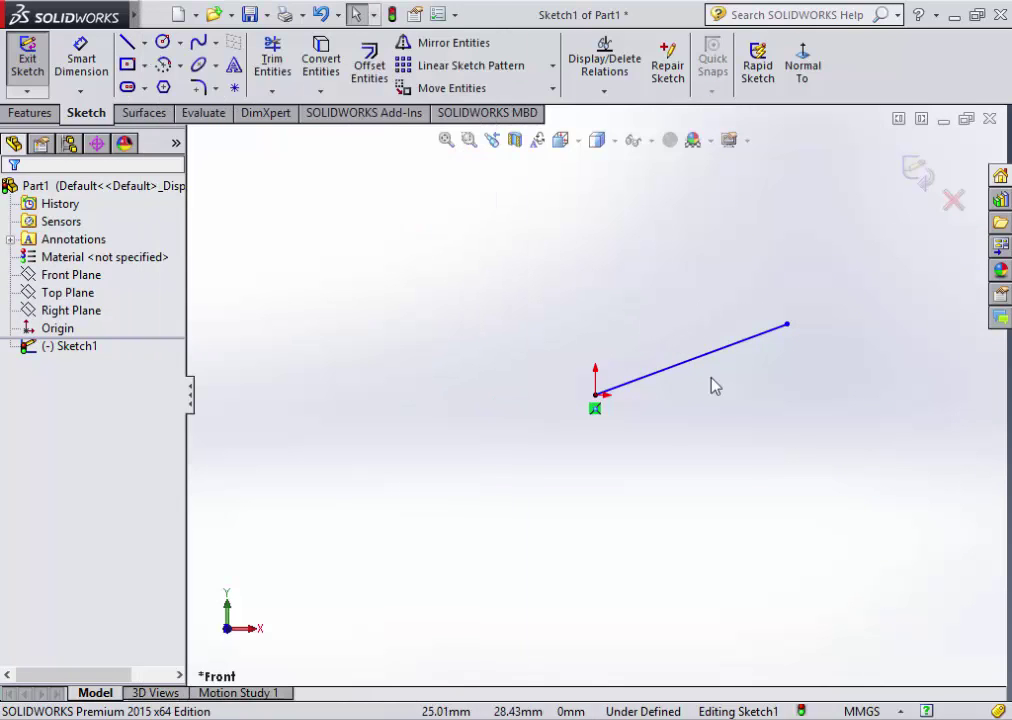
left_click(144, 42)
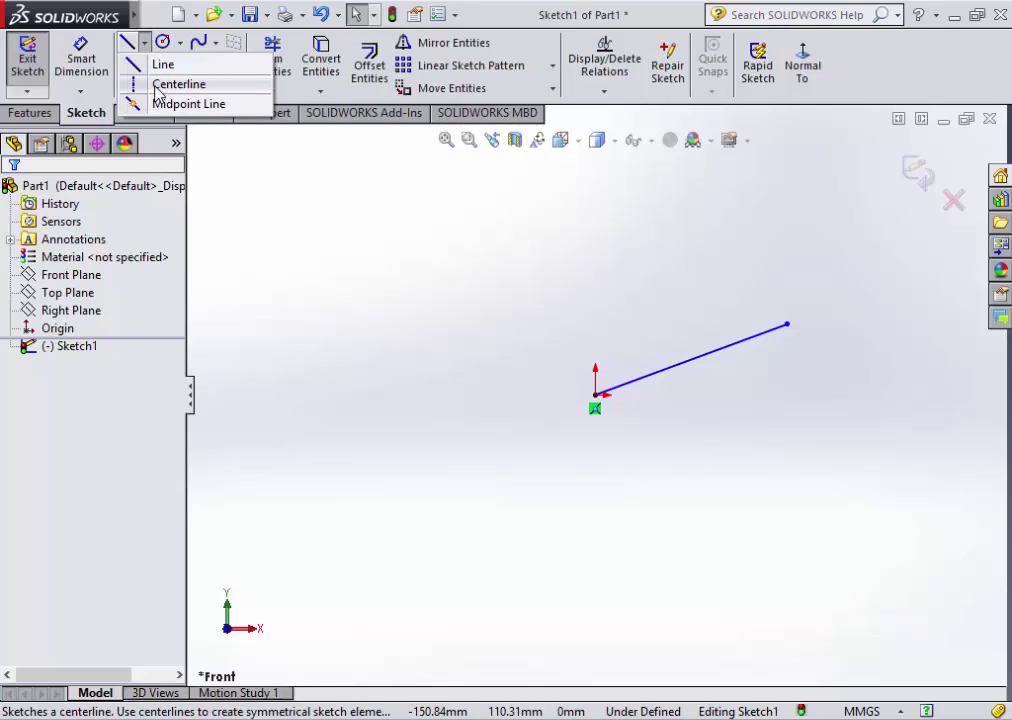
left_click(172, 84)
left_click(403, 418)
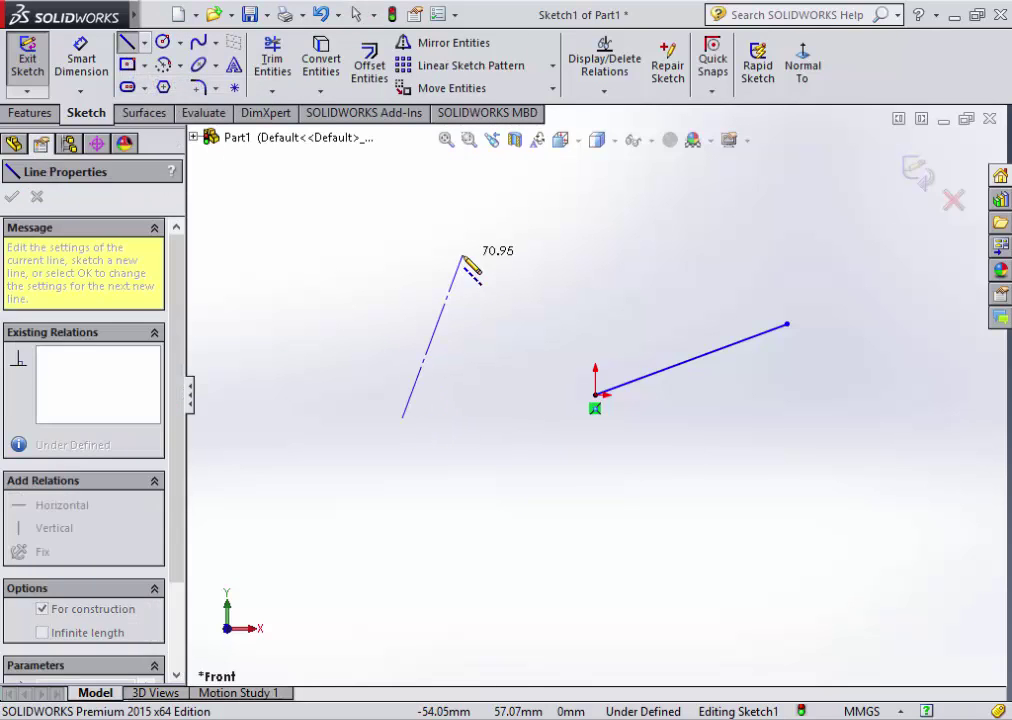
left_click(463, 256)
right_click(515, 280)
left_click(530, 279)
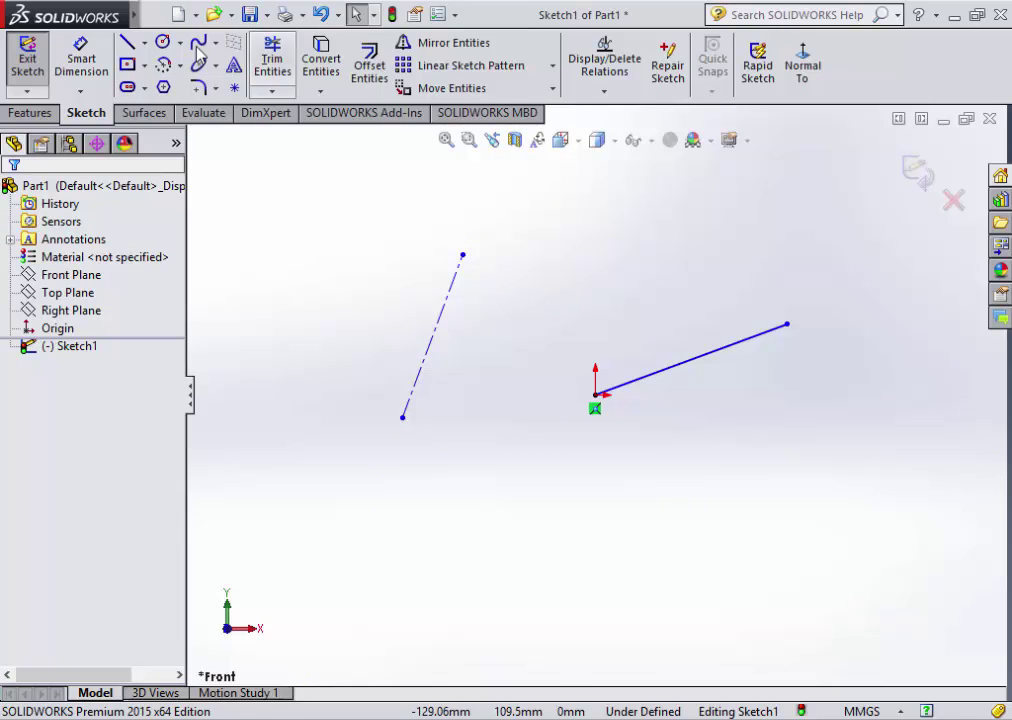
- Start a midpoint line at the origin, cancel it, and delete all sketch lines
left_click(144, 43)
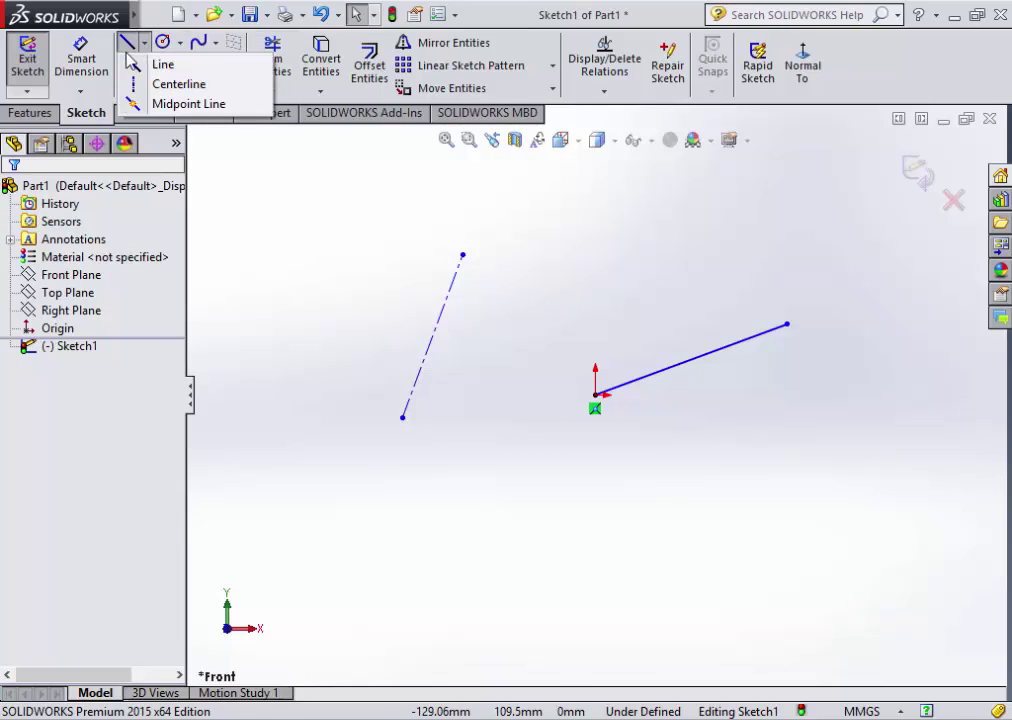
left_click(152, 104)
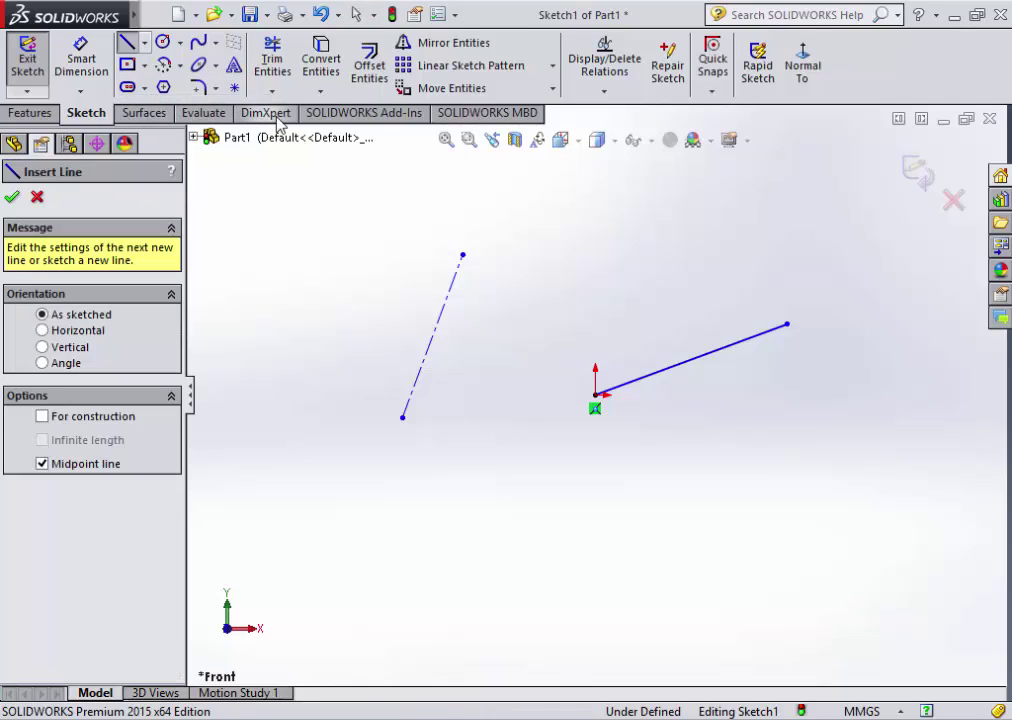
left_click(595, 396)
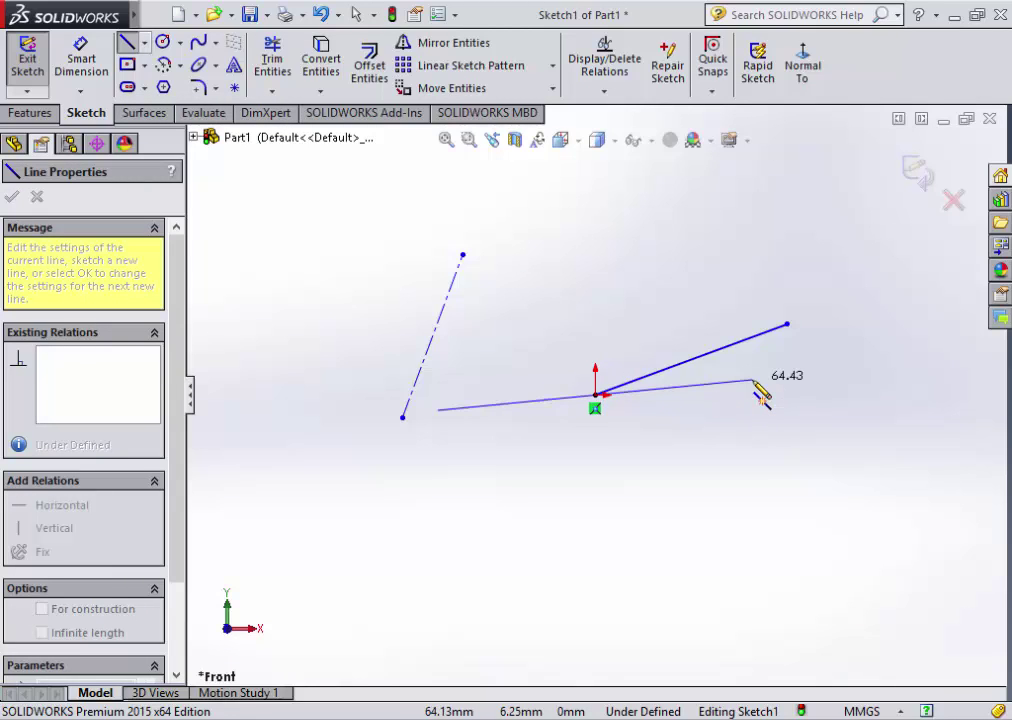
key("Escape")
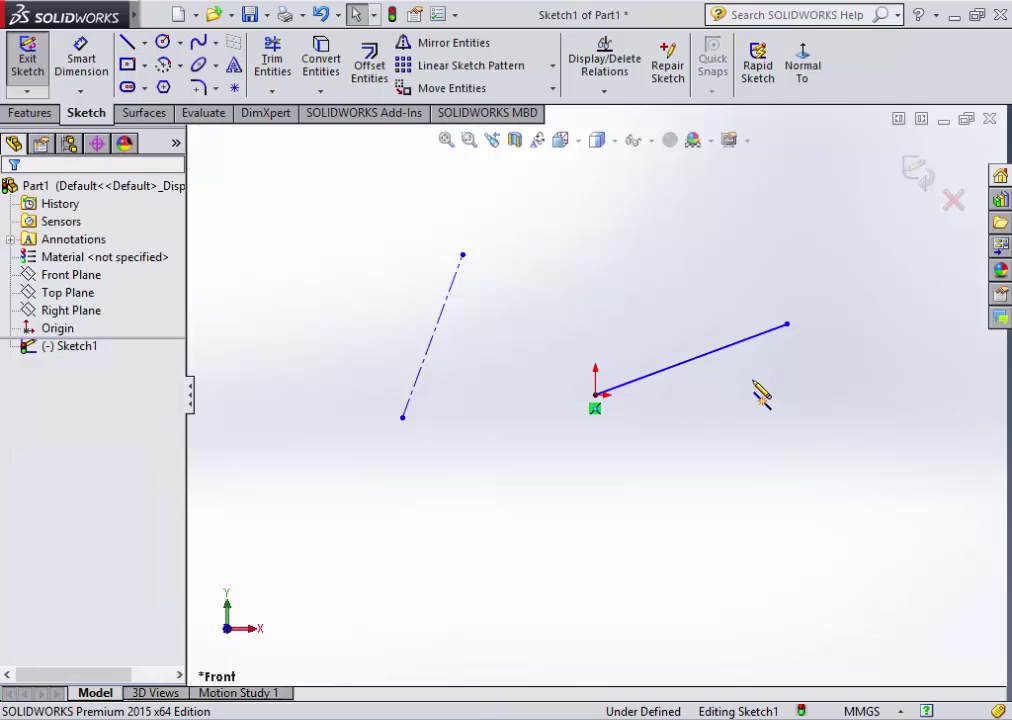
key("ctrl+a")
key("Delete")
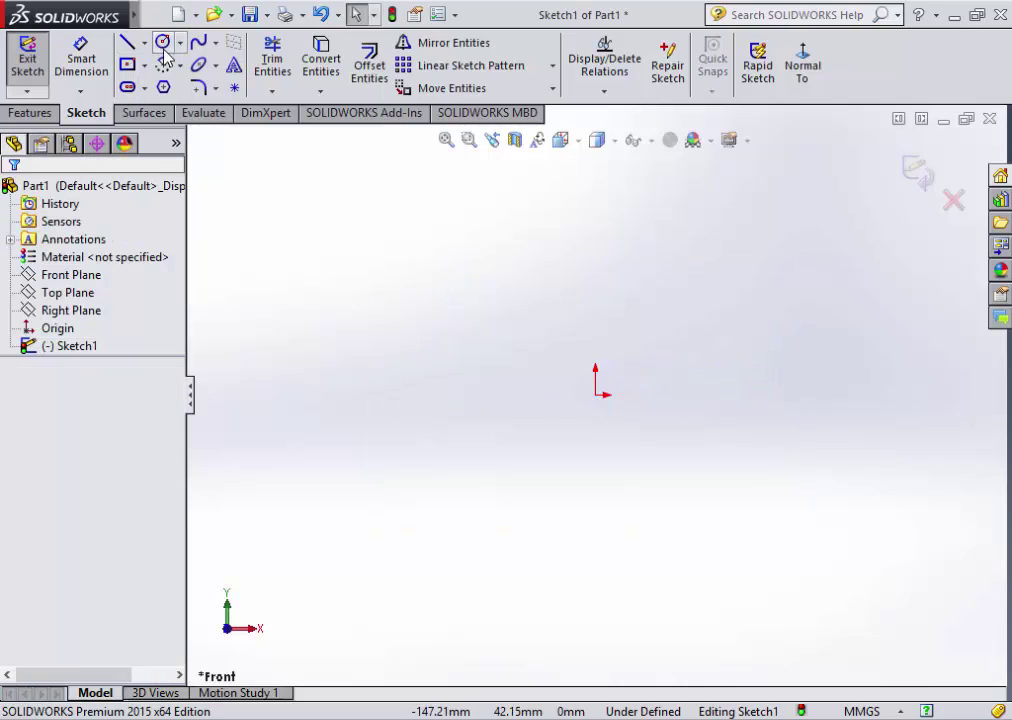
- Sketch a circle of radius about 75 centred on the origin
left_click(162, 42)
left_click(596, 393)
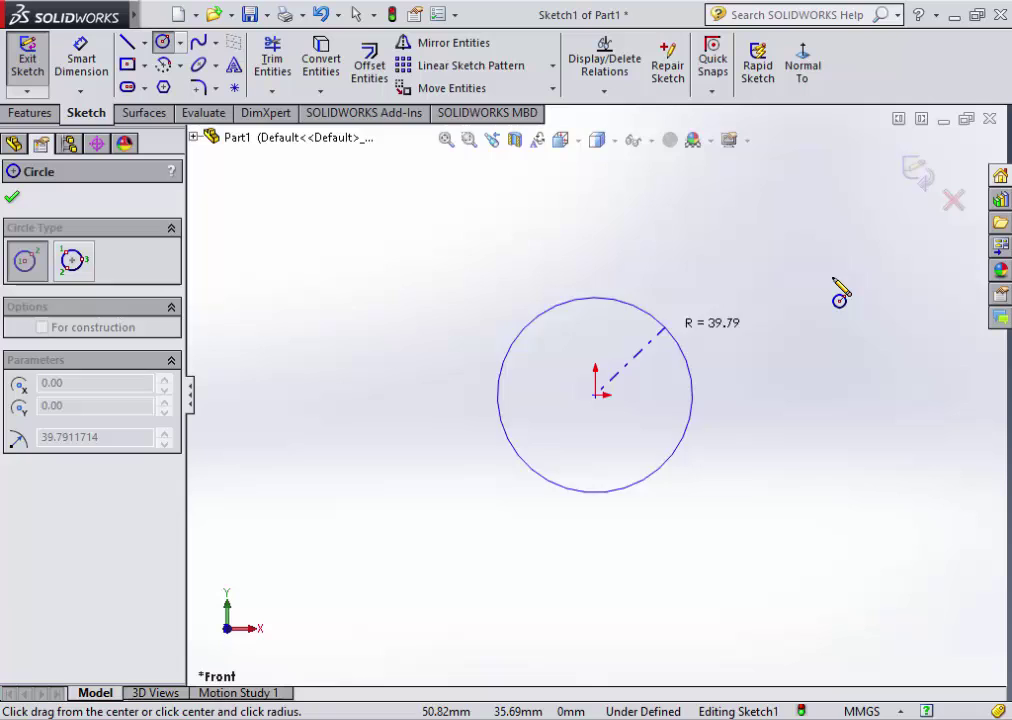
left_click(760, 337)
left_click(13, 197)
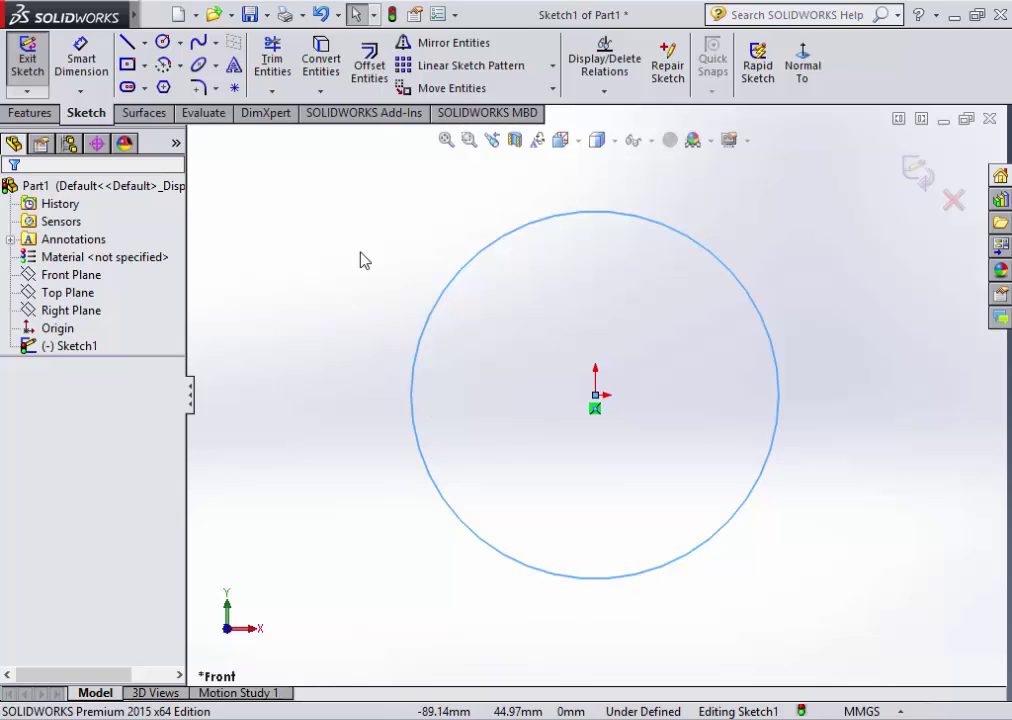
- Draw a vertical midpoint line centred on the origin and select it
left_click(144, 43)
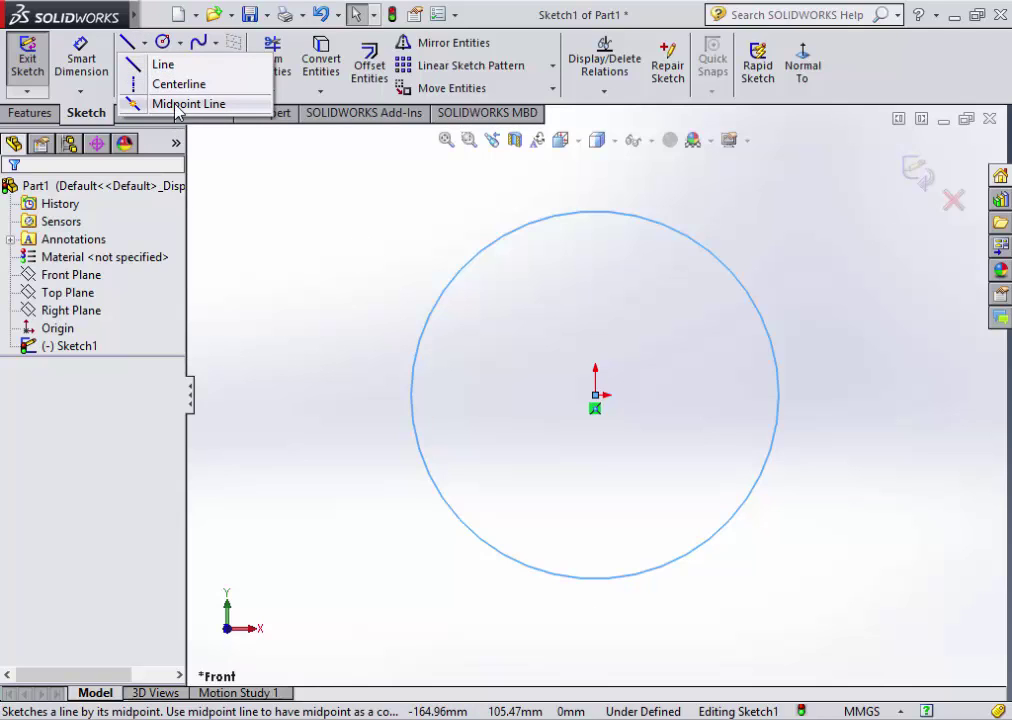
left_click(142, 103)
left_click(595, 395)
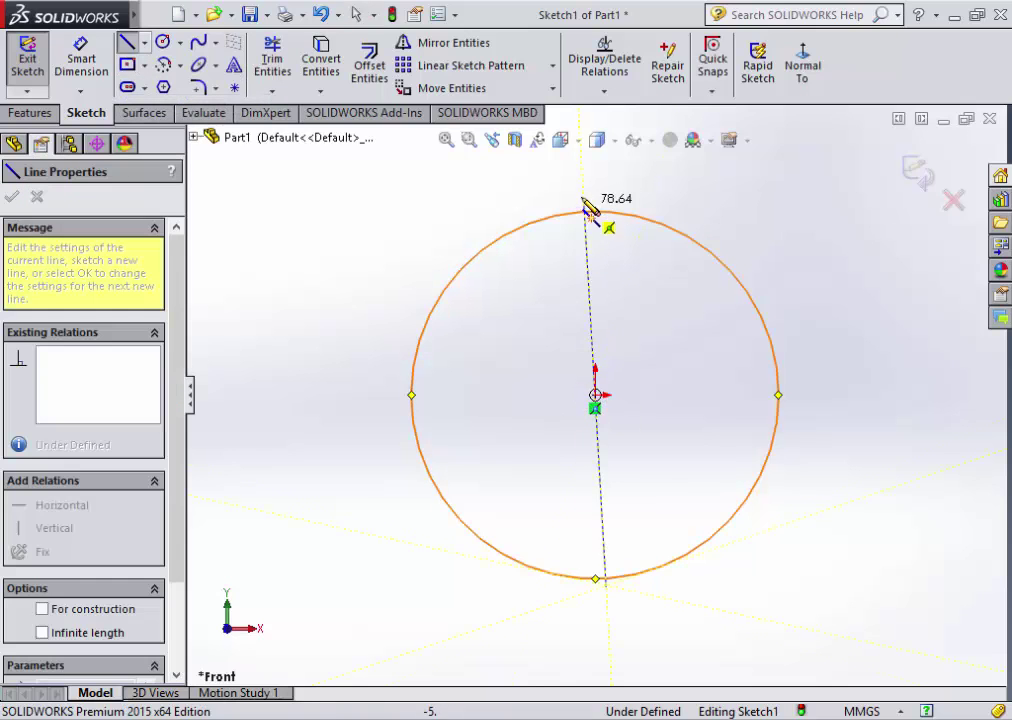
right_click(625, 180)
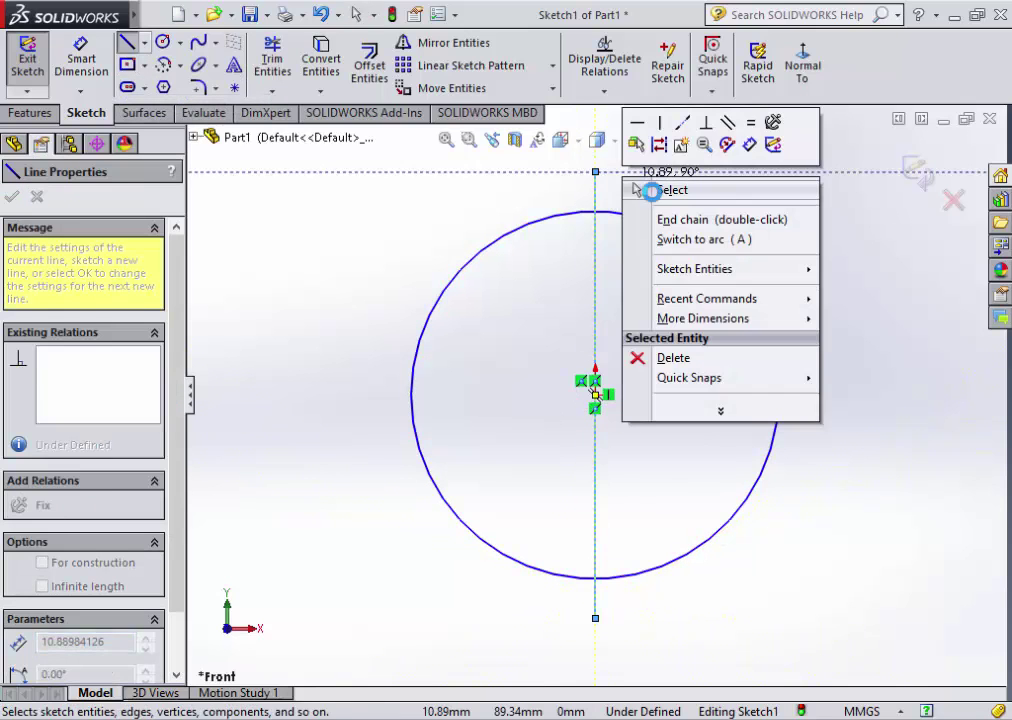
left_click(662, 190)
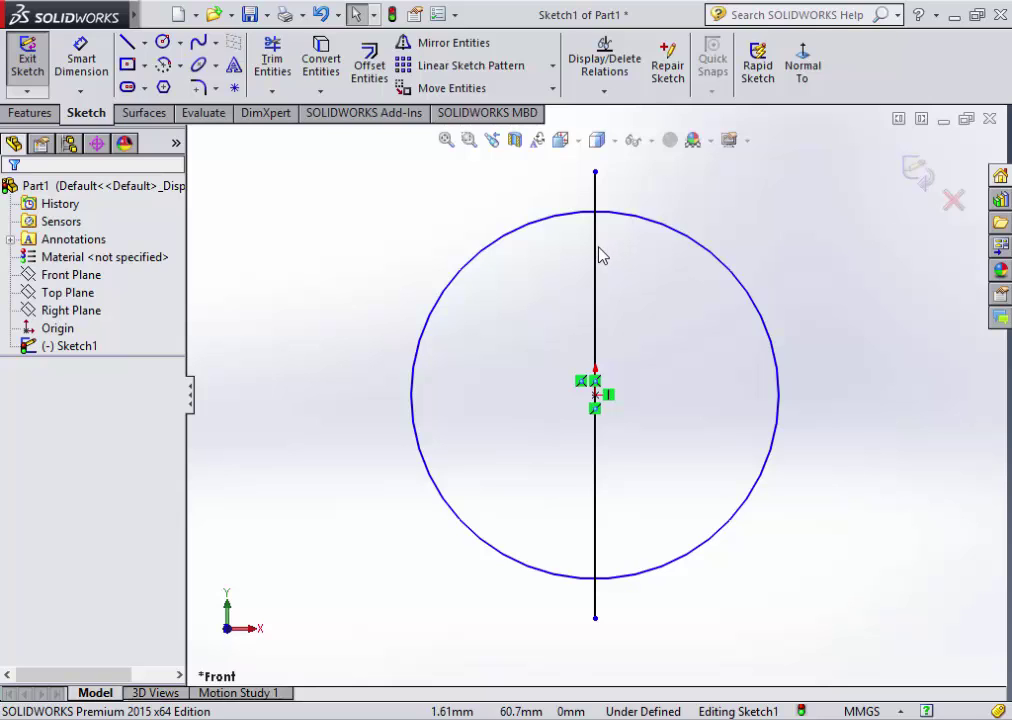
left_click(600, 256)
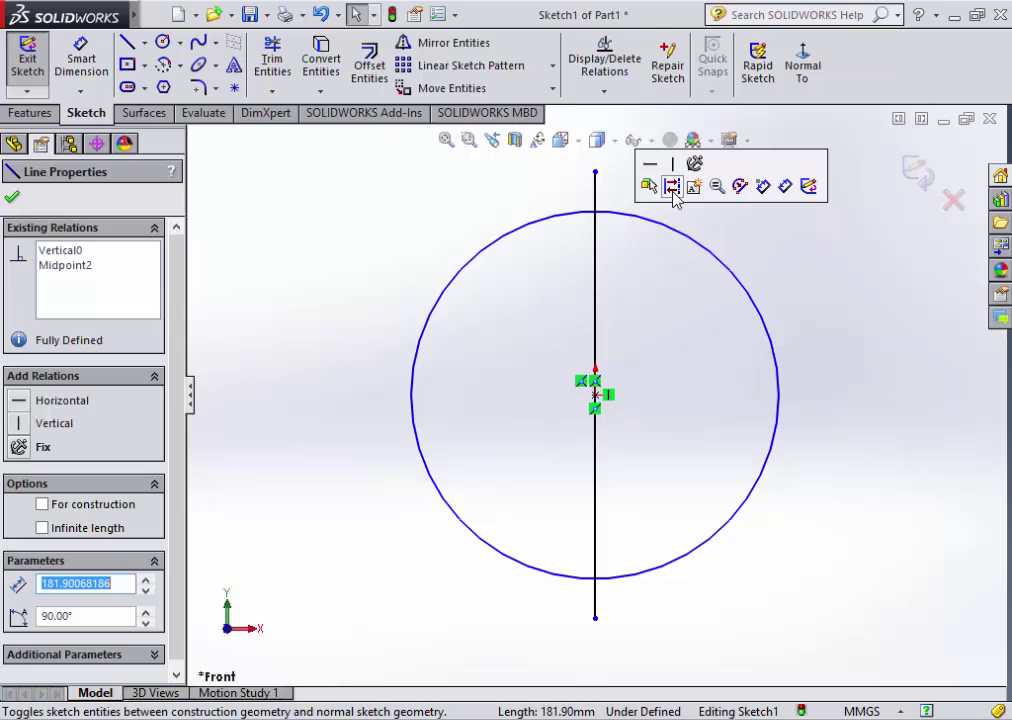
left_click(673, 187)
key("Escape")
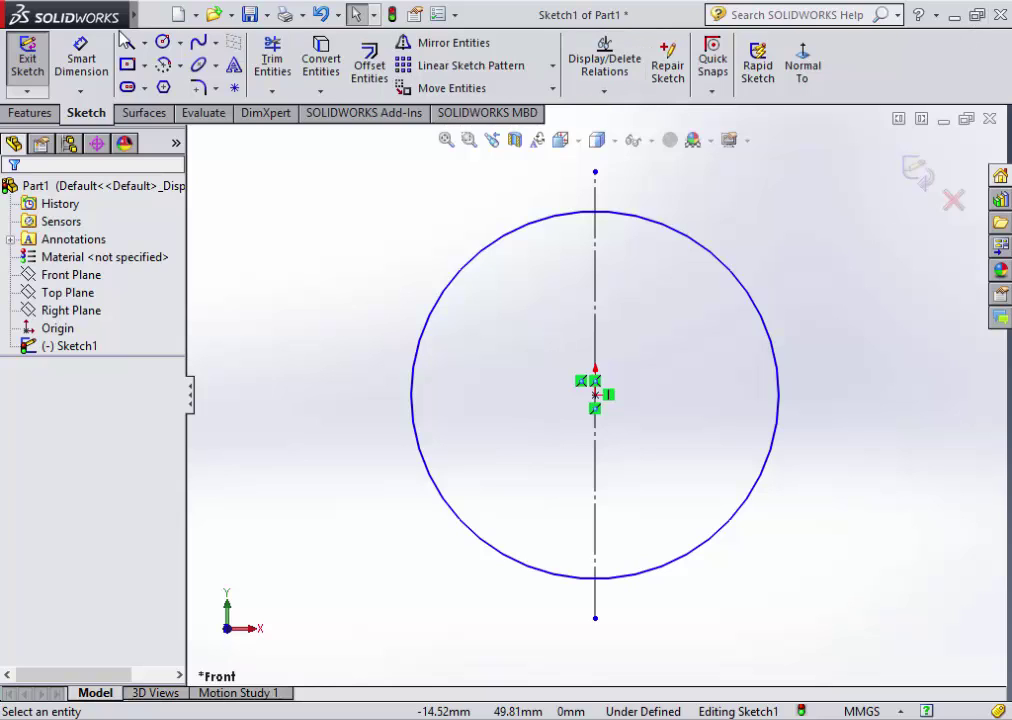
left_click(180, 43)
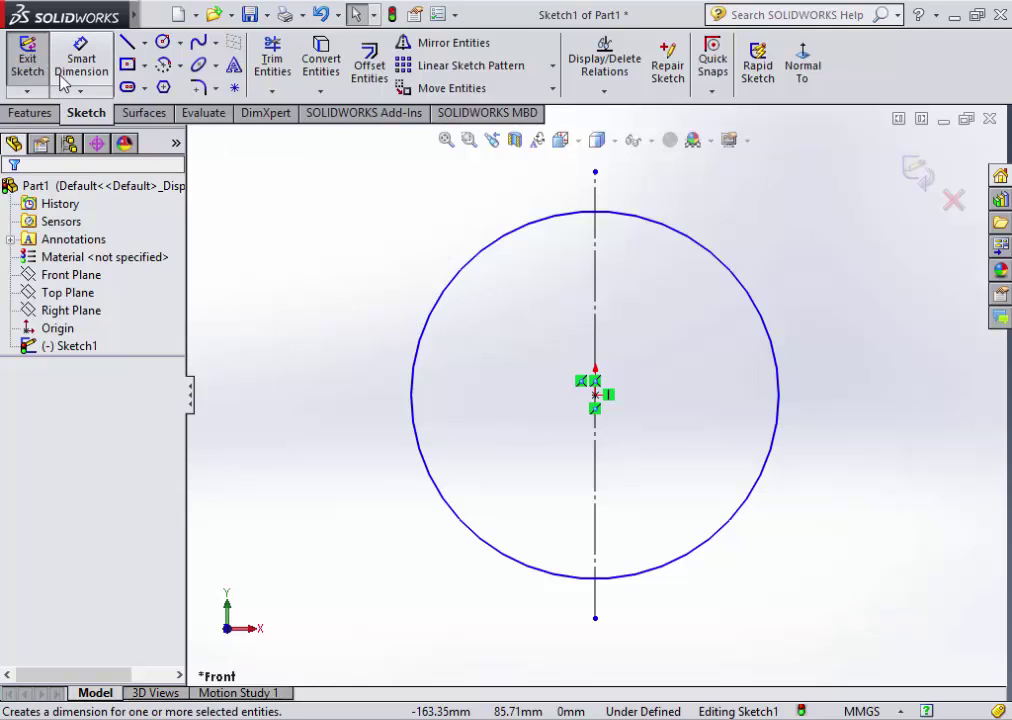
- Dimension the circle's diameter at 50 mm, placing it left of the circle
left_click(70, 82)
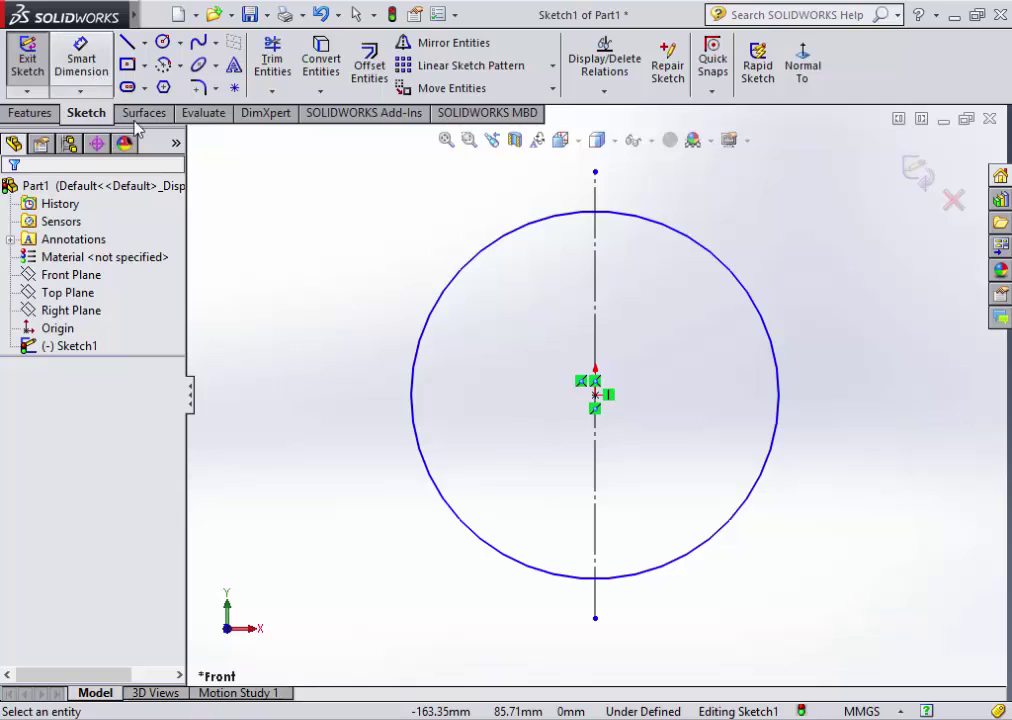
left_click(437, 312)
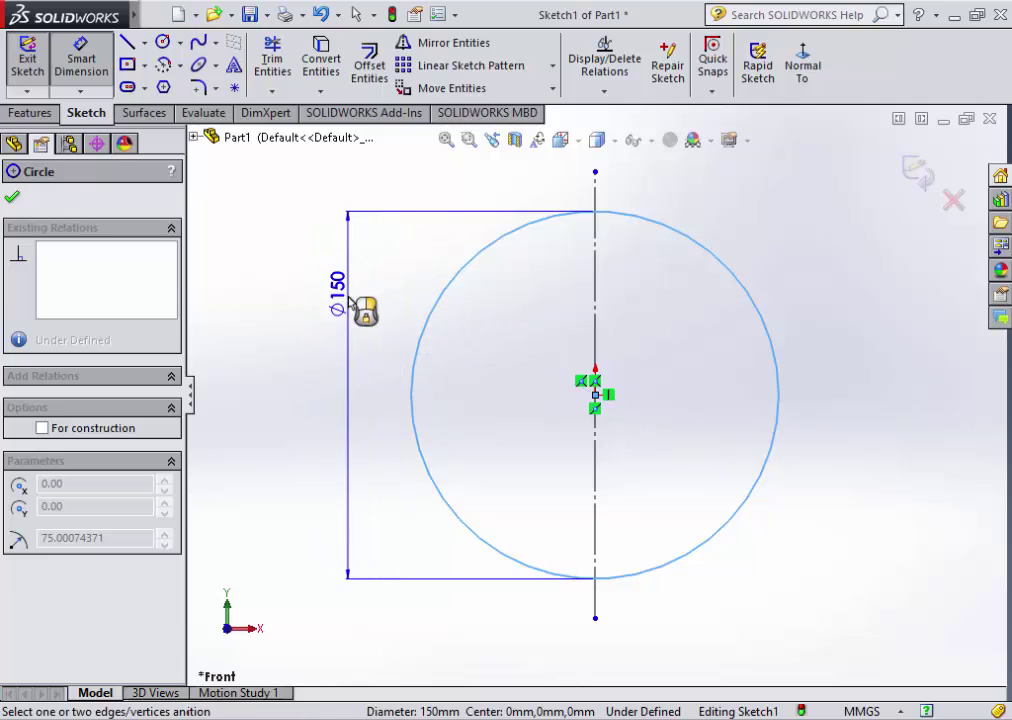
left_click(350, 303)
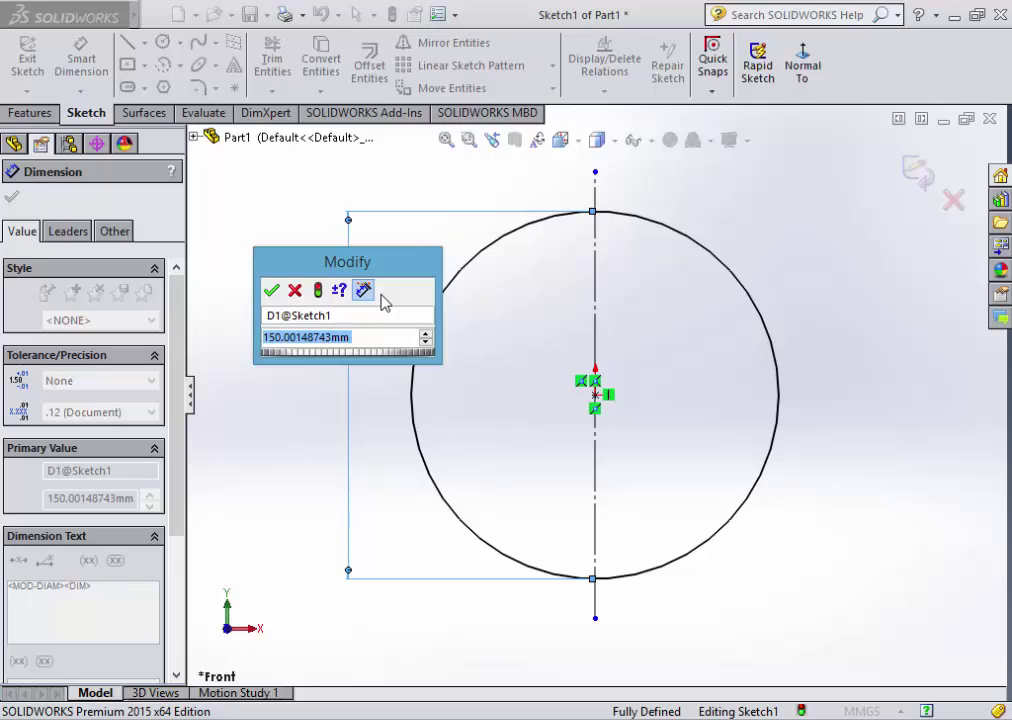
type("50")
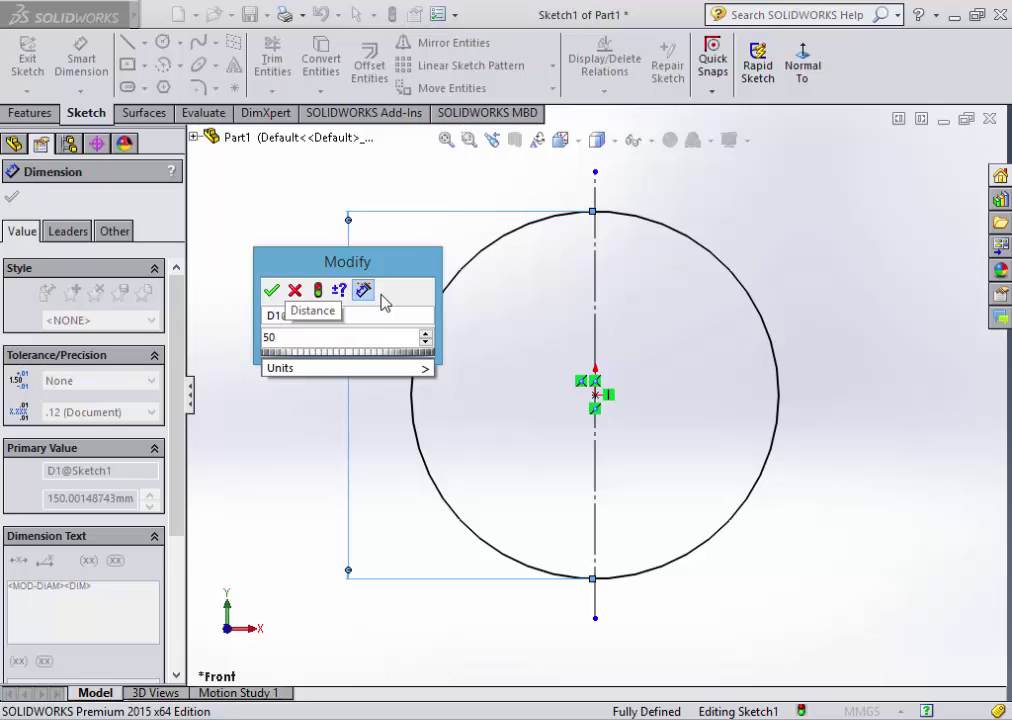
key("Return")
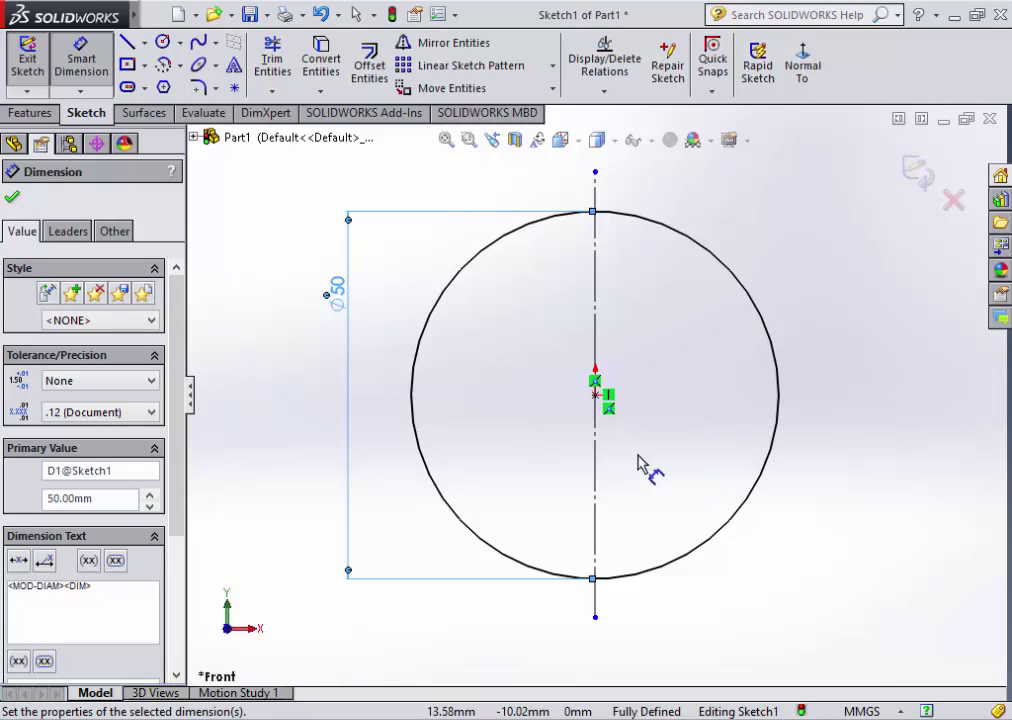
- Reopen the Ø50 dimension, try an inch unit, then revert to 50 mm
double_click(343, 295)
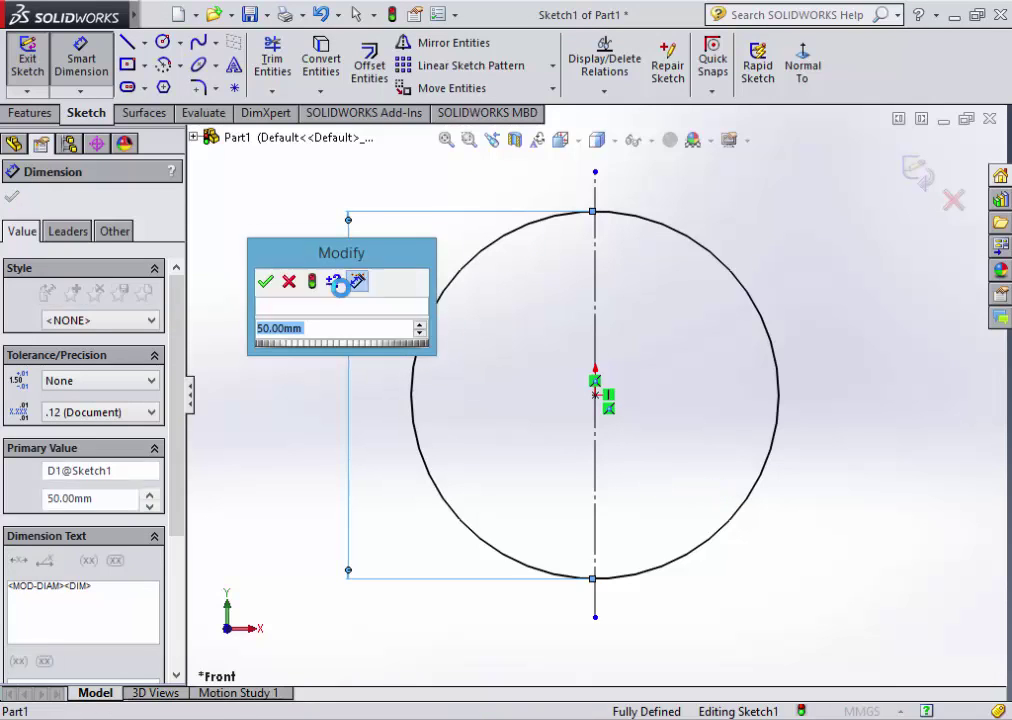
left_click(311, 330)
key("BackSpace")
key("BackSpace")
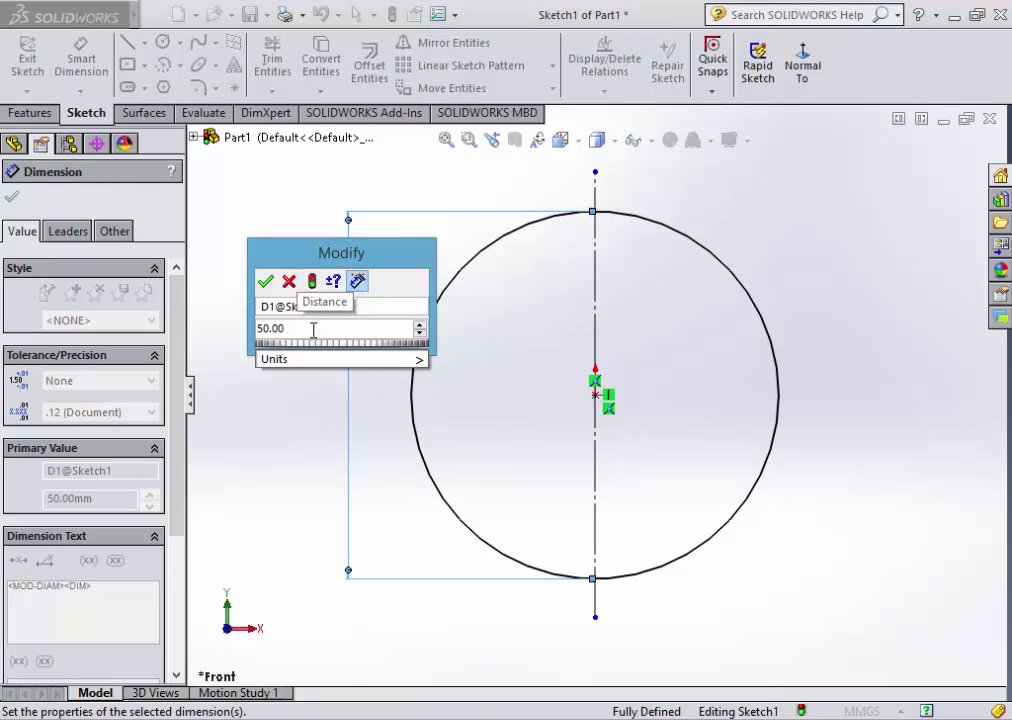
key("Return")
type("in")
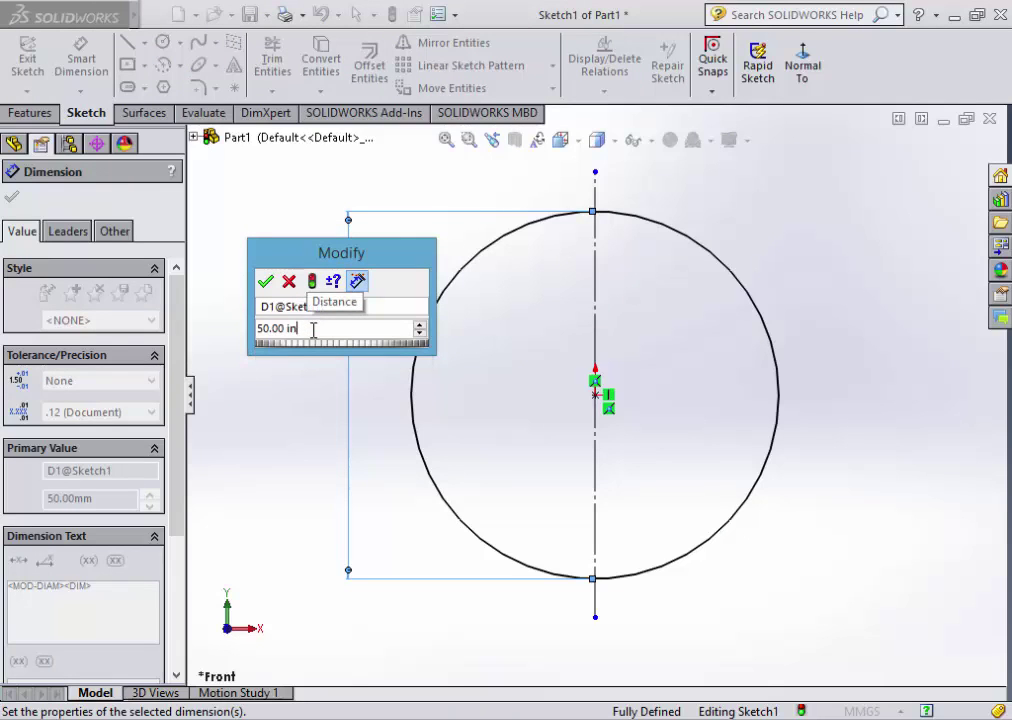
key("BackSpace")
key("BackSpace")
key("BackSpace")
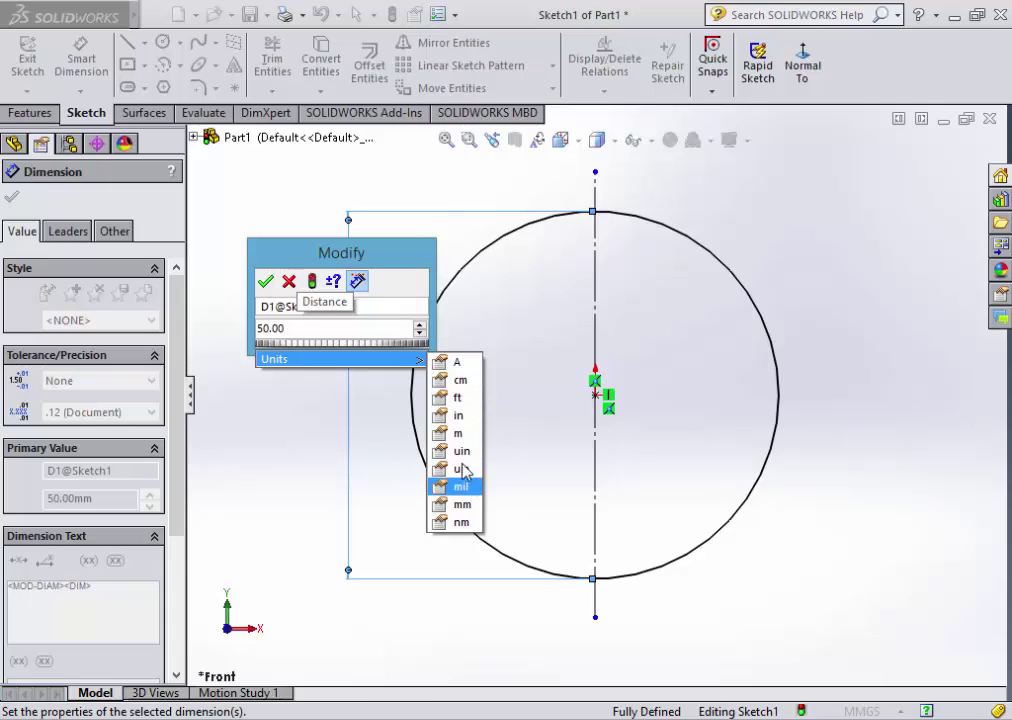
key("Return")
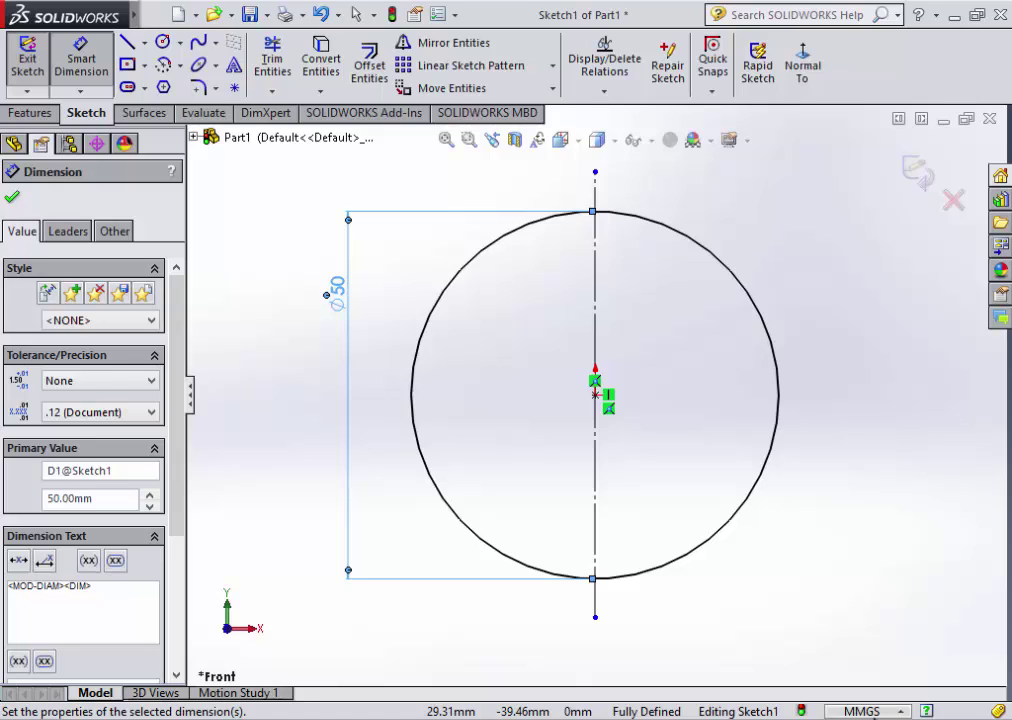
- Check that the document units remain MMGS millimetres and deselect the dimension
left_click(895, 712)
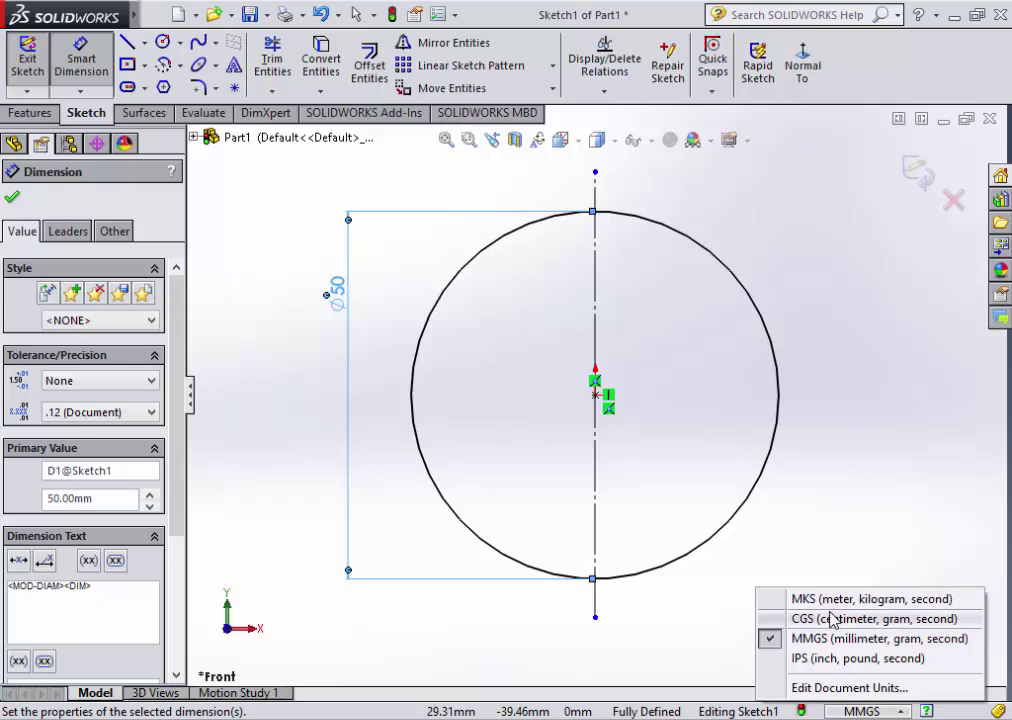
left_click(425, 615)
left_click(429, 630)
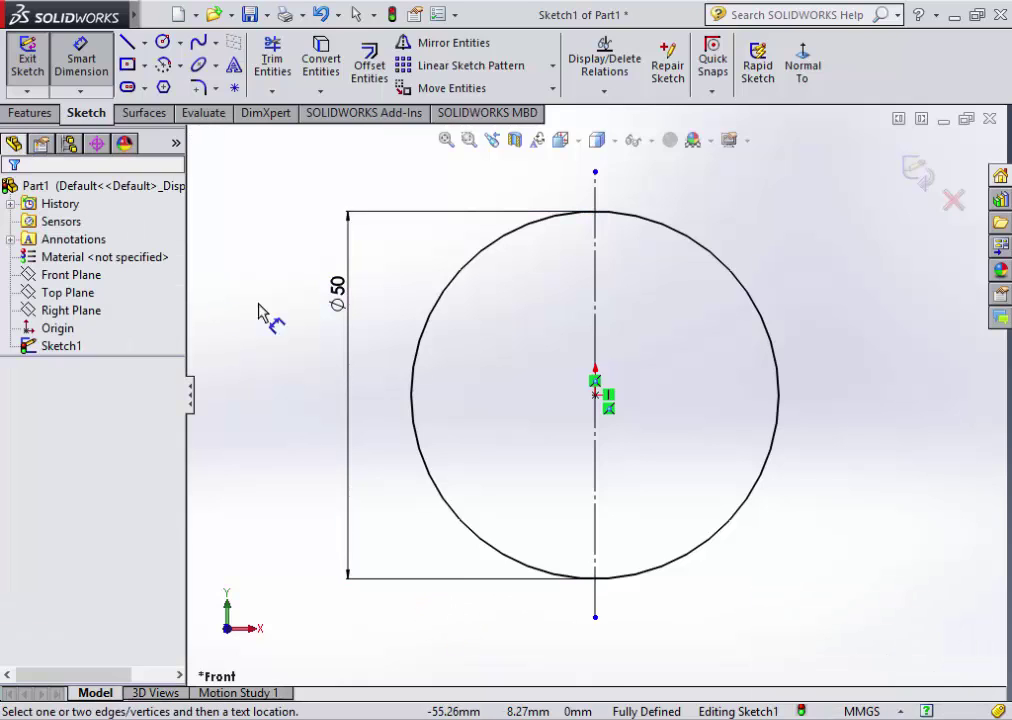
- Dimension the vertical centerline's length at 70 mm and zoom to fit the sketch
left_click(80, 72)
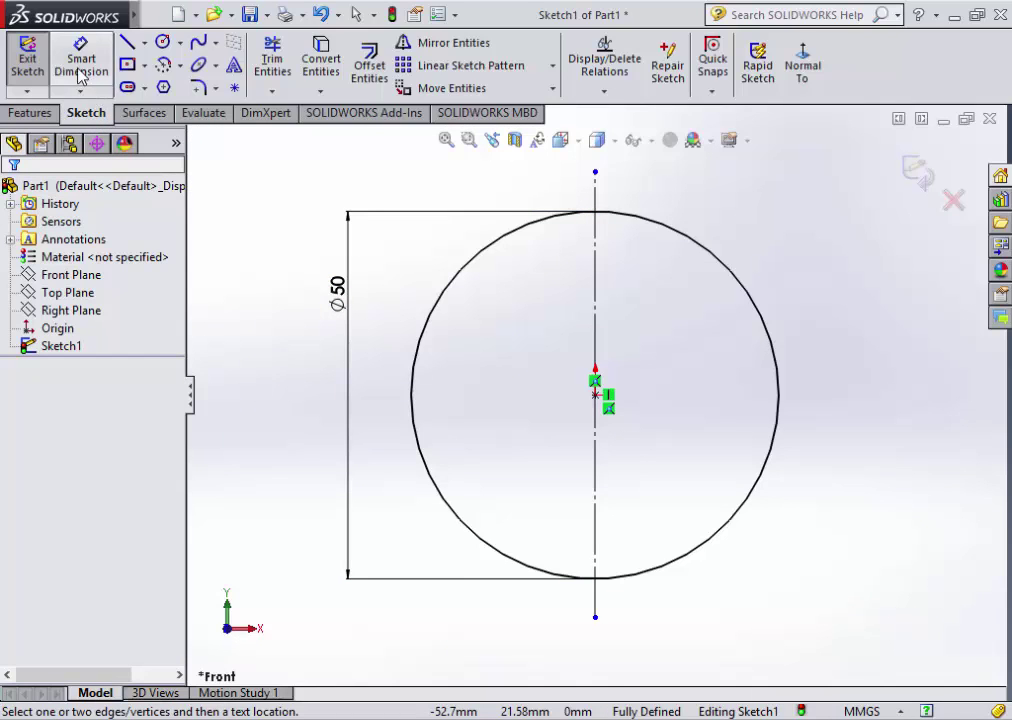
left_click(62, 68)
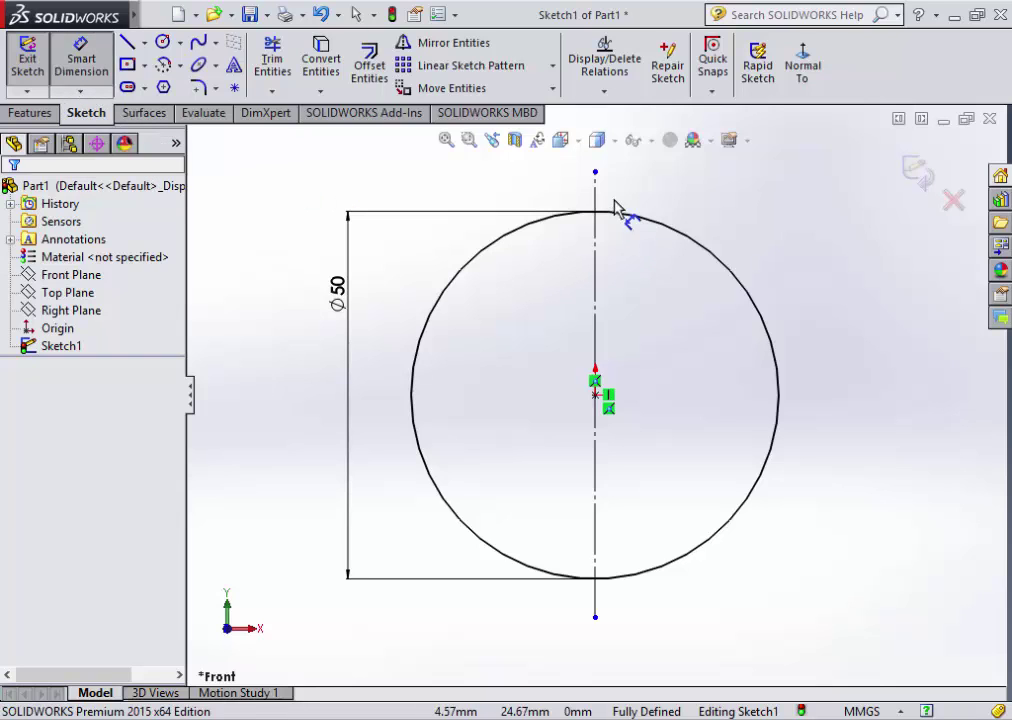
left_click(597, 195)
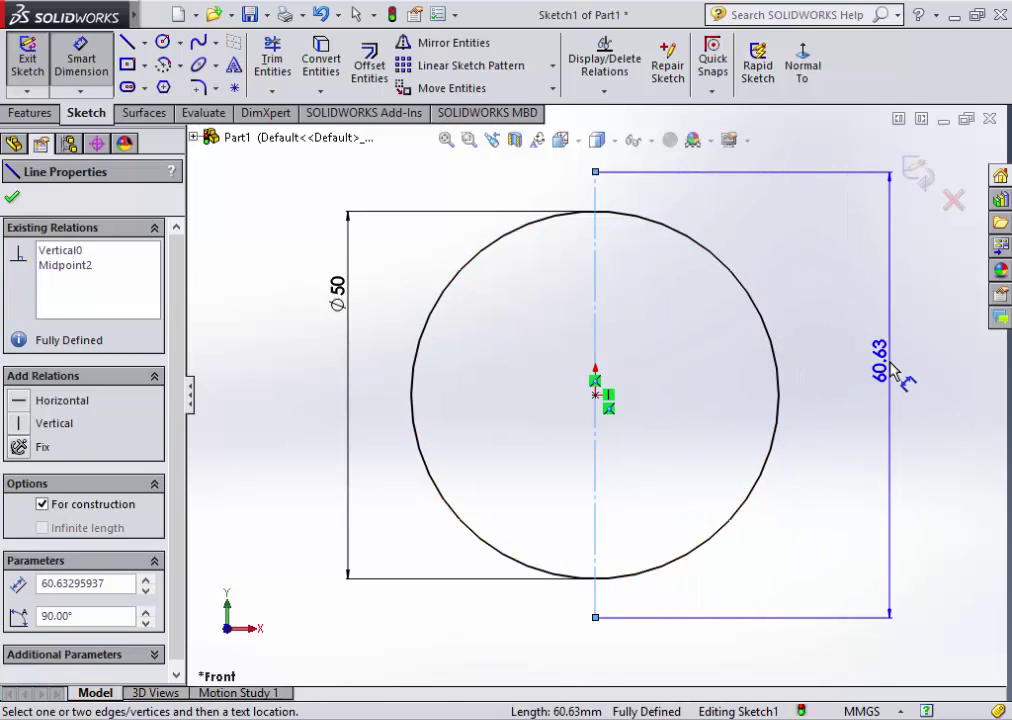
left_click(900, 386)
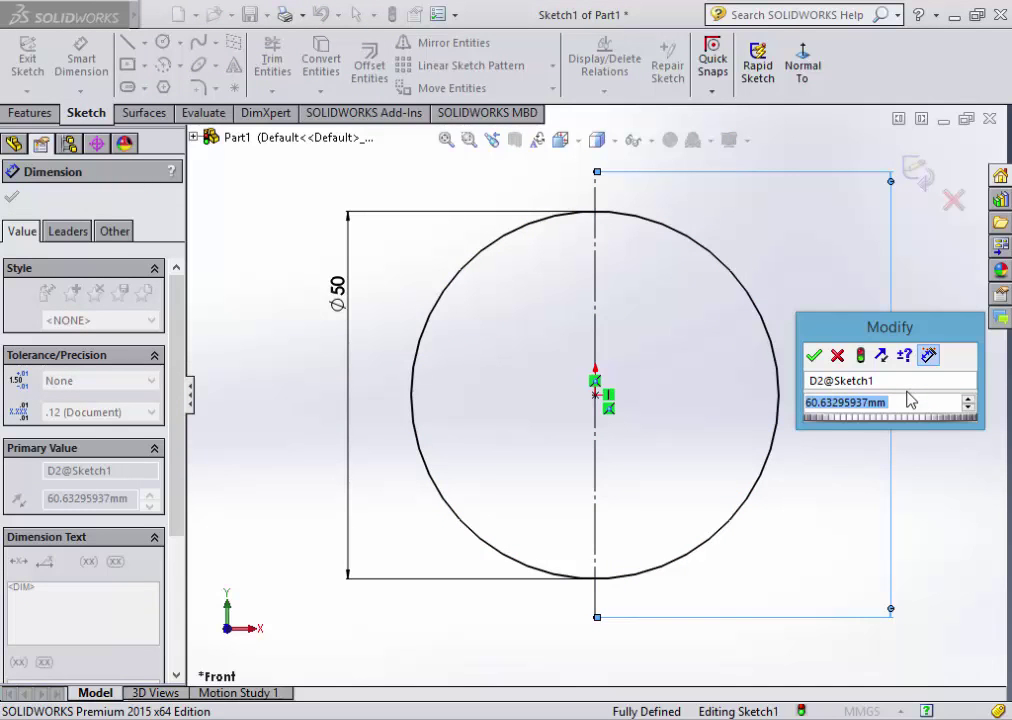
type("7")
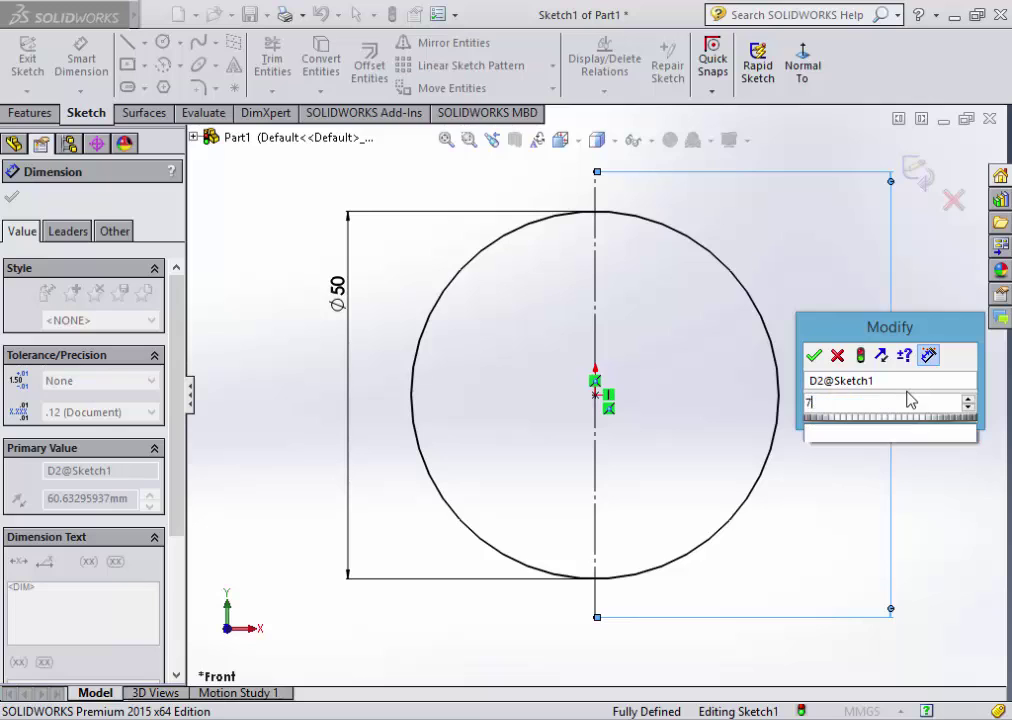
type("0")
key("Return")
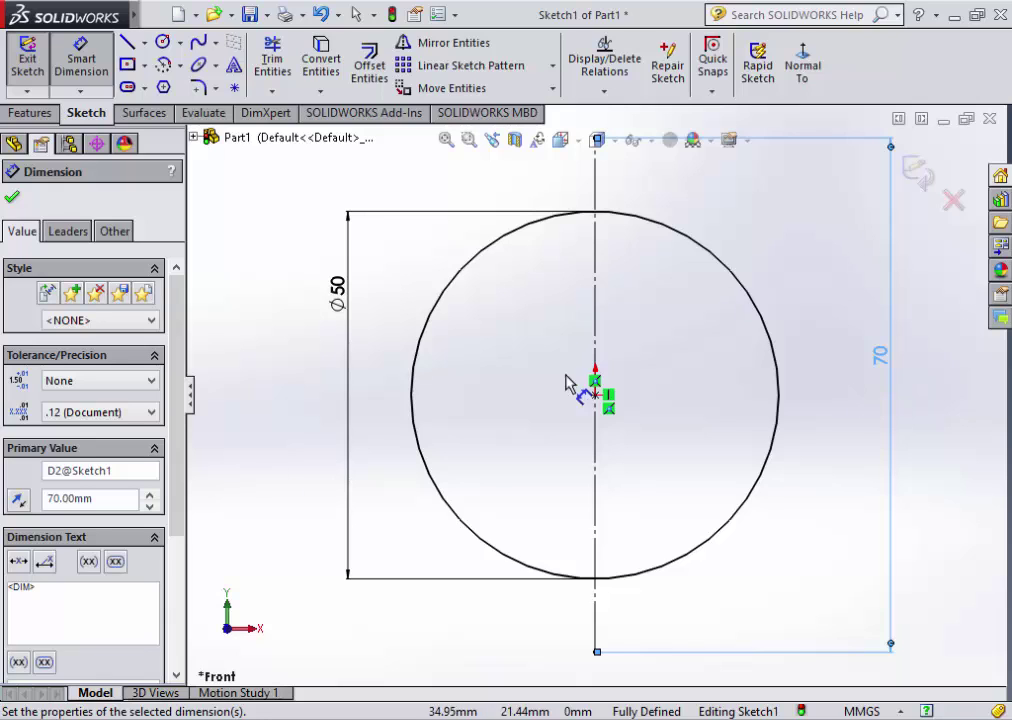
key("Escape")
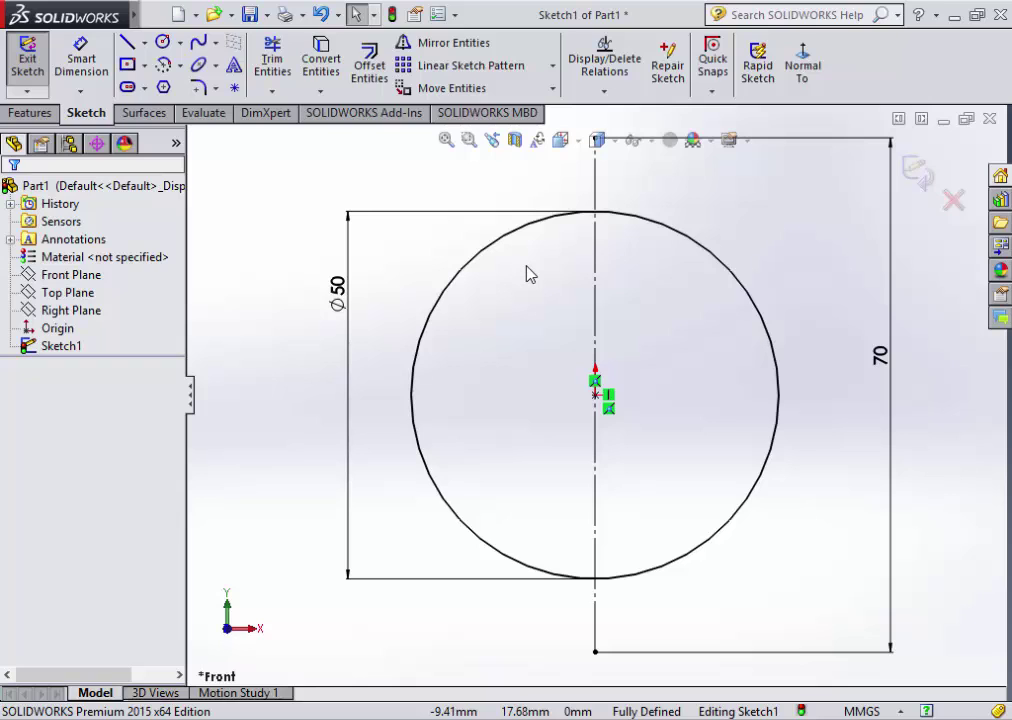
key("f")
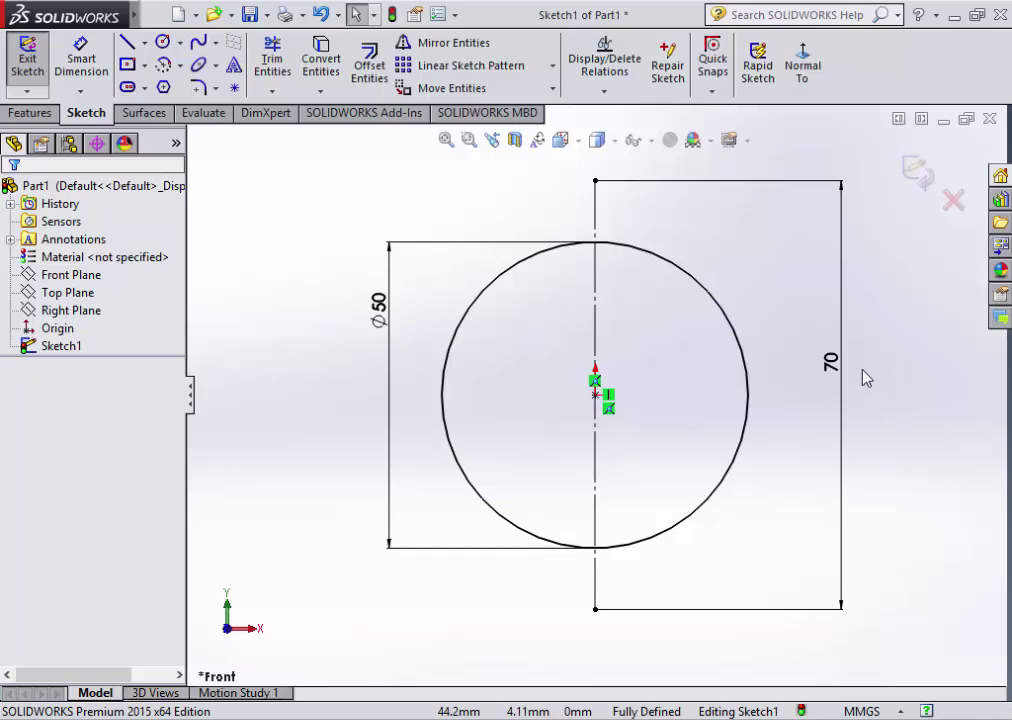
- Change the centerline length dimension from 70 to 50 mm
double_click(828, 362)
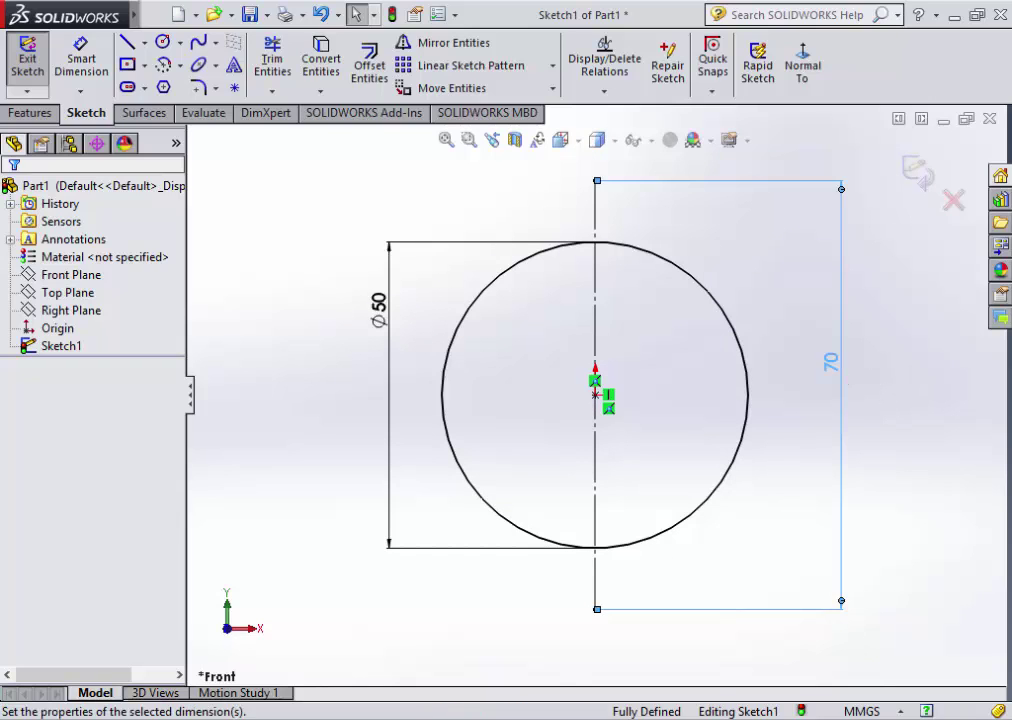
type("5")
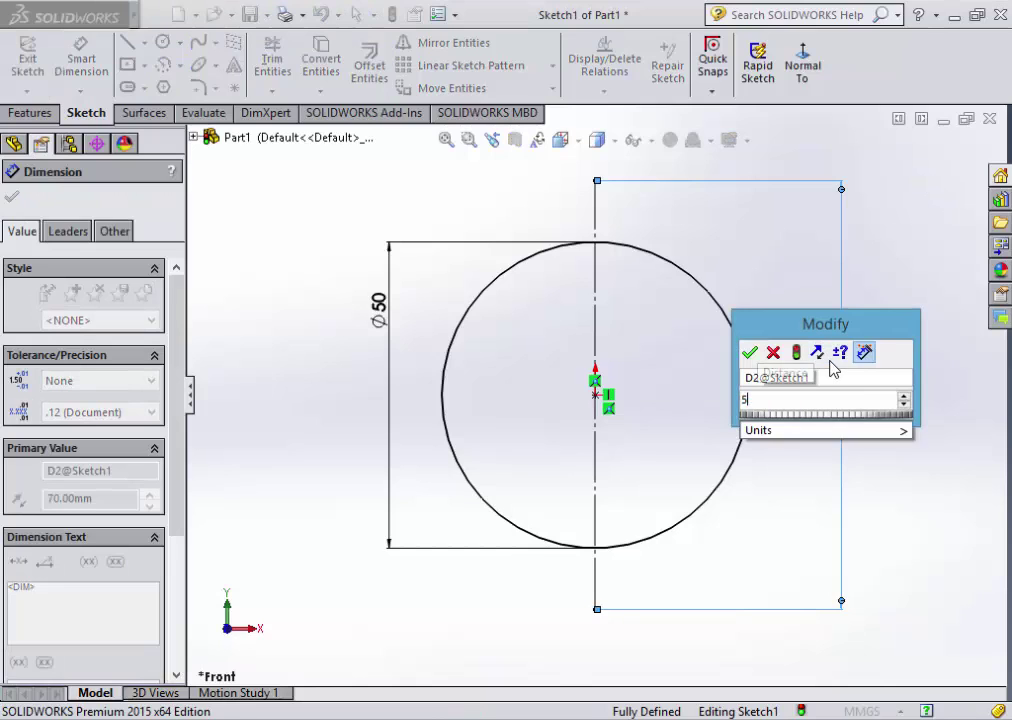
type("0")
key("Return")
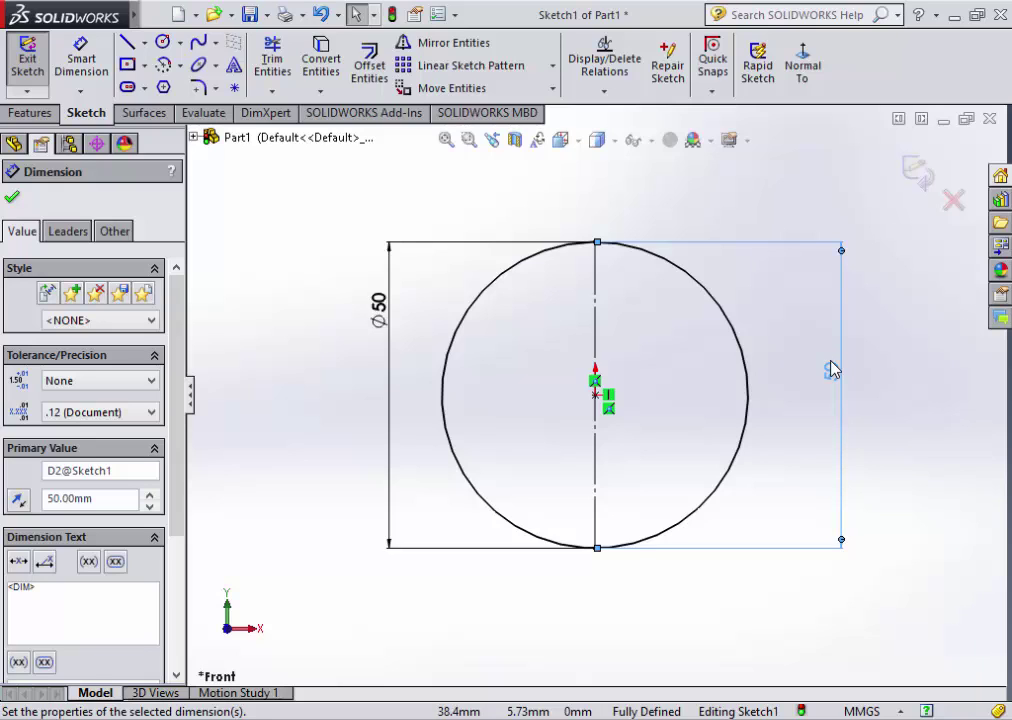
left_click(831, 370)
left_click(12, 197)
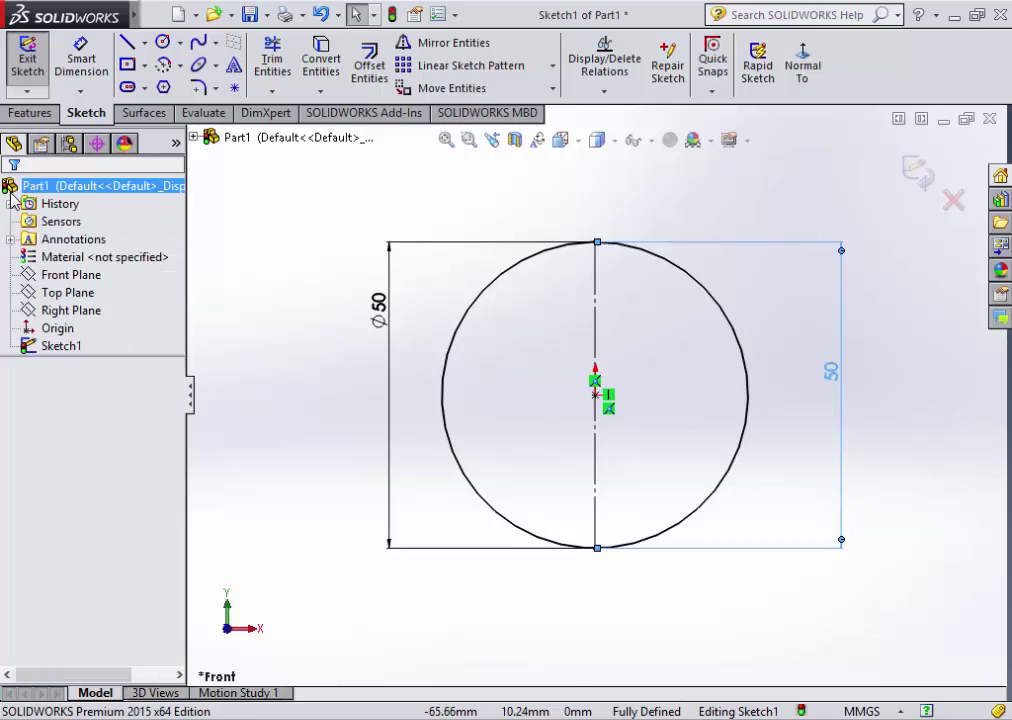
key("z")
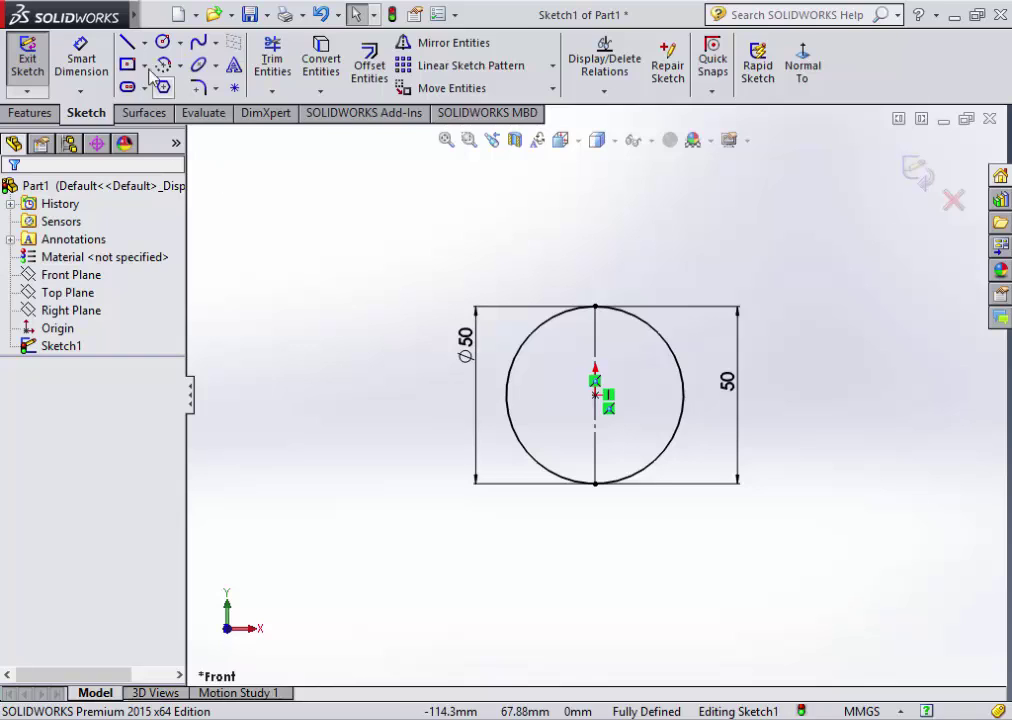
- Sketch a horizontal line at the upper left of the sketch
left_click(127, 42)
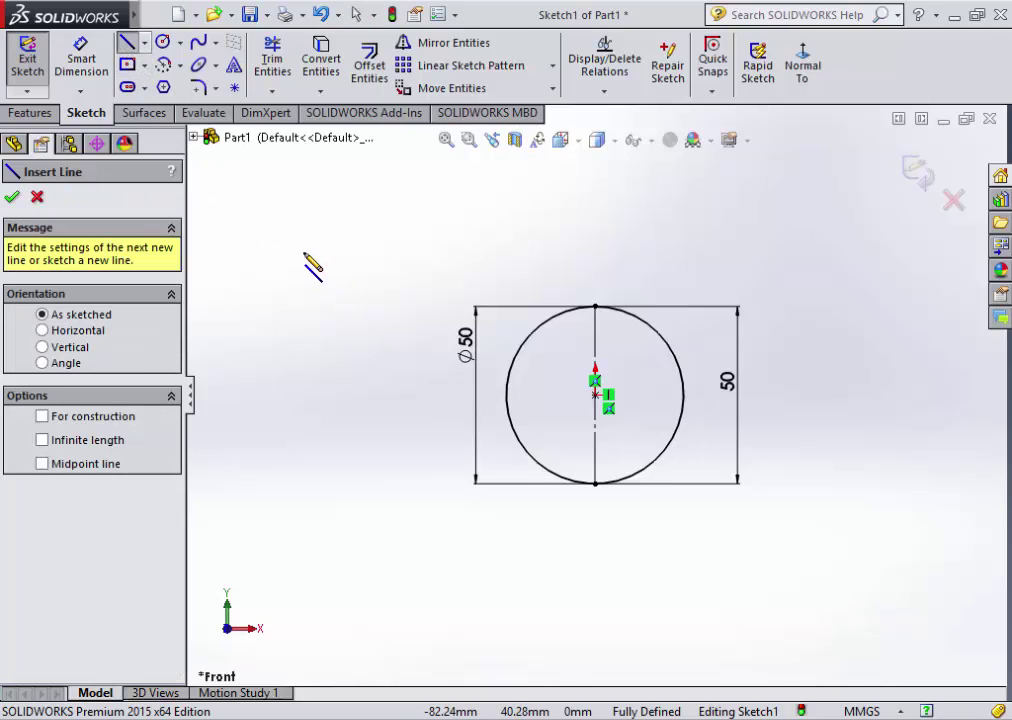
left_click(303, 252)
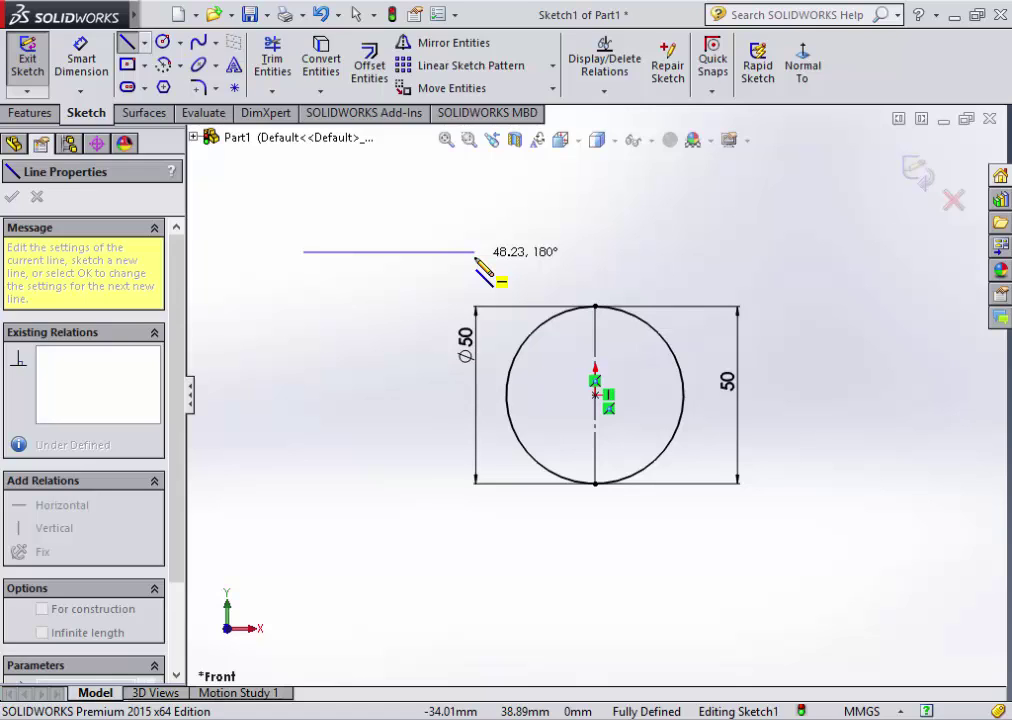
left_click(475, 253)
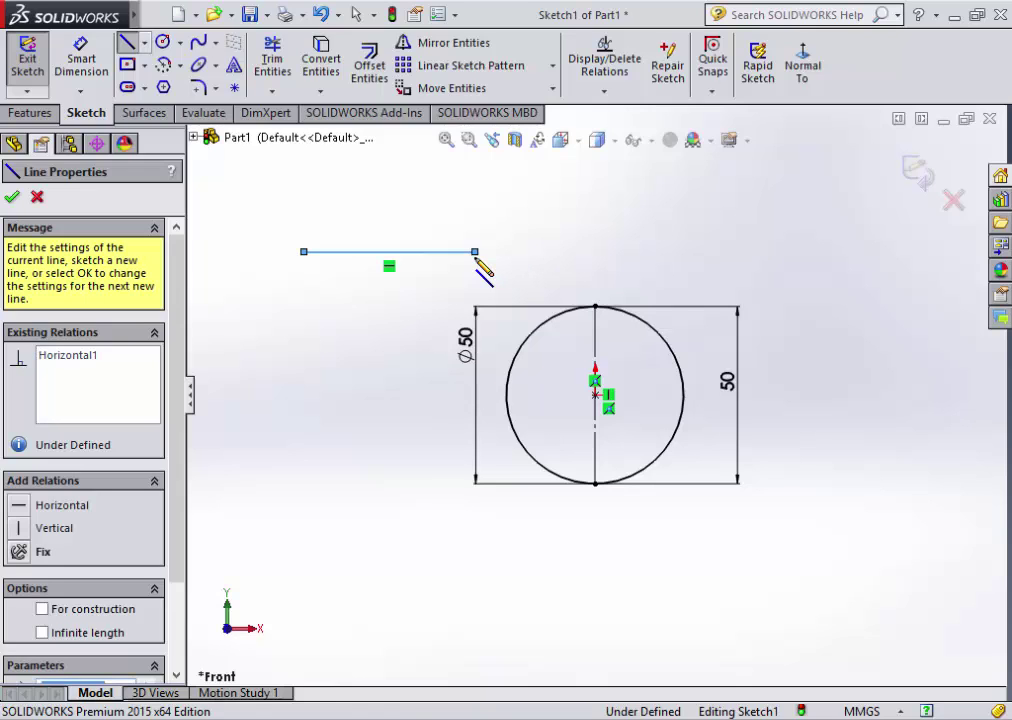
right_click(382, 348)
left_click(409, 362)
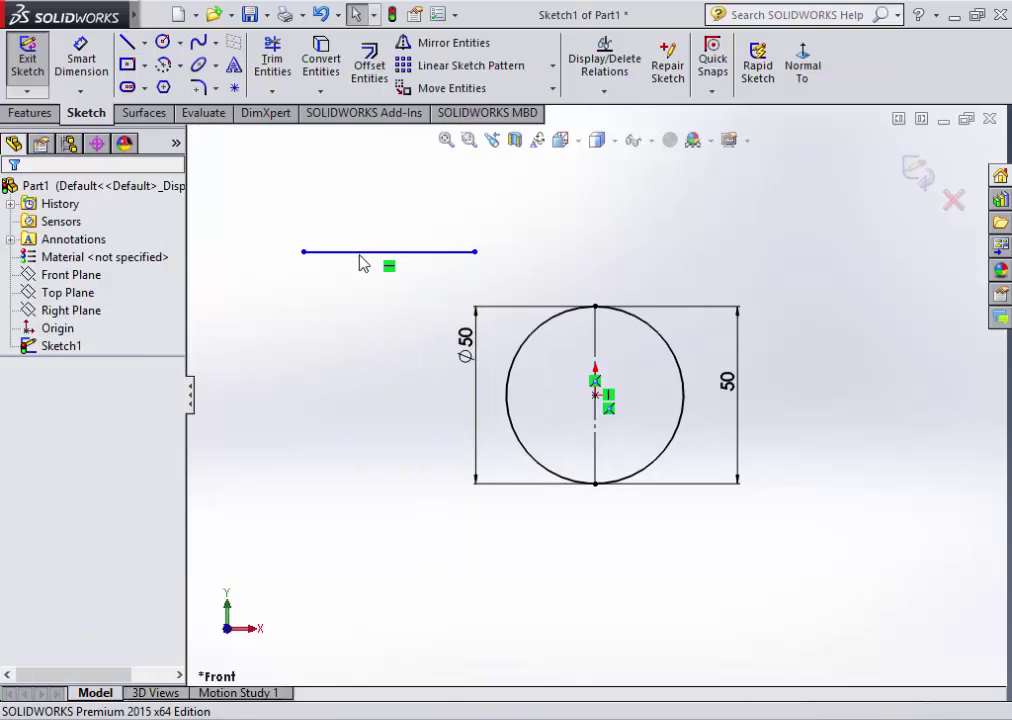
- Set the horizontal line's length to 40 mm in its properties
left_click(357, 258)
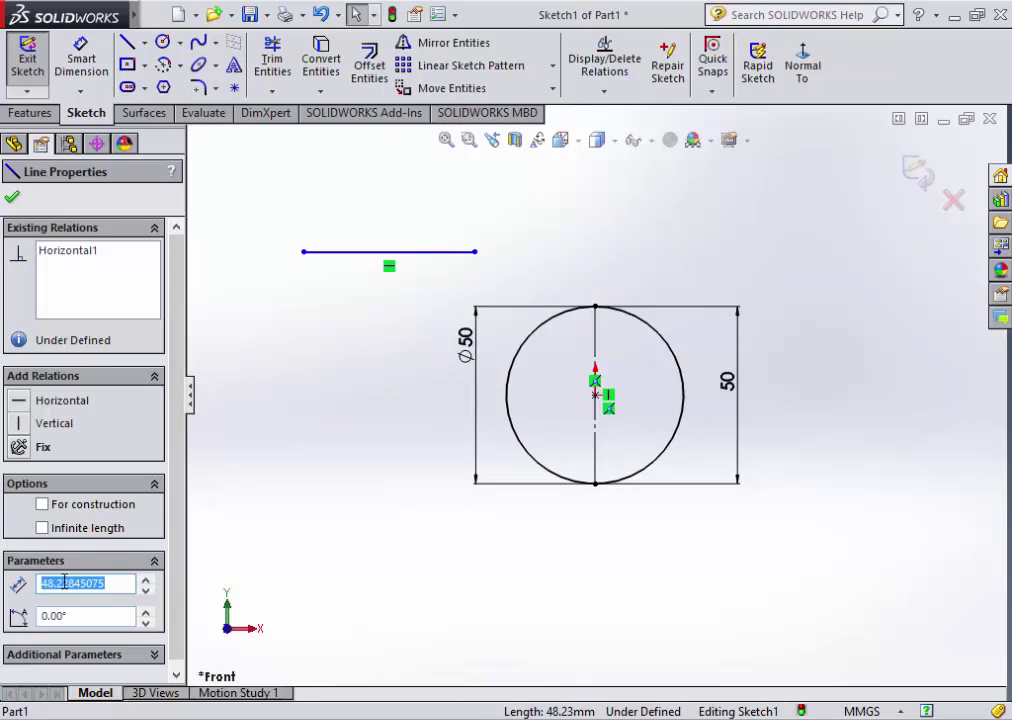
left_click(86, 613)
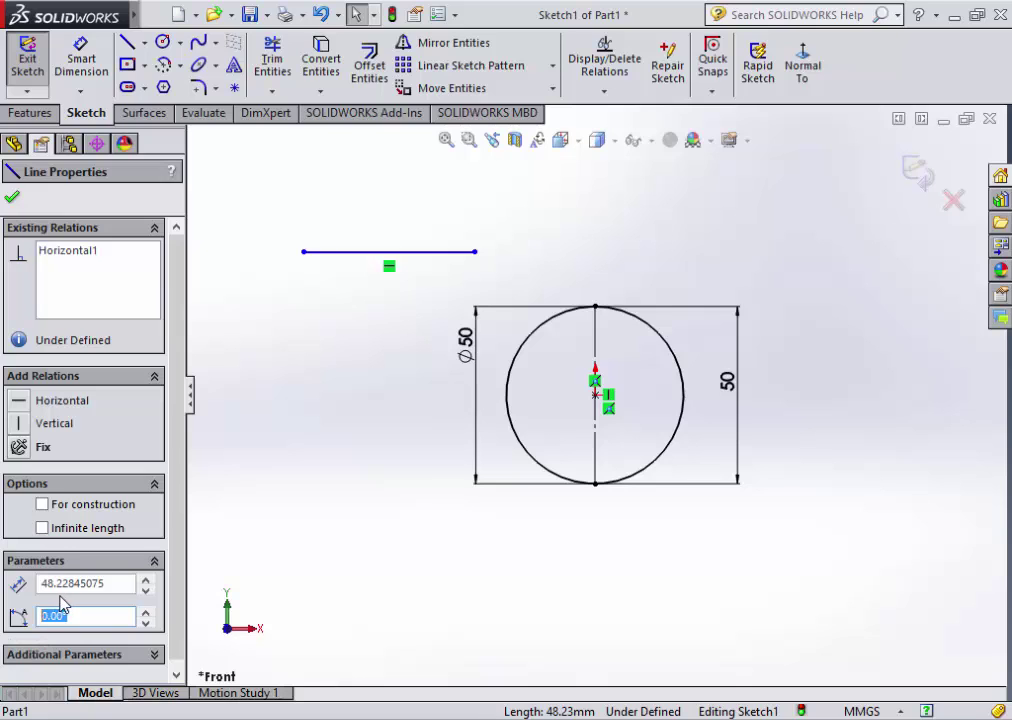
left_click(157, 10)
left_click(108, 583)
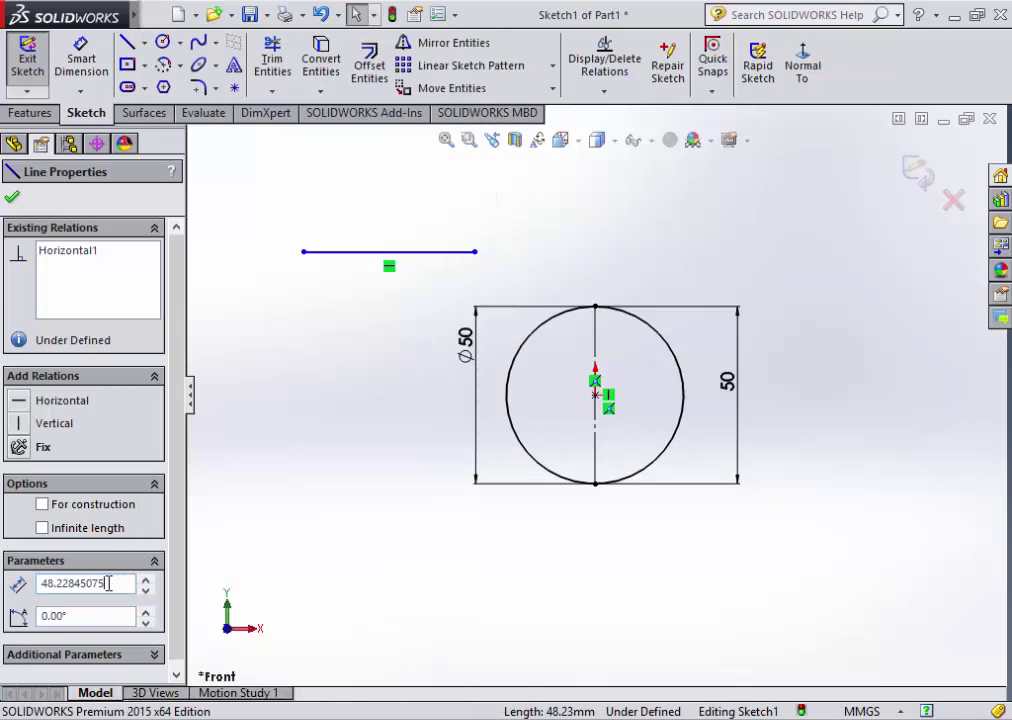
double_click(108, 583)
type("40.00")
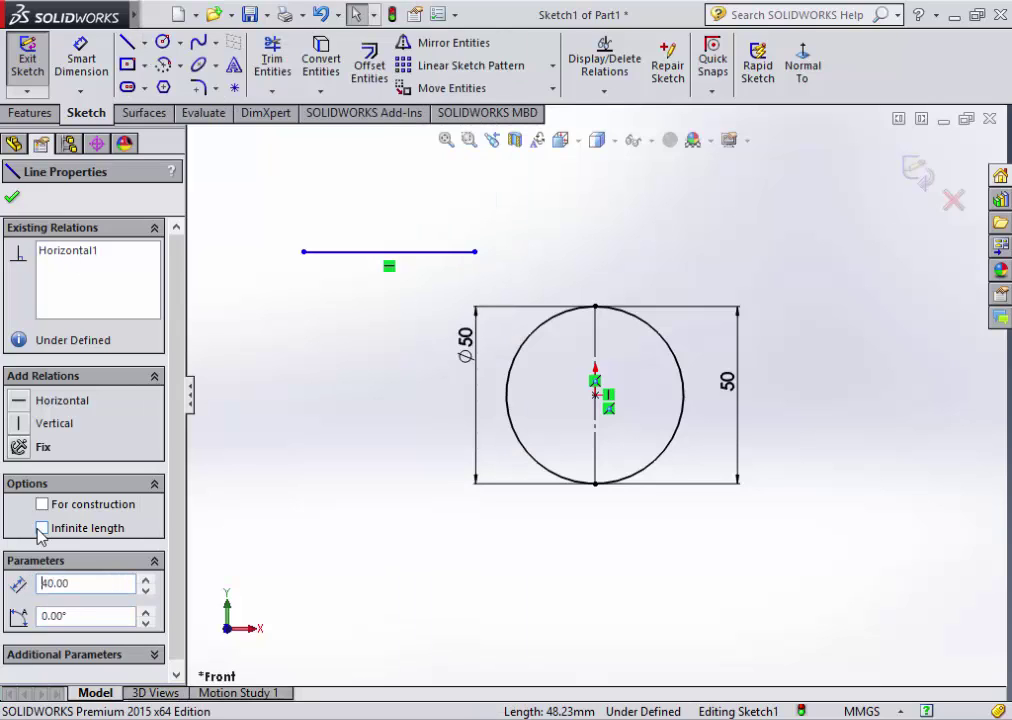
key("Return")
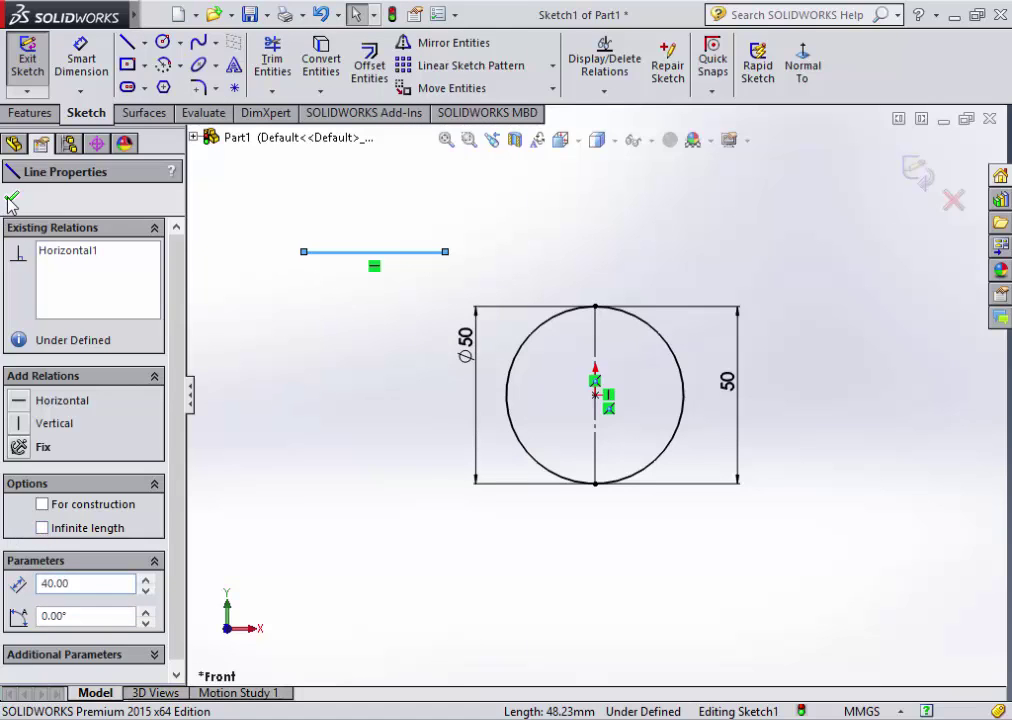
left_click(12, 200)
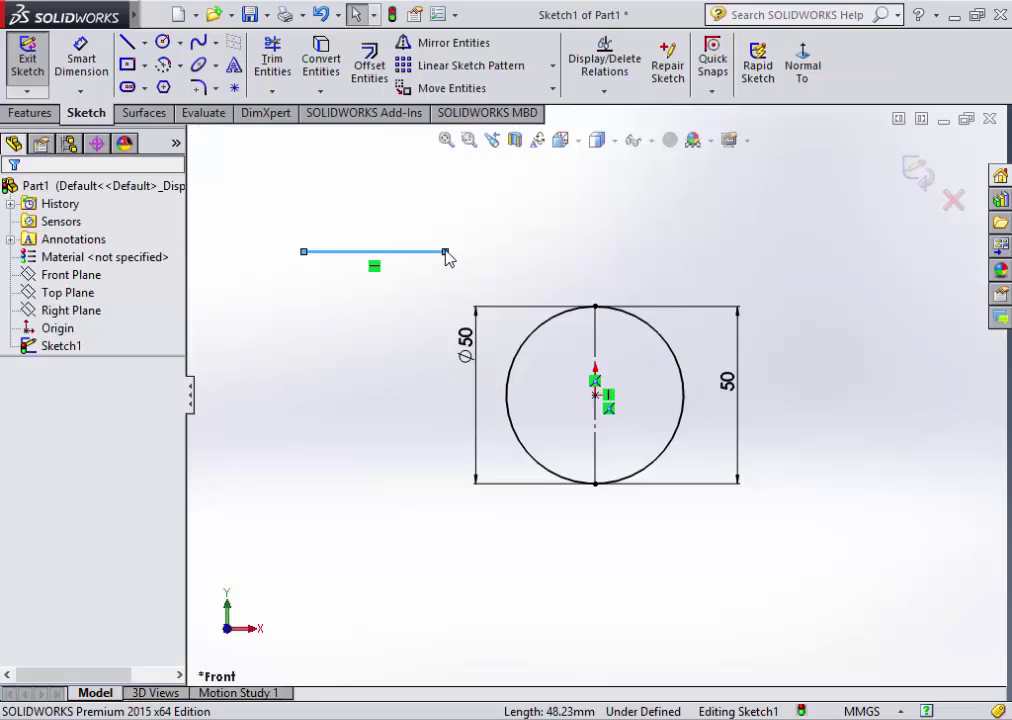
- Stretch the horizontal line rightward and dimension it at 122.10 mm above the line
left_click_drag(445, 252, 737, 242)
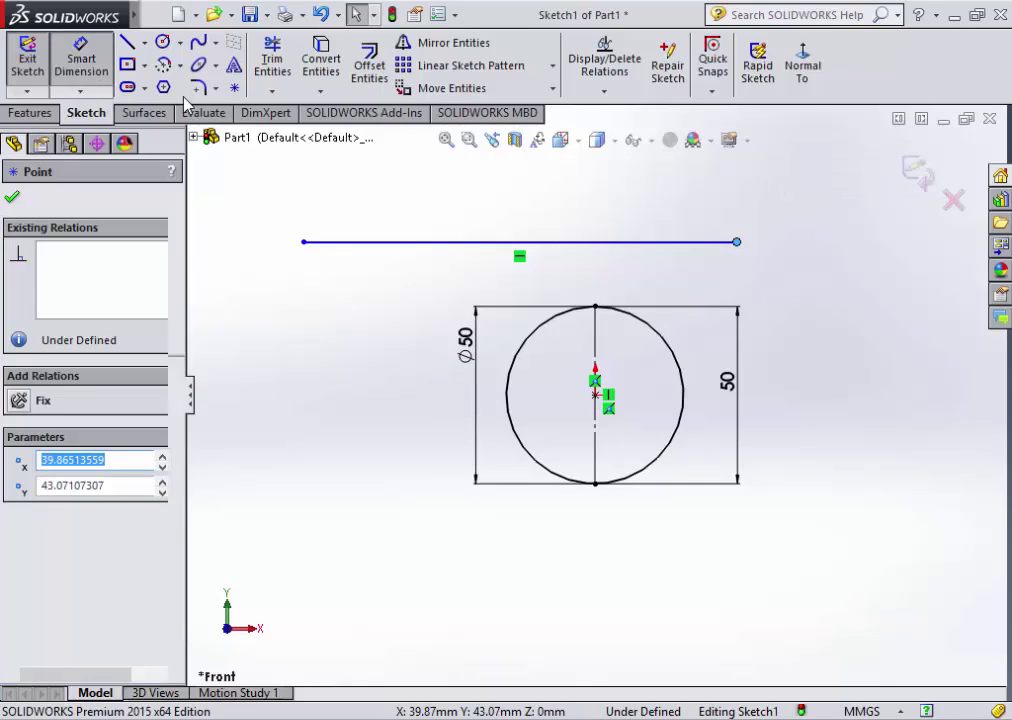
left_click(81, 58)
left_click(455, 242)
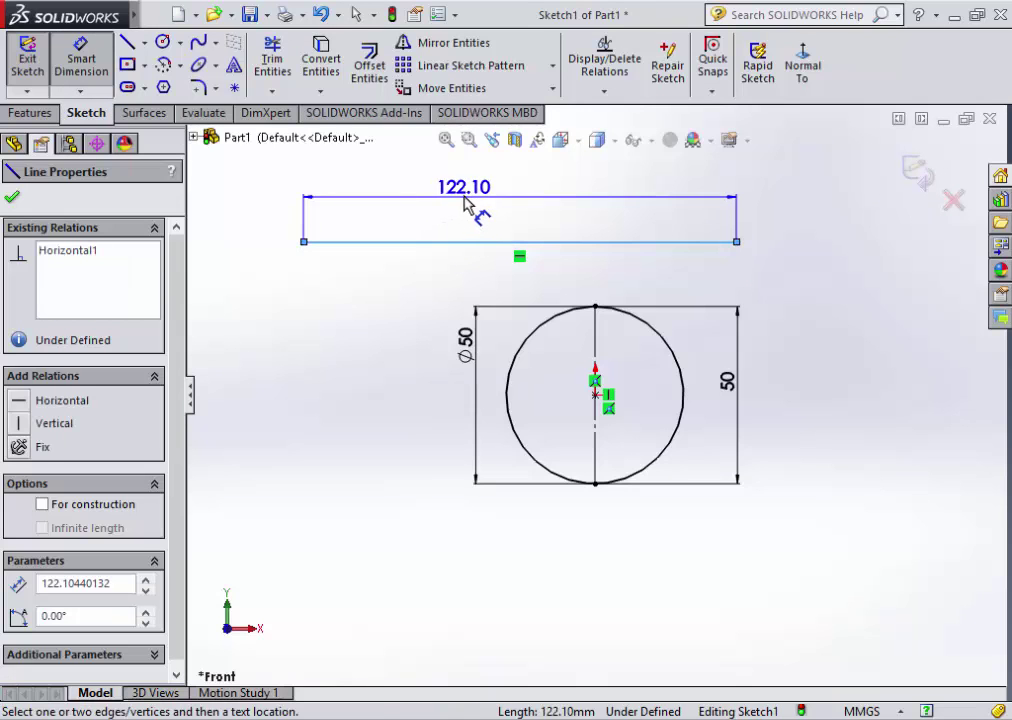
left_click(463, 204)
key("Return")
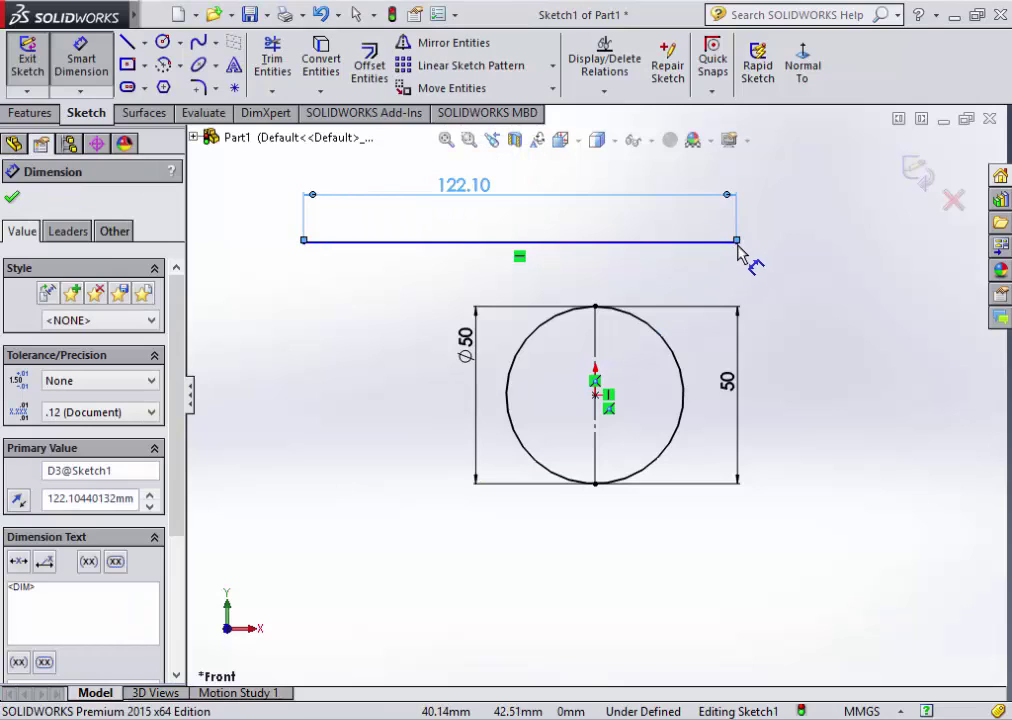
- Cancel an extra dimension attempt and shift the horizontal line to the right
left_click(736, 242)
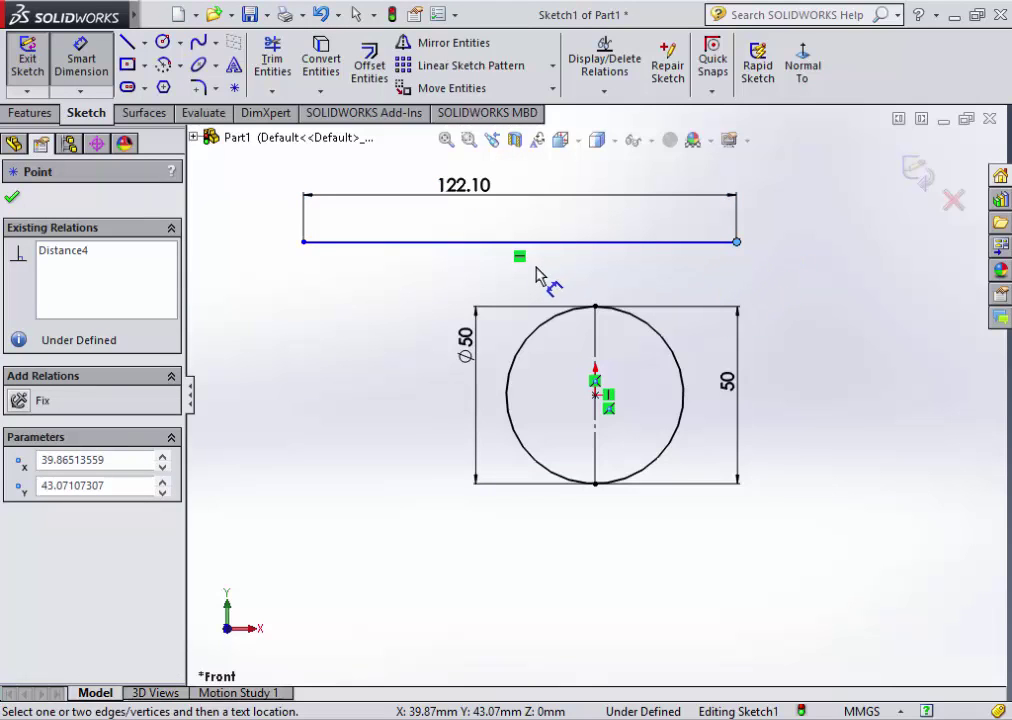
left_click(422, 212)
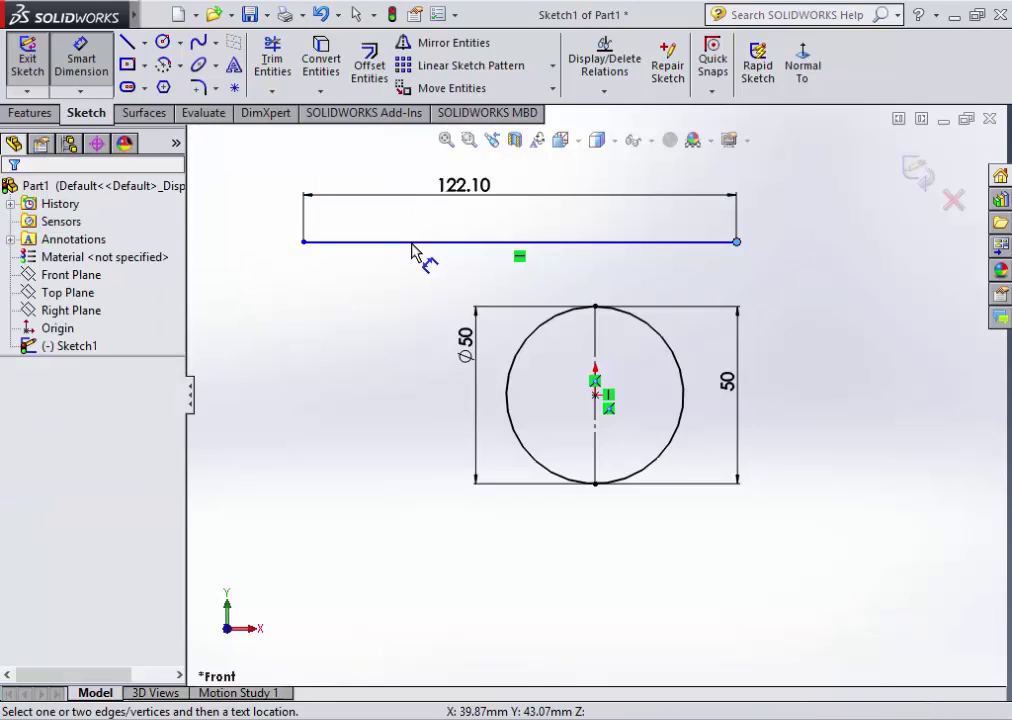
left_click(412, 242)
left_click(365, 285)
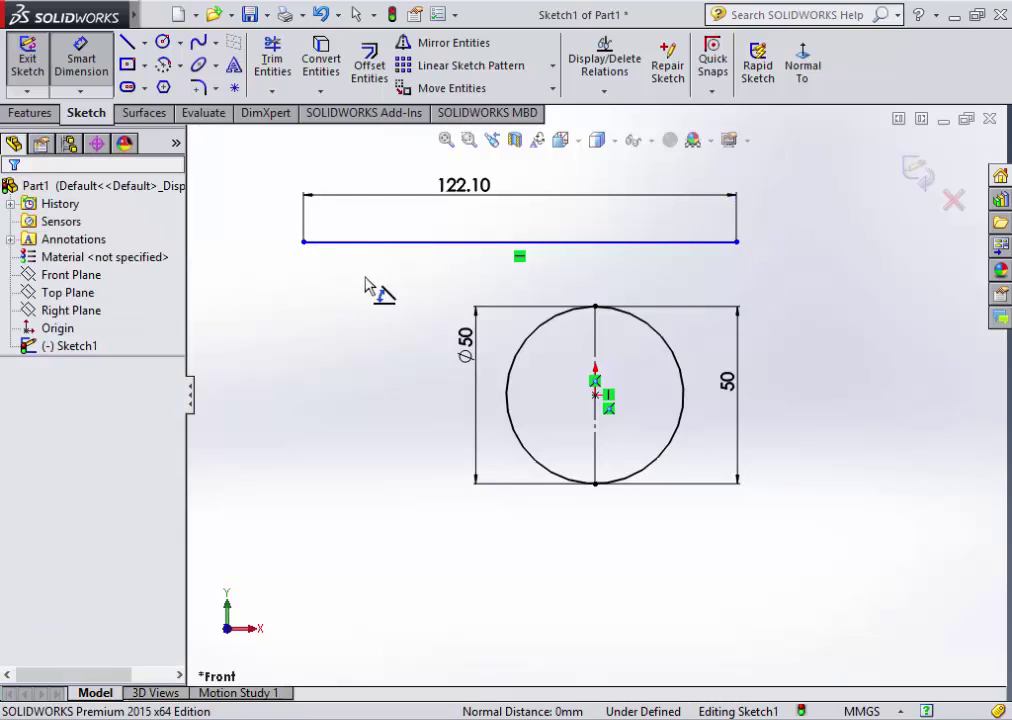
left_click(442, 242)
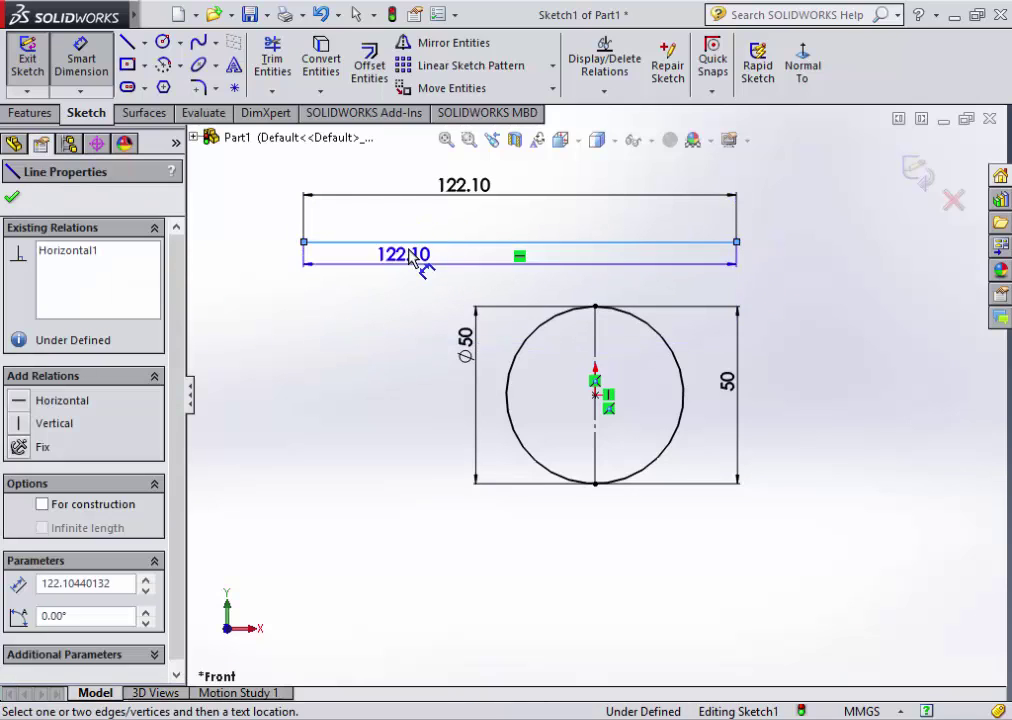
key("Escape")
key("Escape")
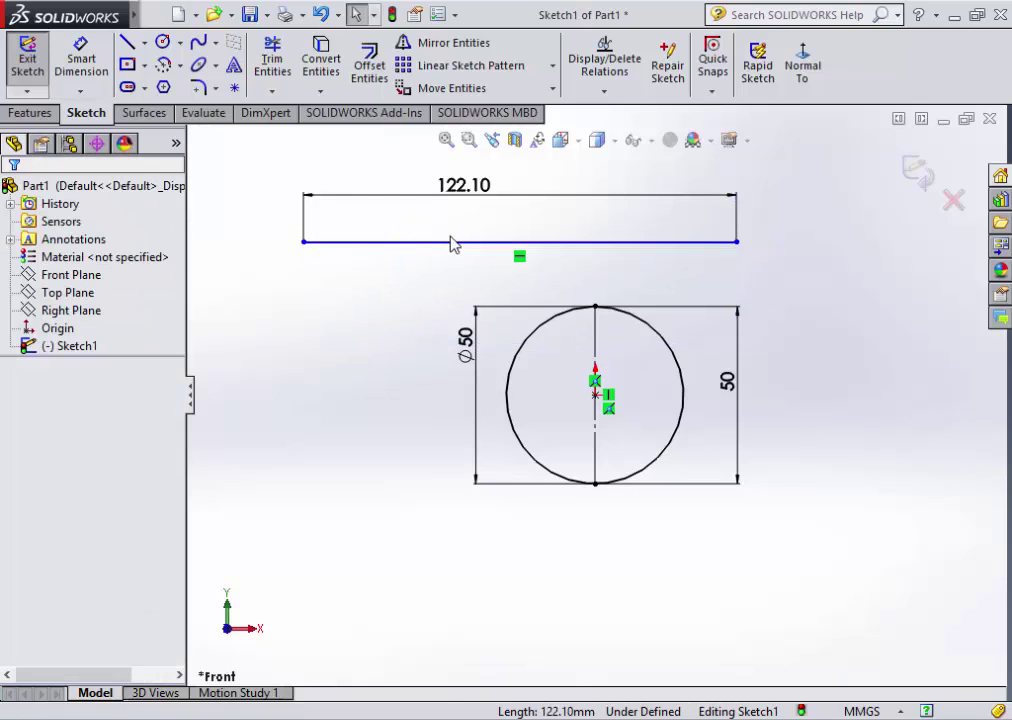
left_click_drag(456, 251, 575, 250)
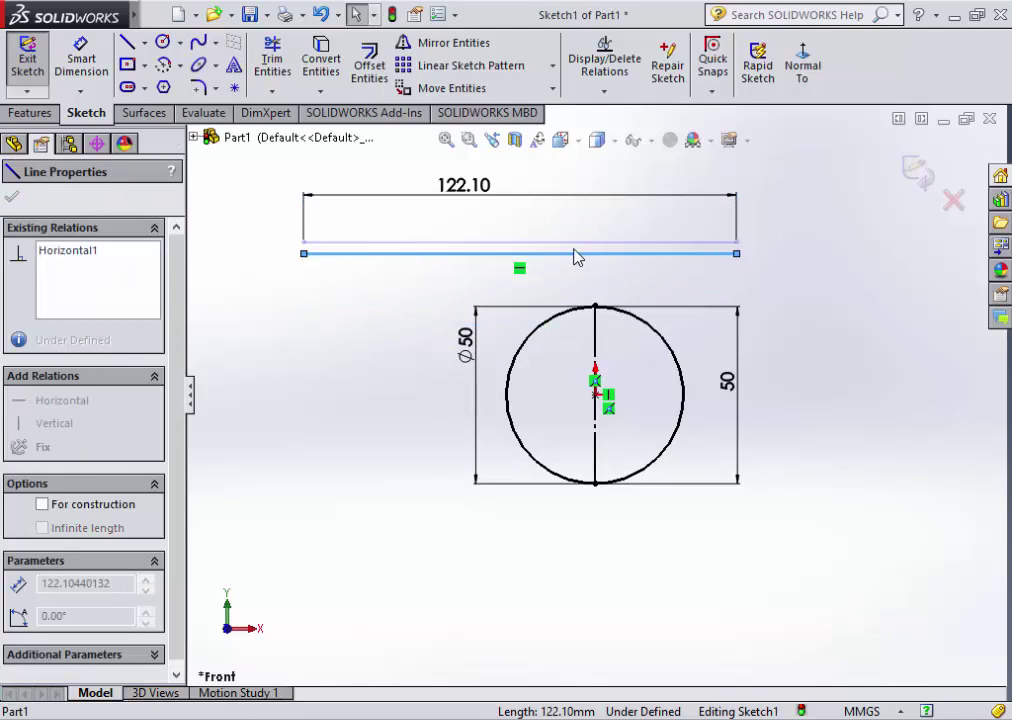
- Draw an angled line rising to the upper right, left of the circle
left_click(12, 197)
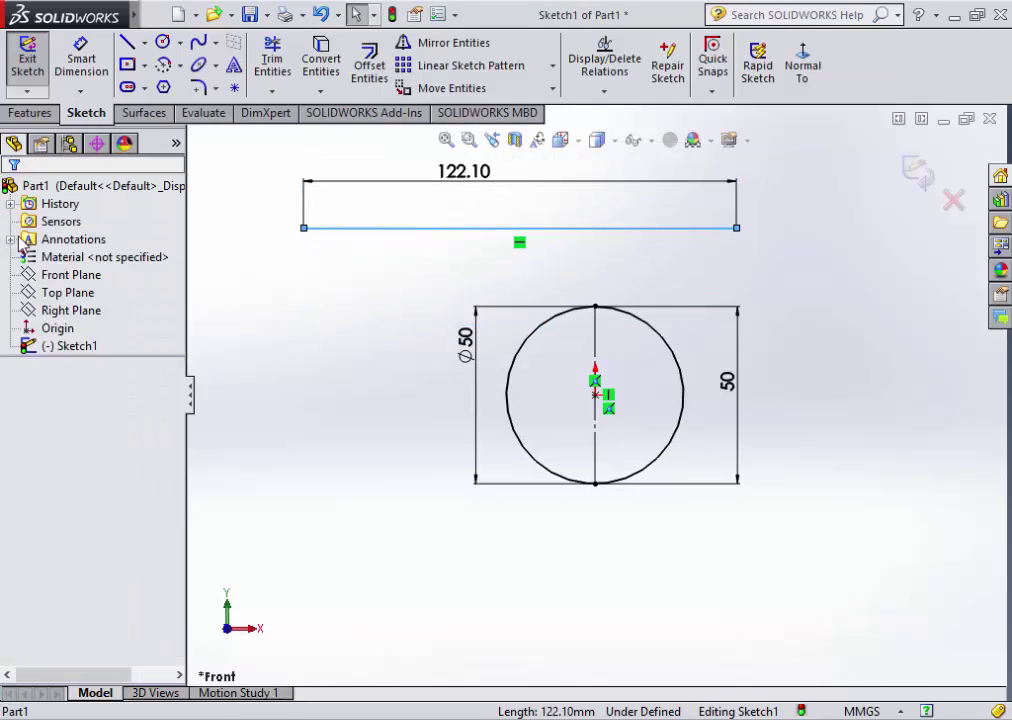
left_click(127, 42)
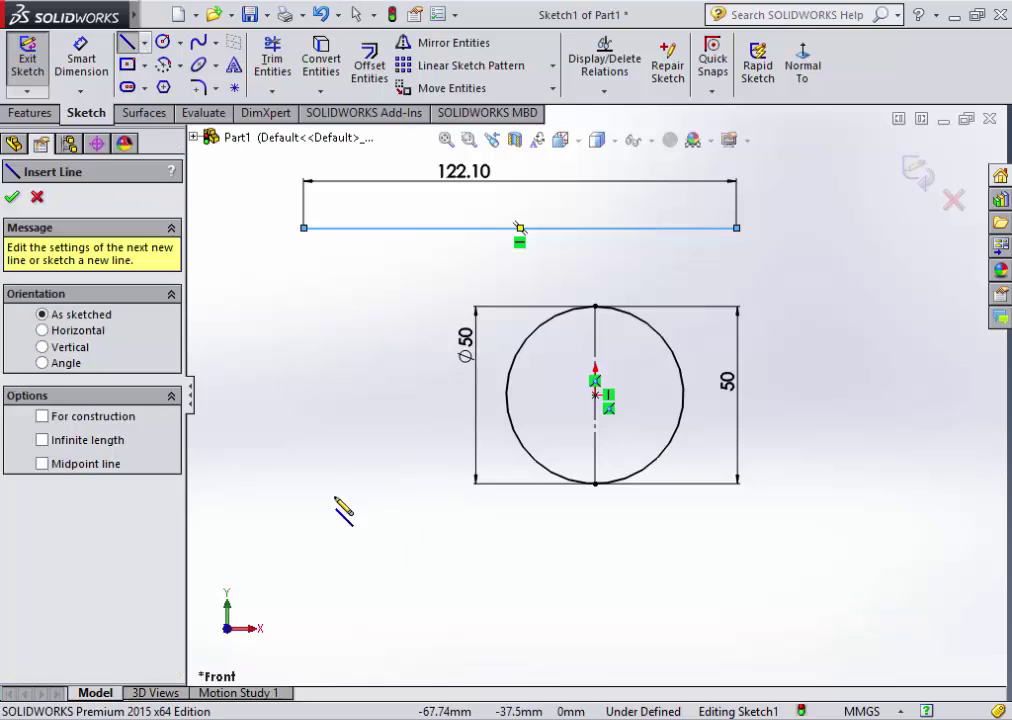
left_click(303, 452)
left_click(390, 367)
right_click(449, 370)
left_click(452, 370)
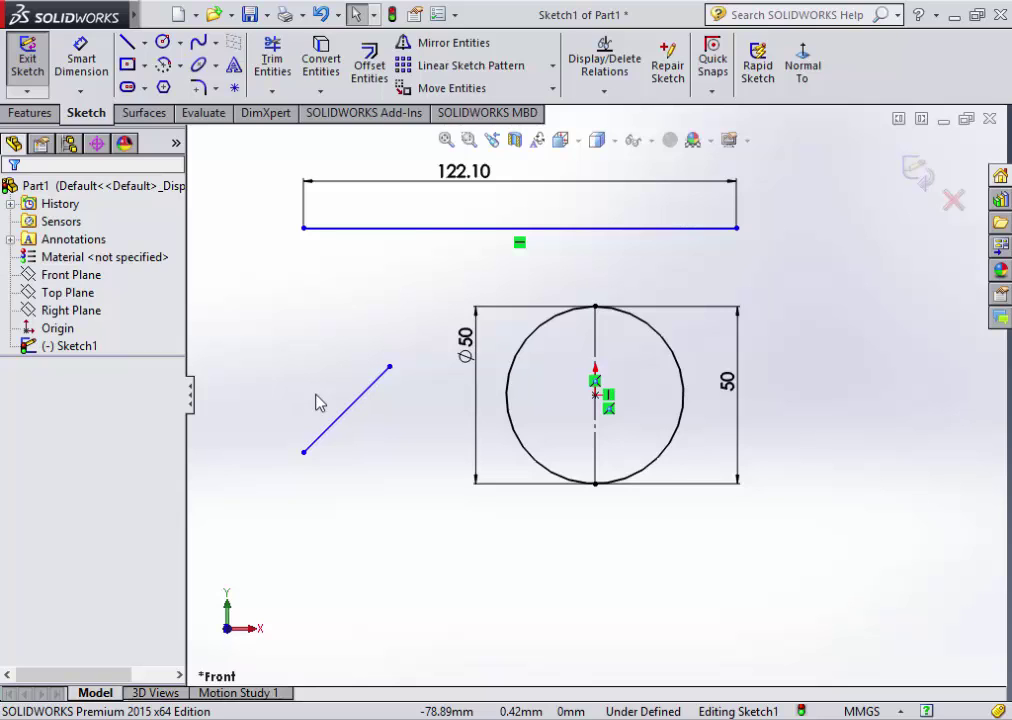
- Draw a roughly horizontal centerline from the angled line's lower end
left_click(144, 42)
left_click(170, 81)
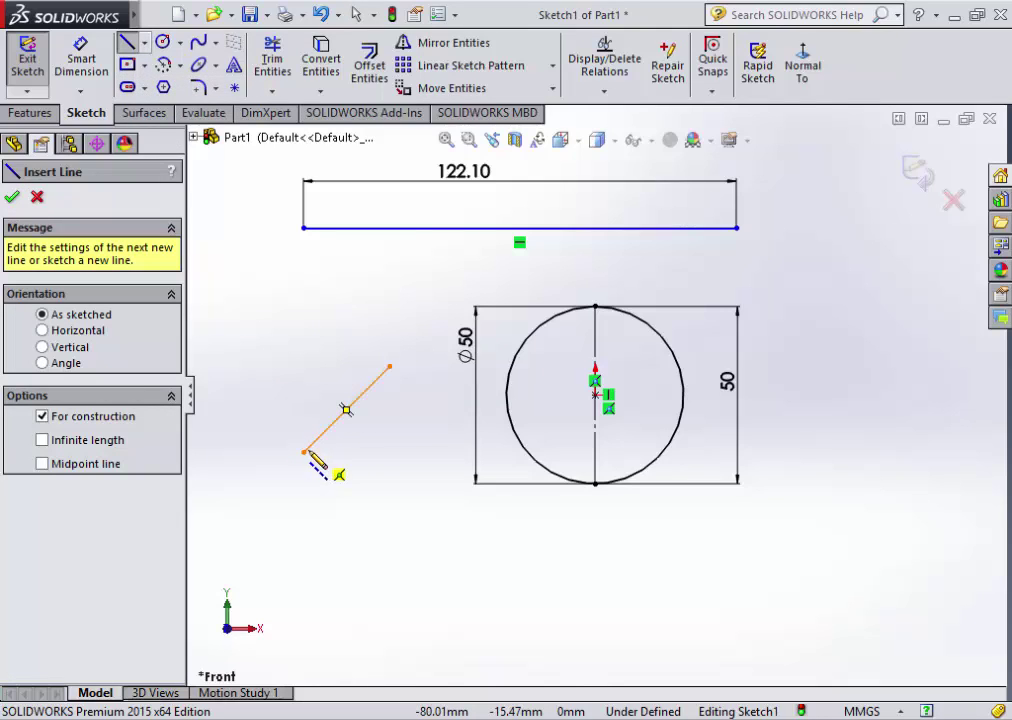
left_click(304, 452)
left_click(412, 445)
right_click(412, 446)
left_click(447, 459)
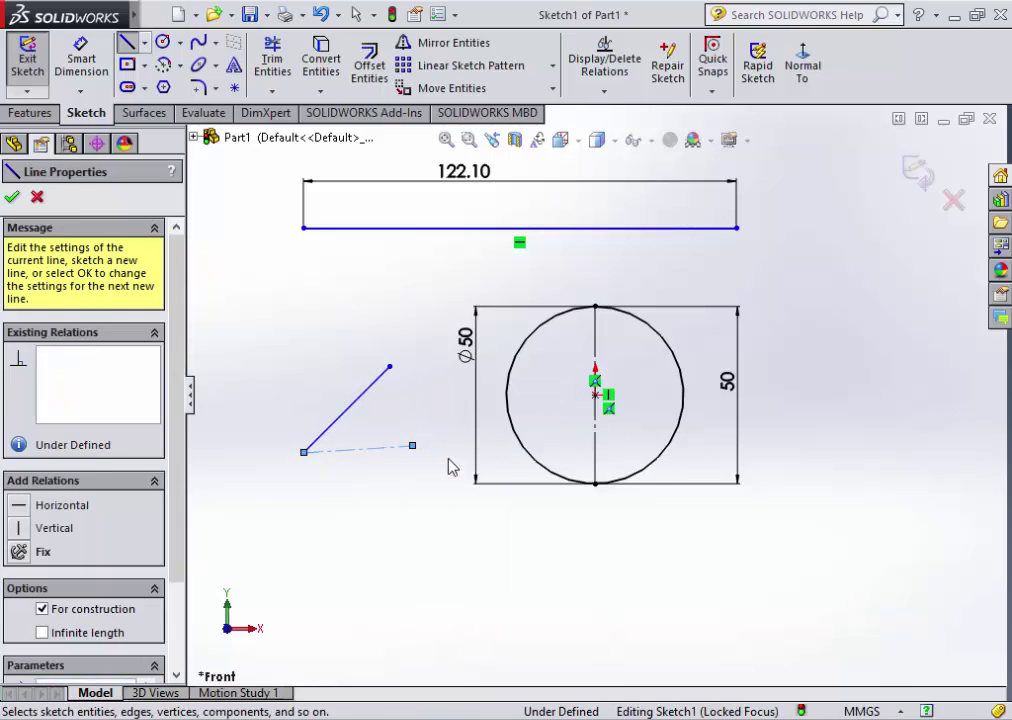
key("Escape")
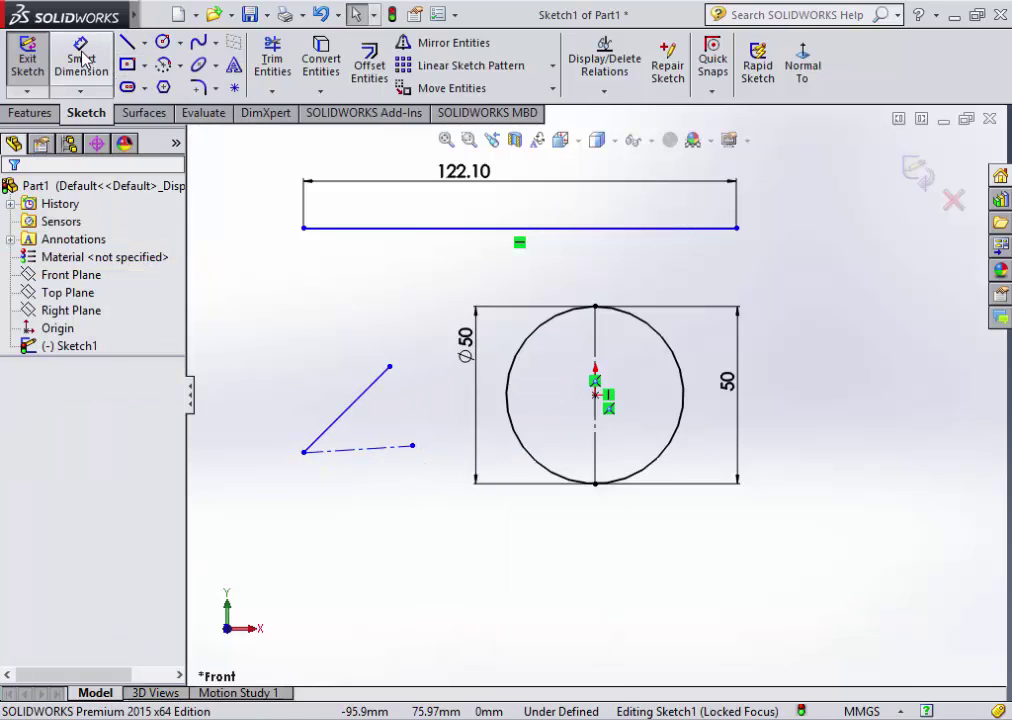
- Add a 41.36° angle dimension between the lines, then delete it
left_click(83, 60)
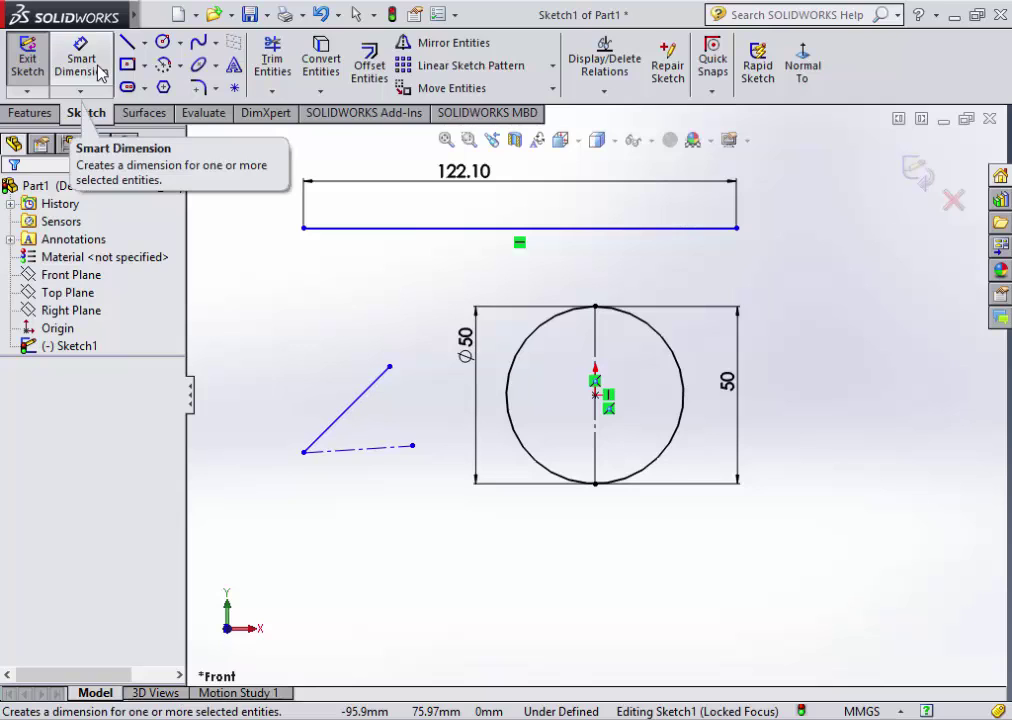
left_click(346, 409)
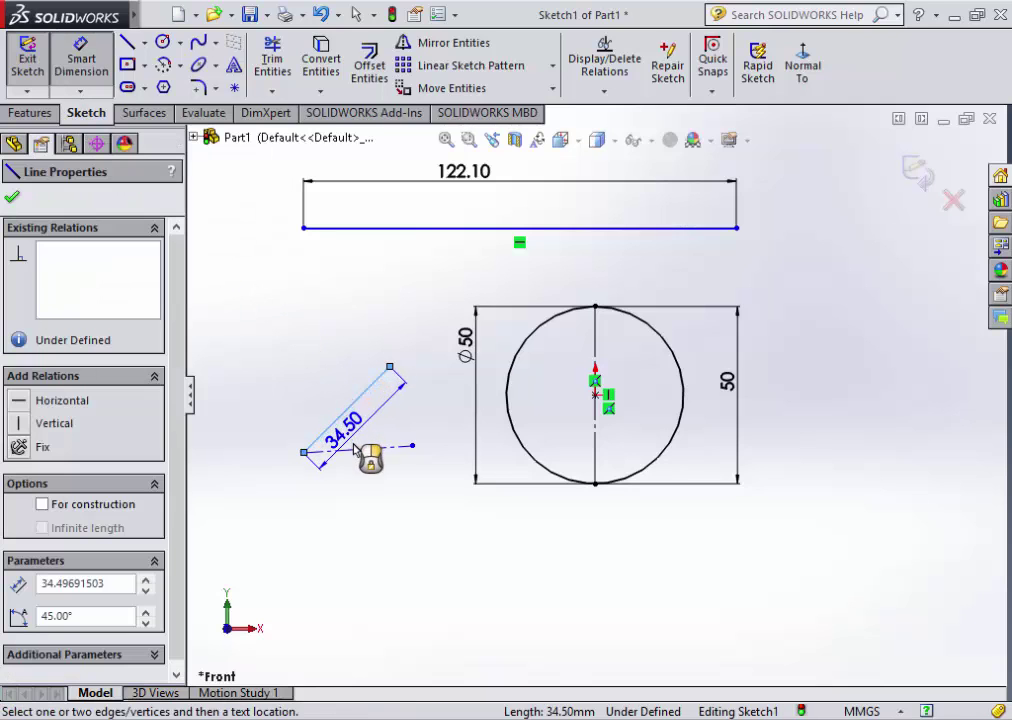
left_click(365, 447)
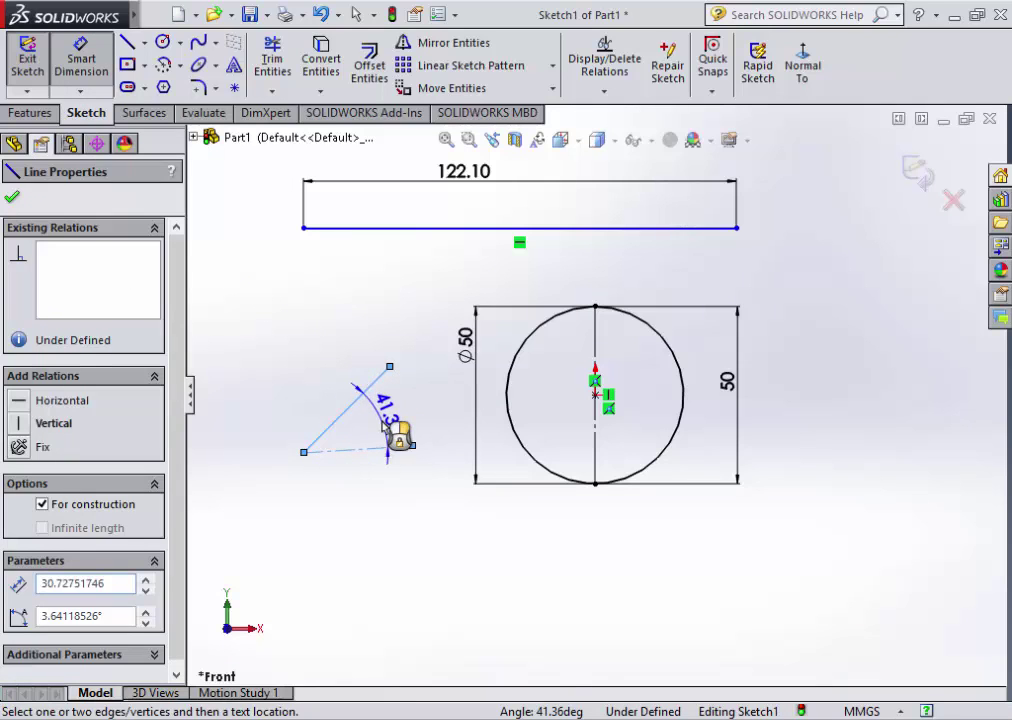
left_click(388, 430)
key("Return")
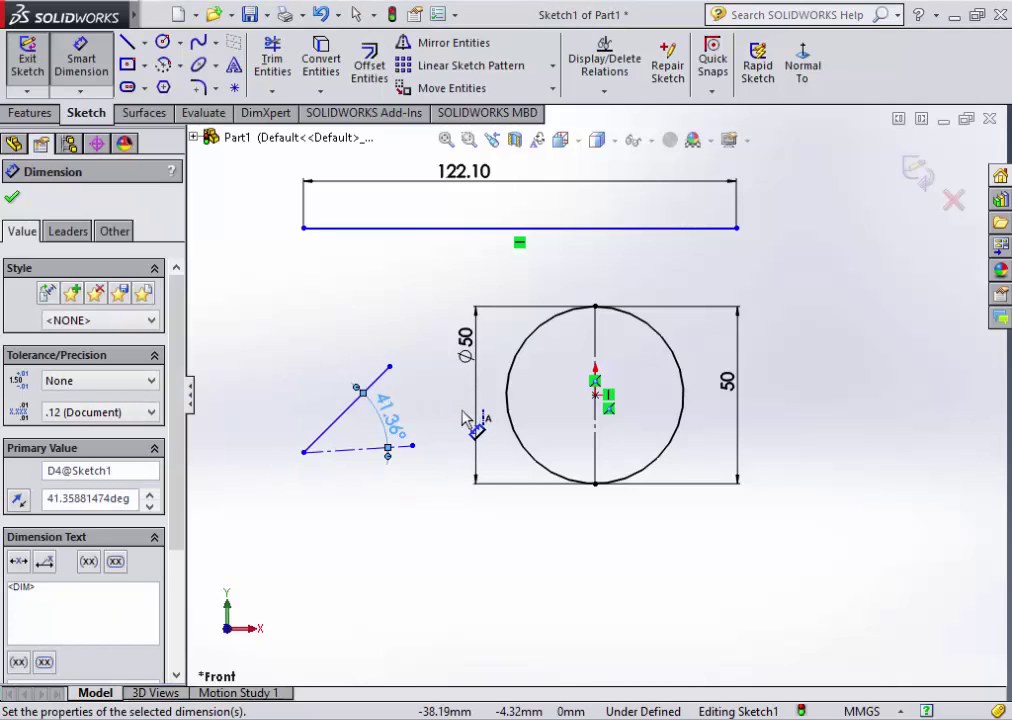
key("Delete")
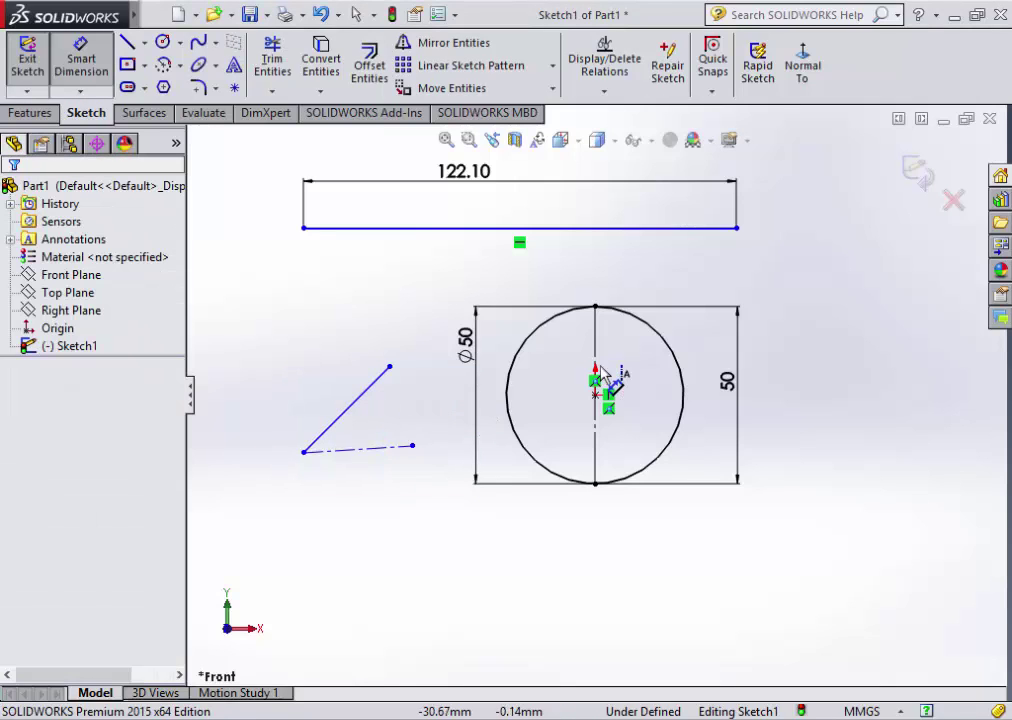
- Zoom out and drag the 122.10 mm line so it sits below its dimension
left_click(935, 150)
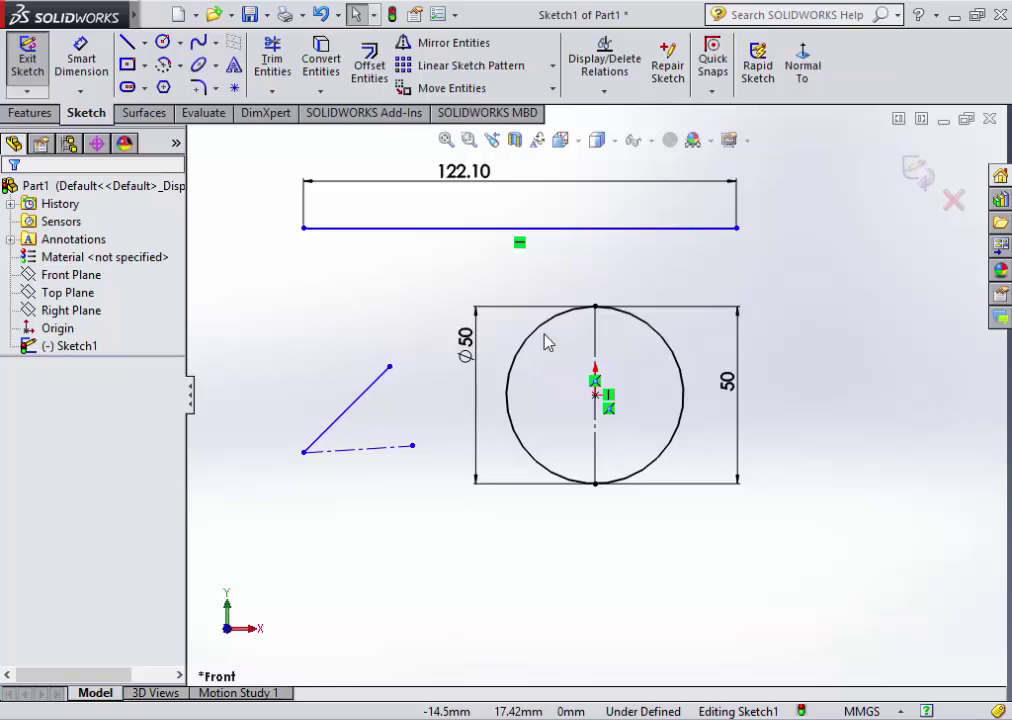
scroll(560, 343, "up", 3)
left_click_drag(589, 280, 610, 200)
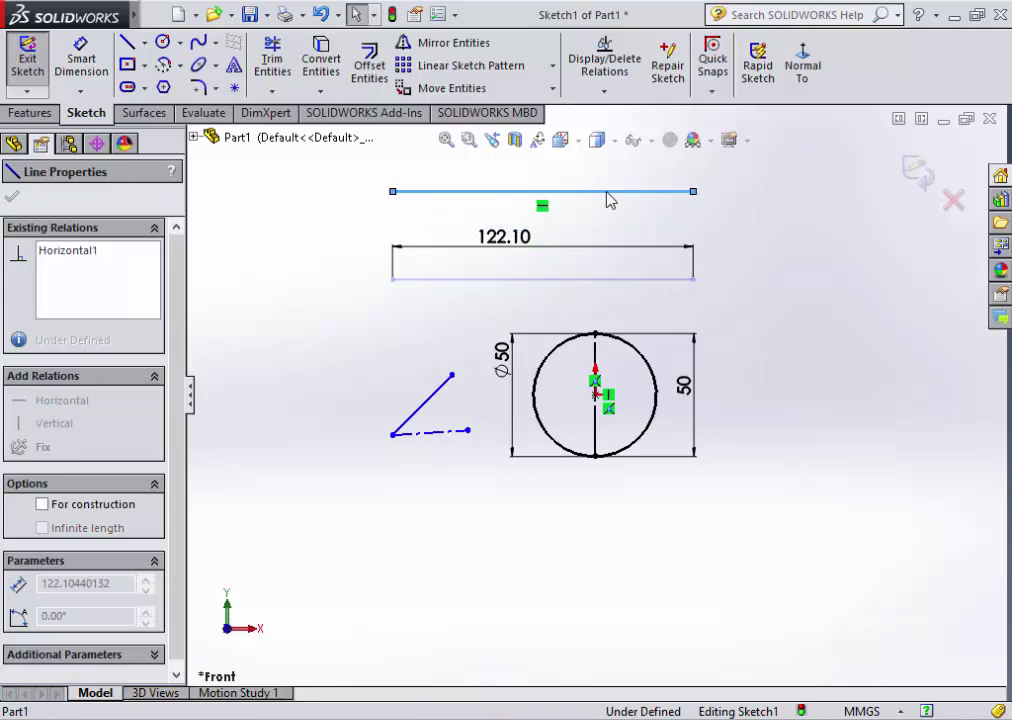
left_click_drag(470, 191, 528, 282)
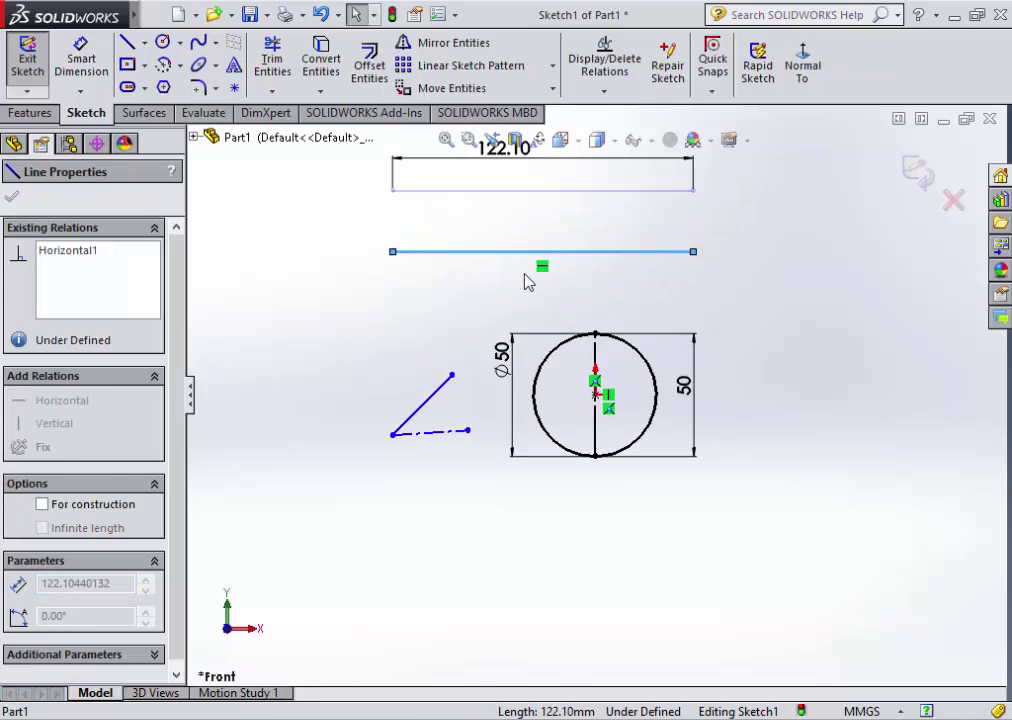
- Merge the 122.10 mm line's right endpoint into the circle's centre point
left_click(770, 298)
left_click(695, 253)
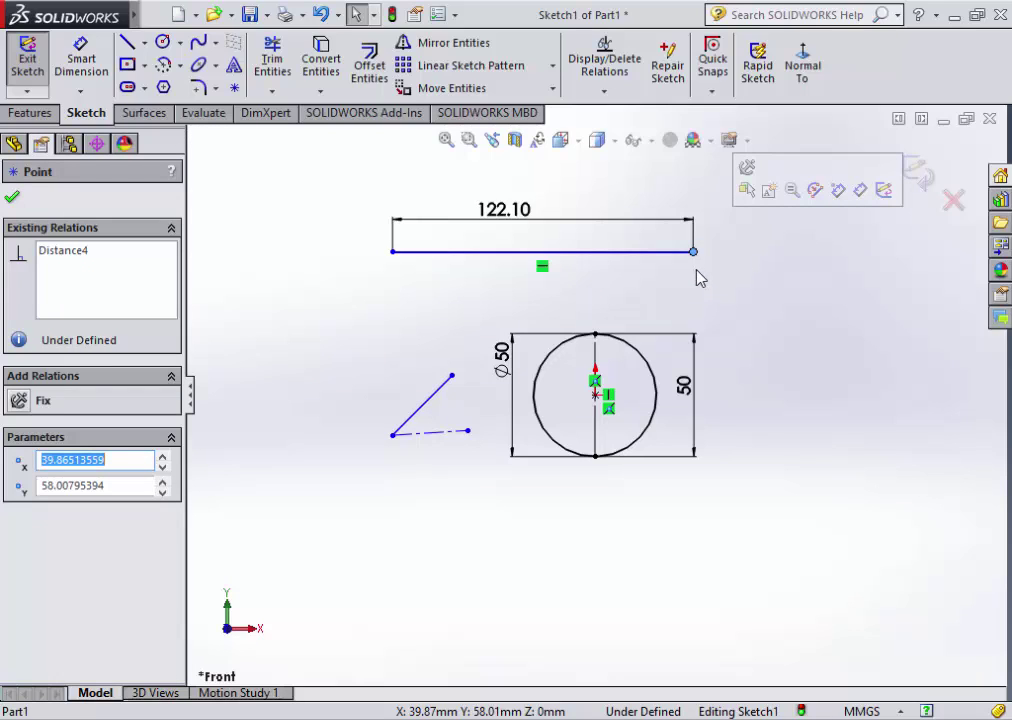
left_click(596, 396, "ctrl")
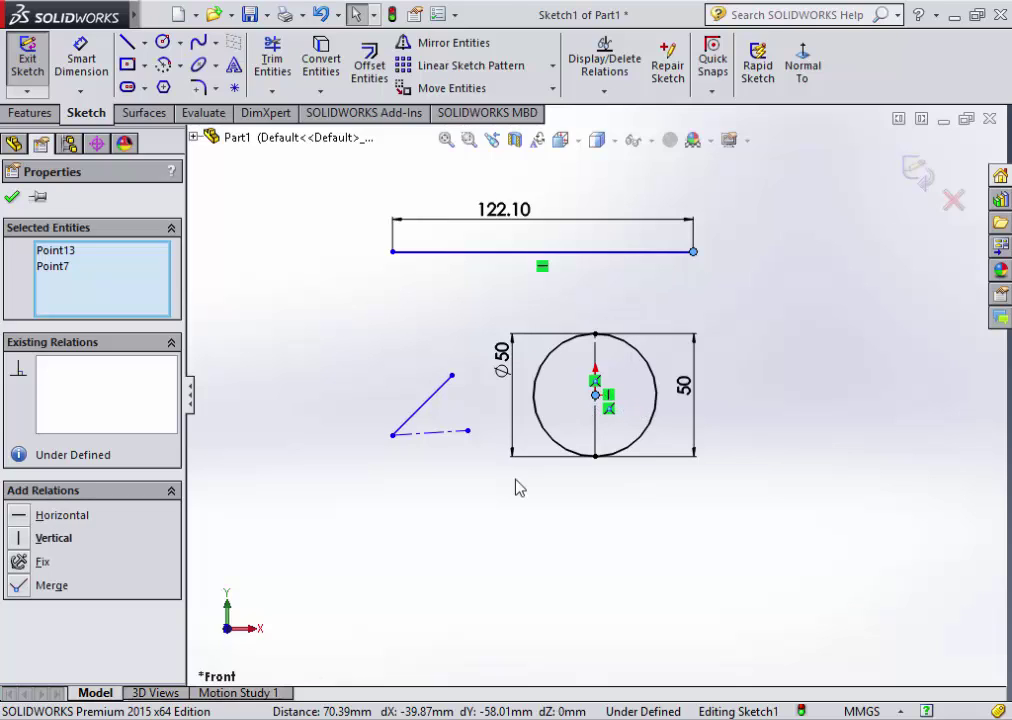
left_click(19, 588)
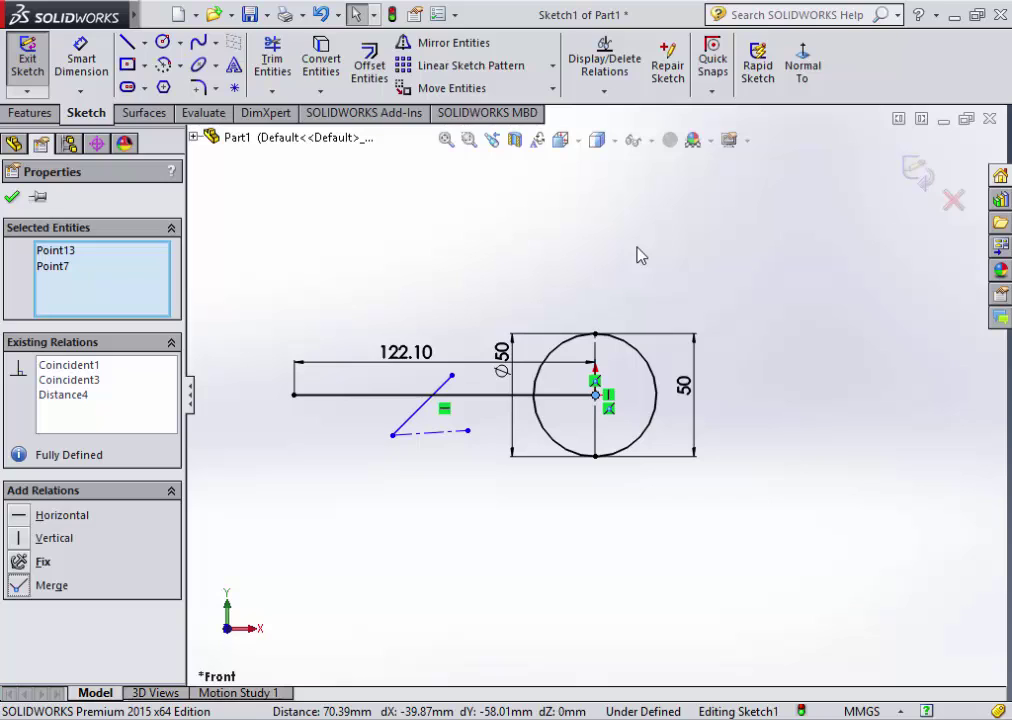
left_click(13, 196)
- Sketch a short diagonal line at the upper right of the circle
left_click(127, 42)
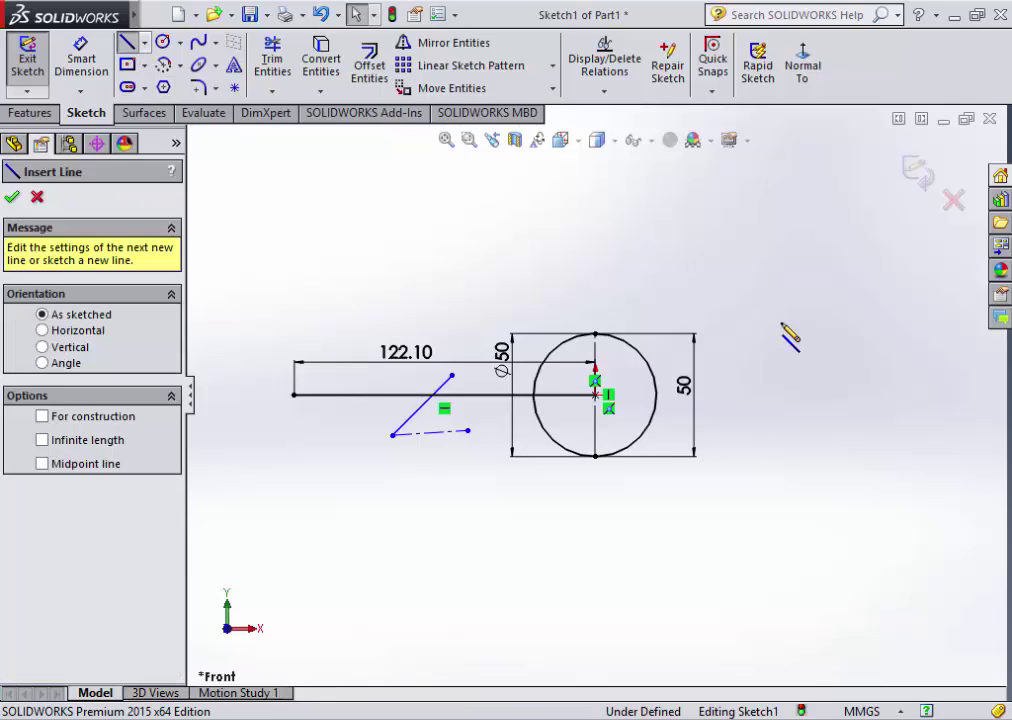
left_click(798, 236)
left_click(741, 306)
- Sketch a vertical line to the right of the circle
key("Escape")
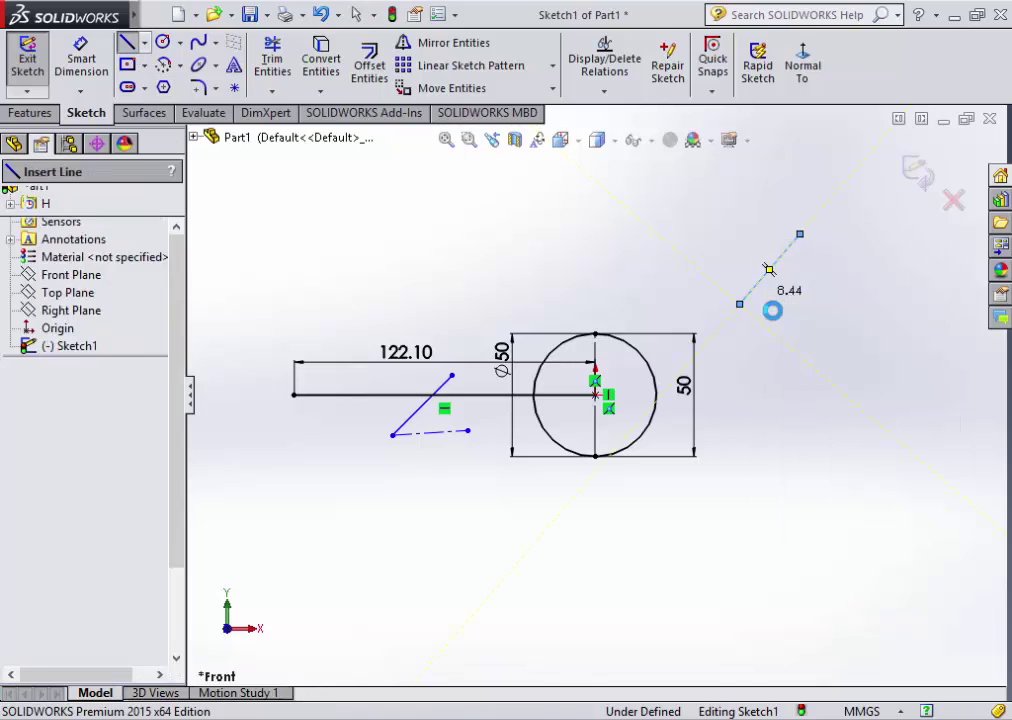
key("Escape")
left_click(127, 42)
left_click(832, 392)
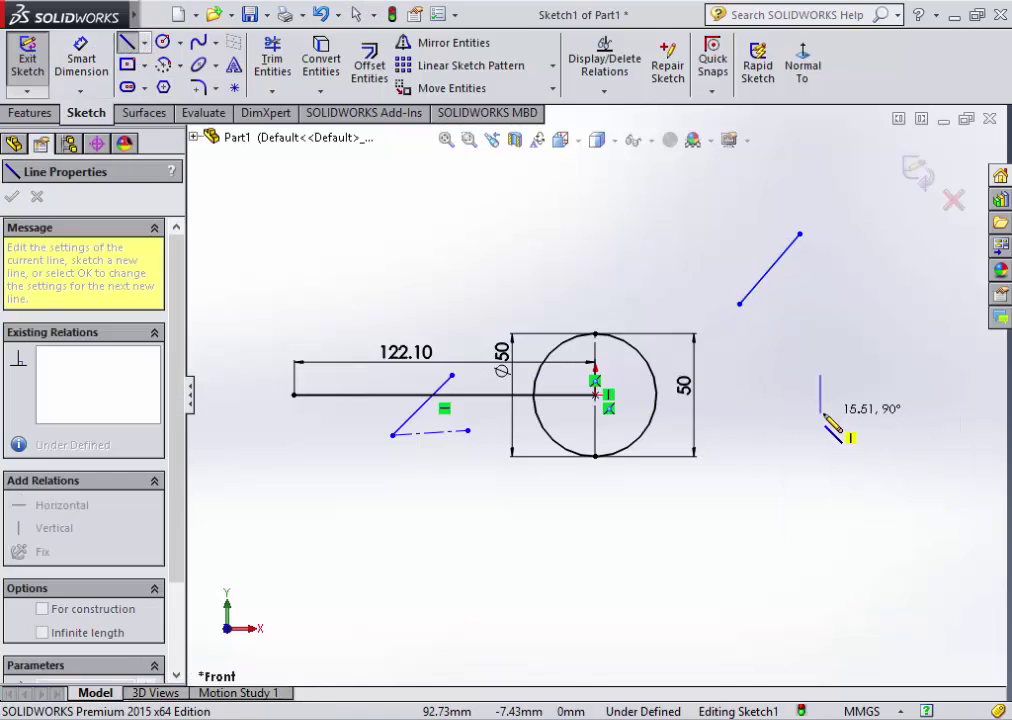
right_click(835, 430)
left_click(835, 430)
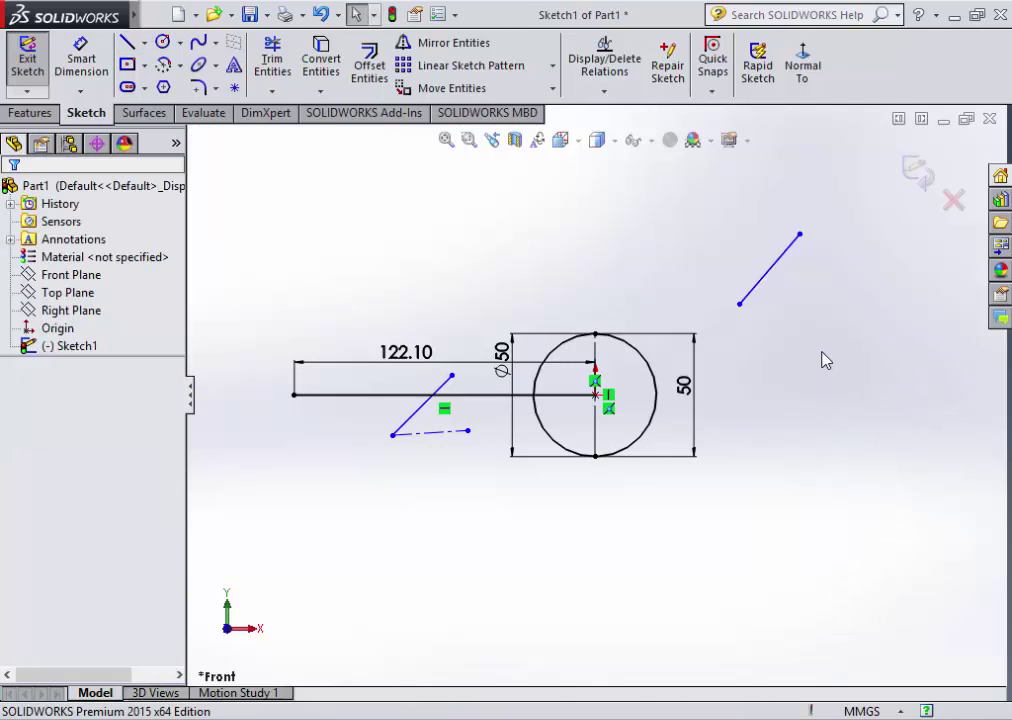
right_click(820, 357)
left_click(843, 455)
left_click(840, 345)
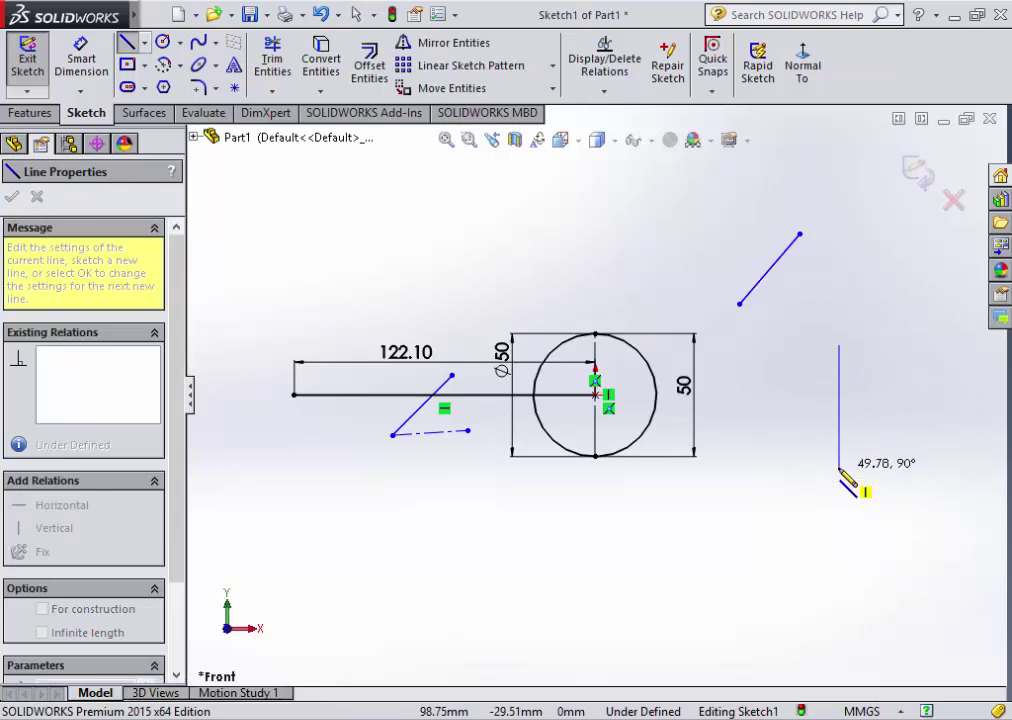
right_click(840, 467)
left_click(880, 484)
key("Escape")
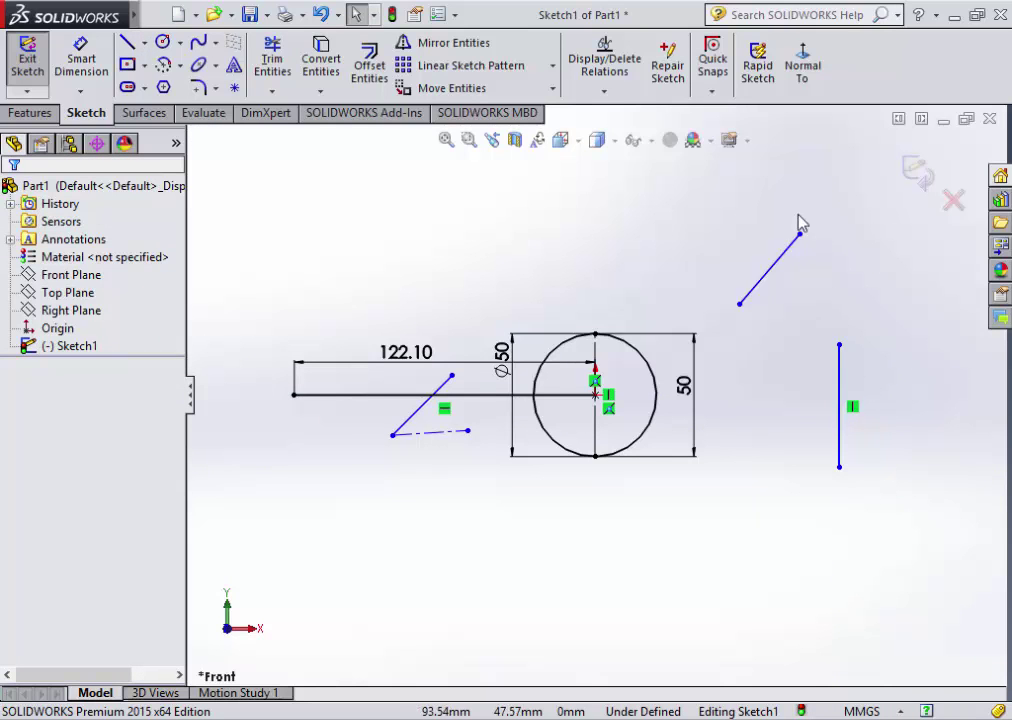
- Make the upper-right diagonal line parallel to the new vertical line
left_click(779, 284)
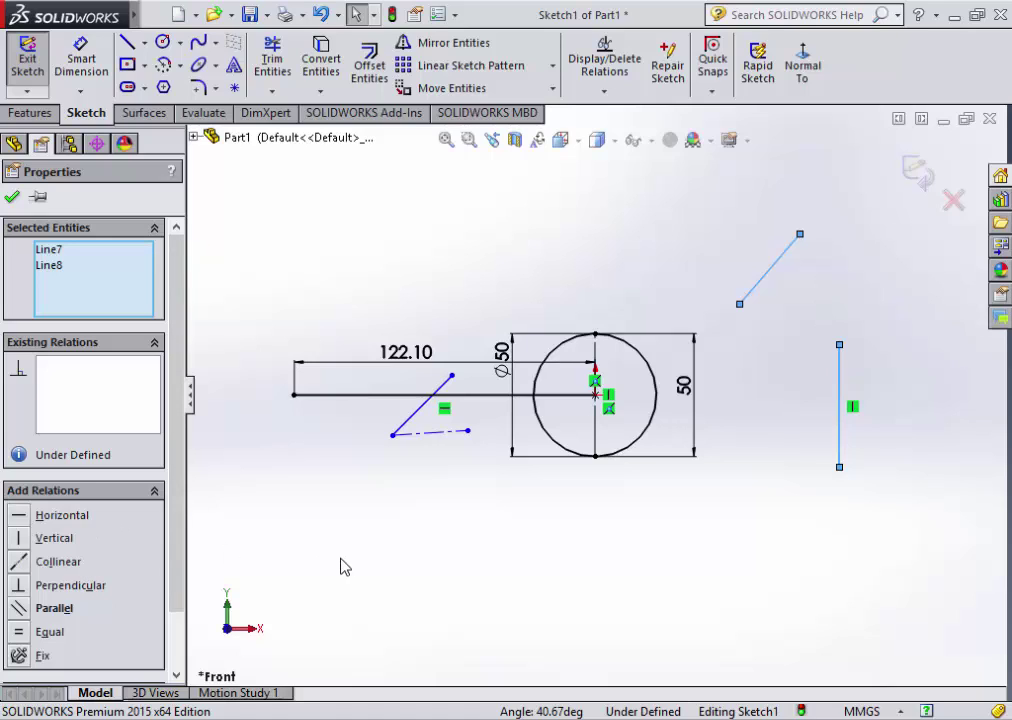
left_click(18, 608)
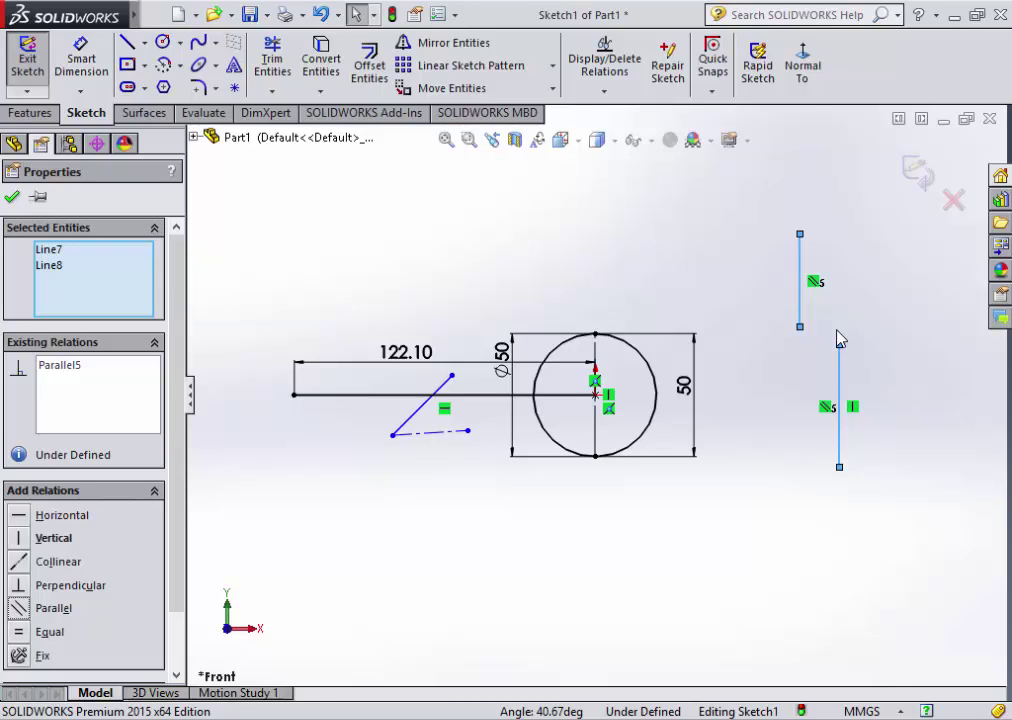
key("Escape")
key("Escape")
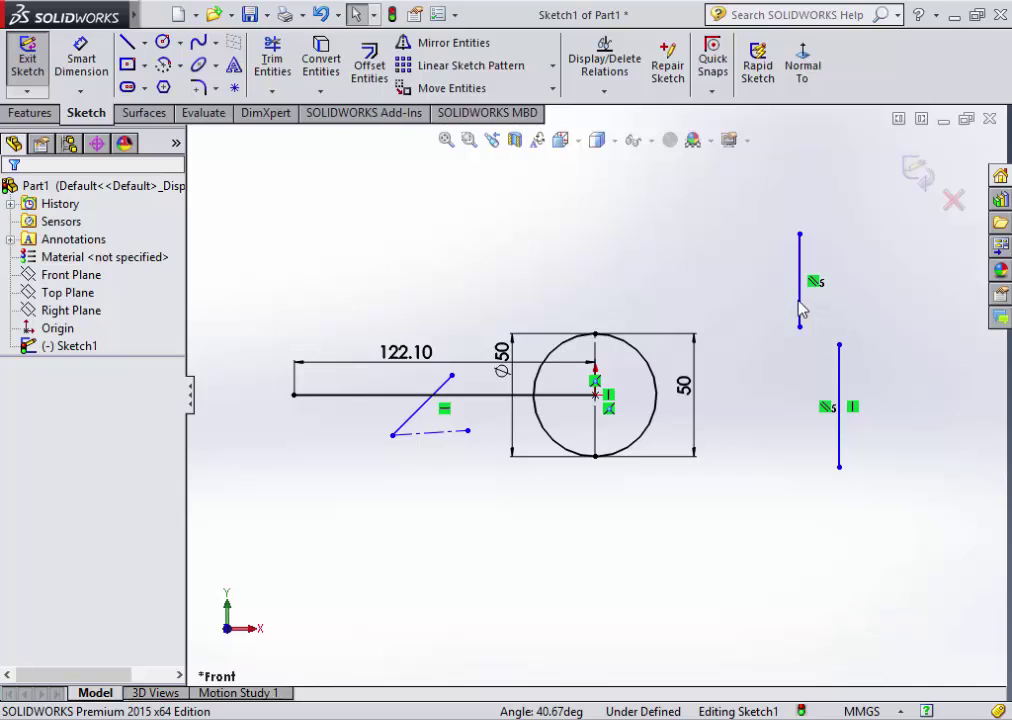
left_click(800, 309)
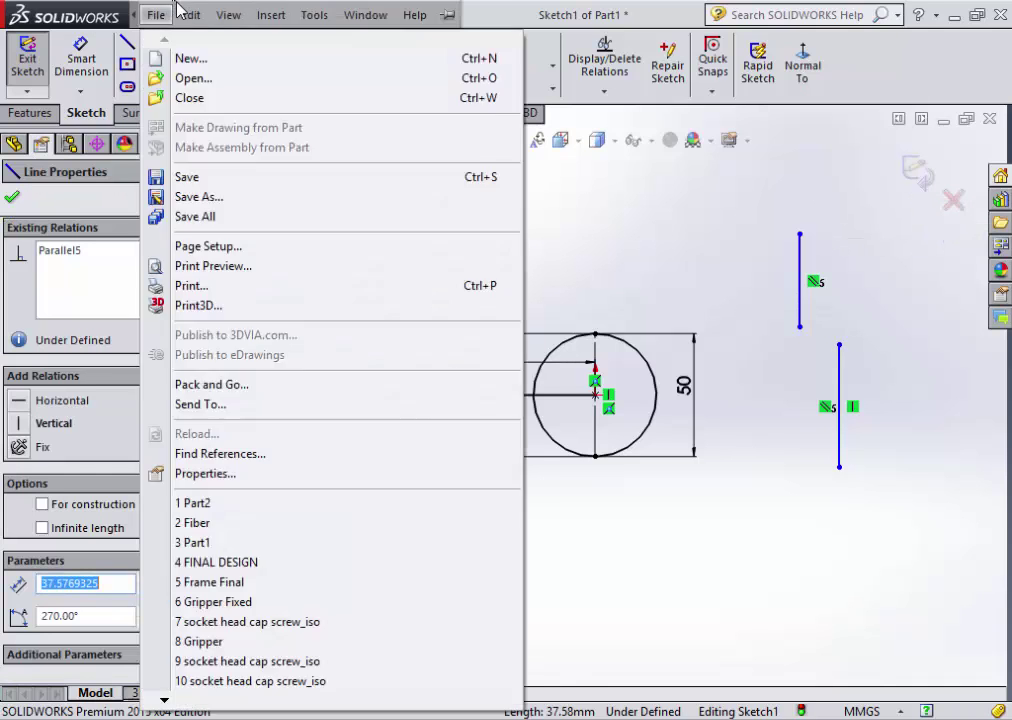
left_click(531, 250)
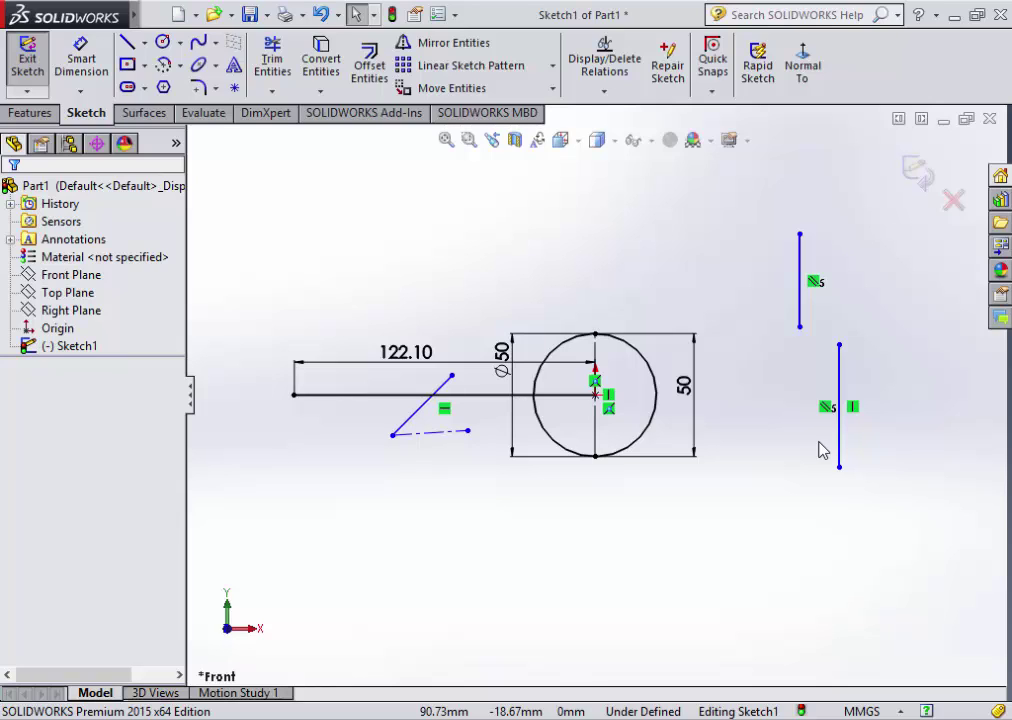
- Dimension the upper vertical line's length at 37.58 mm
left_click(82, 58)
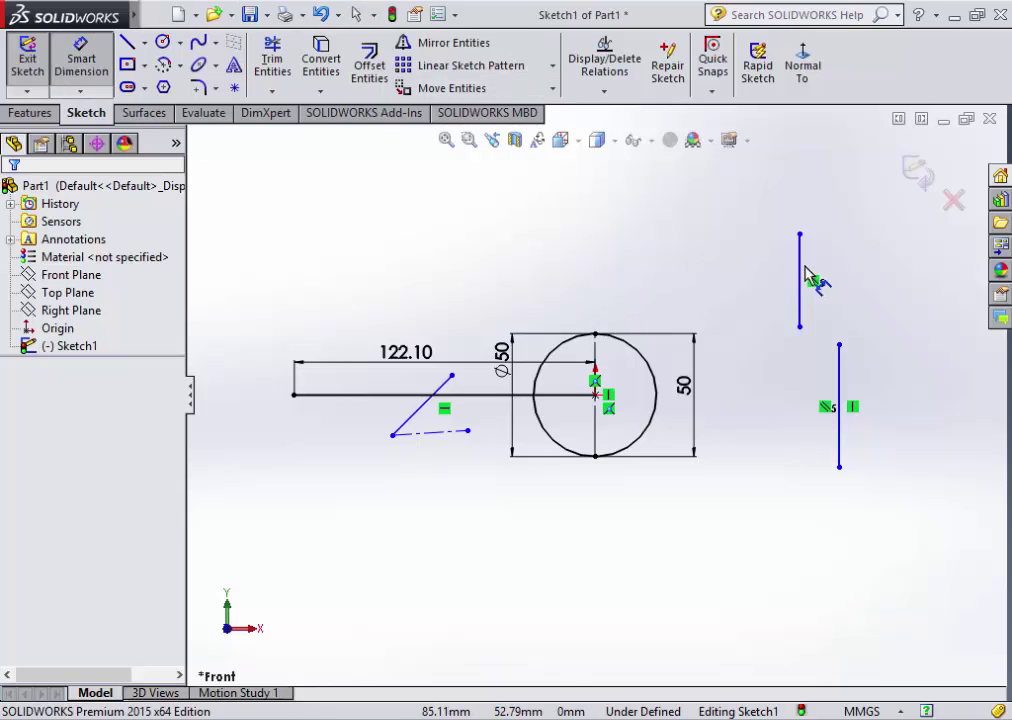
left_click(800, 280)
left_click(745, 292)
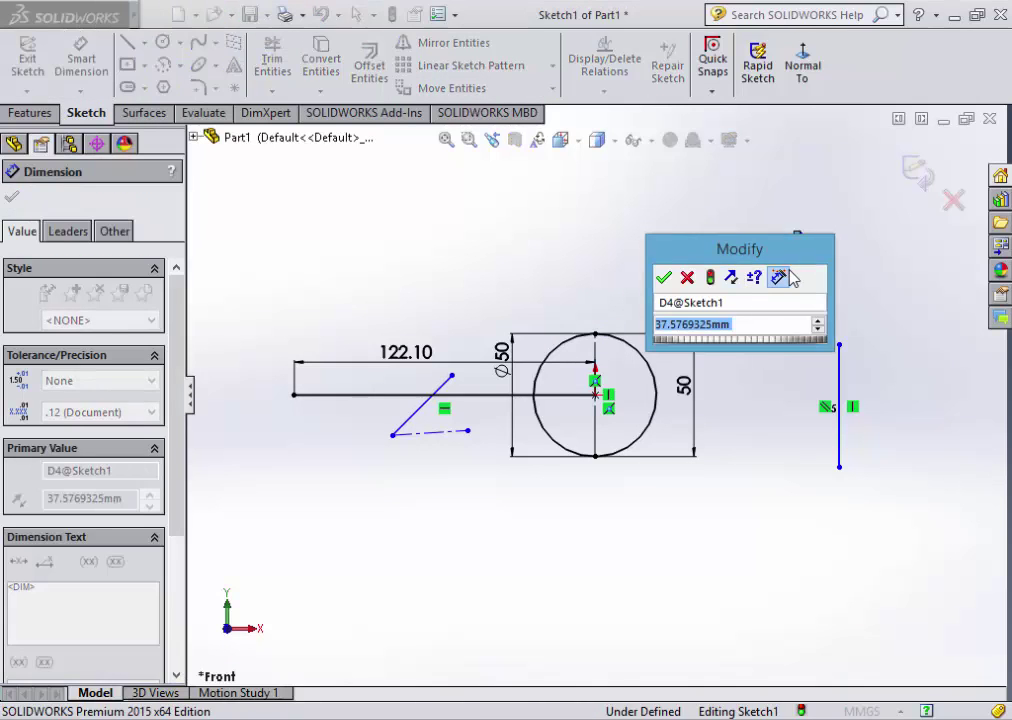
key("Return")
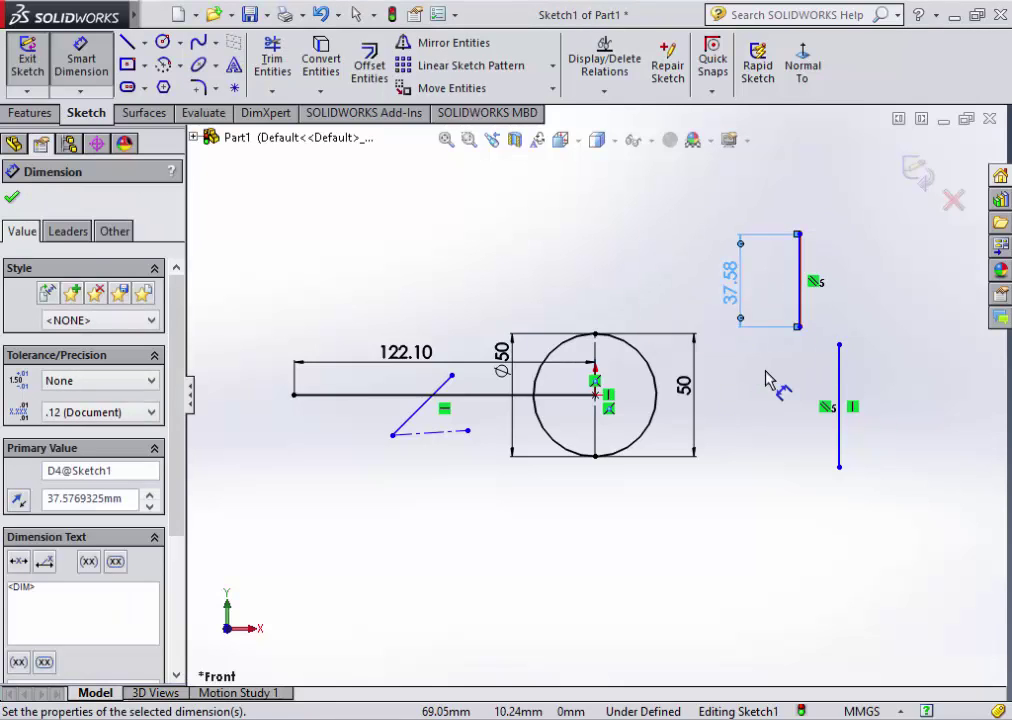
left_click(767, 380)
key("Escape")
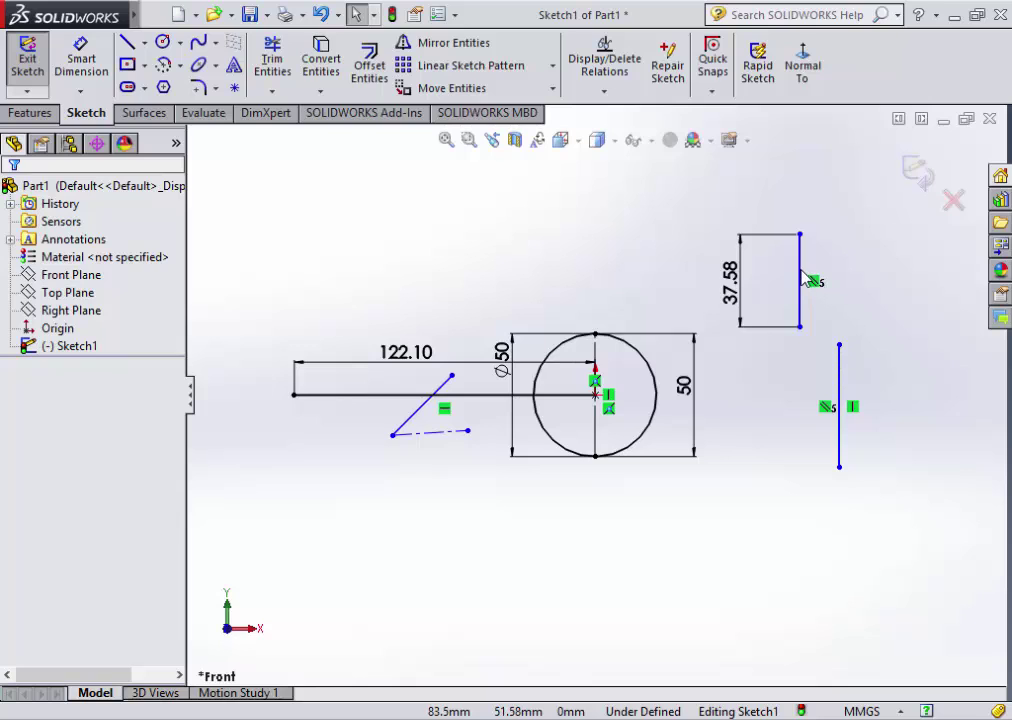
- Add an Equal relation between the upper and lower vertical lines
left_click(801, 283)
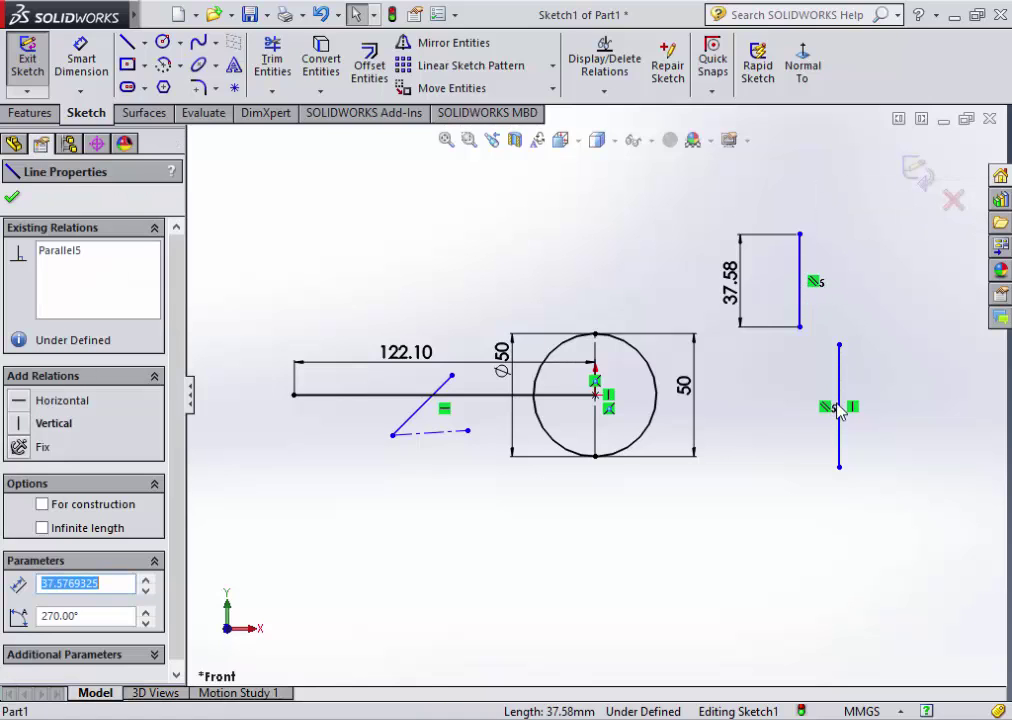
key("Escape")
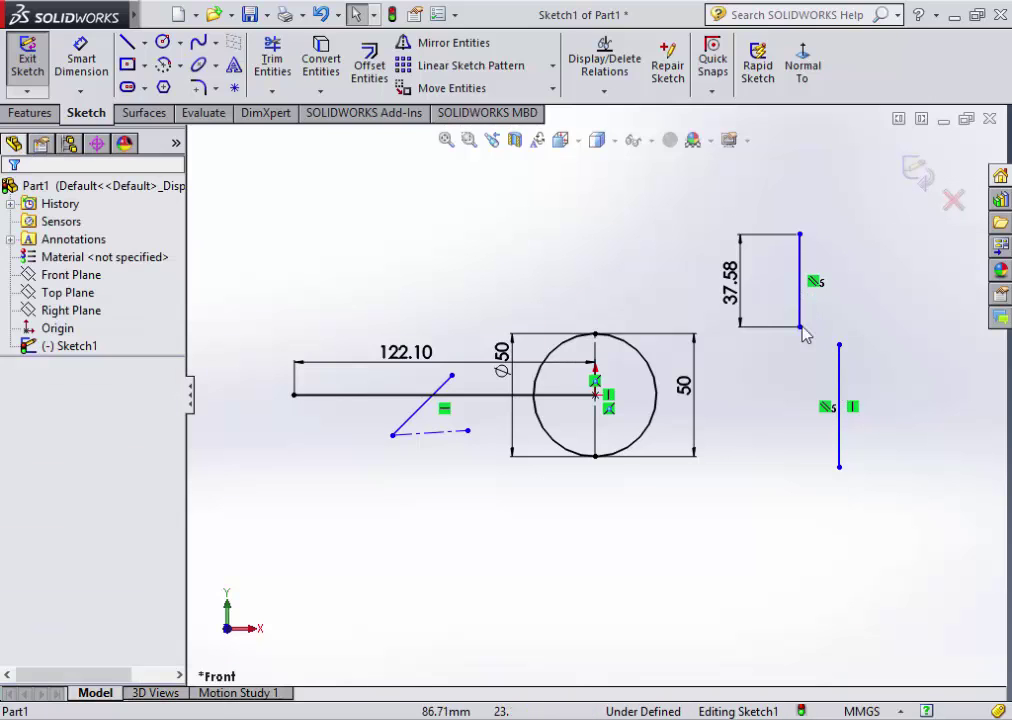
left_click(801, 306)
left_click(839, 393, "ctrl")
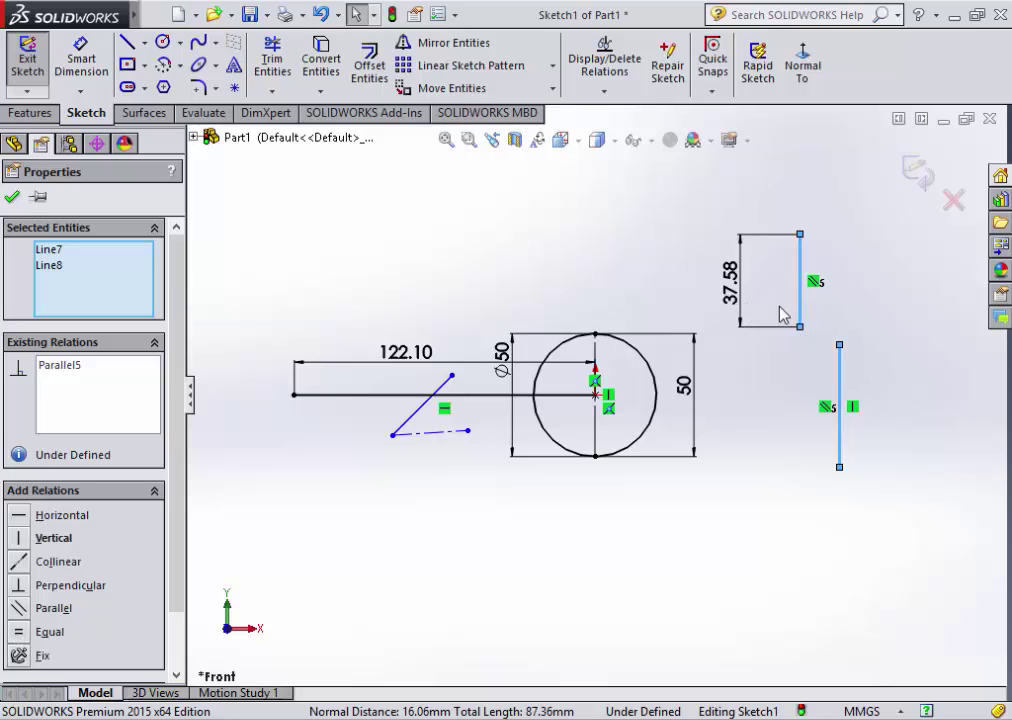
left_click(45, 631)
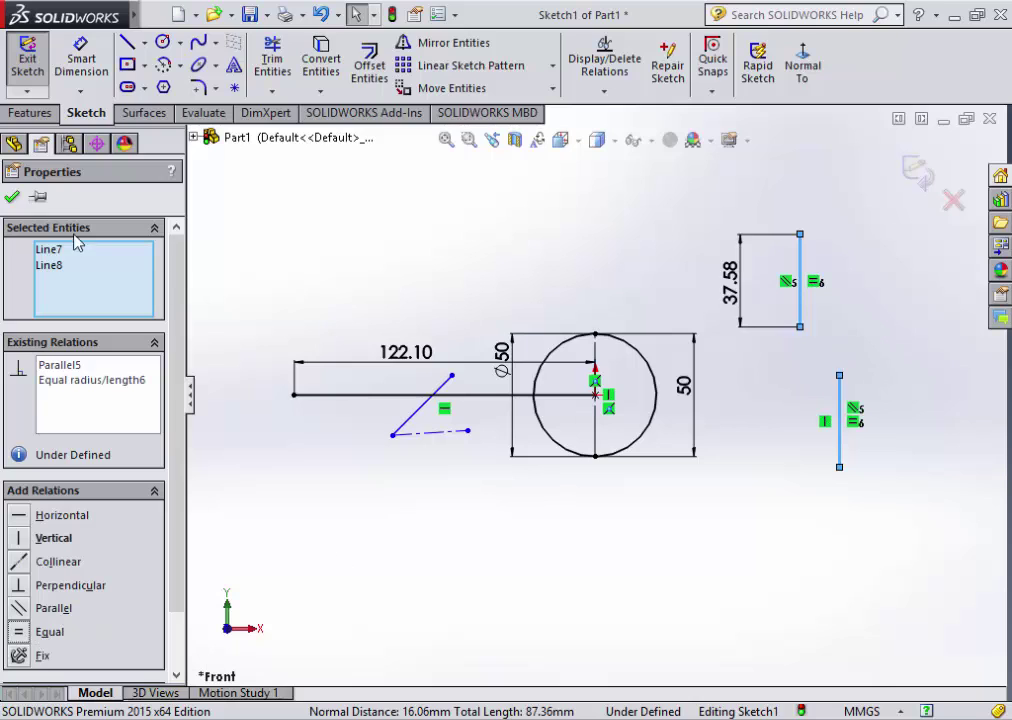
left_click(12, 196)
- Change the 37.58 length dimension to 10 mm
double_click(730, 288)
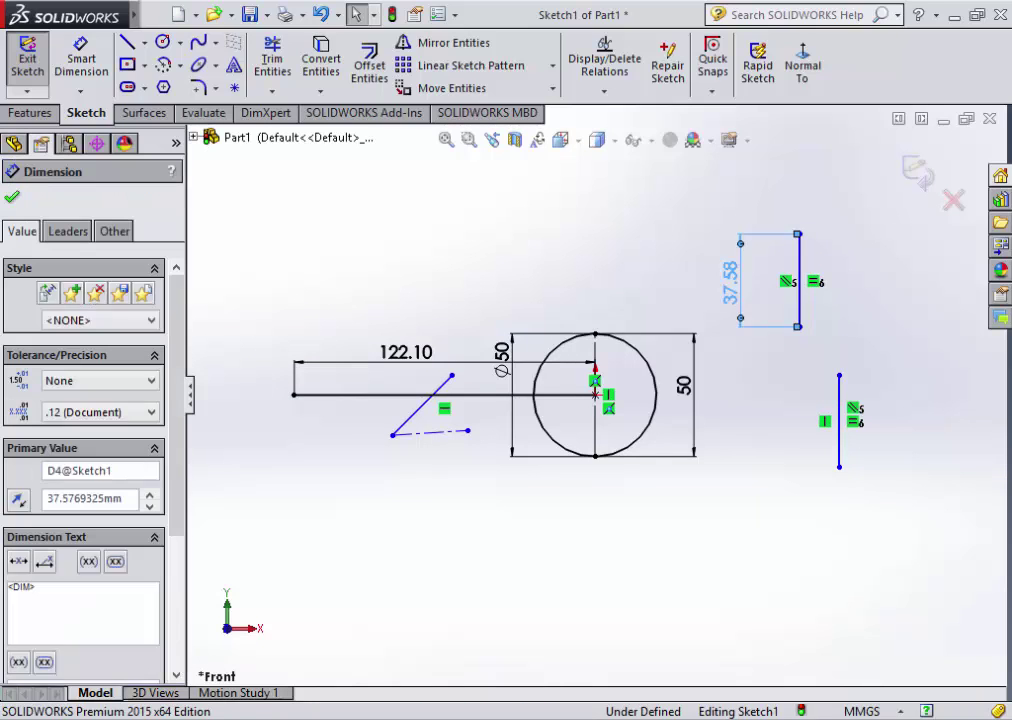
type("10")
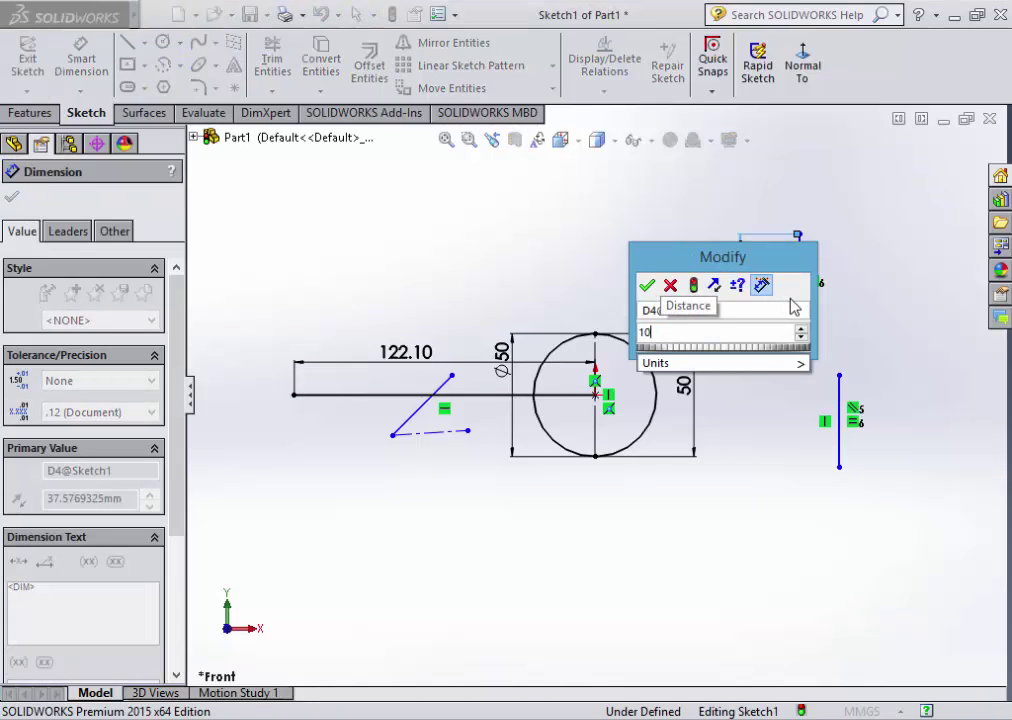
key("Return")
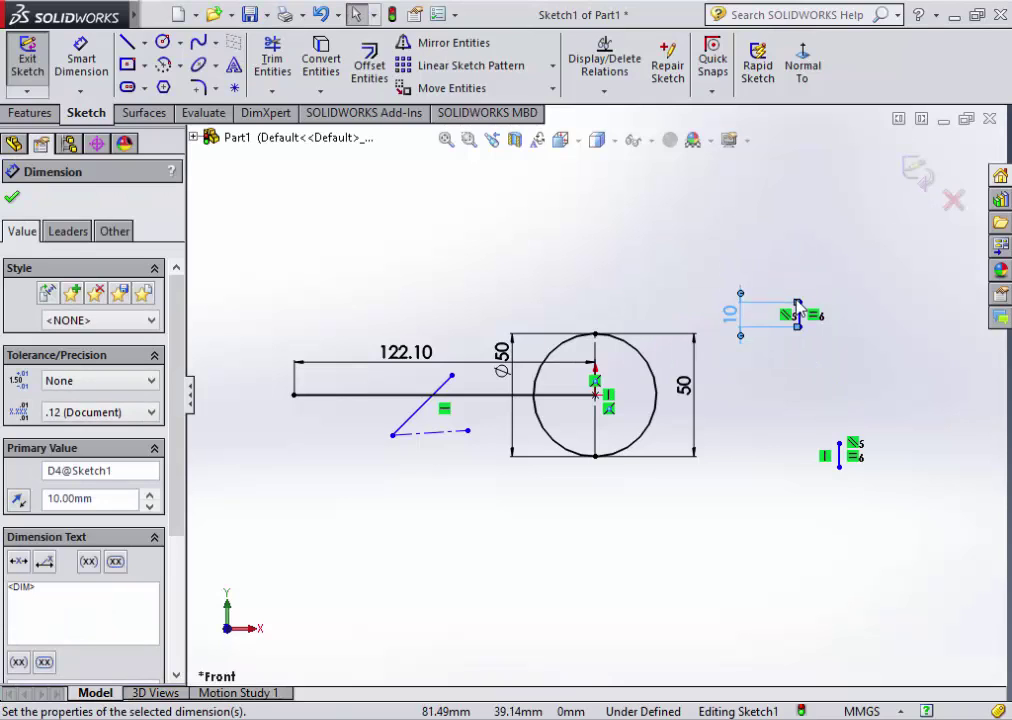
- Undo the 10 mm change, the Equal relation and the 37.58 dimension
key("ctrl+z")
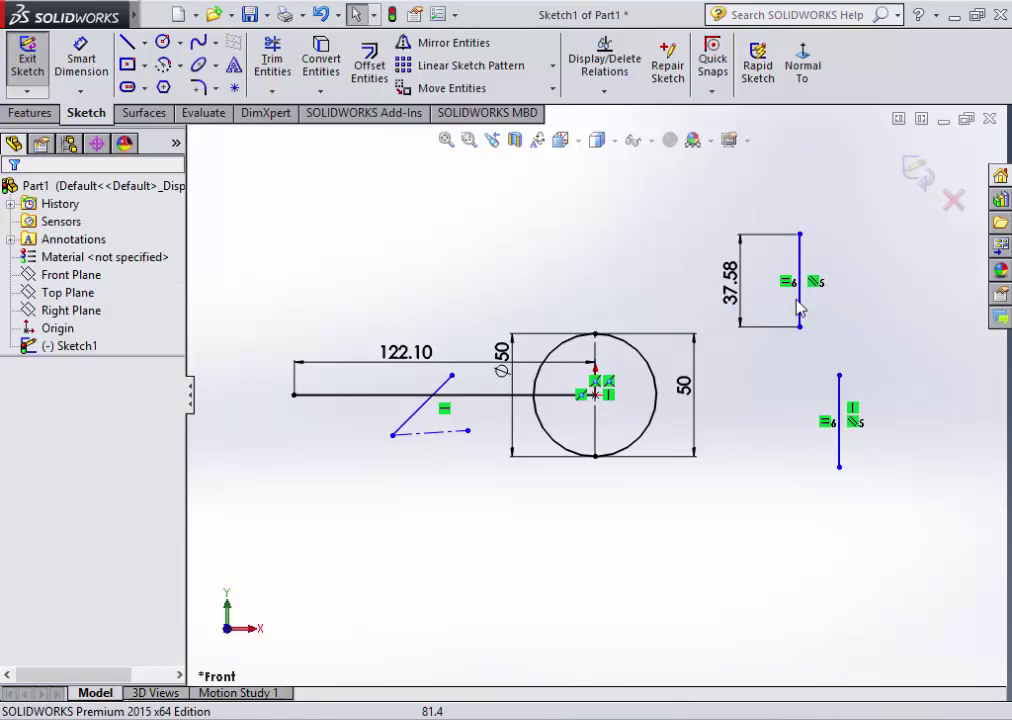
key("ctrl+z")
key("Escape")
key("ctrl+z")
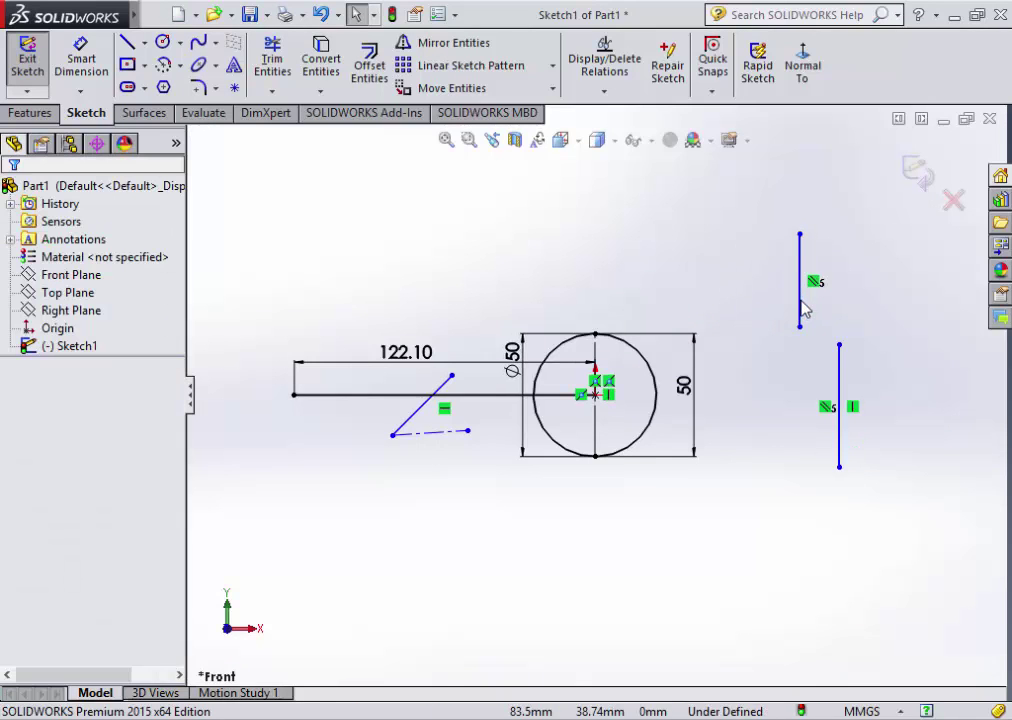
- Make the two right-hand vertical lines equal, then undo back to the single slanted upper-right line
left_click(801, 289)
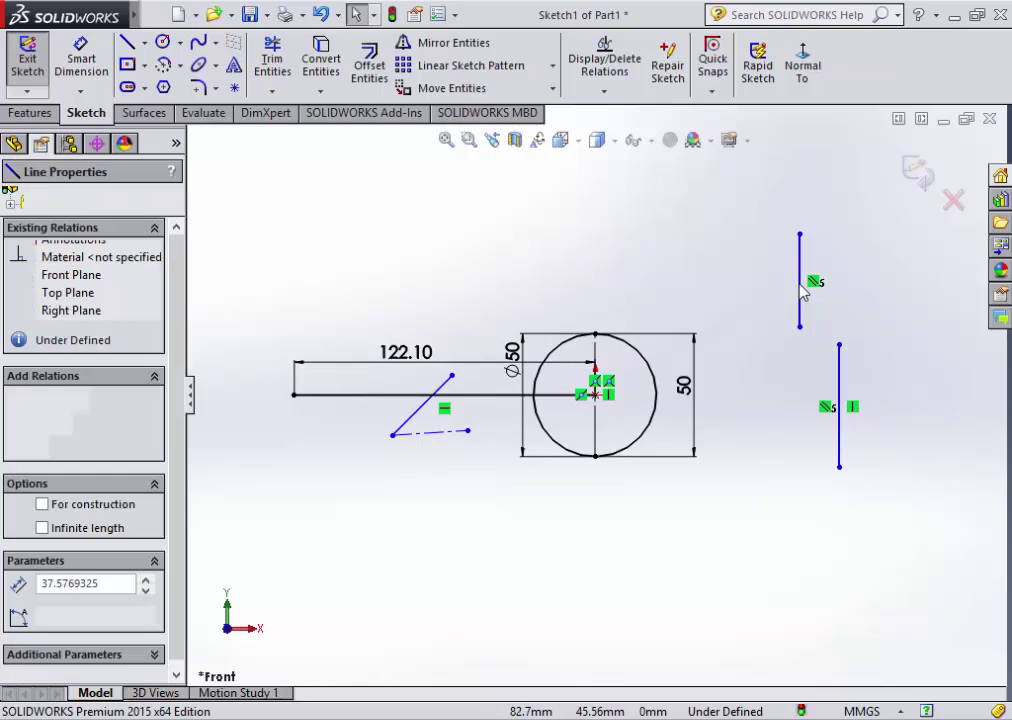
left_click(840, 390, "ctrl")
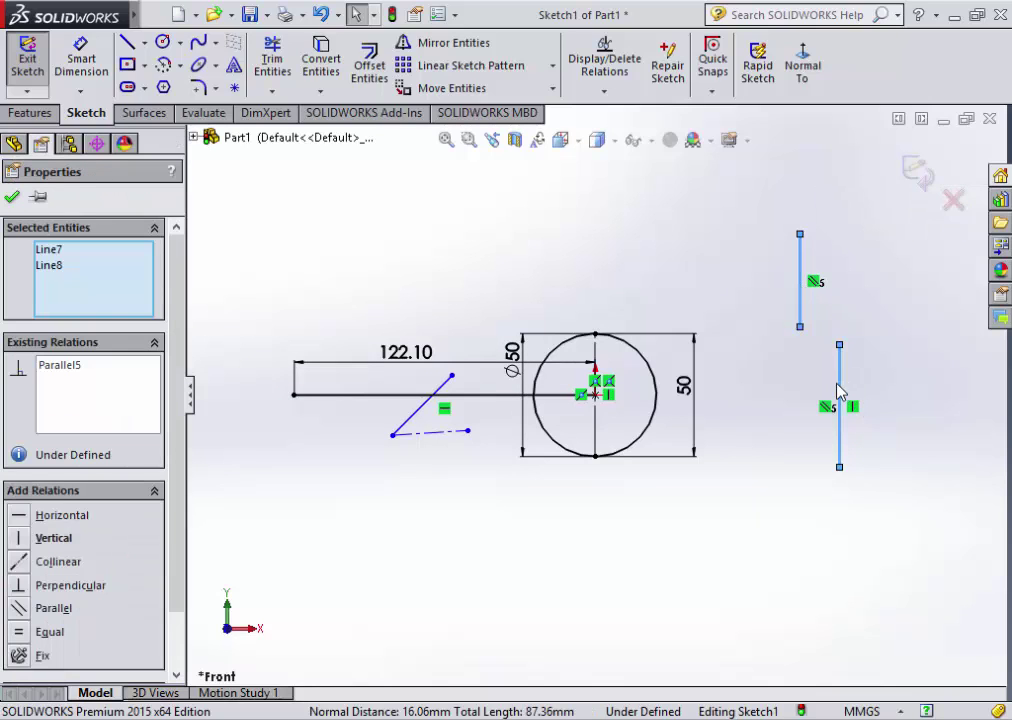
left_click(18, 634)
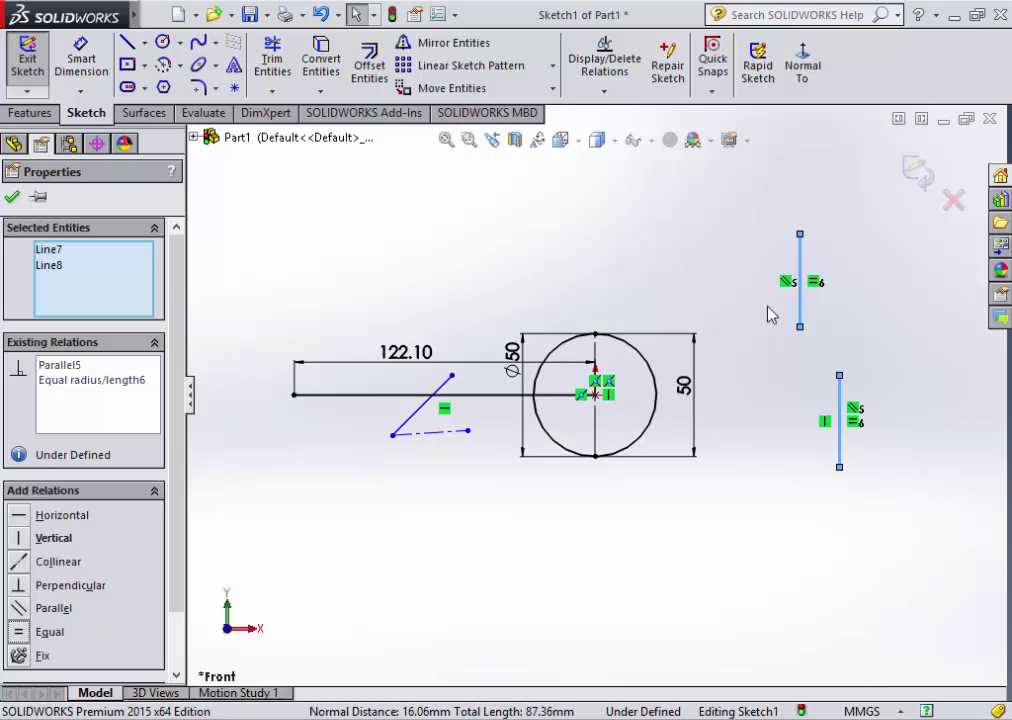
key("ctrl+z")
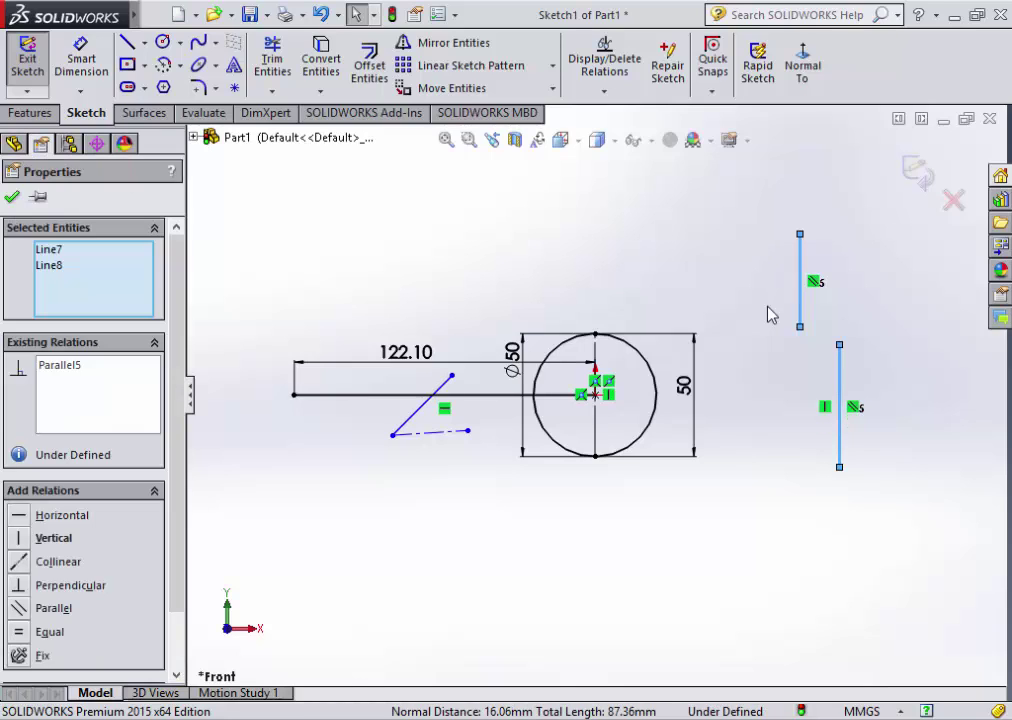
key("ctrl+z")
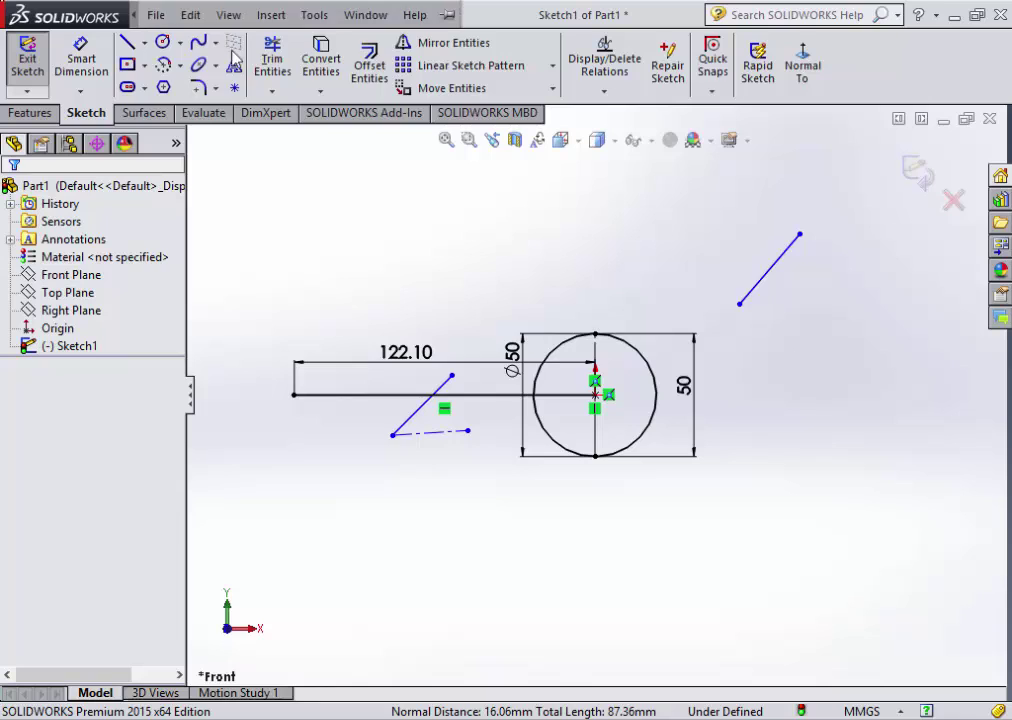
- Draw a new line starting from the circle centre
left_click(127, 45)
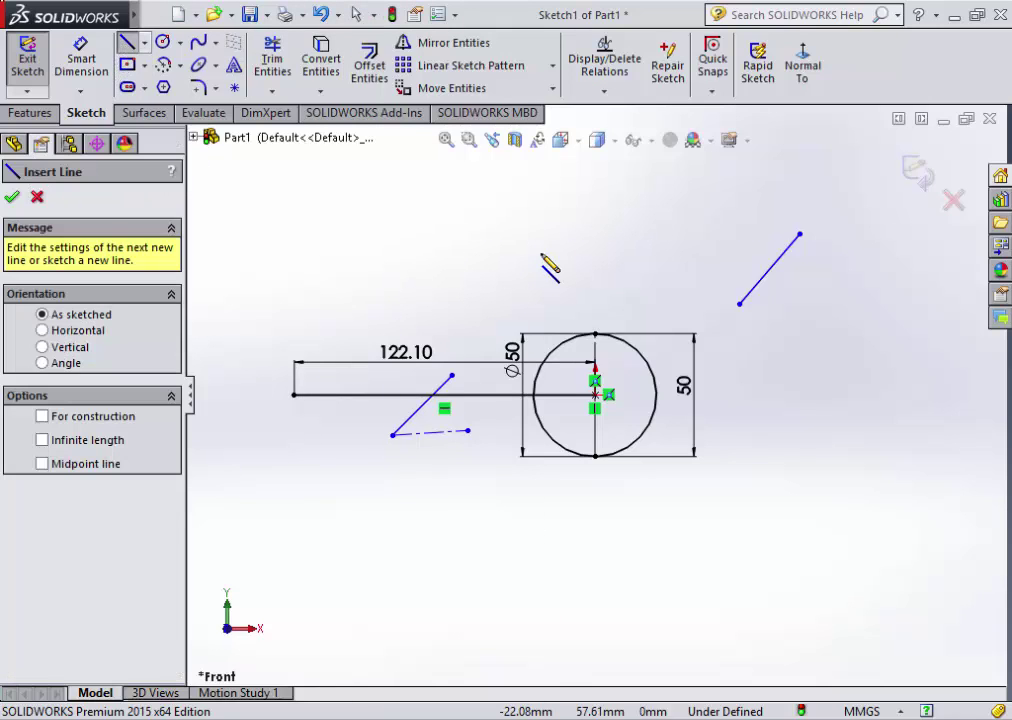
left_click(595, 395)
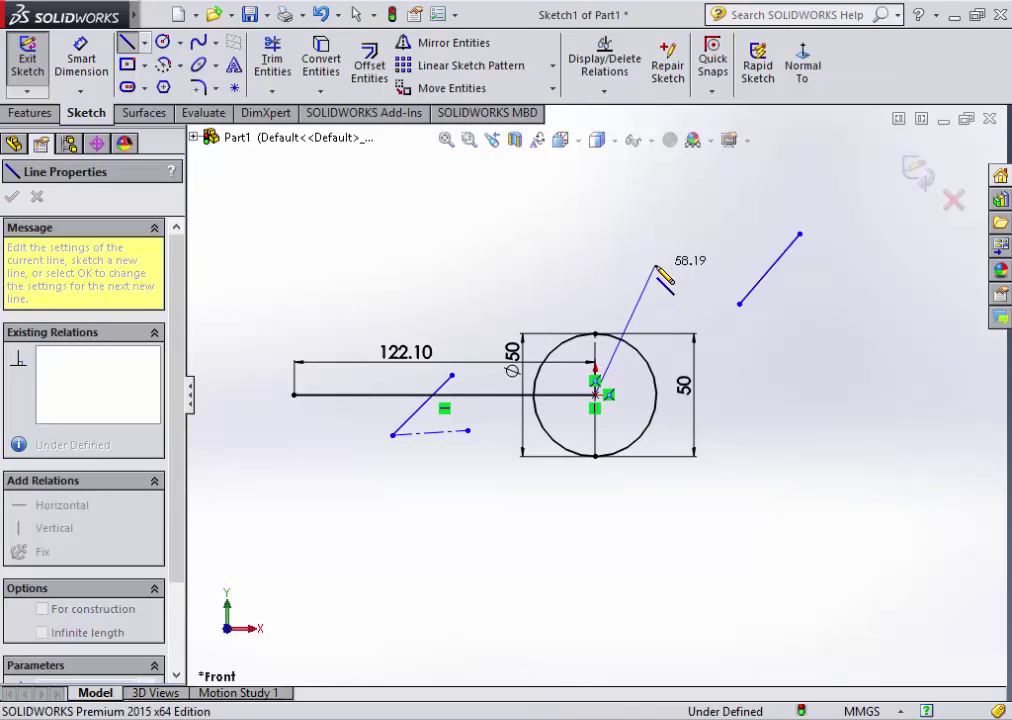
right_click(643, 283)
left_click(645, 284)
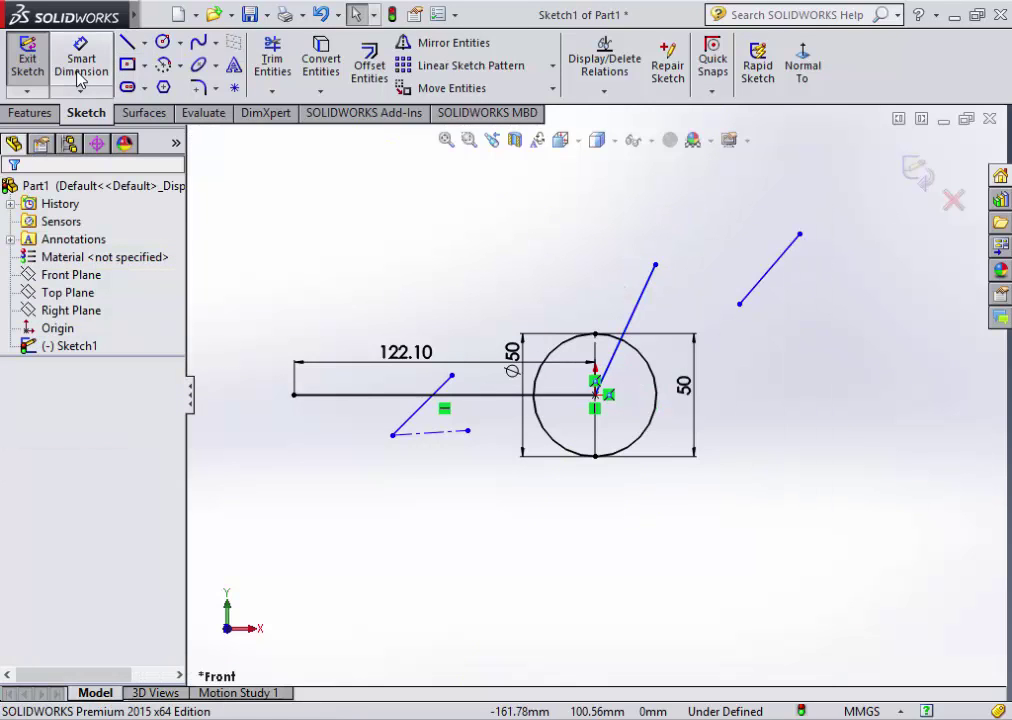
- Dimension the angle between the 122.10 horizontal line and the new line as 120°
left_click(80, 62)
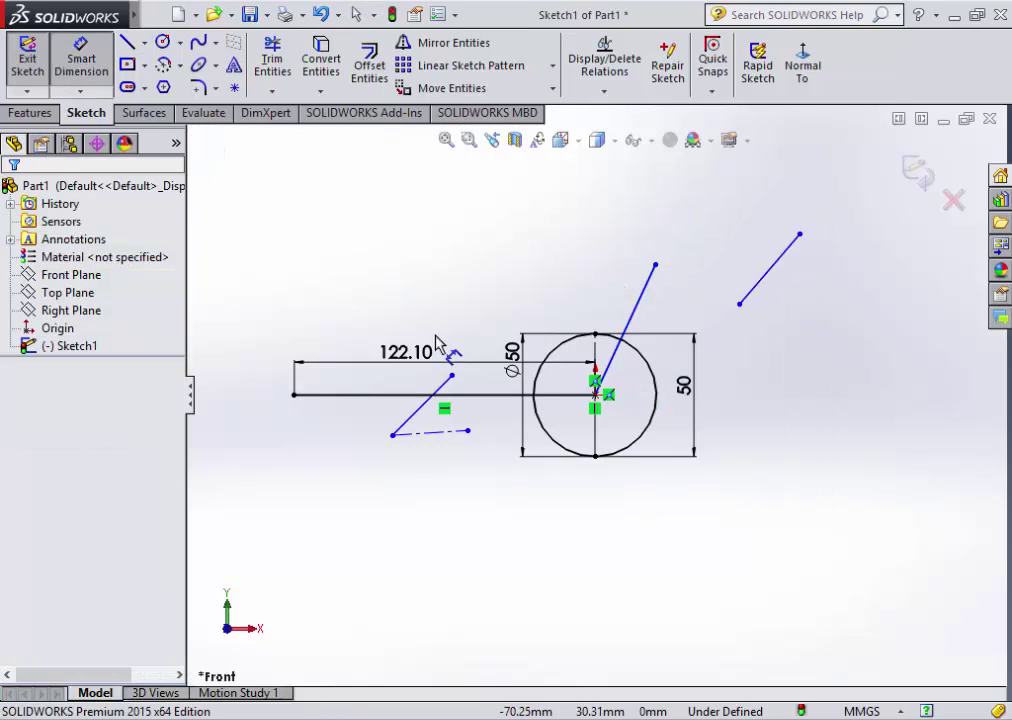
left_click(551, 396)
left_click(634, 306)
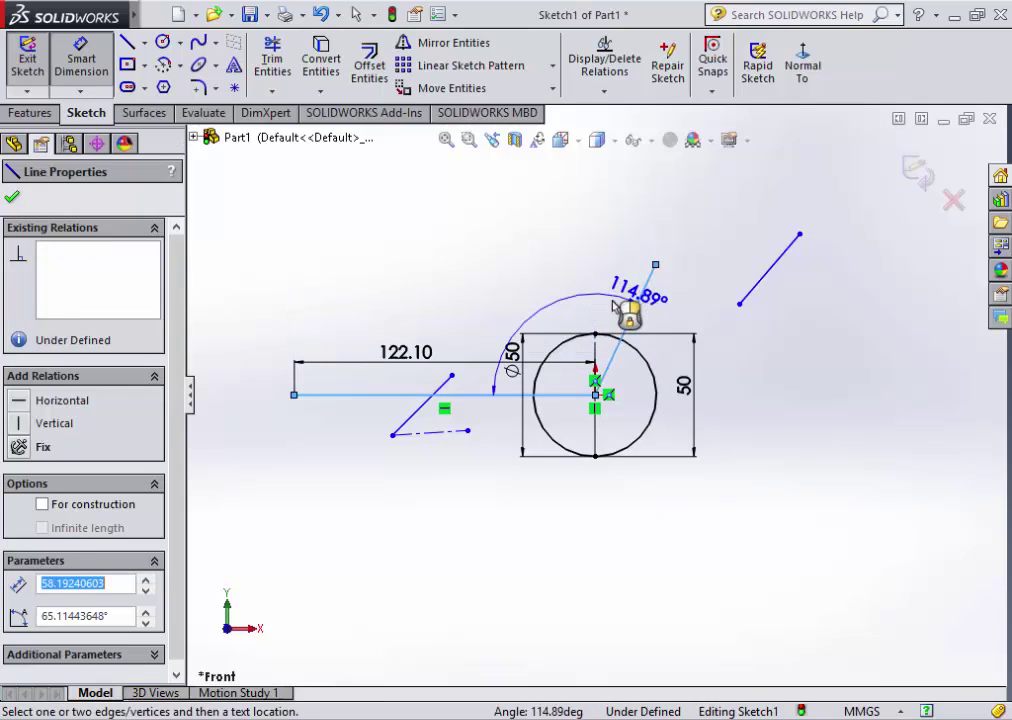
left_click(575, 295)
type("92")
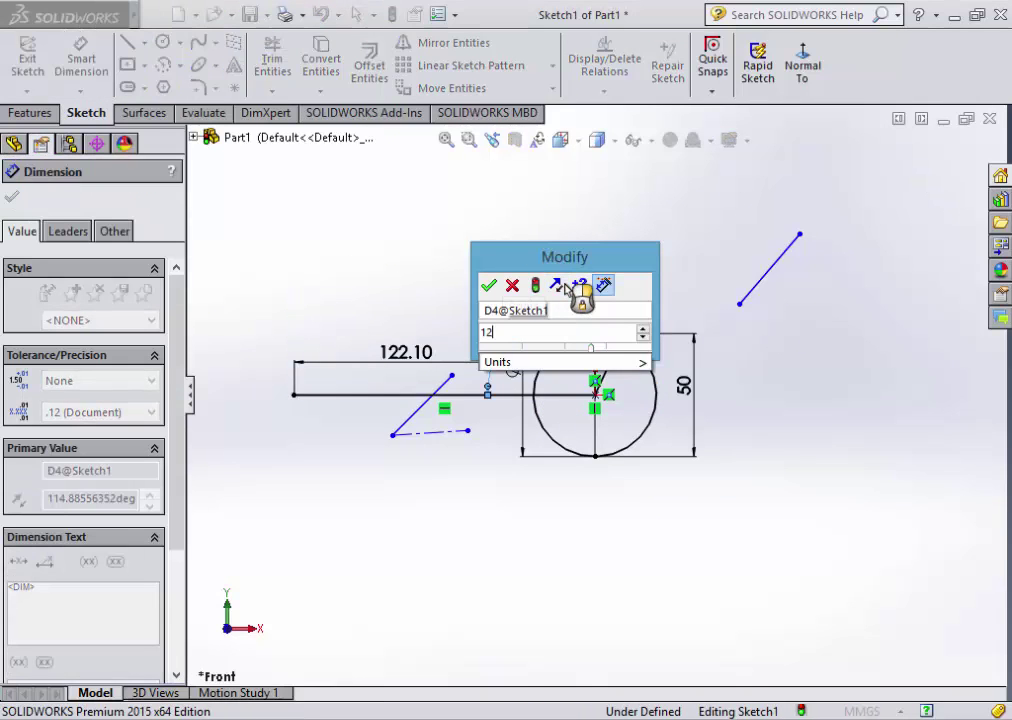
key("Escape")
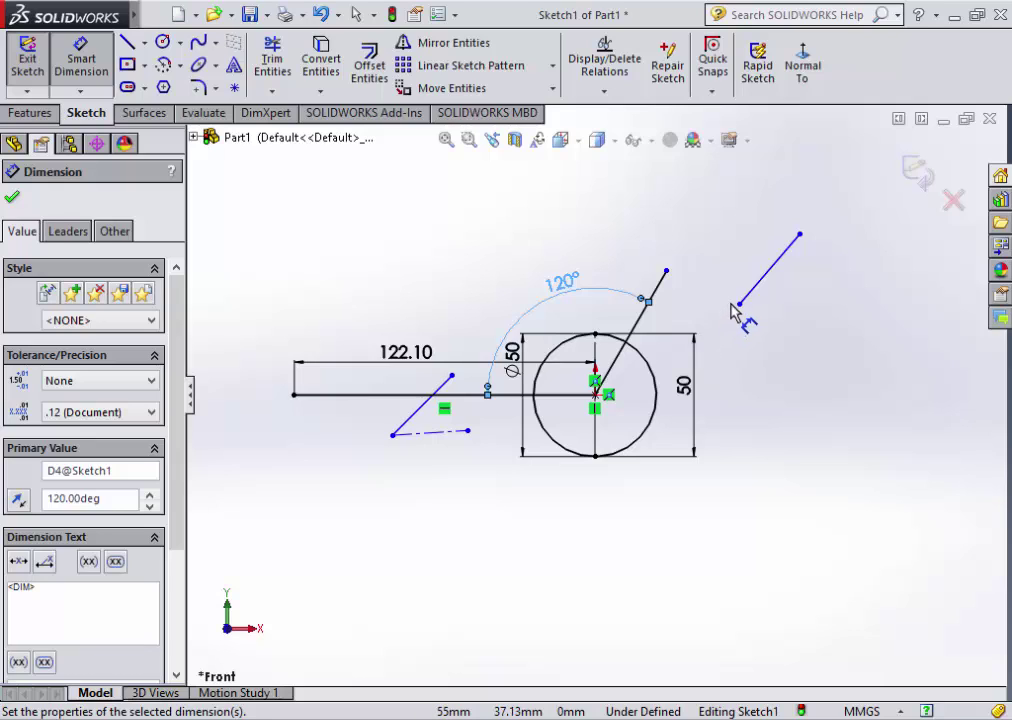
key("Escape")
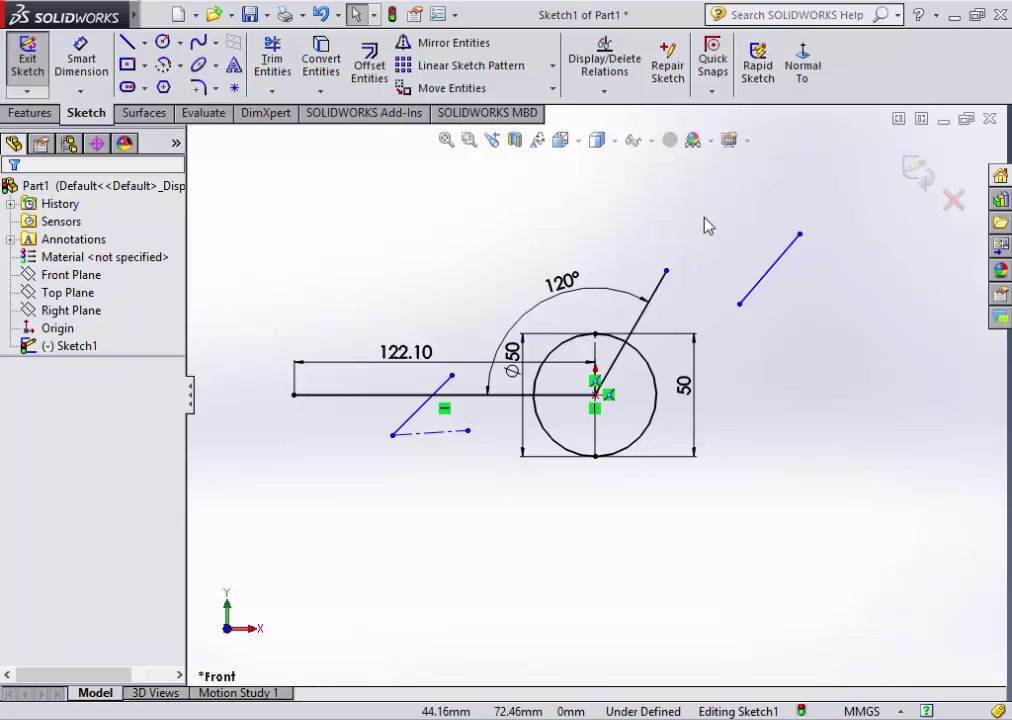
- Make the upper-right slanted line parallel to the 120° line, then delete that parallel relation
left_click(766, 274)
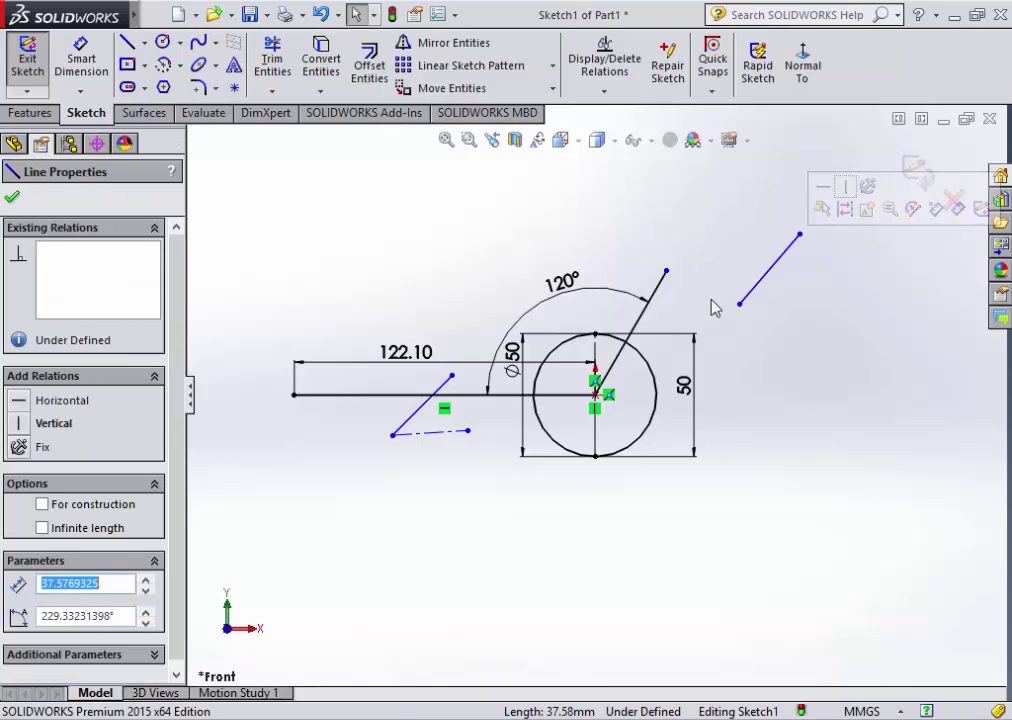
left_click(644, 313, "ctrl")
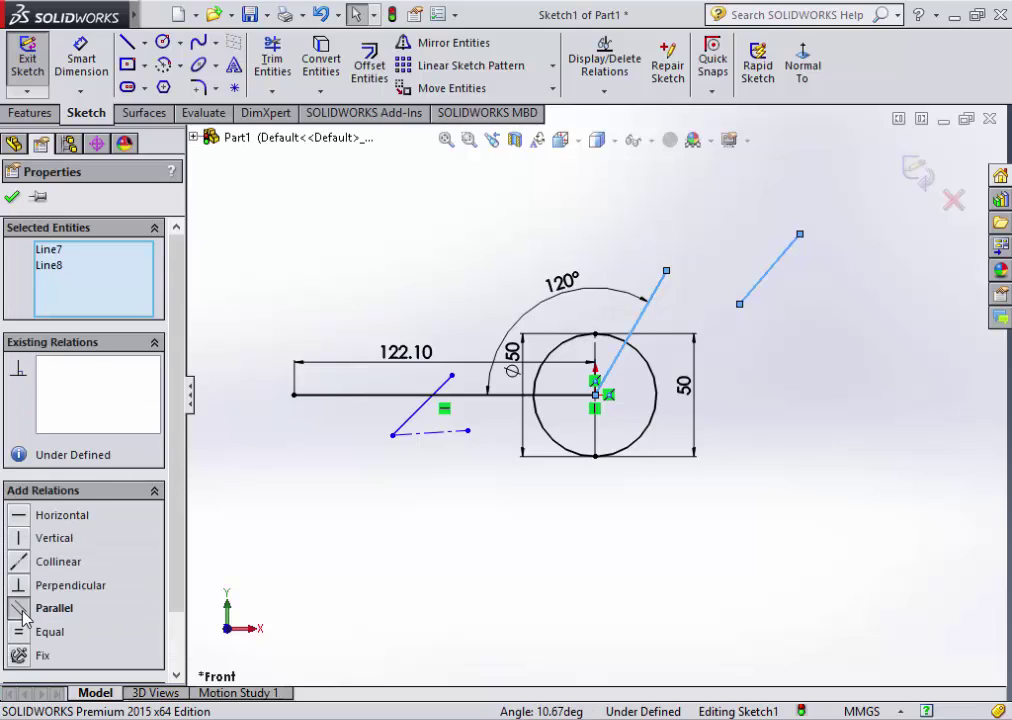
left_click(22, 612)
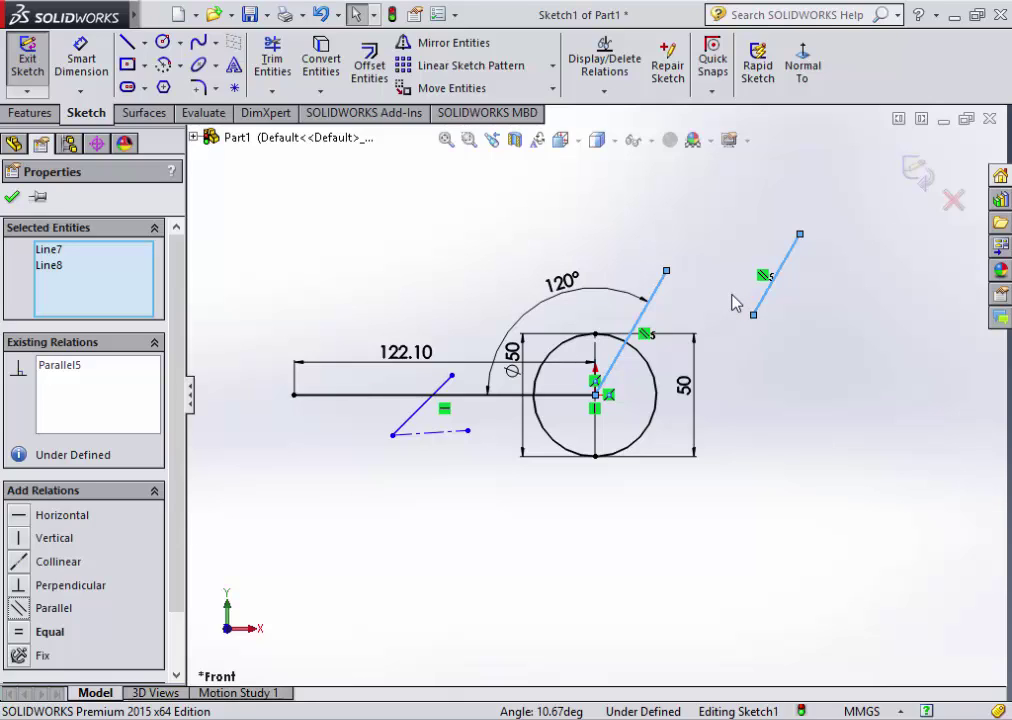
left_click(716, 180)
left_click(763, 277)
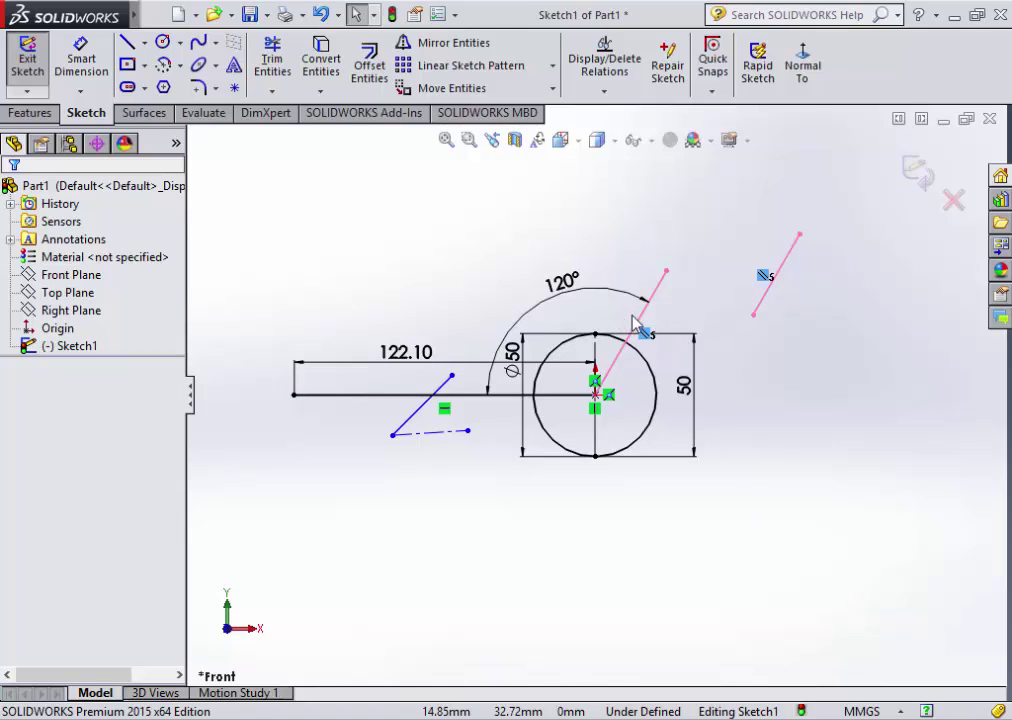
key("Delete")
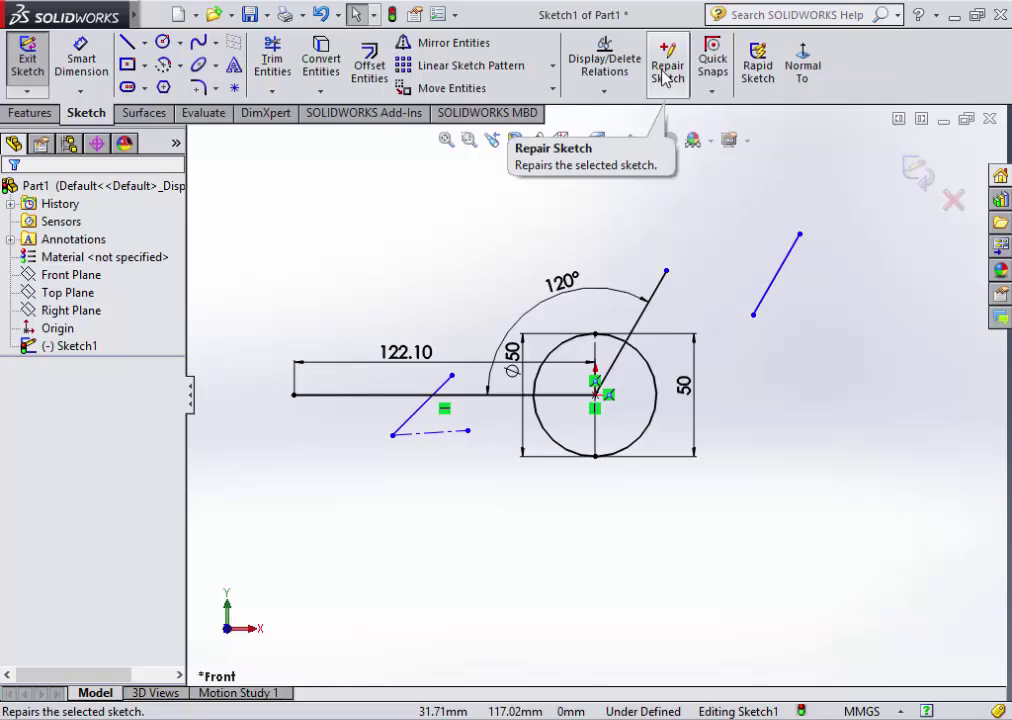
- Sketch three circles above the 50 mm circle: a small left one and two to its right
left_click(162, 42)
left_click(458, 267)
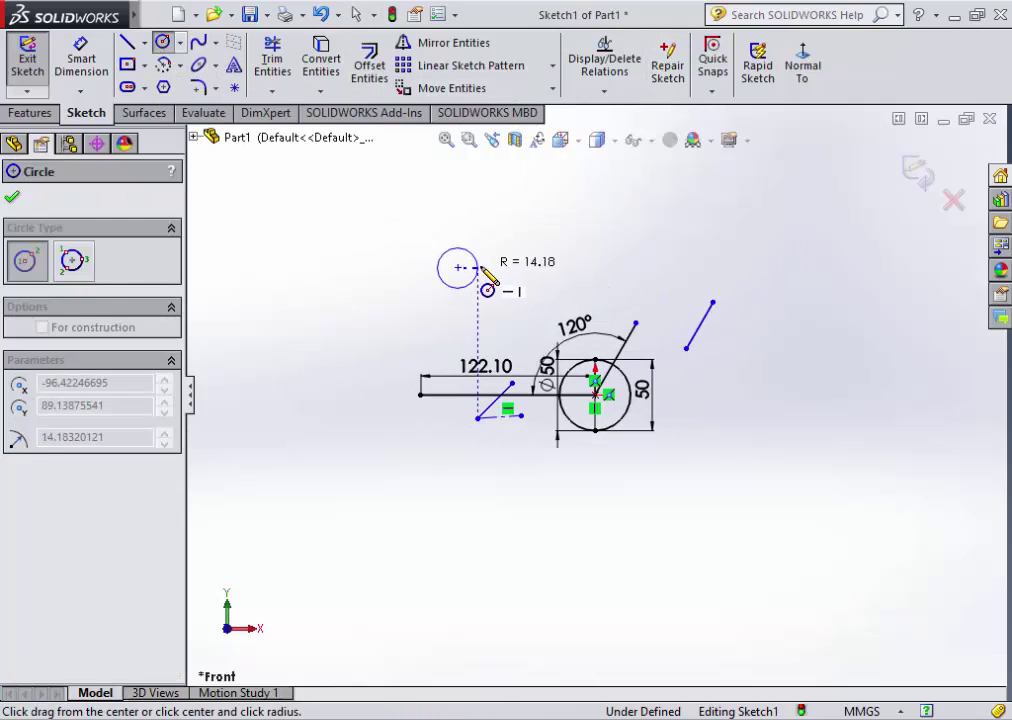
left_click(478, 281)
left_click(607, 240)
left_click(642, 230)
left_click(748, 206)
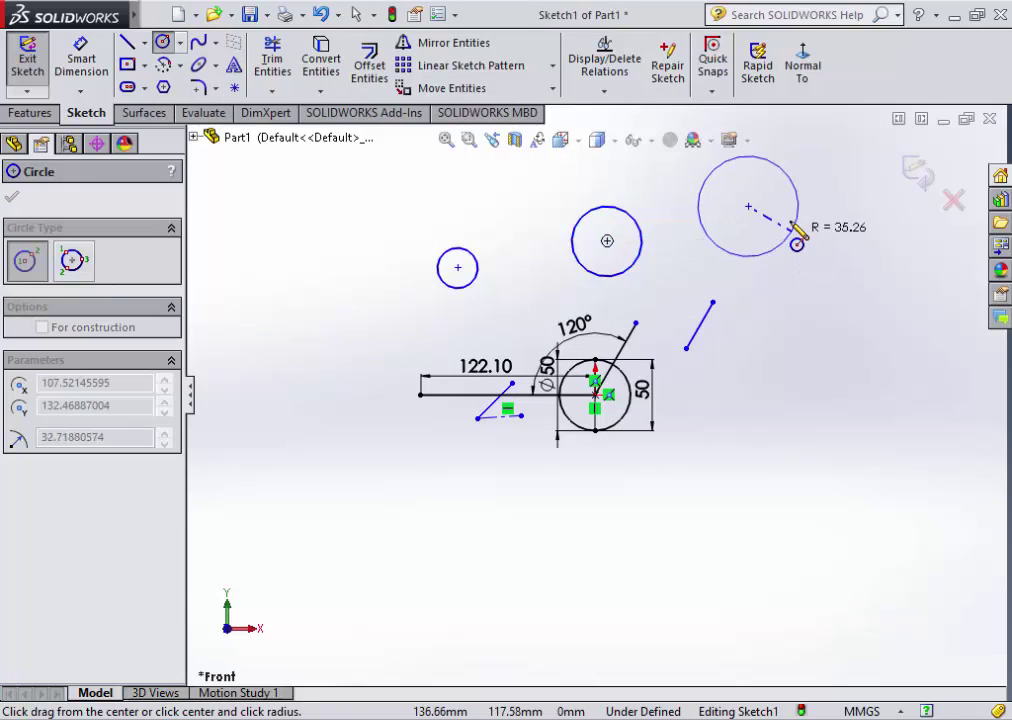
left_click(783, 230)
key("Escape")
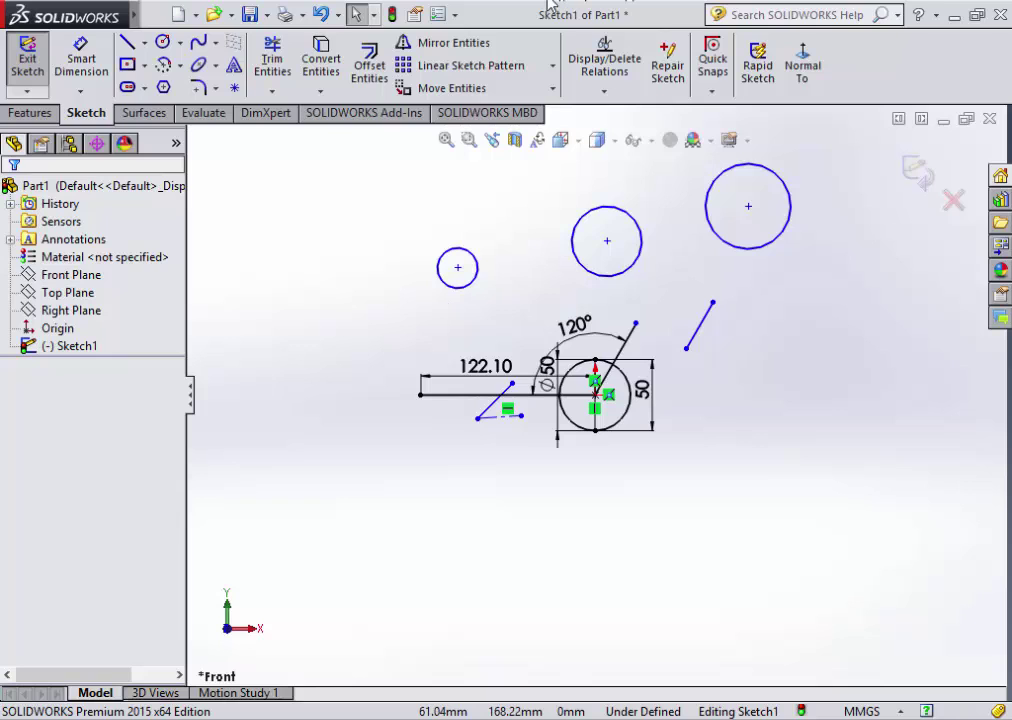
- Give the small left circle a 20 mm diameter dimension
left_click(81, 58)
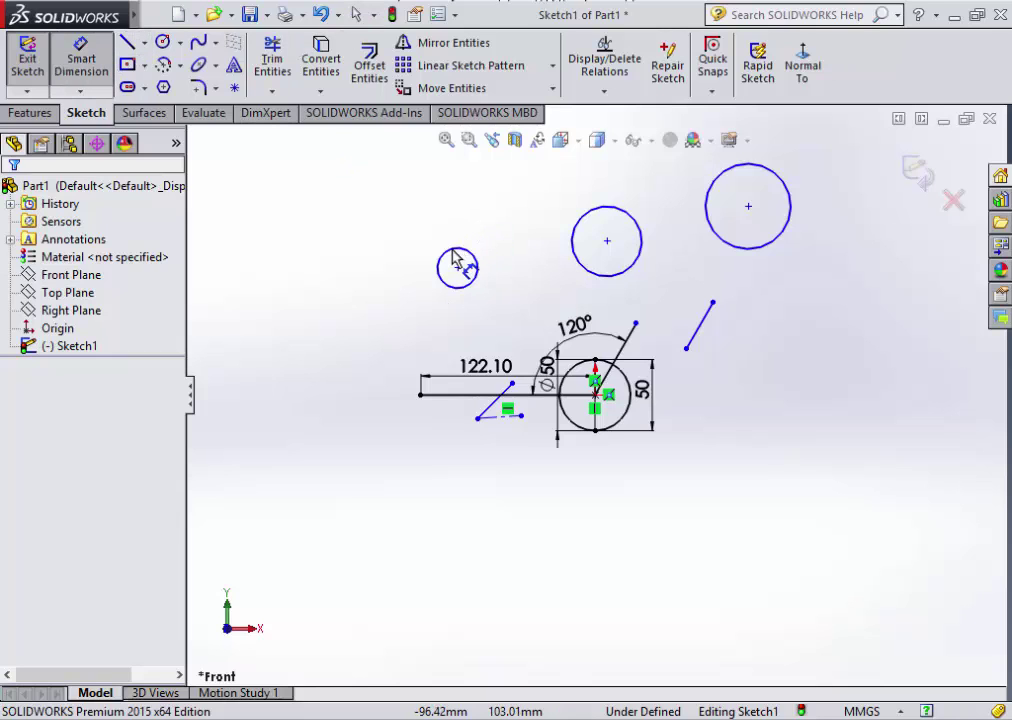
left_click(447, 258)
left_click(408, 292)
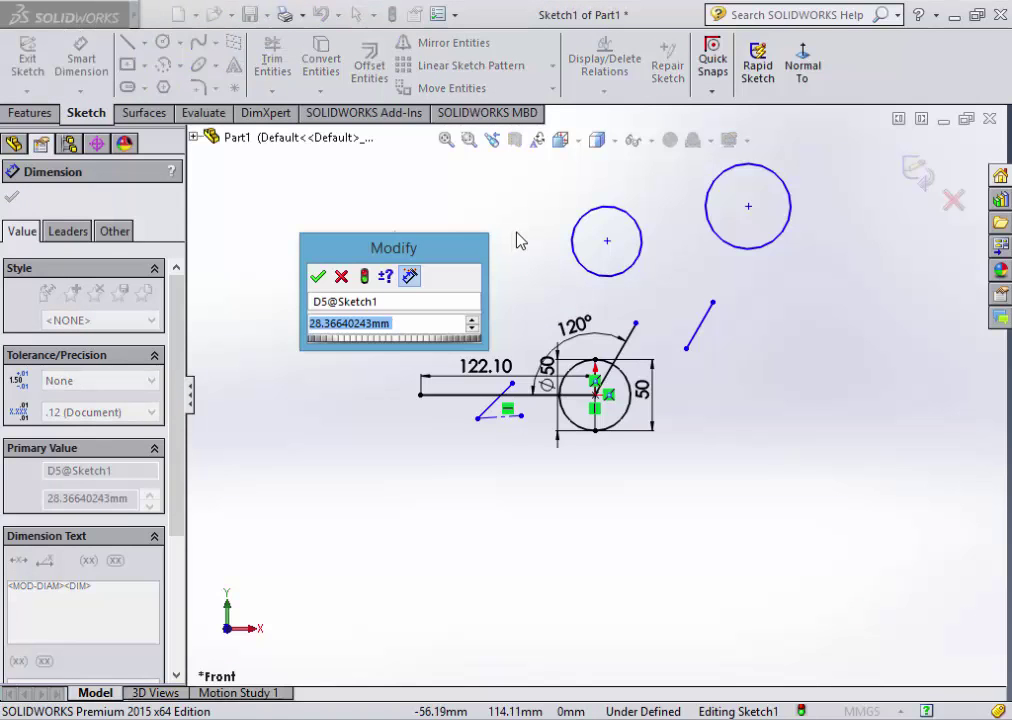
type("20")
key("Return")
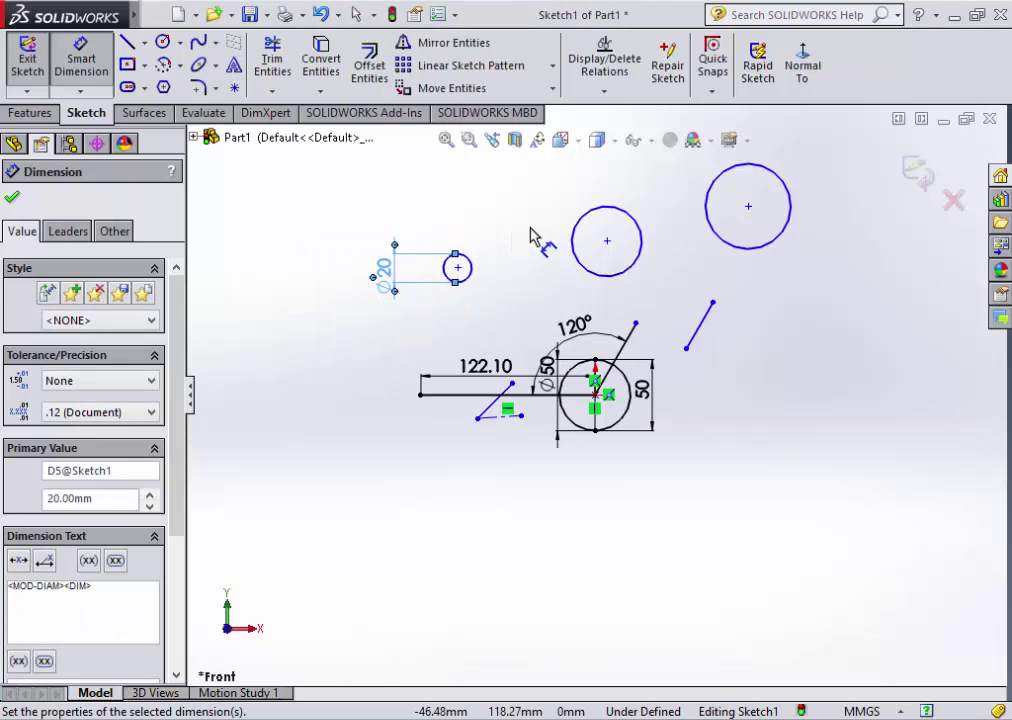
key("Escape")
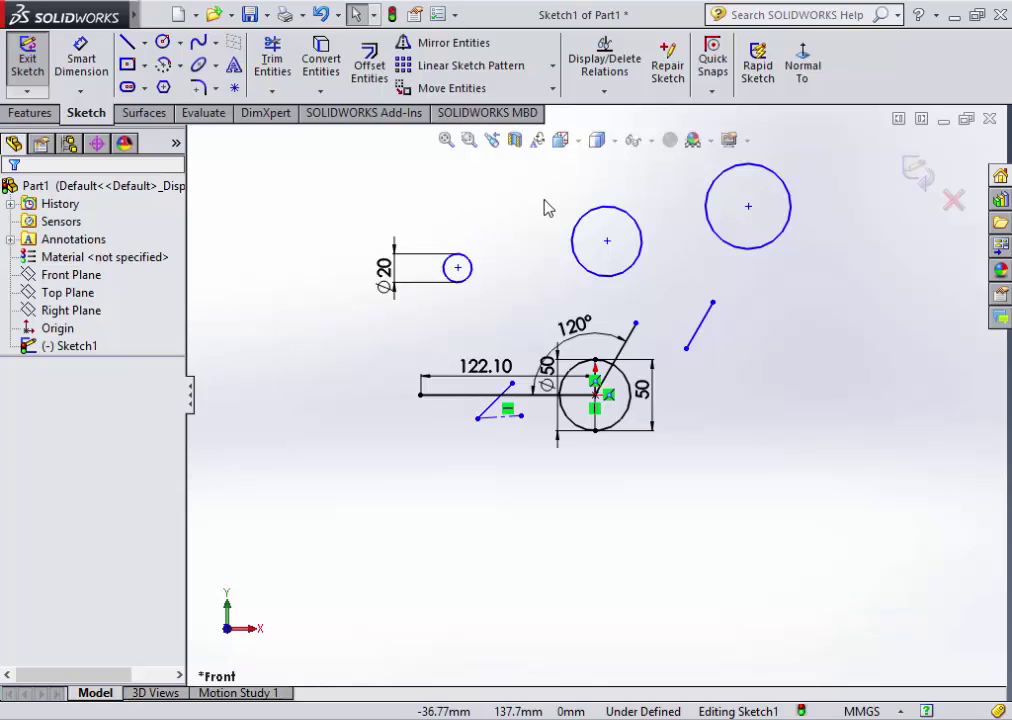
- Add Equal relations making the middle and upper-right circles match the Ø20 circle
left_click(470, 281)
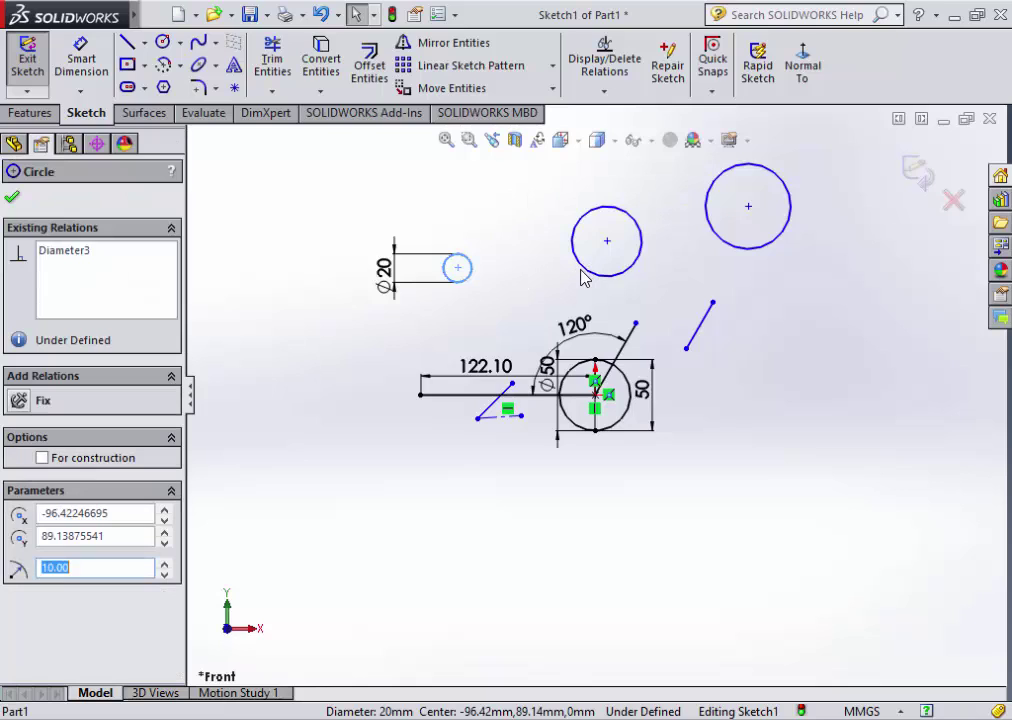
left_click(585, 274, "ctrl")
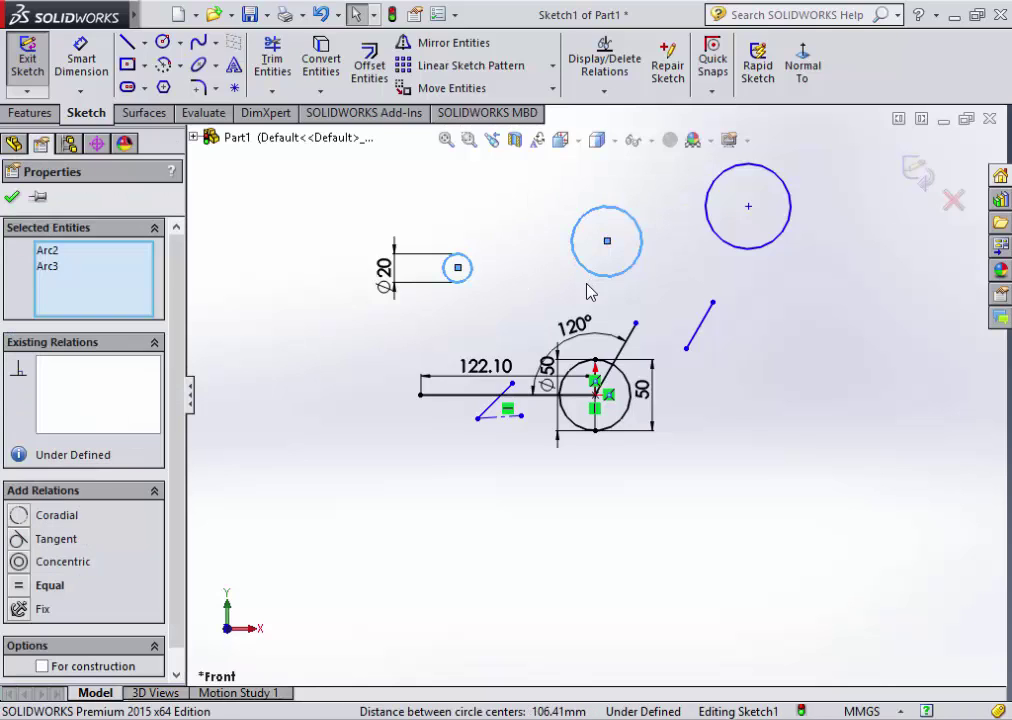
left_click(18, 585)
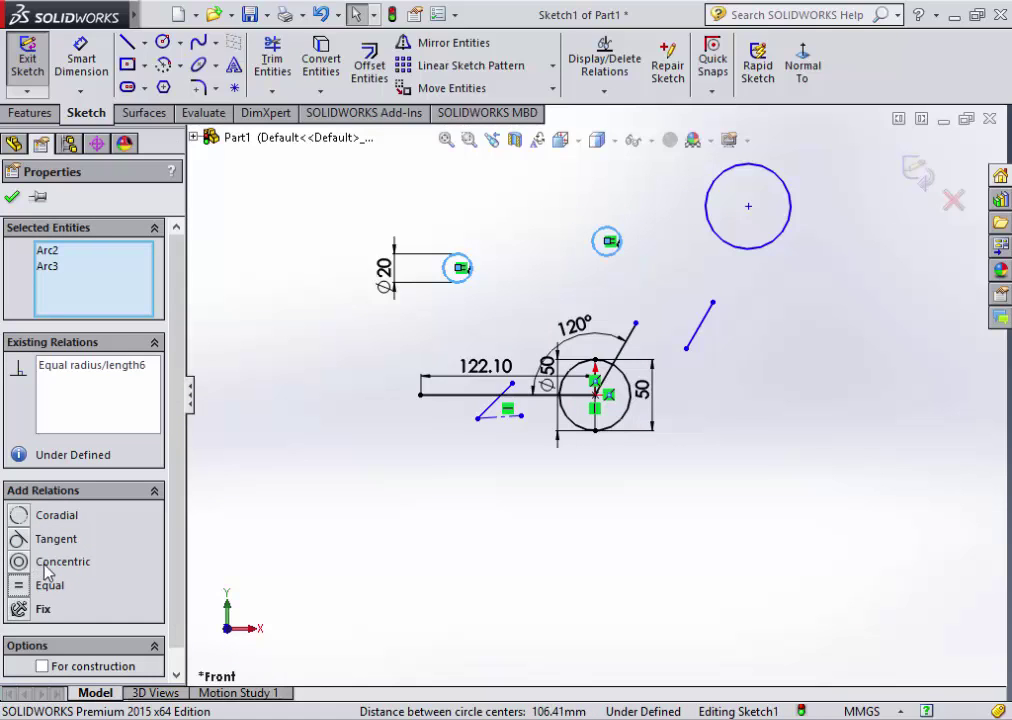
left_click(669, 237)
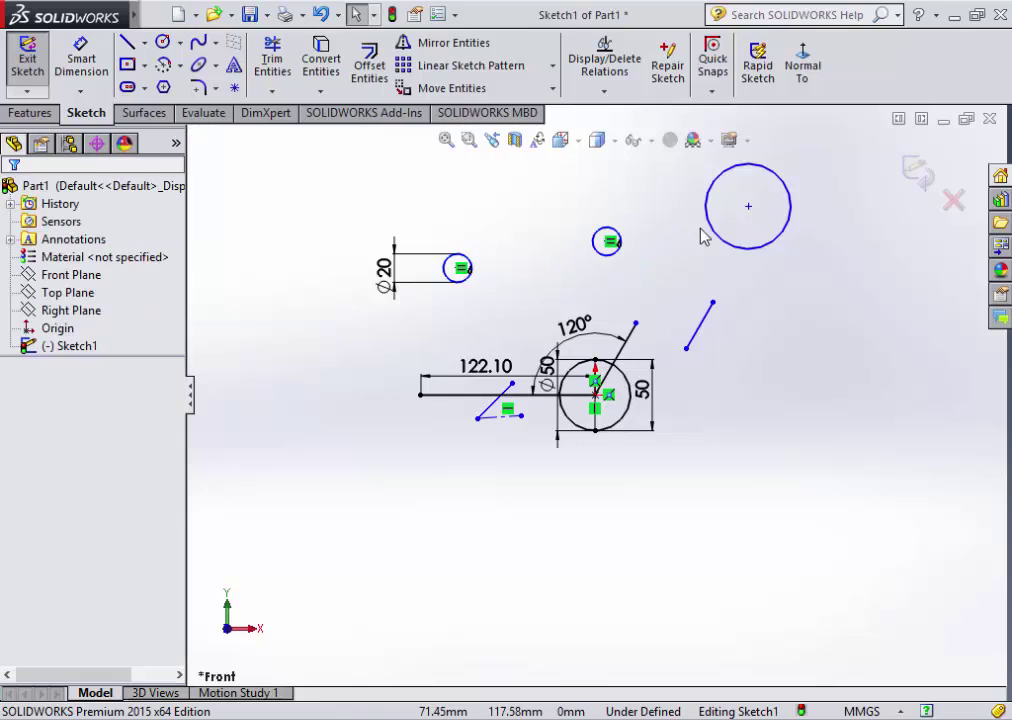
left_click(712, 234)
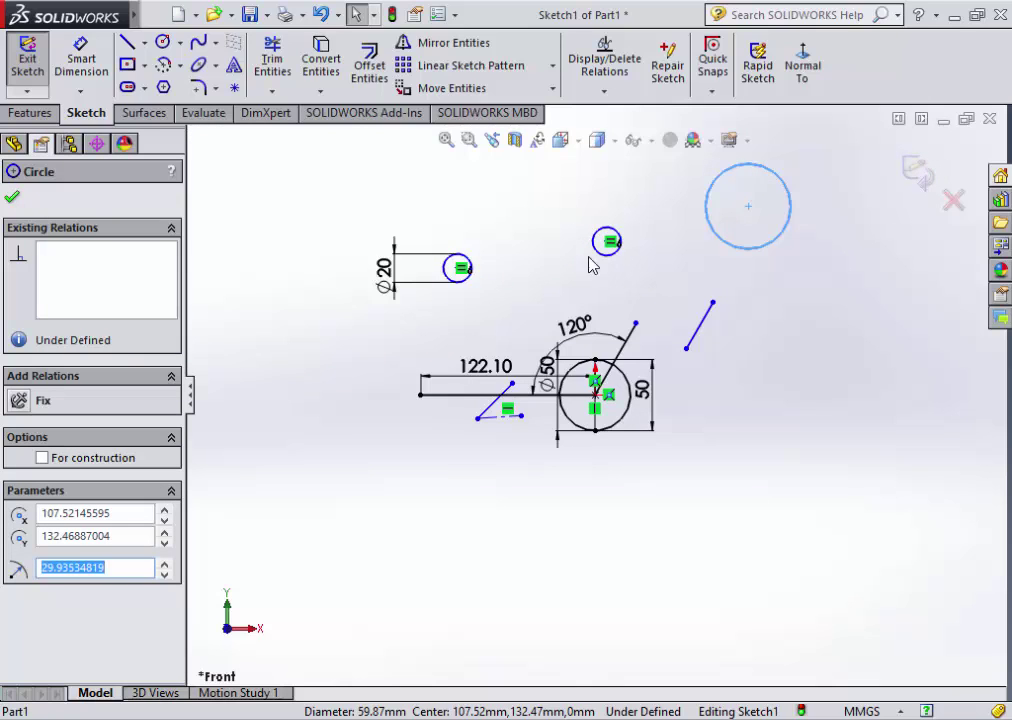
left_click(460, 270, "ctrl")
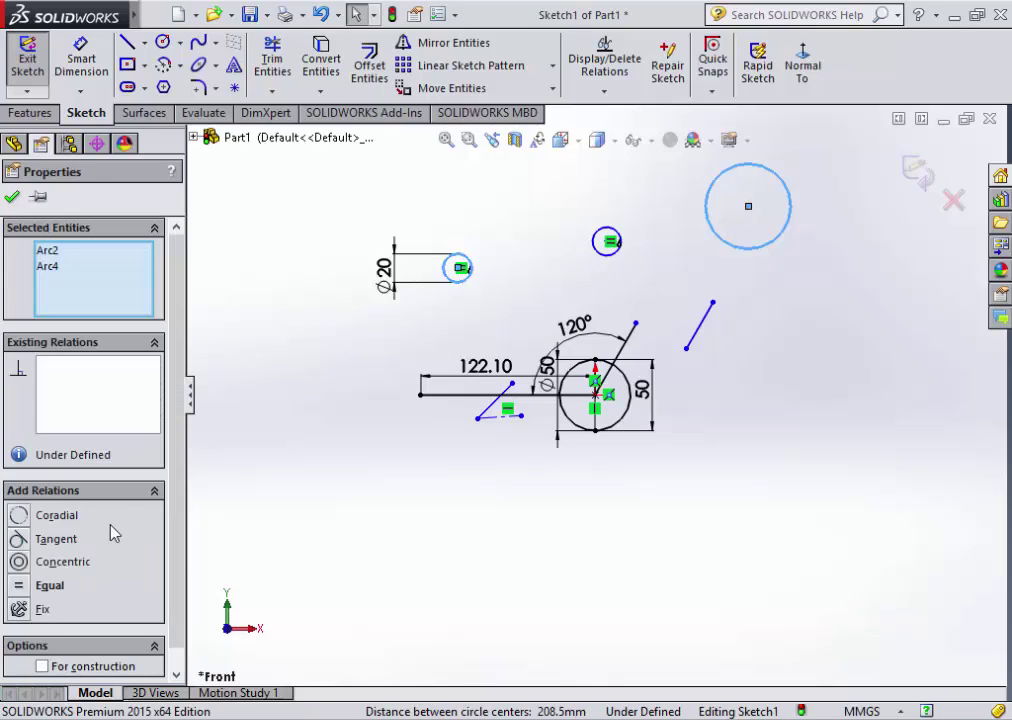
left_click(45, 585)
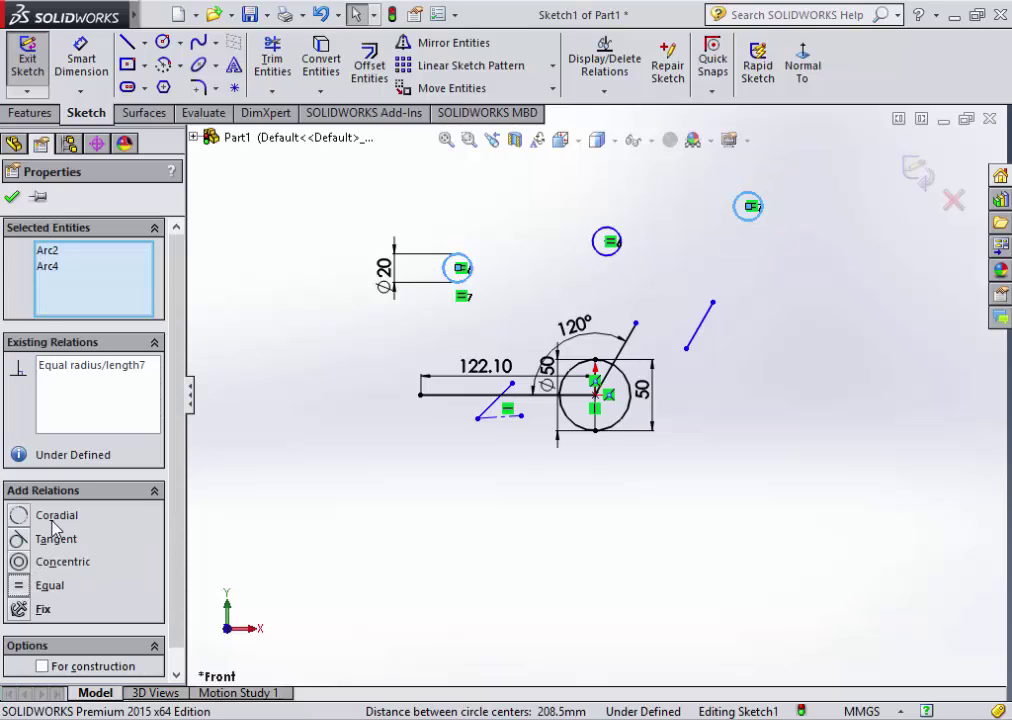
left_click(12, 196)
- Change the Ø20 diameter dimension to 15 mm
double_click(386, 268)
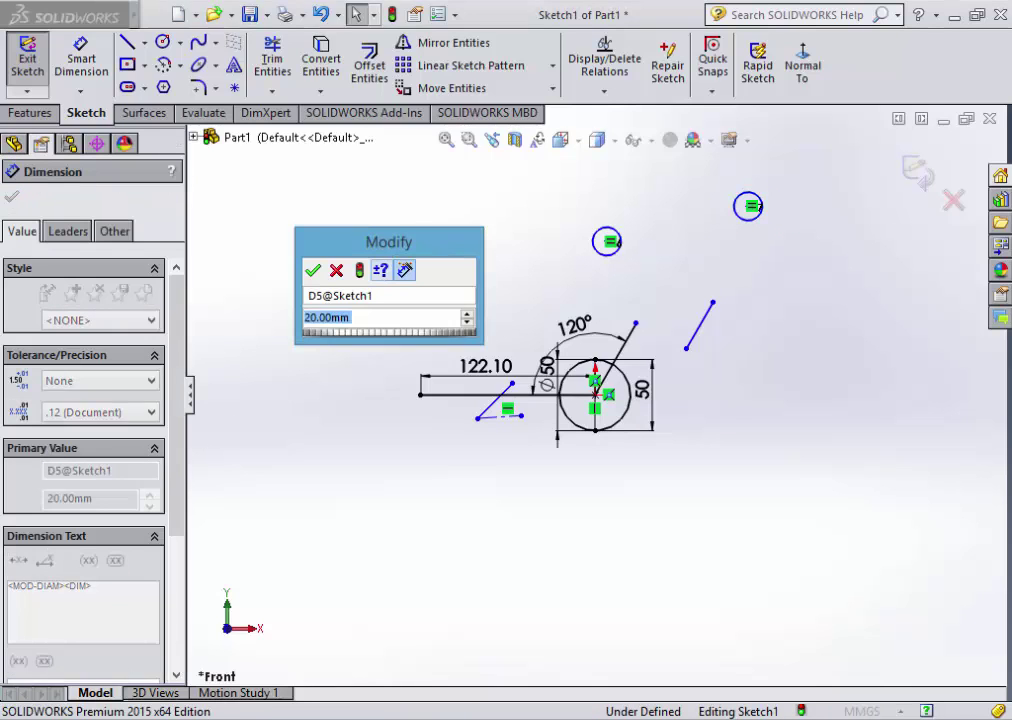
type("15")
key("Return")
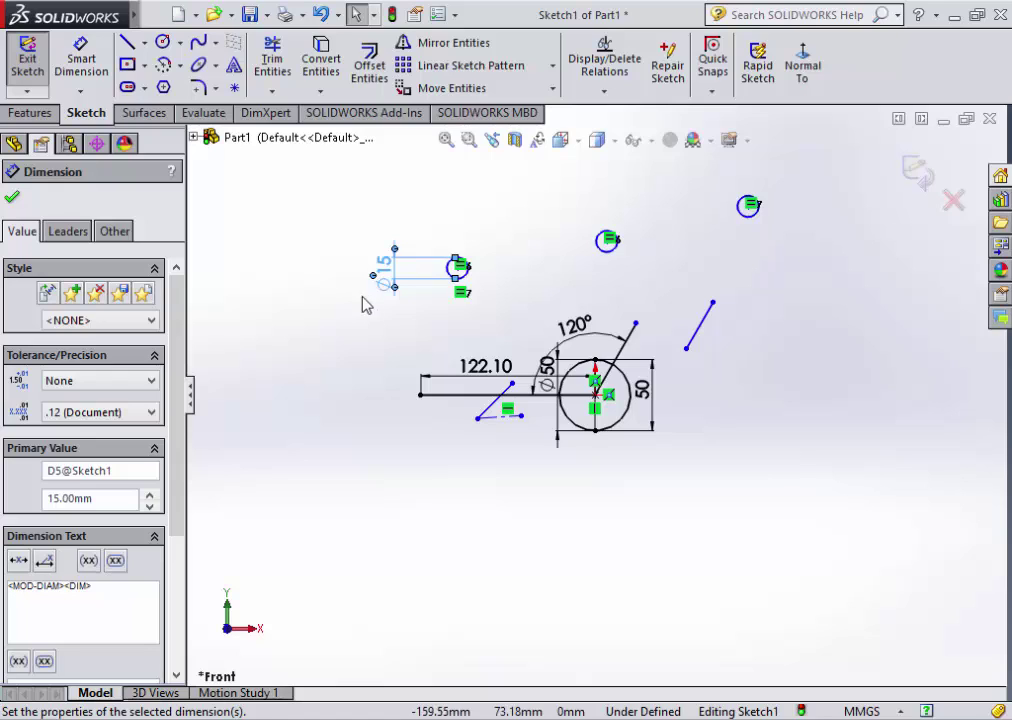
left_click(292, 360)
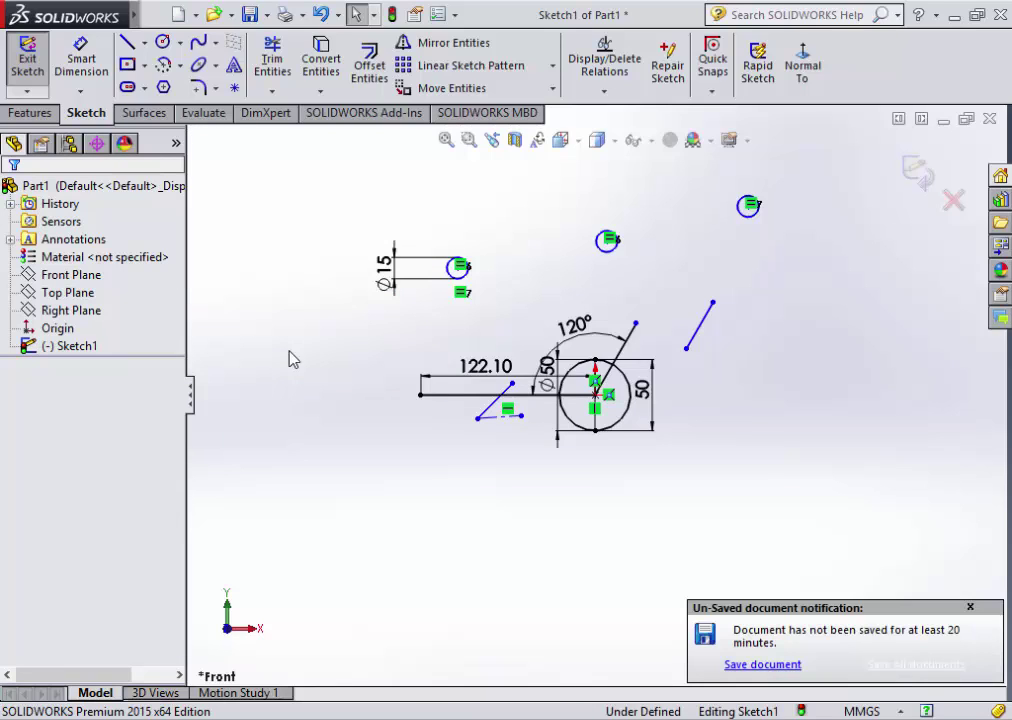
- Zoom the sketch view and activate Smart Dimension
scroll(597, 392, "up", 2)
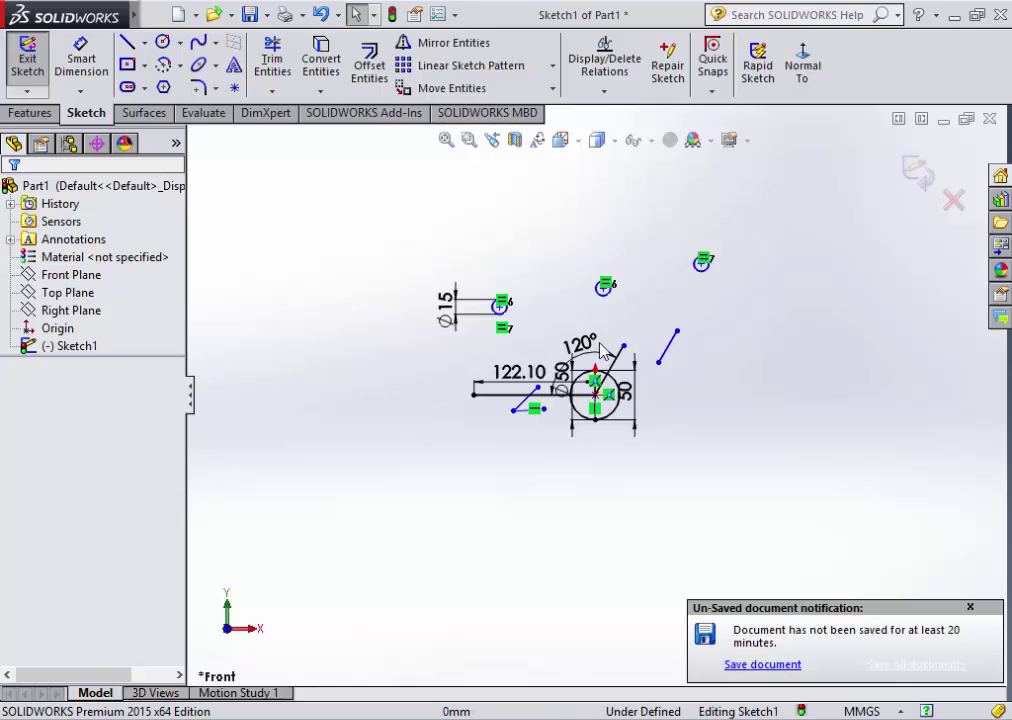
scroll(605, 352, "down", 1)
scroll(640, 380, "down", 2)
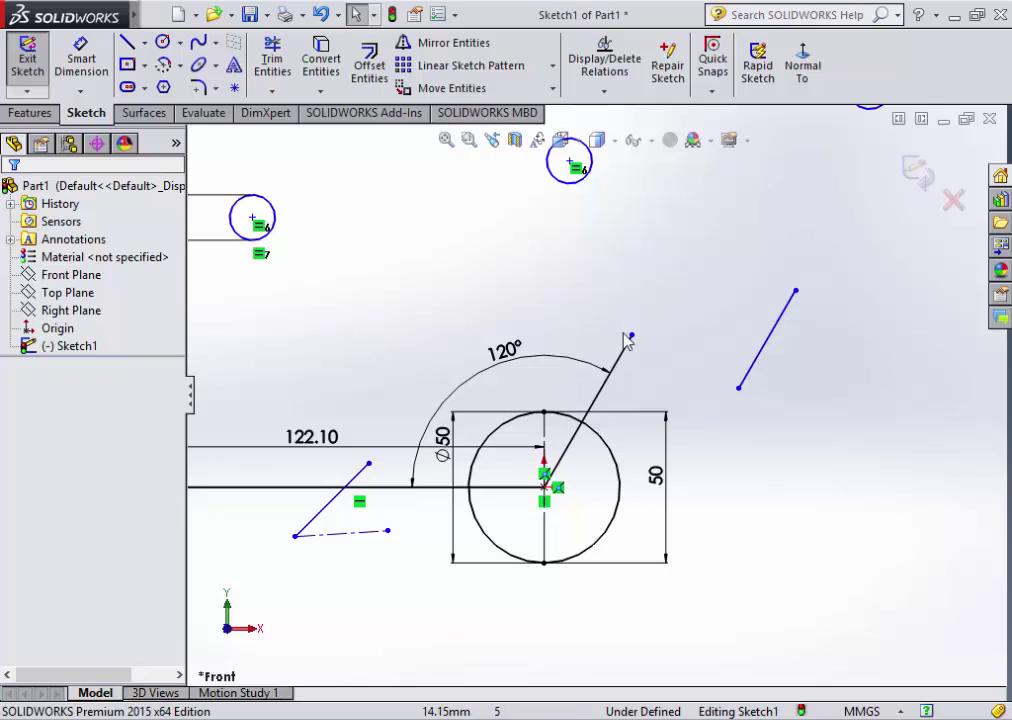
left_click(81, 58)
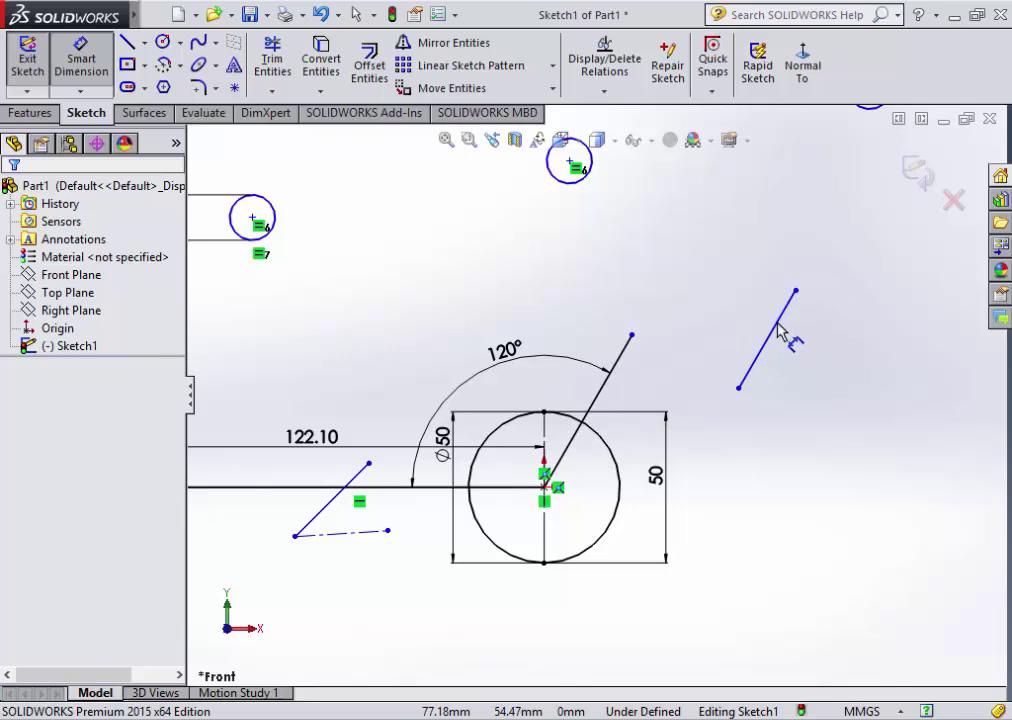
- Dimension the standalone angled line with a 32.54 vertical and an 18.79 horizontal dimension
left_click(779, 330)
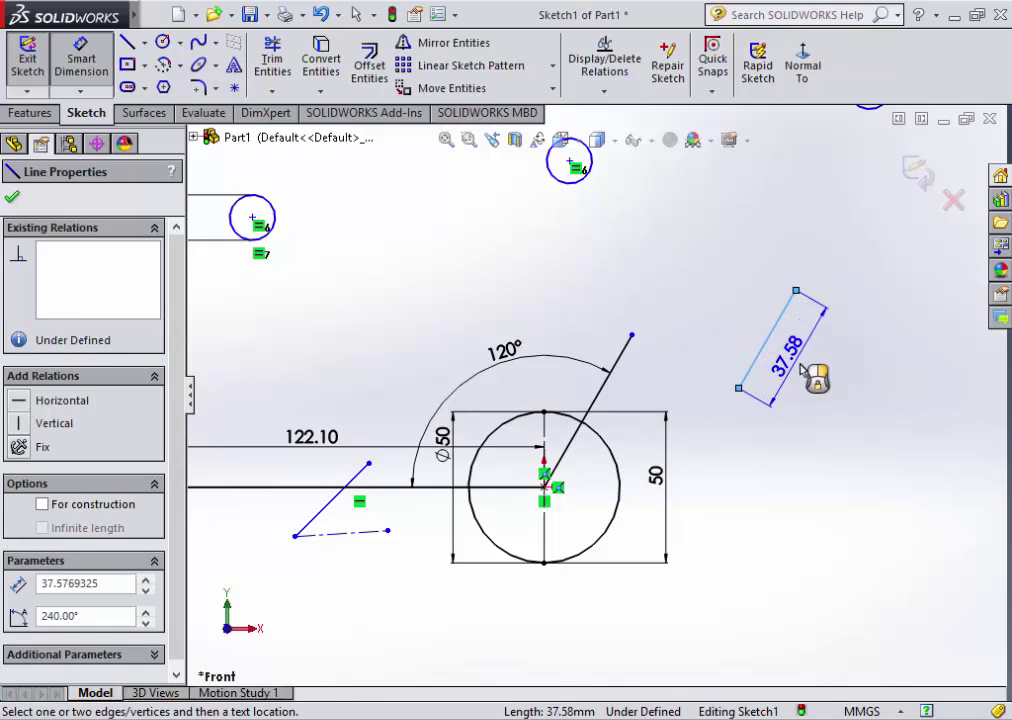
left_click(820, 378)
key("Return")
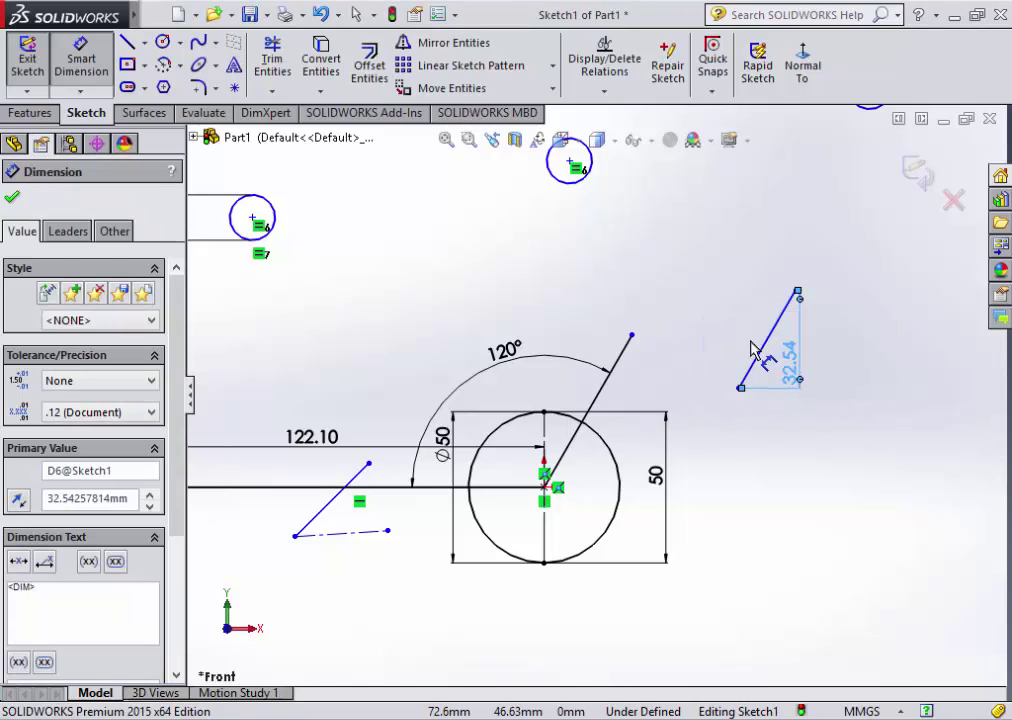
left_click(760, 348)
left_click(755, 280)
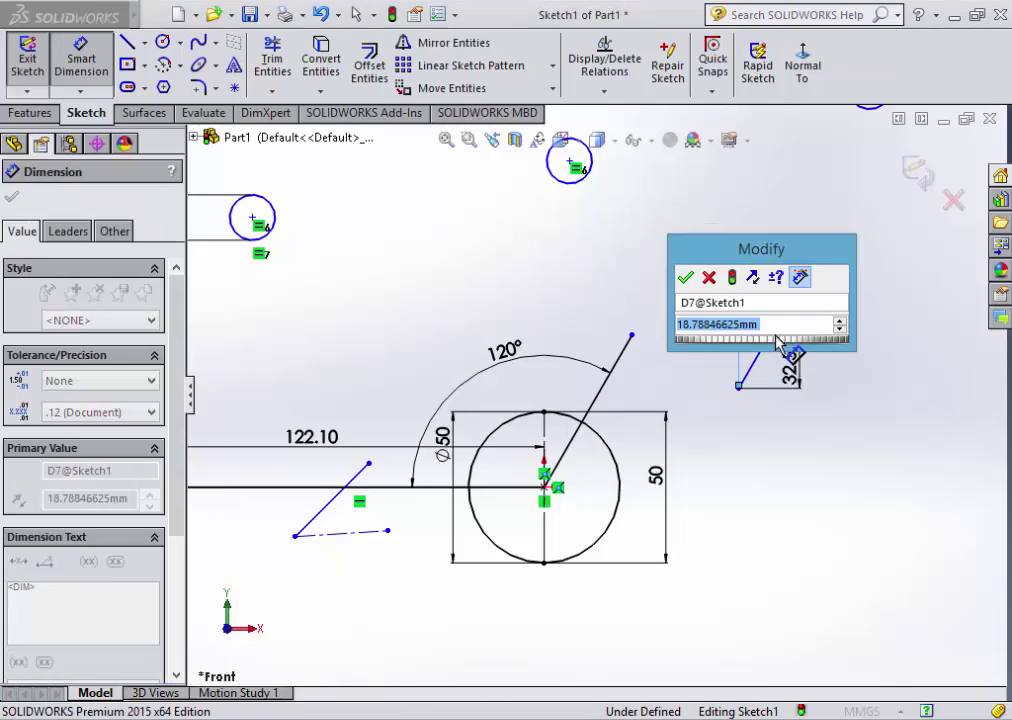
key("Return")
scroll(877, 412, "down", 3)
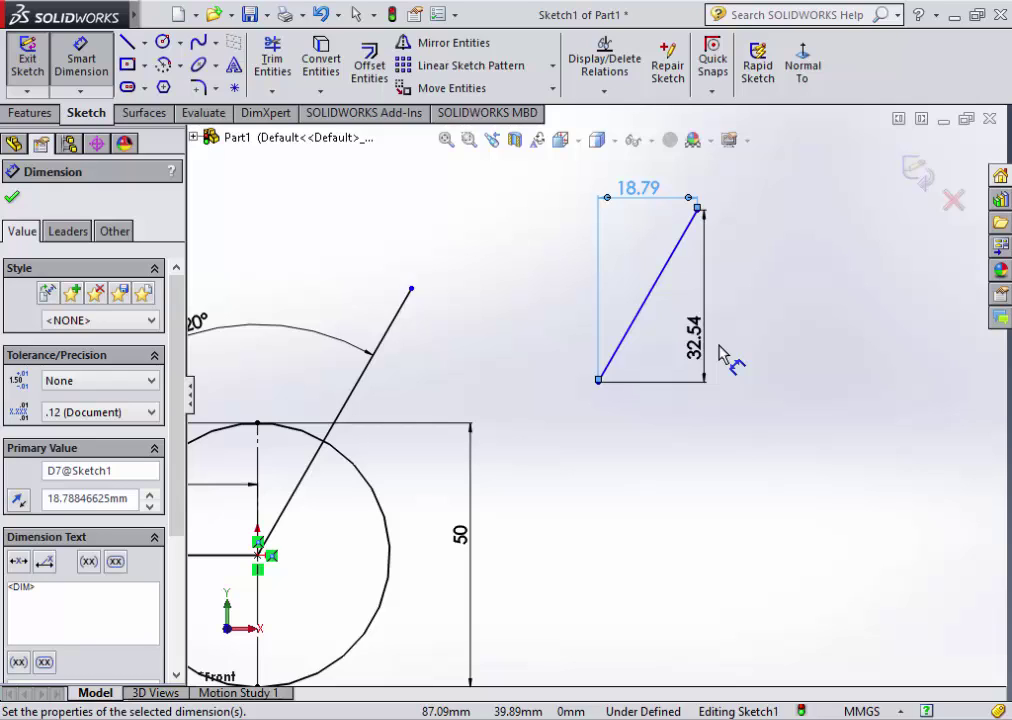
key("Escape")
- Delete the 122.10 line, the short slanted line and the 120° line, including their dimensions
scroll(461, 467, "down", 3)
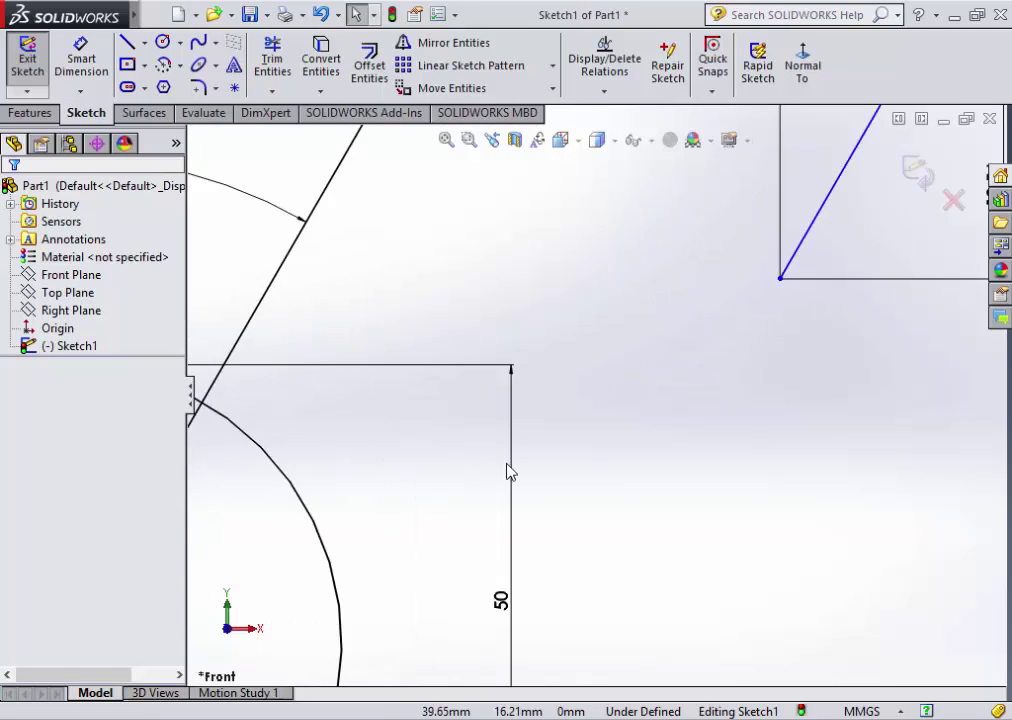
scroll(508, 471, "up", 4)
scroll(527, 502, "up", 2)
scroll(463, 372, "down", 1)
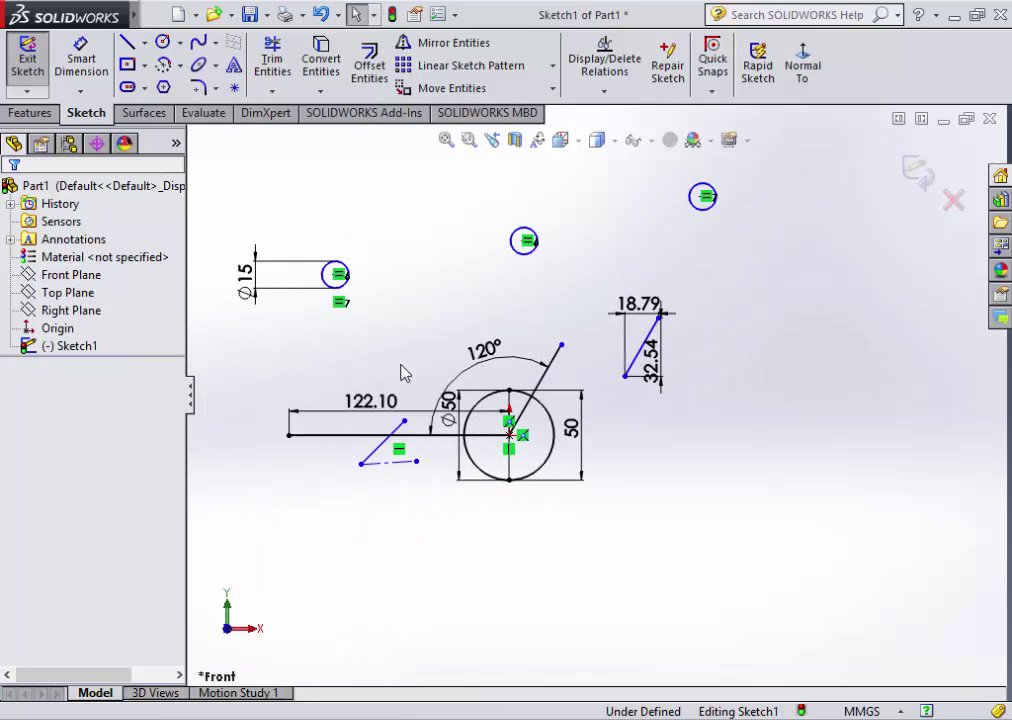
left_click_drag(397, 362, 298, 552)
key("Delete")
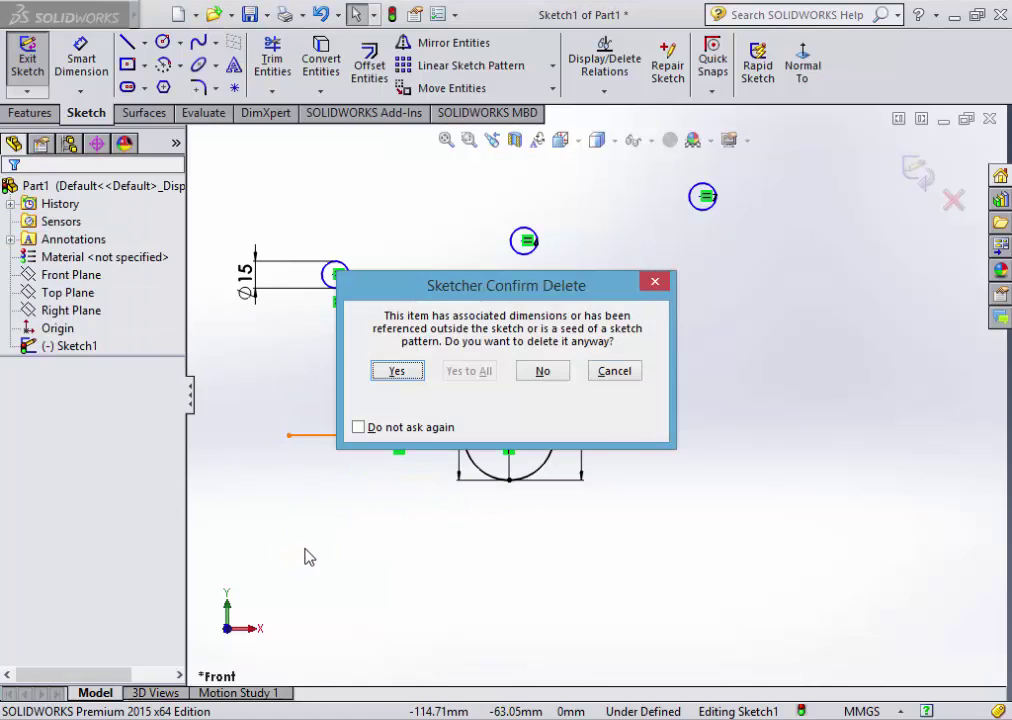
key("Return")
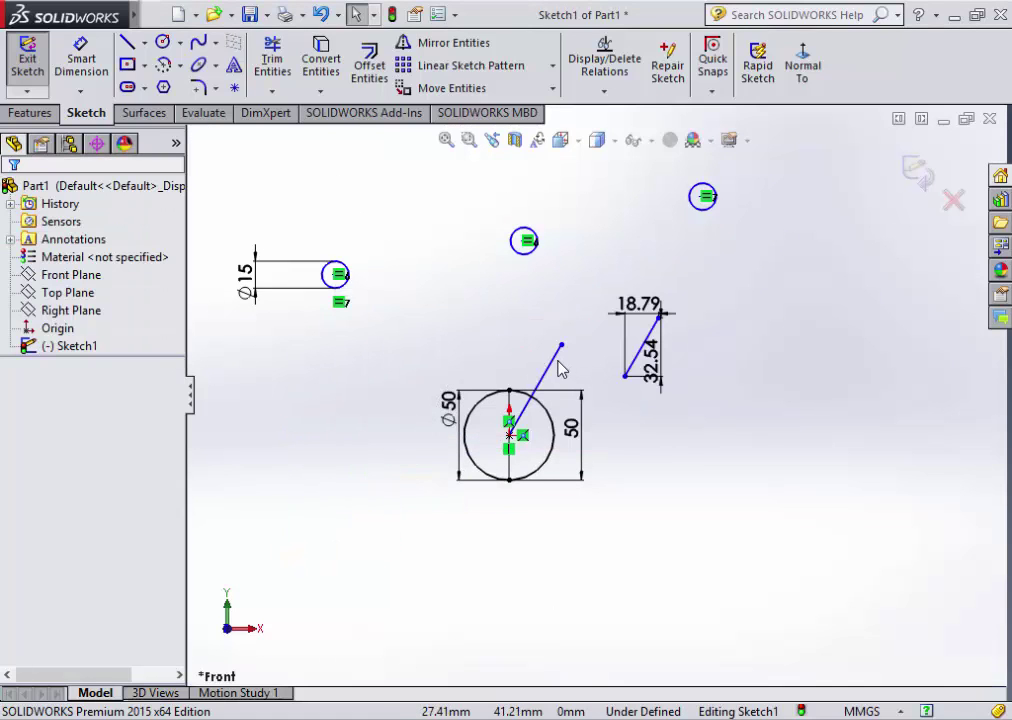
left_click(553, 359)
key("Delete")
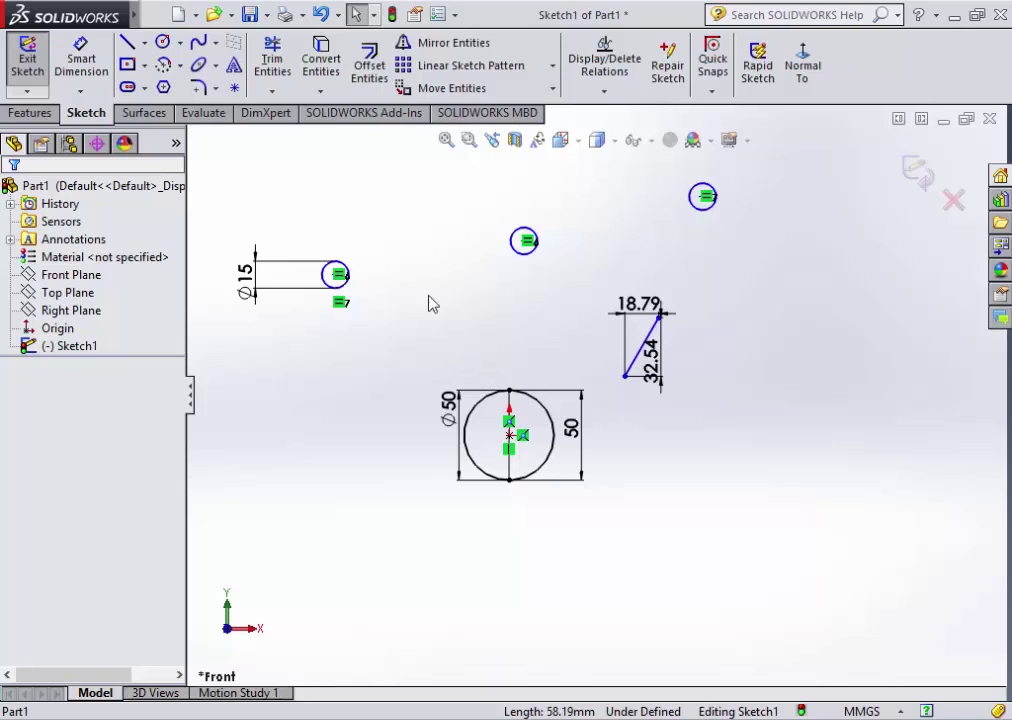
left_click(253, 292)
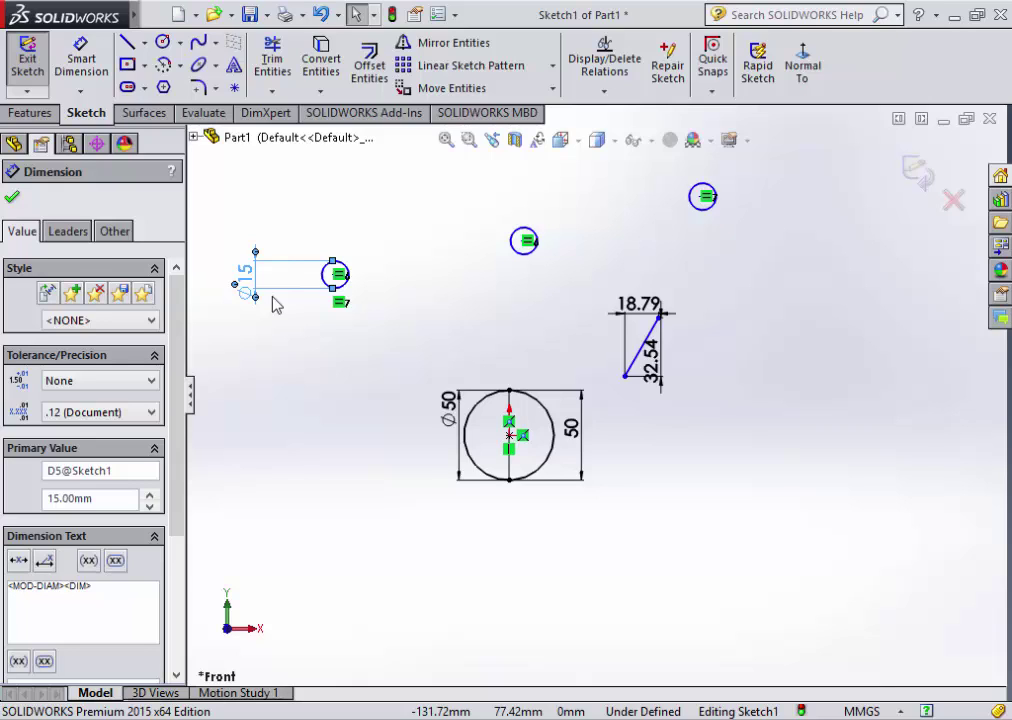
- Add a driven Ø15 diameter dimension to the middle small circle
key("Escape")
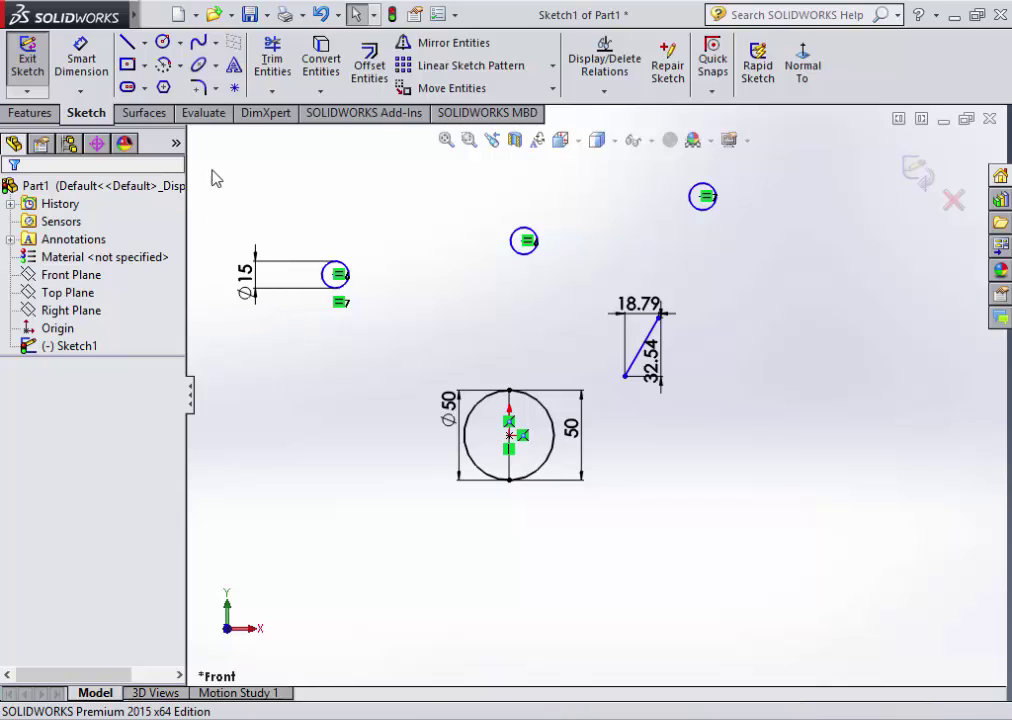
left_click(81, 60)
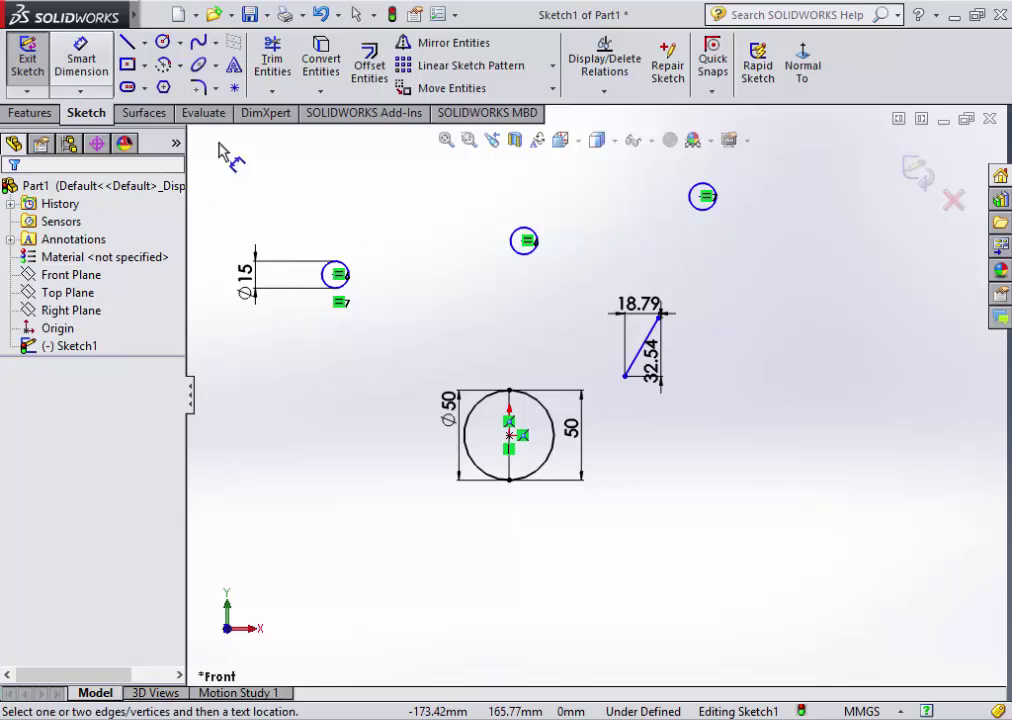
left_click(531, 251)
left_click(585, 275)
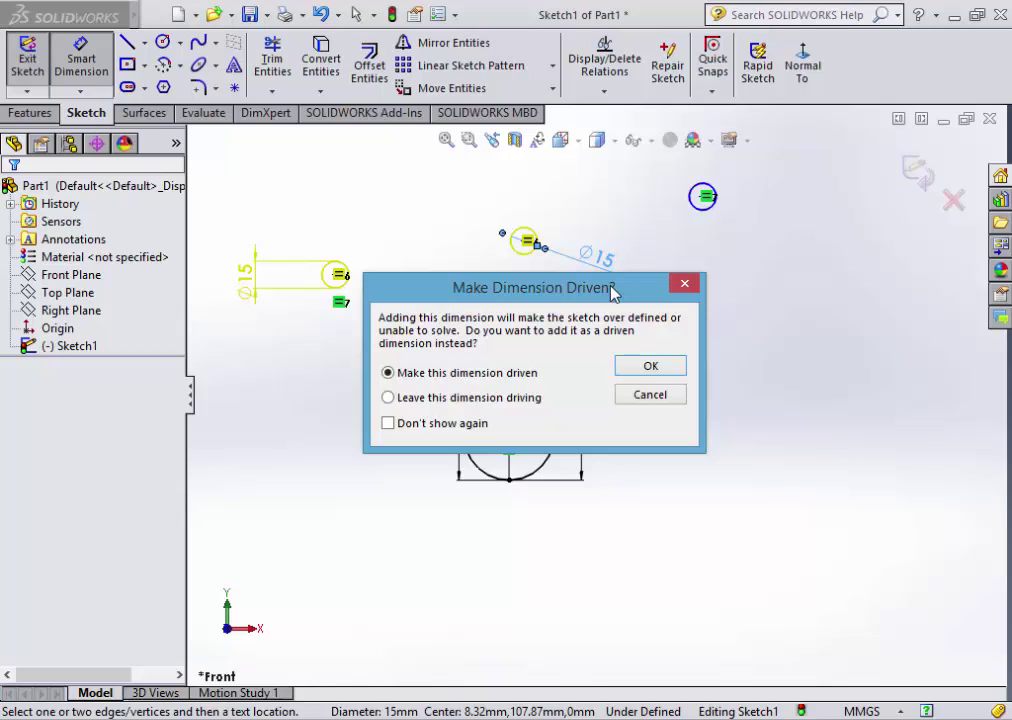
left_click(651, 365)
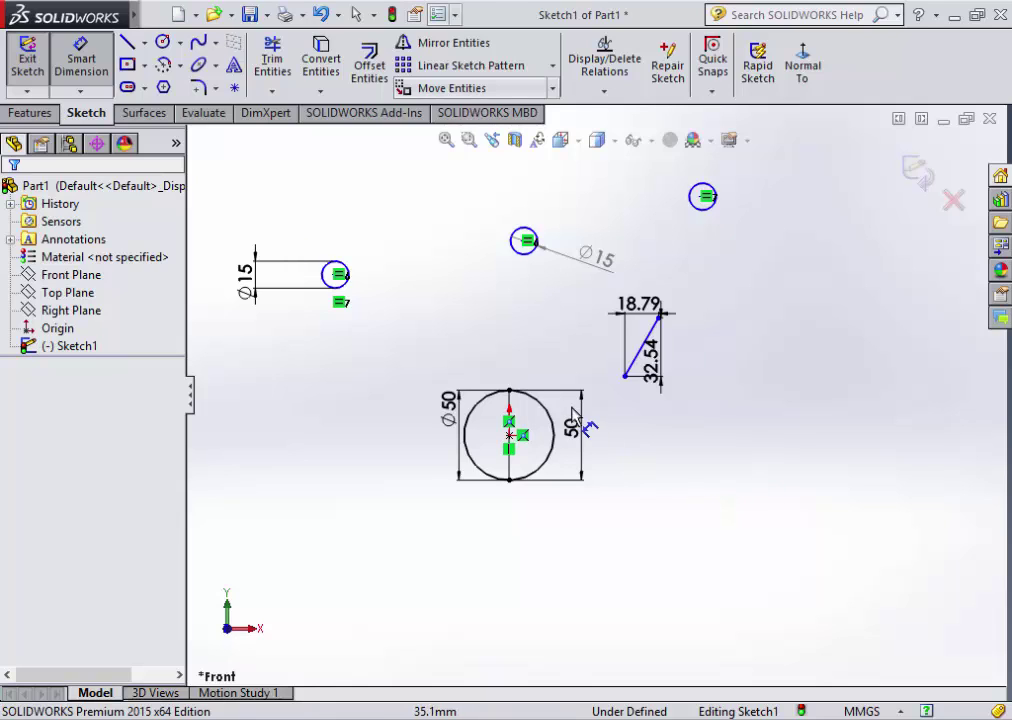
scroll(592, 390, "up", 2)
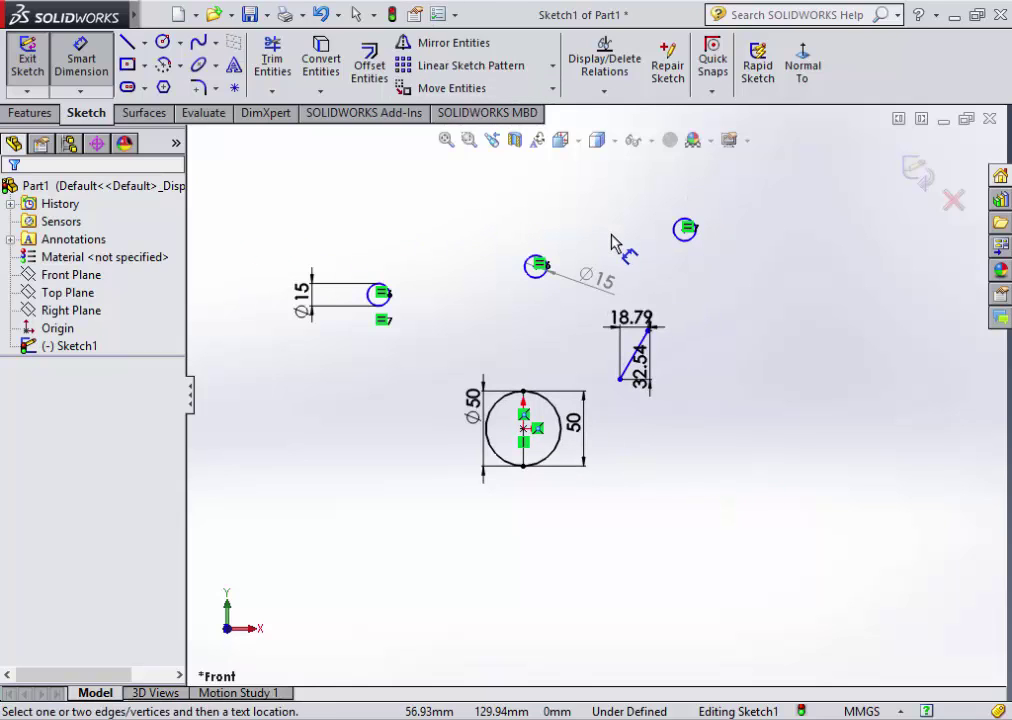
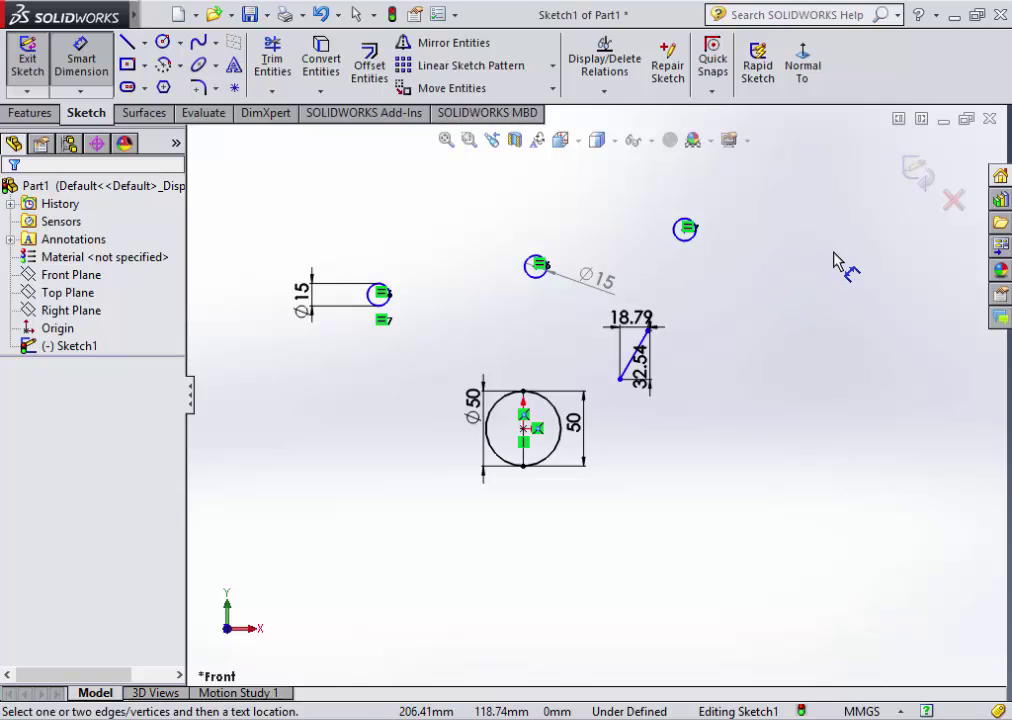
- Delete all the old dimensioned entities from the sketch
key("Escape")
left_click_drag(766, 203, 185, 608)
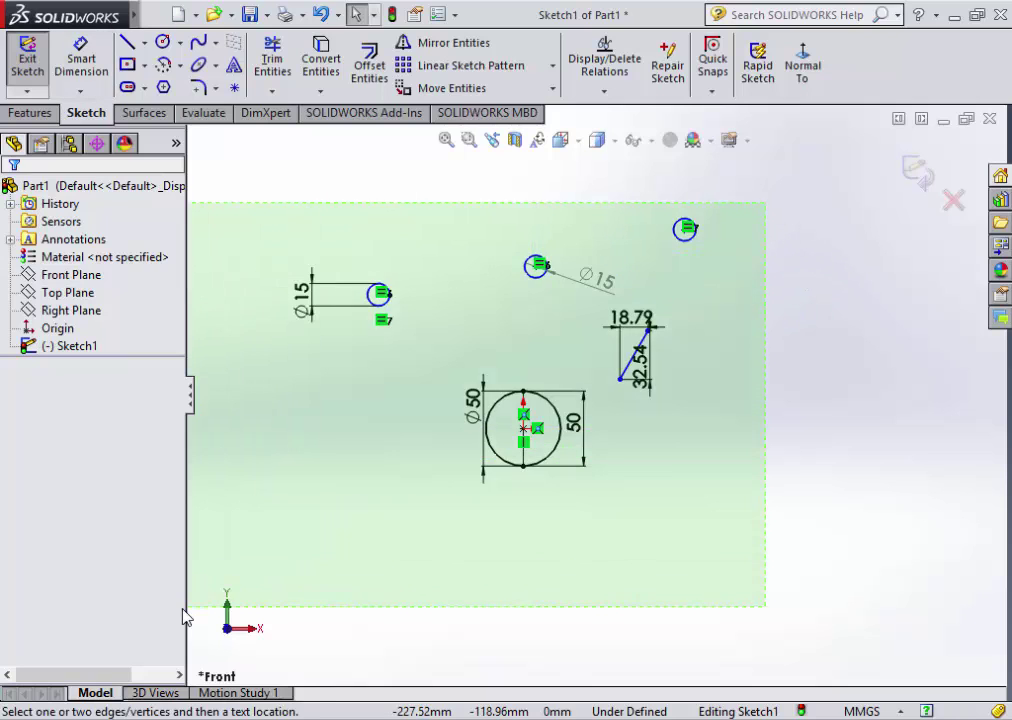
key("Delete")
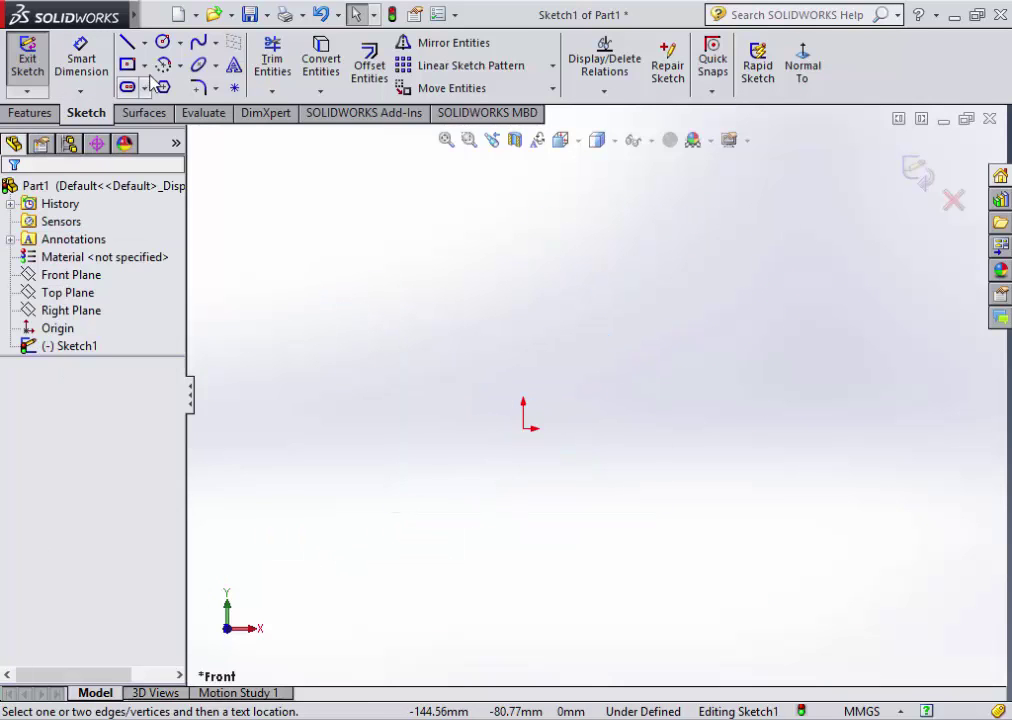
- Draw a small circle on the left and a larger circle to its right
left_click(162, 42)
left_click(373, 302)
left_click(413, 300)
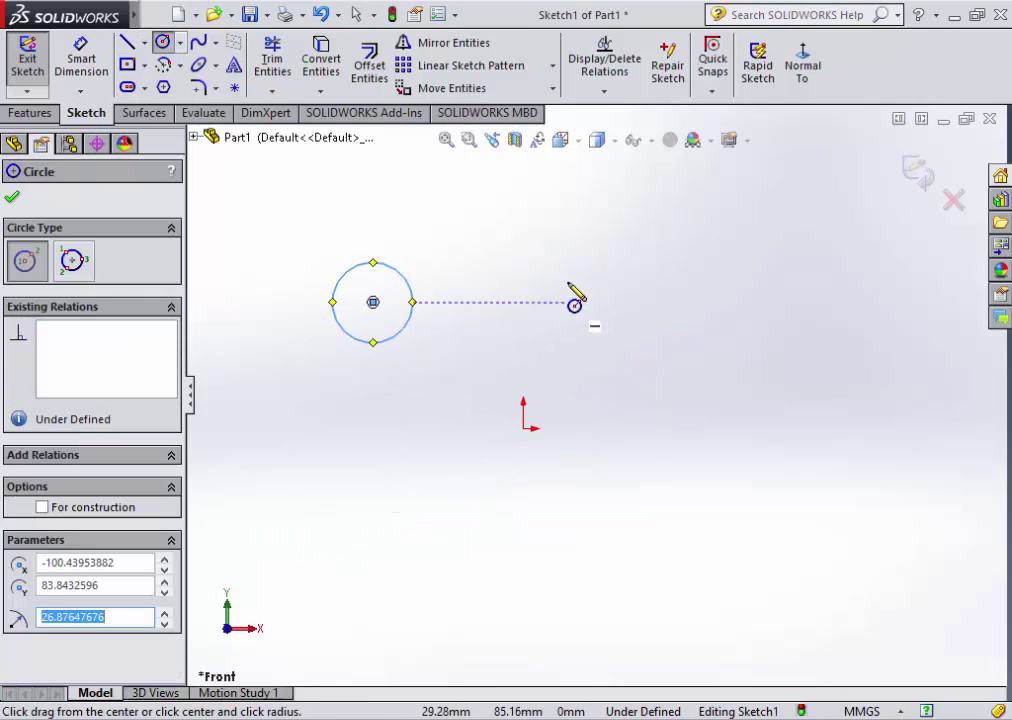
left_click(567, 301)
left_click(613, 240)
key("Escape")
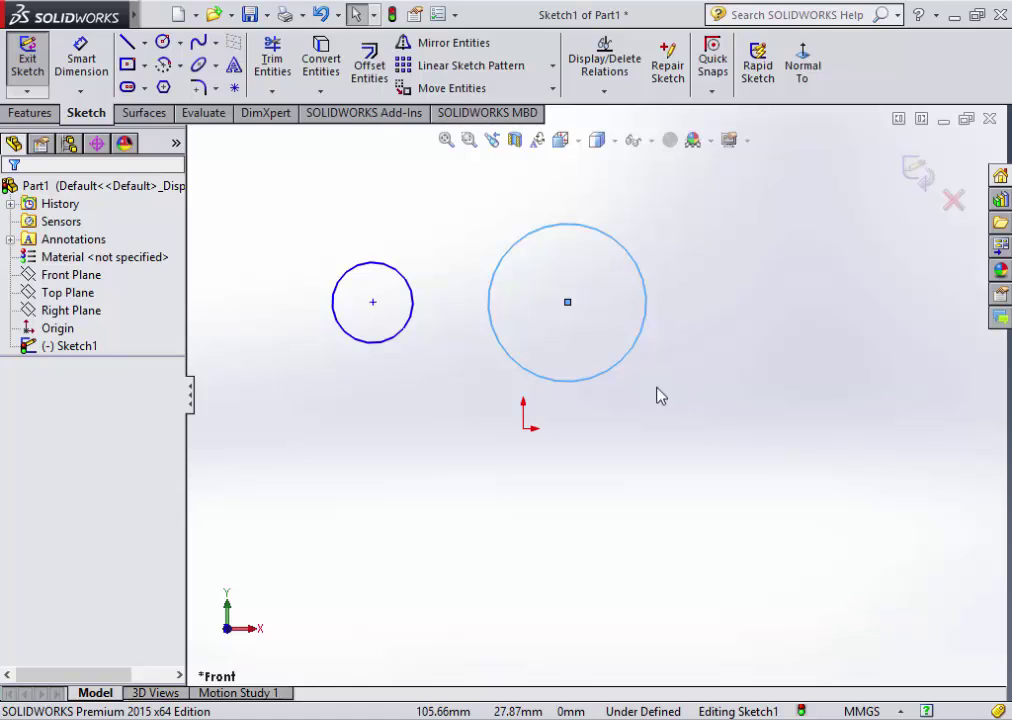
key("Escape")
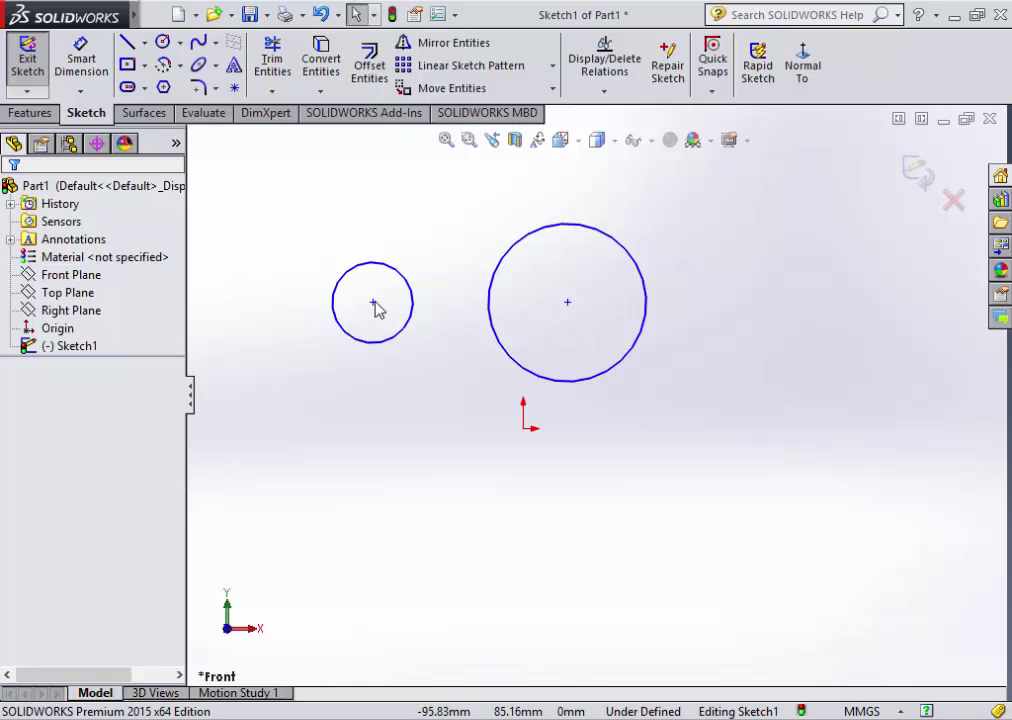
- Move the small circle next to the large one, then select both circles together
left_click_drag(373, 303, 569, 307)
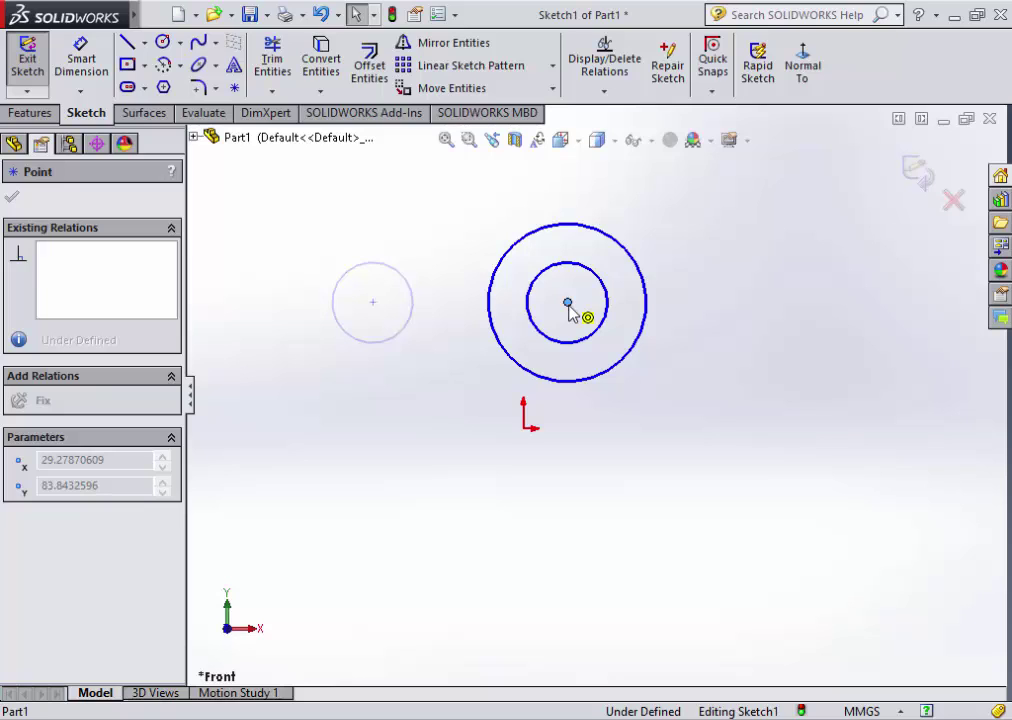
left_click_drag(567, 303, 415, 302)
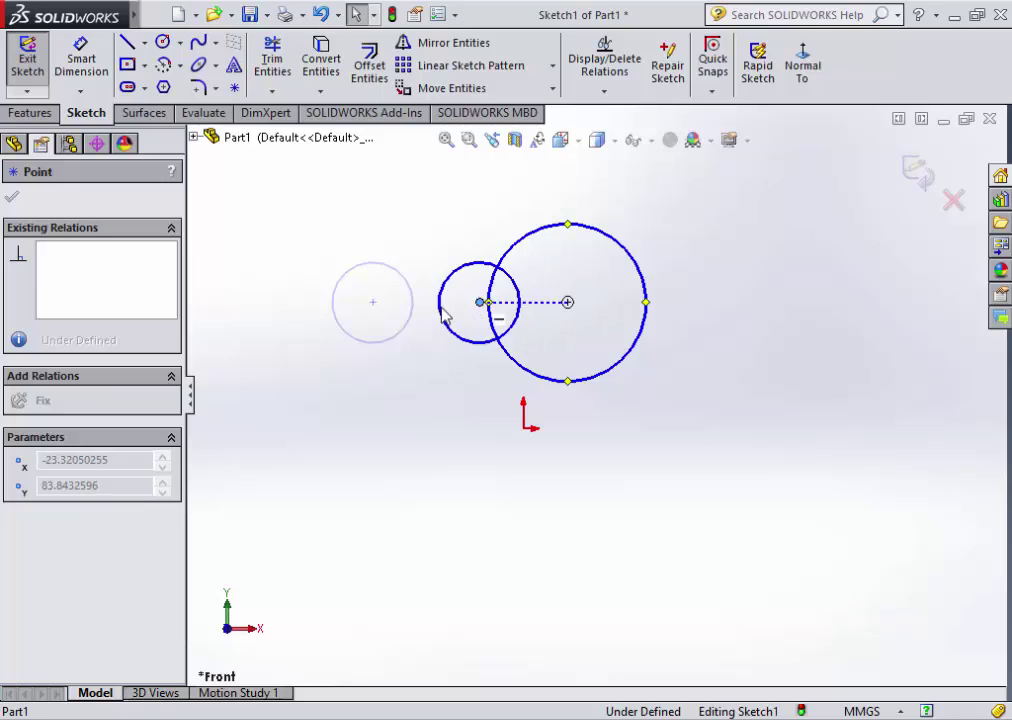
left_click(386, 338)
key("Escape")
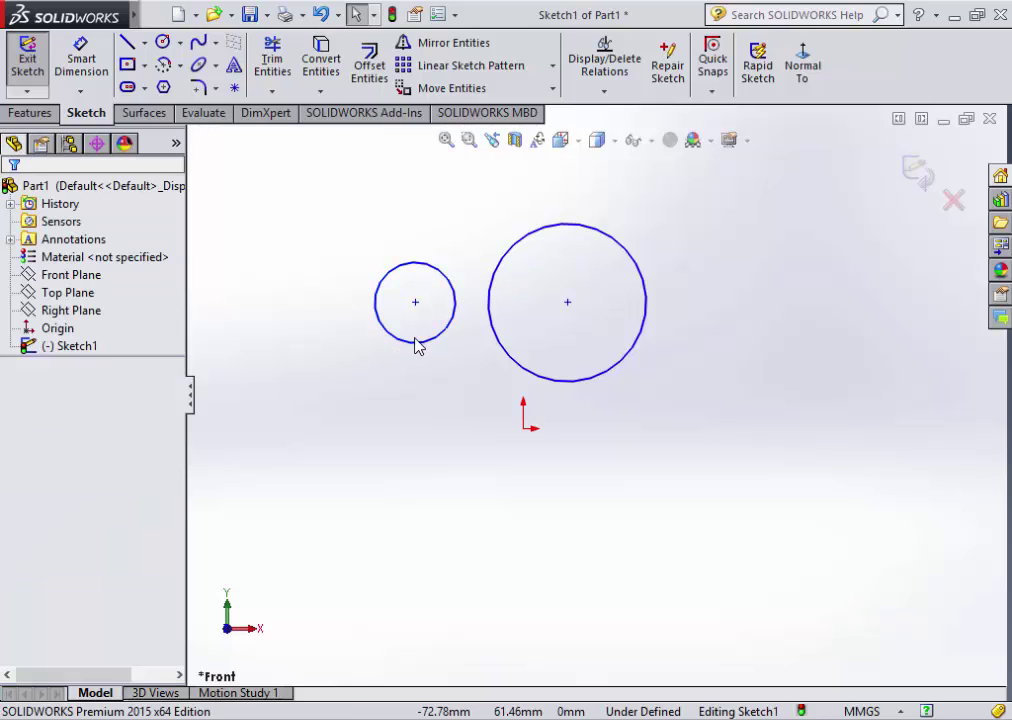
left_click(418, 343)
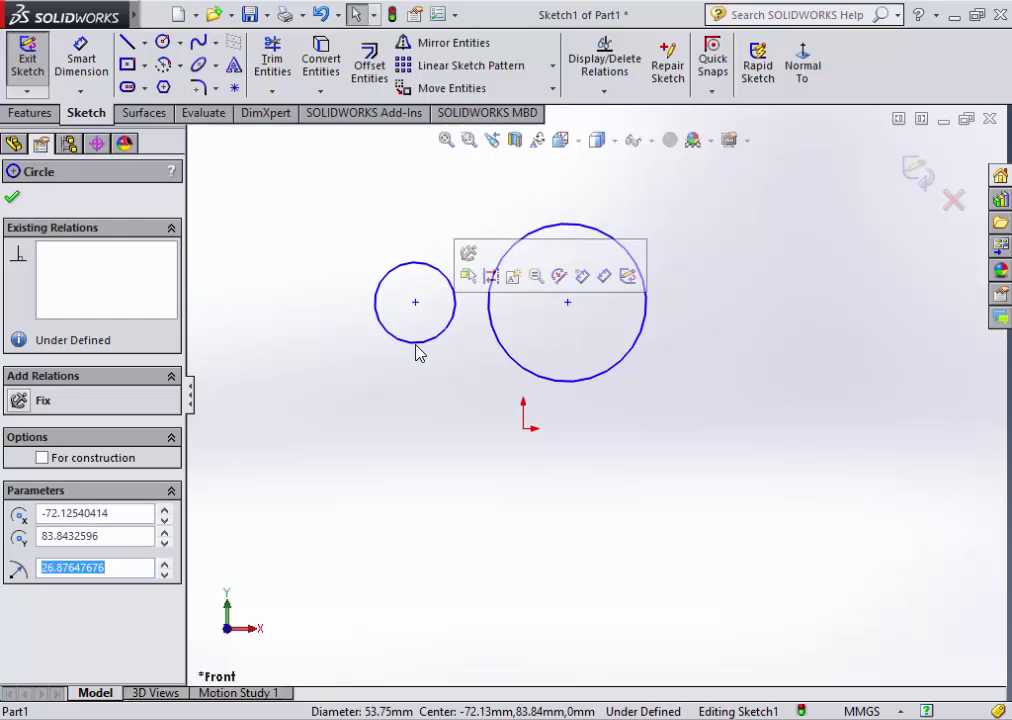
left_click(500, 343, "ctrl")
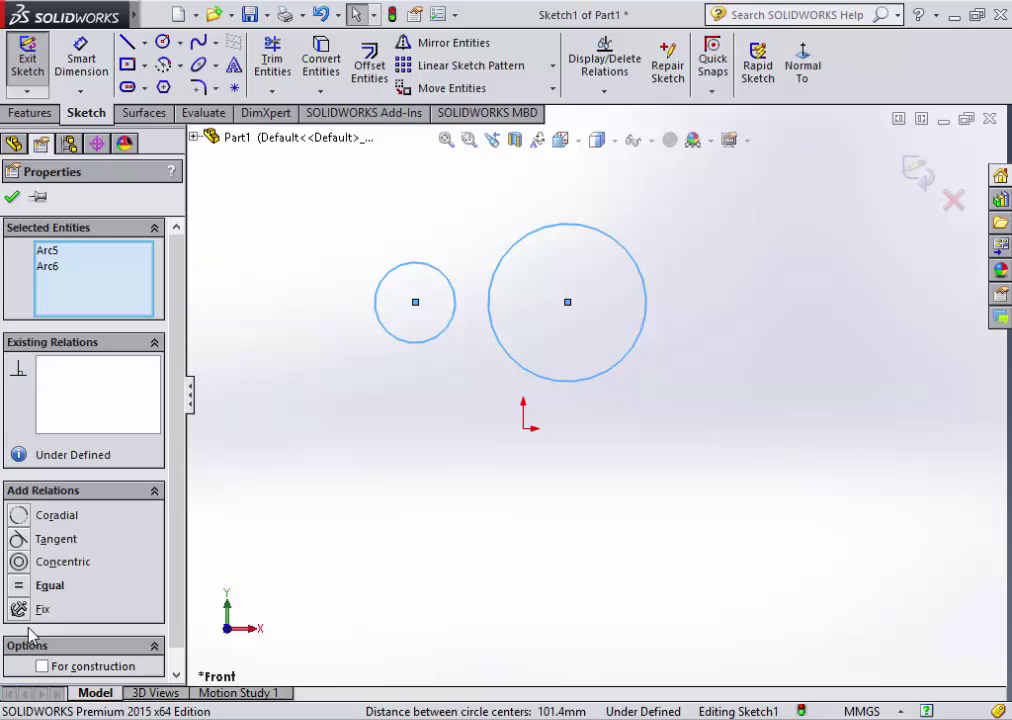
- Fix the large circle's centre point in place, discarding an initial concentric relation
left_click(19, 563)
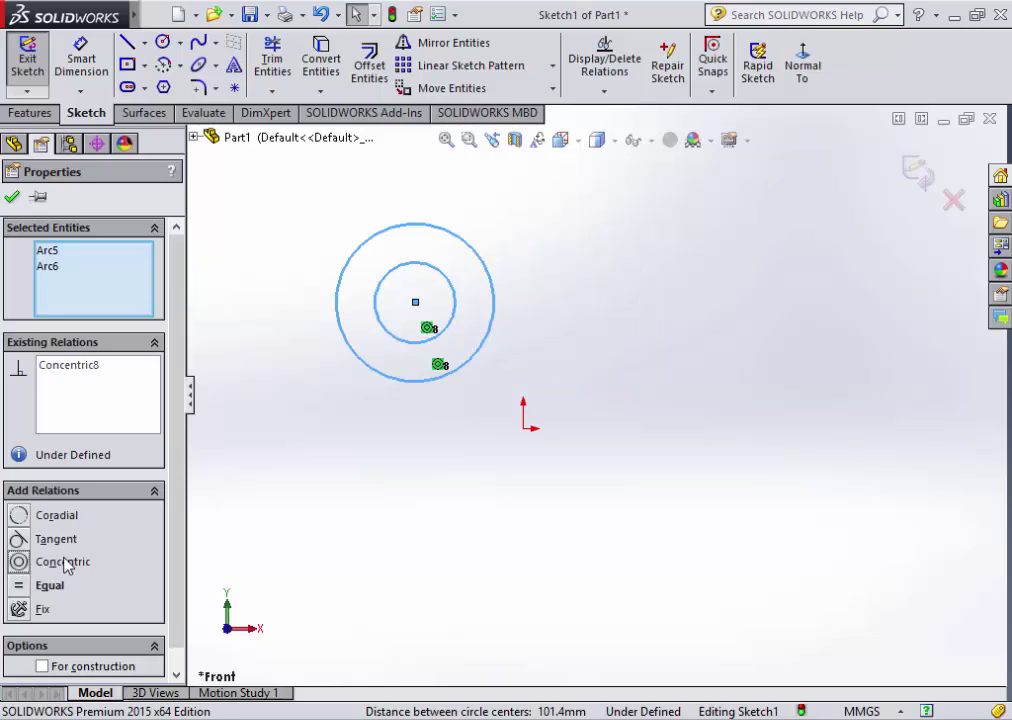
key("ctrl+z")
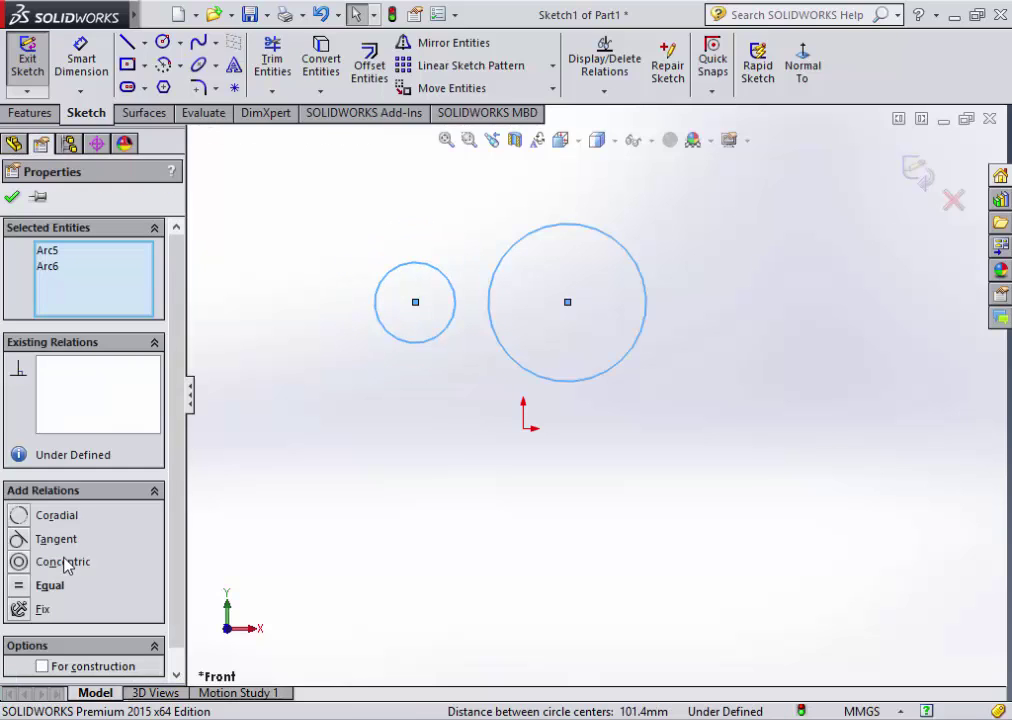
left_click(402, 497)
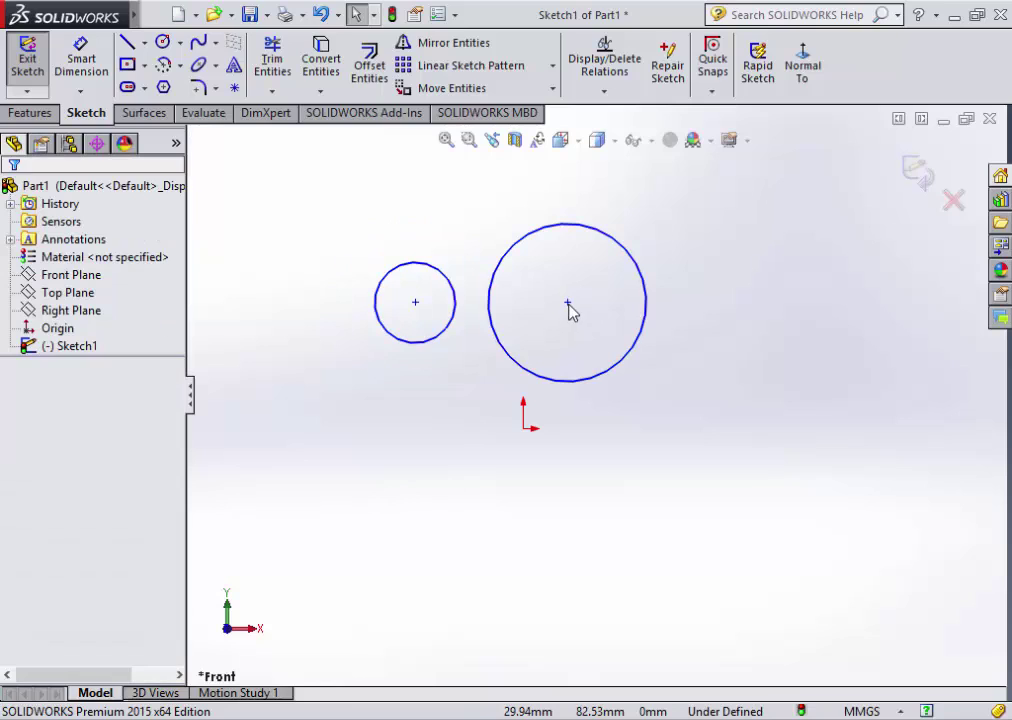
left_click(567, 302)
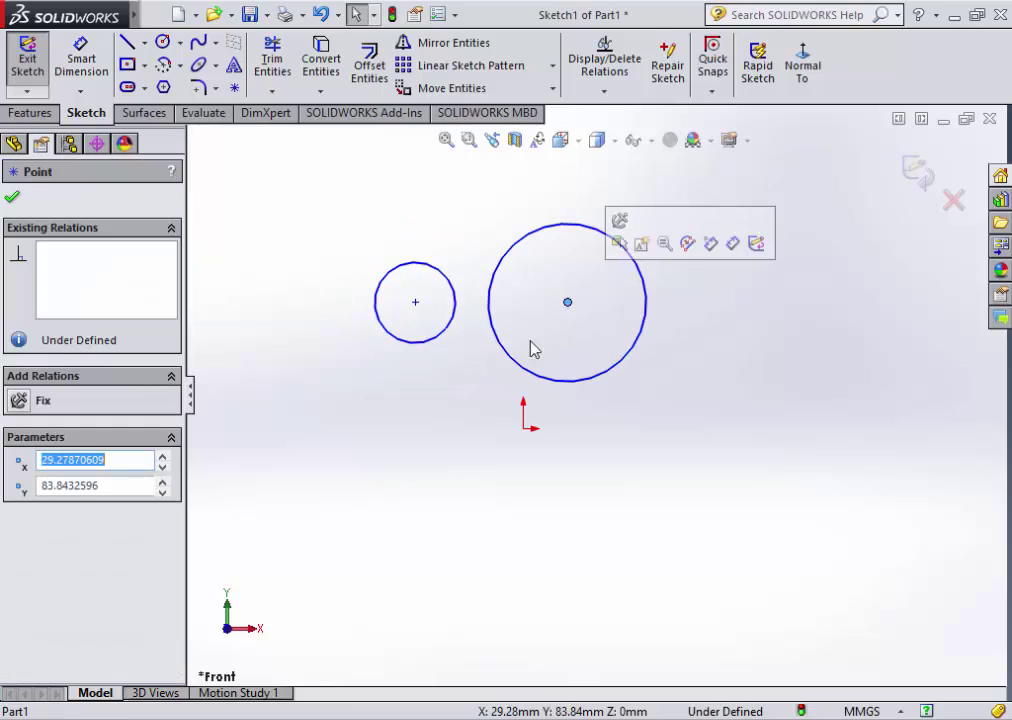
left_click(19, 402)
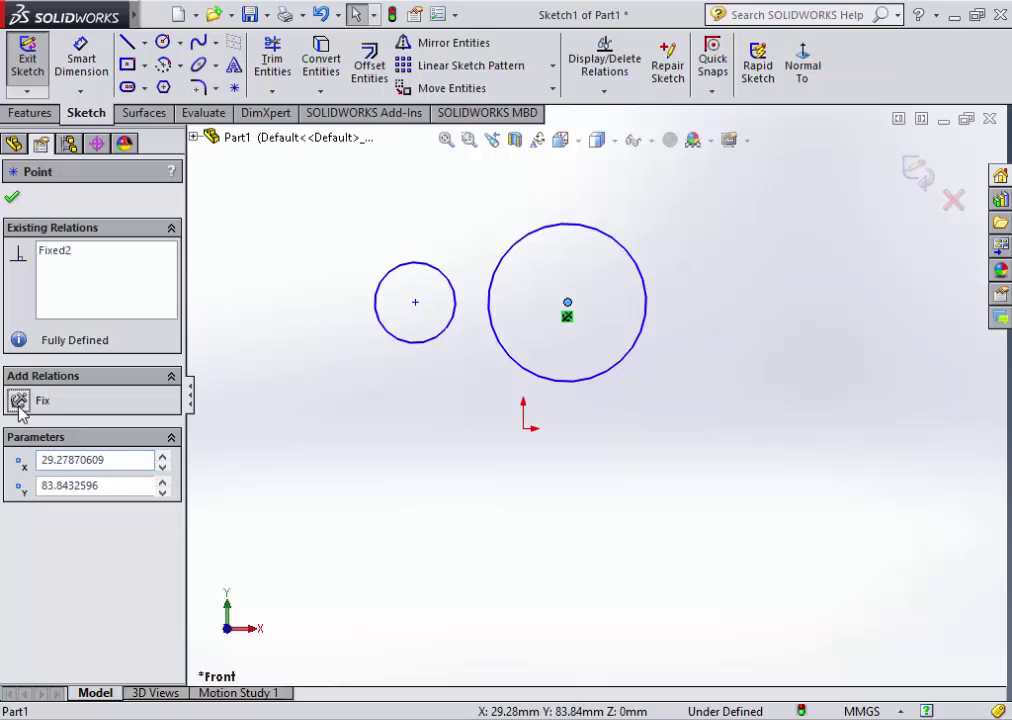
left_click(17, 198)
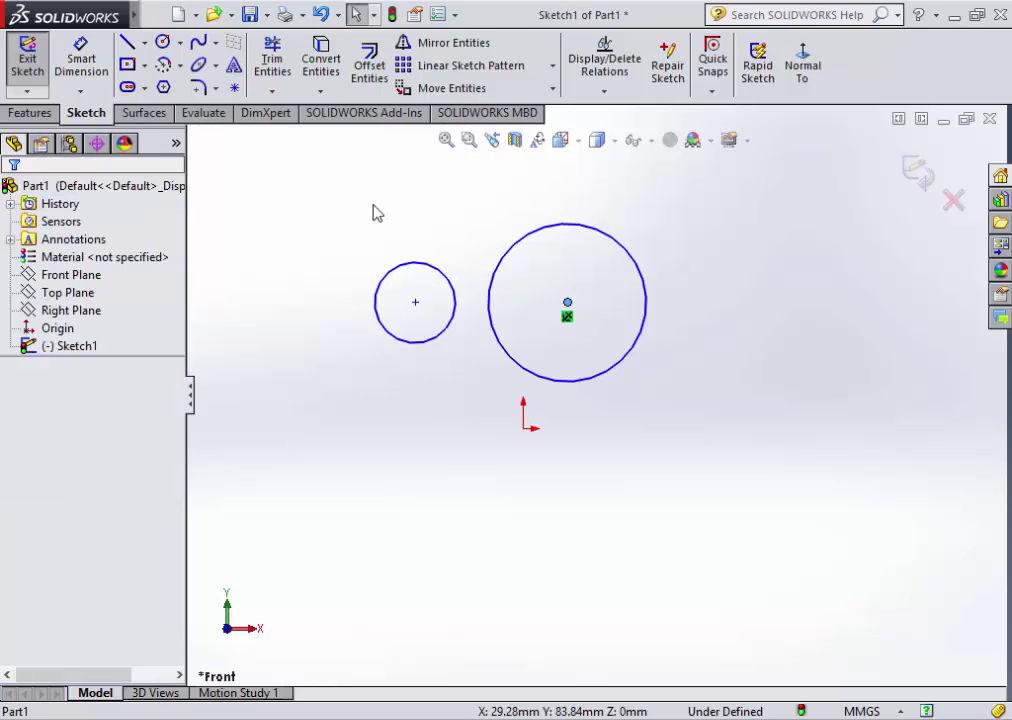
- Make both circles concentric, try and undo an equal relation, then delete both circles
left_click(457, 297)
left_click(490, 290, "ctrl")
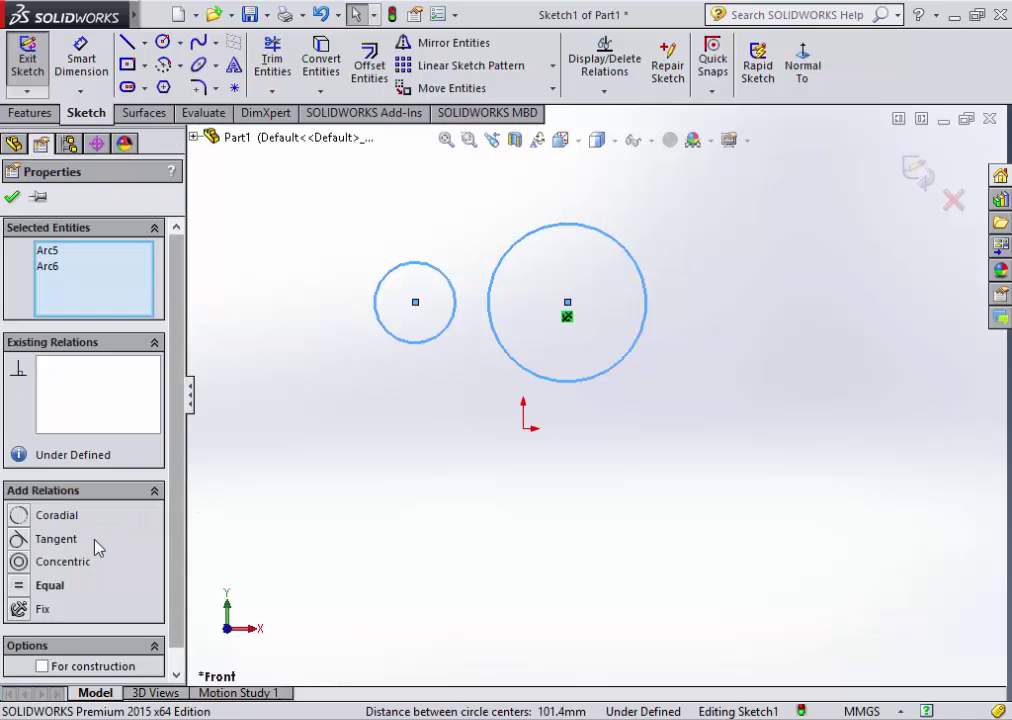
left_click(36, 562)
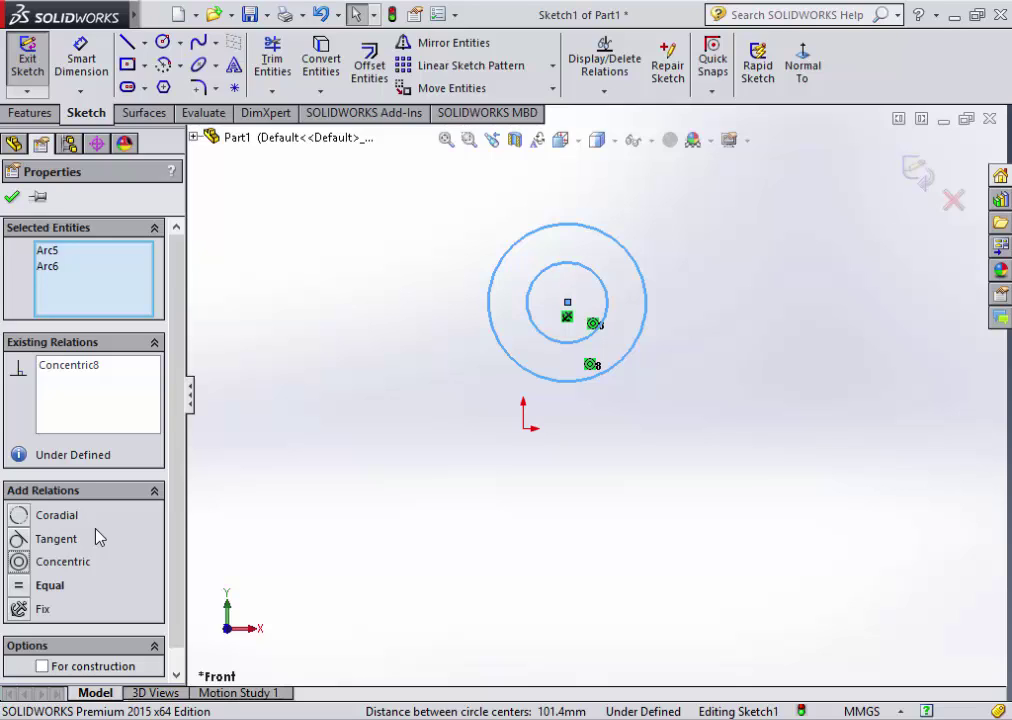
left_click(18, 585)
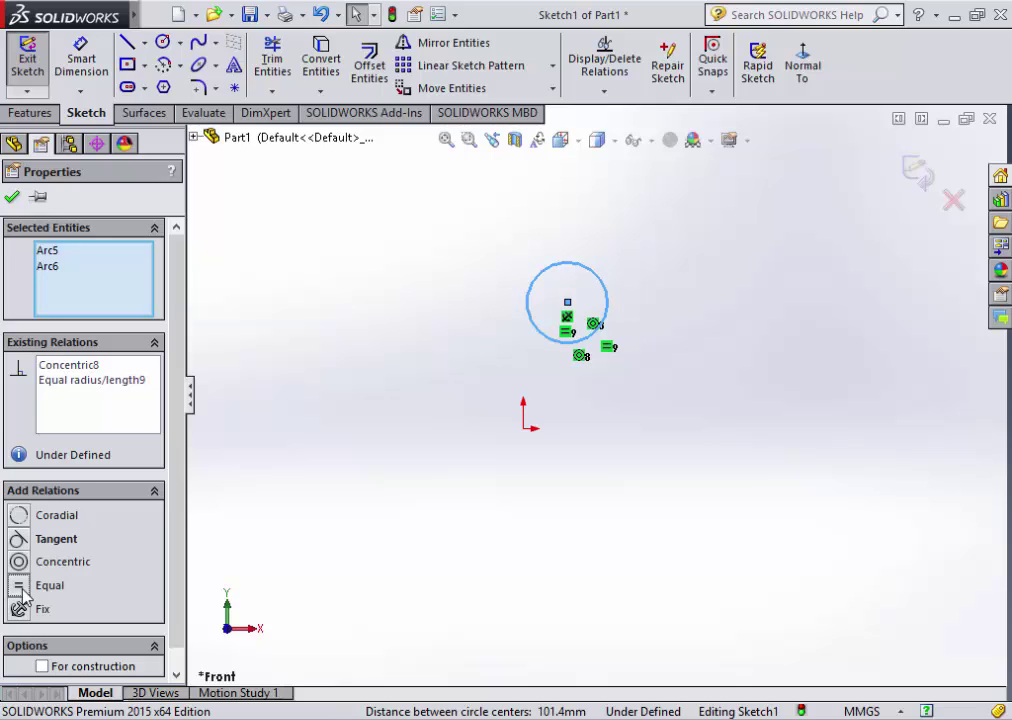
key("ctrl+z")
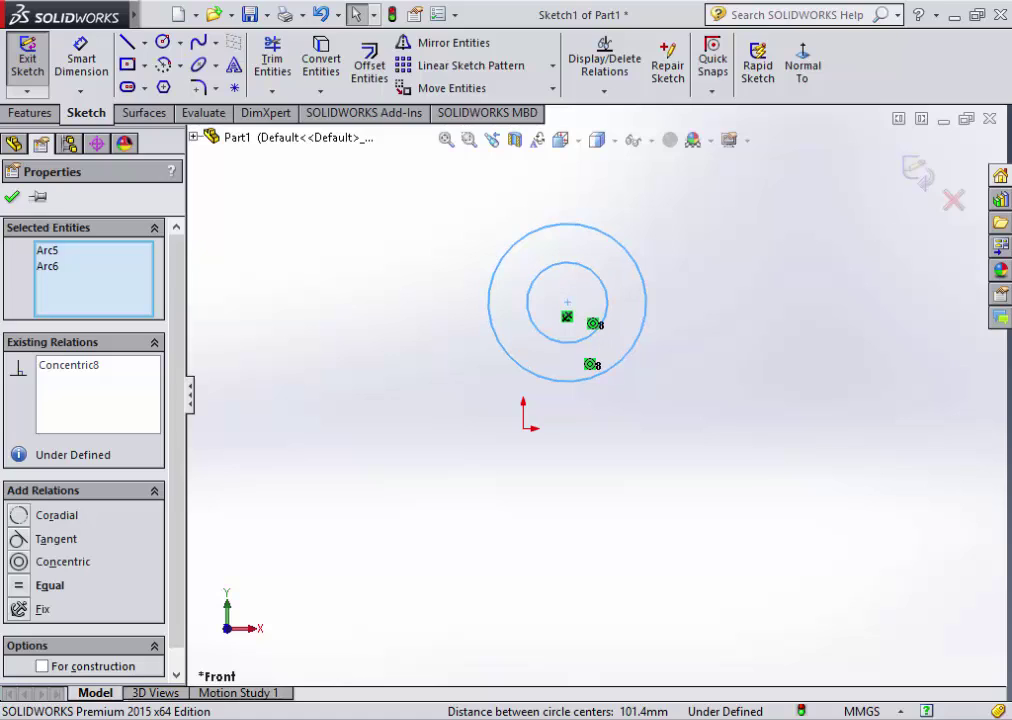
key("Delete")
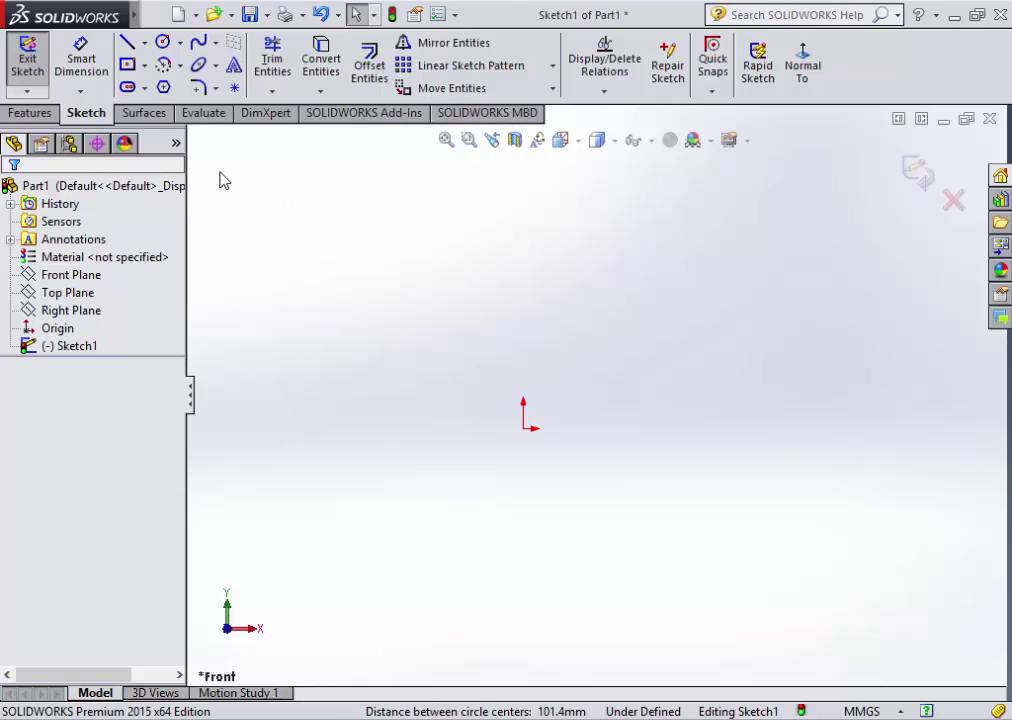
- Draw a corner rectangle from the origin up to the right
left_click(143, 65)
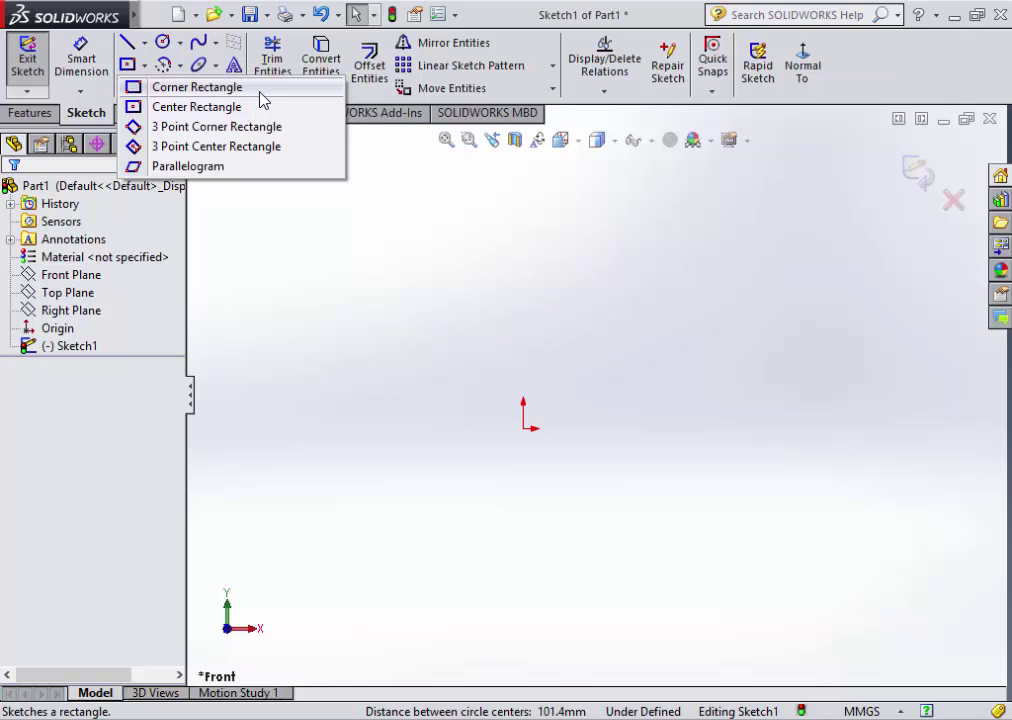
left_click(145, 68)
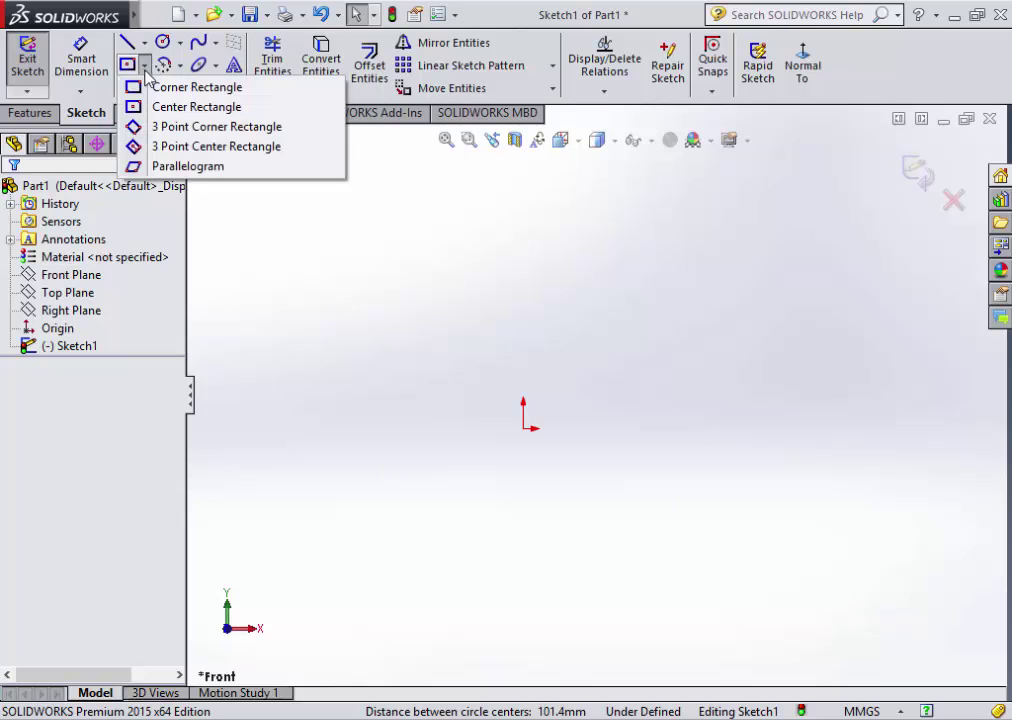
left_click(190, 87)
left_click(523, 428)
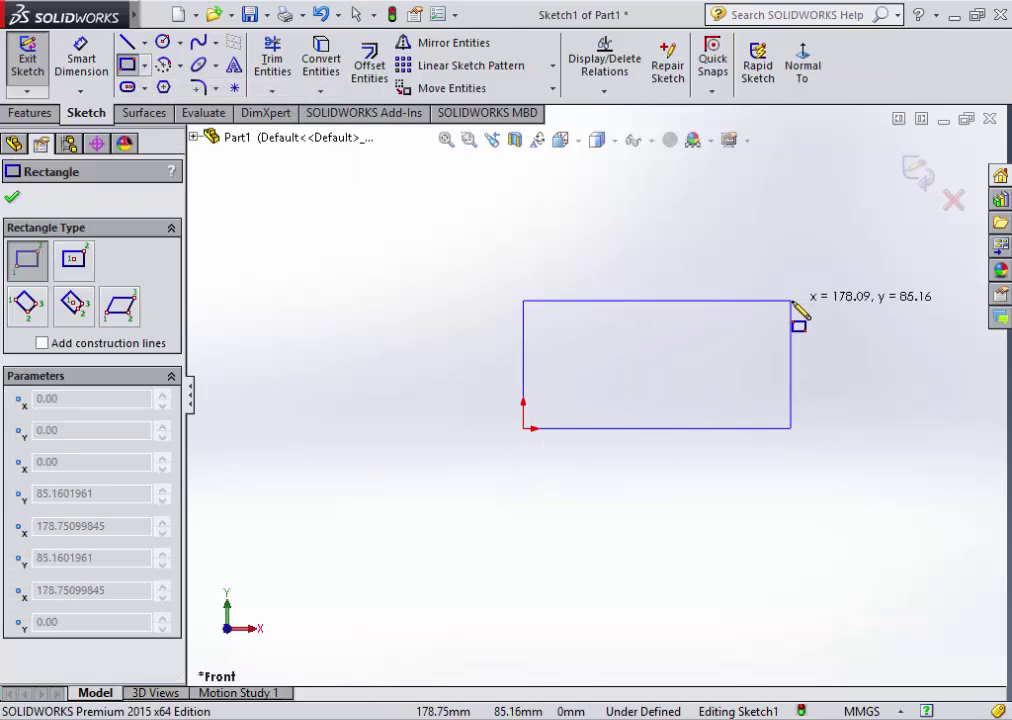
left_click(791, 301)
right_click(653, 288)
left_click(662, 290)
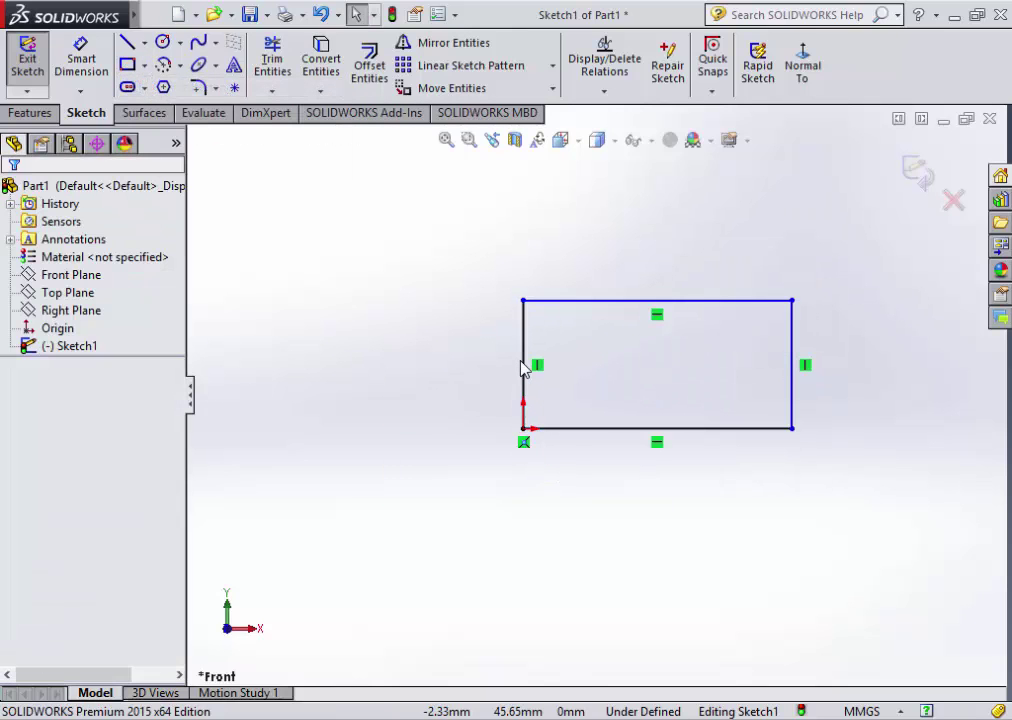
- Draw a center rectangle centred on the origin, overlapping the first rectangle
left_click(145, 65)
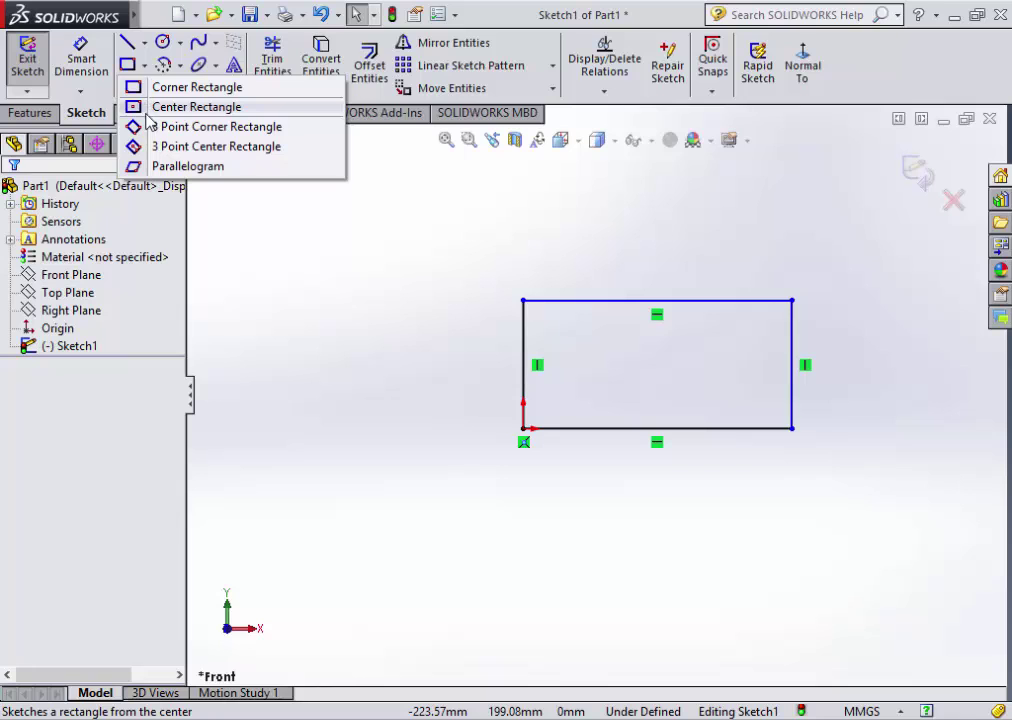
left_click(157, 108)
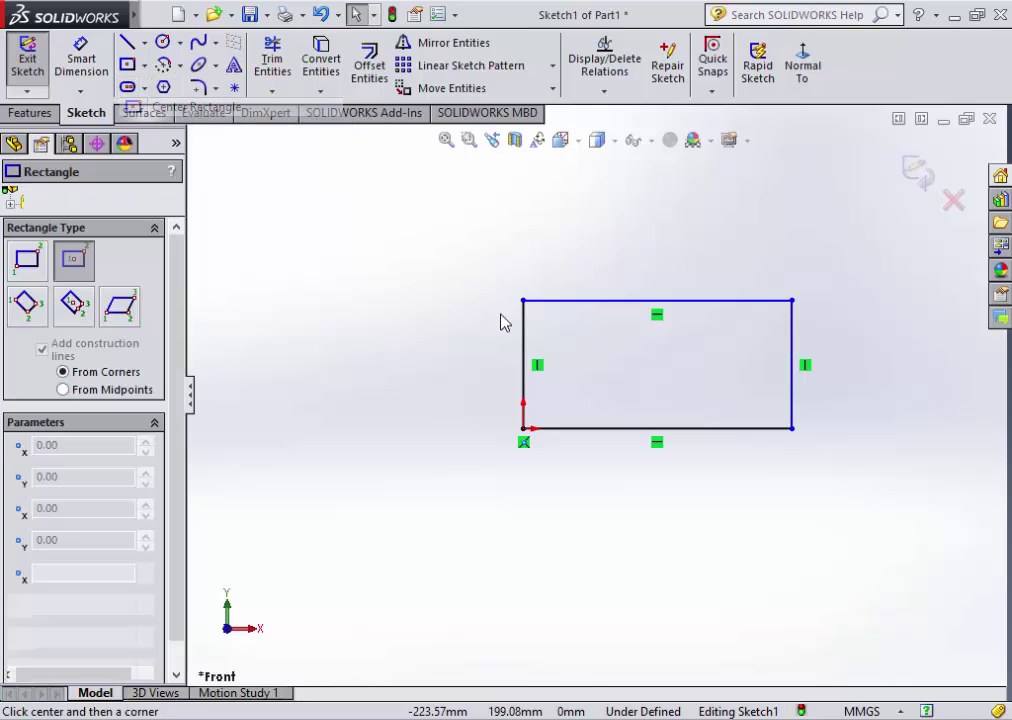
left_click(523, 428)
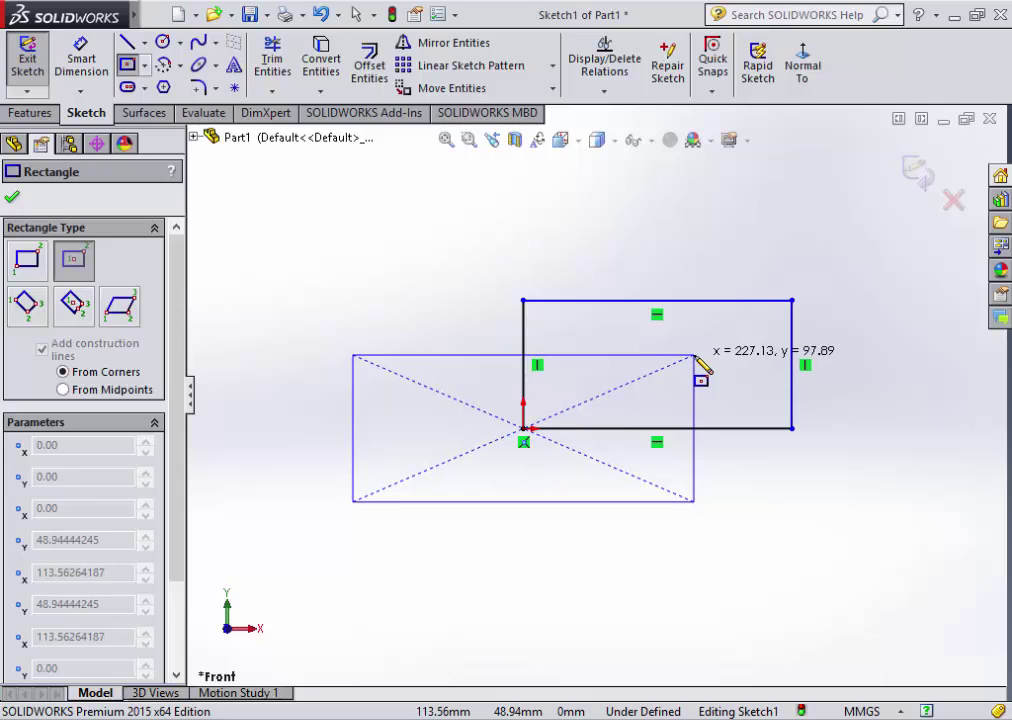
left_click(696, 355)
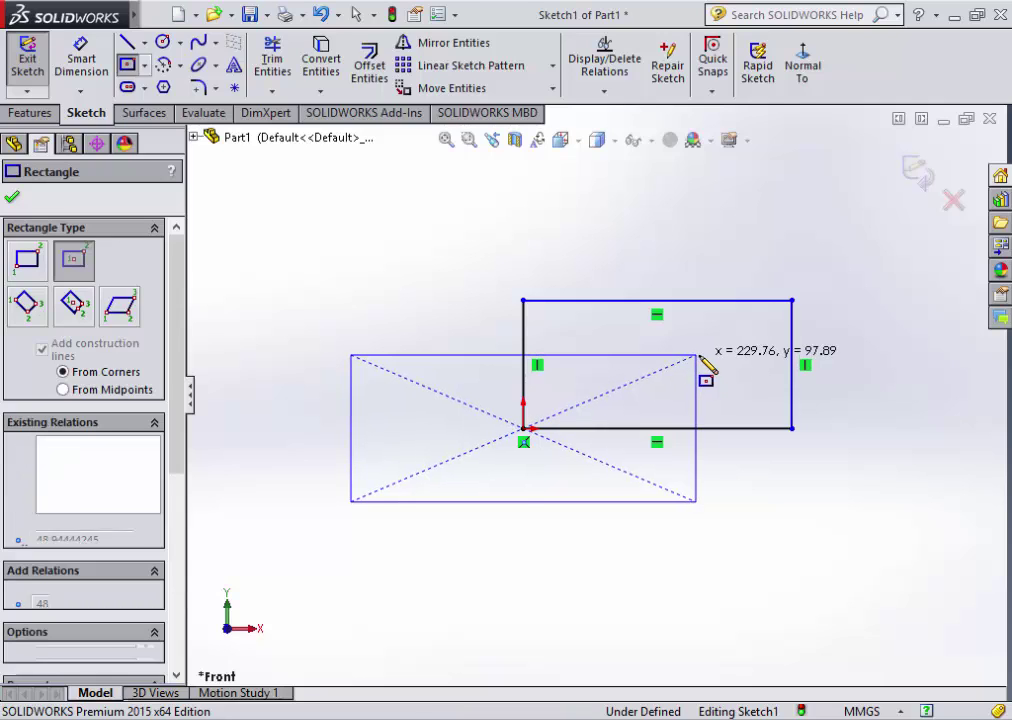
left_click(145, 65)
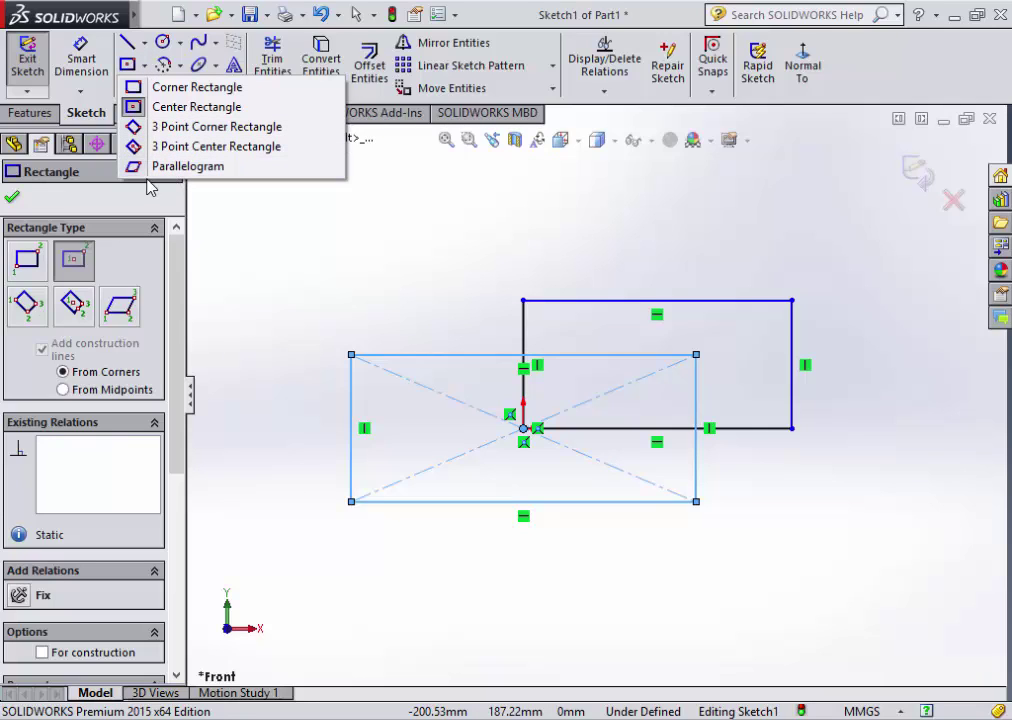
left_click(222, 165)
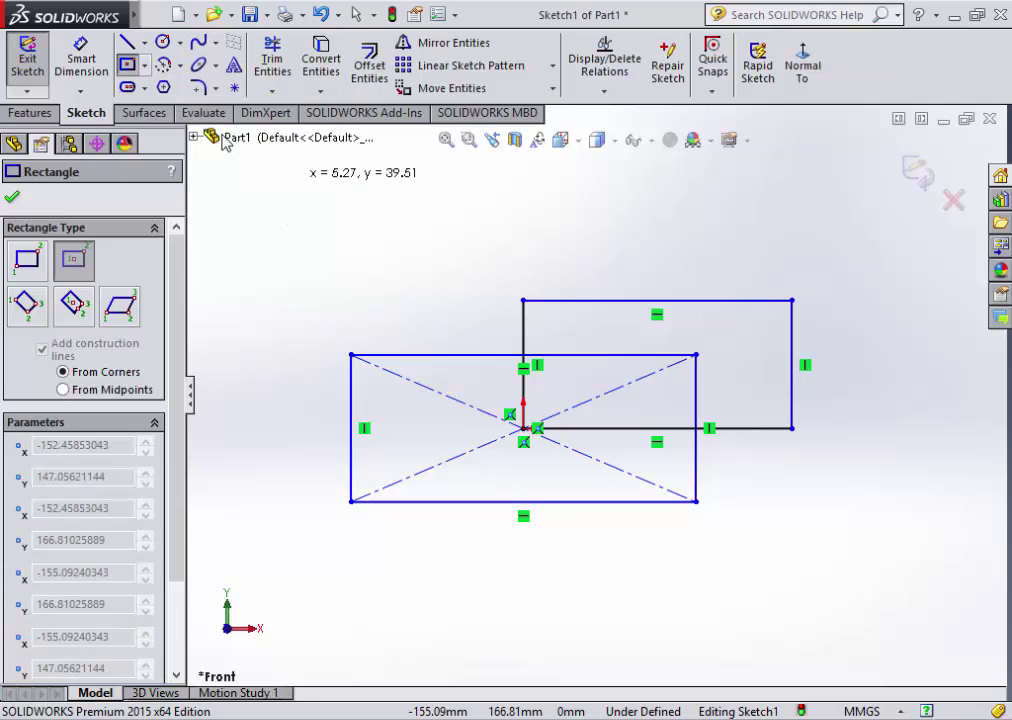
left_click(146, 88)
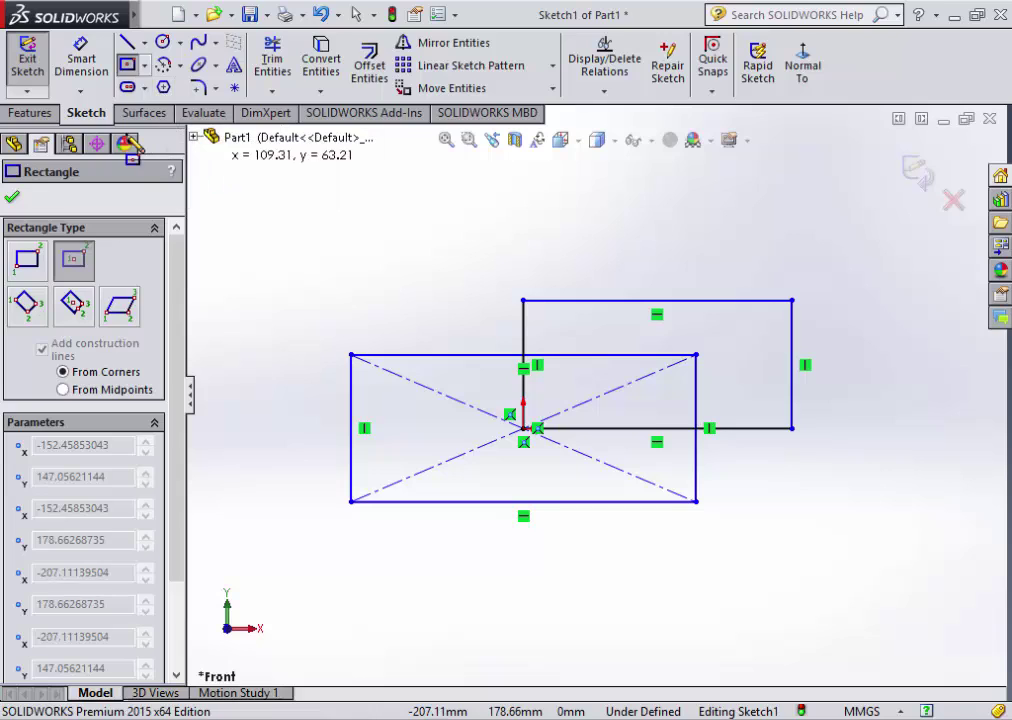
left_click(146, 88)
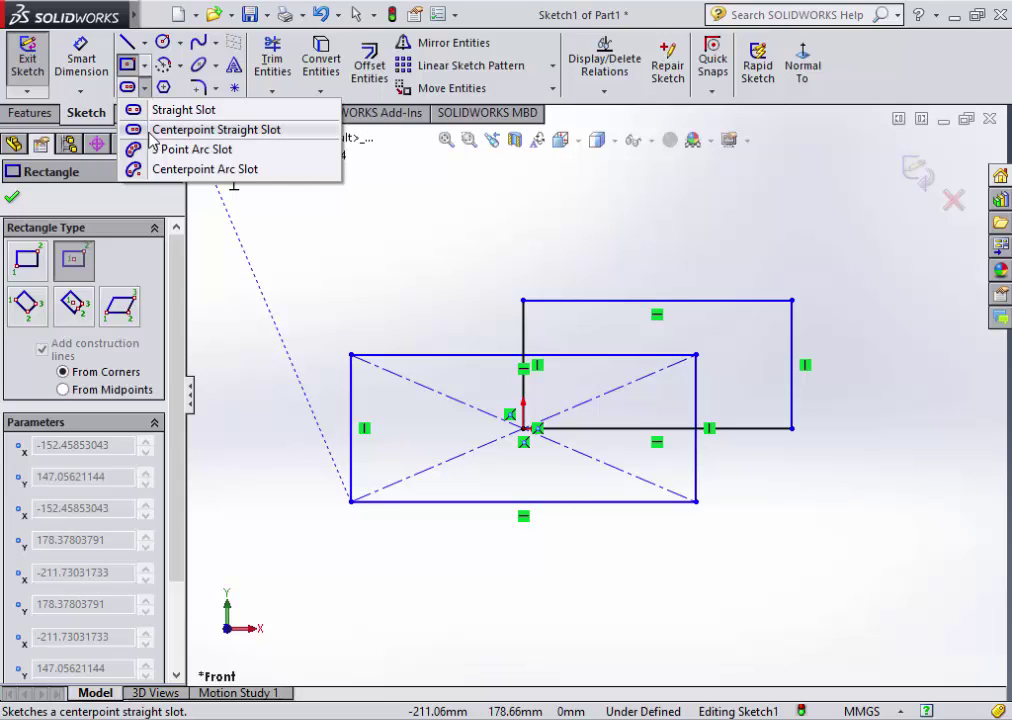
- Draw a straight slot above the rectangles
left_click(200, 130)
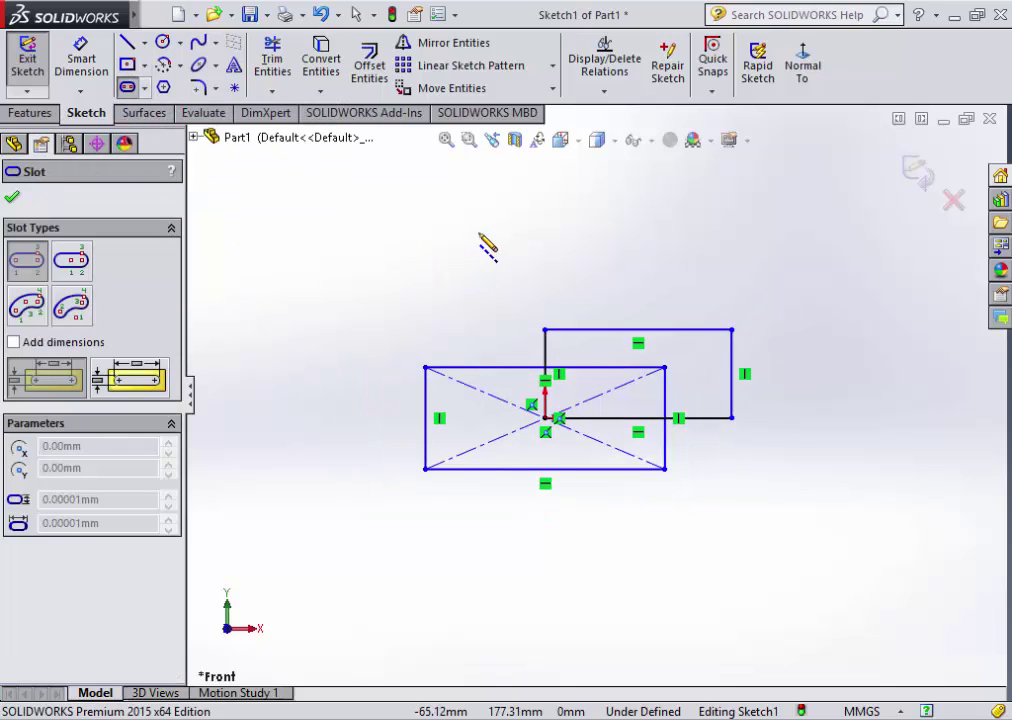
left_click(479, 231)
left_click(681, 231)
left_click(723, 221)
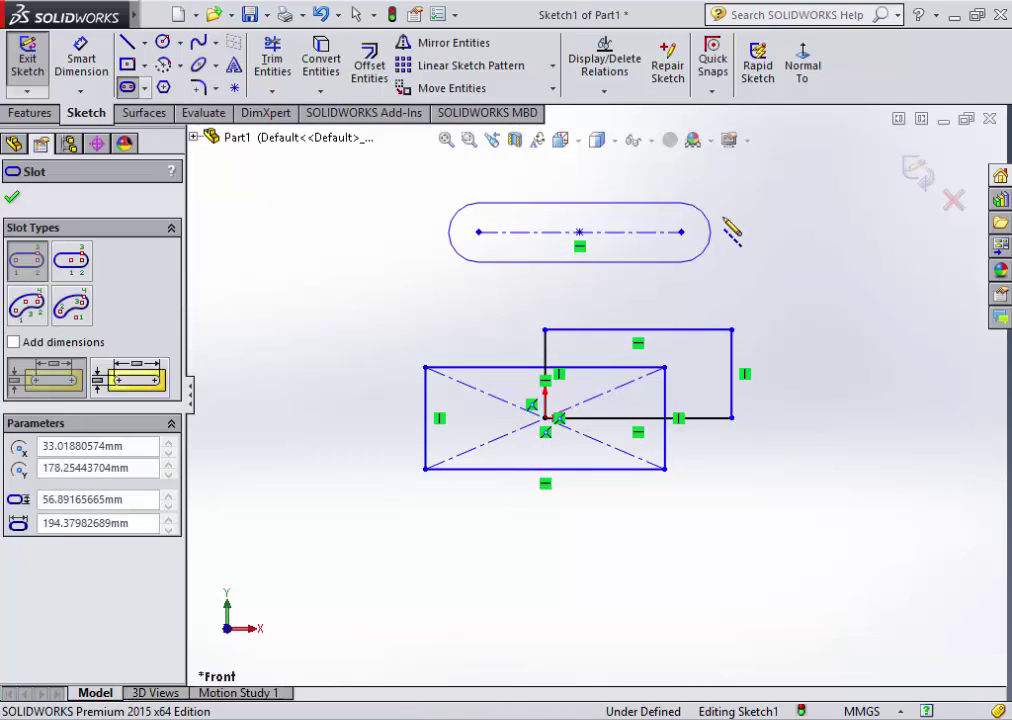
right_click(725, 224)
left_click(740, 229)
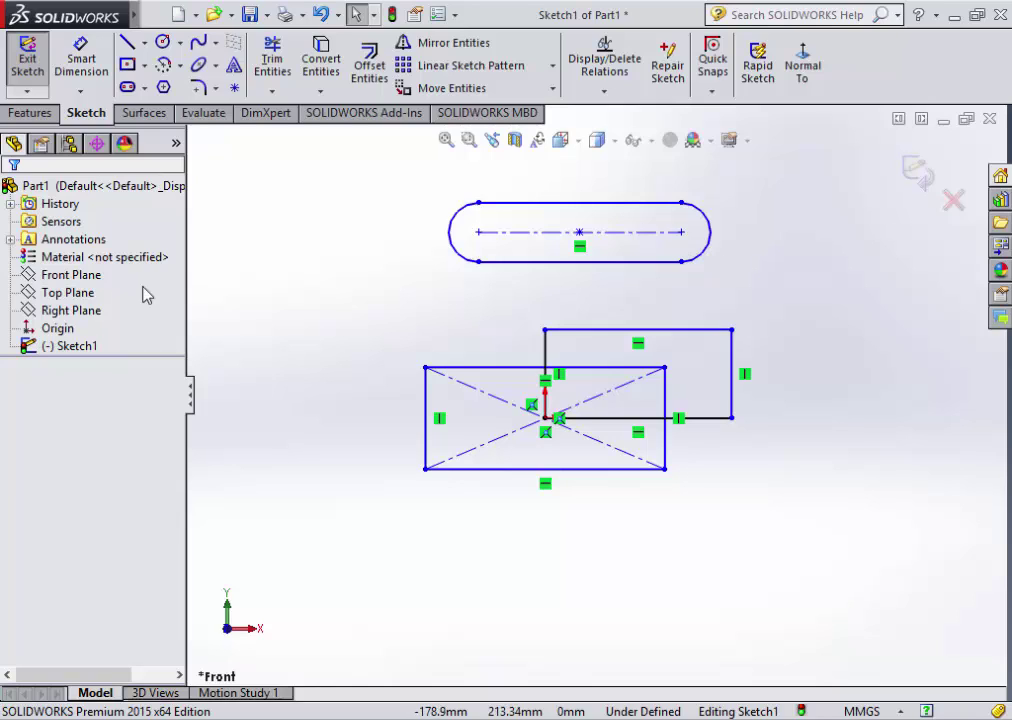
- Draw a centerpoint straight slot to the left of the first slot
left_click(141, 89)
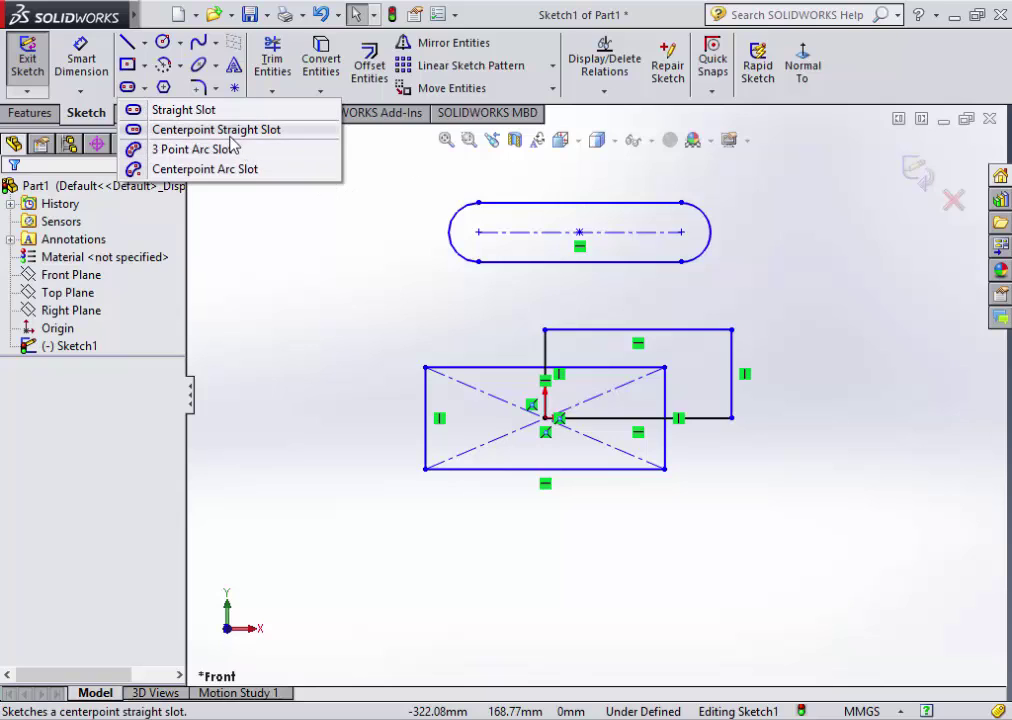
left_click(228, 130)
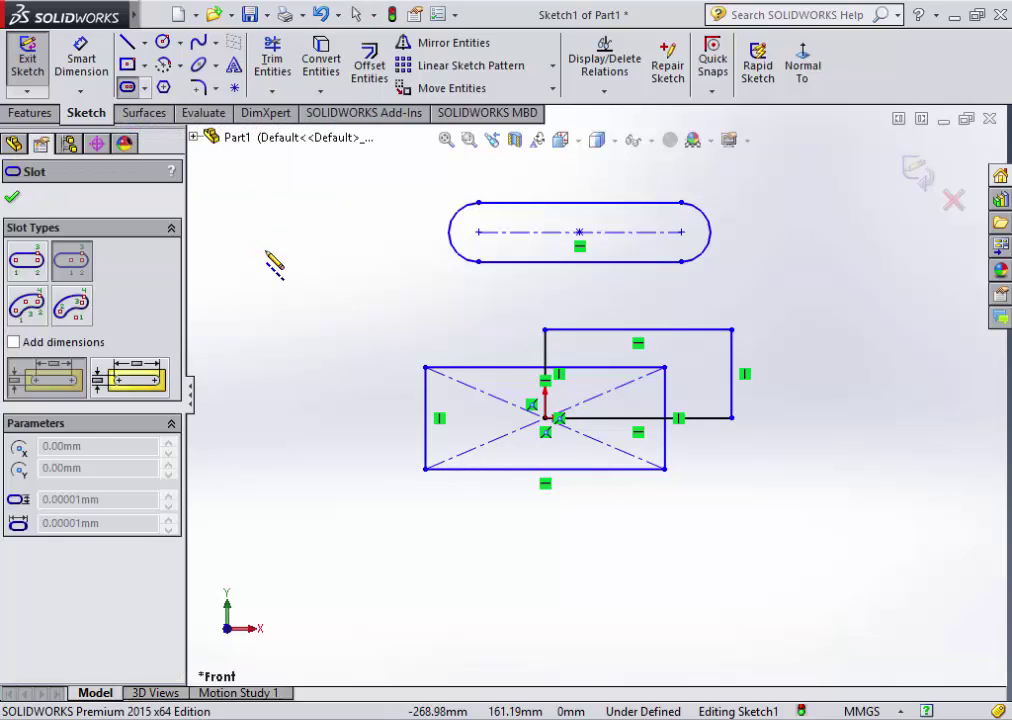
left_click(265, 249)
left_click(380, 249)
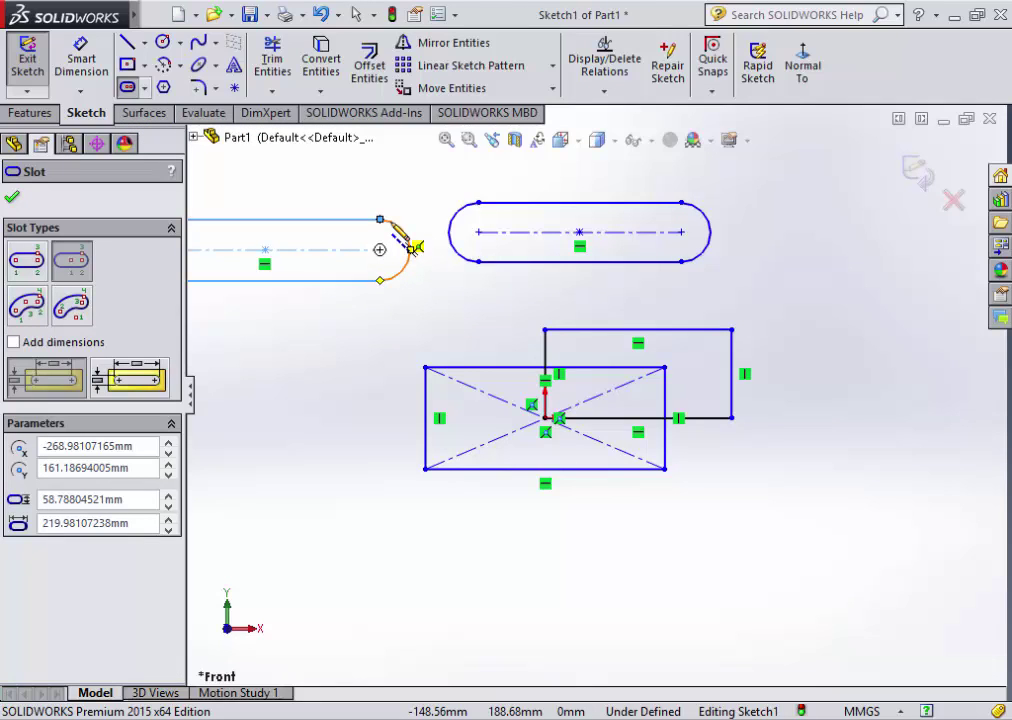
left_click(413, 247)
key("Escape")
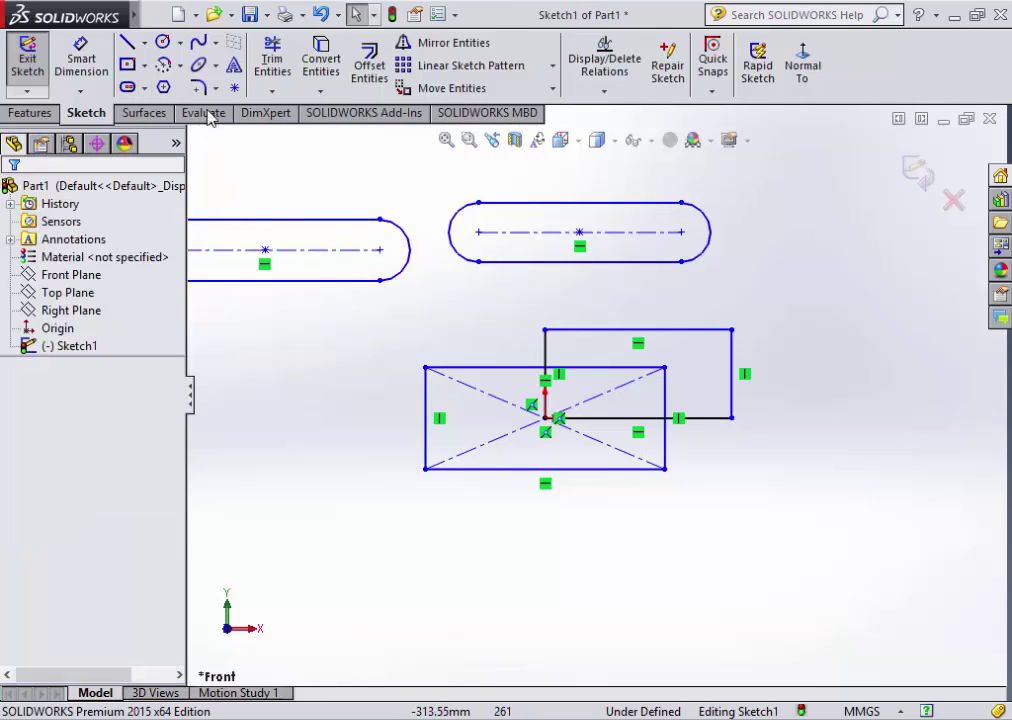
- Start a radius dimension (29.39 mm) on the left slot's rounded end
scroll(389, 260, "up", 2)
scroll(330, 300, "up", 1)
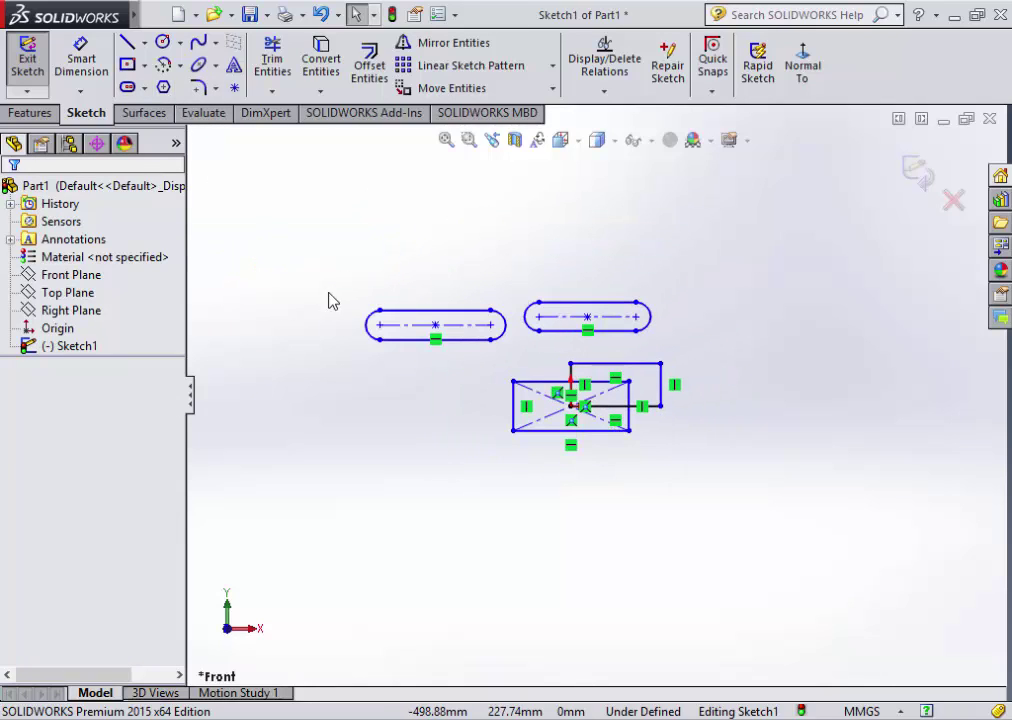
scroll(352, 330, "down", 1)
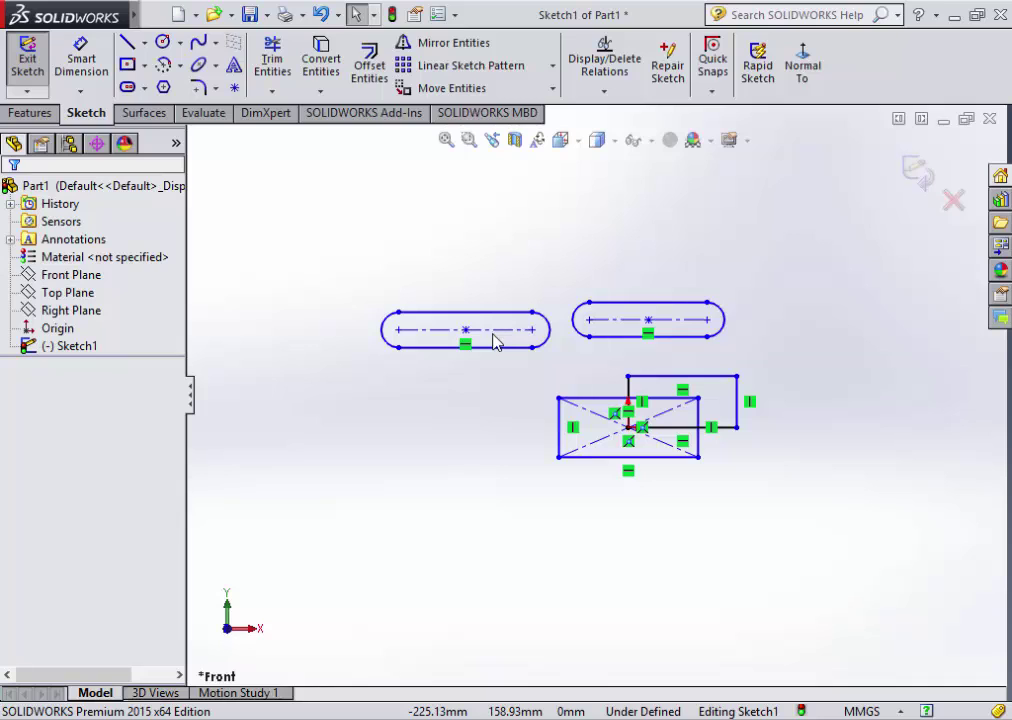
scroll(496, 340, "up", 1)
scroll(505, 350, "down", 2)
scroll(508, 362, "down", 2)
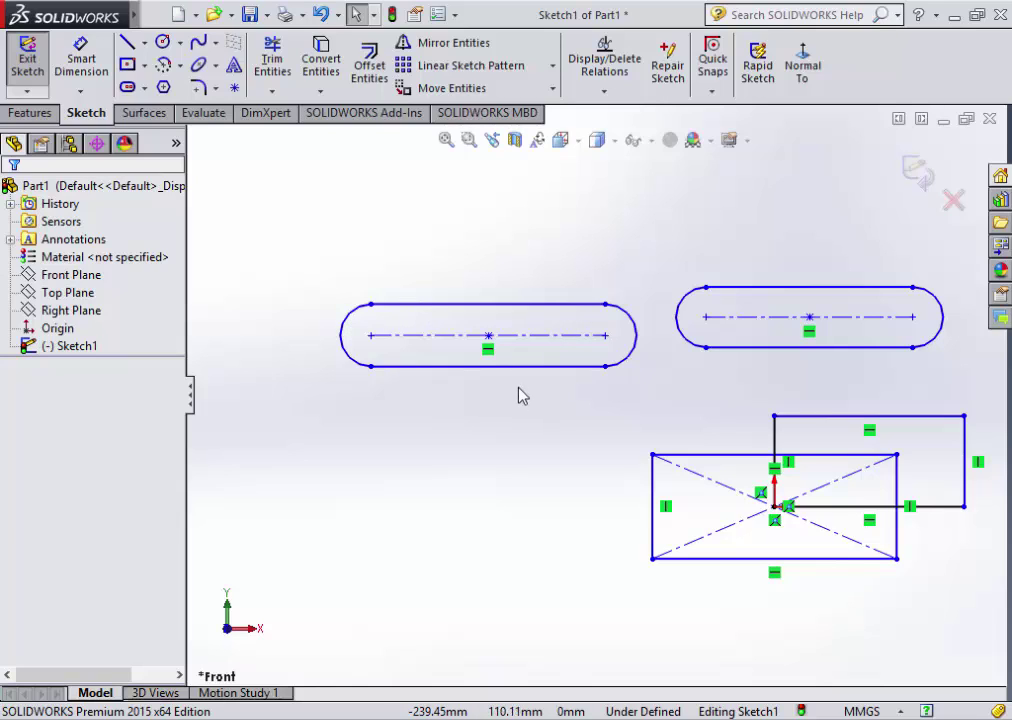
left_click(81, 60)
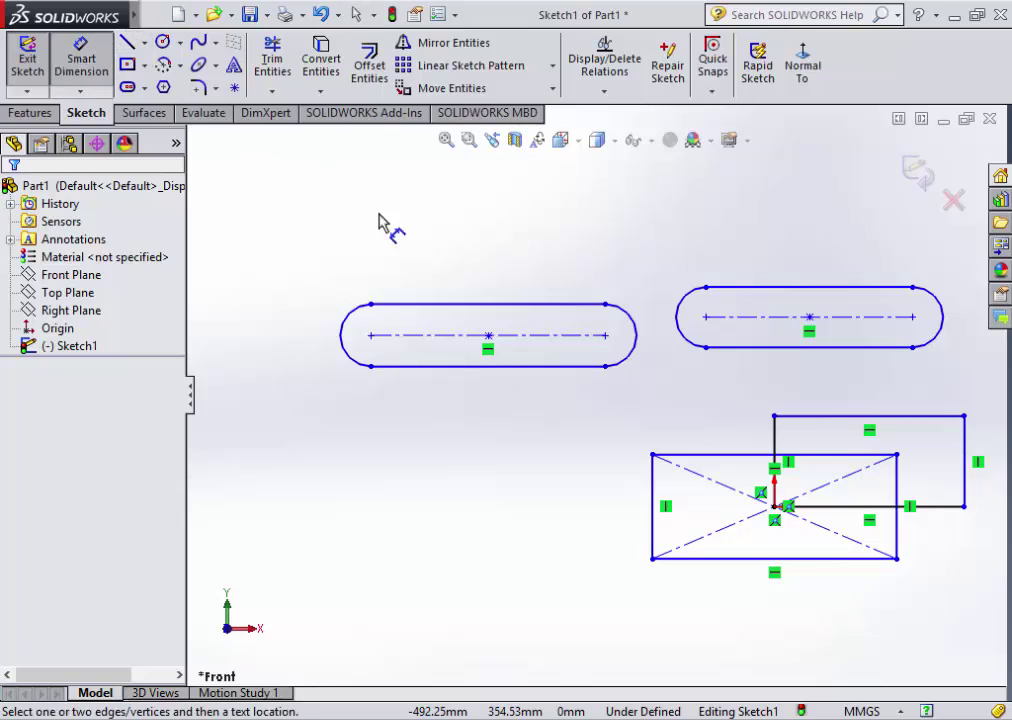
left_click(345, 333)
- Set the left slot's end radius to 15 mm
left_click(305, 418)
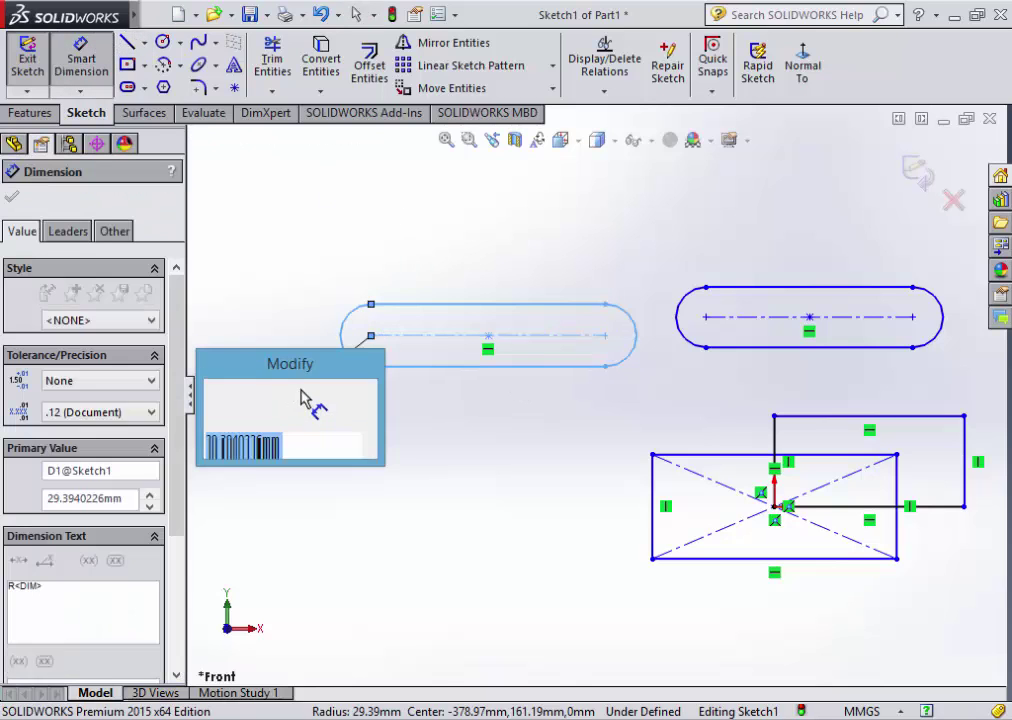
left_click_drag(285, 367, 379, 463)
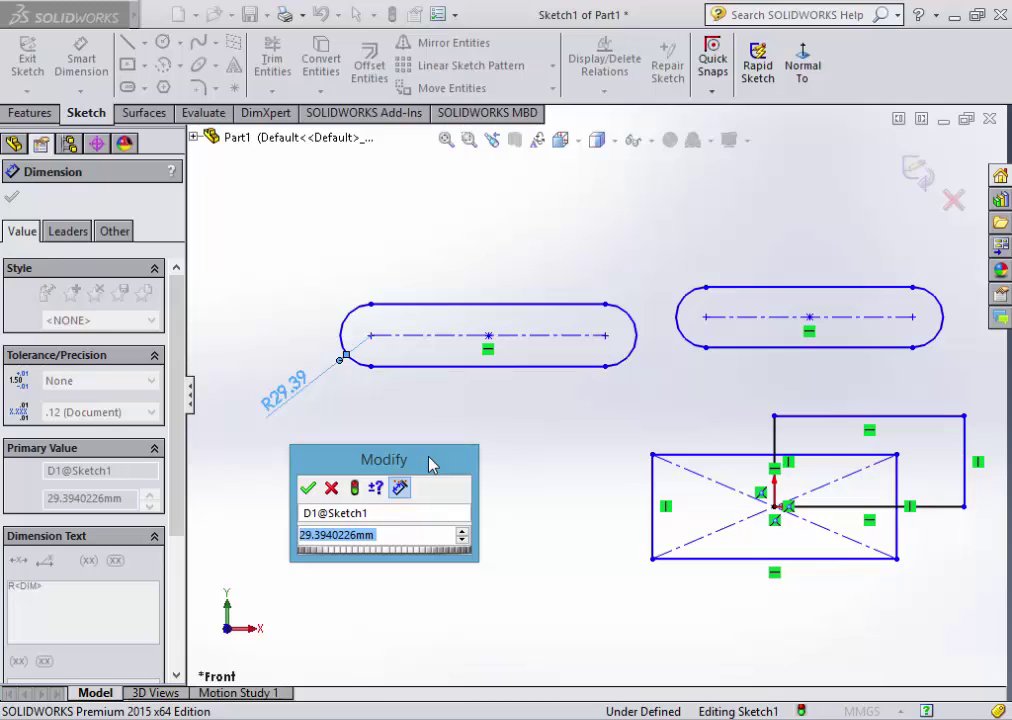
type("15")
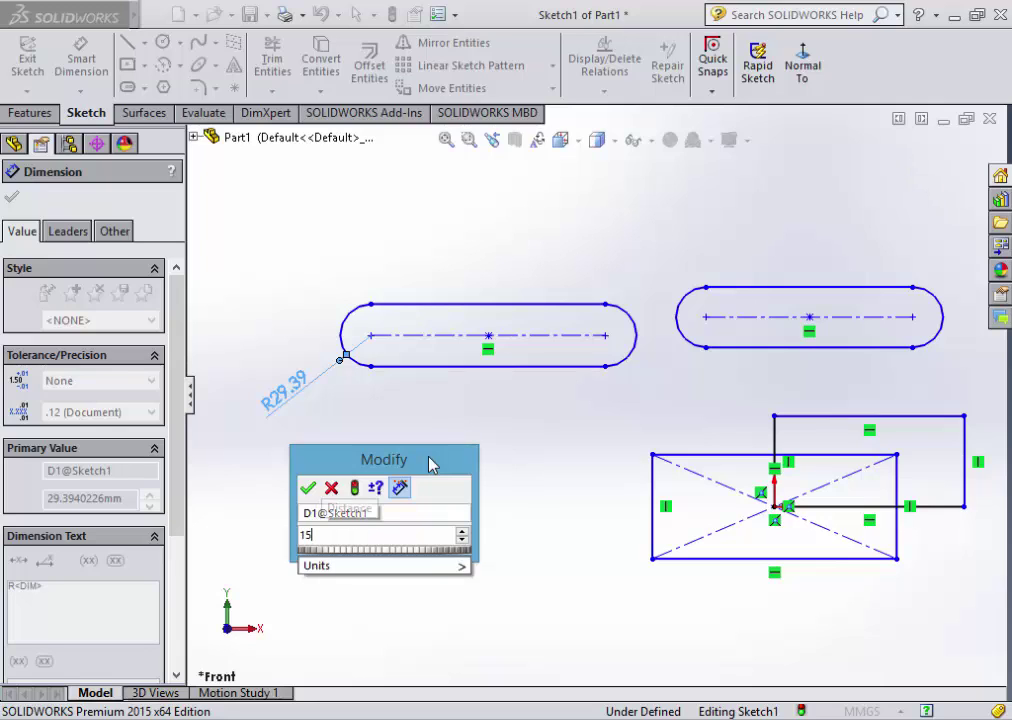
key("Return")
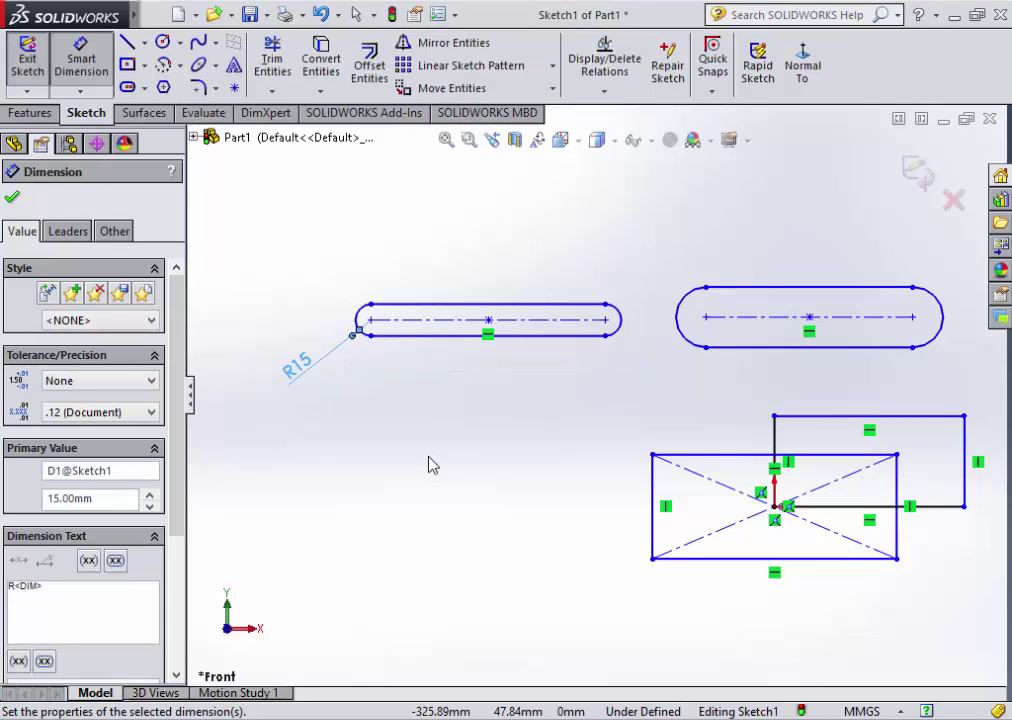
- Dimension the slot's straight top edge to a 100 mm length
left_click(478, 304)
left_click(474, 232)
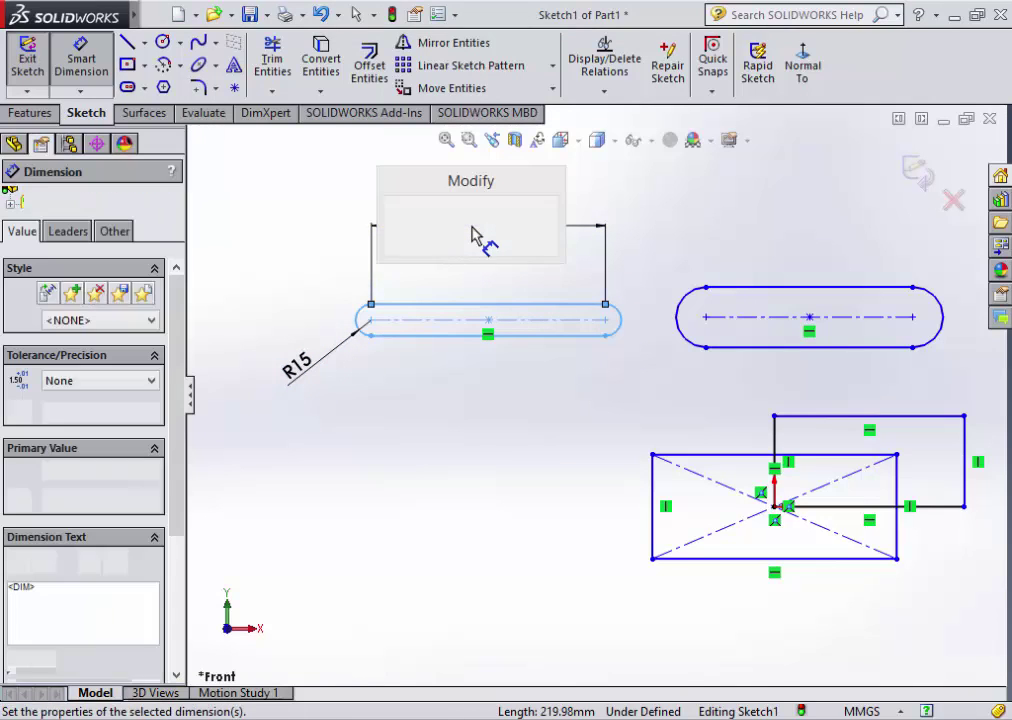
type("10")
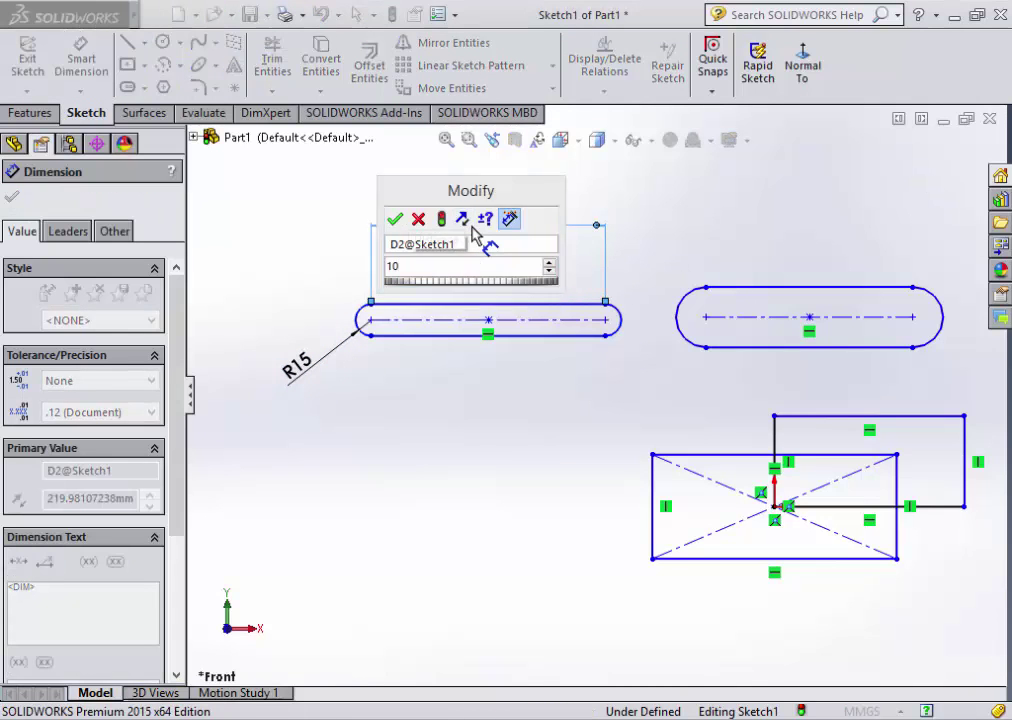
type("0")
key("Return")
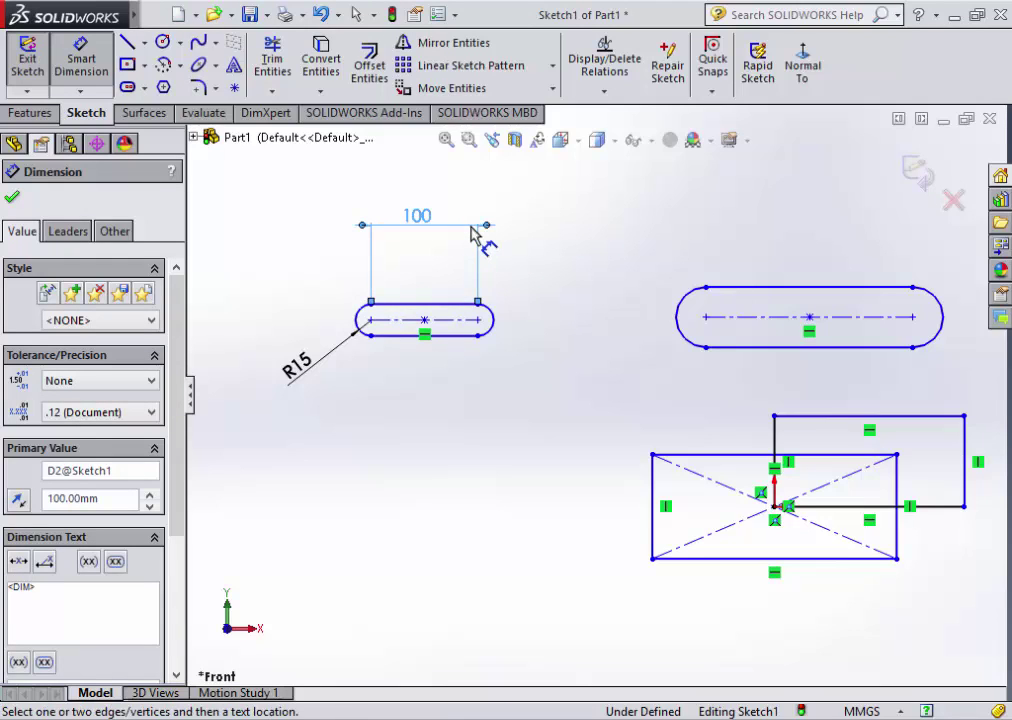
- Draw a 7-sided polygon with its construction circle below the left slot
left_click(164, 92)
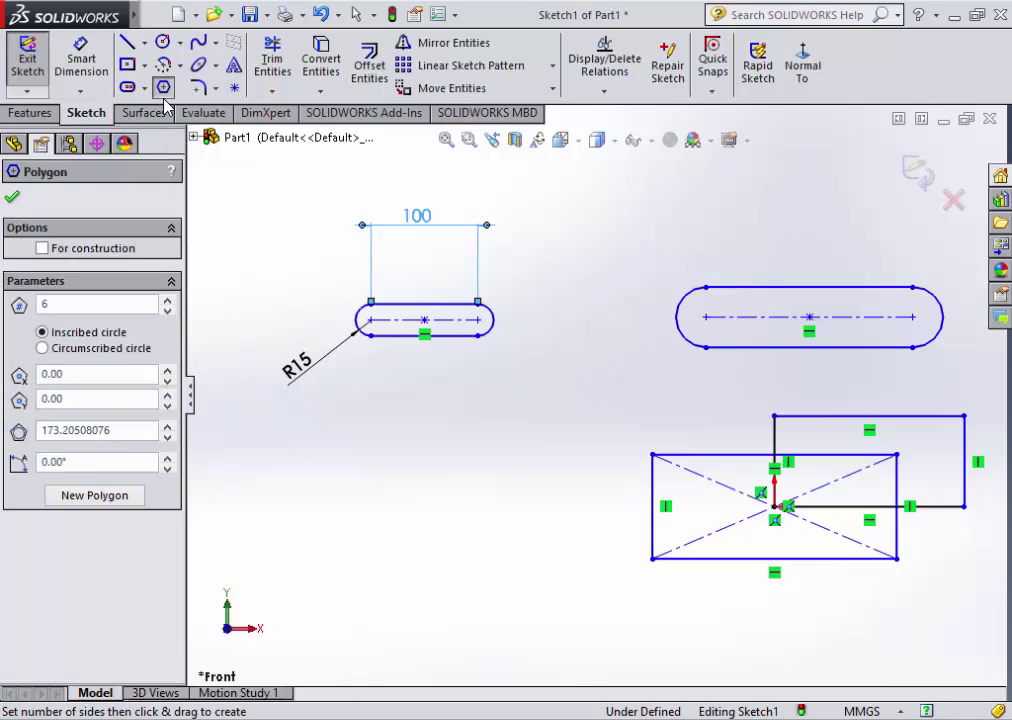
double_click(40, 304)
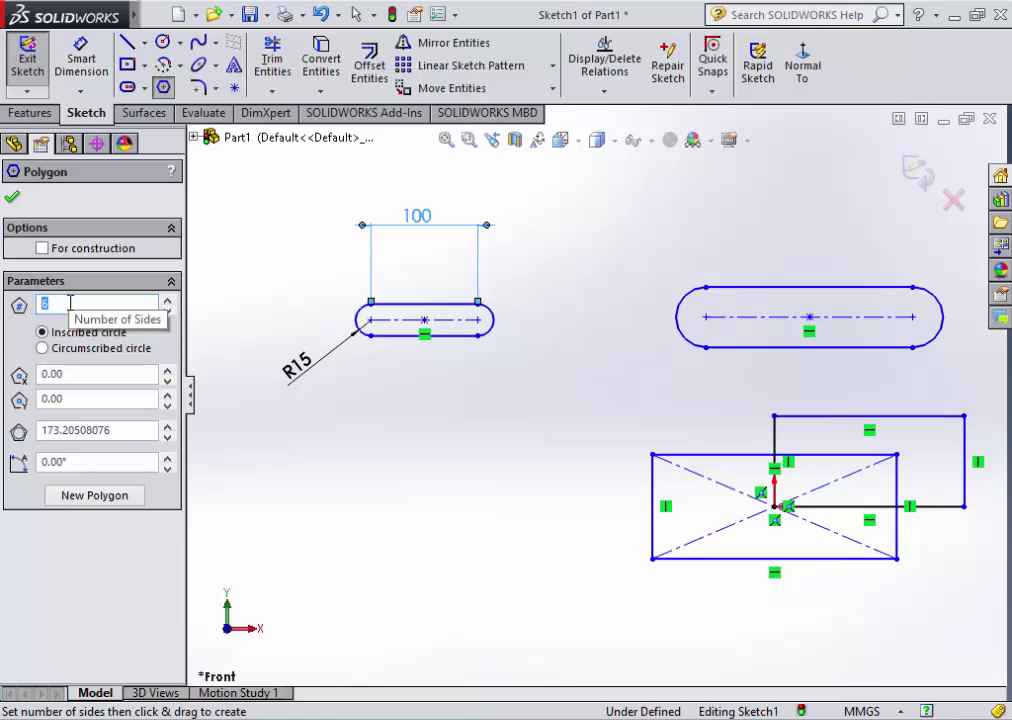
type("7")
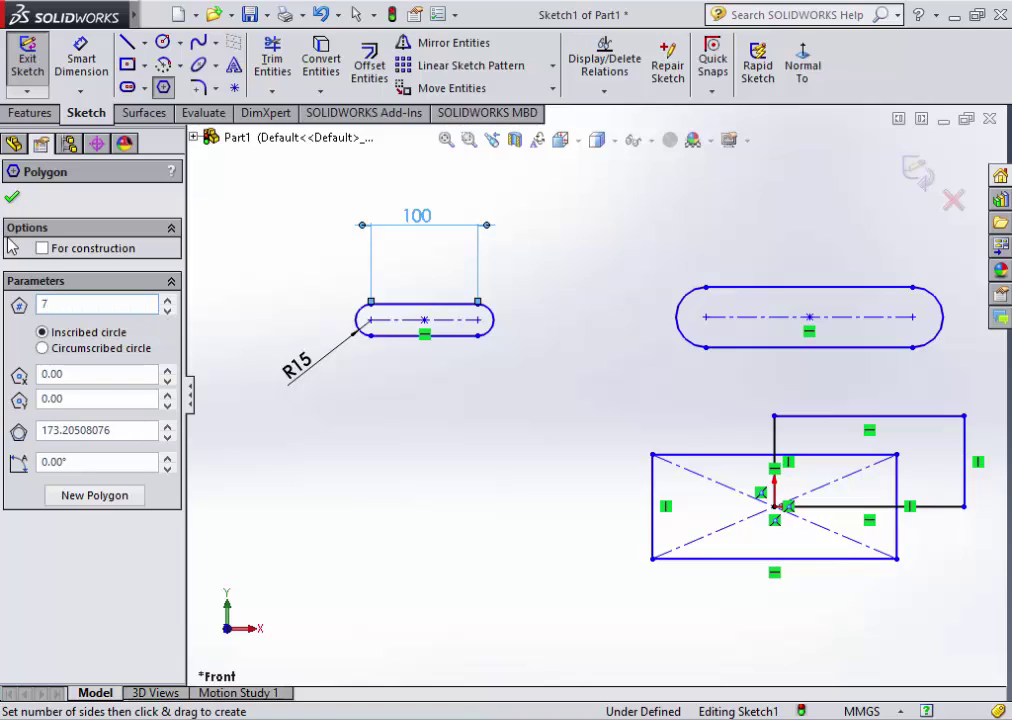
left_click_drag(372, 541, 474, 543)
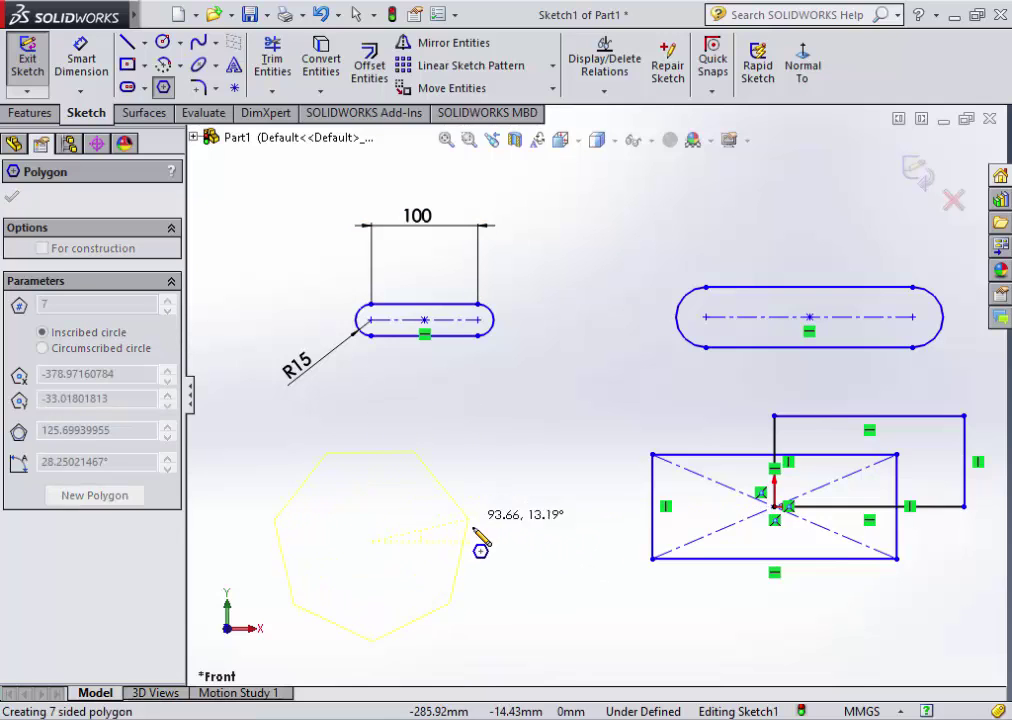
left_click(497, 524)
key("Escape")
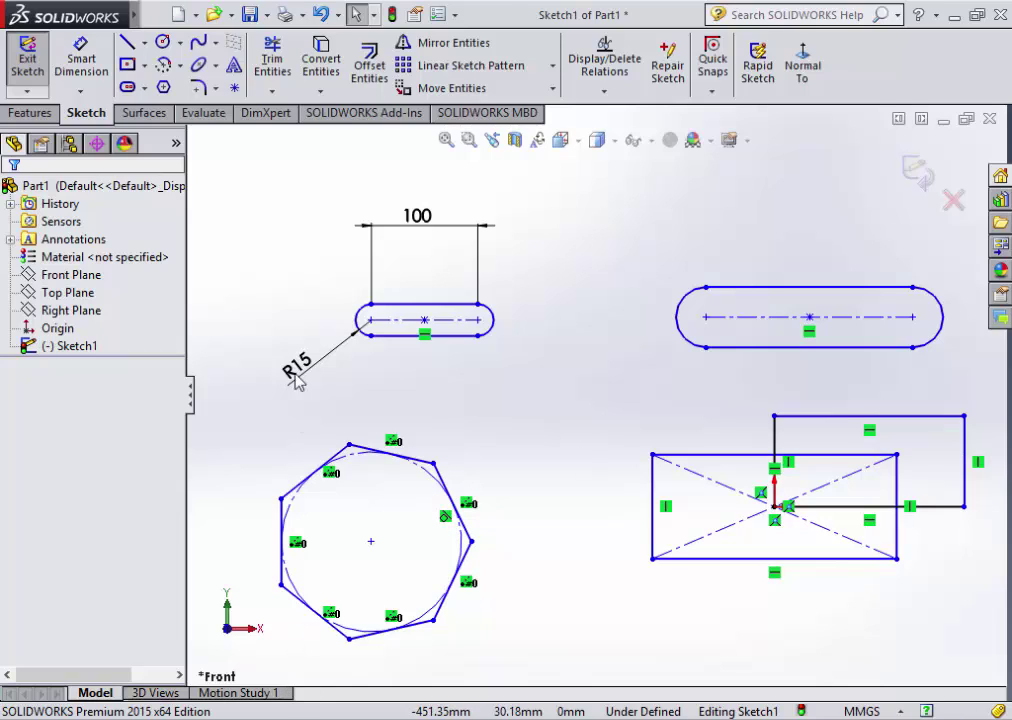
- Dimension the polygon's construction circle to a 180 mm diameter
left_click(81, 60)
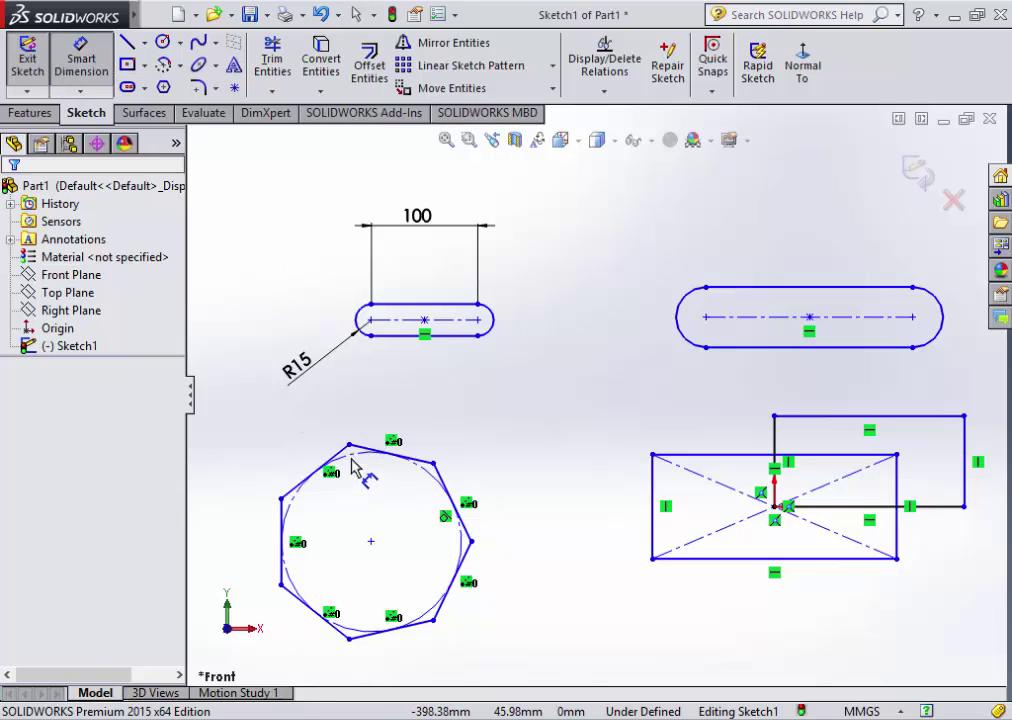
left_click(355, 463)
left_click(458, 578)
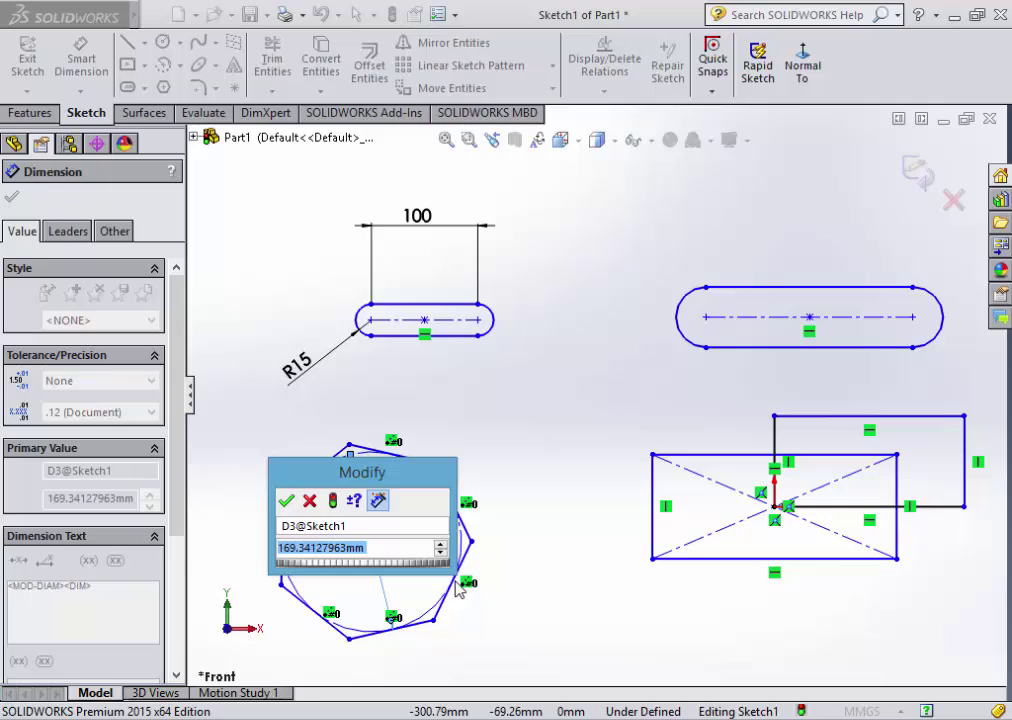
type("180")
key("Return")
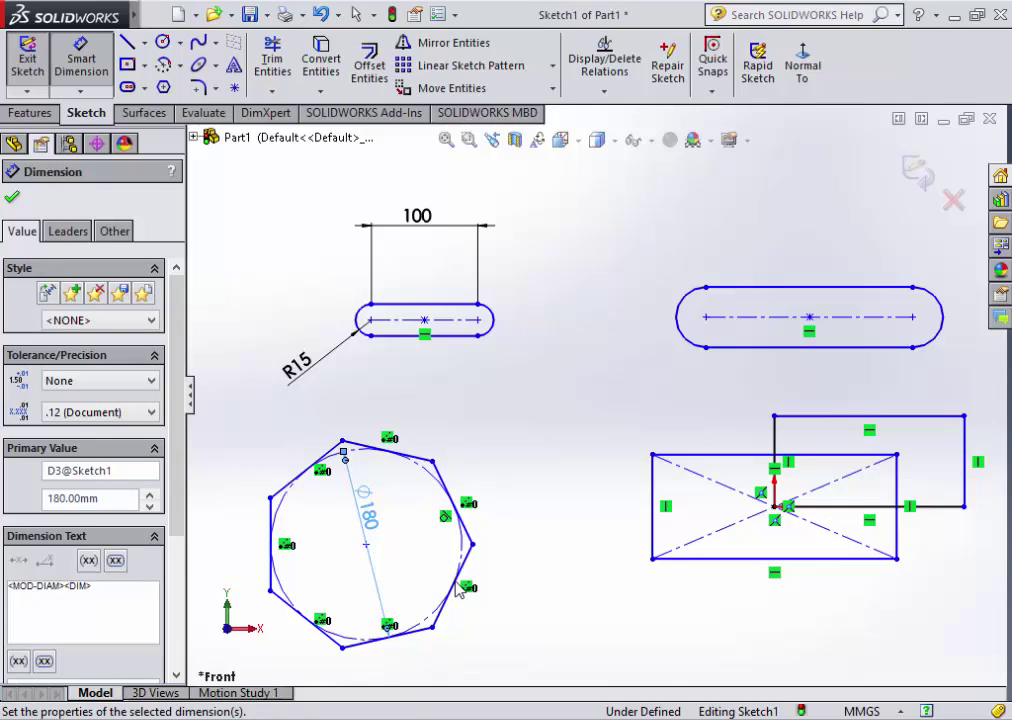
key("Delete")
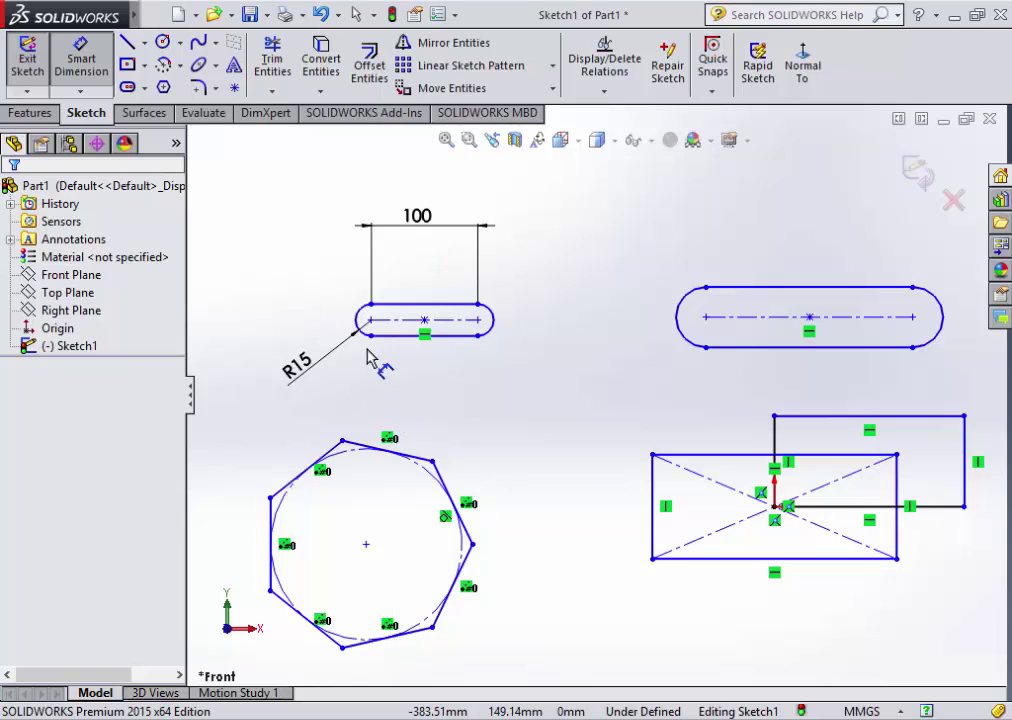
- Select all sketch entities with Ctrl+A and delete them
key("Escape")
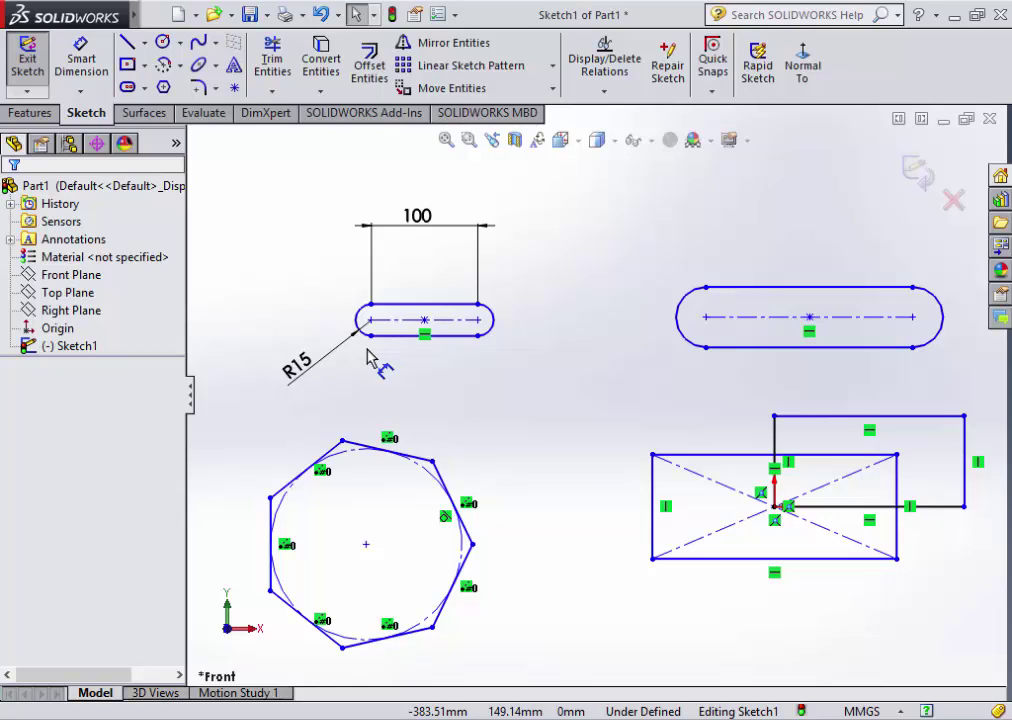
key("ctrl+a")
key("Delete")
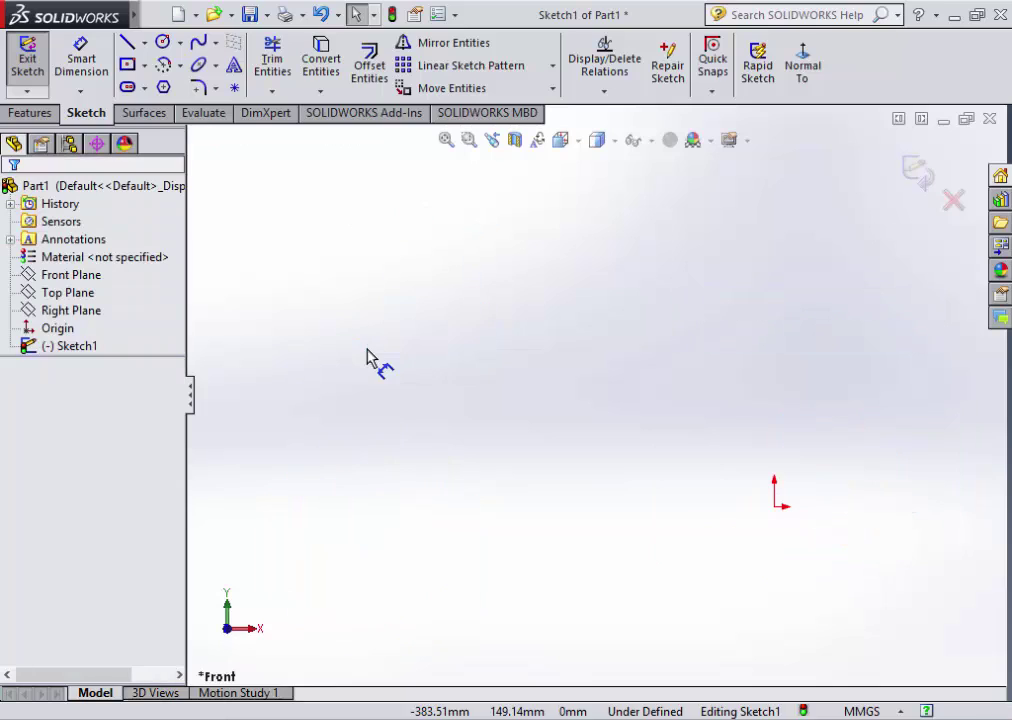
- Draw a vertical line up from the origin, then a horizontal line to the right
left_click(215, 88)
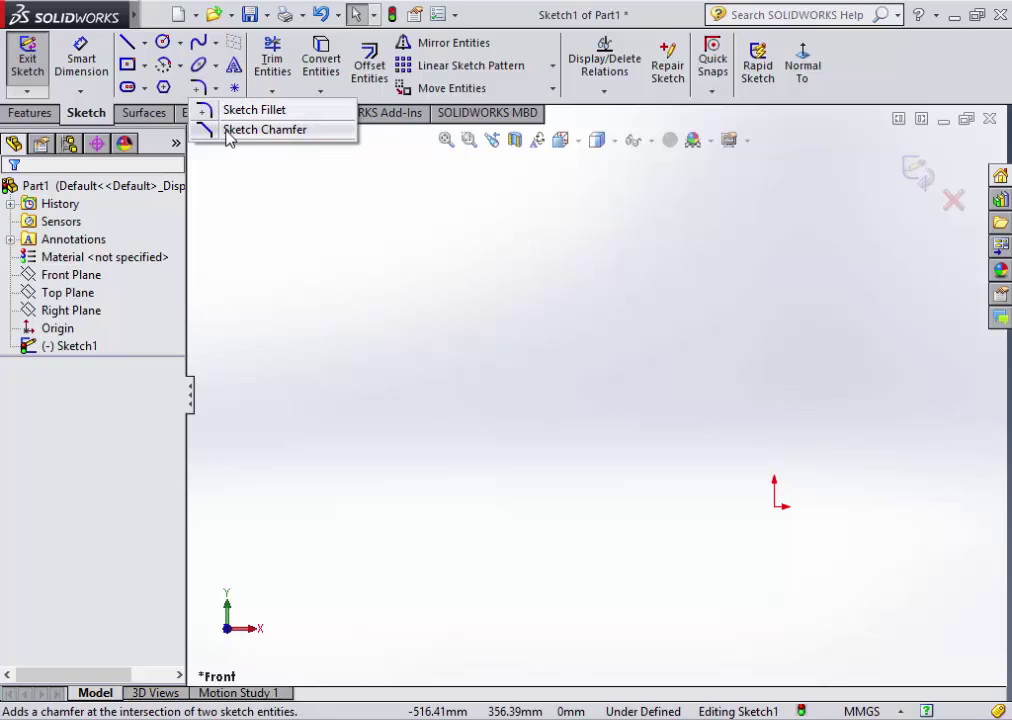
left_click(223, 169)
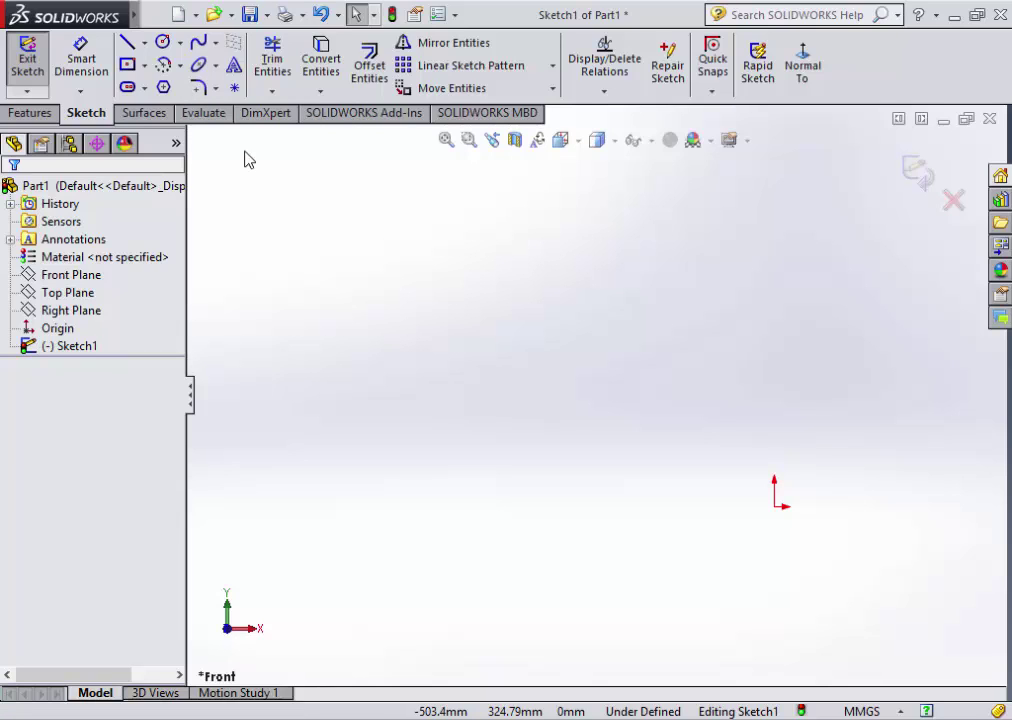
left_click(127, 45)
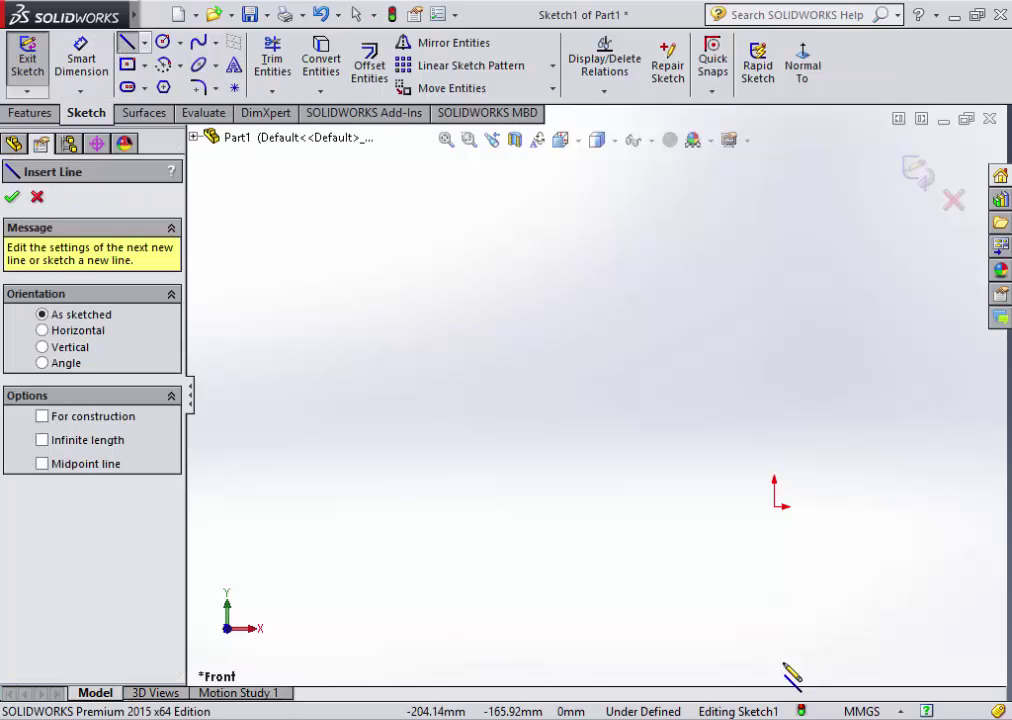
left_click(774, 506)
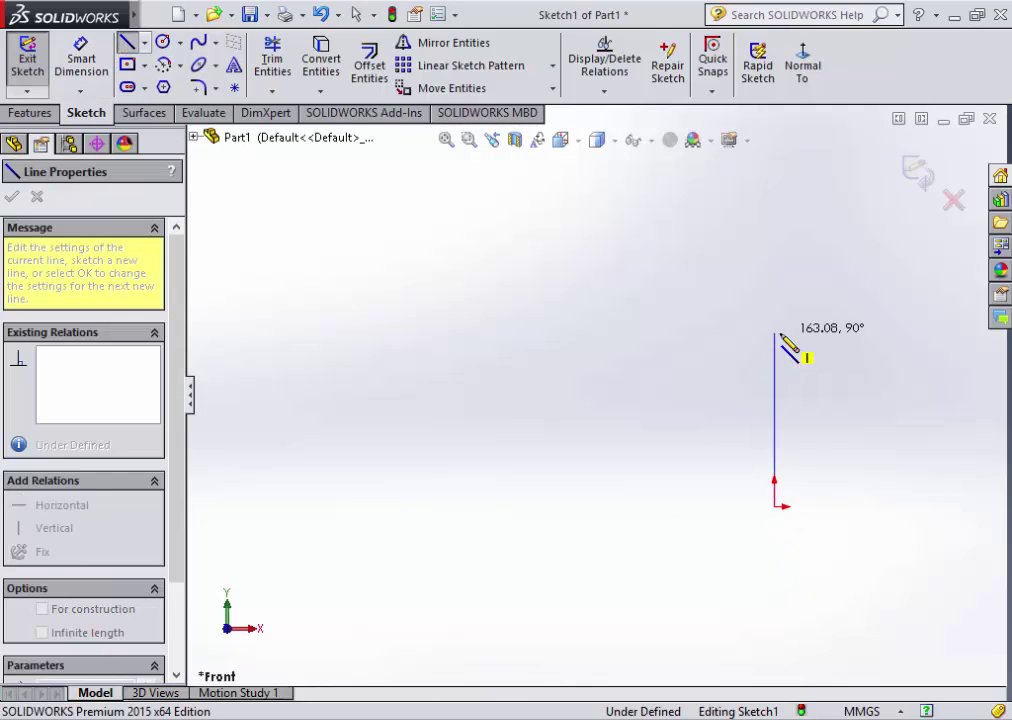
left_click(775, 333)
left_click(920, 333)
right_click(922, 336)
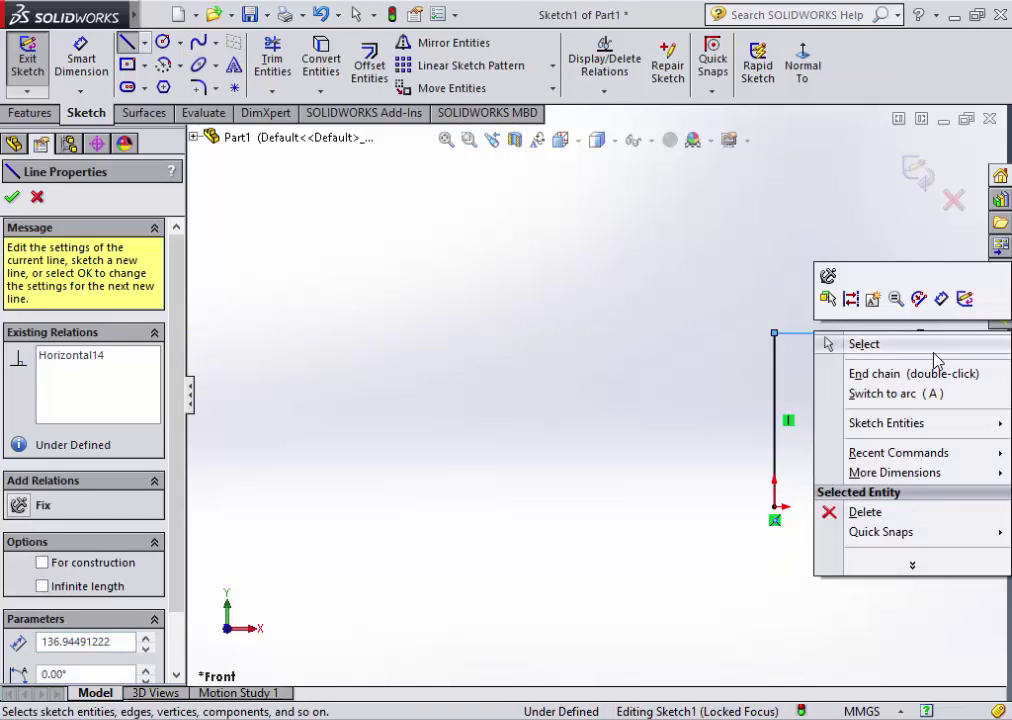
left_click(900, 375)
key("Escape")
- Dimension the horizontal and vertical lines to 100 mm each
left_click(101, 58)
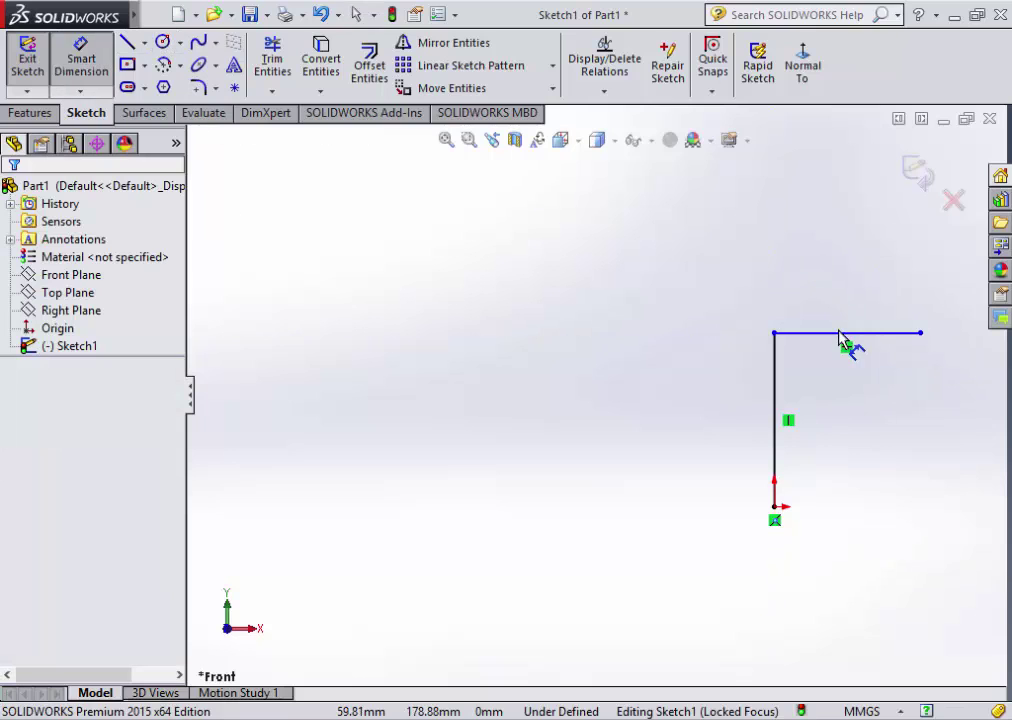
left_click(840, 334)
left_click(843, 289)
type("1")
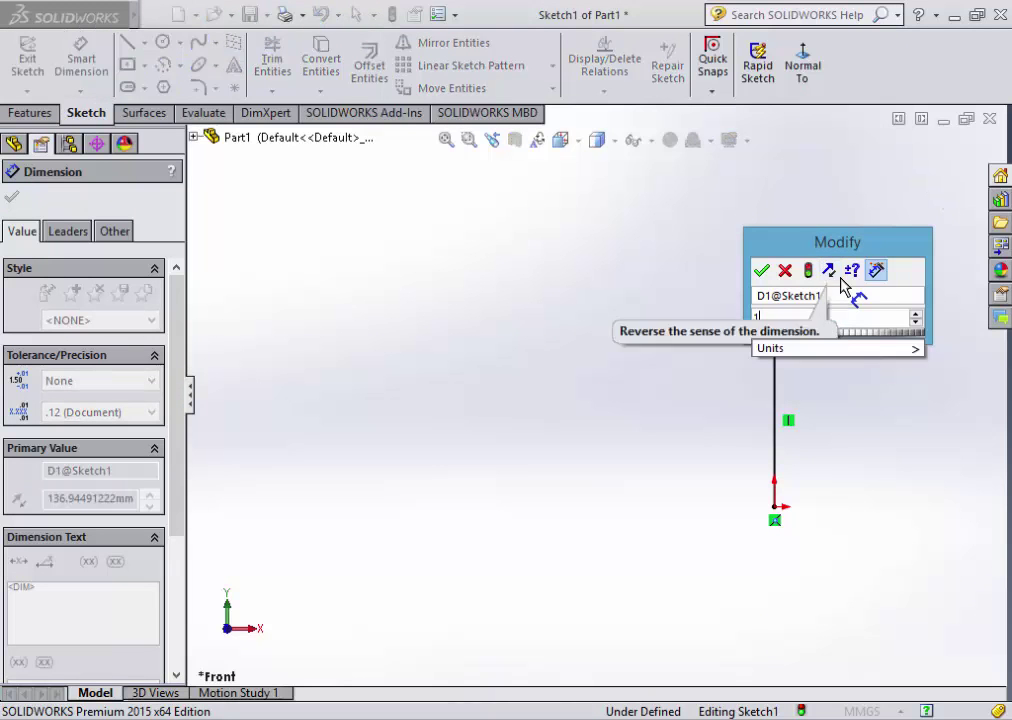
type("00")
key("Return")
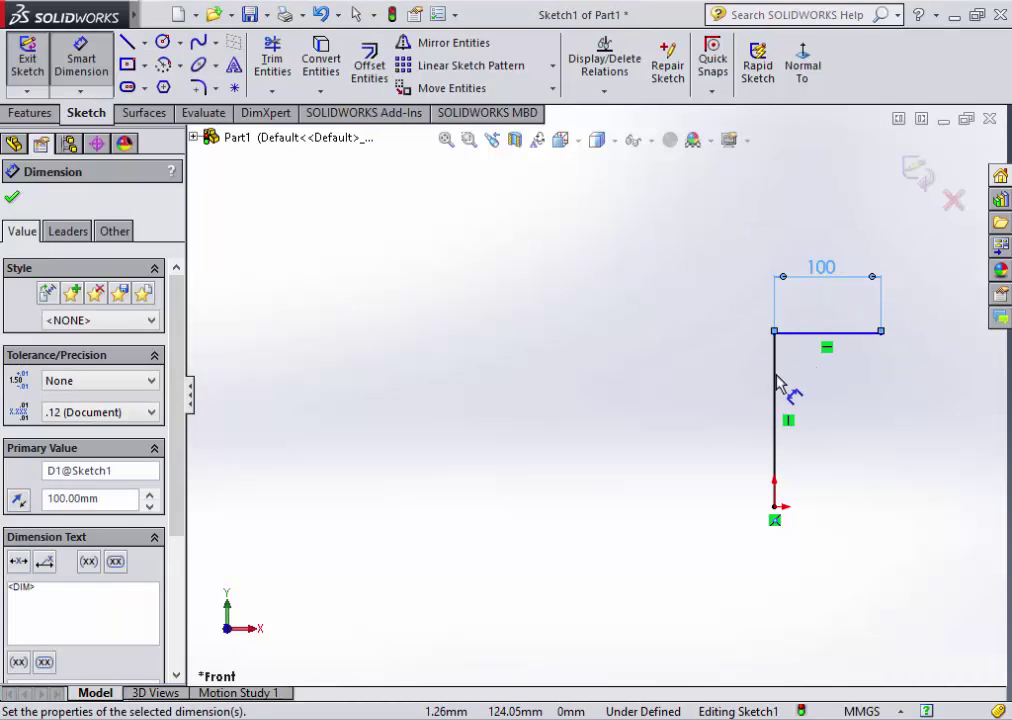
left_click(784, 389)
left_click(697, 396)
type("1")
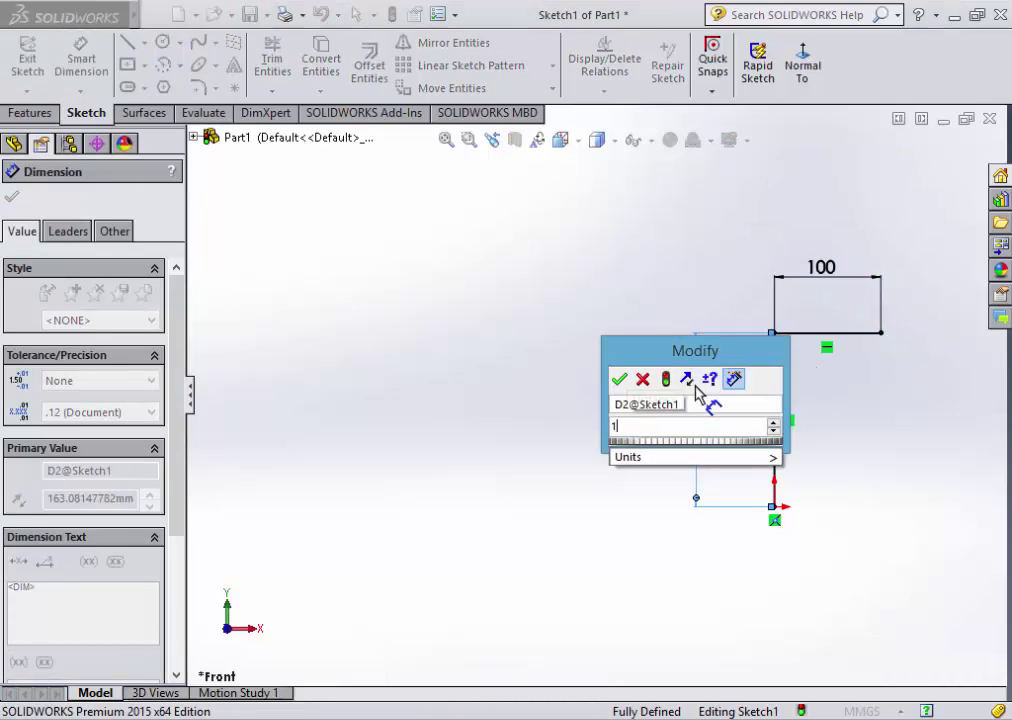
type("00")
key("Return")
key("f")
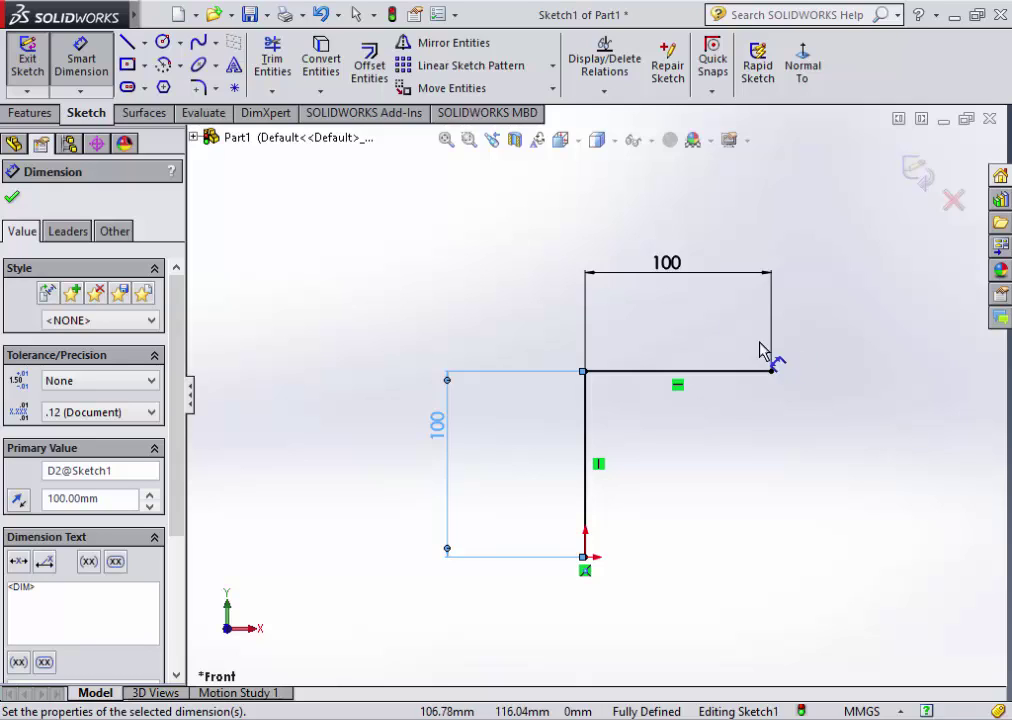
- Apply an R20 sketch fillet to the corner between the vertical and horizontal 100 mm lines
left_click(200, 89)
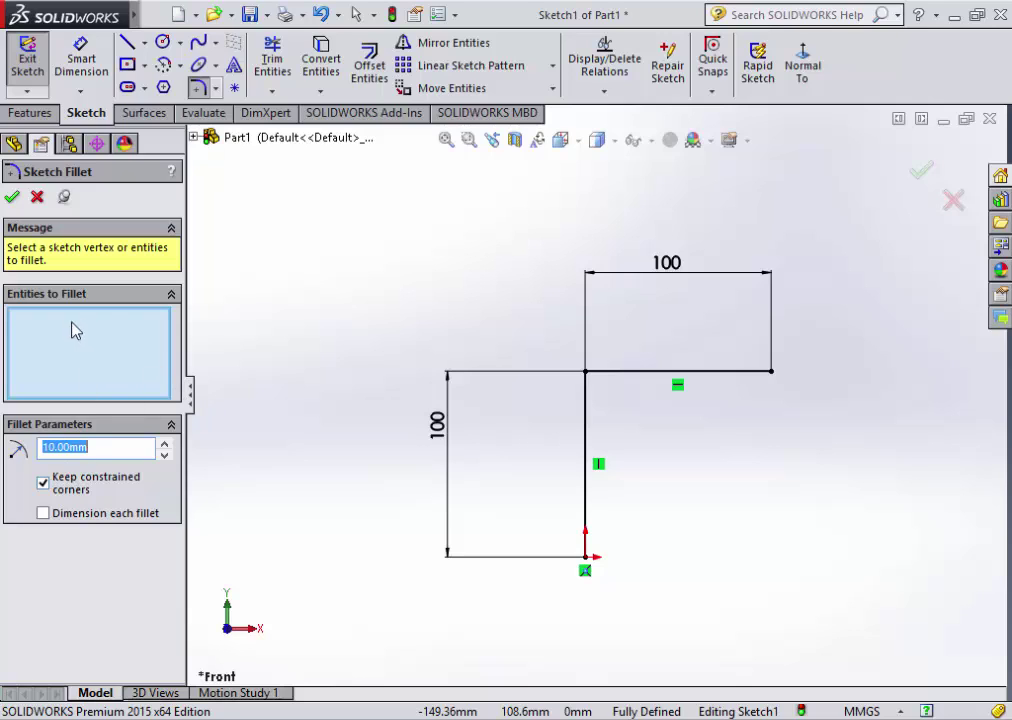
left_click(584, 416)
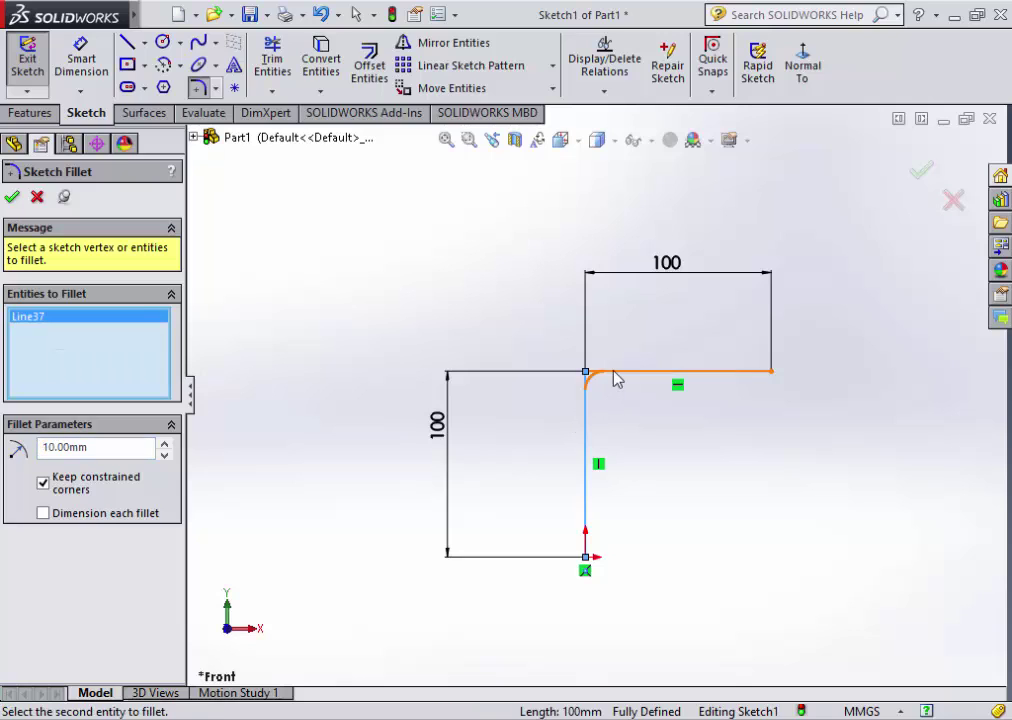
left_click(614, 372)
scroll(600, 412, "up", 2)
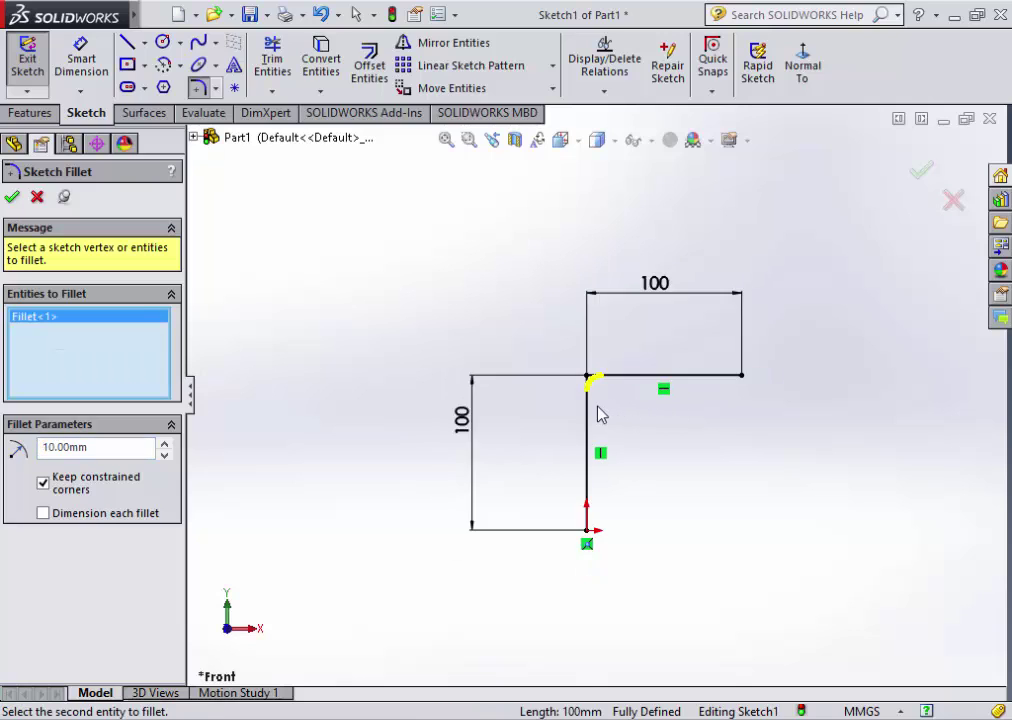
scroll(605, 405, "up", 2)
scroll(613, 391, "down", 5)
scroll(604, 389, "down", 1)
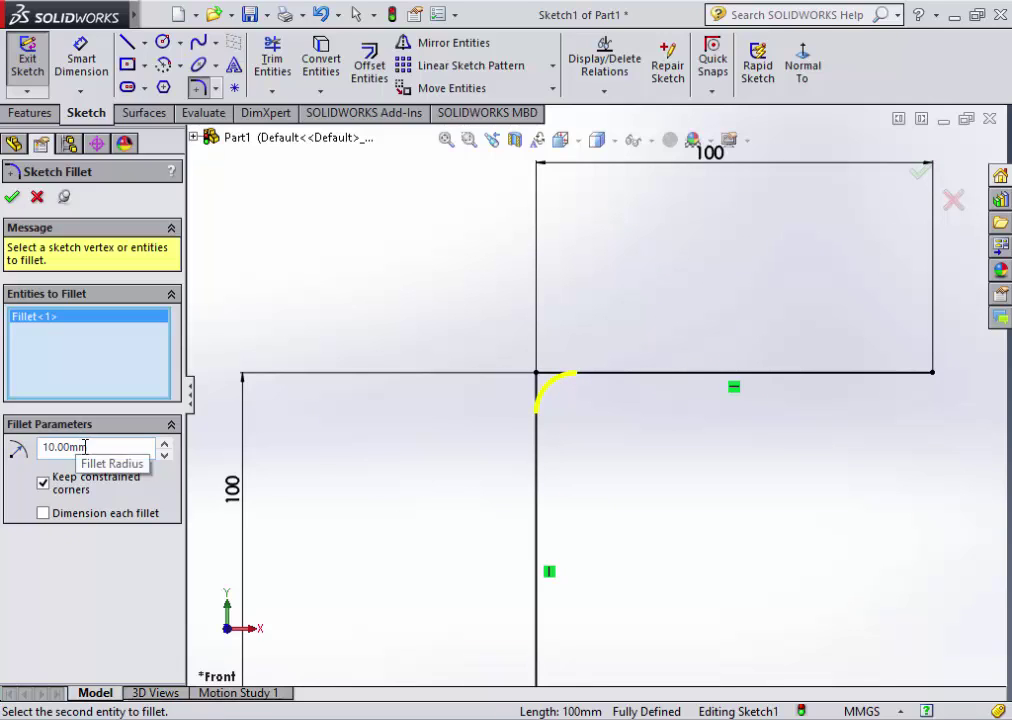
left_click_drag(82, 447, 3, 449)
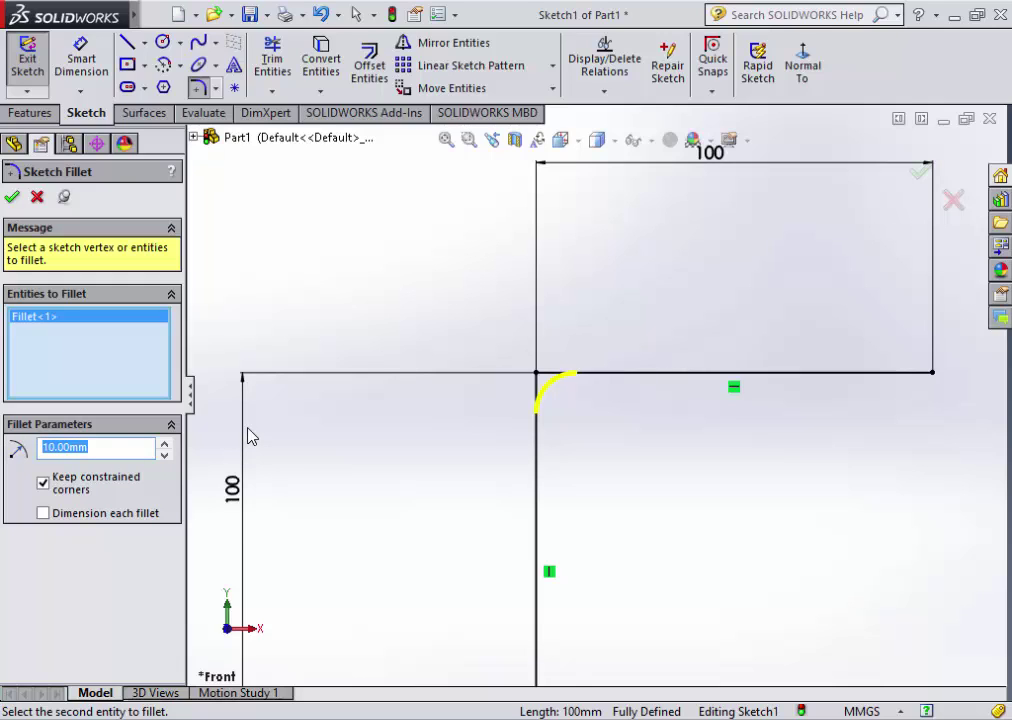
type("15")
key("BackSpace")
key("BackSpace")
type("2")
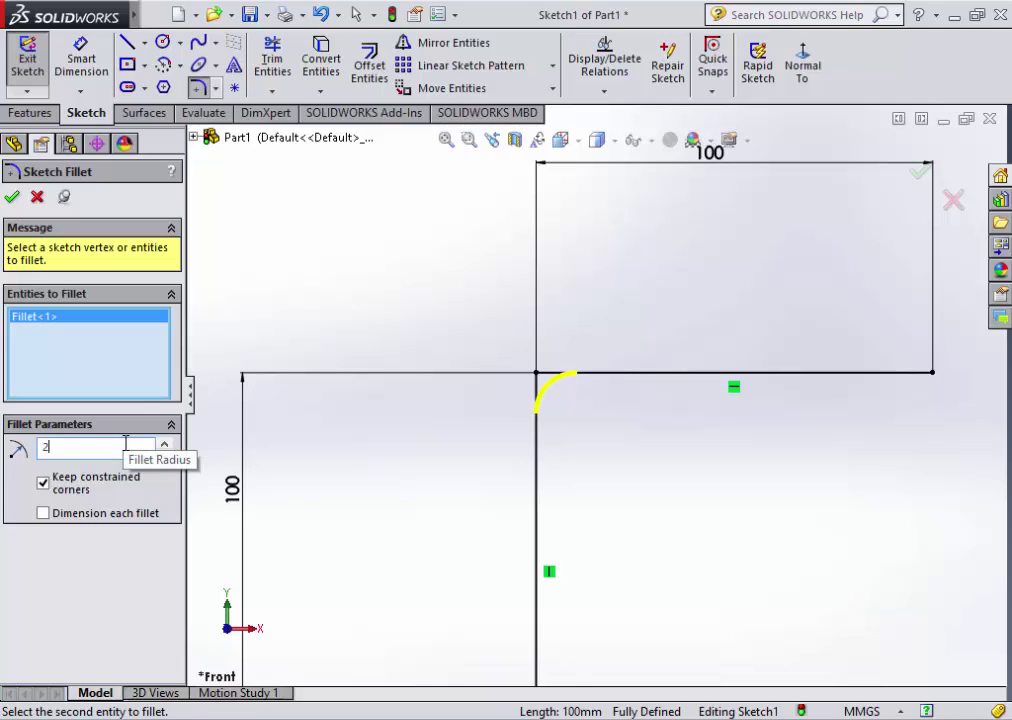
type("0")
key("Return")
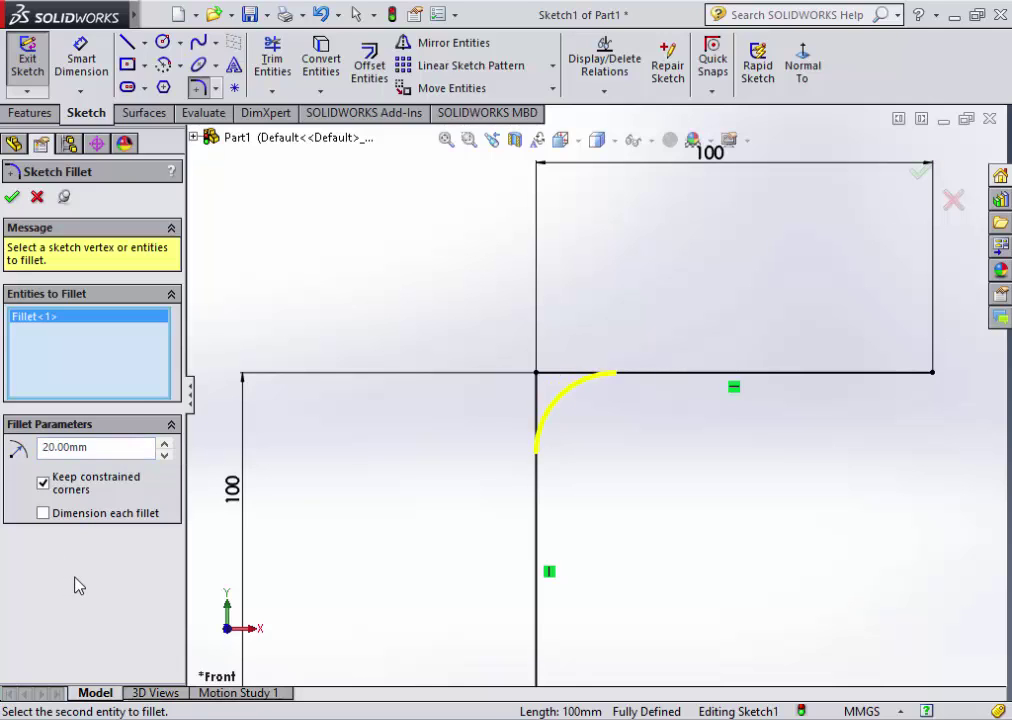
left_click(8, 199)
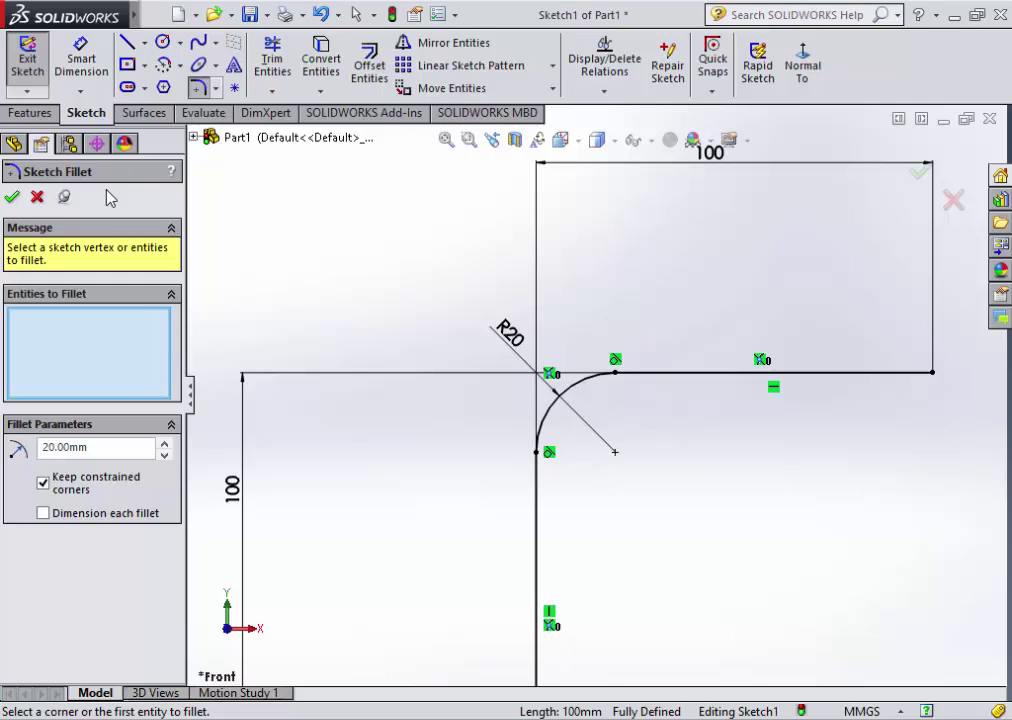
- Change the R20 fillet radius to 25, then undo back to the sharp 100 mm corner
left_click(36, 198)
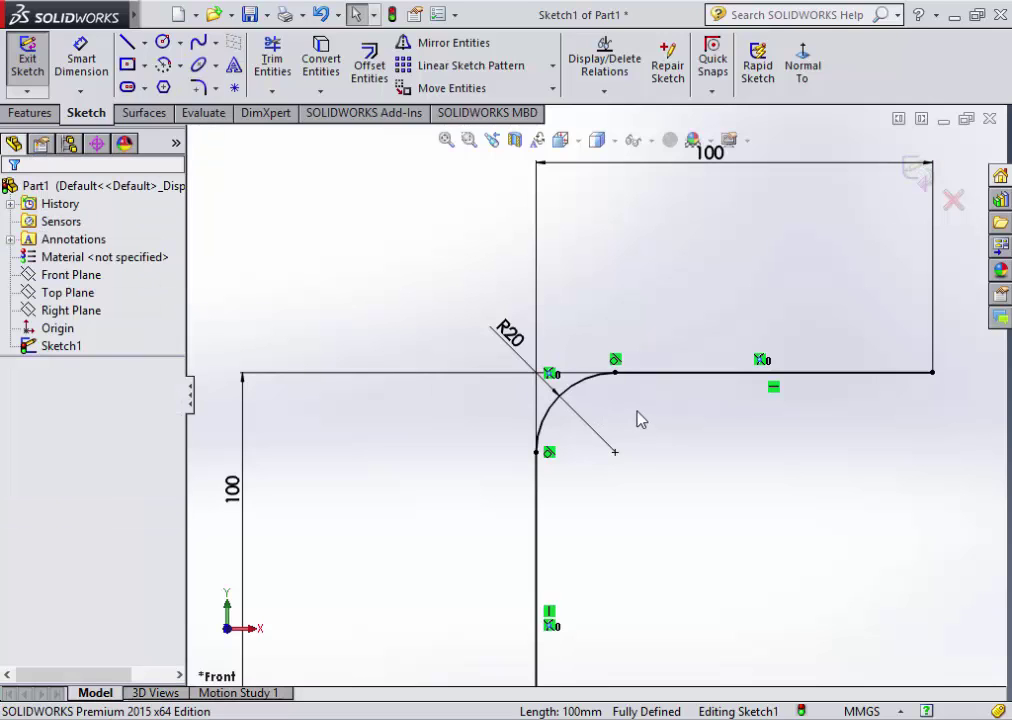
left_click(508, 332)
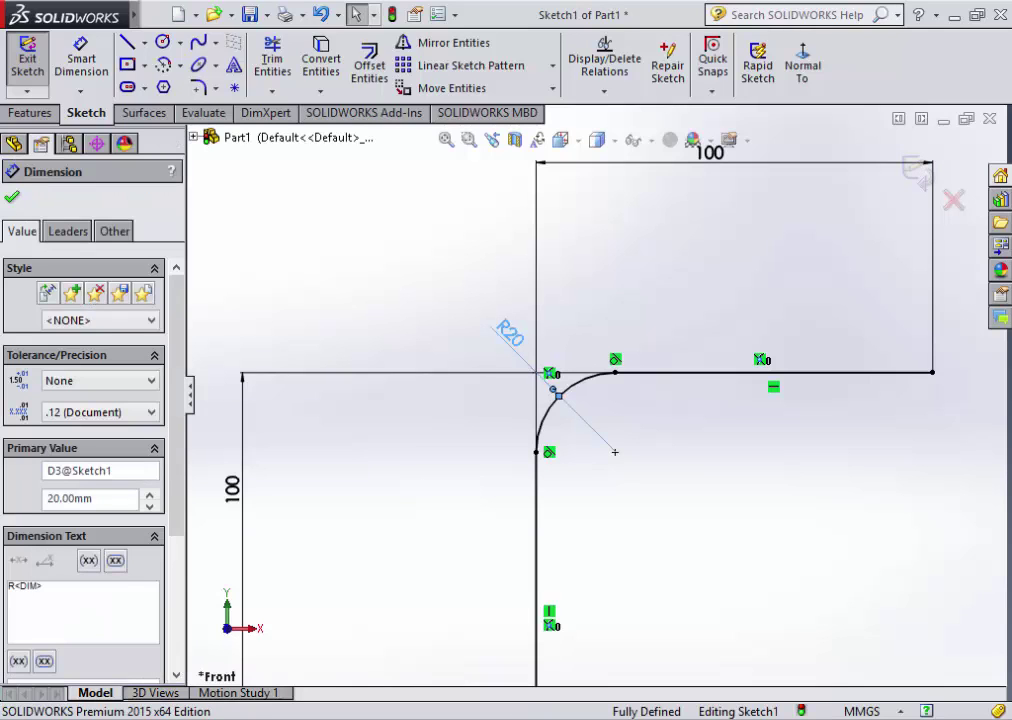
double_click(510, 335)
type("25")
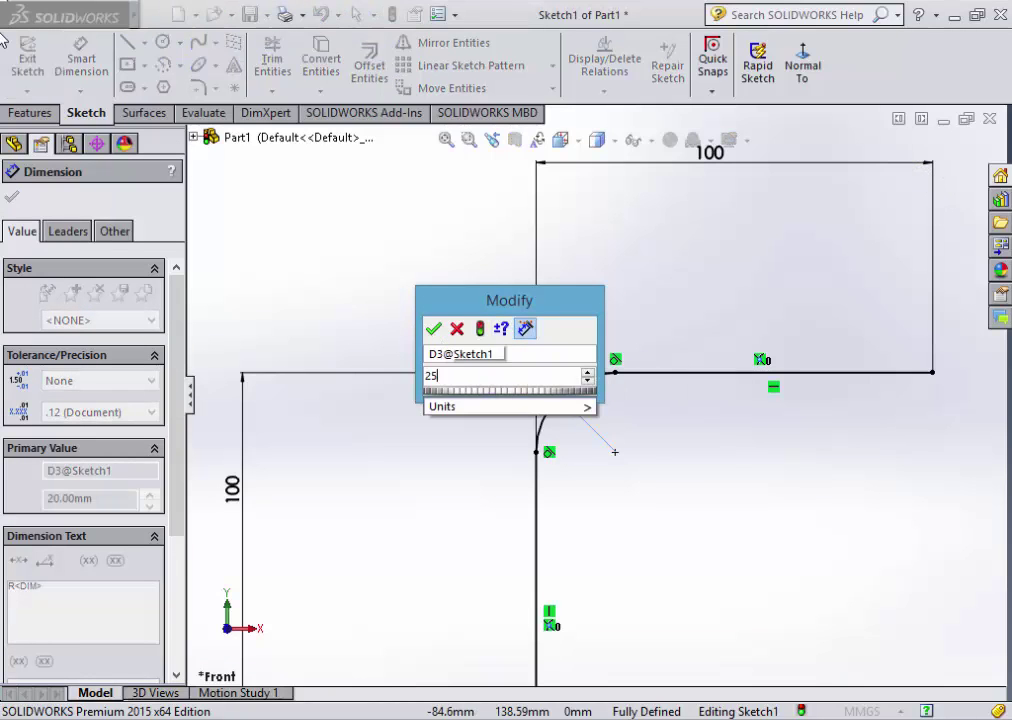
key("Return")
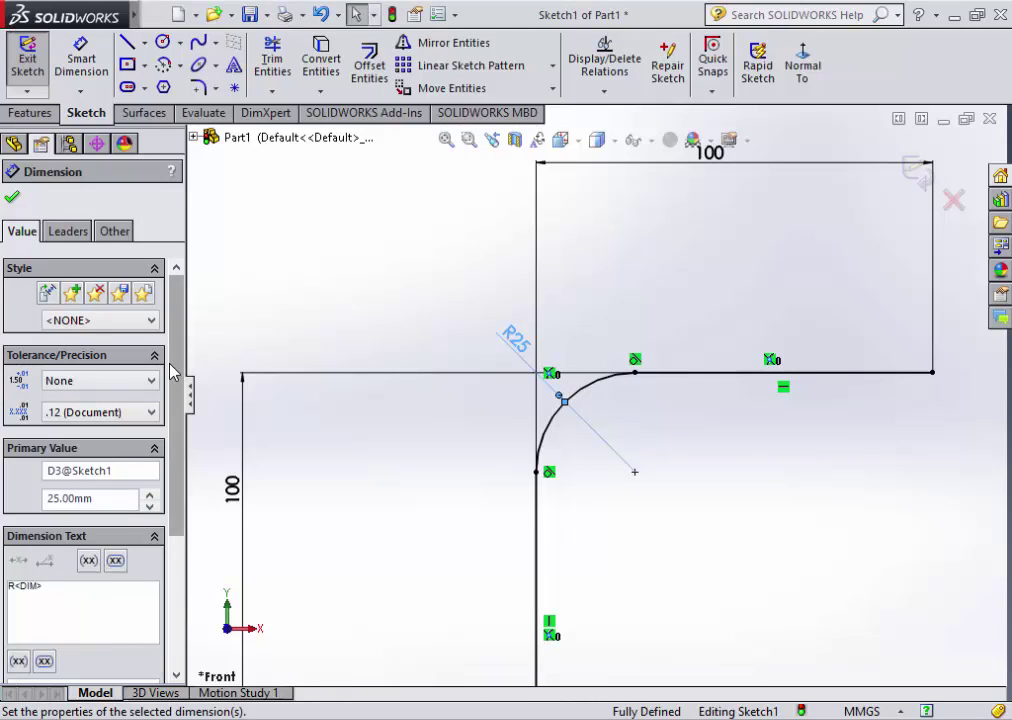
key("ctrl+z")
key("ctrl+z")
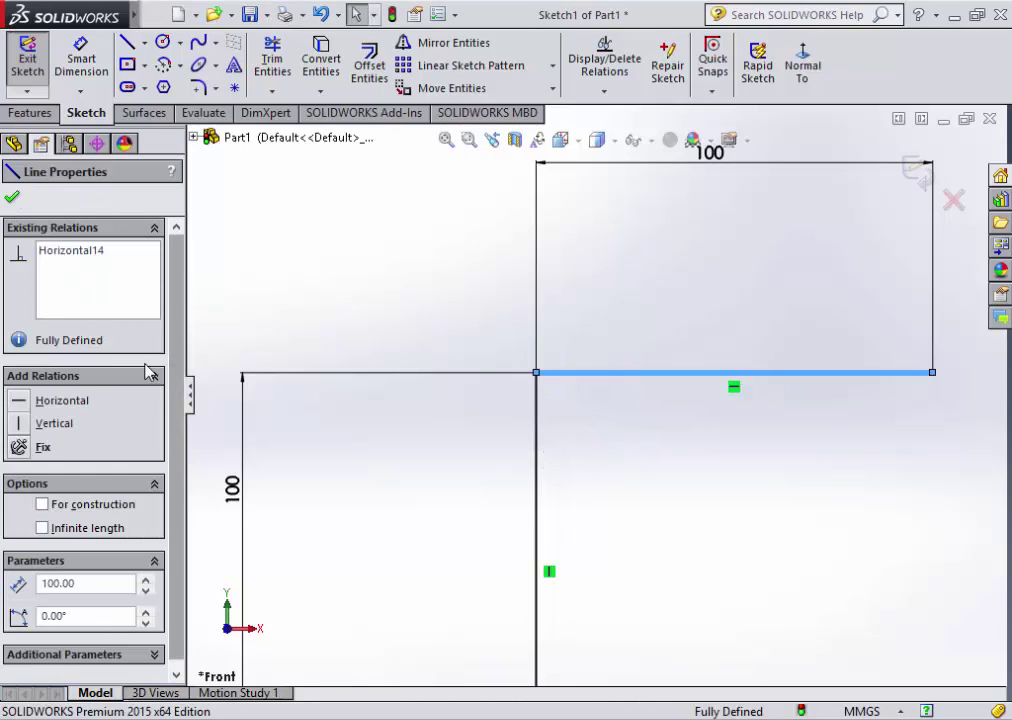
left_click(12, 147)
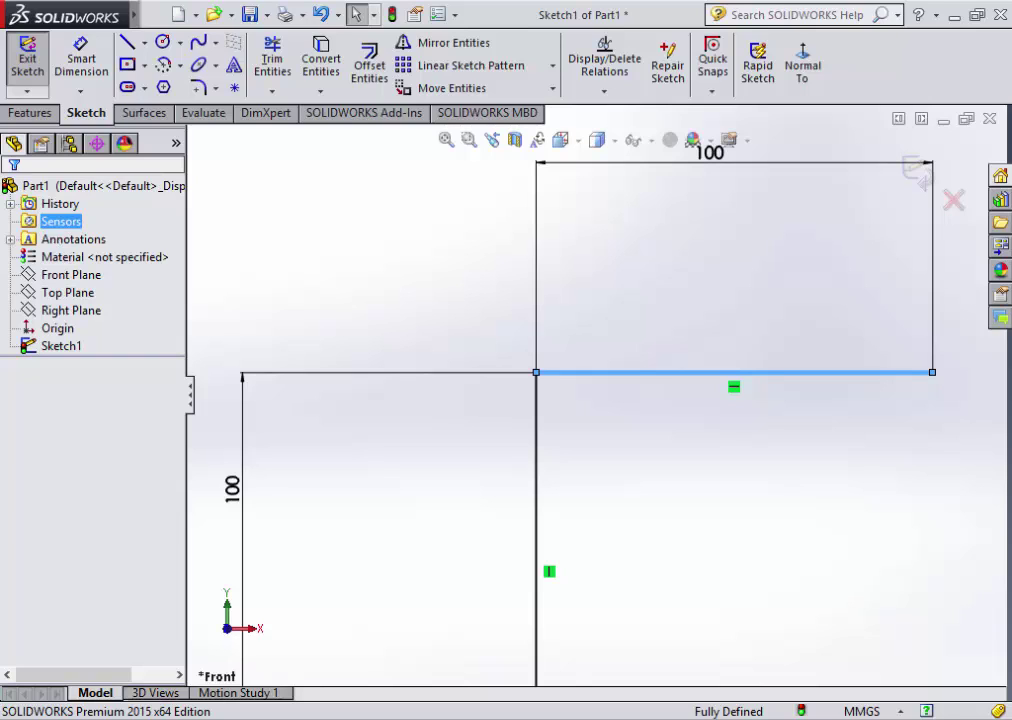
- Chamfer the corner between the horizontal and vertical lines using angle-distance 10 mm and 45°
left_click(218, 89)
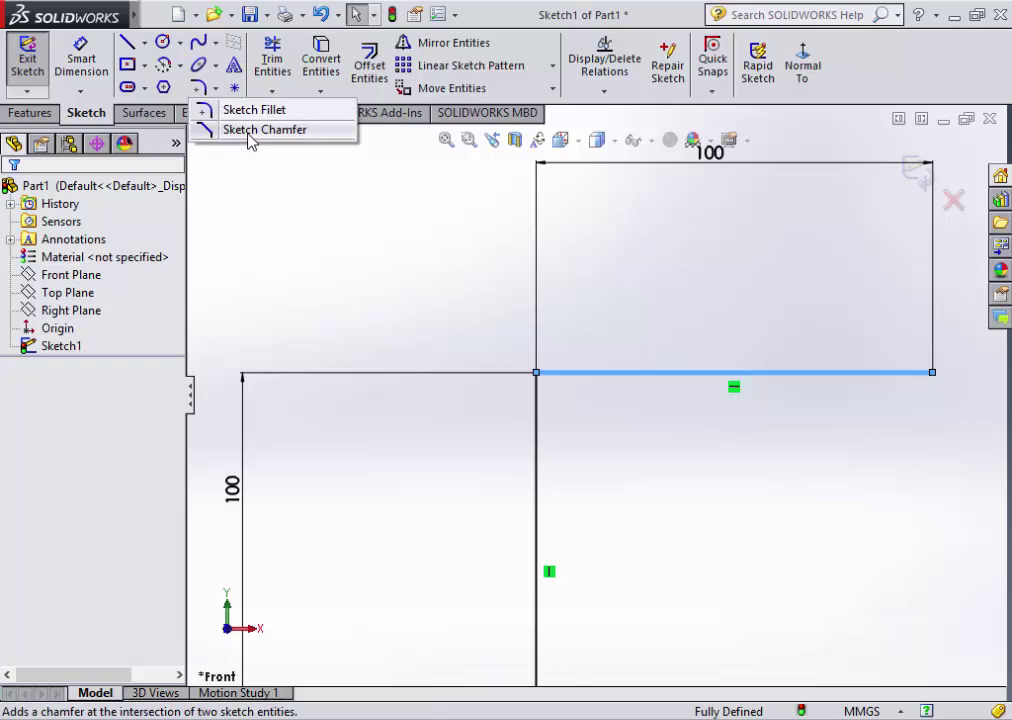
left_click(249, 137)
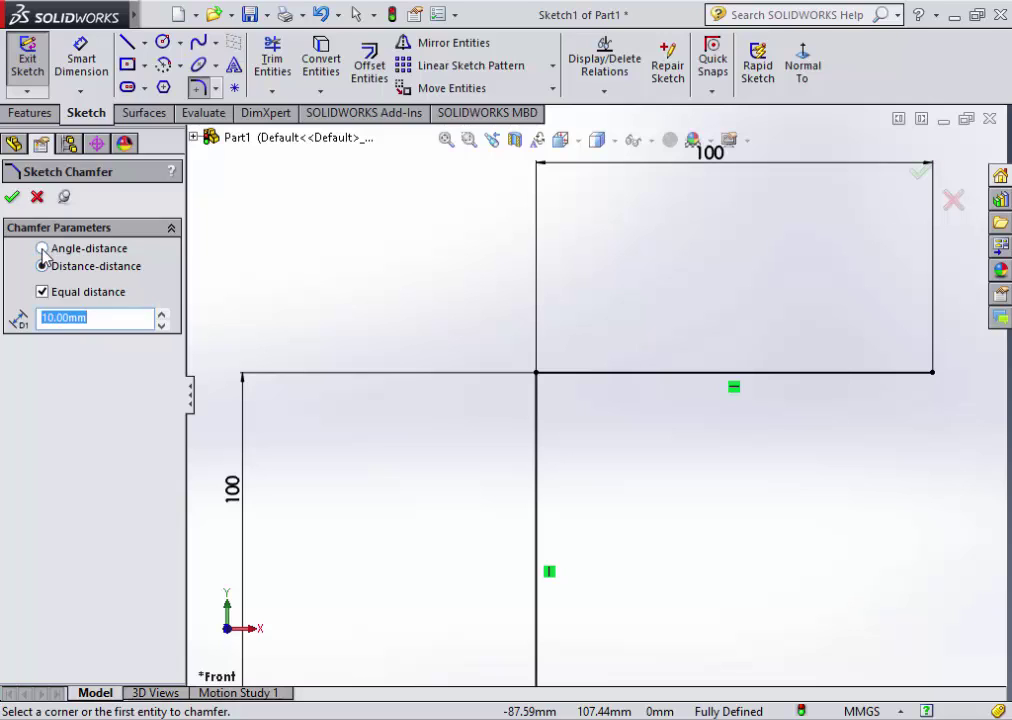
left_click(42, 248)
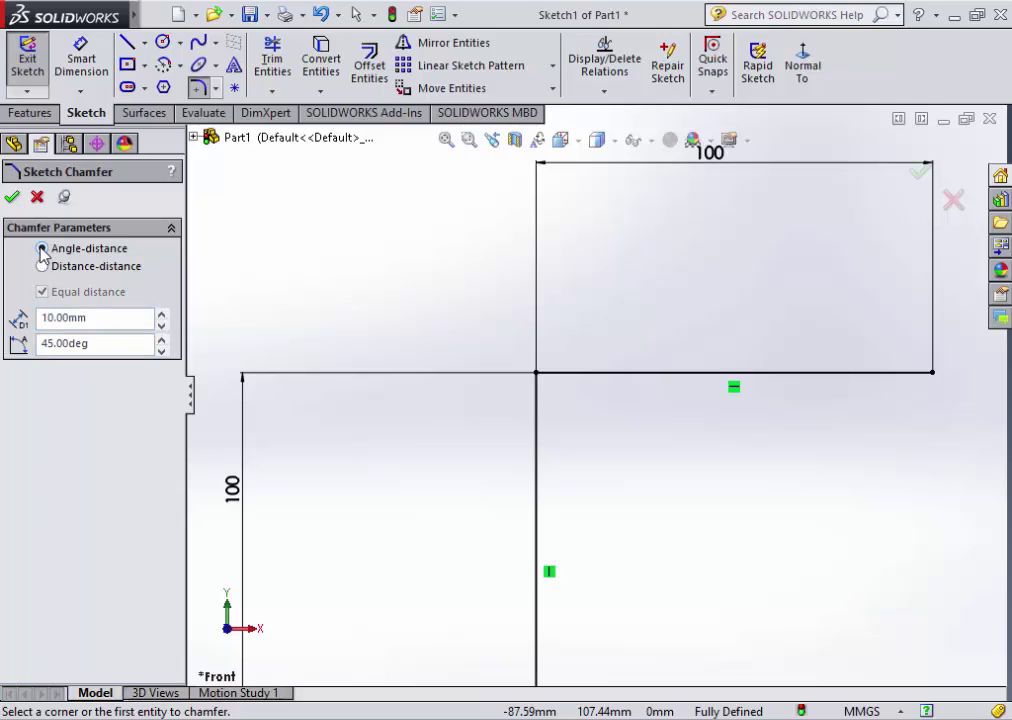
double_click(46, 317)
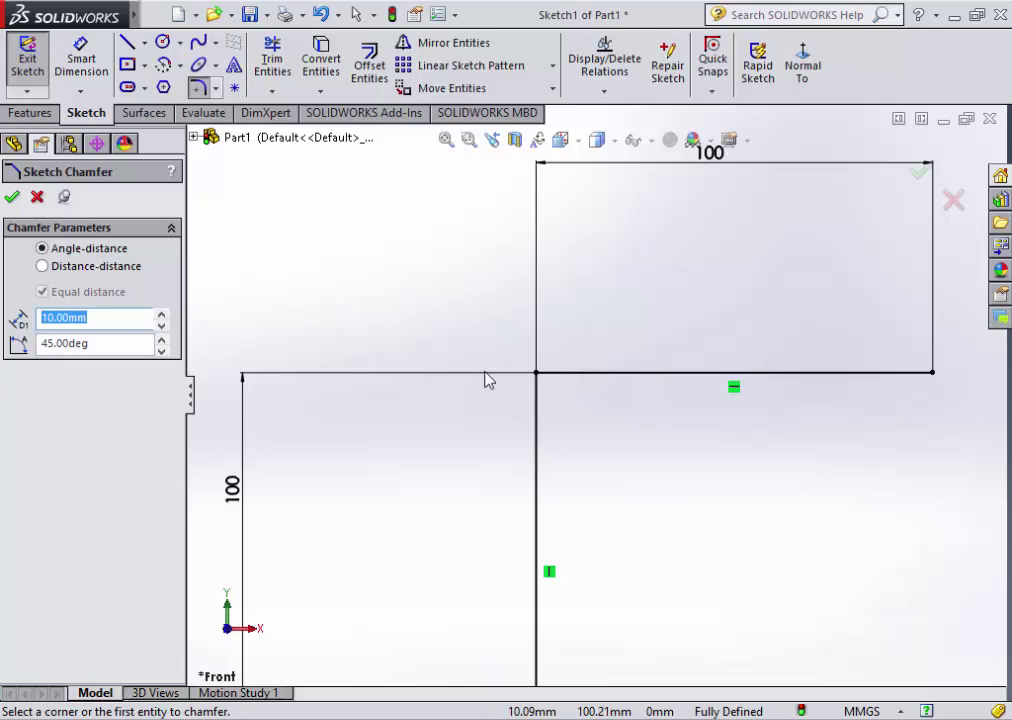
double_click(106, 343)
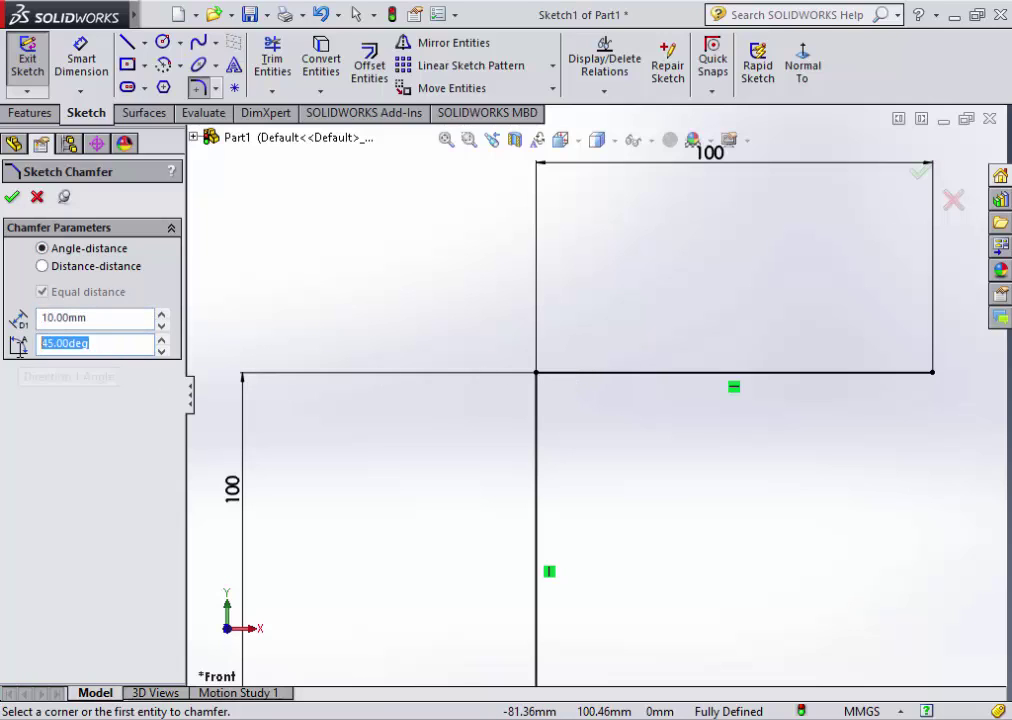
left_click(580, 377)
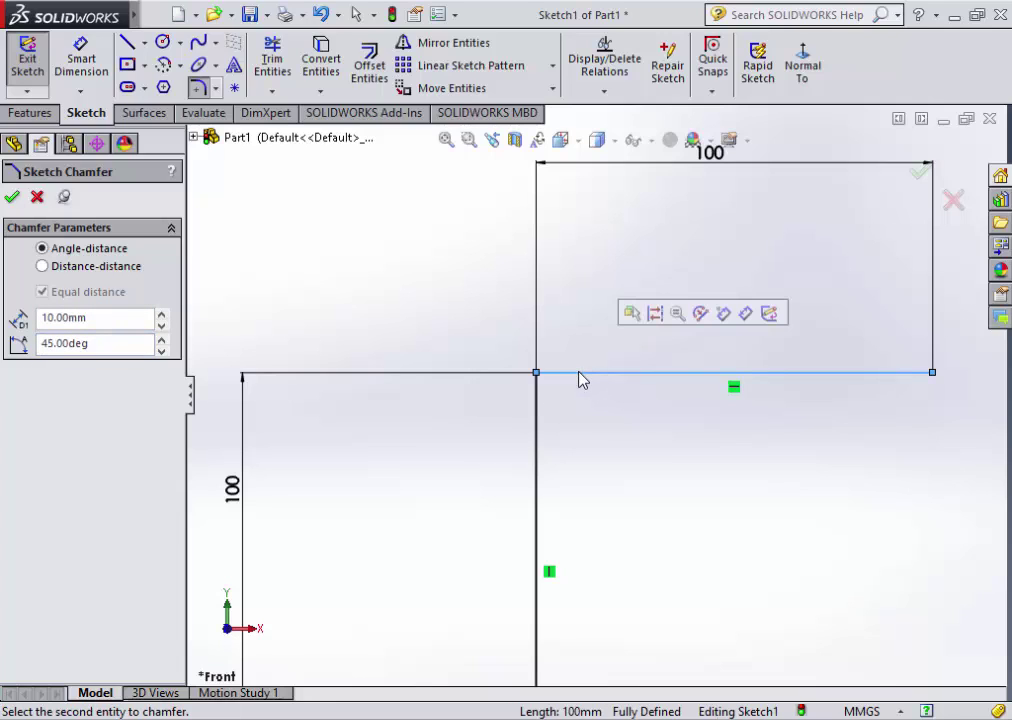
left_click(538, 408)
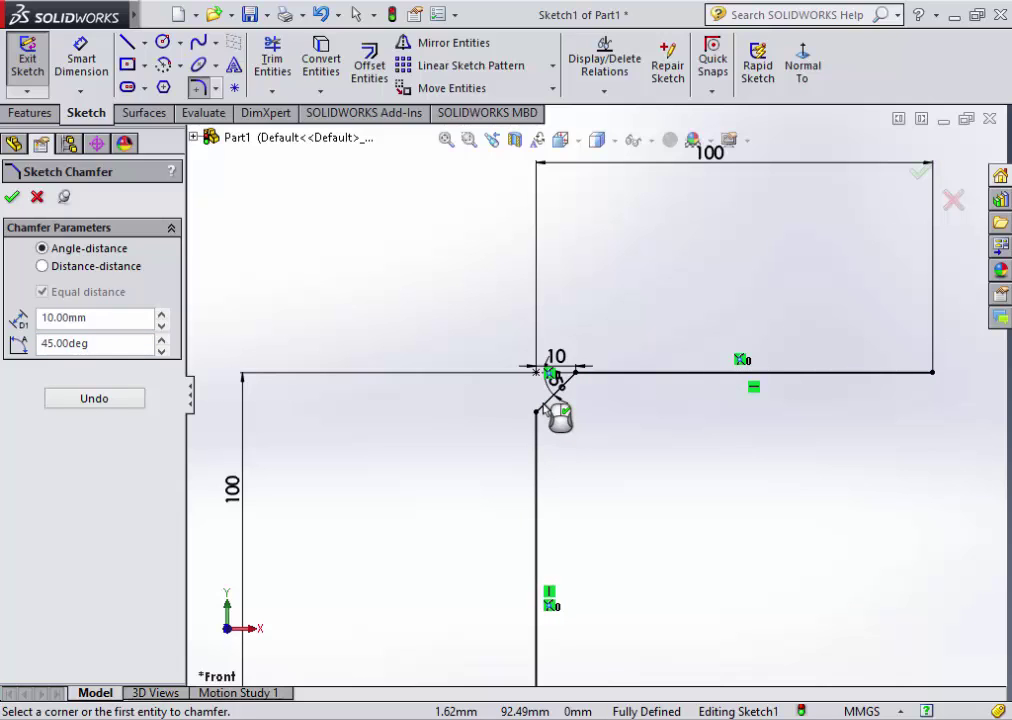
- Zoom in to inspect the 10 mm chamfer, then undo it
scroll(555, 380, "up", 2)
scroll(574, 389, "down", 1)
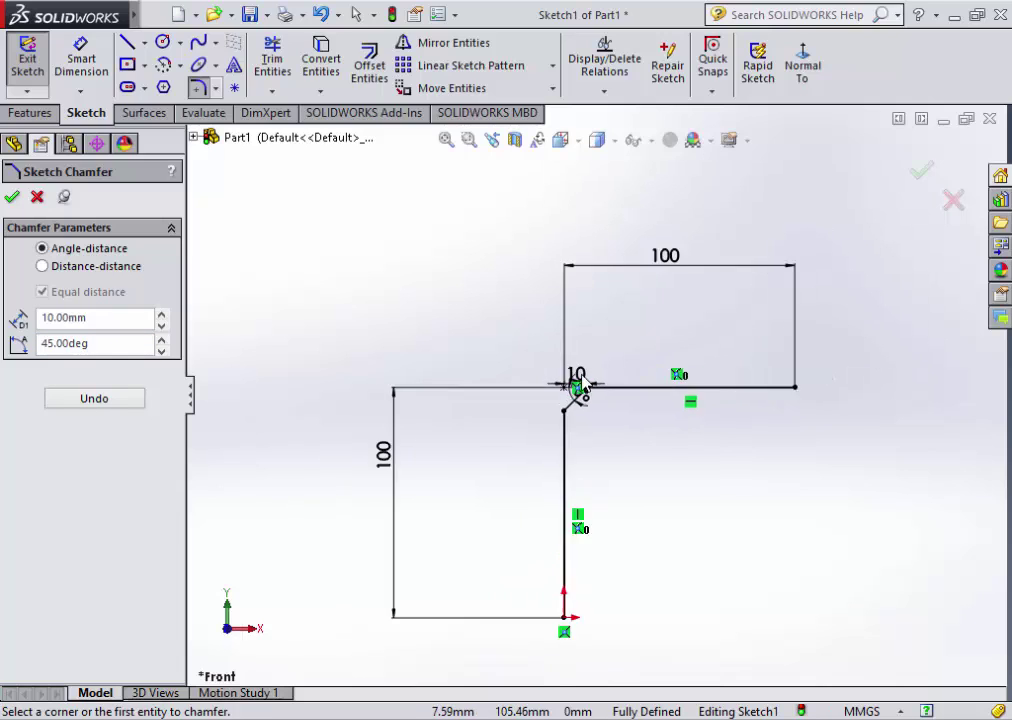
scroll(590, 412, "down", 3)
scroll(590, 435, "down", 3)
scroll(570, 435, "down", 1)
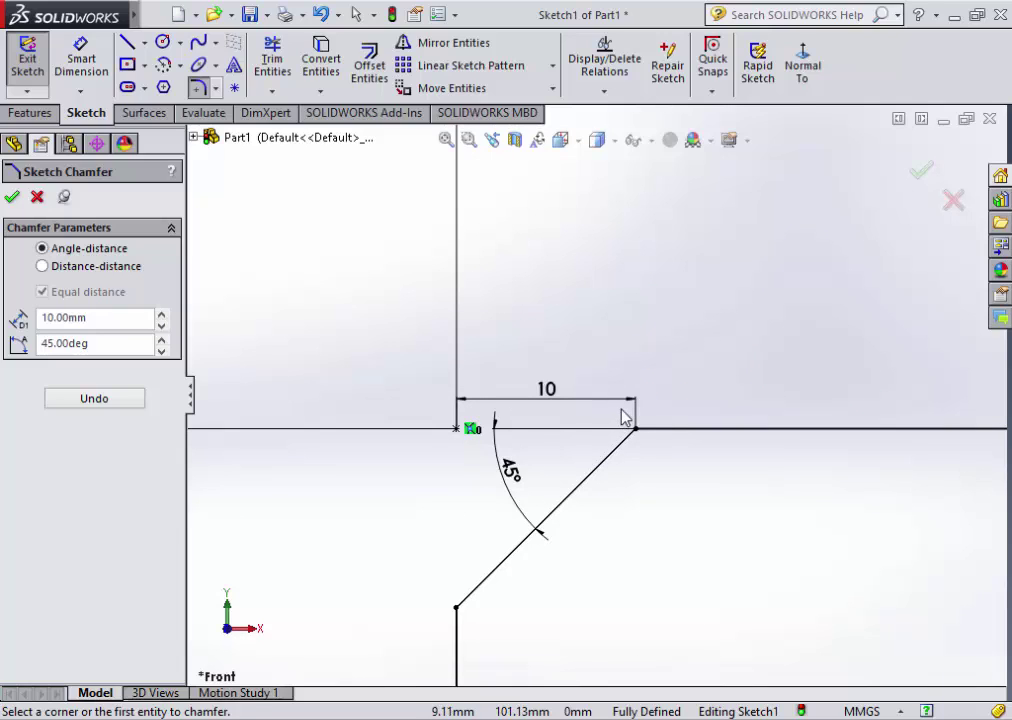
key("ctrl+z")
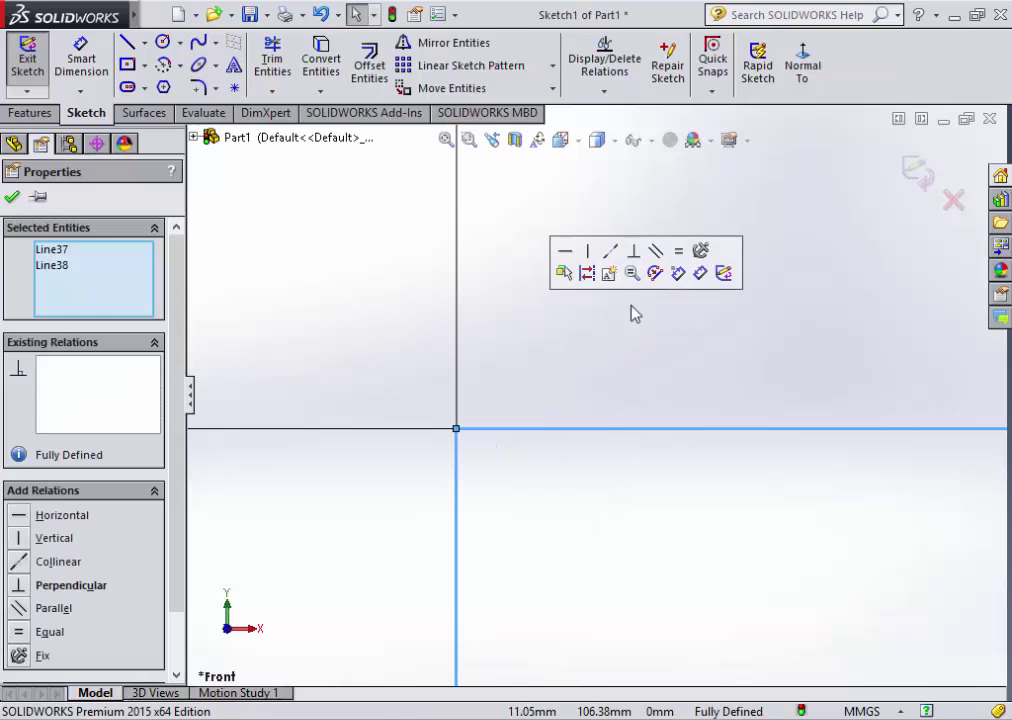
- Apply a distance-distance sketch chamfer of 20 mm with equal distances to the corner
left_click(214, 90)
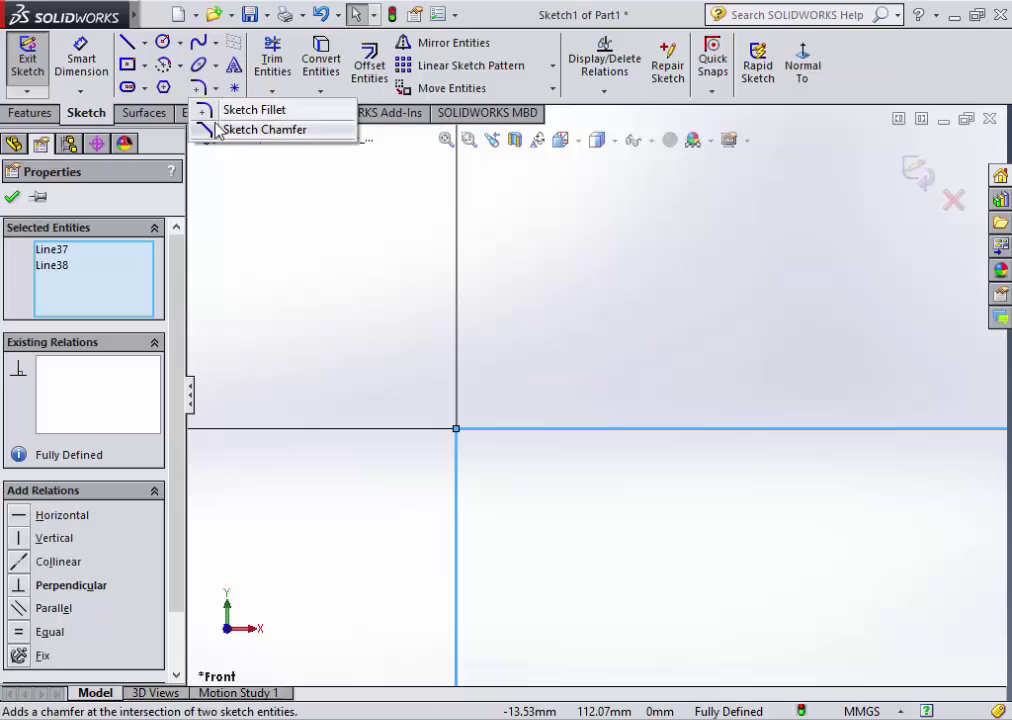
left_click(262, 128)
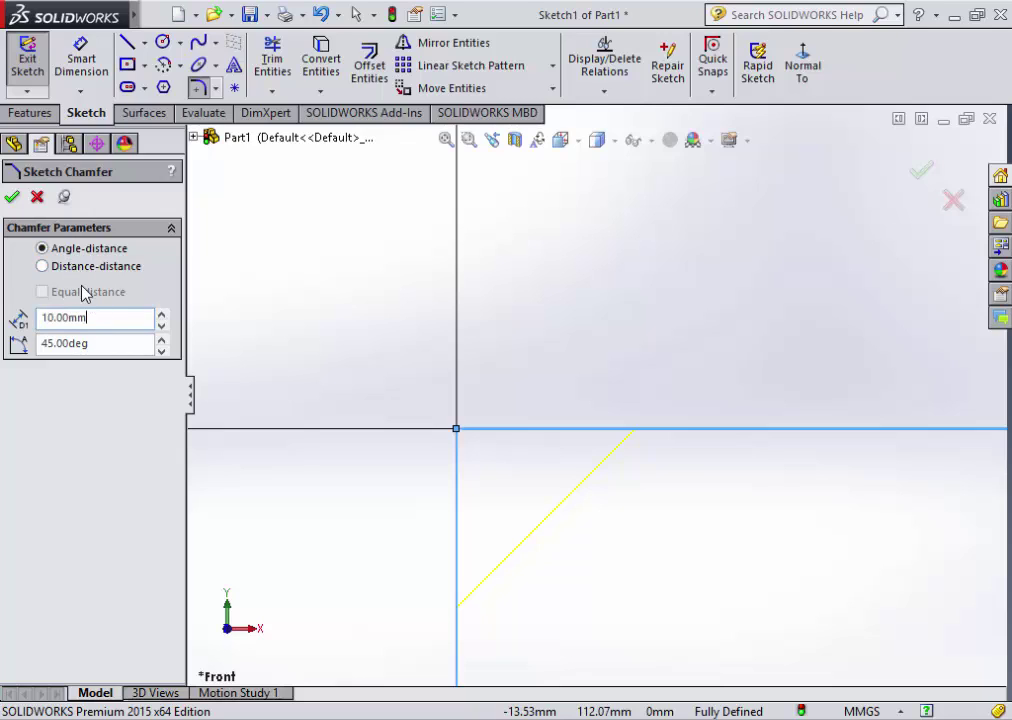
left_click(67, 272)
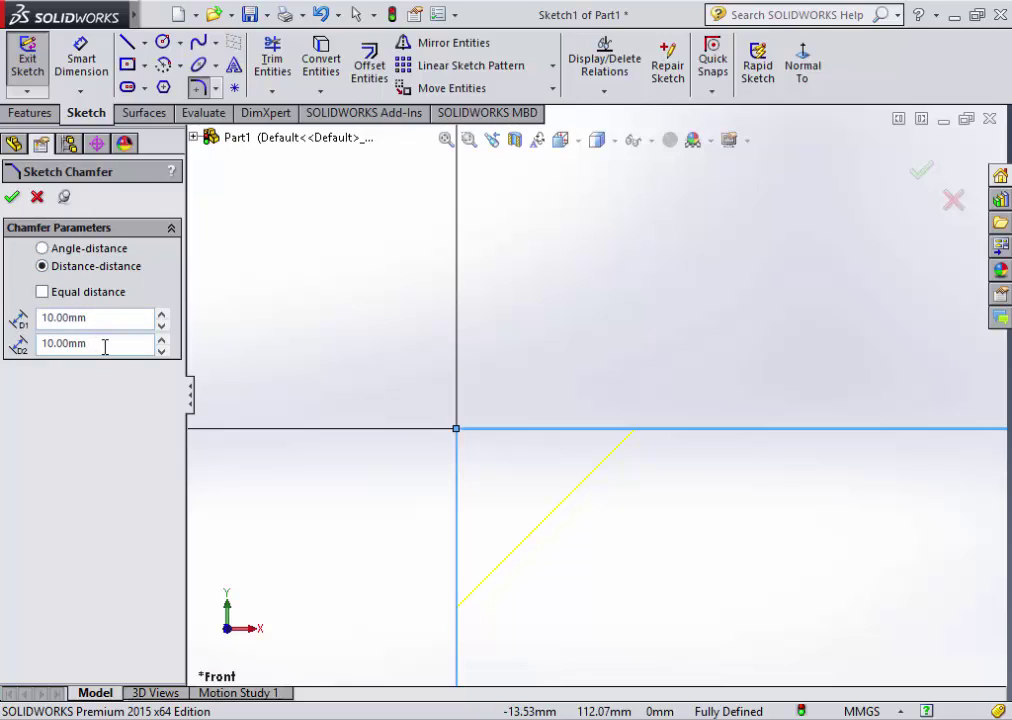
left_click_drag(102, 316, 22, 325)
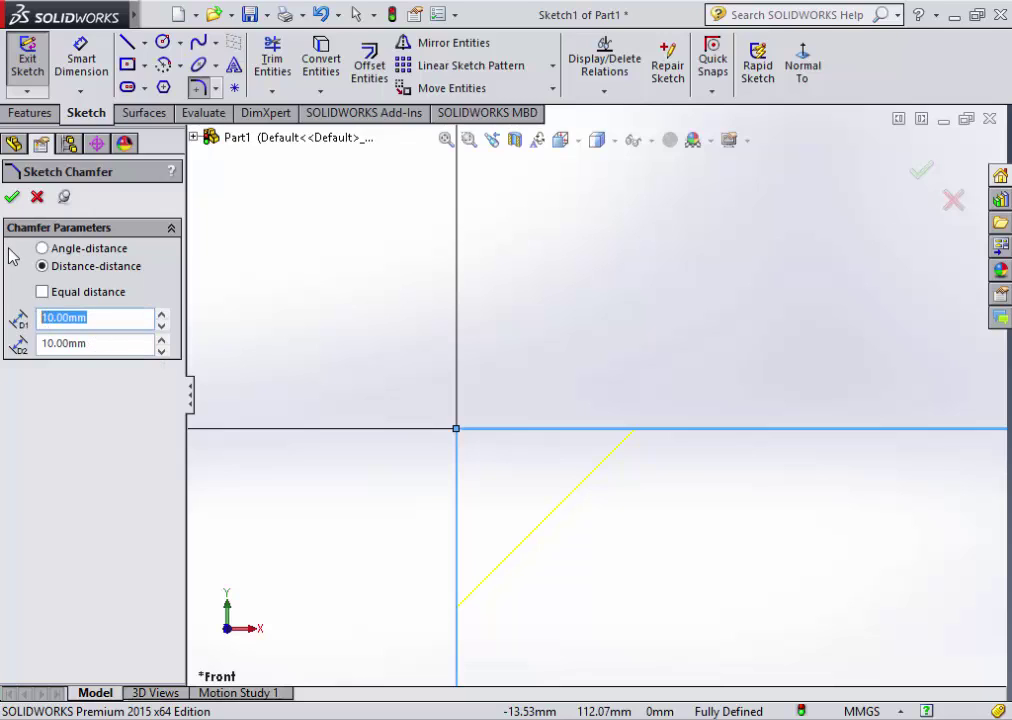
type("2")
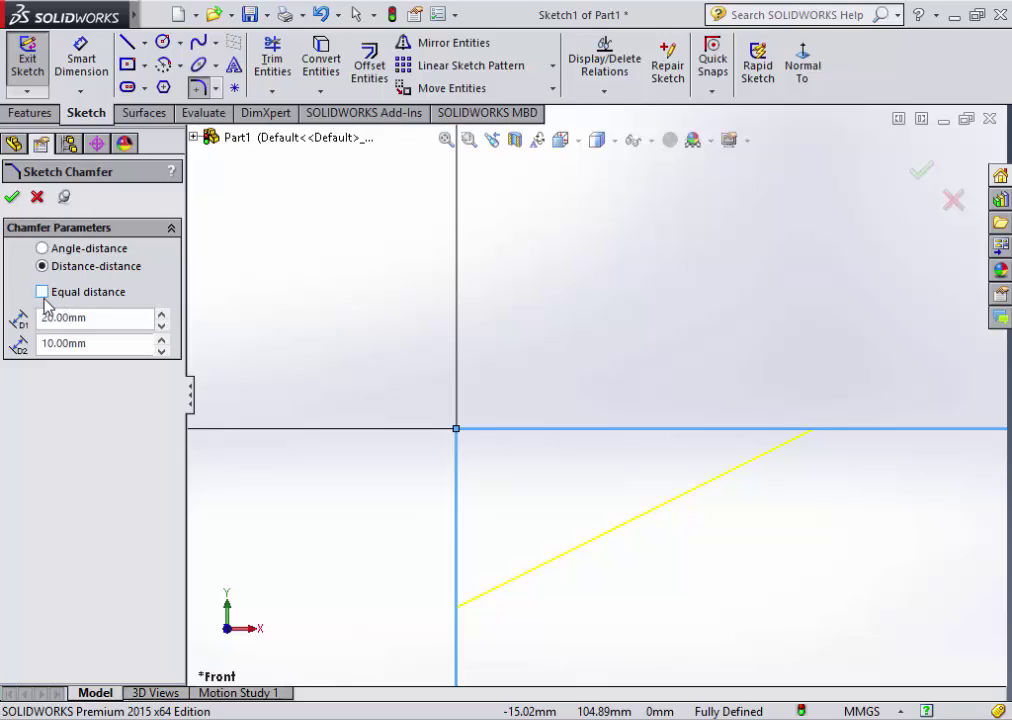
left_click(42, 292)
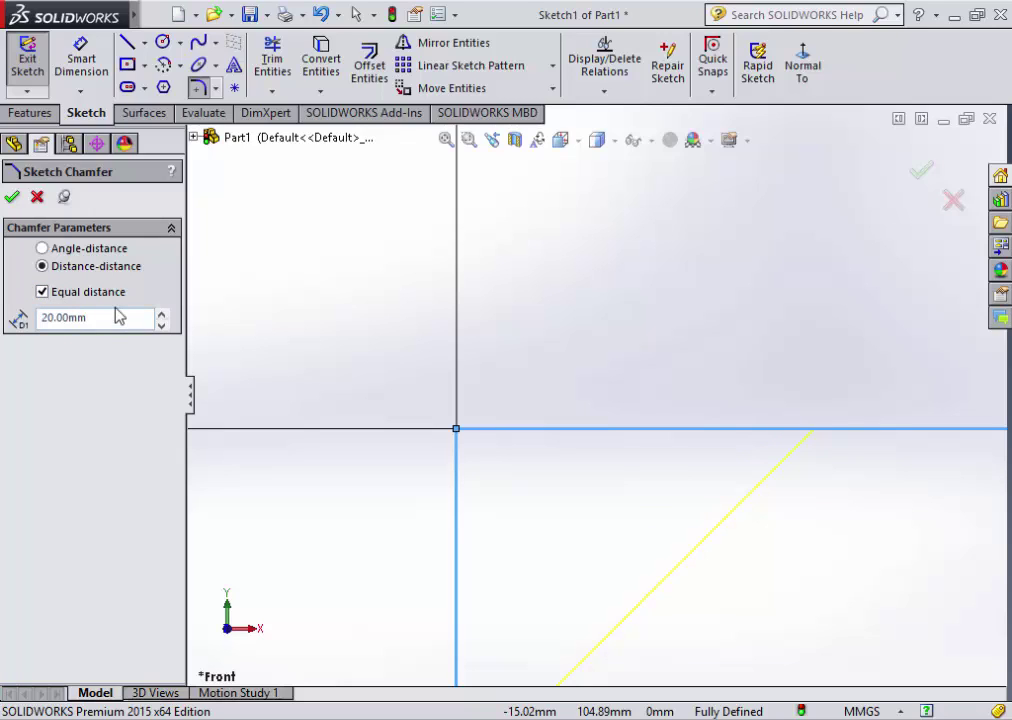
scroll(601, 454, "up", 2)
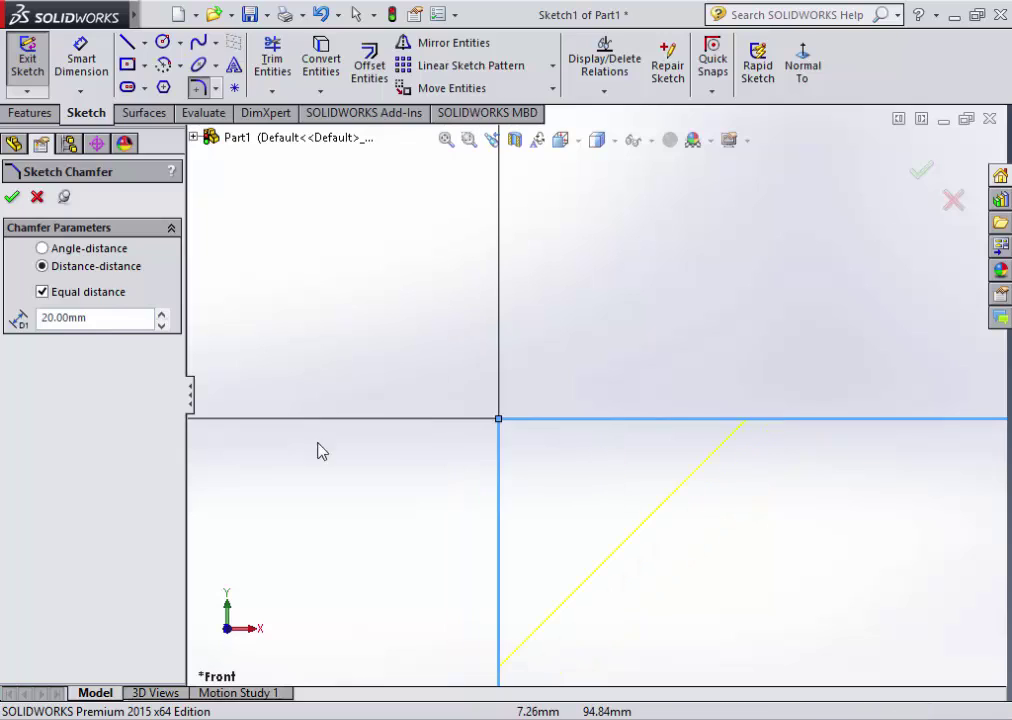
left_click(11, 198)
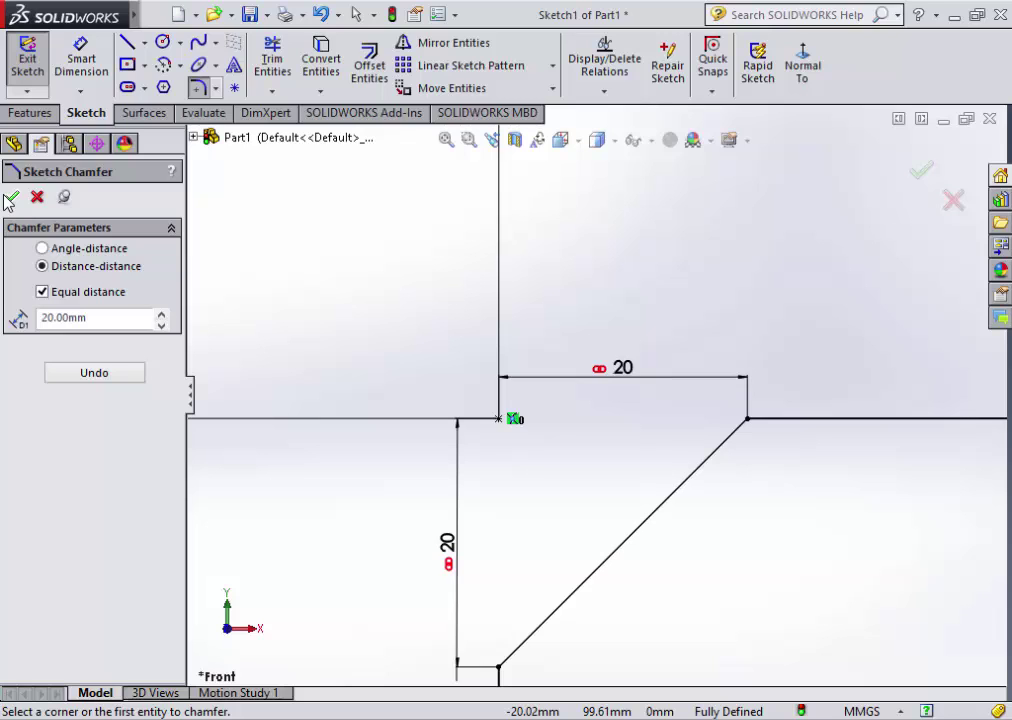
- Leave the chamfer tool and return to the feature tree and Features commands
left_click(226, 12)
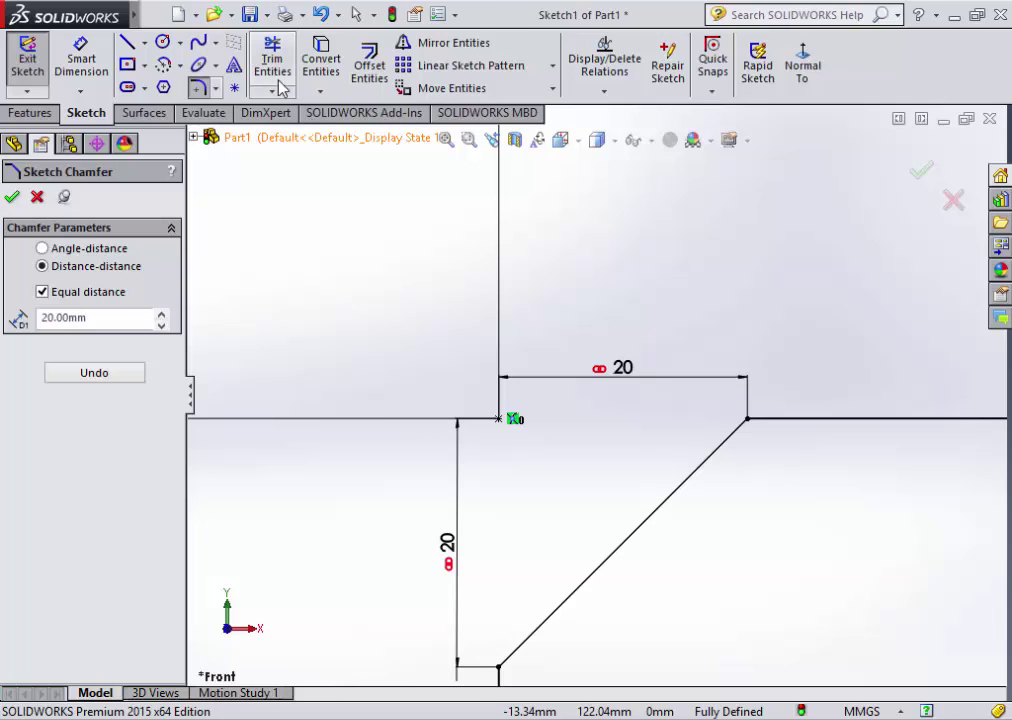
left_click(273, 90)
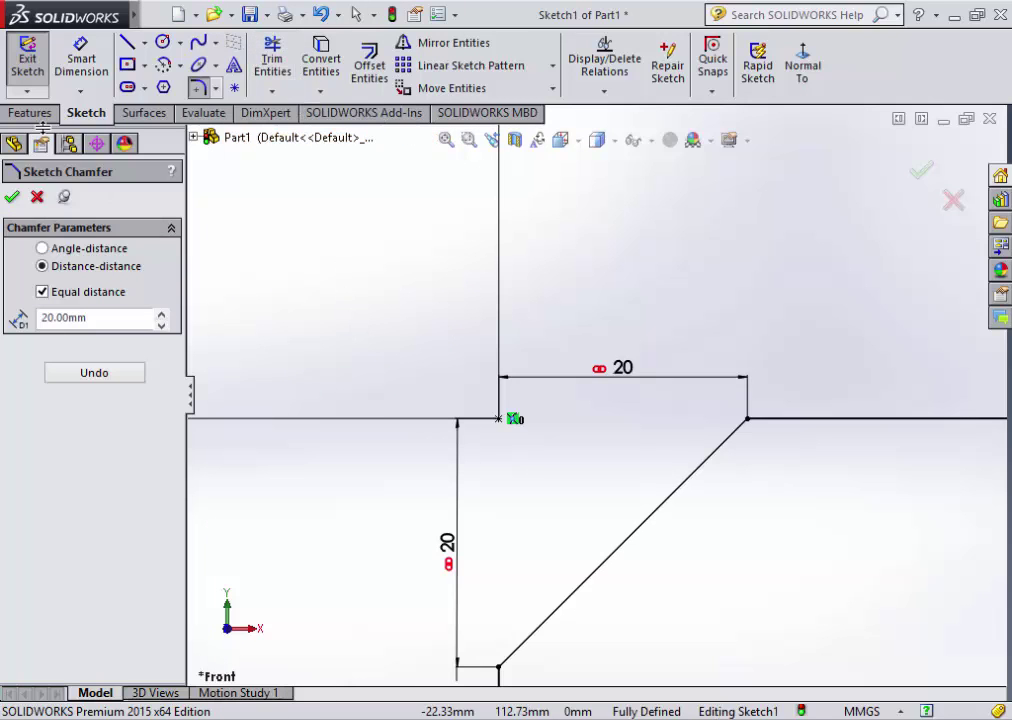
left_click(14, 143)
left_click(30, 112)
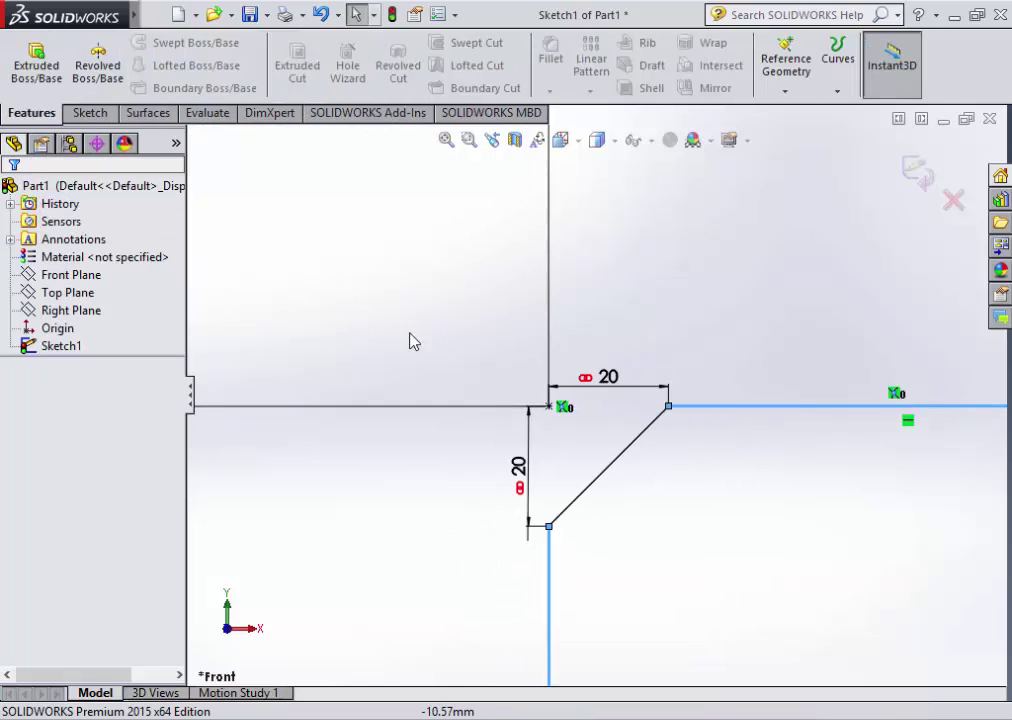
- Fit the sketch to view and draw a circle up and left of the chamfered profile
key("f")
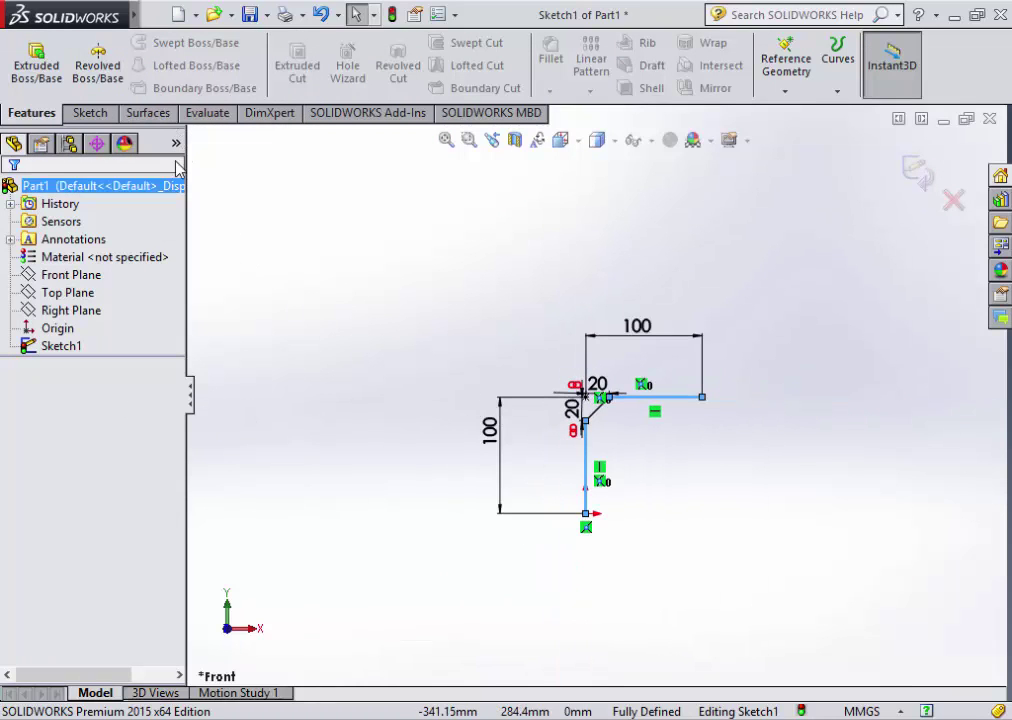
left_click(86, 112)
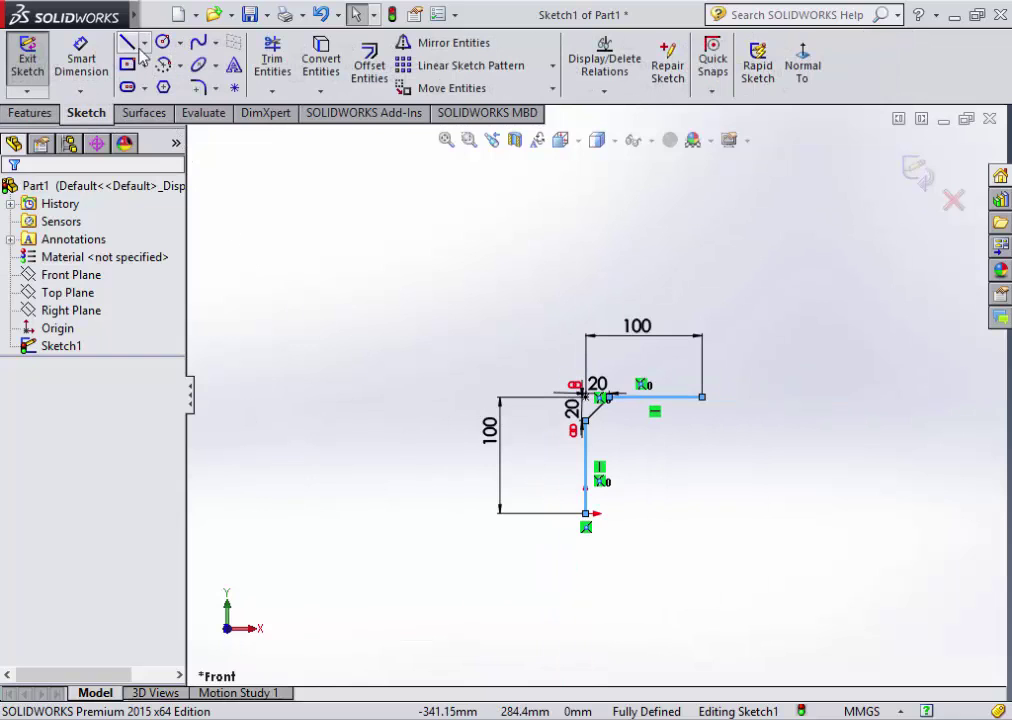
left_click(162, 42)
left_click(365, 278)
left_click(420, 262)
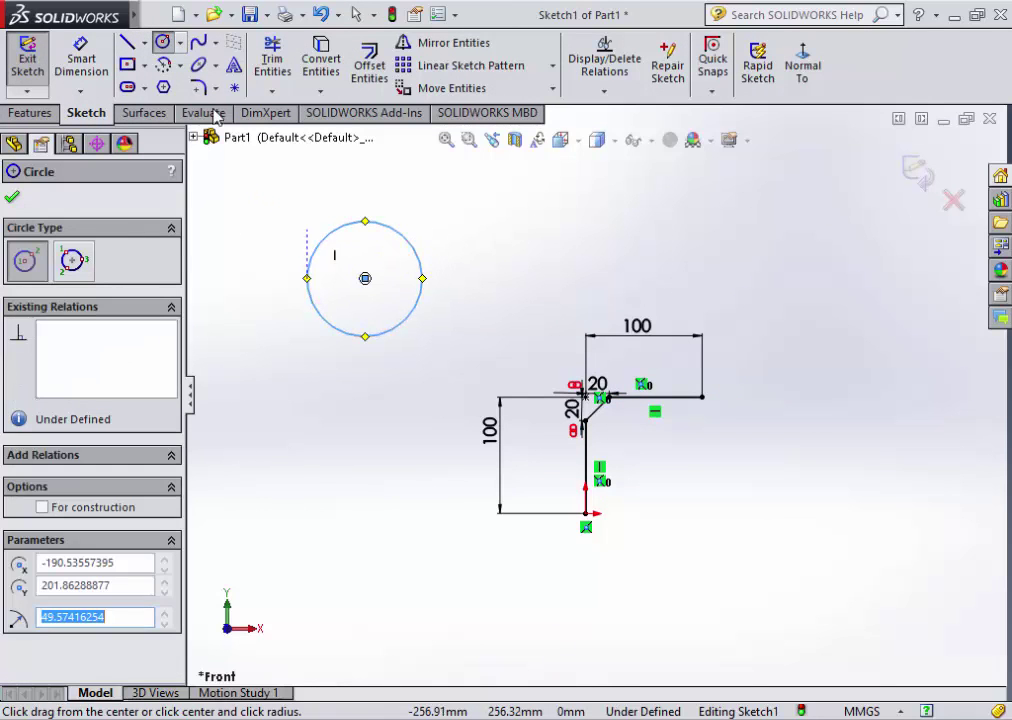
left_click(127, 42)
key("Escape")
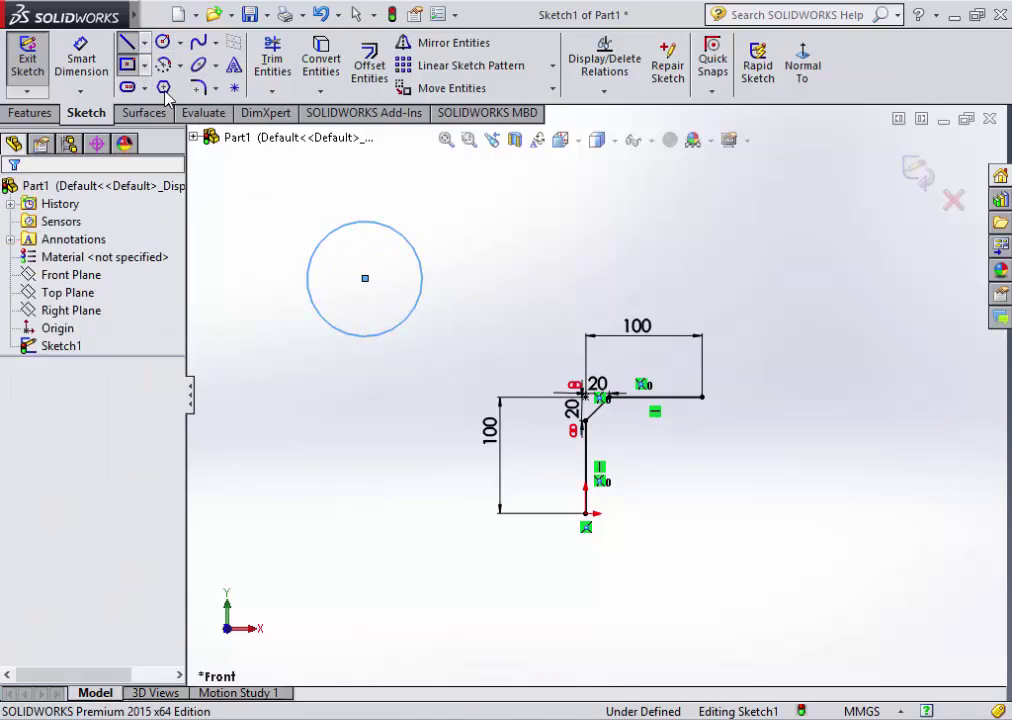
- Draw a centre rectangle from the circle's centre, wider and shorter than the circle
left_click(127, 64)
left_click(365, 278)
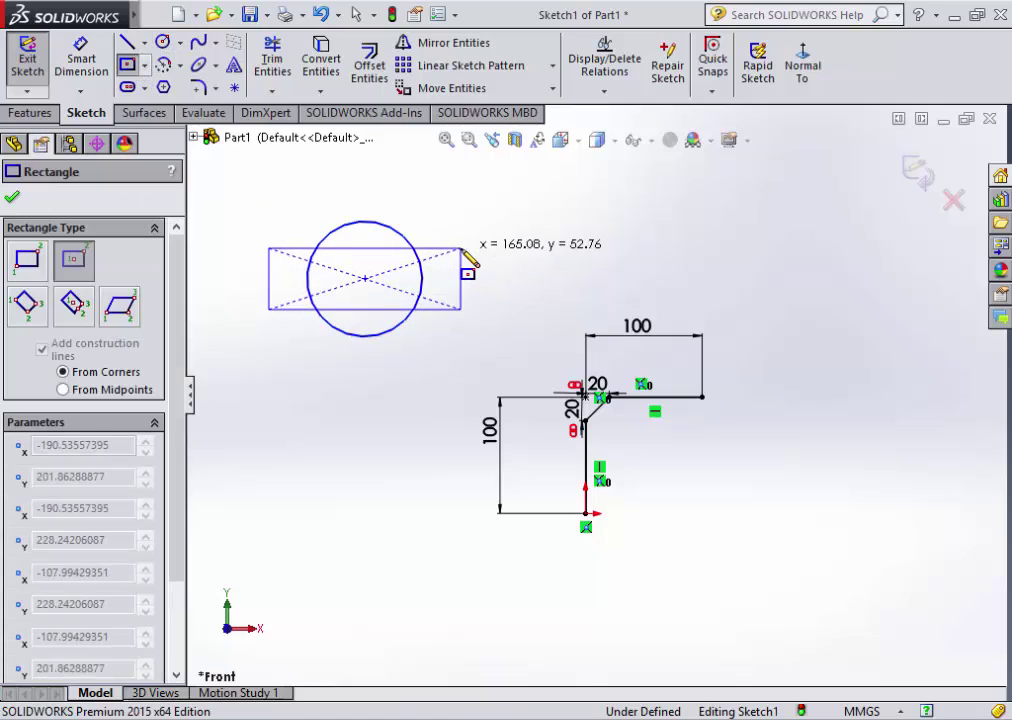
left_click(461, 249)
right_click(493, 240)
left_click(520, 244)
scroll(390, 263, "down", 1)
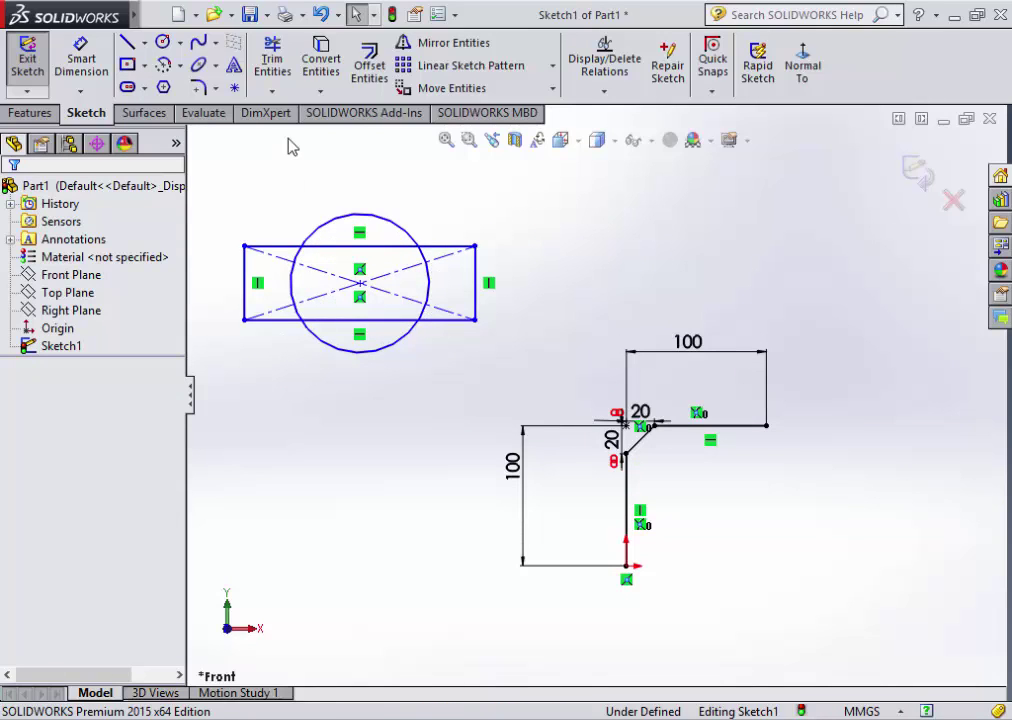
- Try a power-trim stroke with Trim Entities and undo the unwanted cut to the bottom edge
left_click(280, 85)
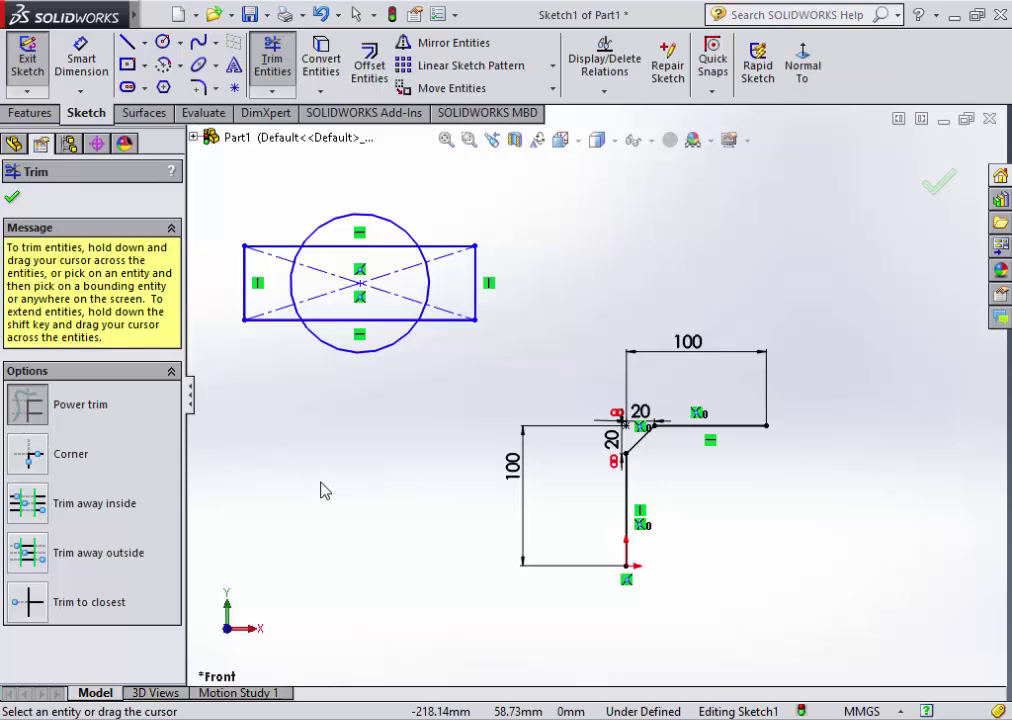
mouse_move(318, 485)
left_mouse_down()
mouse_move(332, 449)
mouse_move(382, 434)
mouse_move(325, 413)
mouse_move(348, 402)
mouse_move(374, 410)
mouse_move(355, 416)
mouse_move(328, 477)
mouse_move(436, 345)
mouse_move(437, 320)
left_mouse_up()
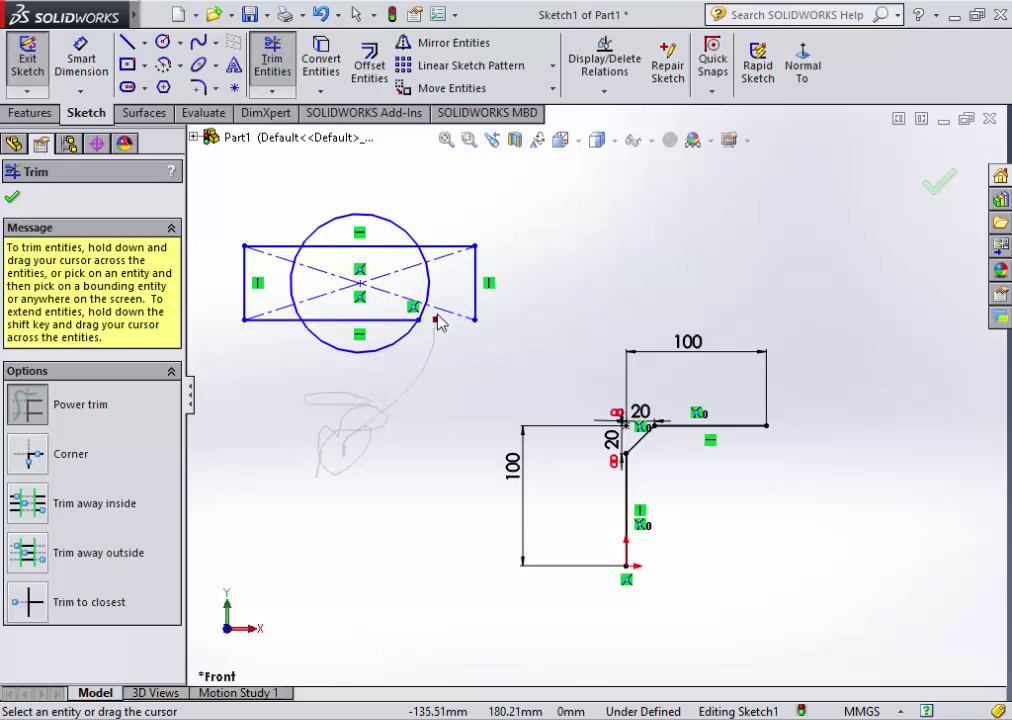
left_click_drag(437, 320, 436, 323)
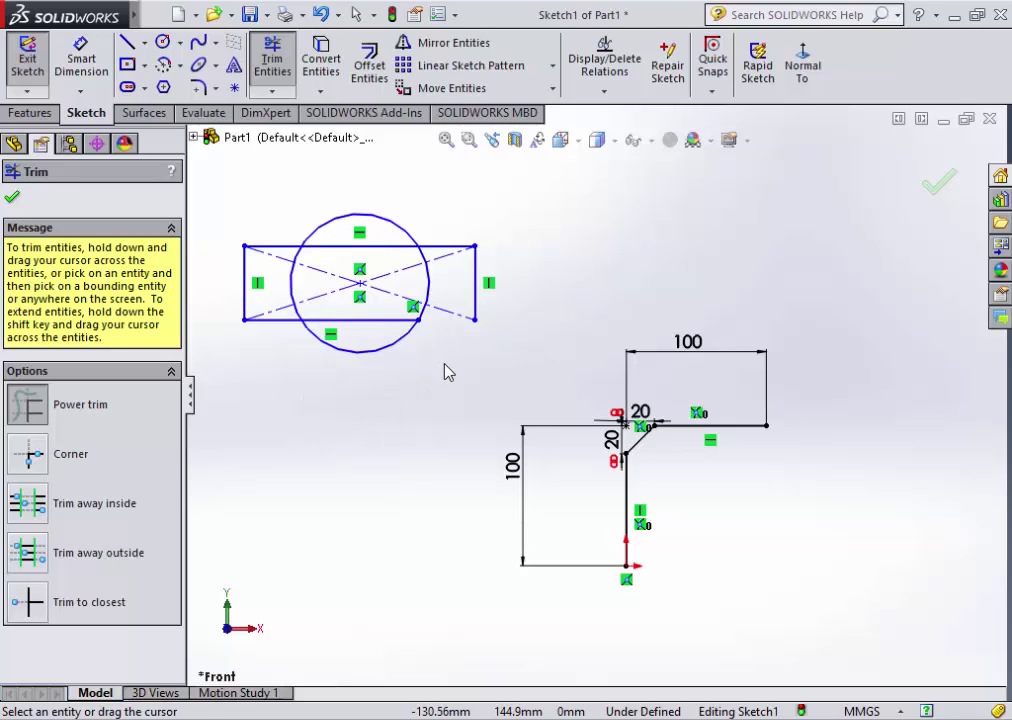
key("ctrl+z")
- Trim the circle arcs and rectangle edges inside each other, plus the short angled leftover
left_click(272, 60)
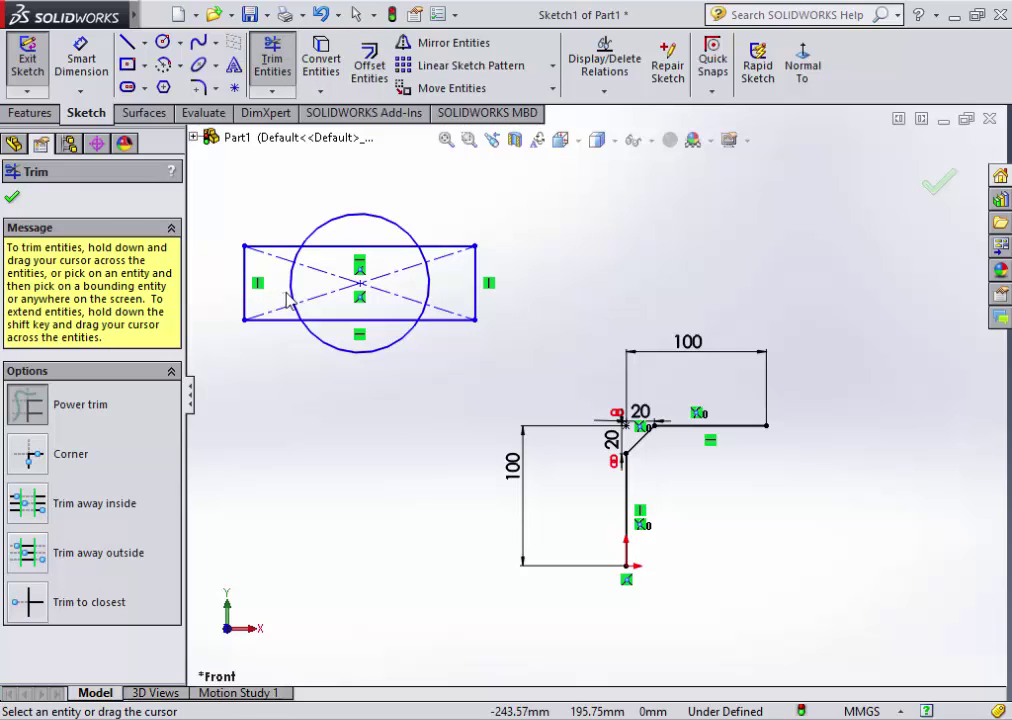
mouse_move(287, 300)
left_mouse_down()
mouse_move(415, 276)
mouse_move(338, 256)
left_mouse_up()
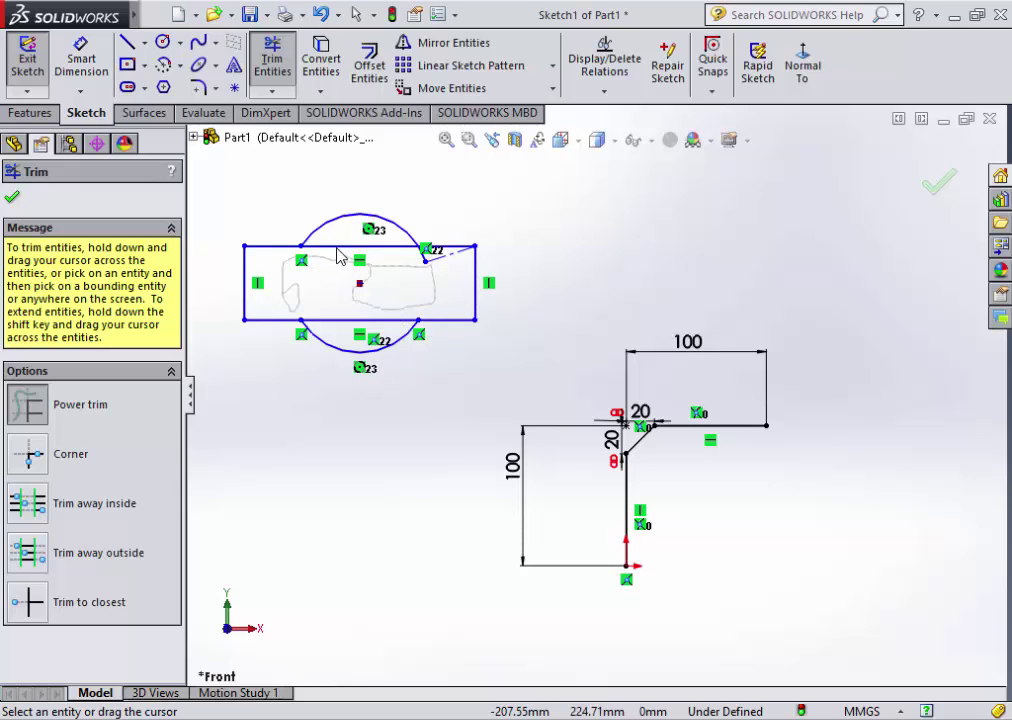
left_click_drag(338, 256, 368, 330)
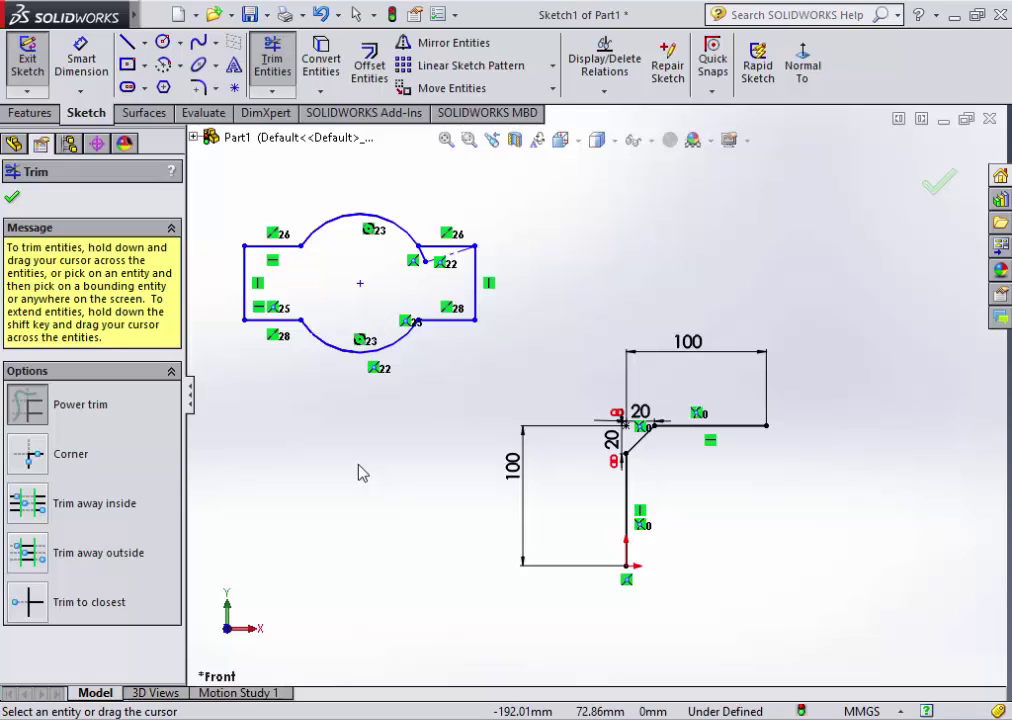
scroll(330, 300, "up", 3)
scroll(385, 328, "down", 2)
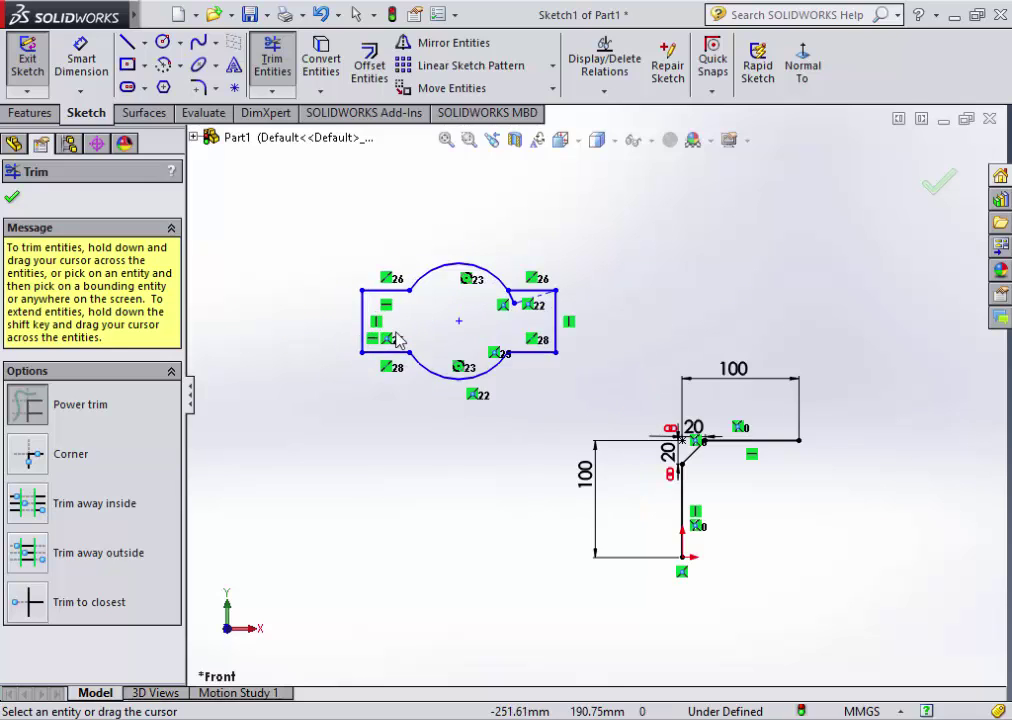
scroll(420, 330, "down", 3)
scroll(460, 305, "down", 2)
scroll(440, 298, "down", 1)
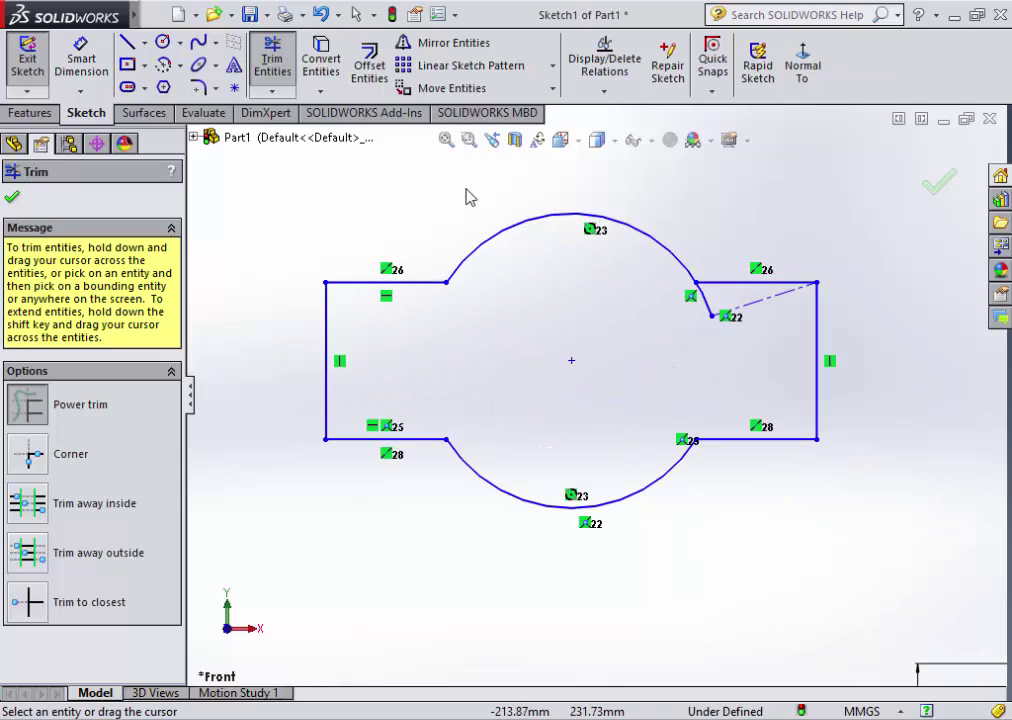
left_click_drag(661, 330, 757, 322)
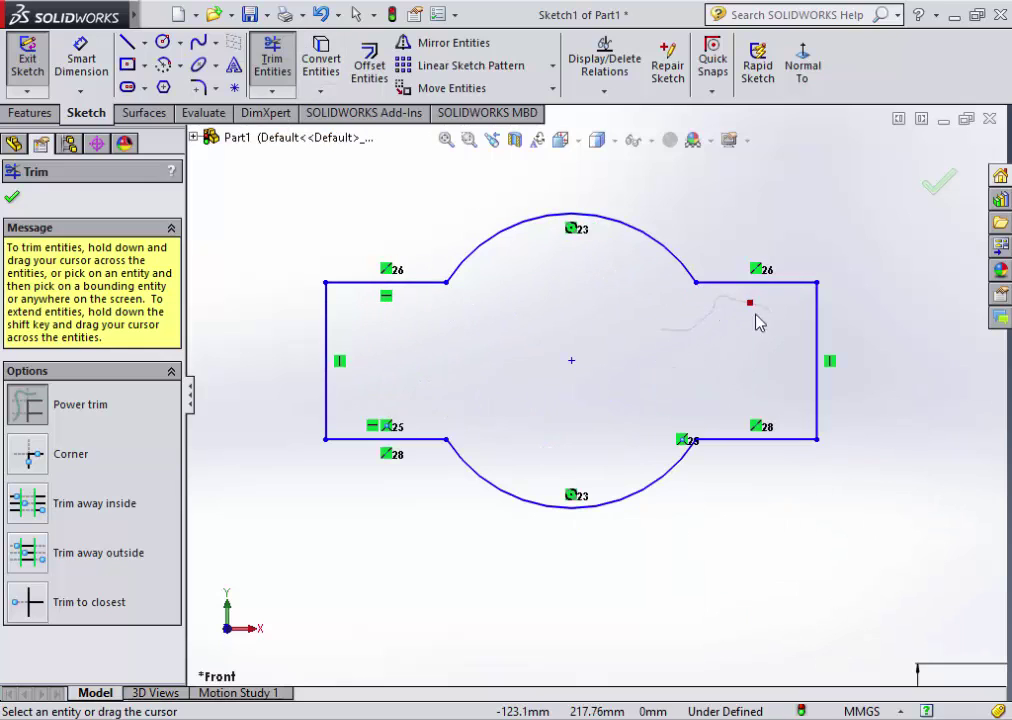
key("Escape")
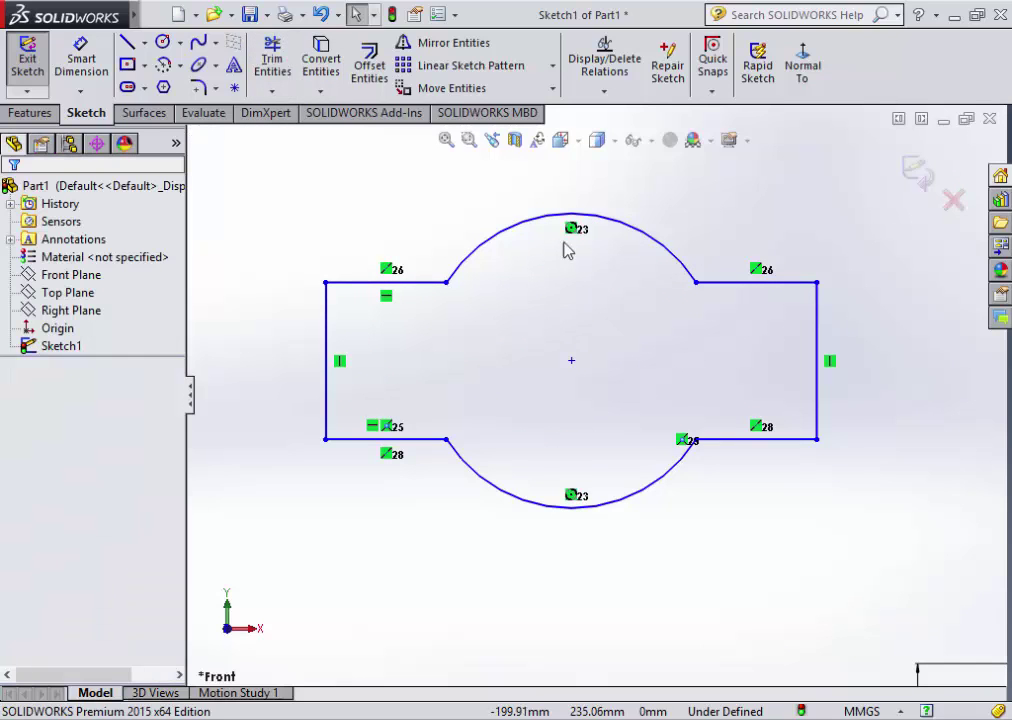
scroll(583, 242, "up", 2)
scroll(583, 296, "up", 1)
scroll(644, 474, "down", 4)
scroll(530, 392, "down", 2)
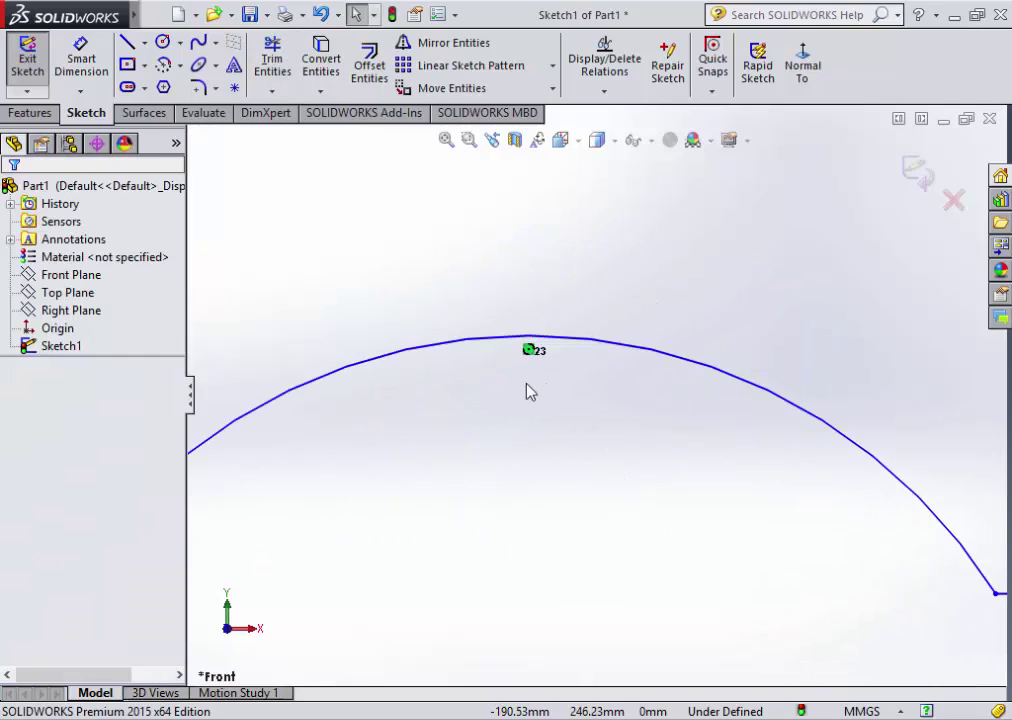
scroll(528, 385, "down", 3)
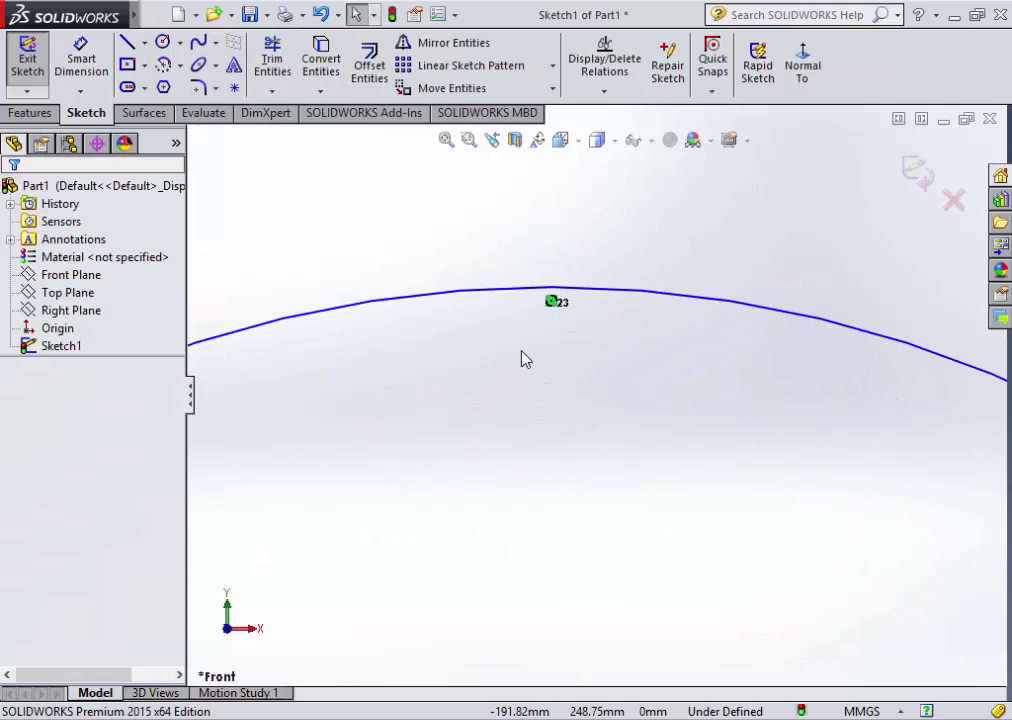
left_click(562, 300)
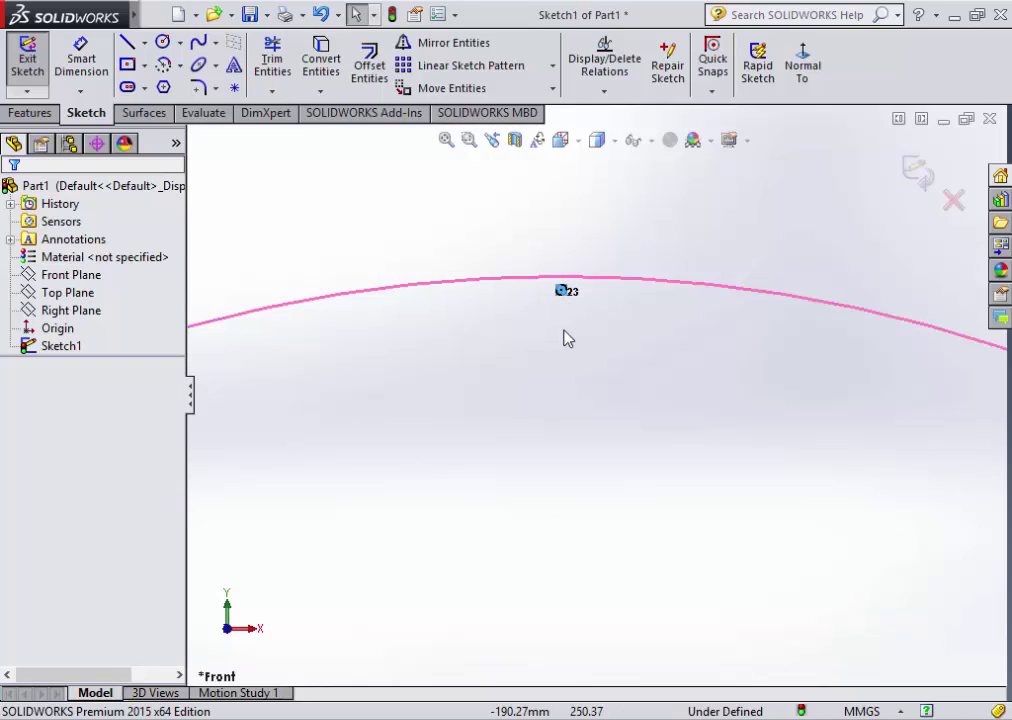
scroll(547, 425, "down", 1)
scroll(535, 501, "up", 1)
scroll(542, 488, "up", 2)
scroll(558, 517, "up", 2)
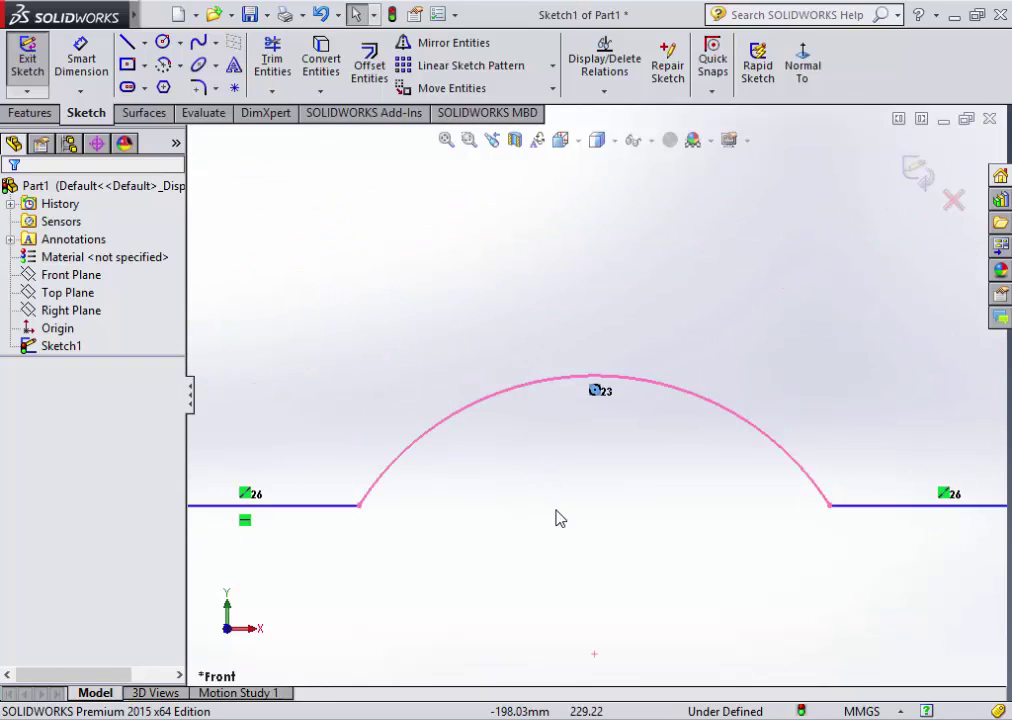
scroll(558, 517, "up", 3)
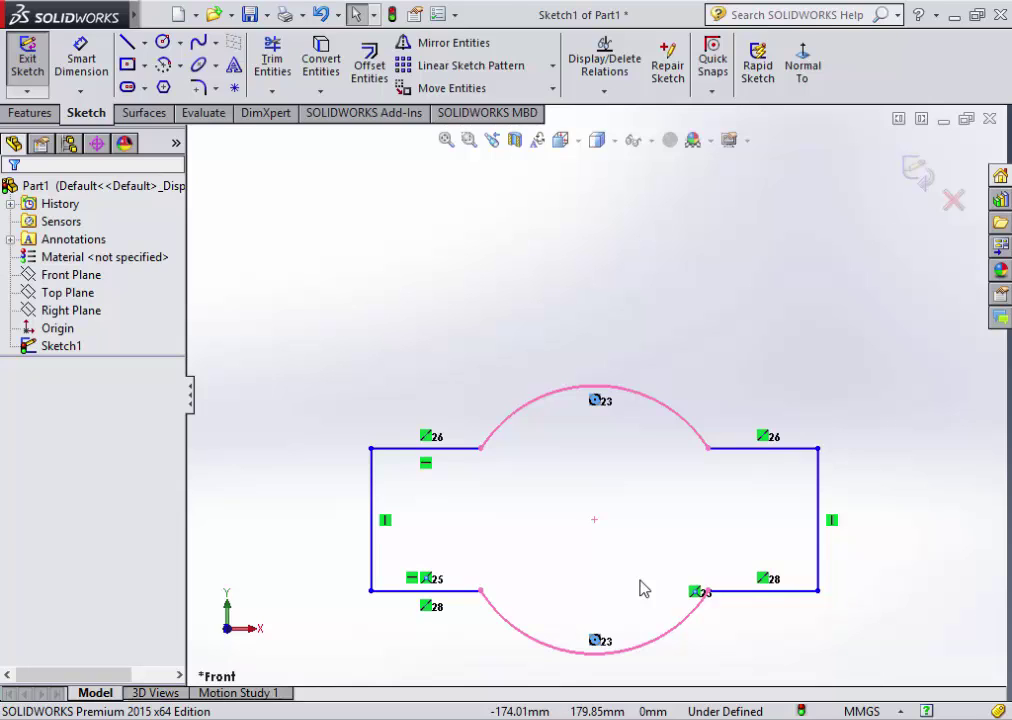
left_click(610, 485)
scroll(440, 490, "down", 2)
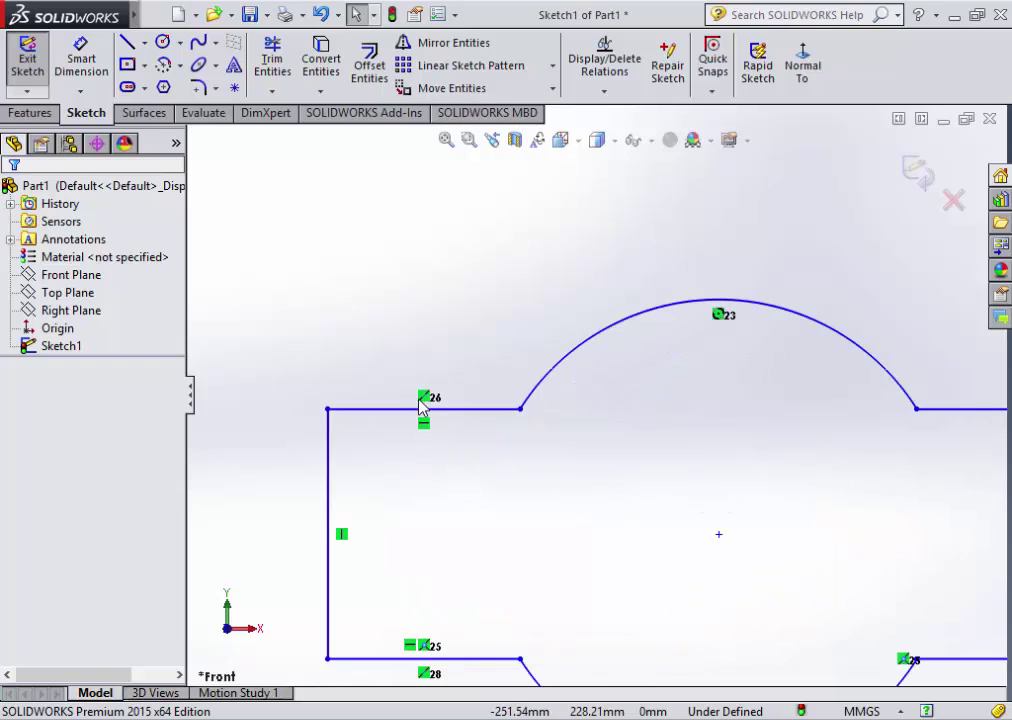
left_click(424, 398)
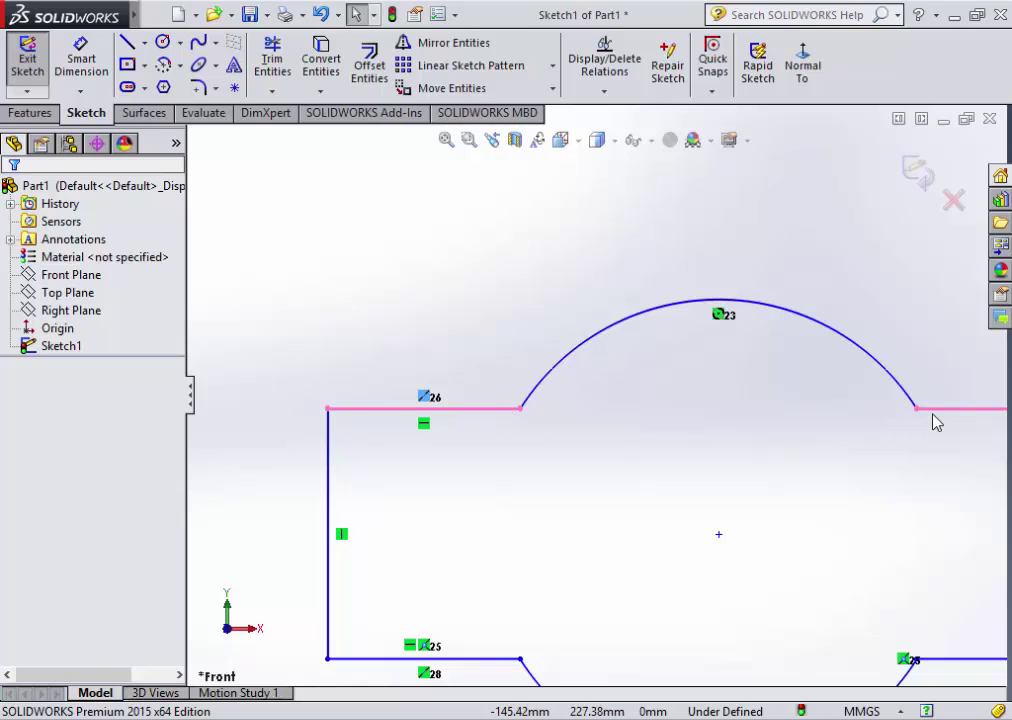
scroll(895, 452, "up", 2)
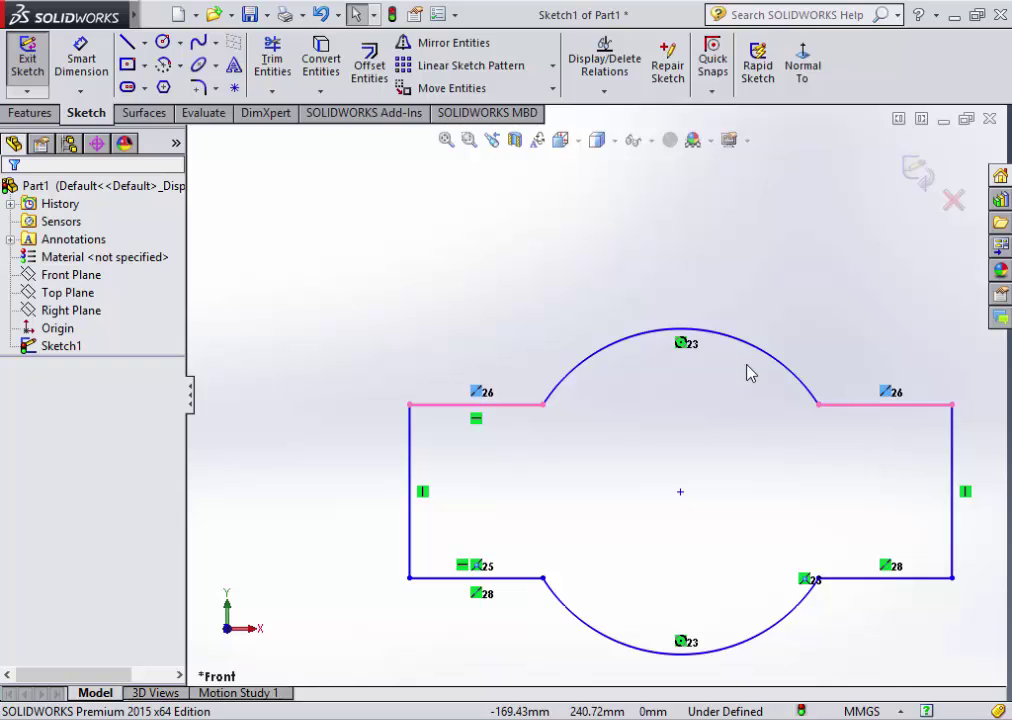
left_click_drag(474, 404, 480, 378)
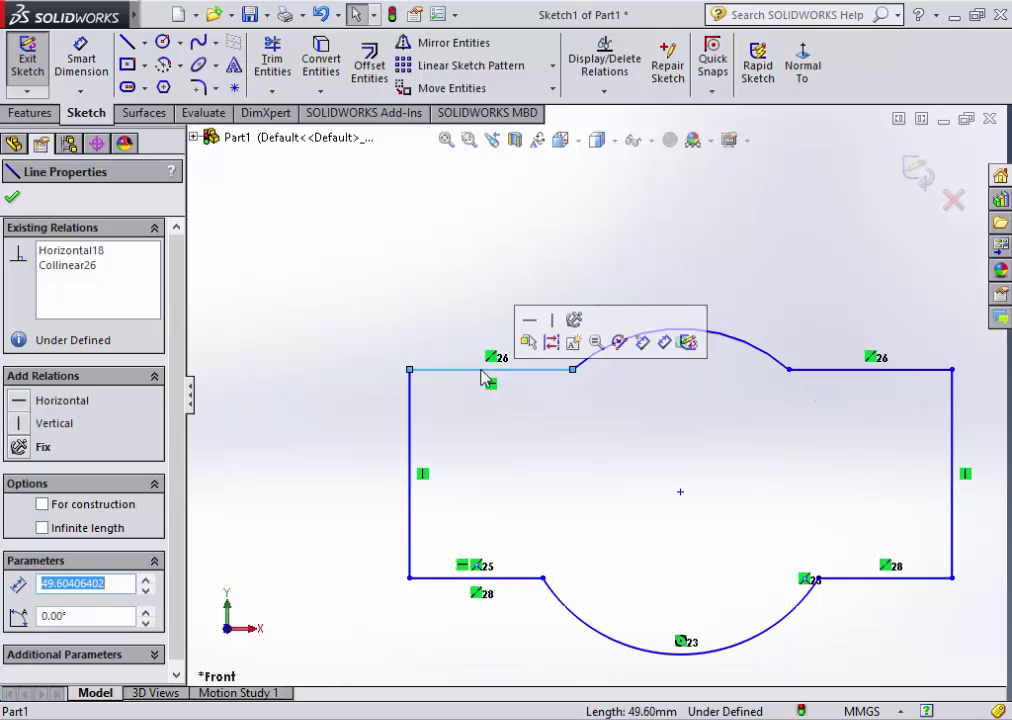
key("ctrl+z")
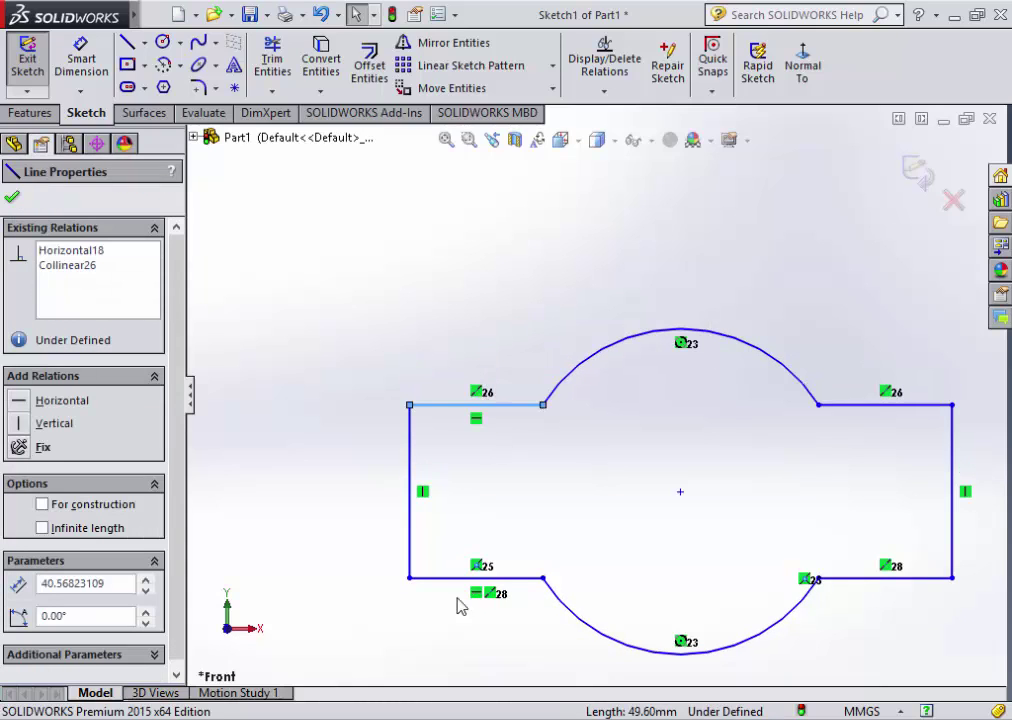
key("Escape")
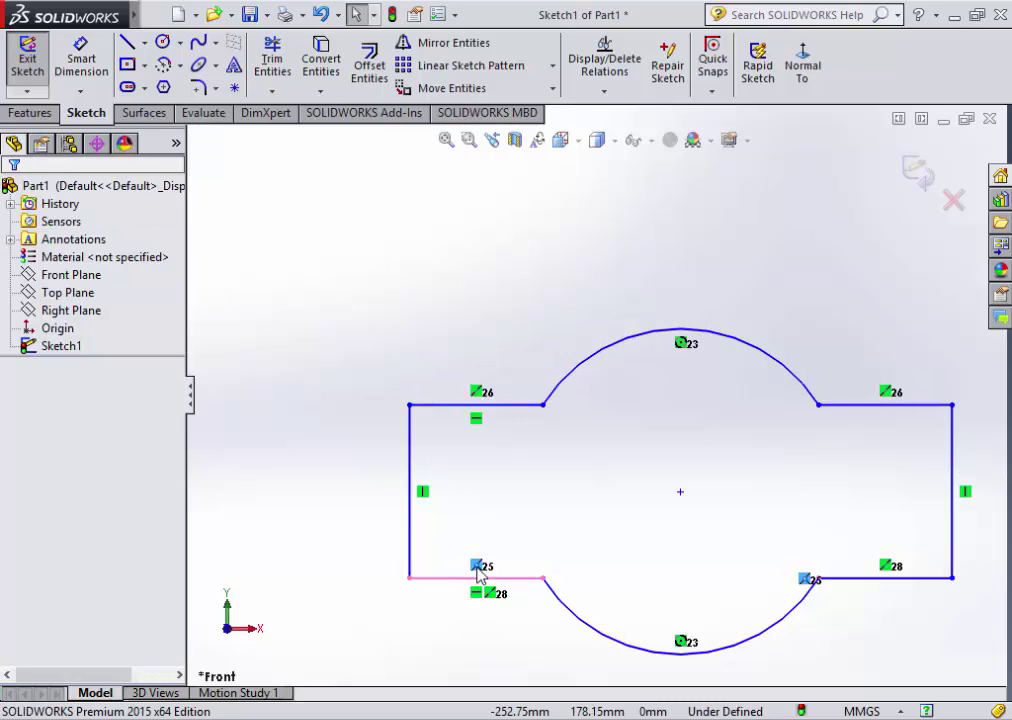
scroll(500, 525, "down", 4)
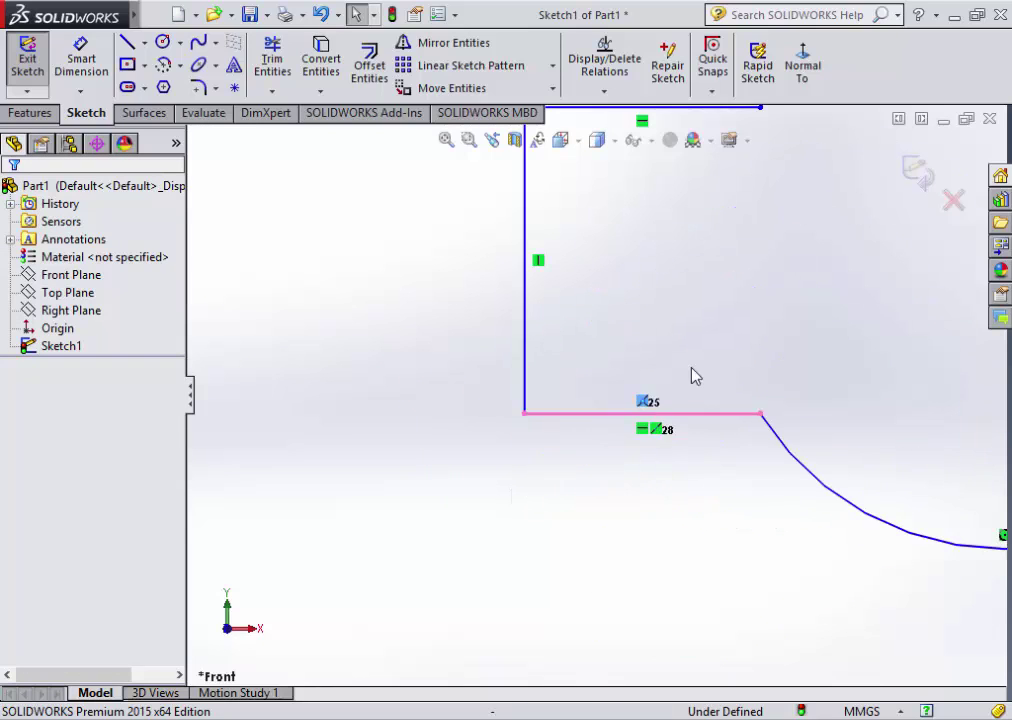
scroll(691, 375, "down", 2)
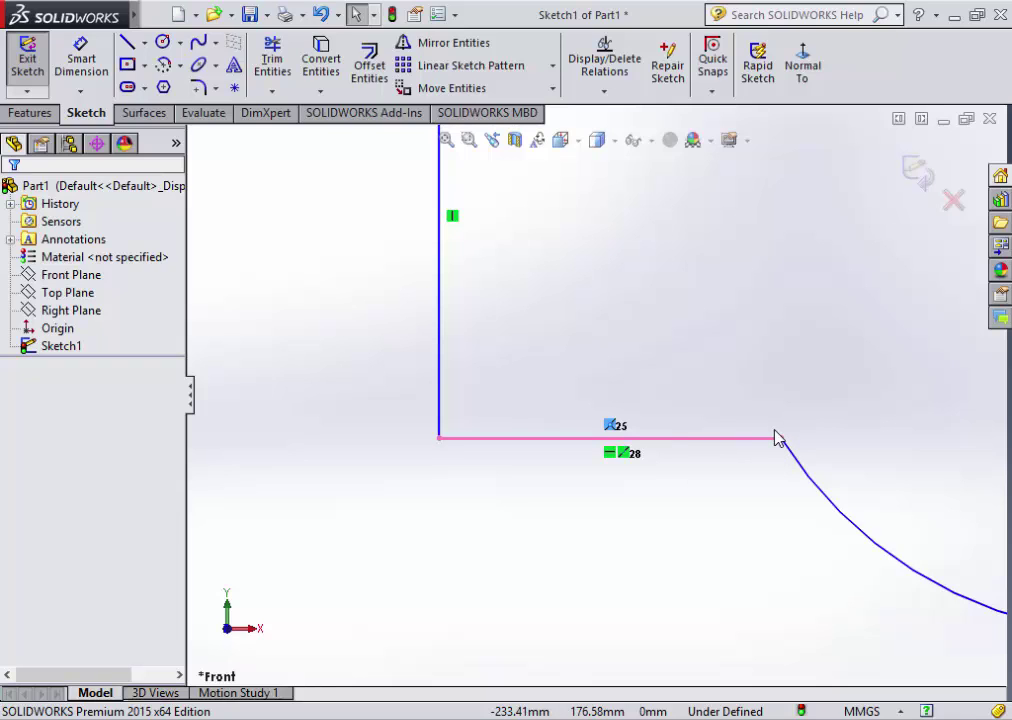
scroll(680, 454, "down", 2)
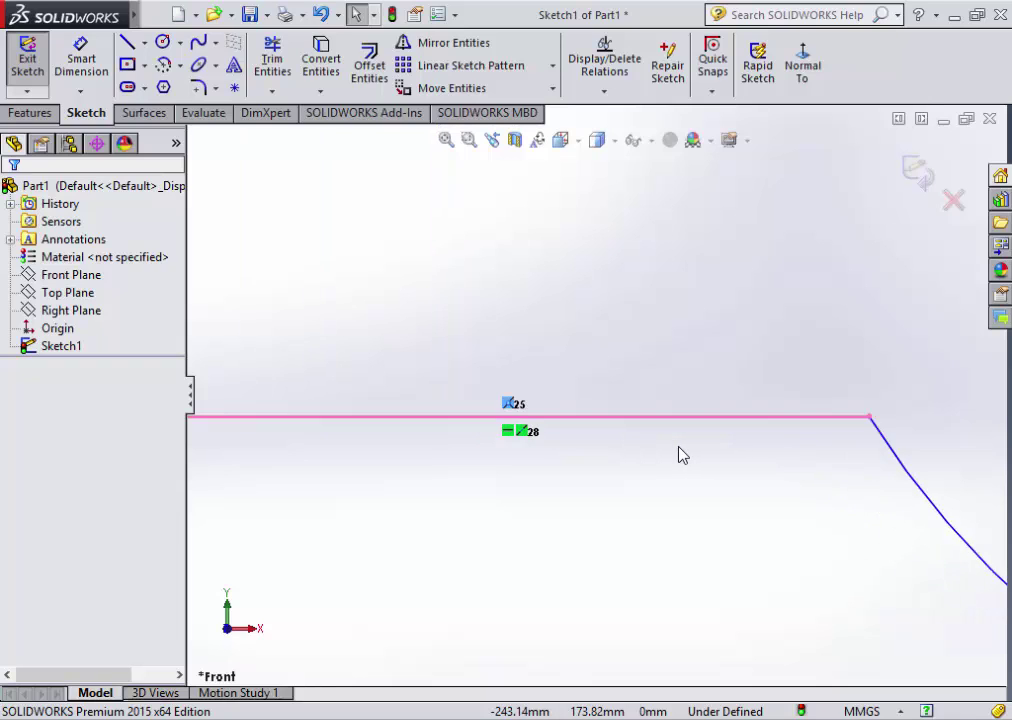
scroll(680, 454, "up", 3)
scroll(680, 454, "up", 1)
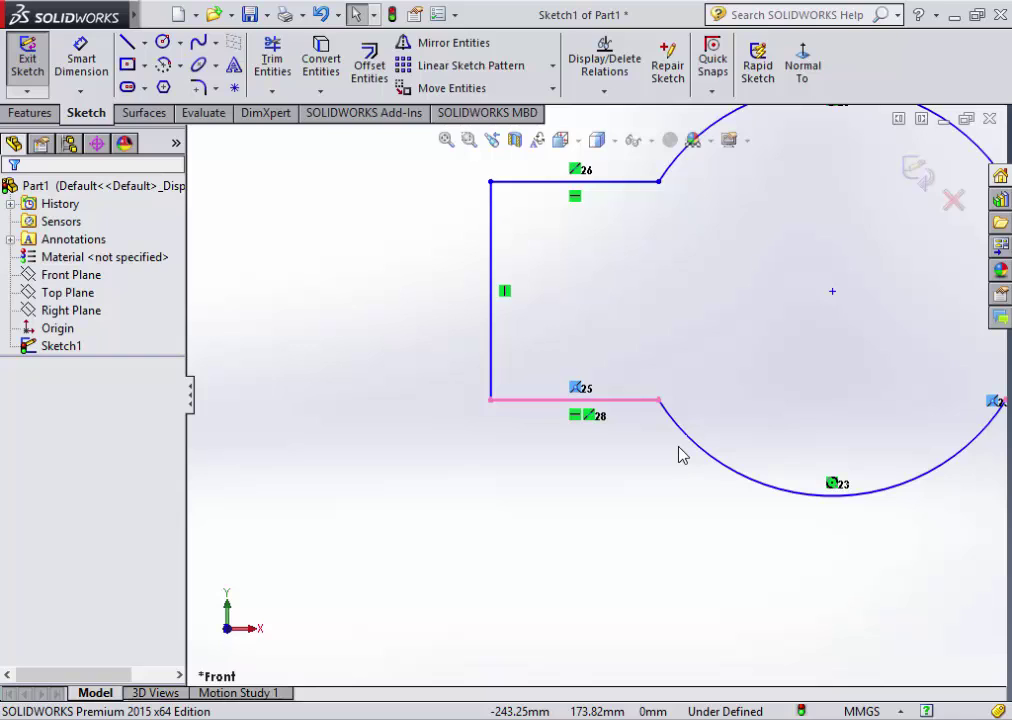
- Sketch a long horizontal line and a shorter horizontal line to its right below the profile
left_click(127, 42)
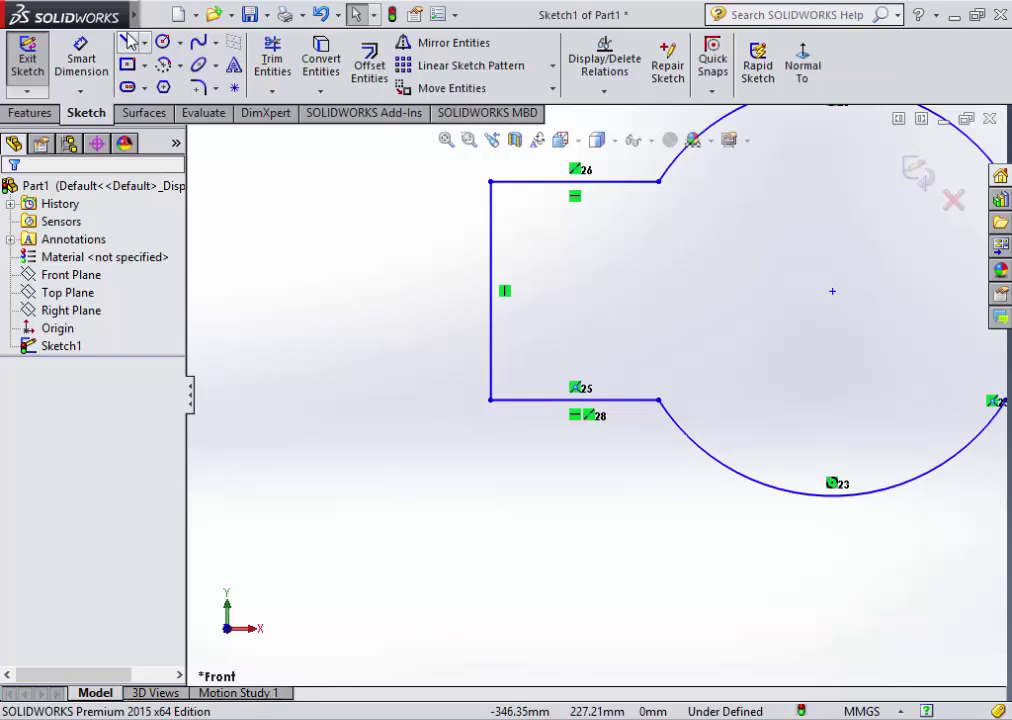
left_click(256, 579)
left_click(478, 579)
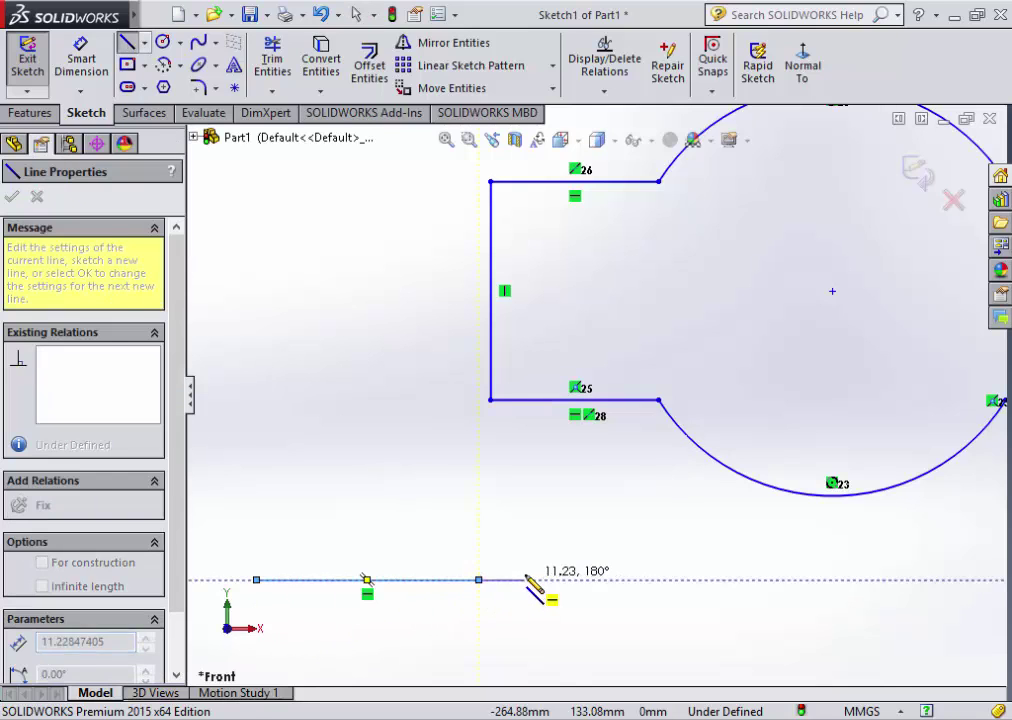
right_click(538, 579)
left_click(542, 524)
right_click(506, 517)
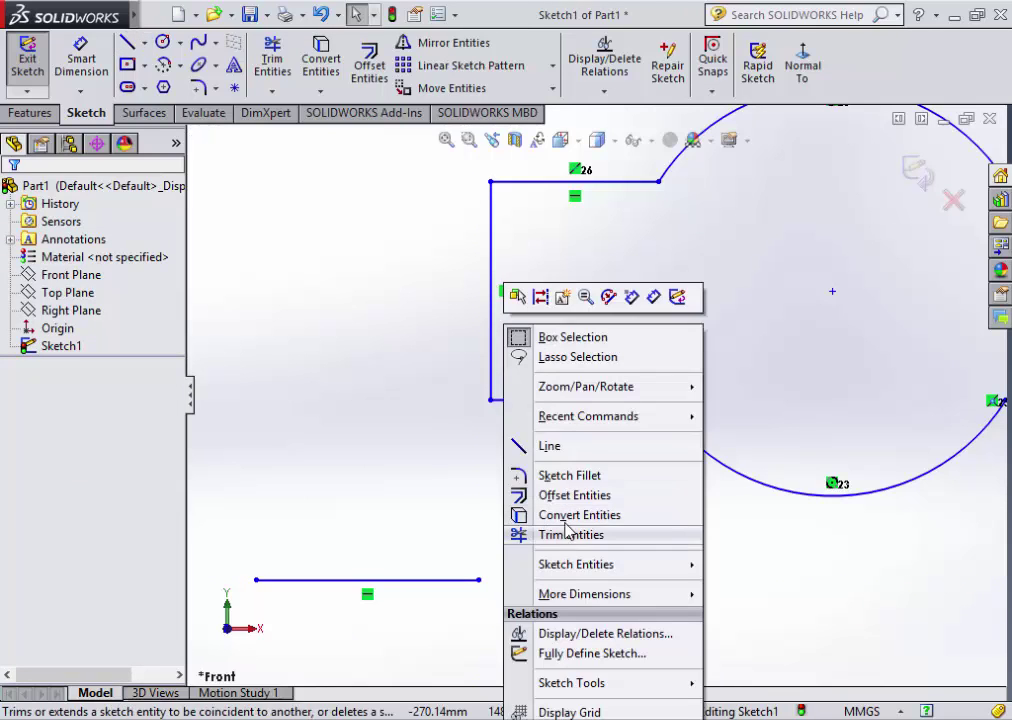
left_click(549, 446)
left_click(588, 570)
left_click(686, 570)
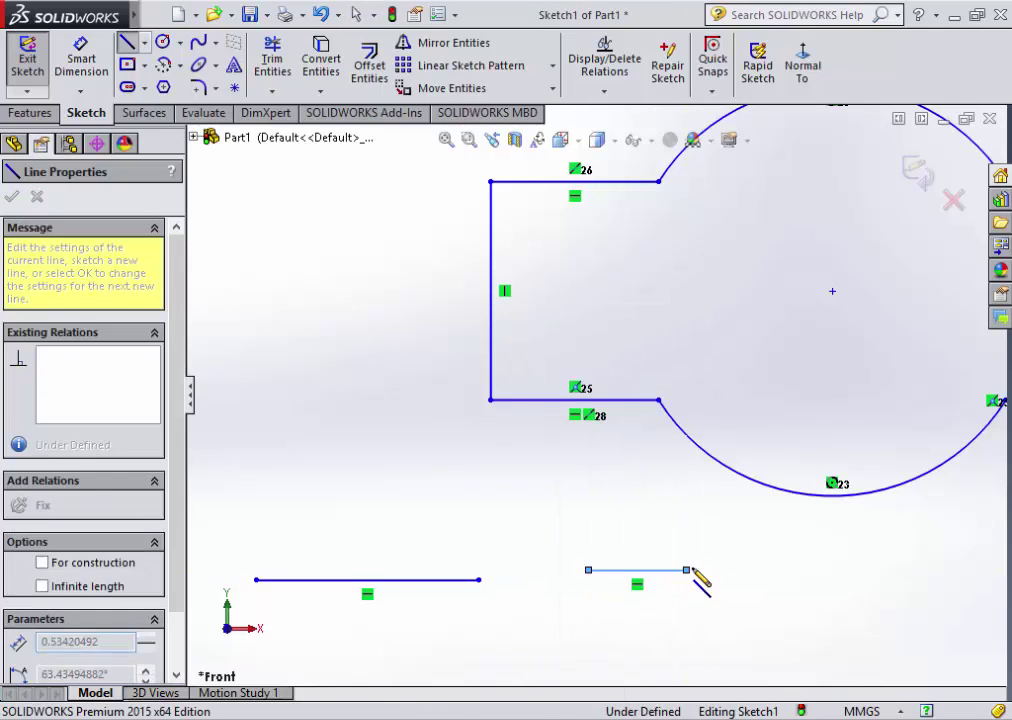
right_click(693, 572)
left_click(712, 525)
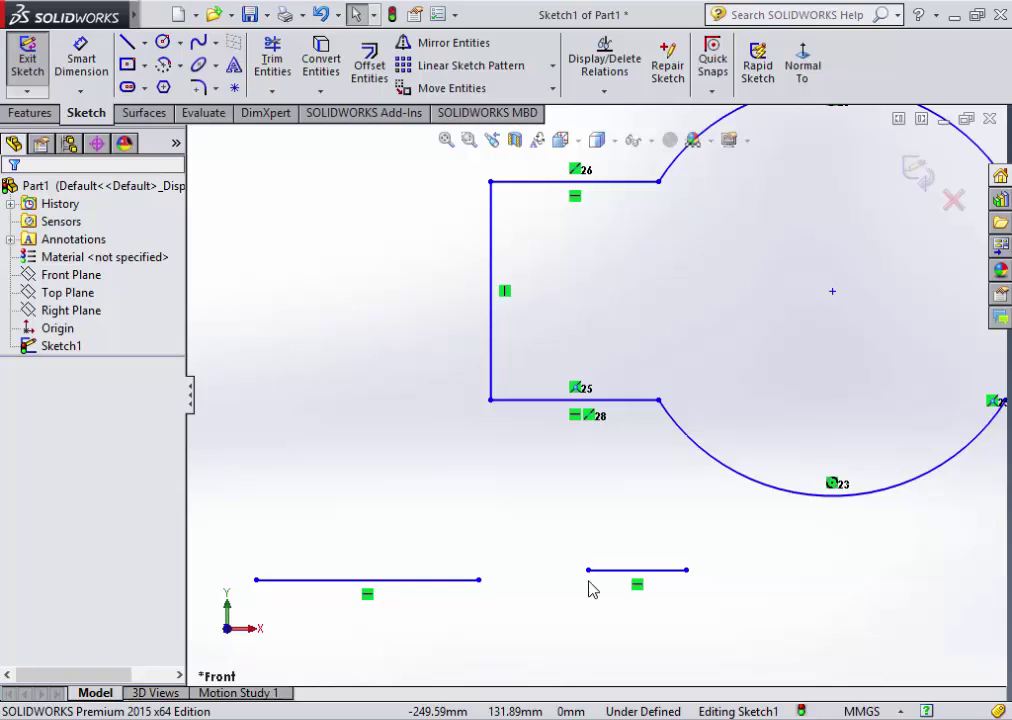
- Select the short line's left endpoint together with the long line to show relation options
left_click(588, 571)
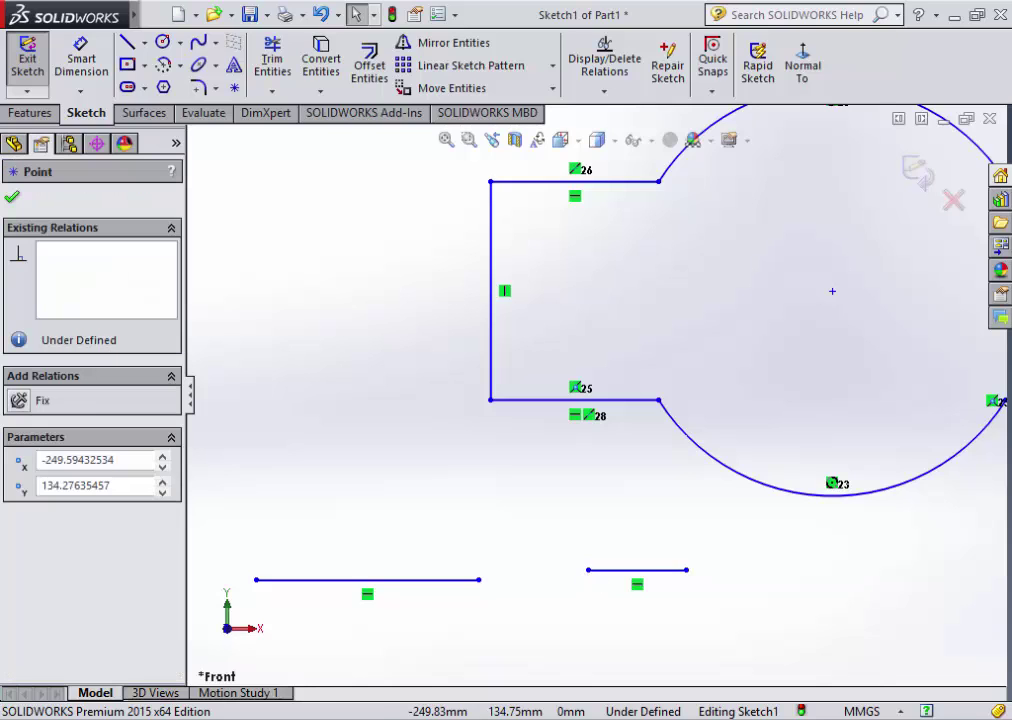
left_click(479, 580, "ctrl")
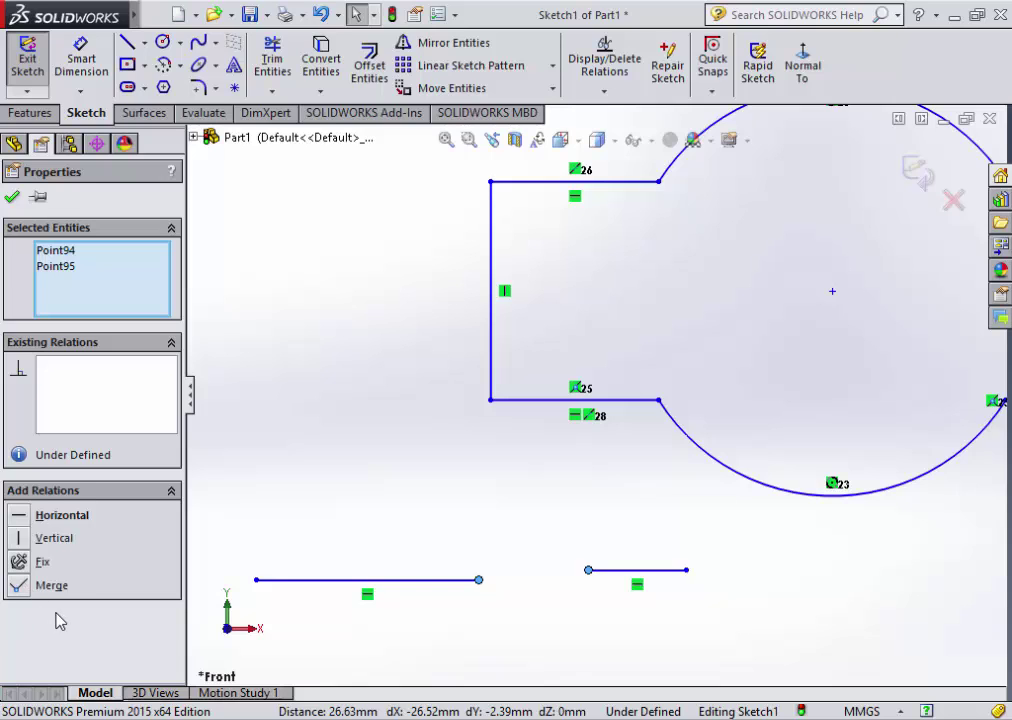
left_click(14, 146)
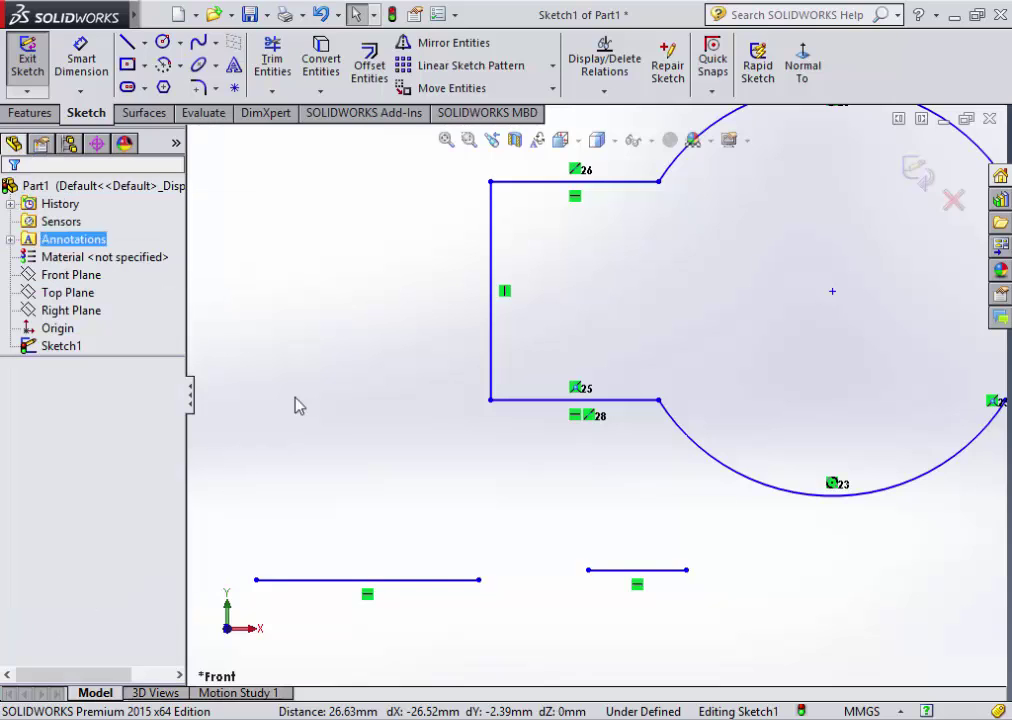
left_click(588, 570)
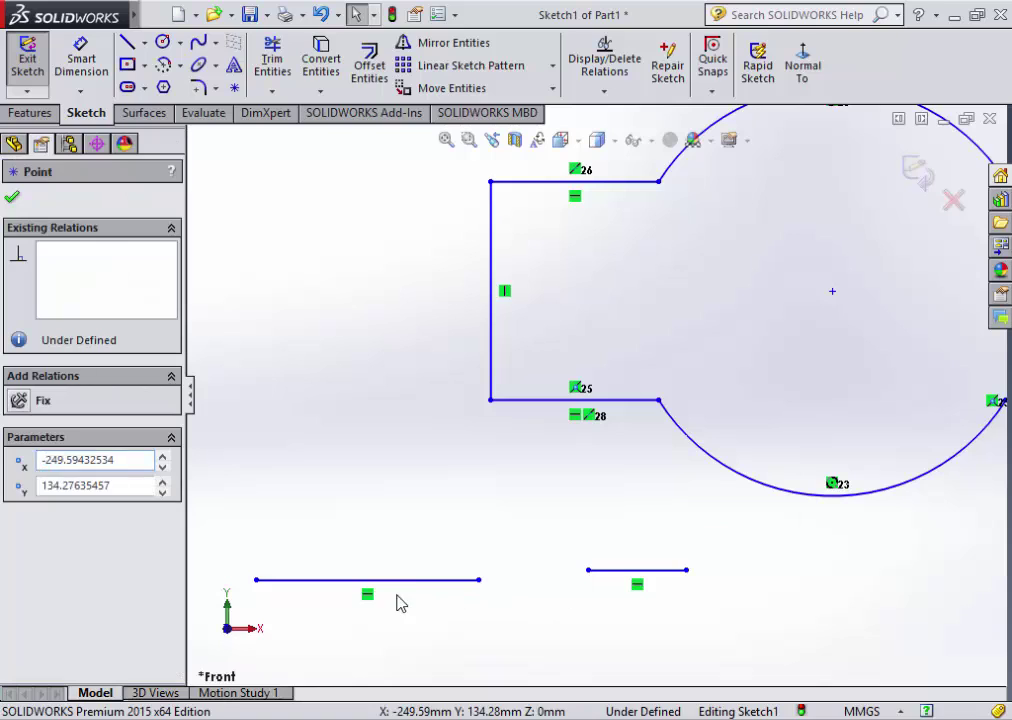
left_click(398, 580, "ctrl")
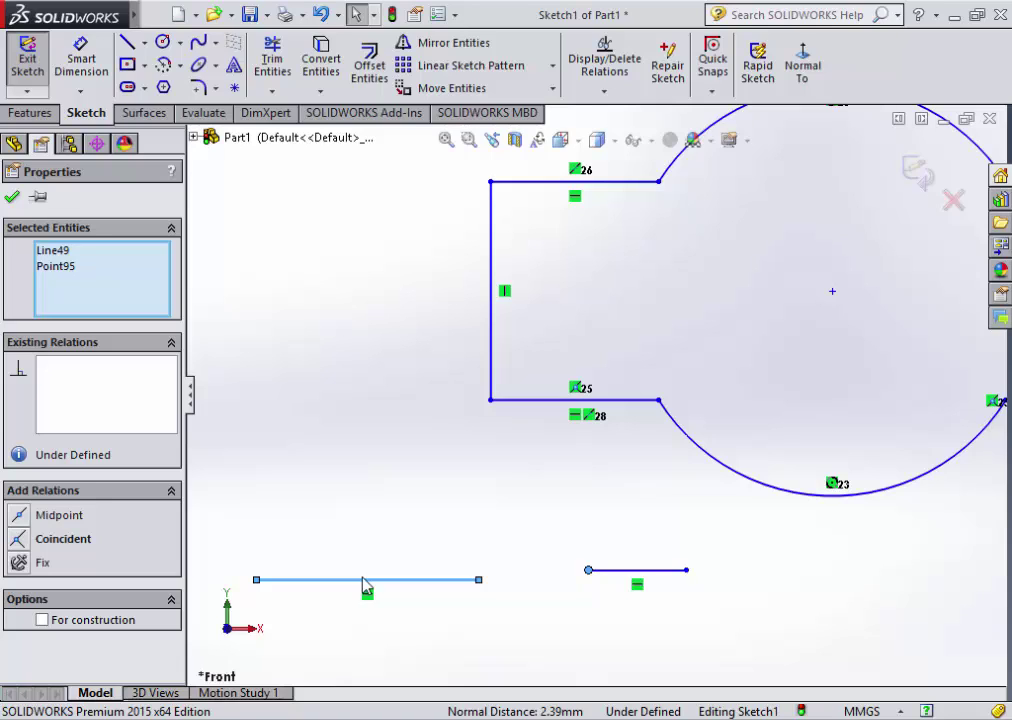
- Delete every entity of the previous slot-shaped sketch and its lines
key("Escape")
key("f")
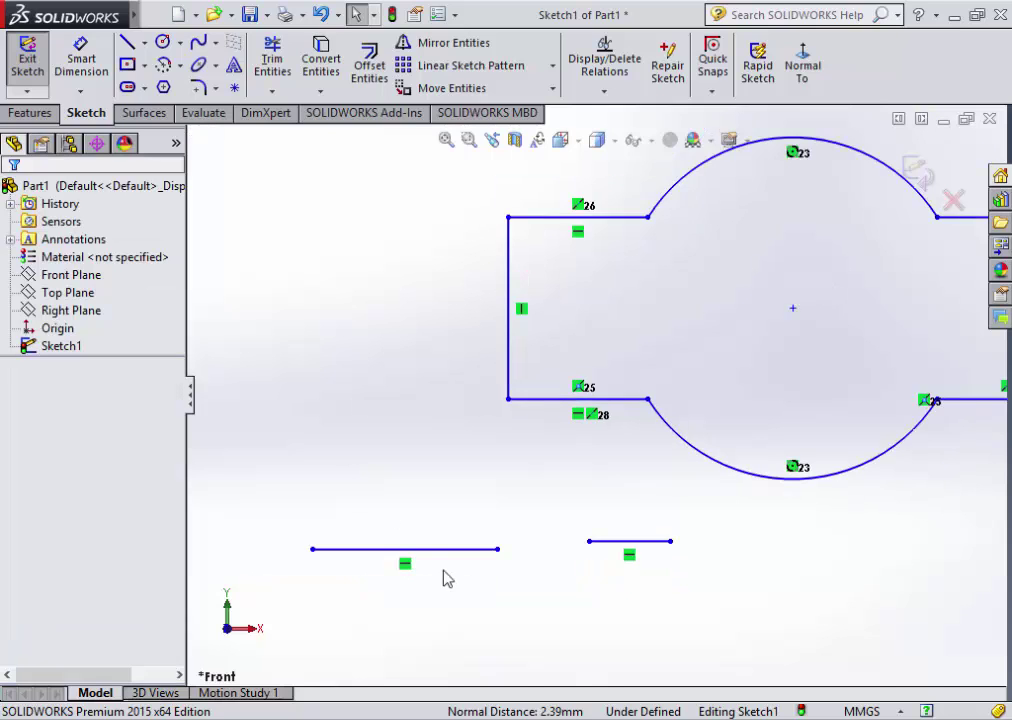
key("ctrl+a")
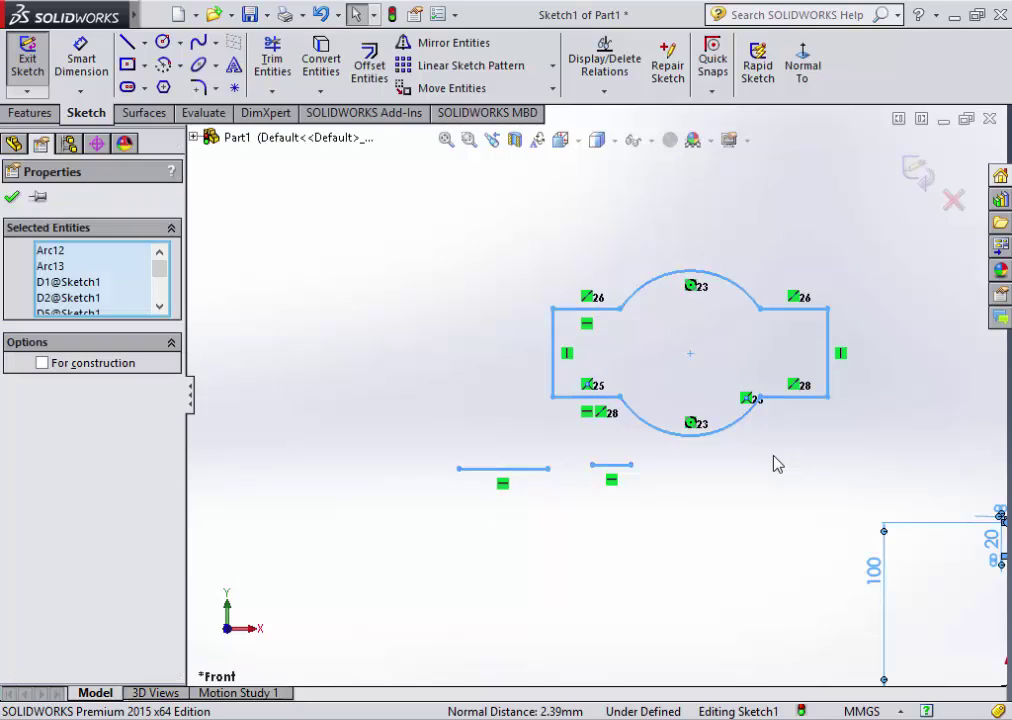
key("Delete")
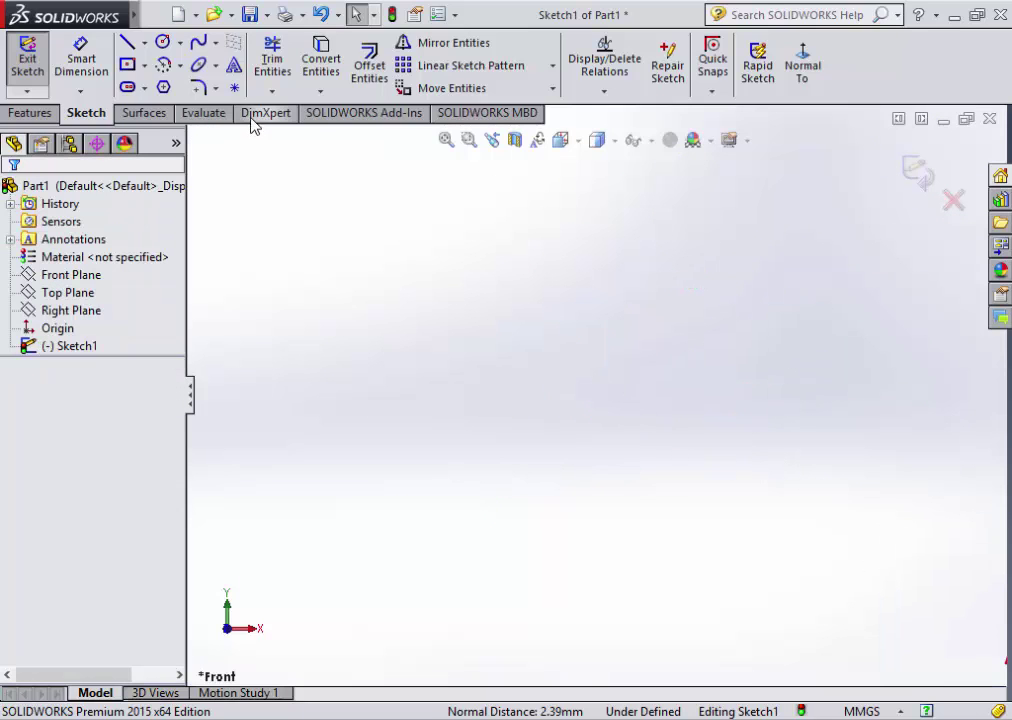
- Draw a single wide horizontal ellipse in the empty sketch
left_click(127, 64)
left_click(213, 65)
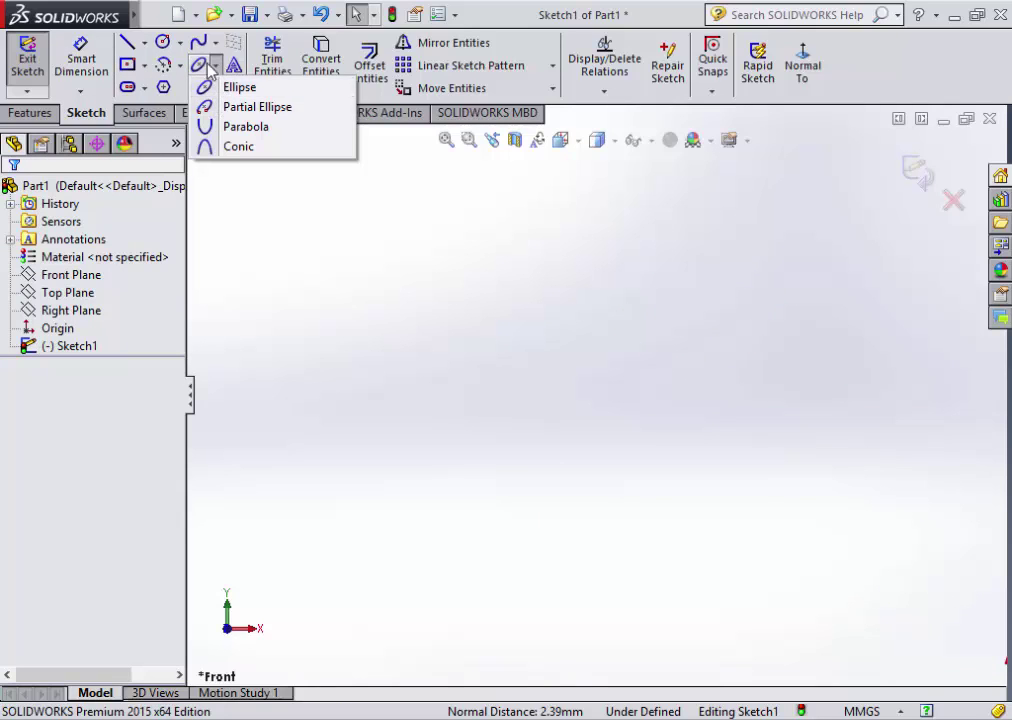
left_click(224, 90)
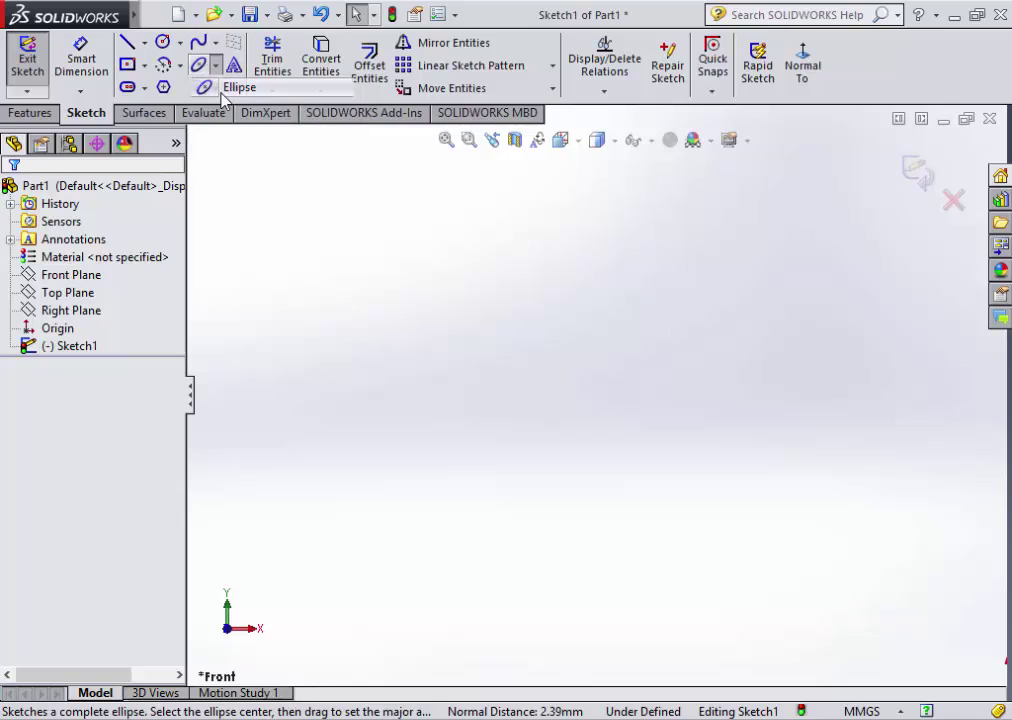
left_click(557, 358)
left_click(775, 358)
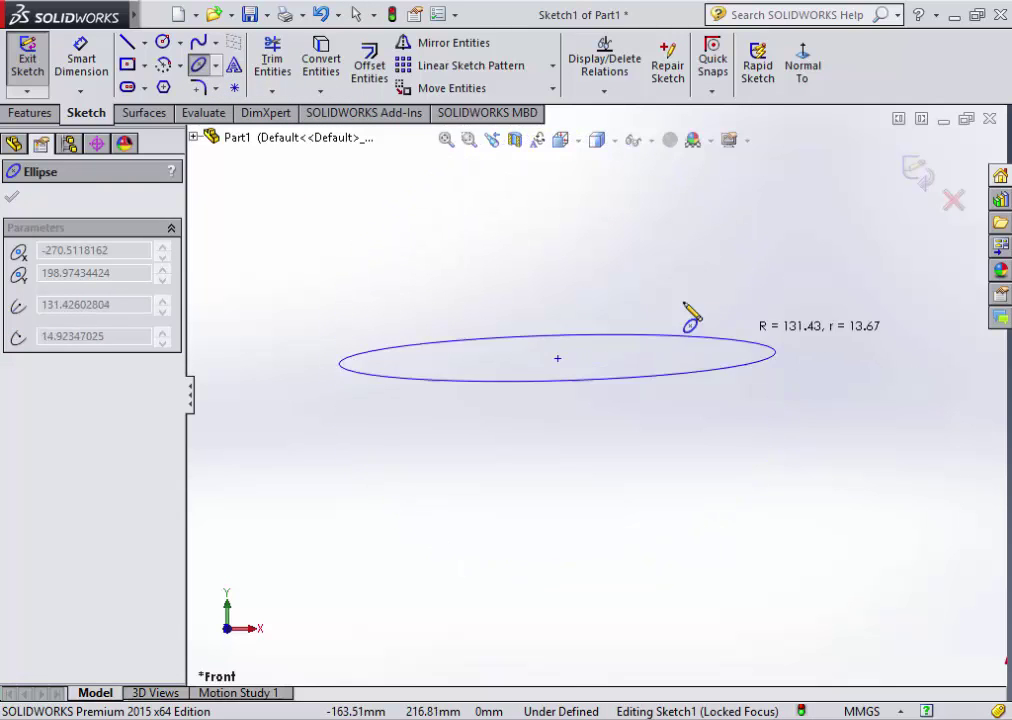
left_click(606, 296)
right_click(622, 297)
left_click(648, 315)
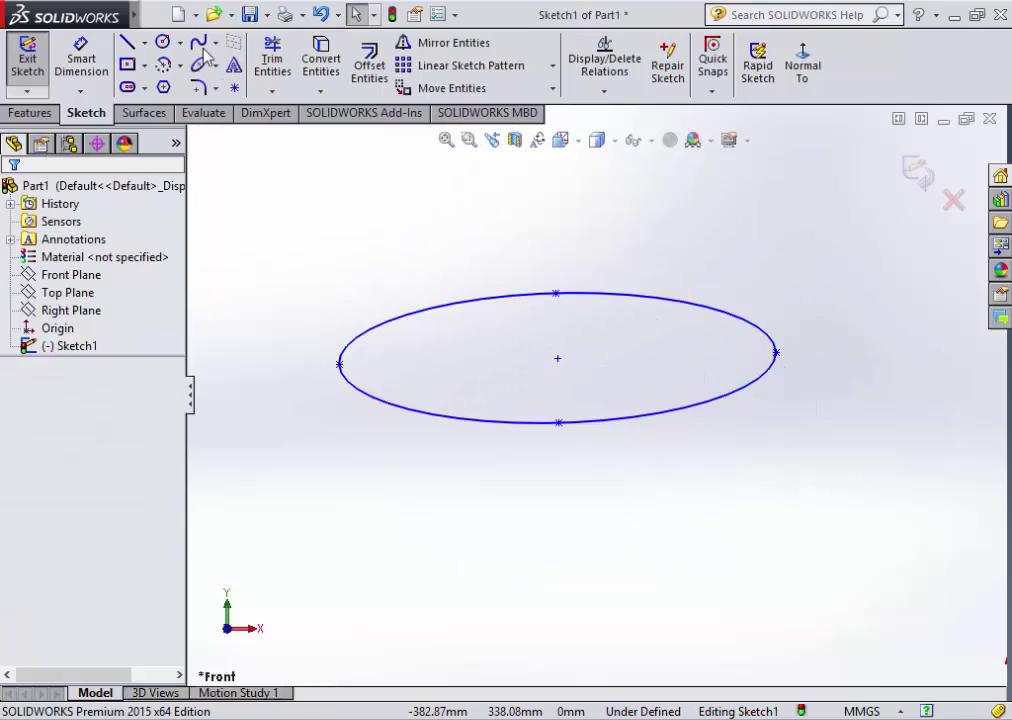
left_click(88, 58)
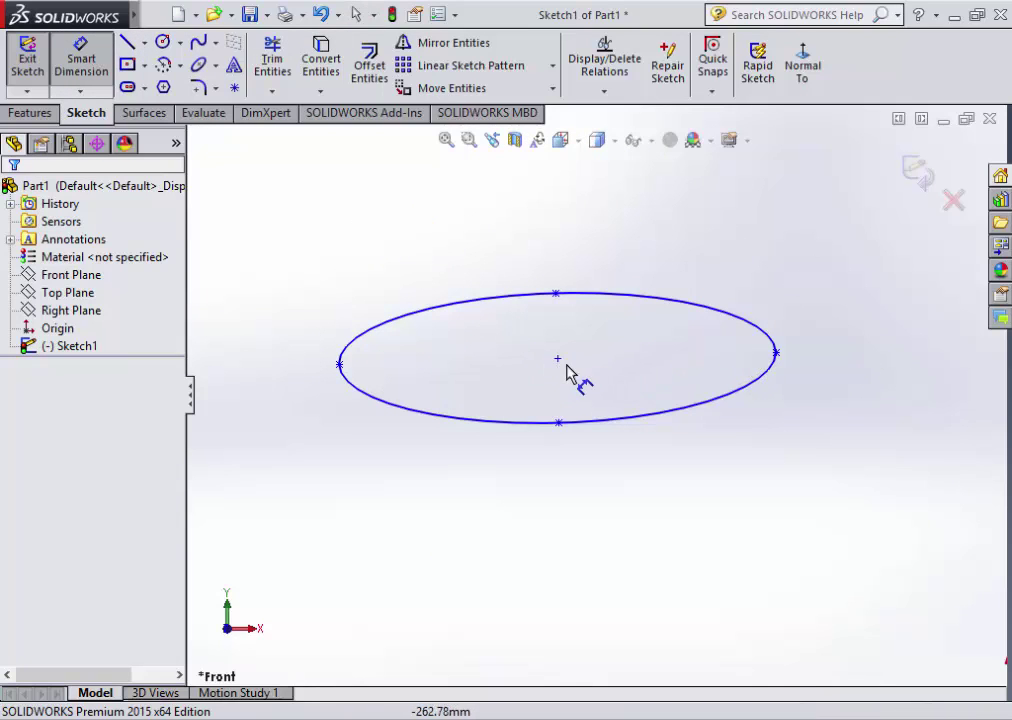
- Dimension the ellipse's horizontal semi-axis at 132.44
left_click(776, 353)
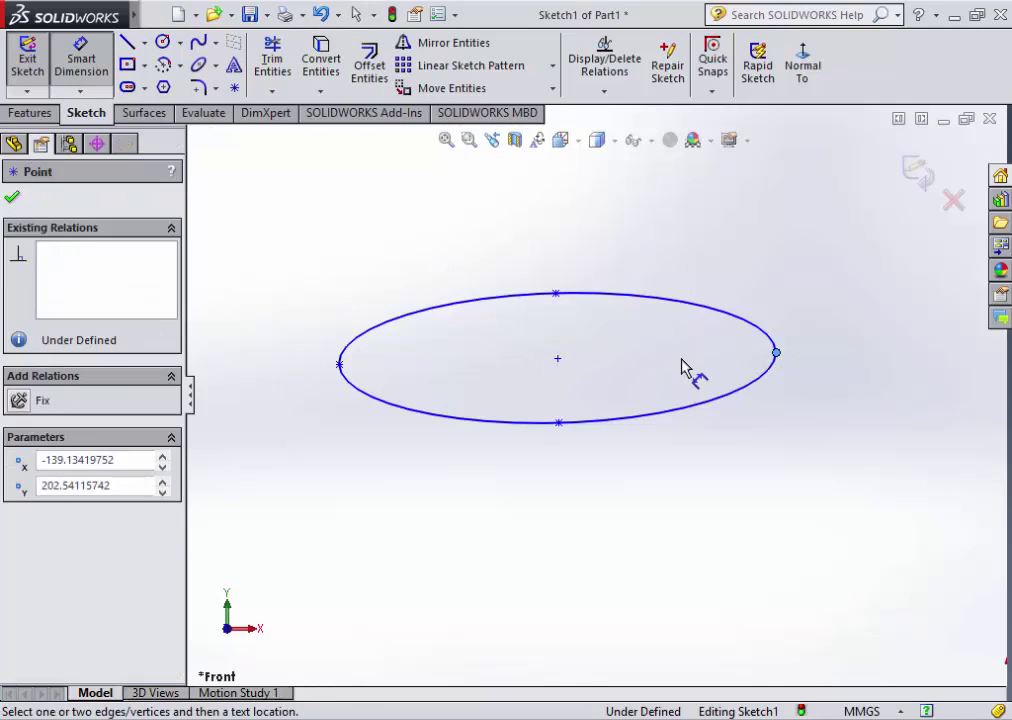
left_click(559, 361)
left_click(652, 452)
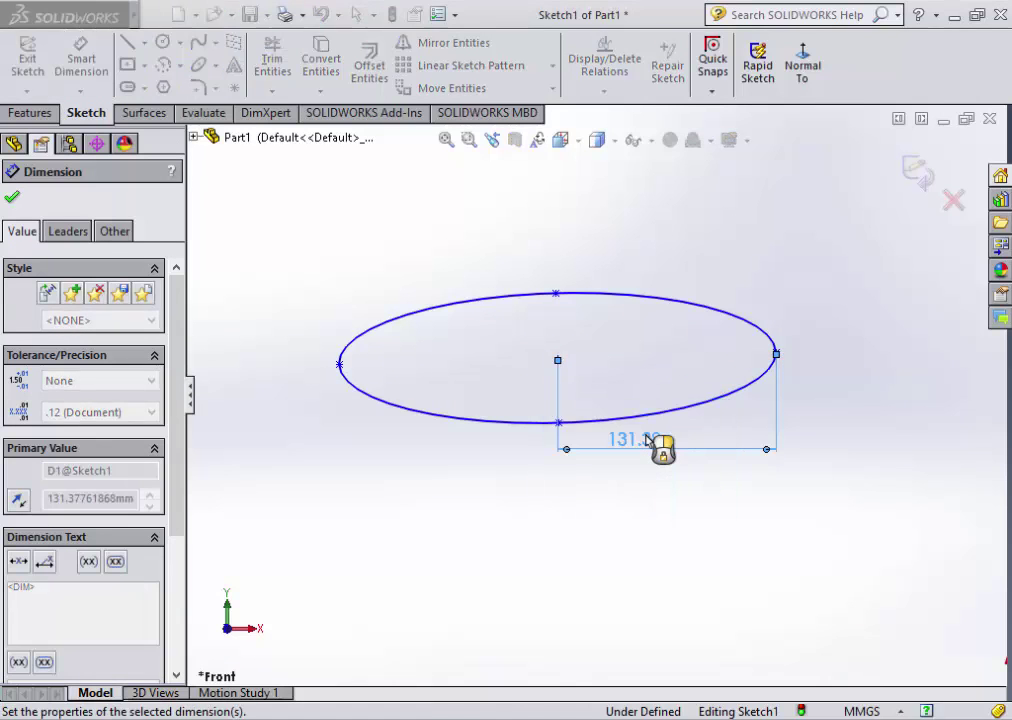
key("Return")
mouse_move(558, 361)
left_mouse_down()
mouse_move(583, 297)
mouse_move(557, 294)
left_mouse_up()
left_click(617, 320)
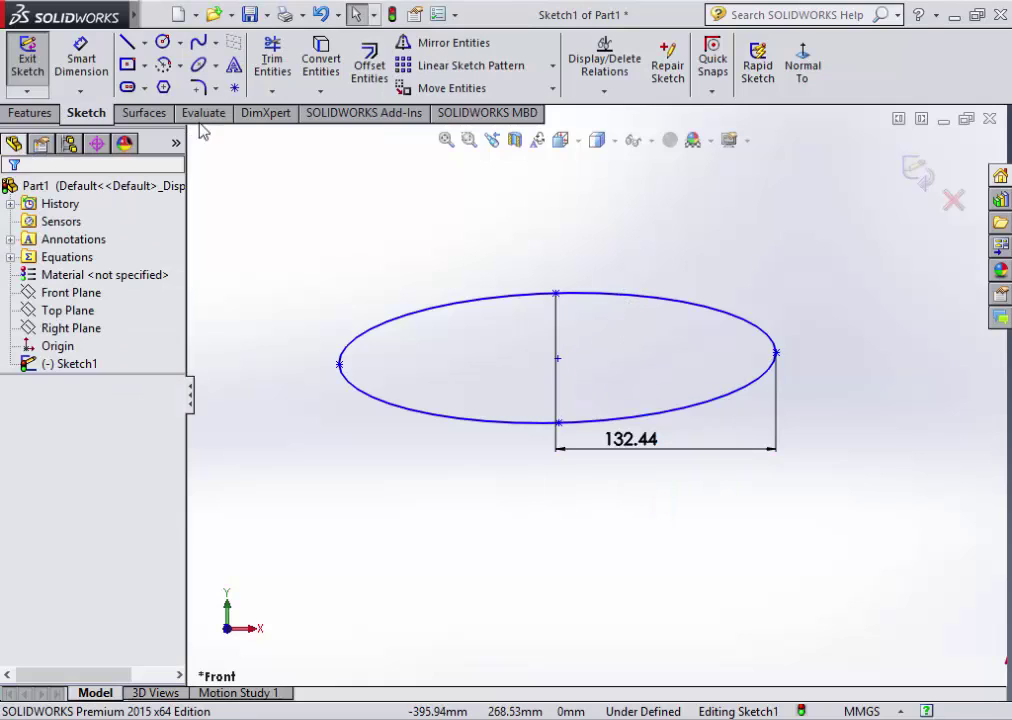
- Dimension the ellipse's vertical semi-axis at 39.04
left_click(81, 58)
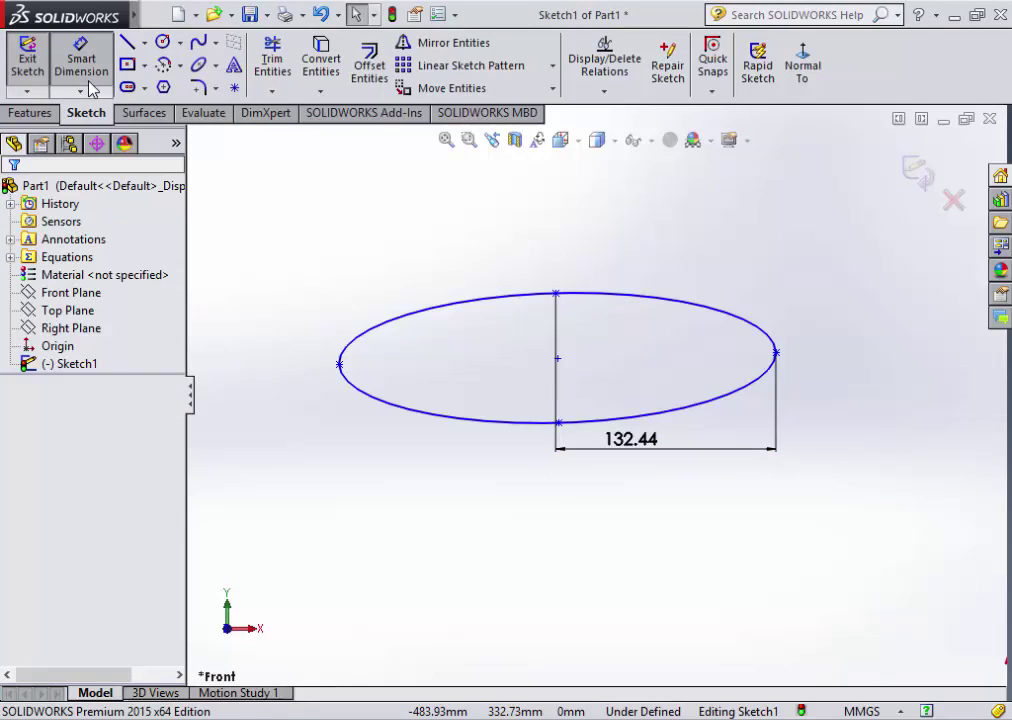
left_click(558, 360)
left_click(557, 294)
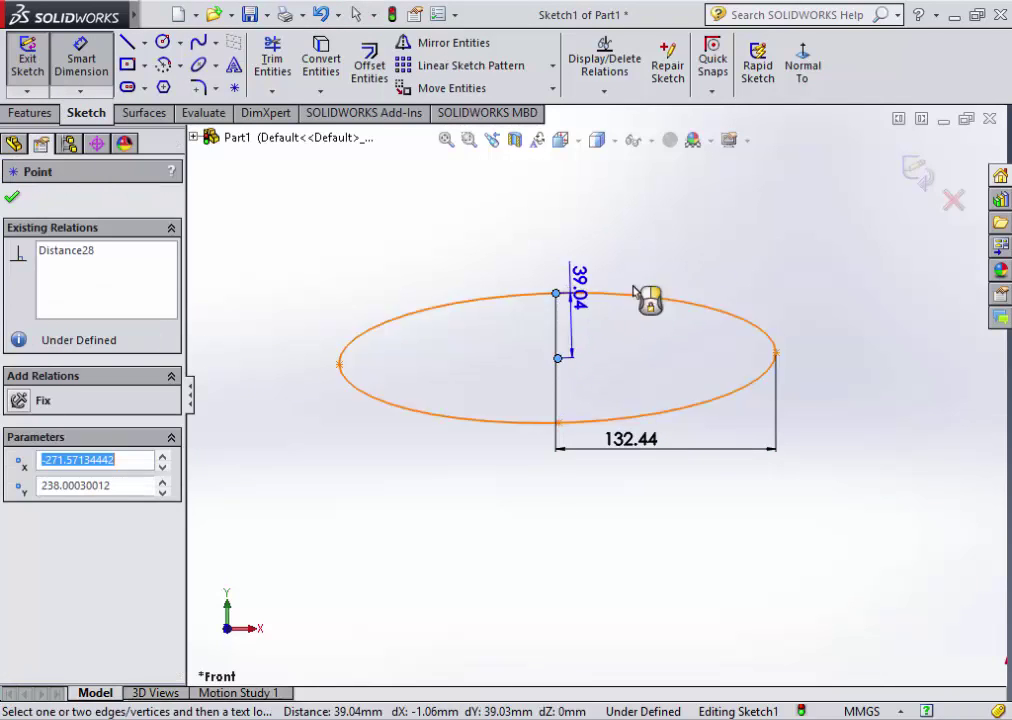
left_click(877, 290)
key("Return")
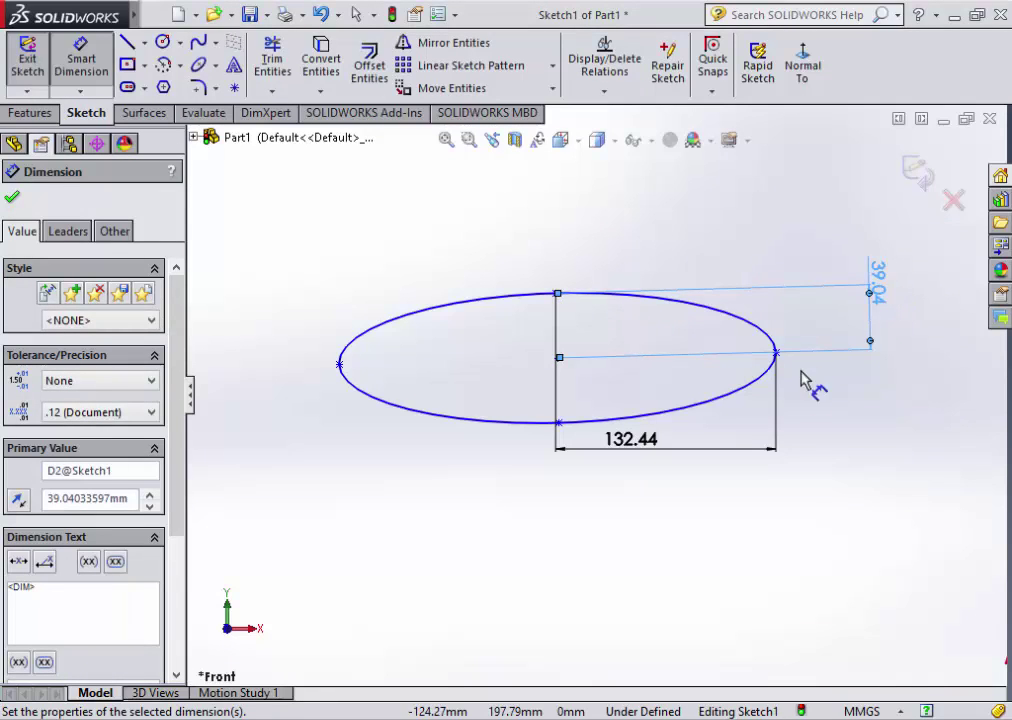
scroll(787, 470, "up", 2)
scroll(759, 497, "down", 3)
left_click(623, 468)
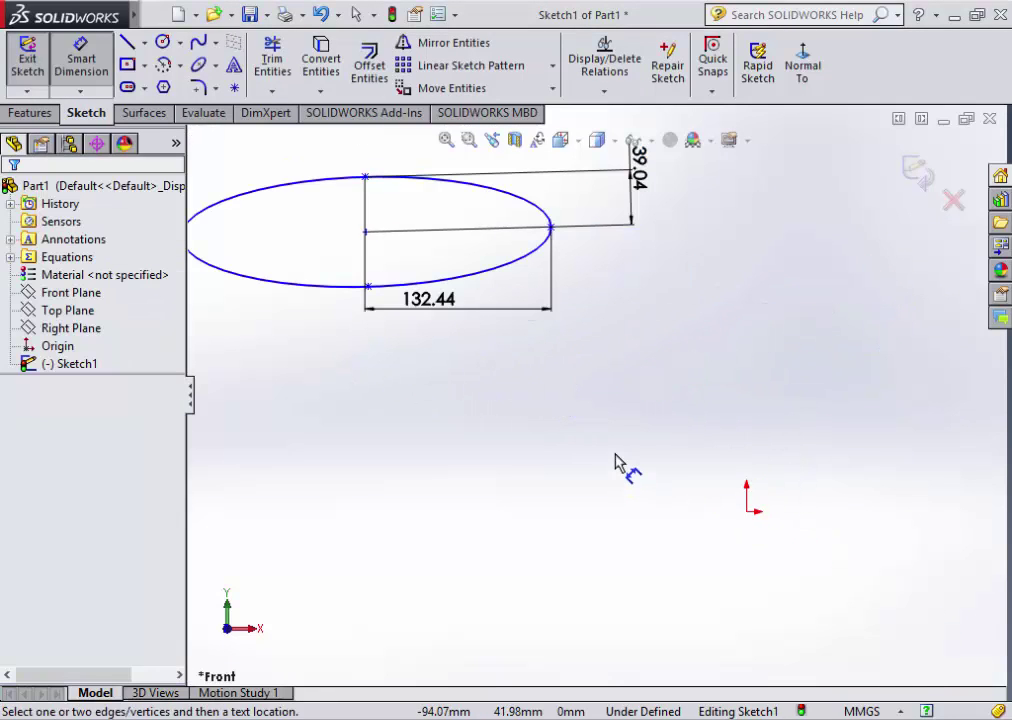
key("Escape")
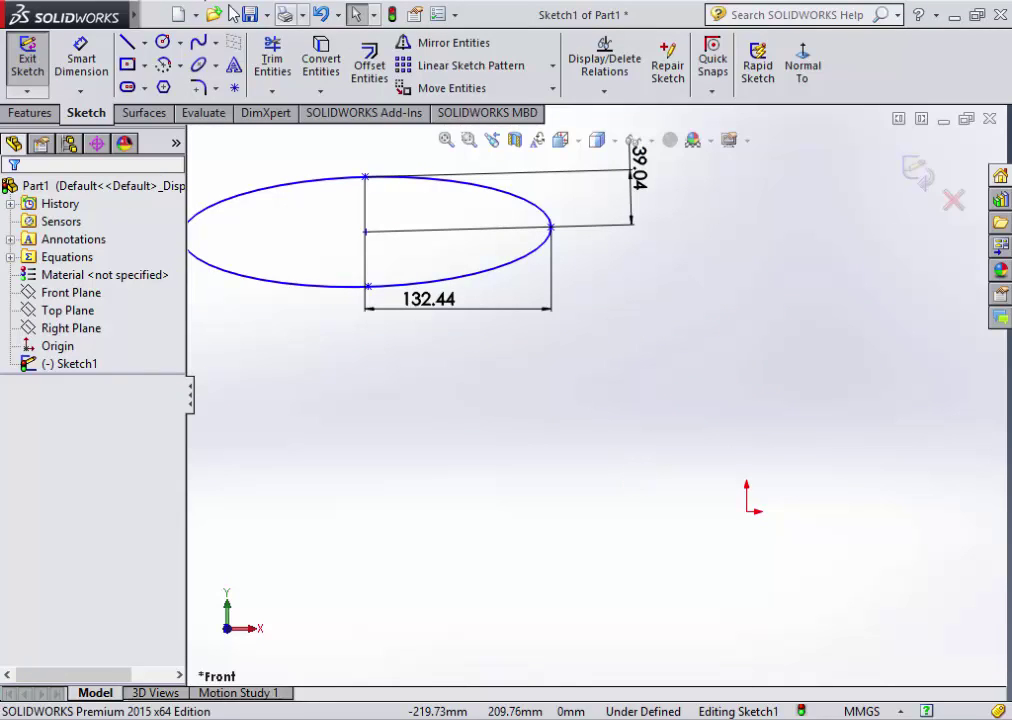
- Make the ellipse centre coincident with the sketch origin
left_click(366, 233)
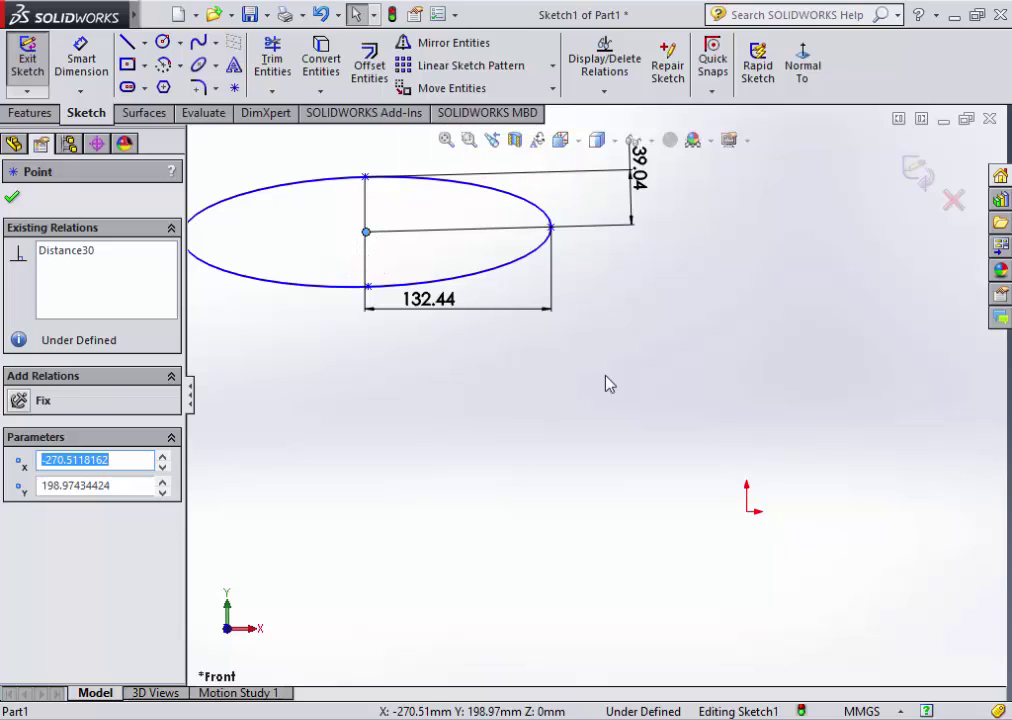
left_click(748, 513, "ctrl")
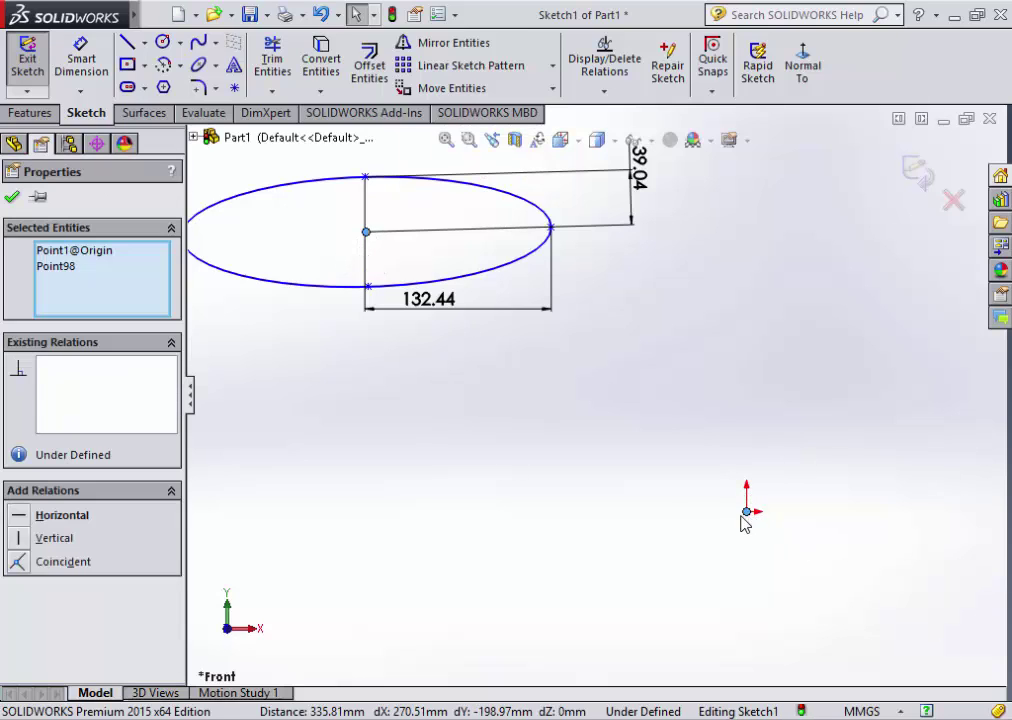
left_click(18, 563)
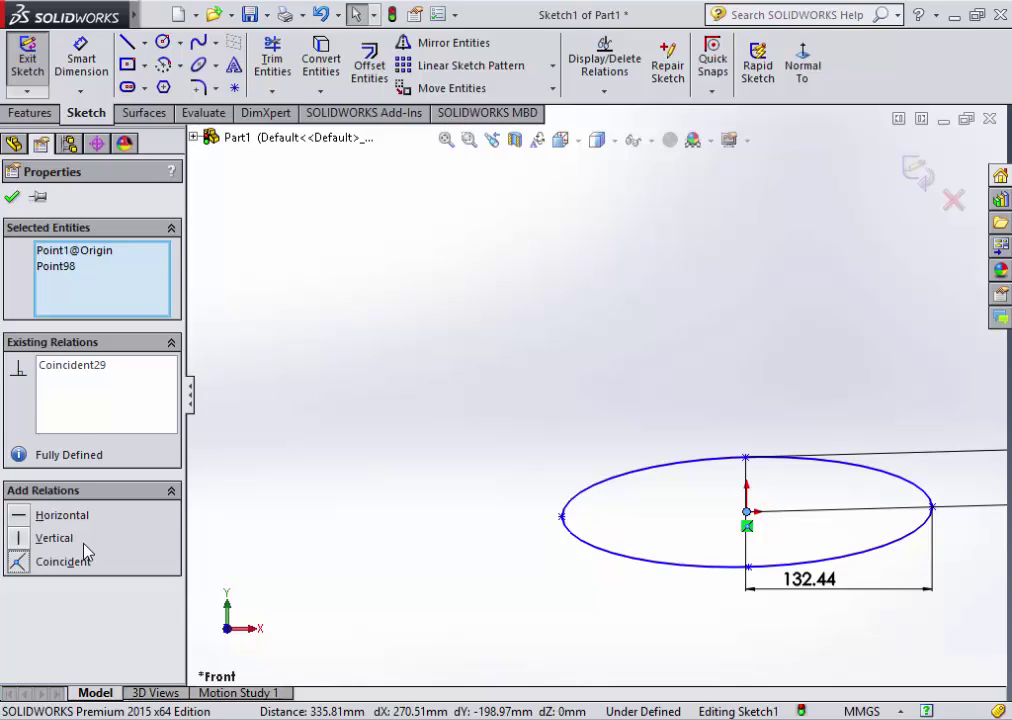
left_click(445, 224)
scroll(517, 452, "up", 1)
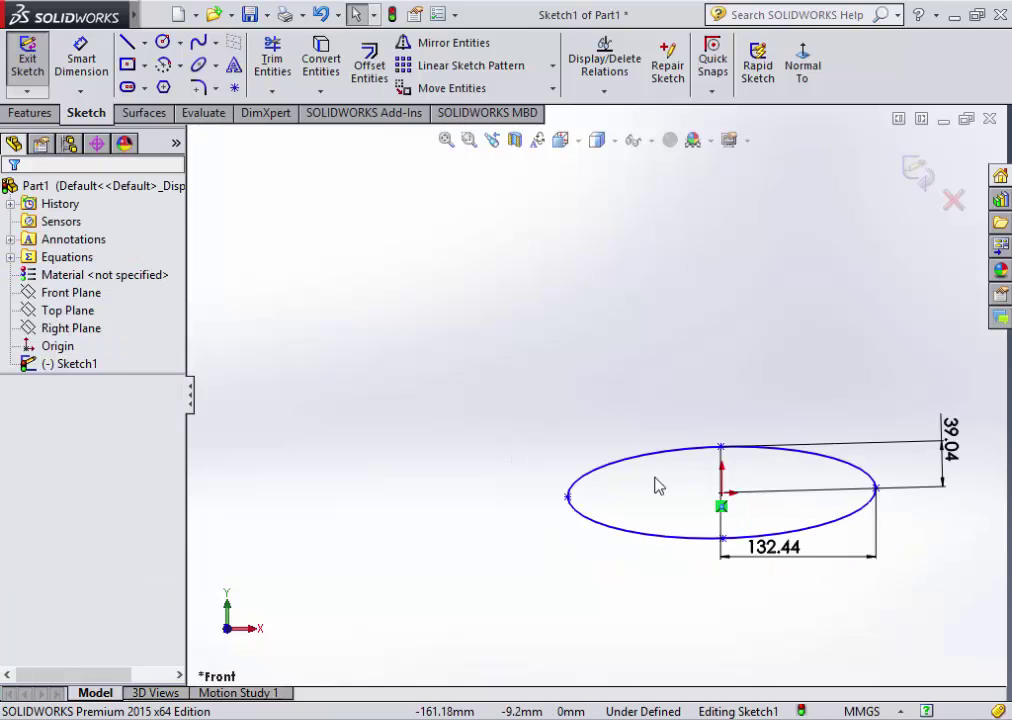
left_click(368, 65)
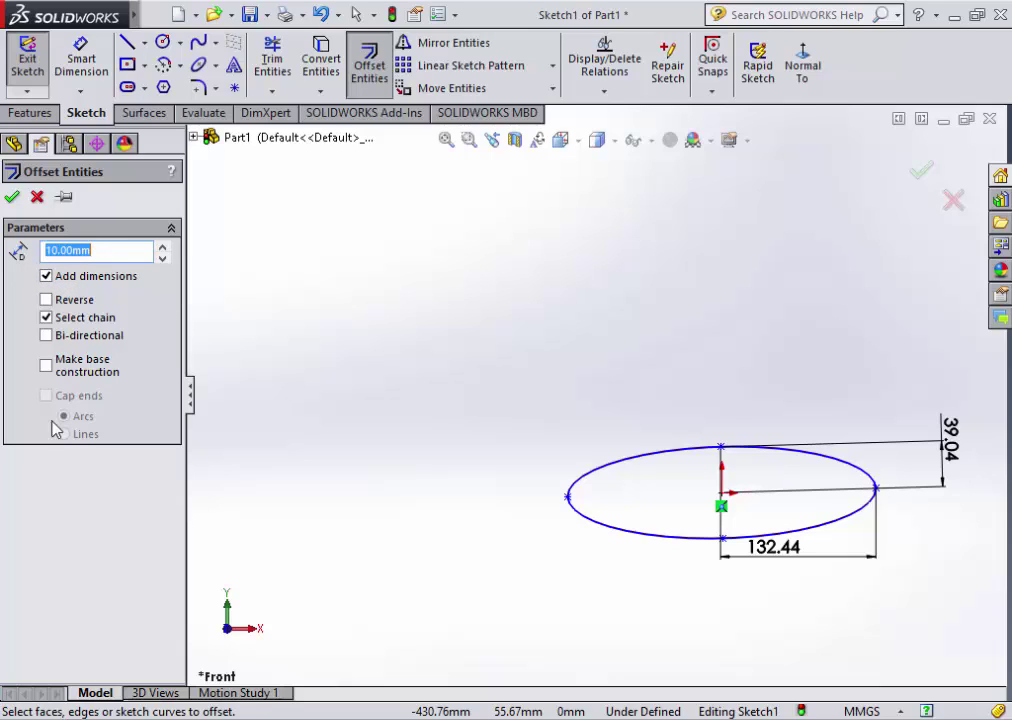
left_click(613, 472)
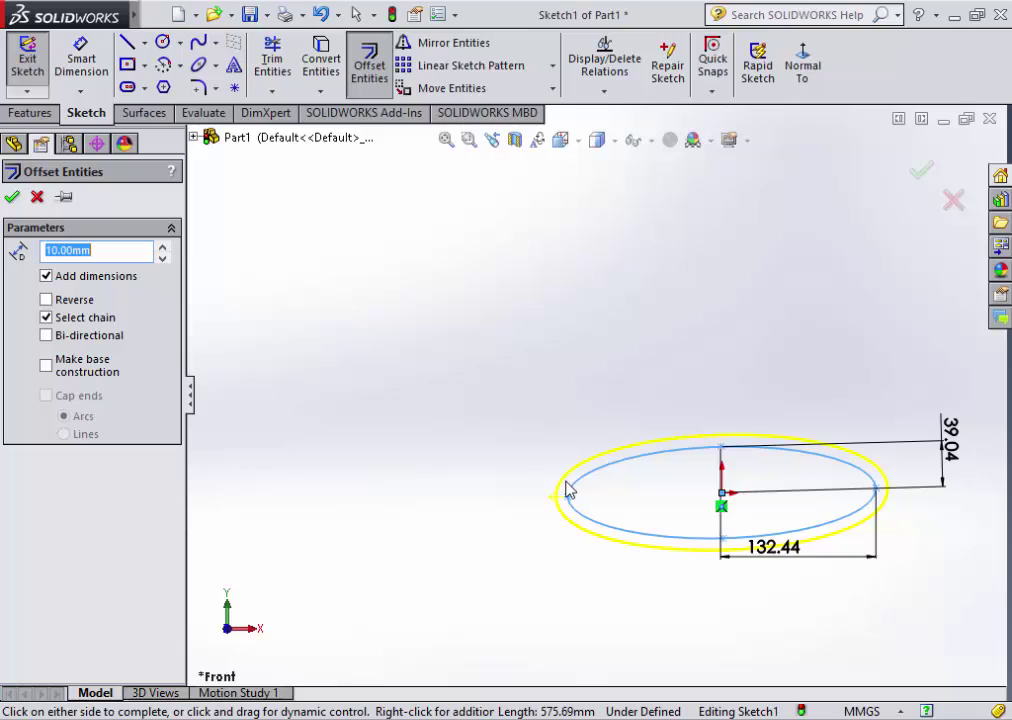
left_click(655, 500)
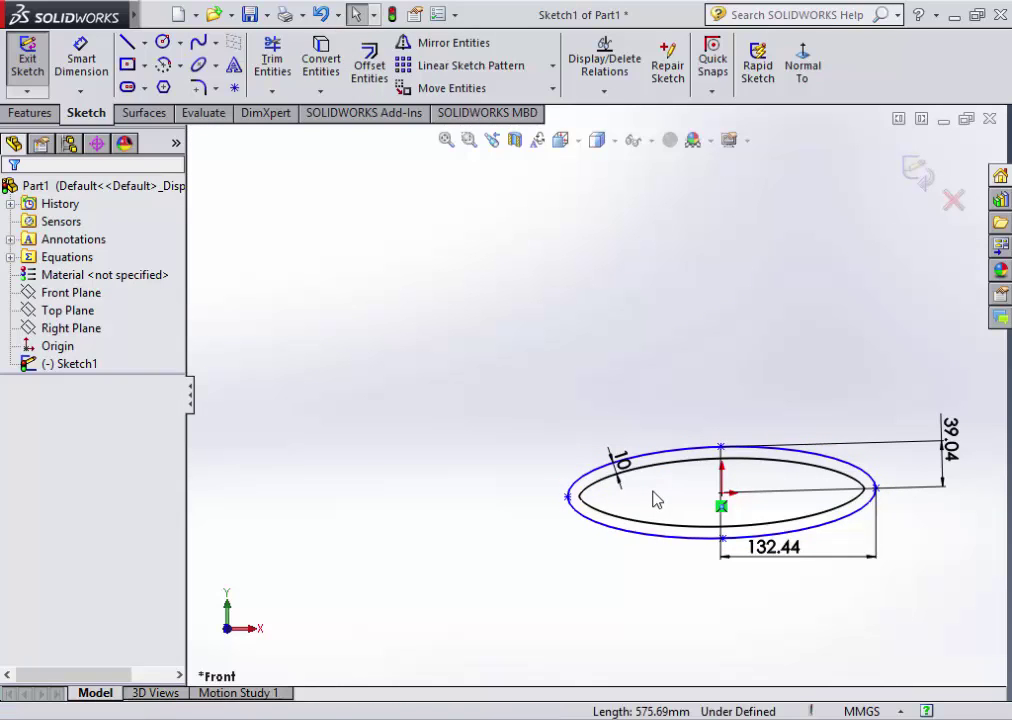
key("ctrl+z")
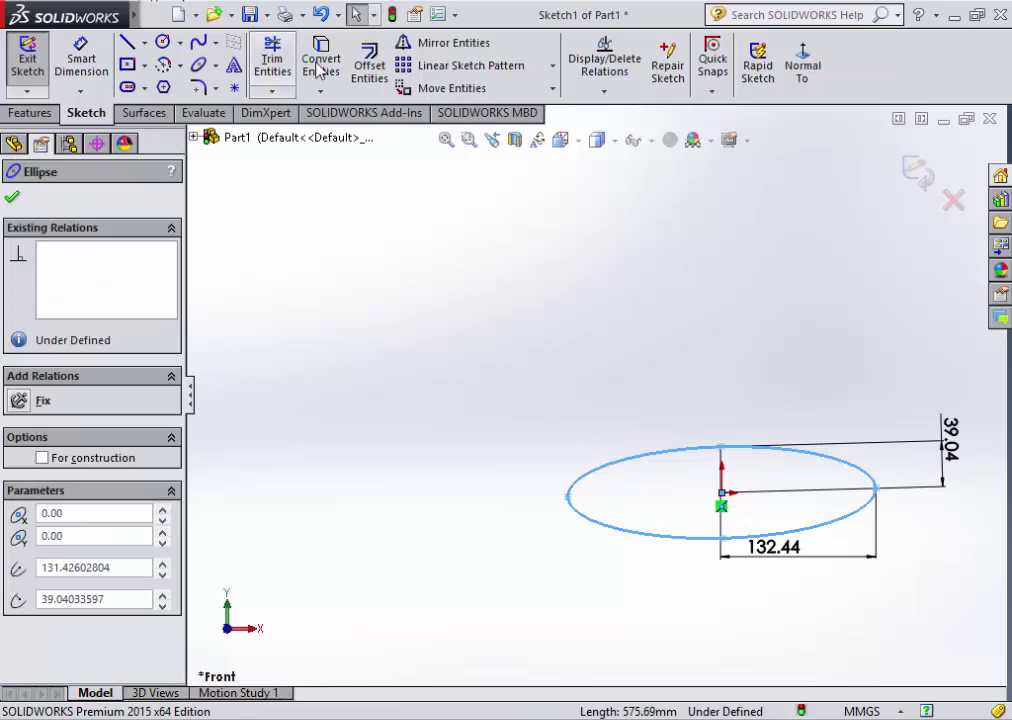
- Offset the ellipse 10 mm in both directions with Reverse and Bi-directional checked
left_click(366, 62)
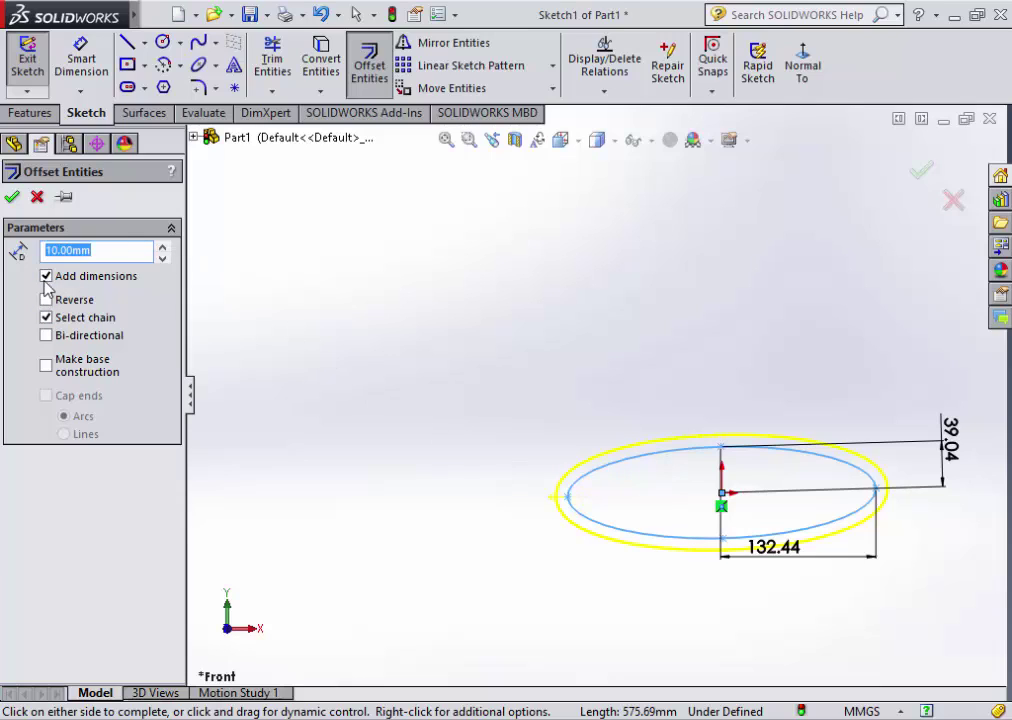
left_click(45, 277)
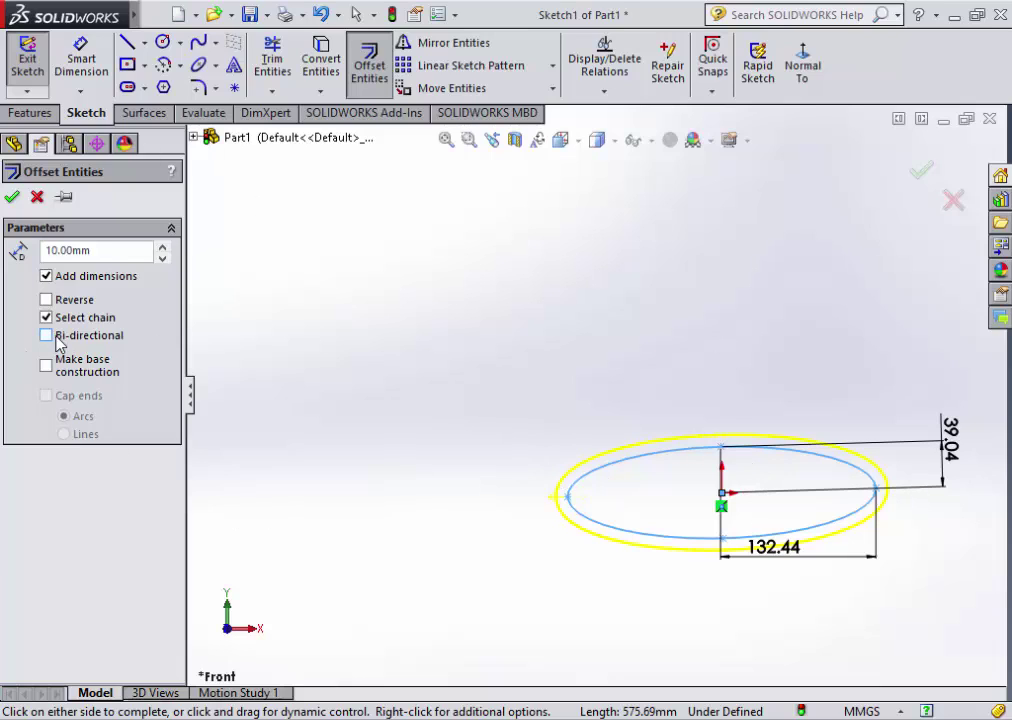
left_click(46, 300)
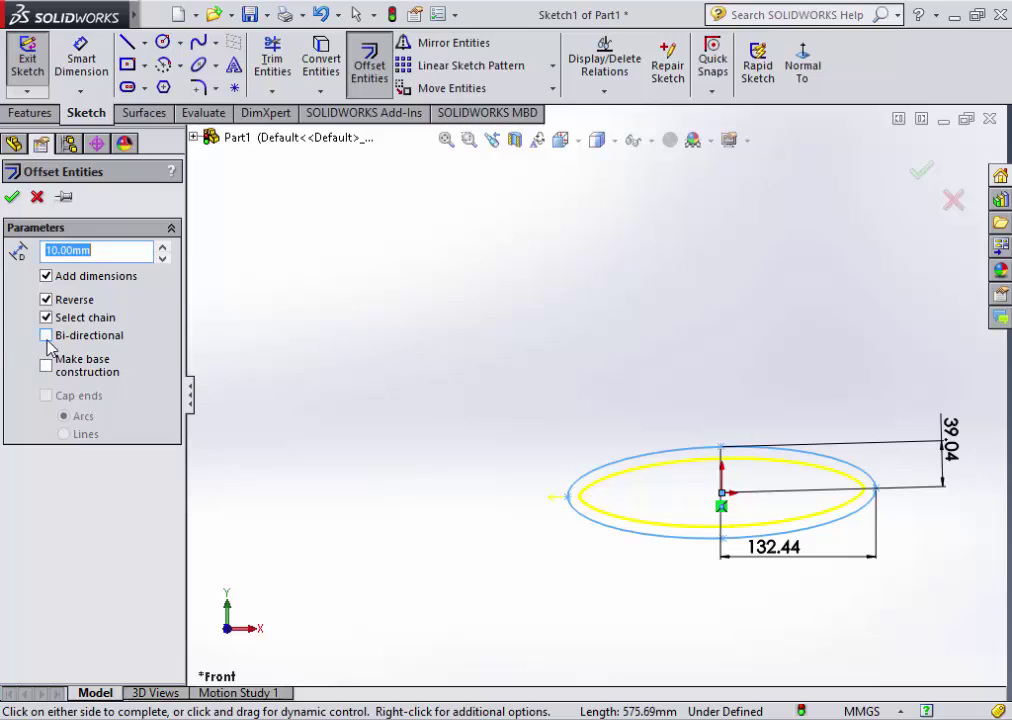
left_click(46, 337)
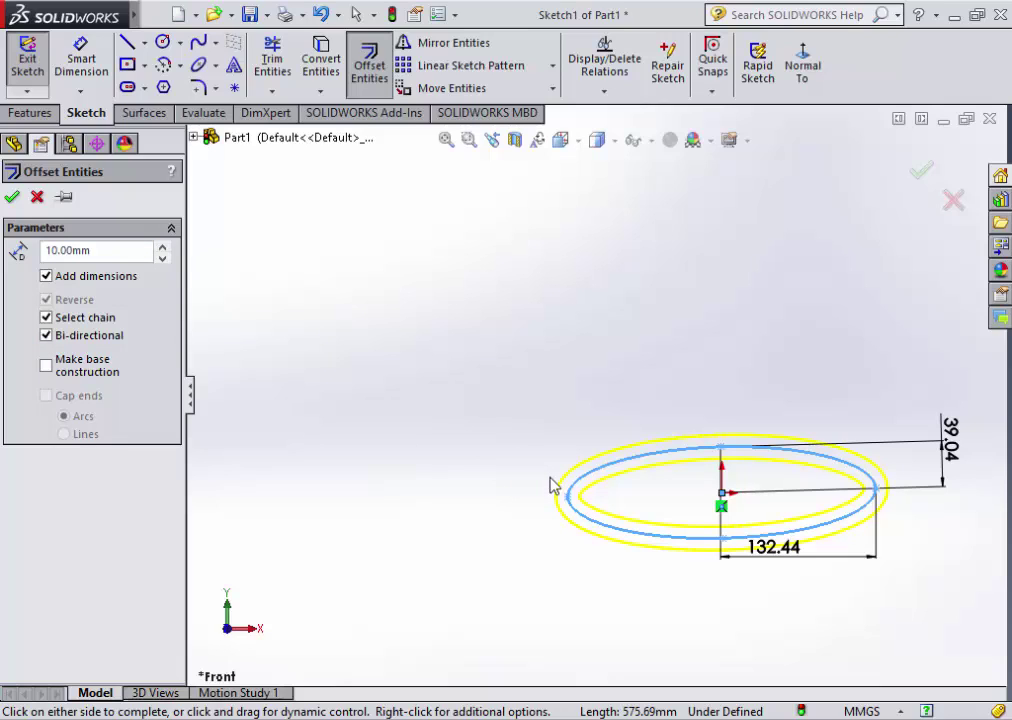
left_click(12, 196)
- Box-select the whole ellipse sketch with its dimensions and delete it
scroll(665, 500, "down", 2)
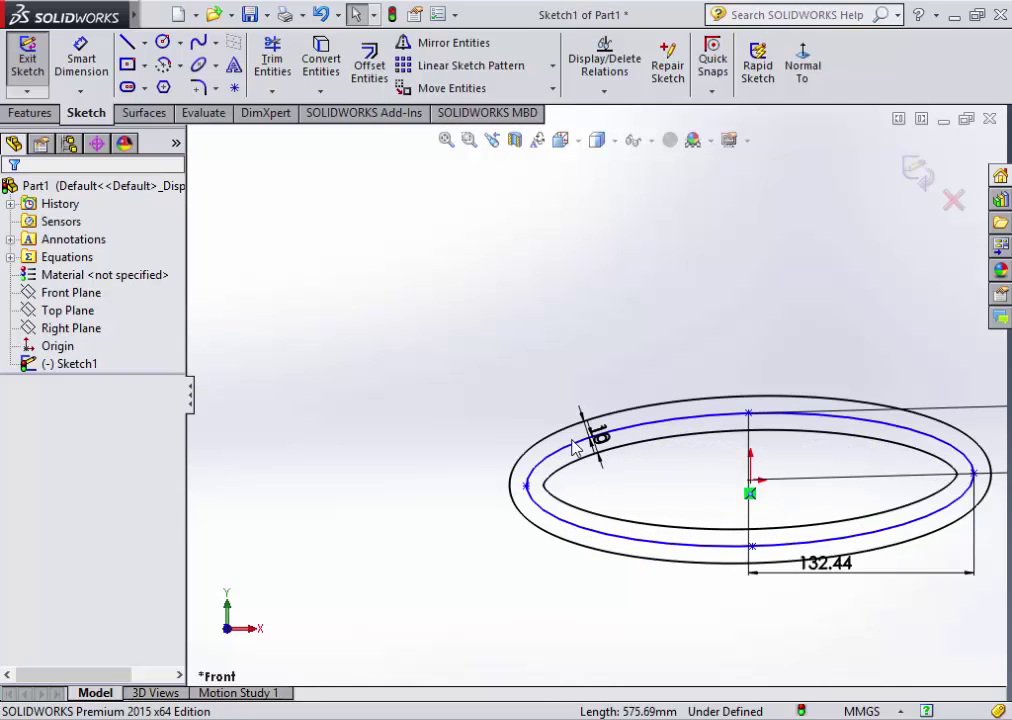
scroll(557, 478, "up", 2)
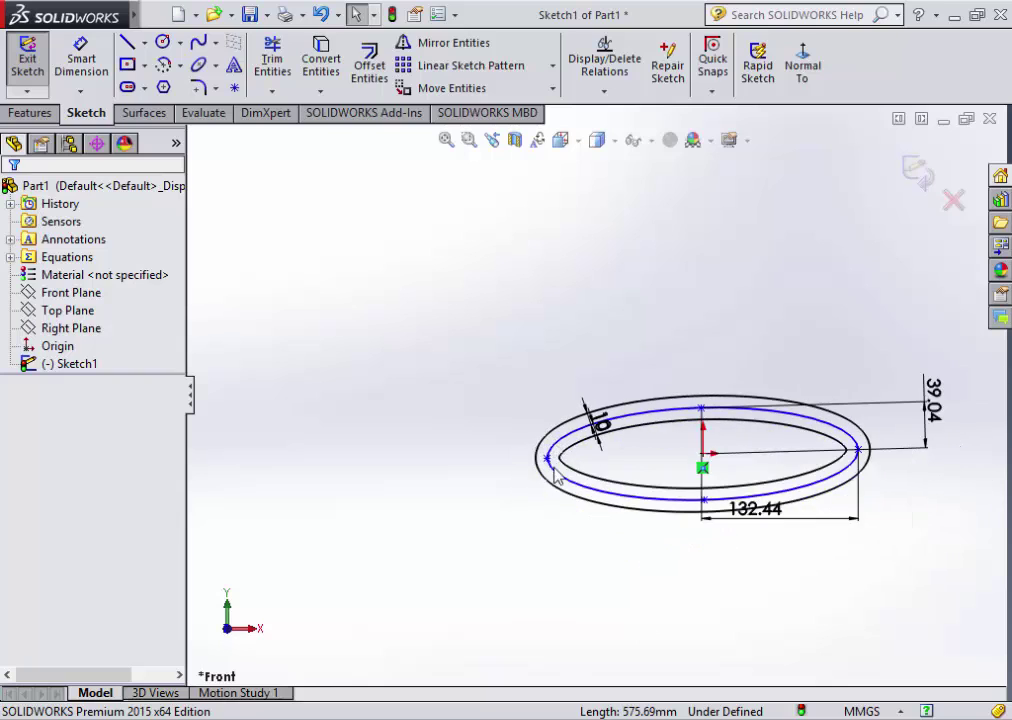
left_click_drag(797, 343, 531, 507)
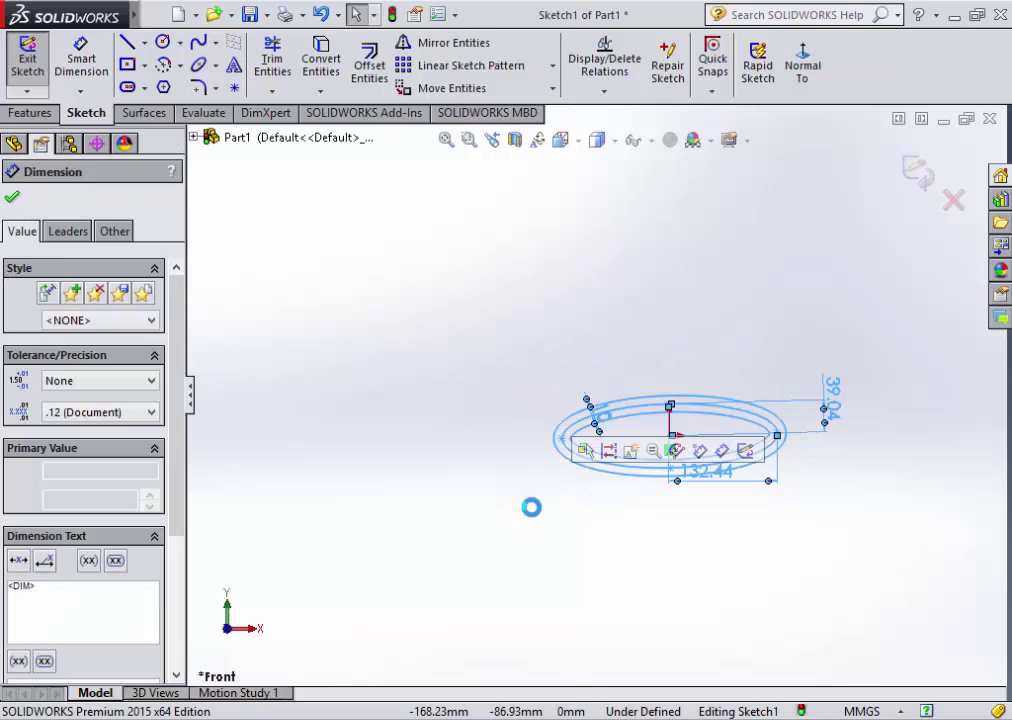
key("Delete")
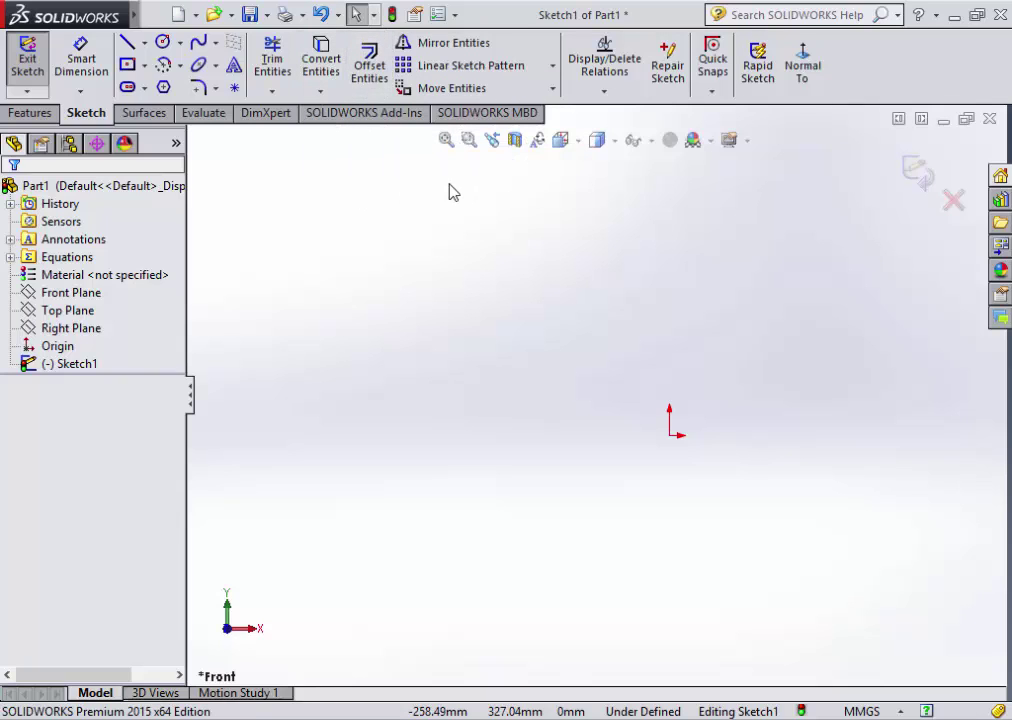
- Draw a circle in the empty sketch
left_click(432, 47)
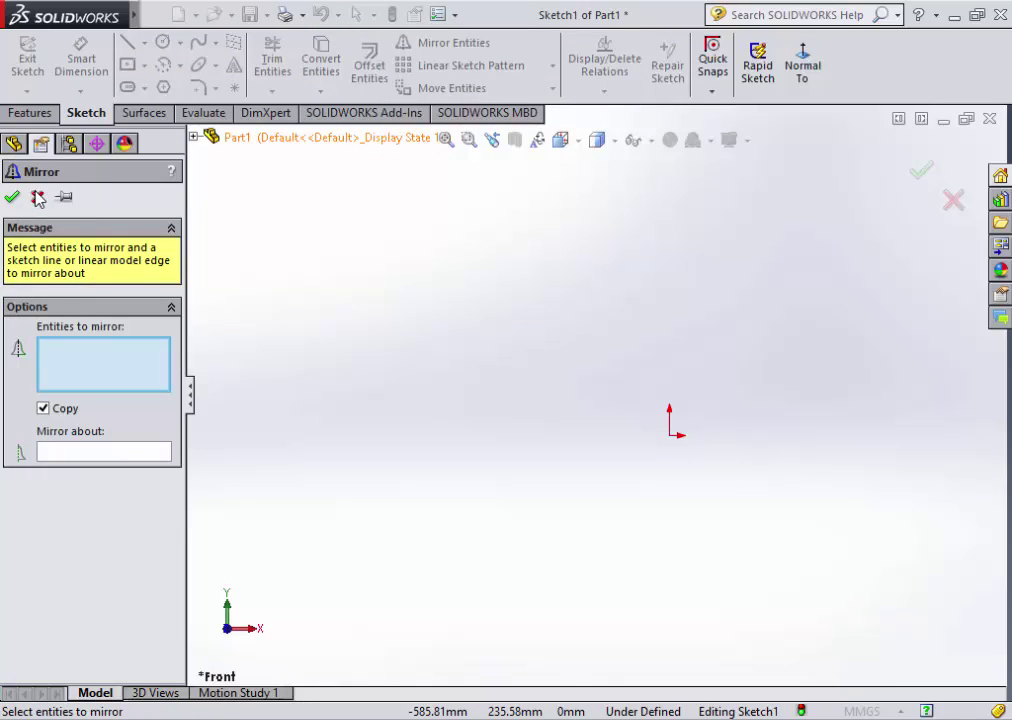
left_click(37, 196)
left_click(581, 342)
left_click(642, 340)
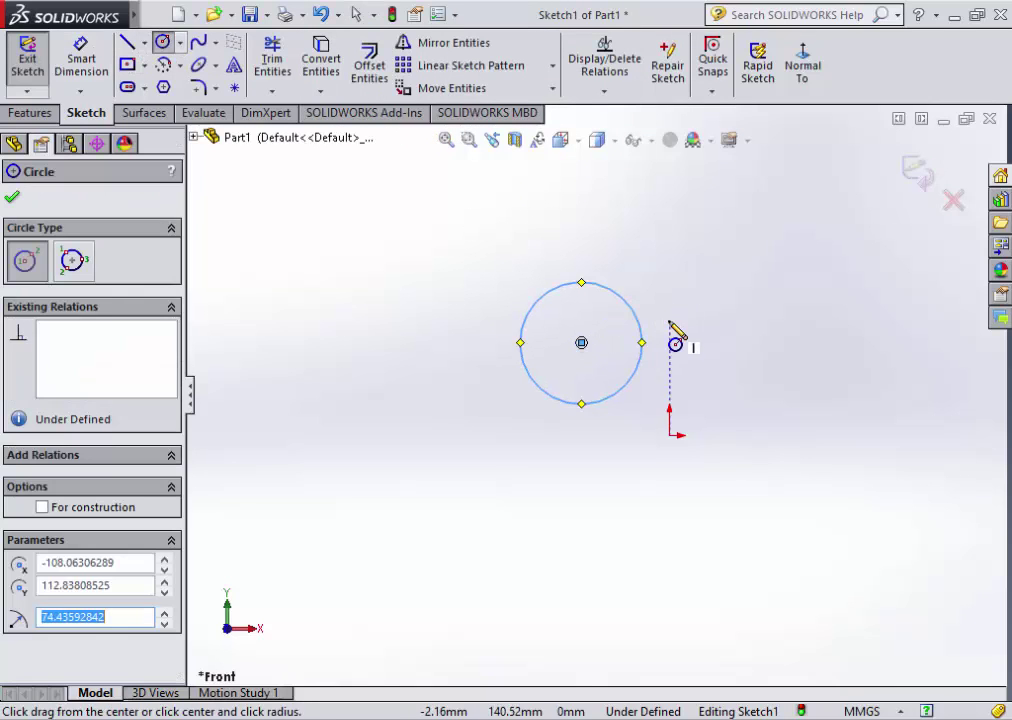
right_click(671, 327)
left_click(707, 334)
- Draw a vertical line left of the circle and bring up Mirror Entities
left_click(127, 42)
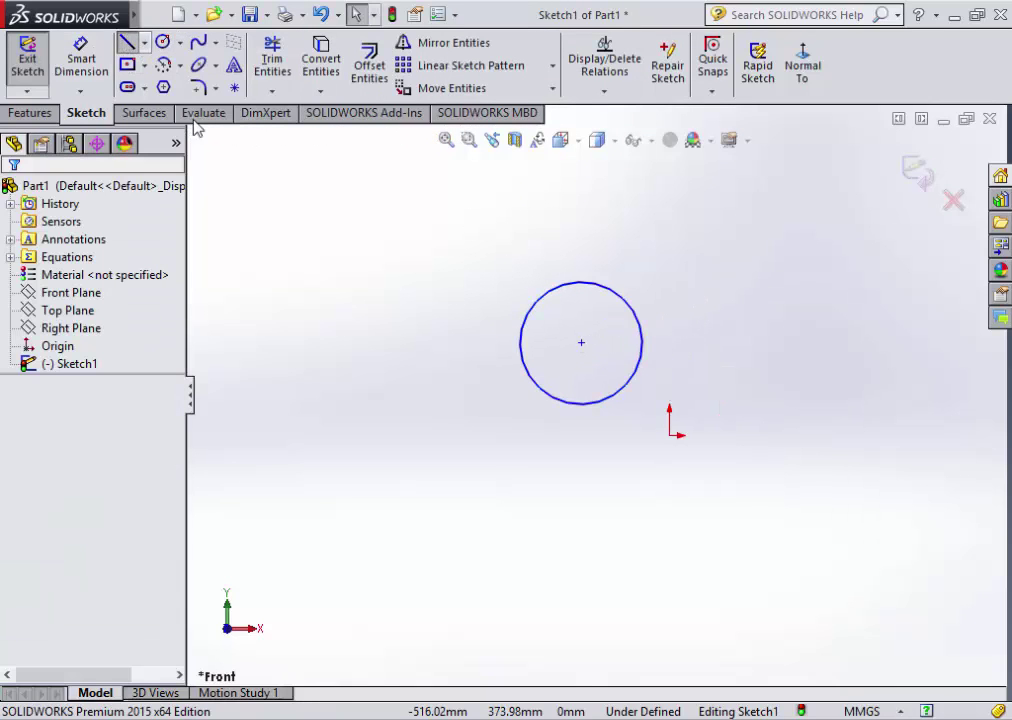
left_click(419, 229)
left_click(425, 465)
right_click(424, 468)
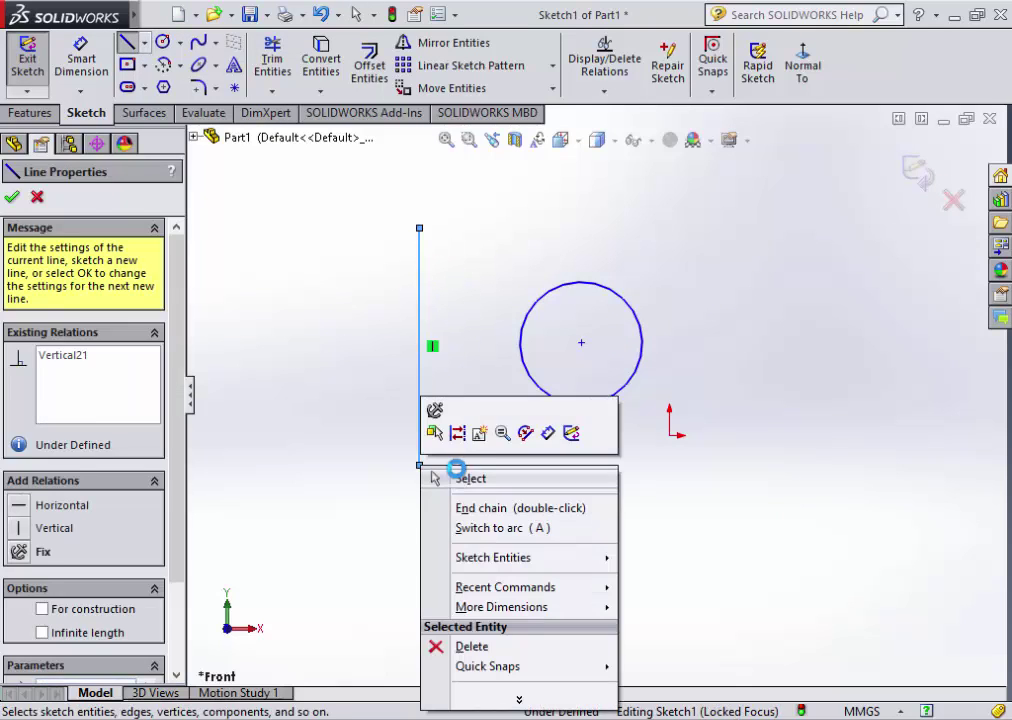
left_click(465, 477)
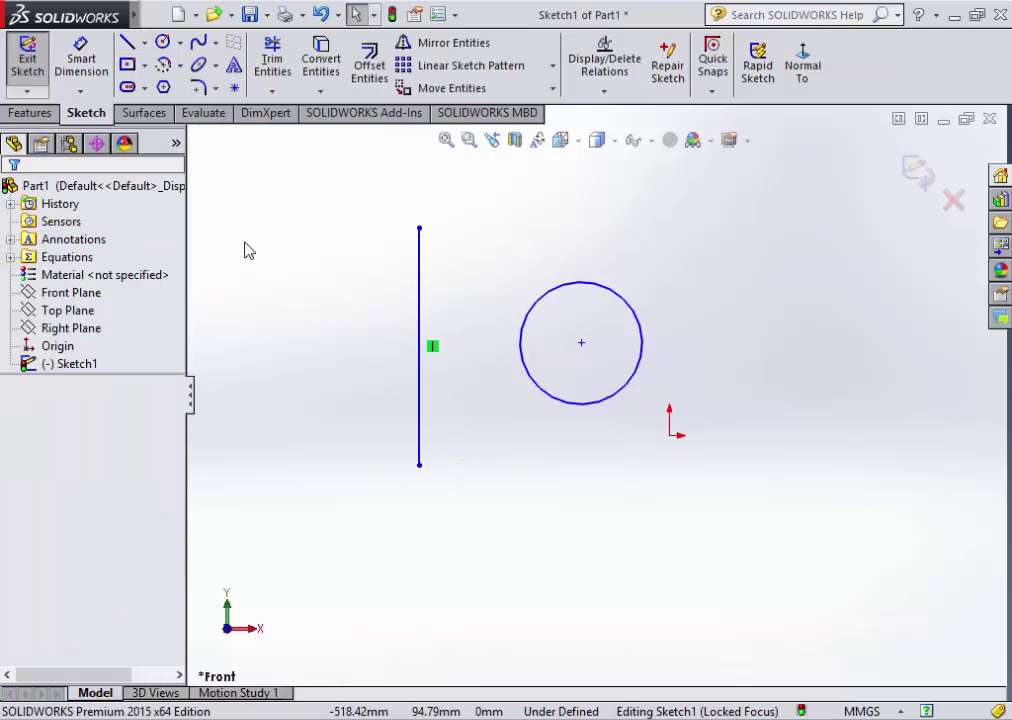
left_click(404, 42)
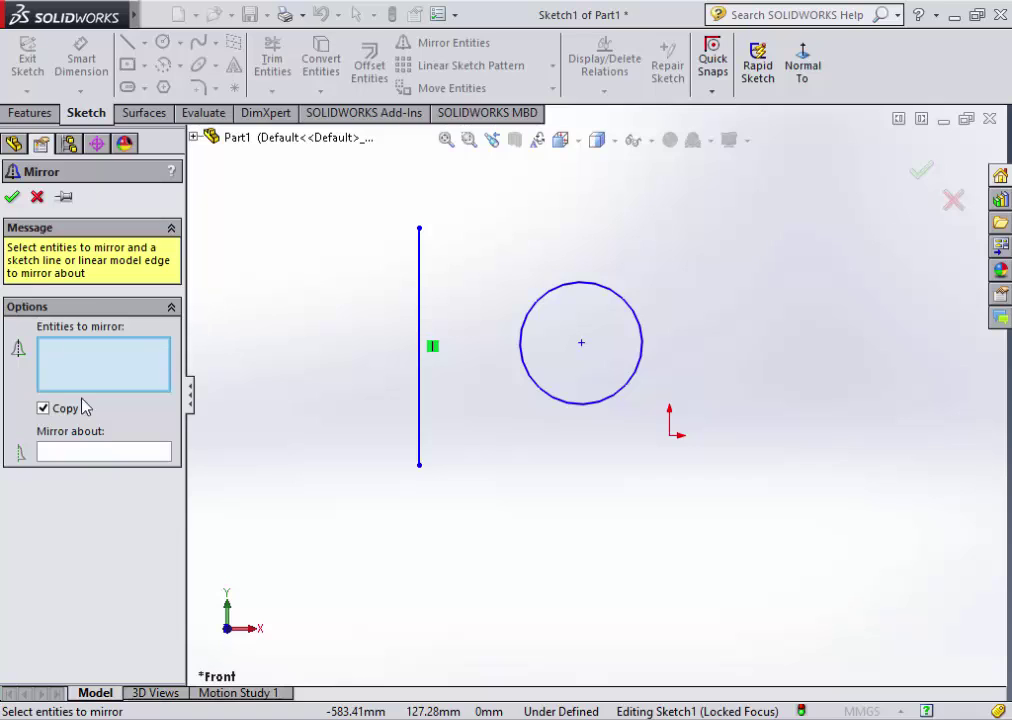
- Mirror the right circle about the vertical line to create a matching left-side copy
left_click(543, 299)
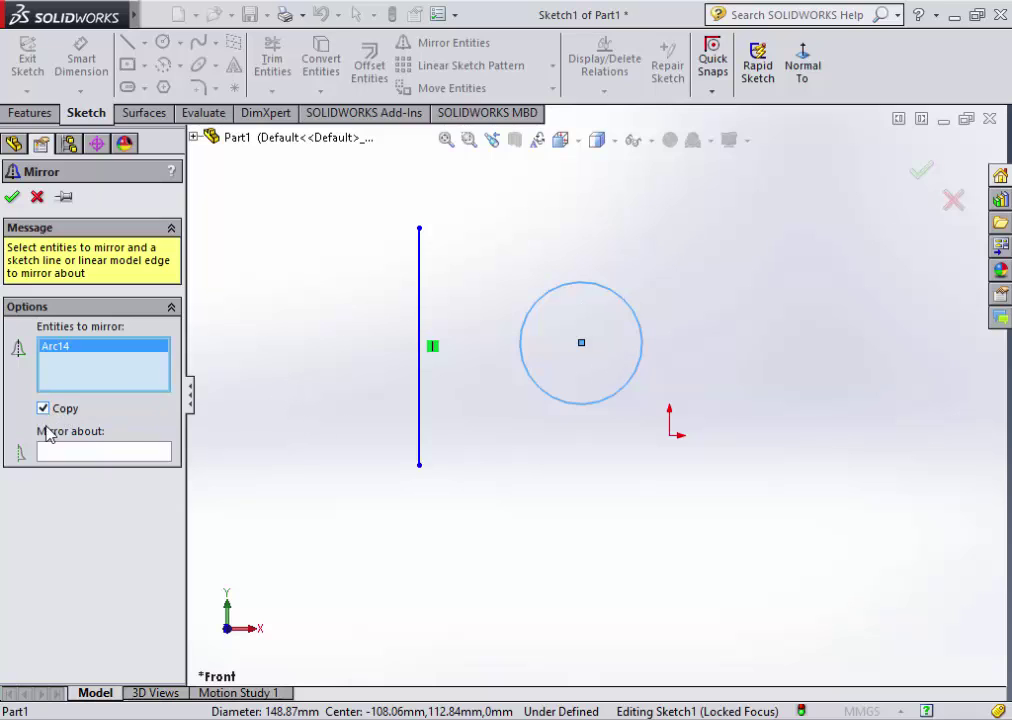
left_click(88, 456)
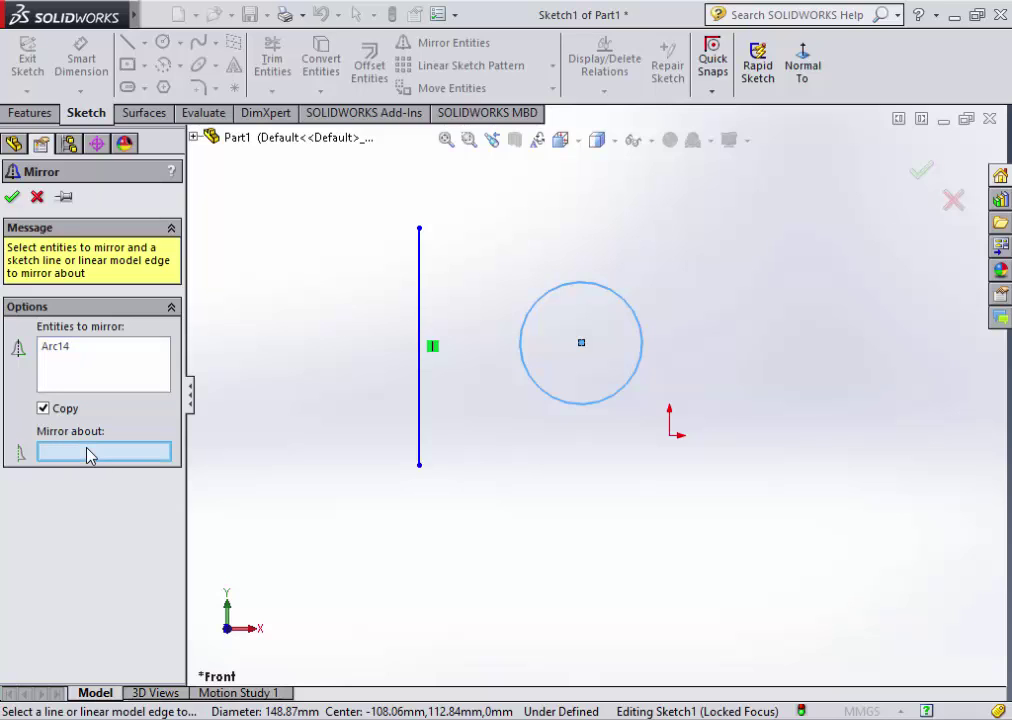
left_click(419, 267)
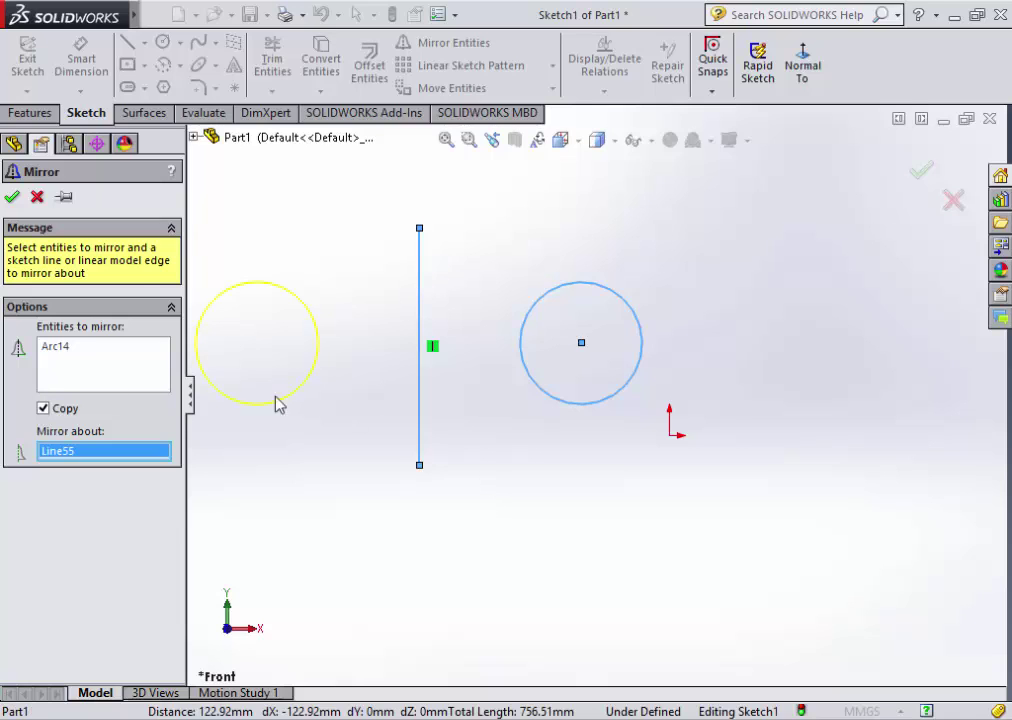
left_click(12, 197)
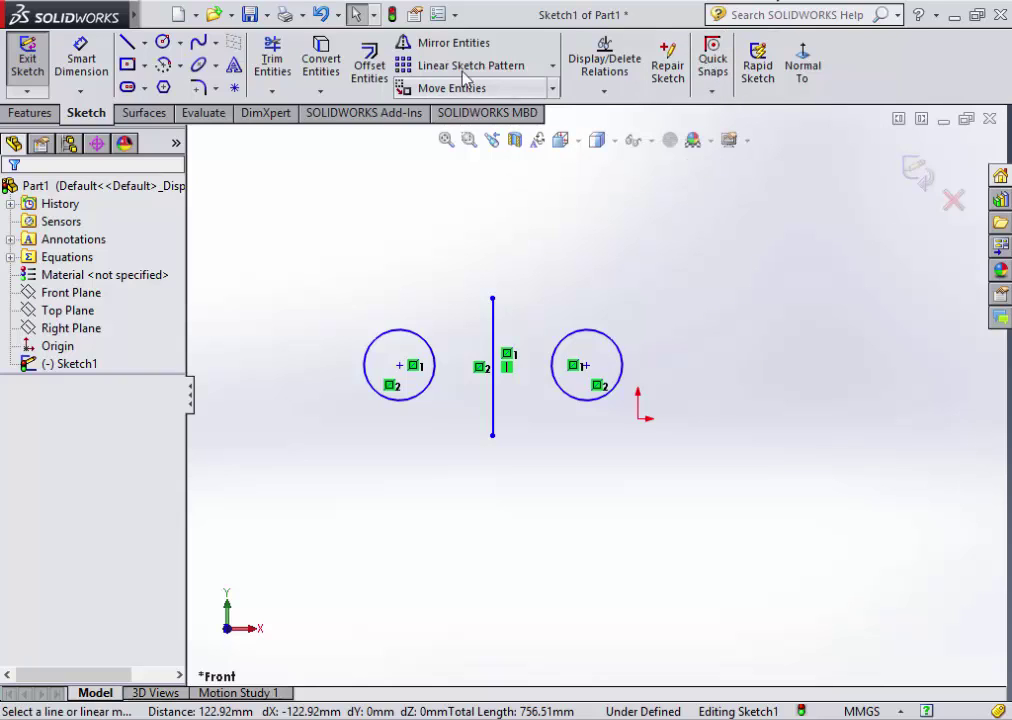
- Start a linear sketch pattern of the right circle with 5 instances
left_click(552, 66)
left_click(712, 92)
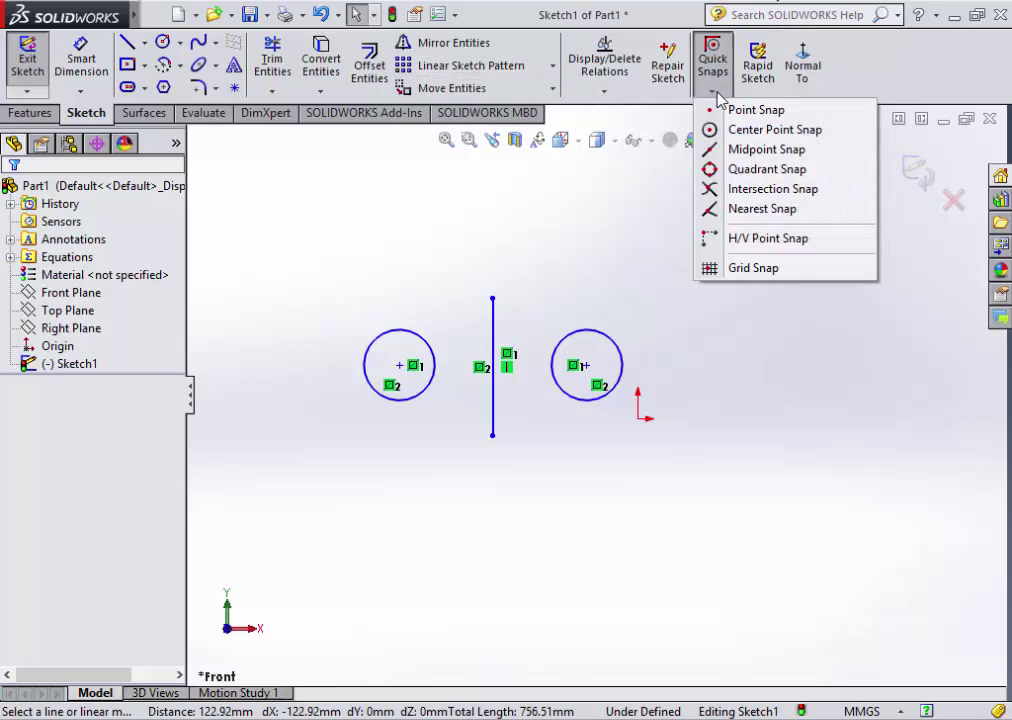
left_click(552, 66)
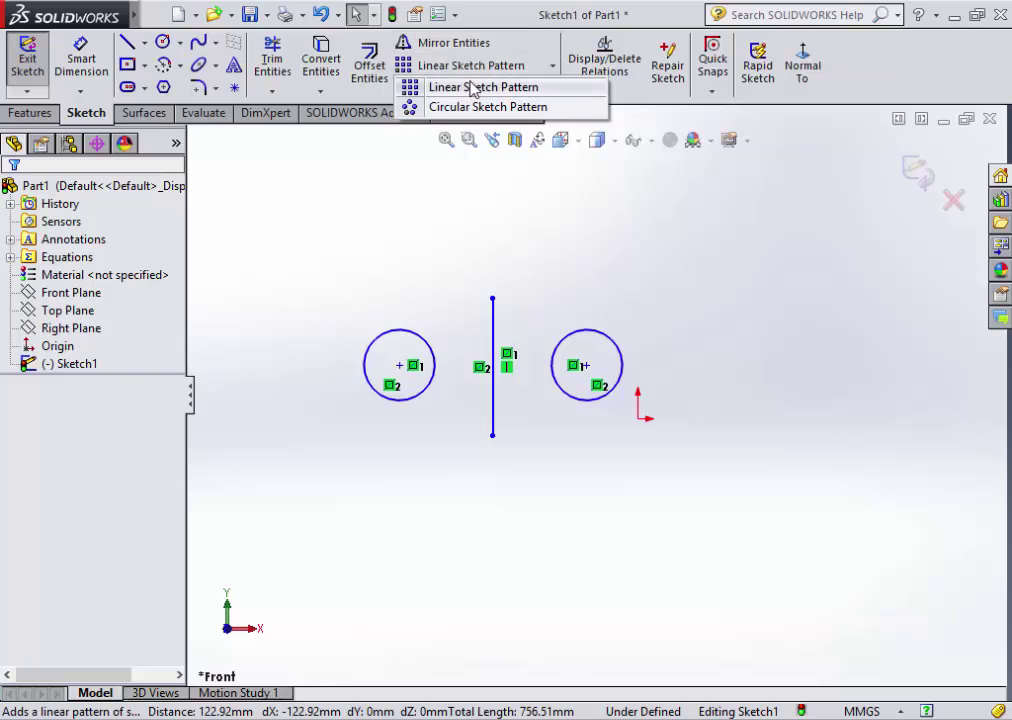
left_click(474, 88)
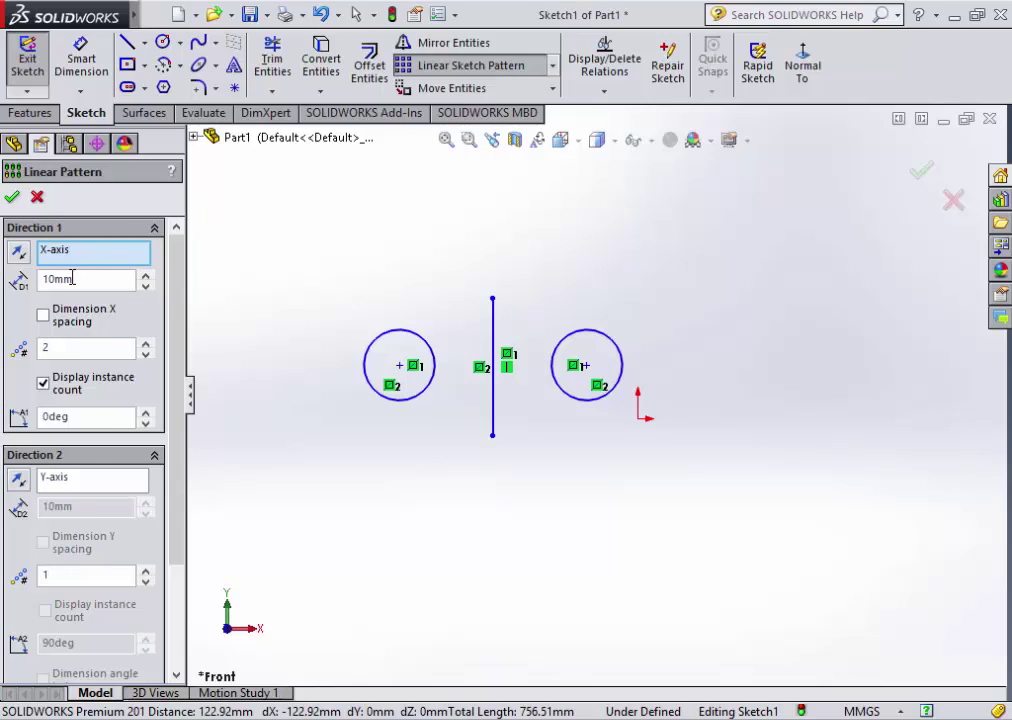
left_click_drag(67, 278, 46, 279)
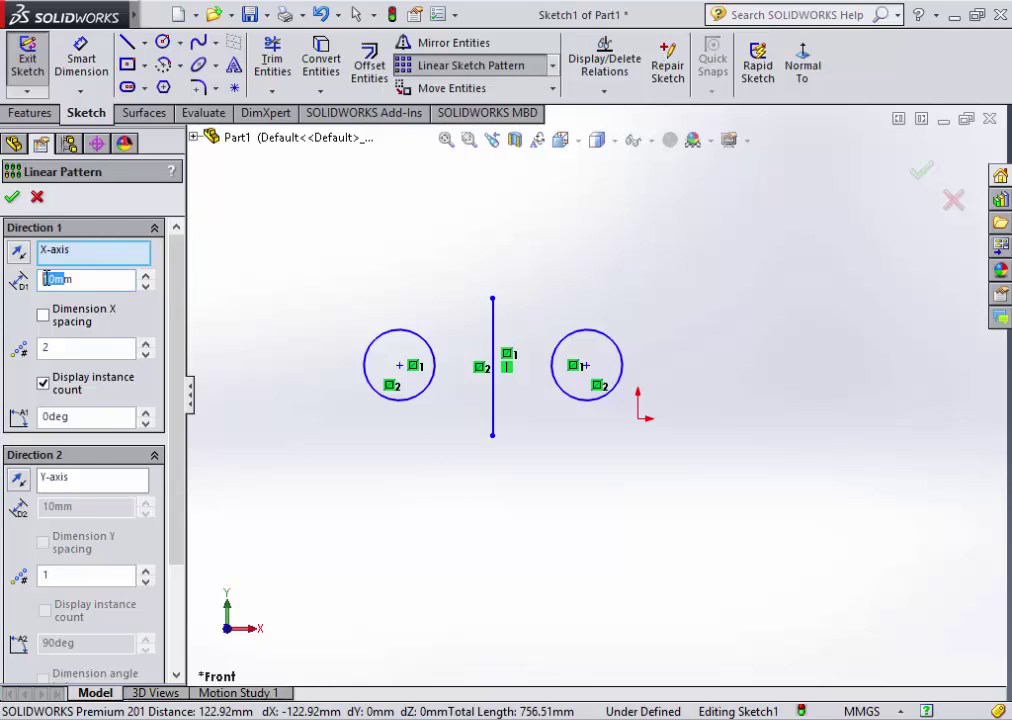
double_click(47, 348)
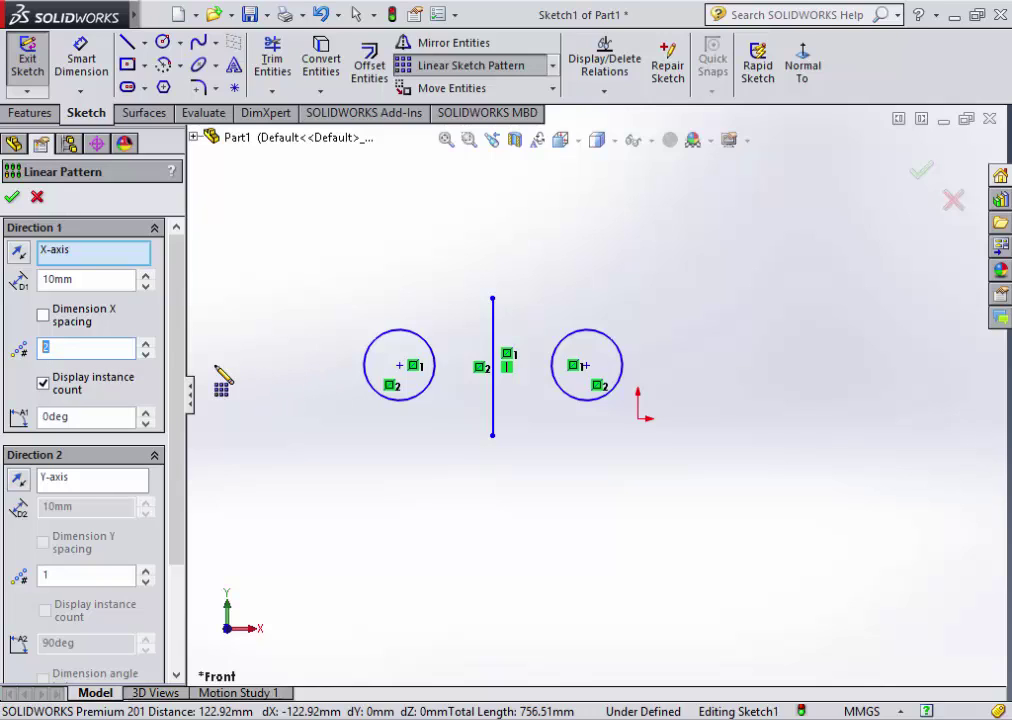
left_click(145, 343)
left_click(145, 343)
left_click(145, 343)
type("5")
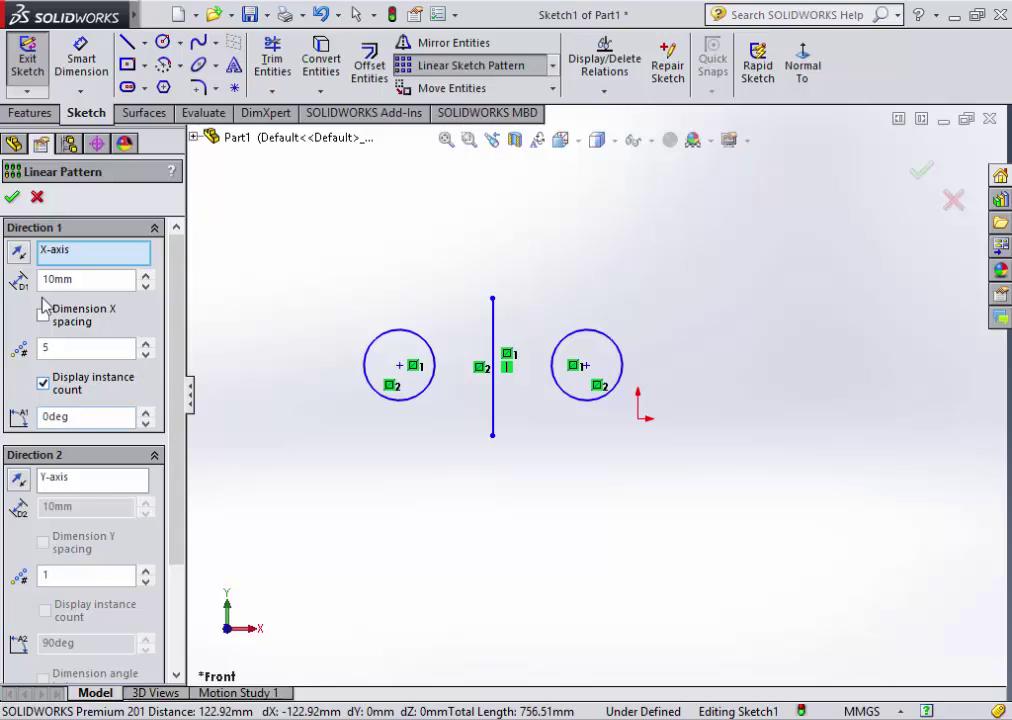
left_click(571, 337)
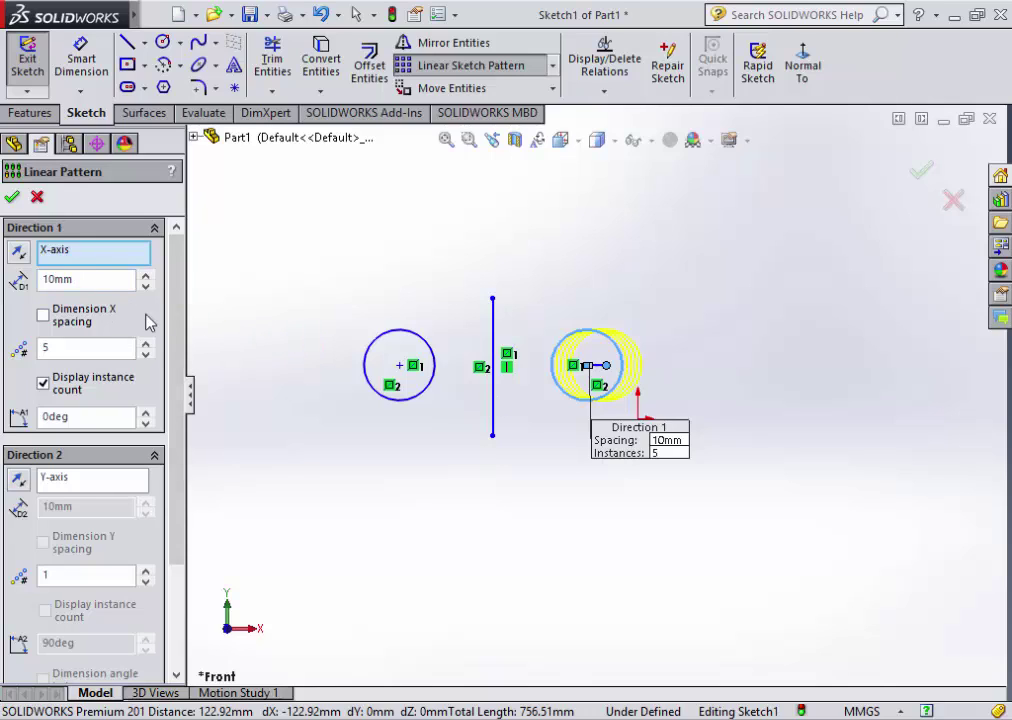
- Set 100 mm spacing, try a 30° pattern angle, then return it to 0°
double_click(80, 279)
type("1")
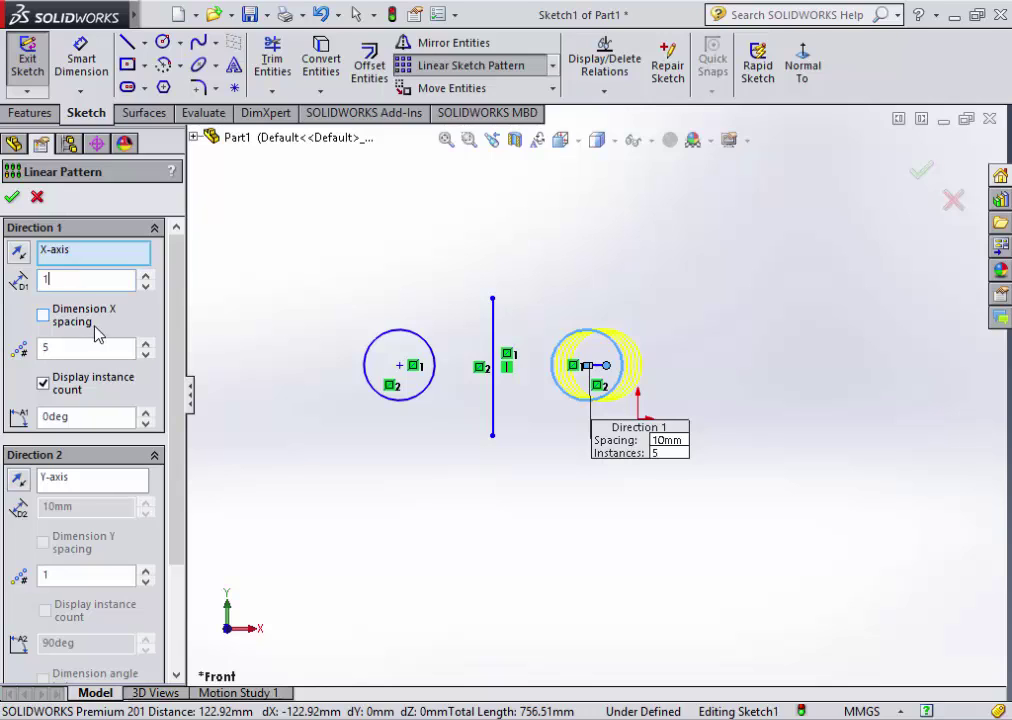
type("00")
key("Return")
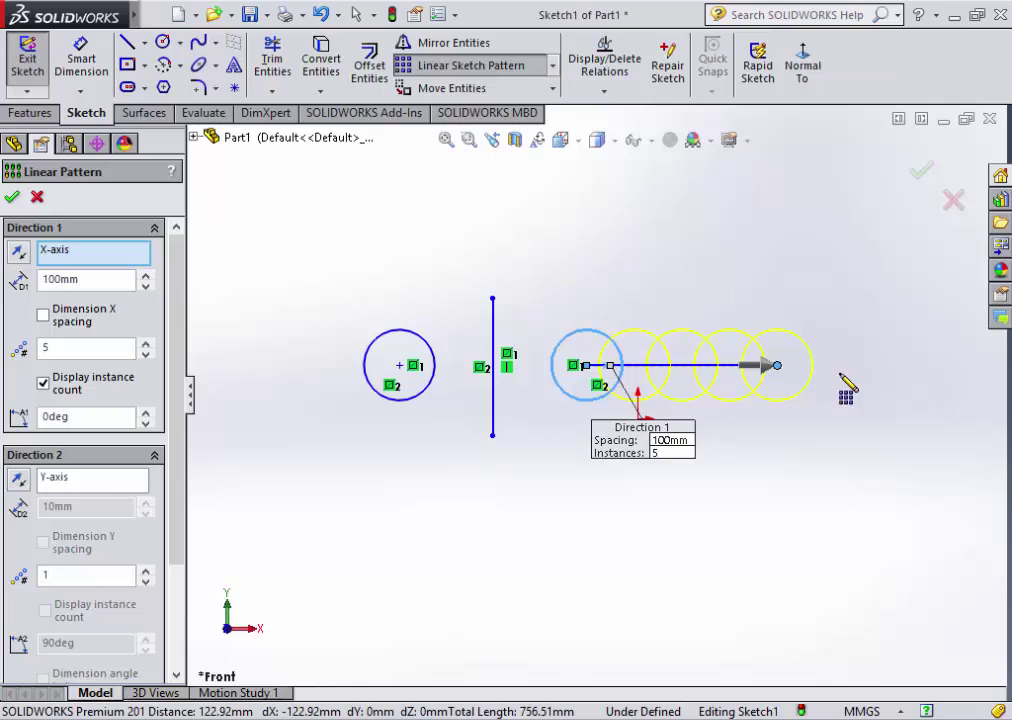
double_click(45, 420)
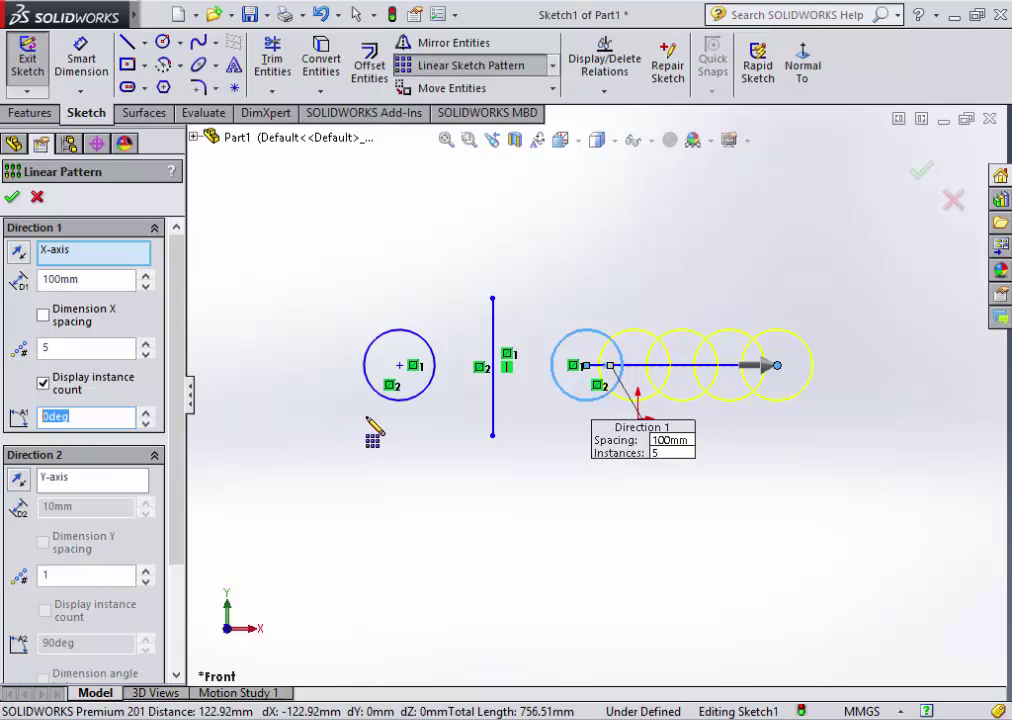
type("30")
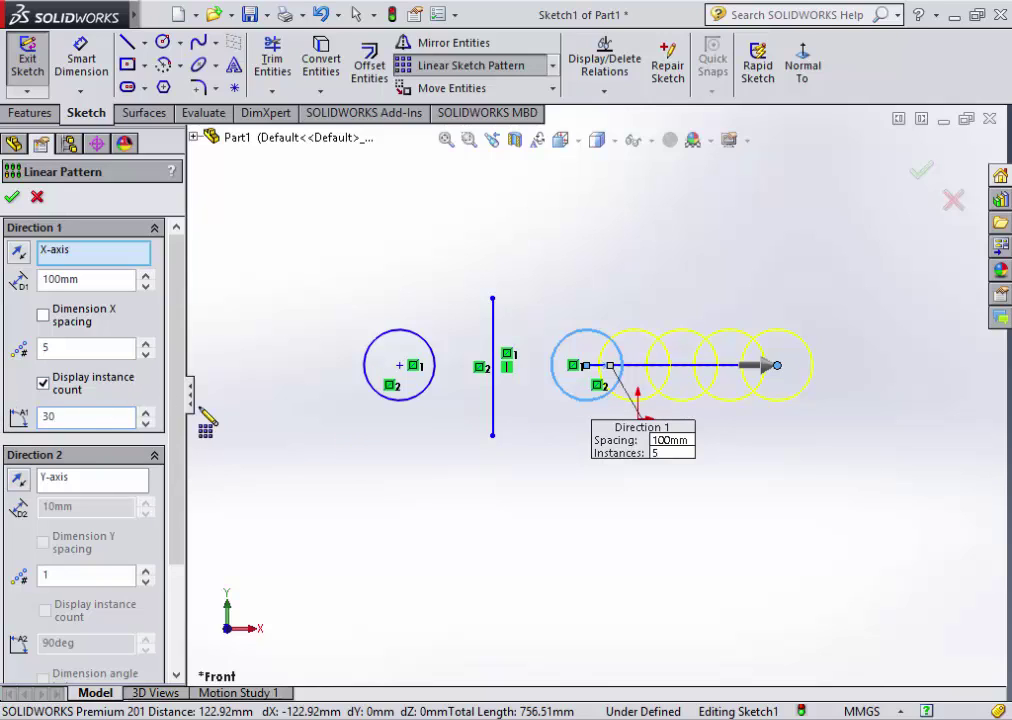
key("Return")
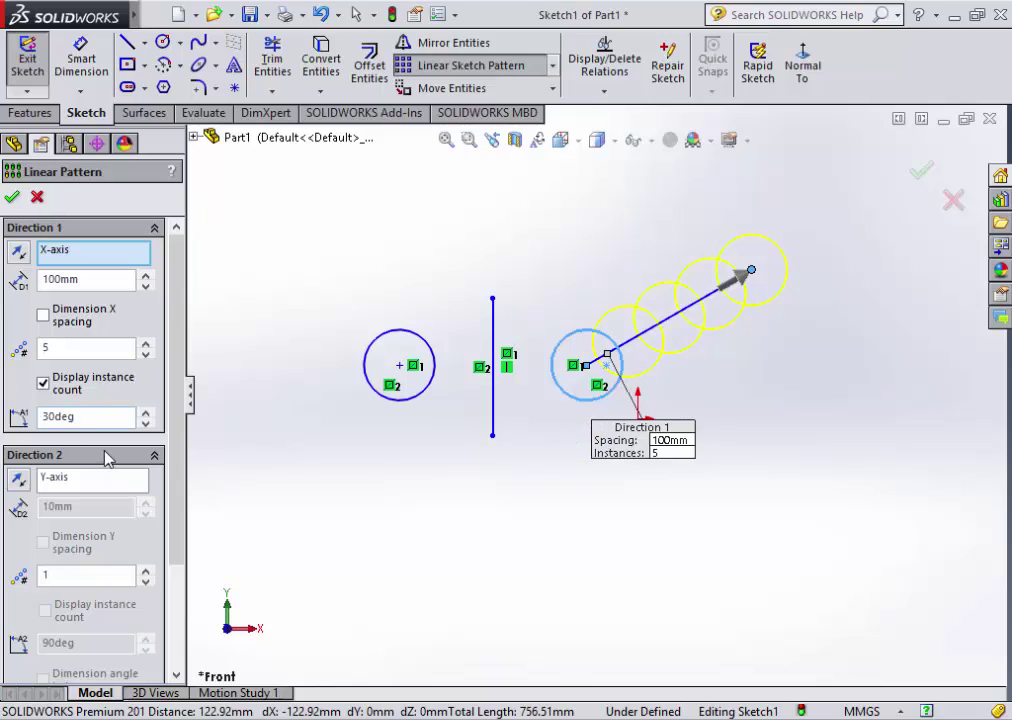
double_click(60, 416)
type("0")
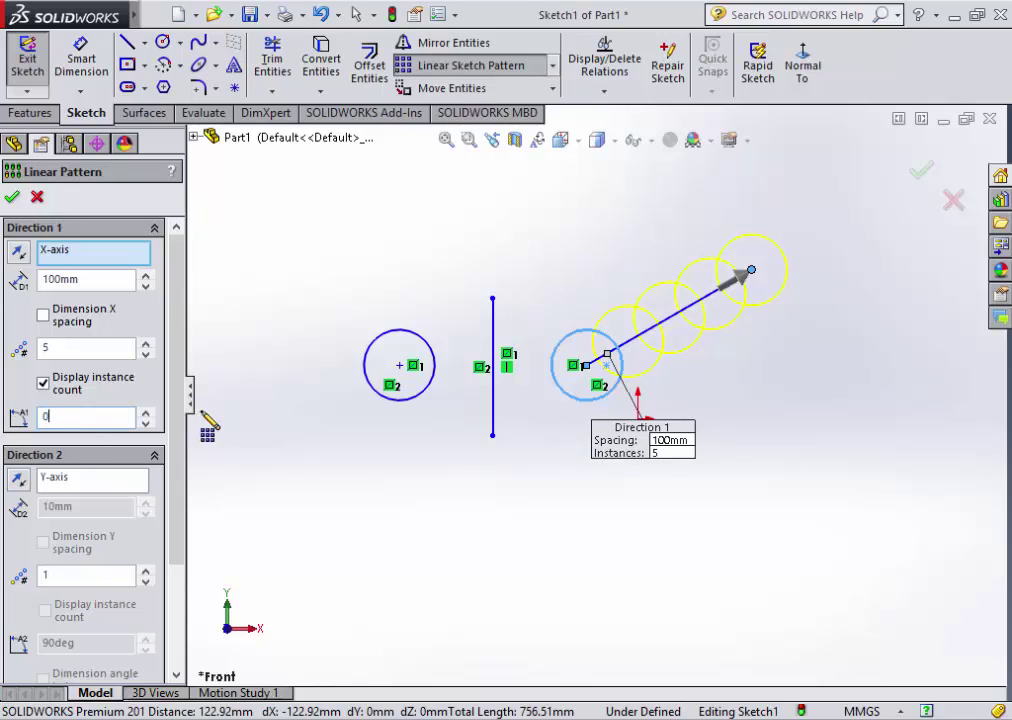
key("Return")
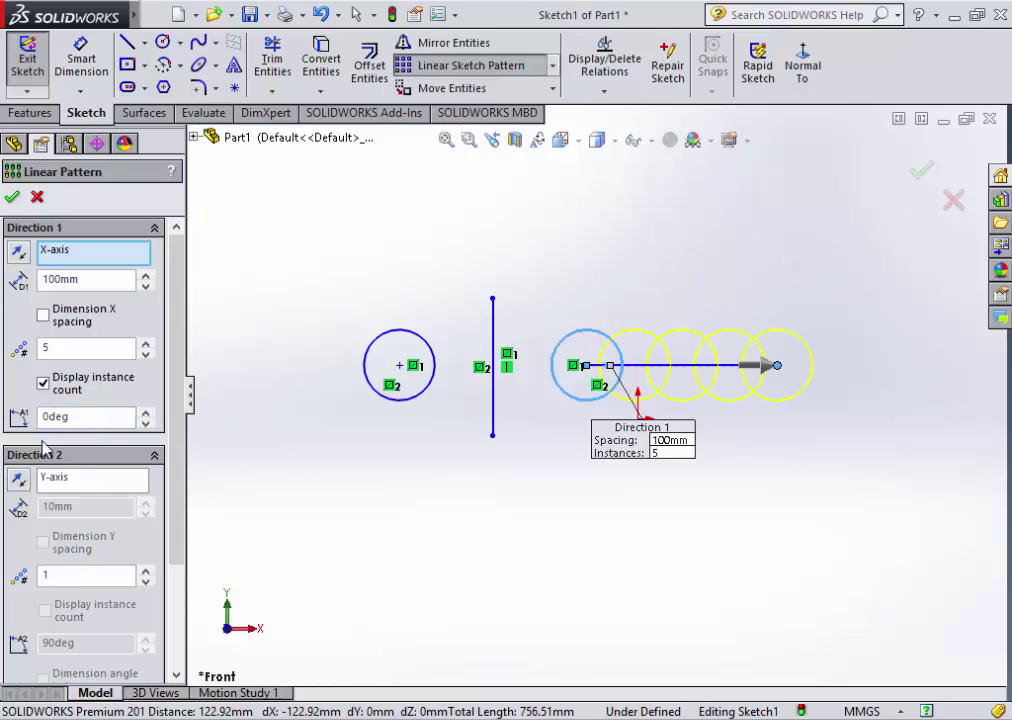
- Add a second pattern direction with 200 mm spacing between rows
scroll(152, 410, "down", 2)
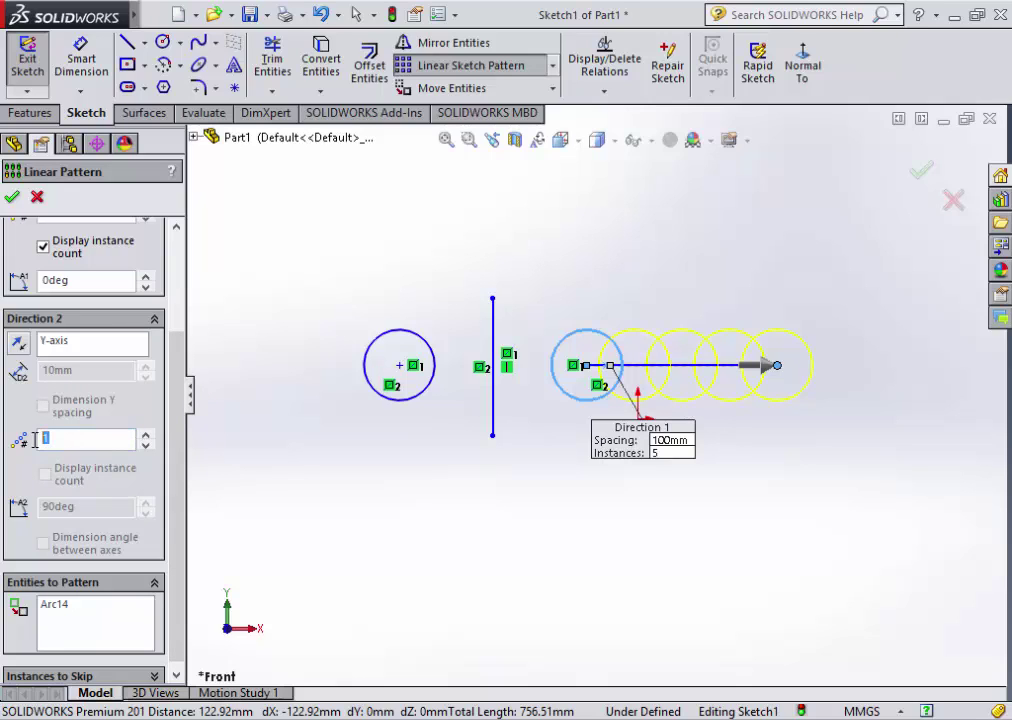
left_click(145, 434)
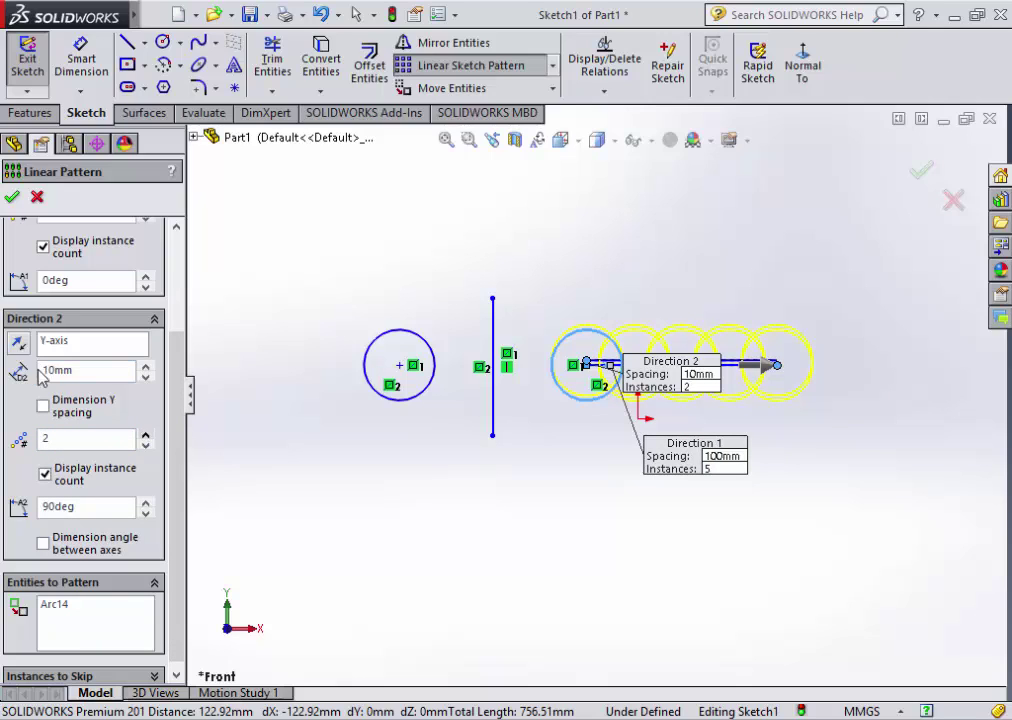
double_click(95, 370)
type("200")
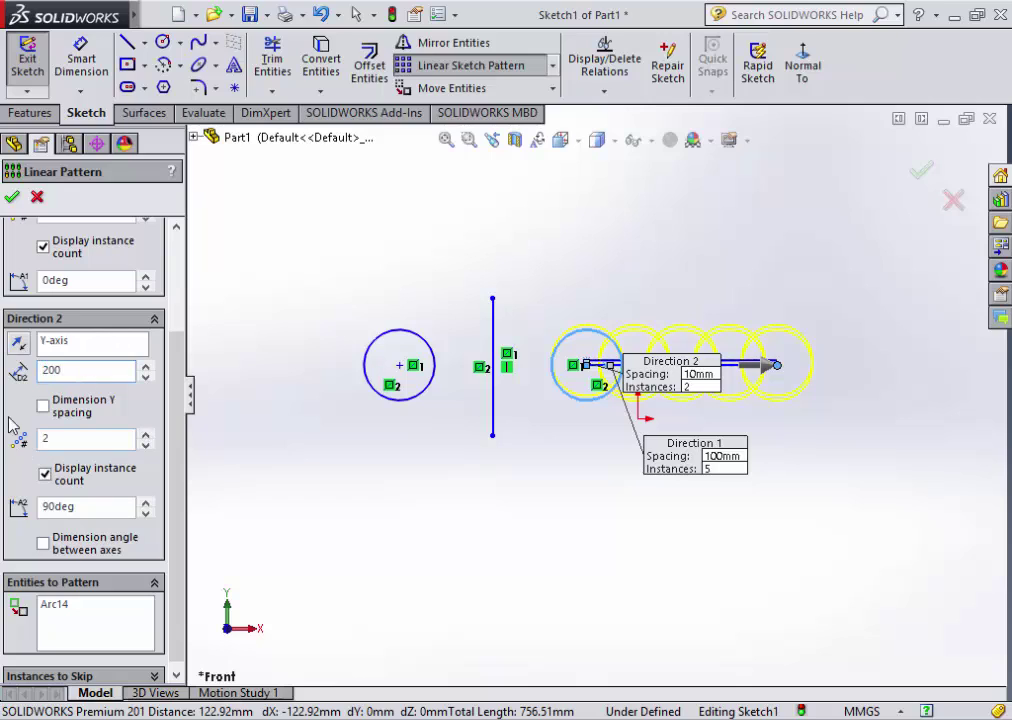
key("Return")
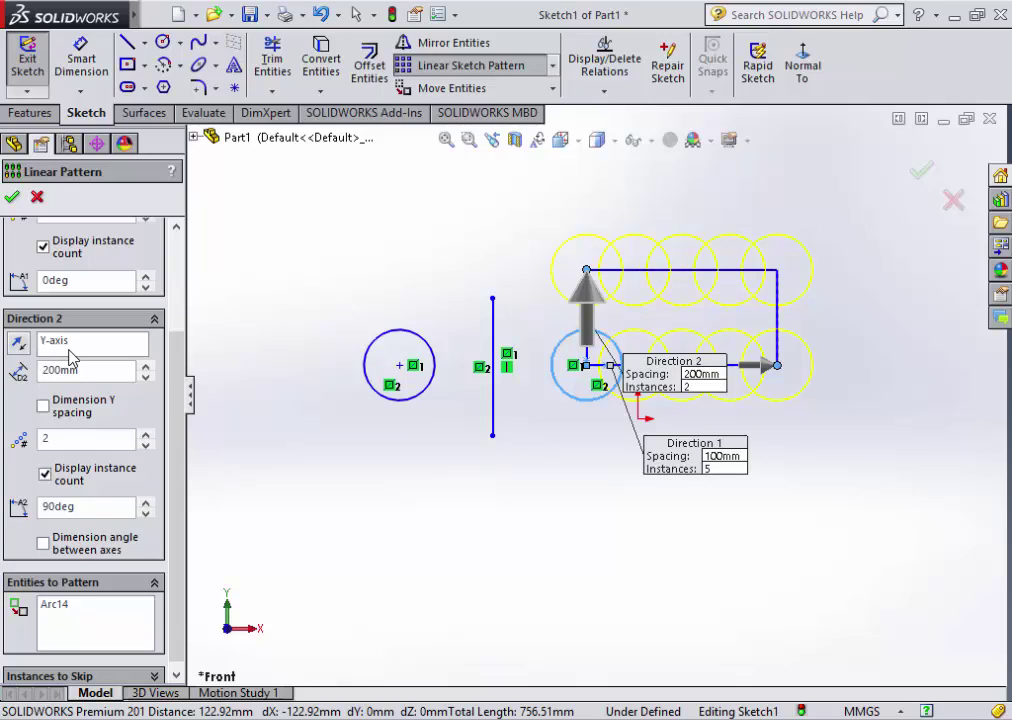
left_click(18, 344)
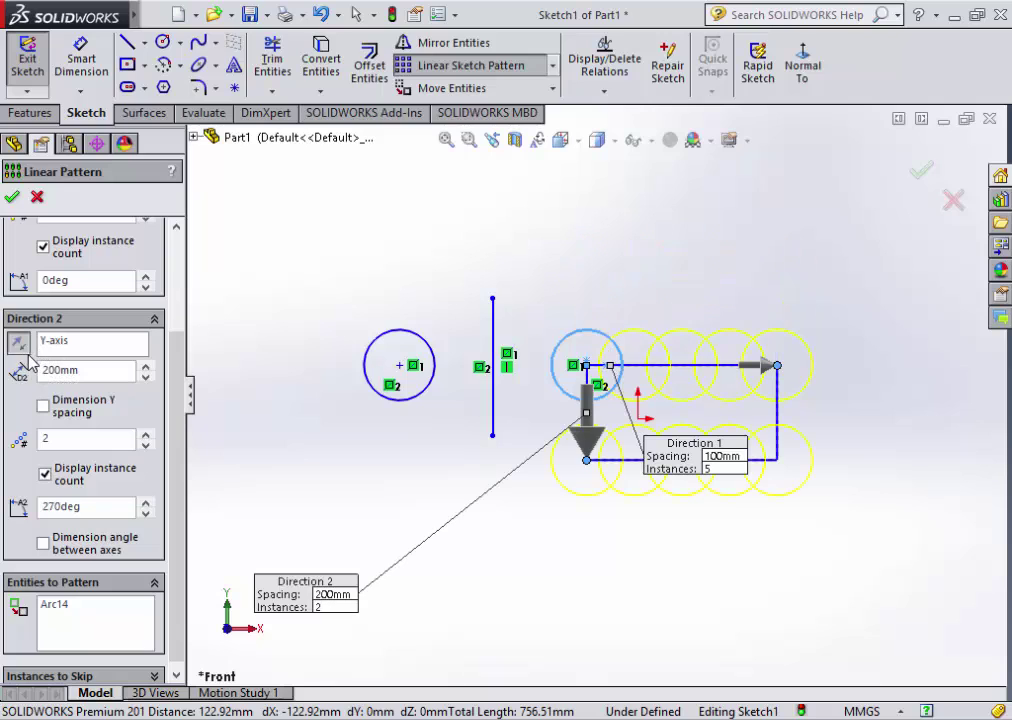
- Reverse Direction 1 to run left, point Direction 2 upward at 90°, and confirm
scroll(45, 268, "up", 3)
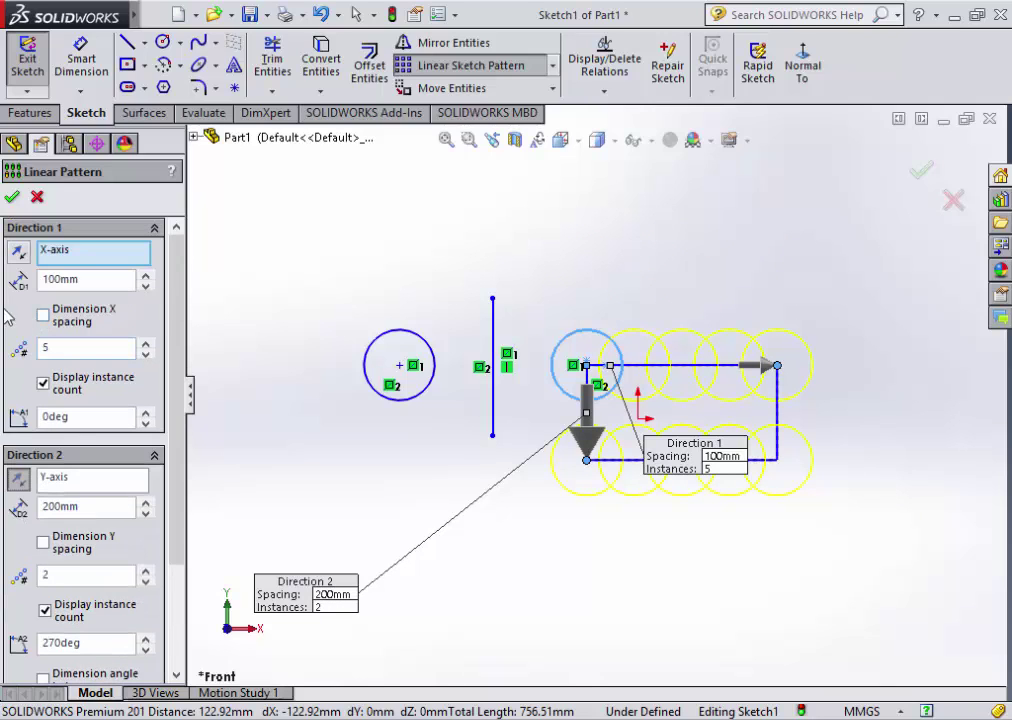
left_click(24, 255)
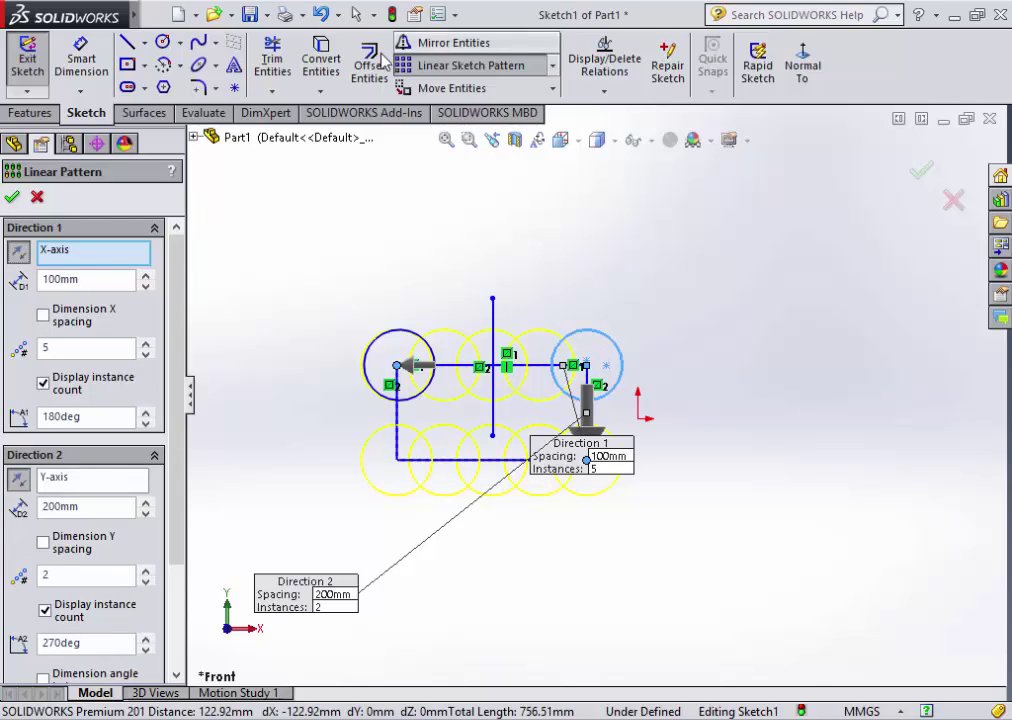
scroll(95, 593, "down", 3)
left_click(95, 500)
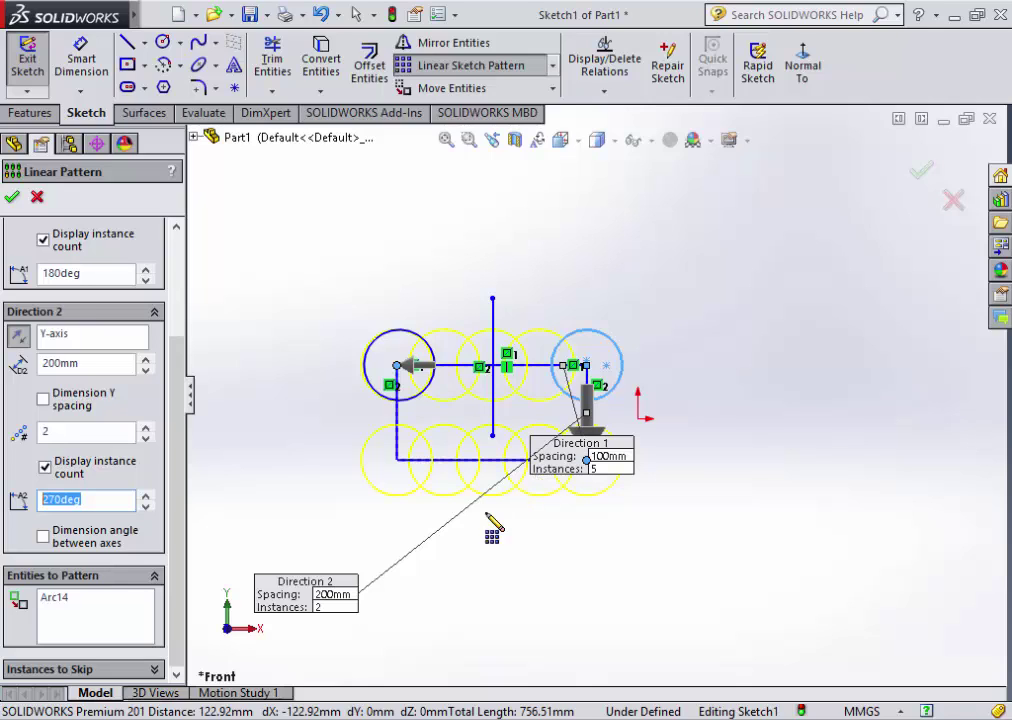
left_click(19, 339)
left_click(20, 342)
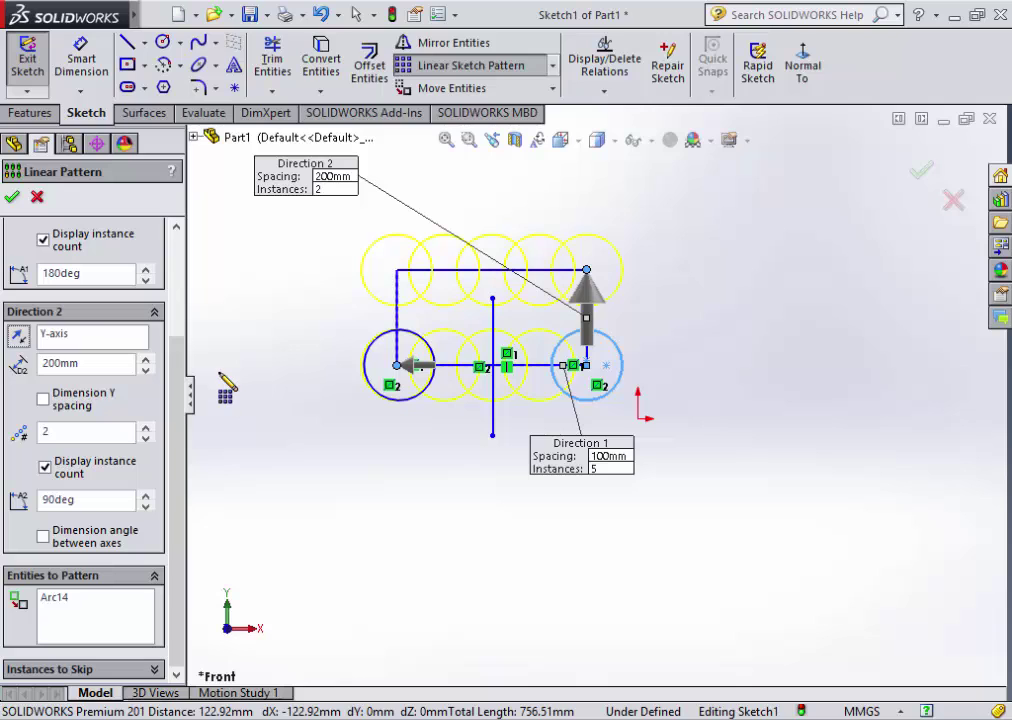
left_click(13, 197)
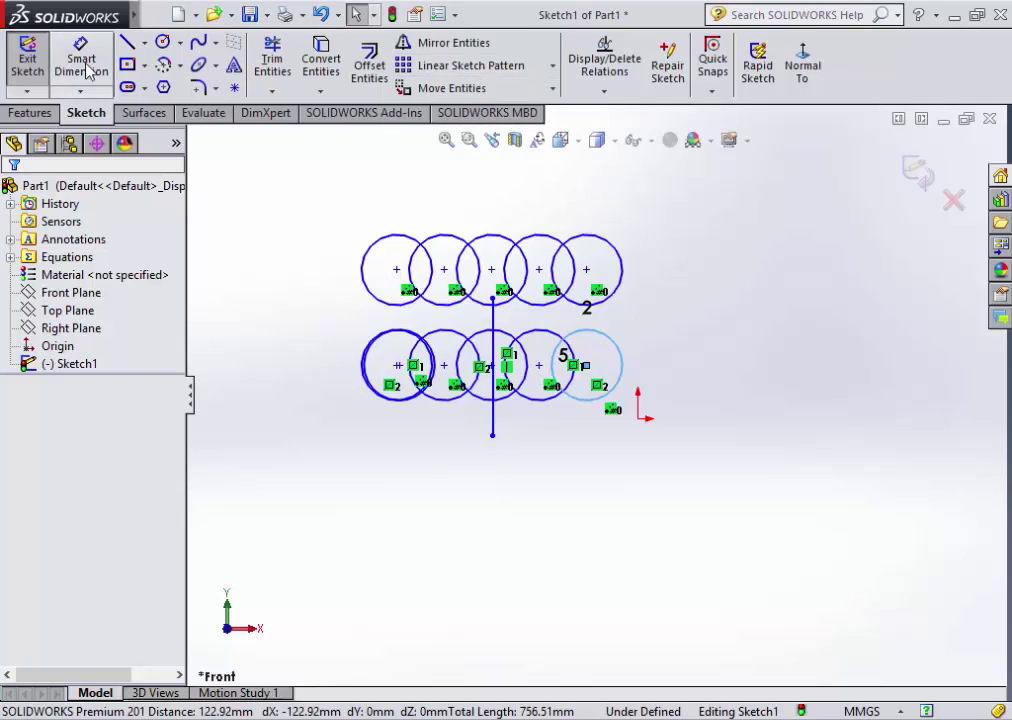
- Give the right circle a 10 mm diameter dimension
left_click(84, 64)
left_click(621, 266)
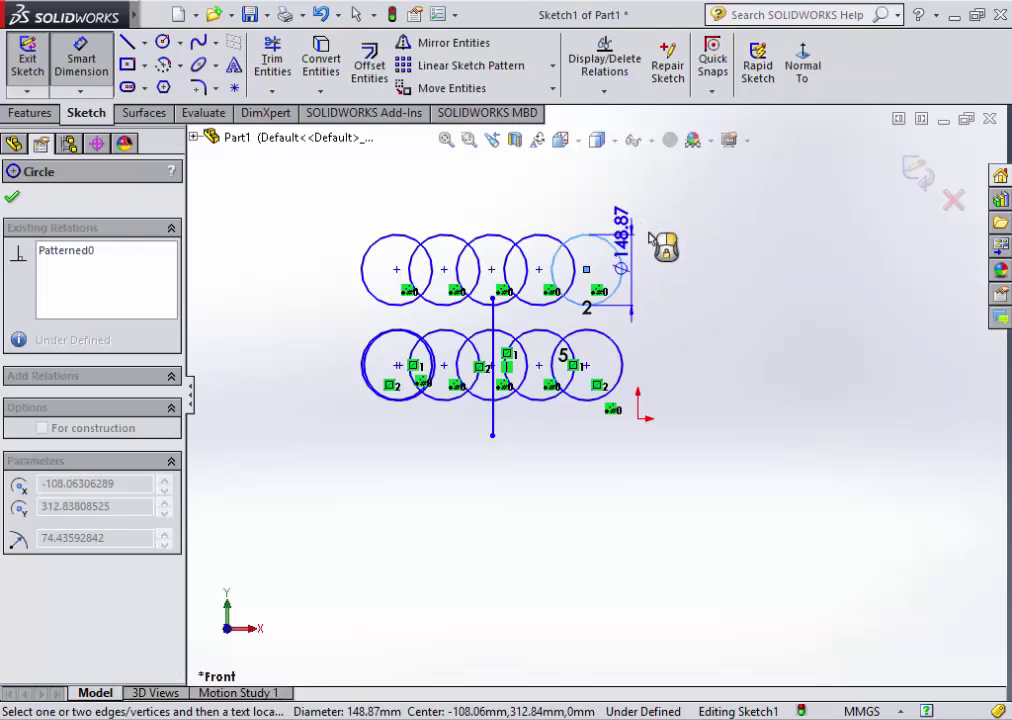
left_click(666, 242)
type("10")
key("Return")
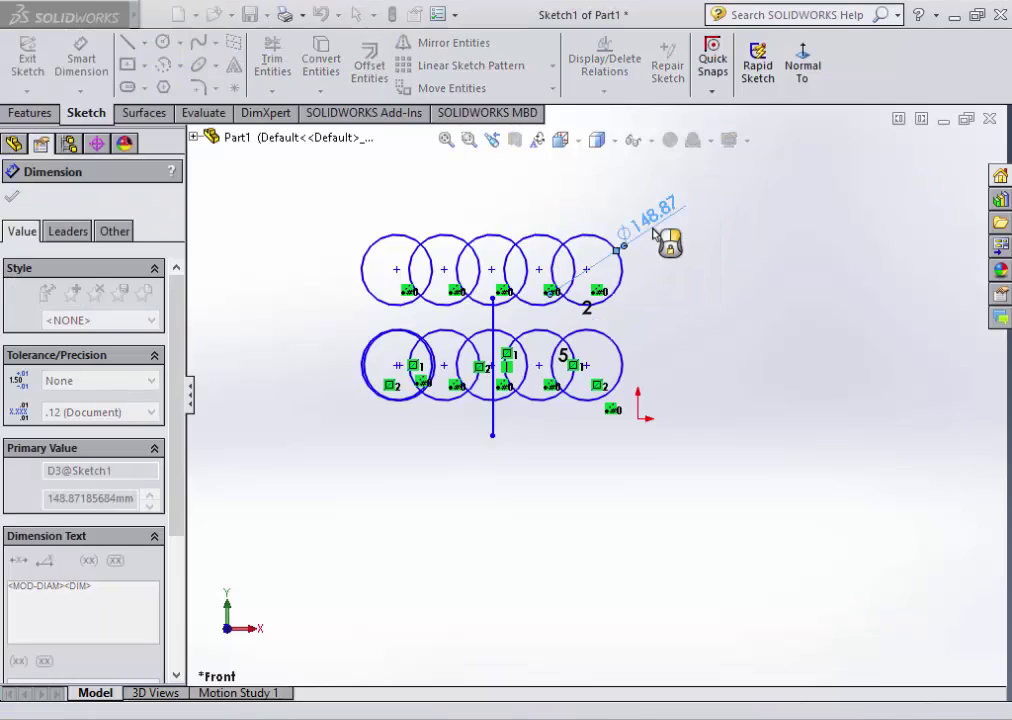
scroll(599, 349, "up", 3)
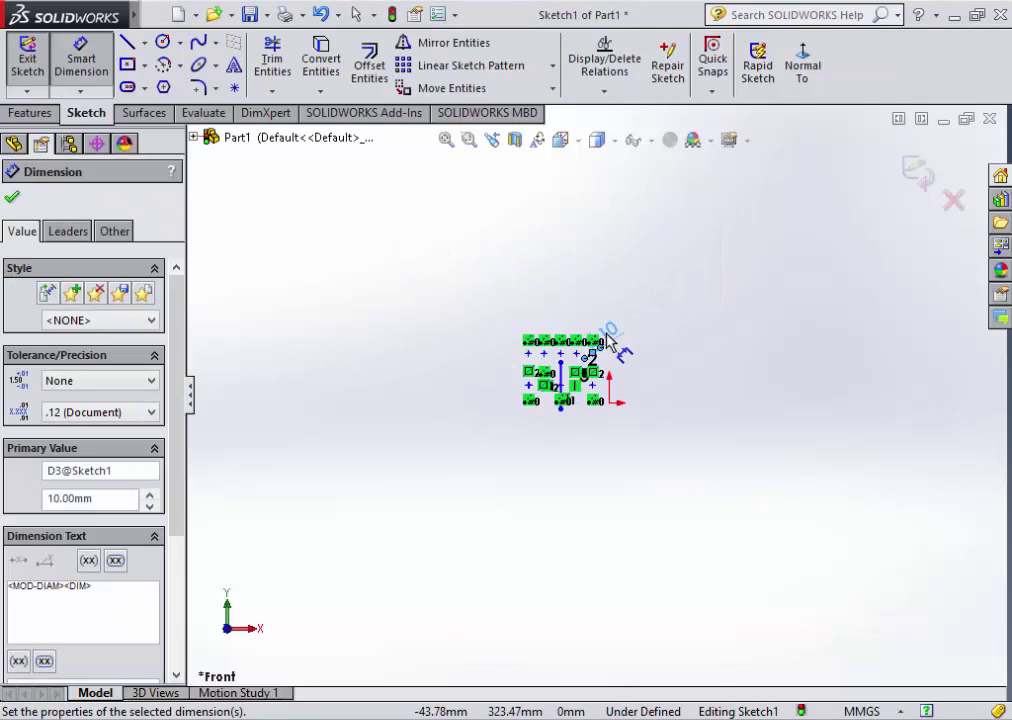
scroll(538, 413, "down", 1)
scroll(601, 437, "down", 4)
scroll(601, 437, "down", 3)
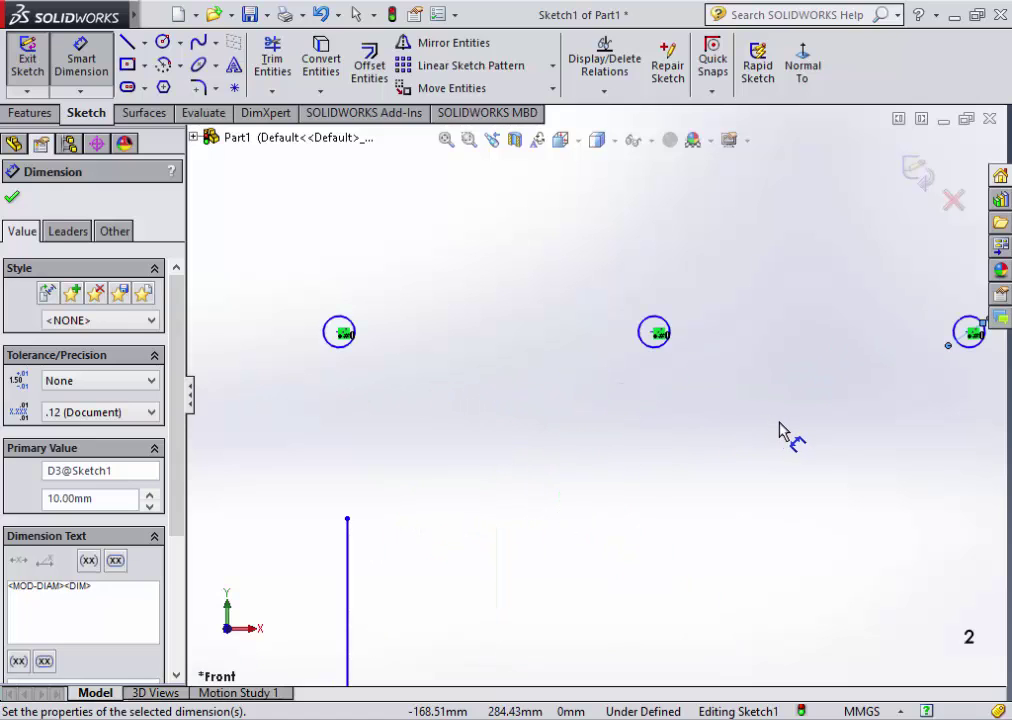
key("Escape")
- Undo the diameter dimension, the linear pattern and the mirrored circle
scroll(790, 430, "up", 4)
scroll(841, 458, "up", 1)
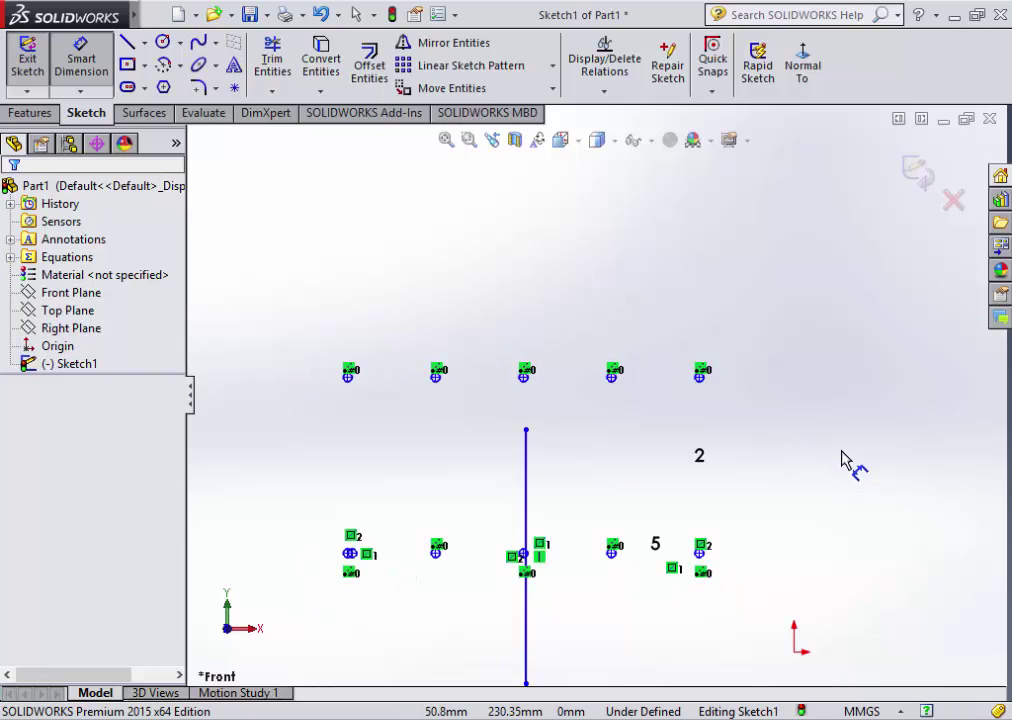
key("ctrl+z")
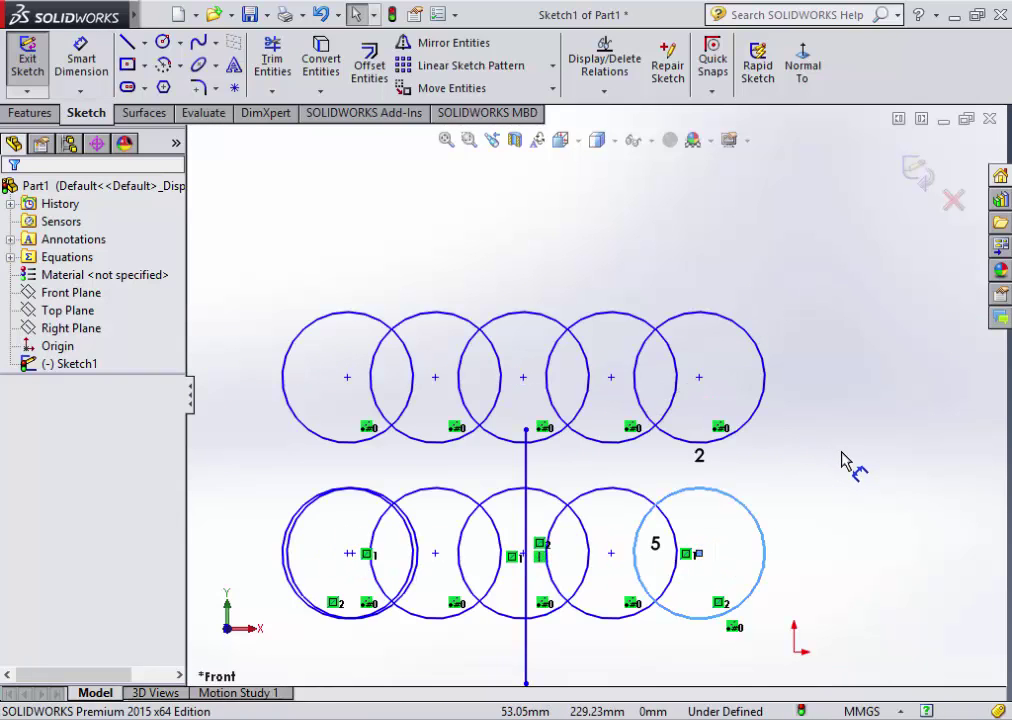
key("ctrl+z")
key("ctrl+z")
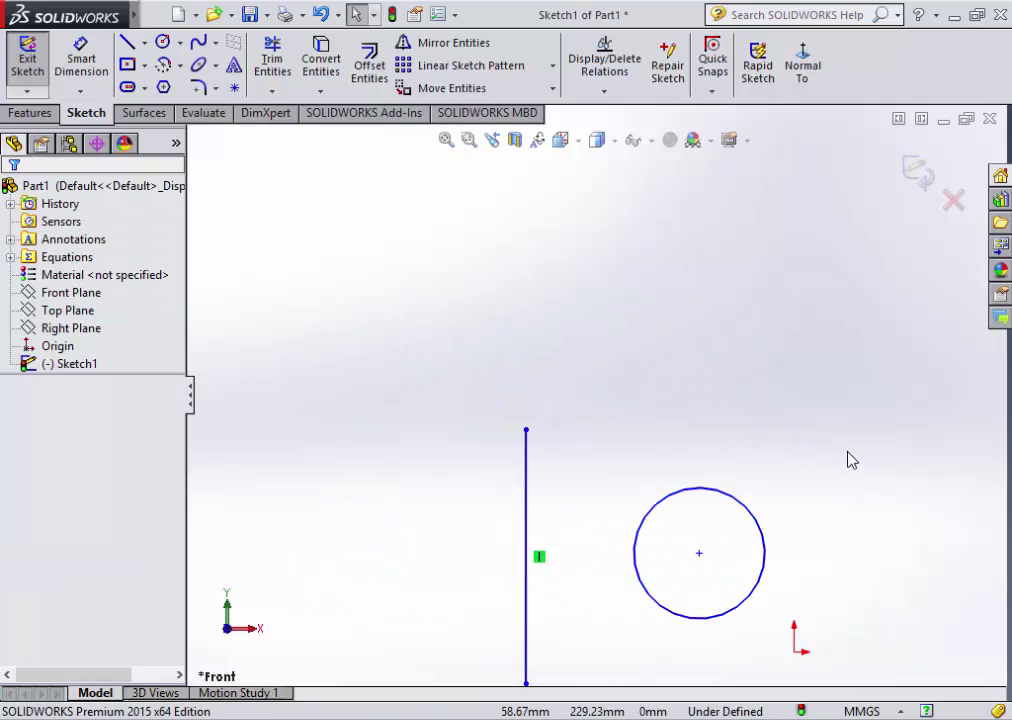
scroll(790, 535, "down", 2)
scroll(700, 580, "up", 3)
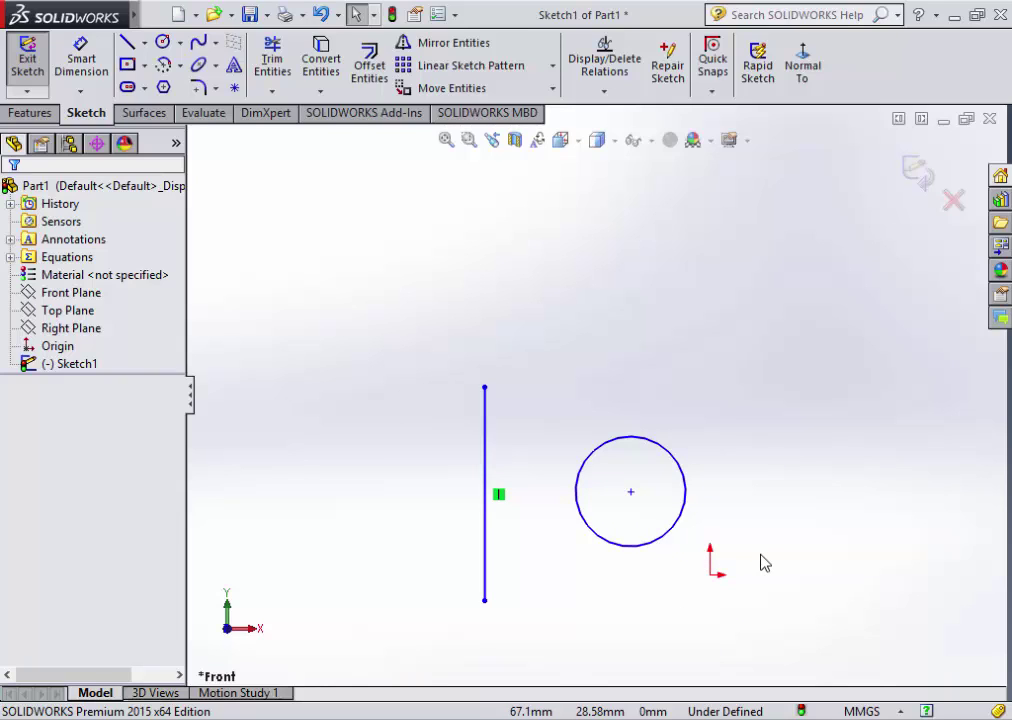
left_click(551, 66)
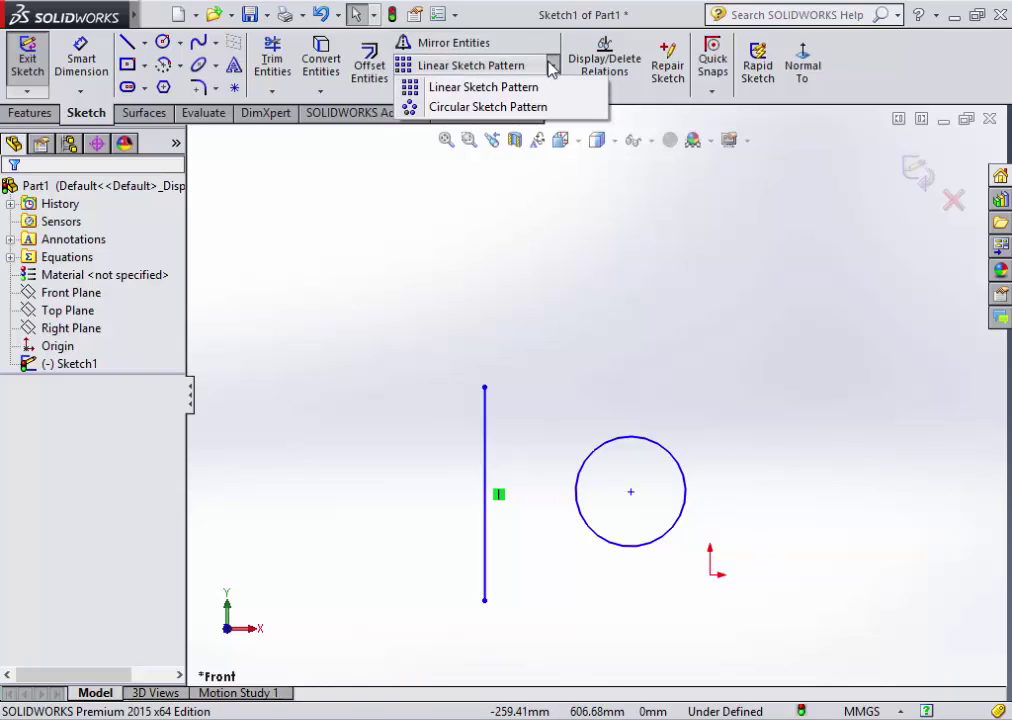
left_click(477, 108)
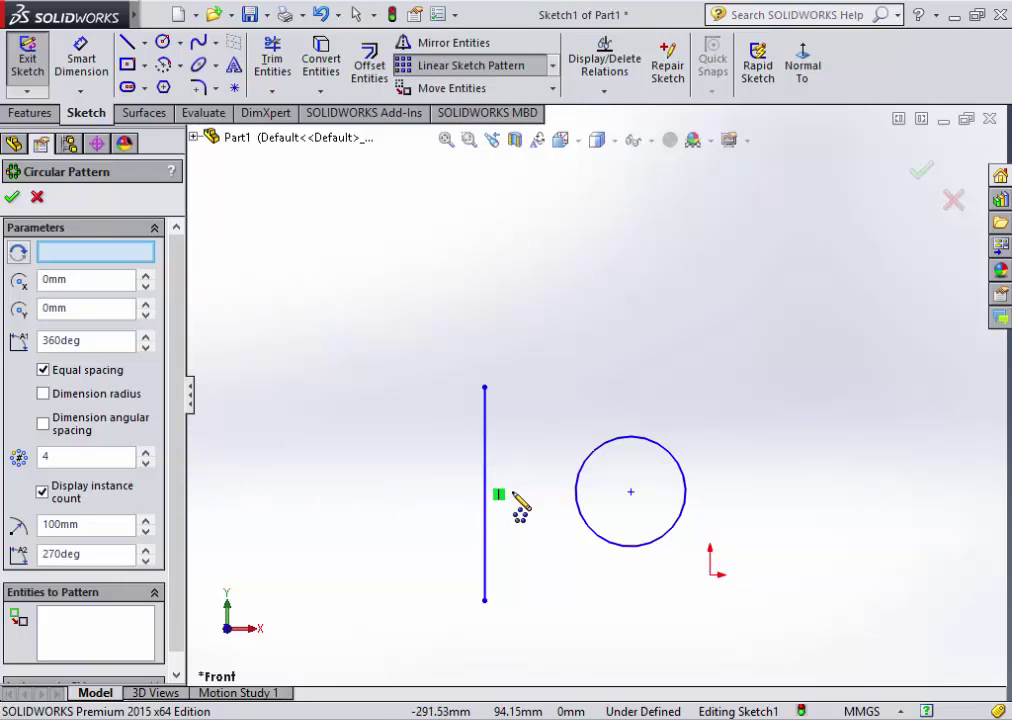
left_click(594, 466)
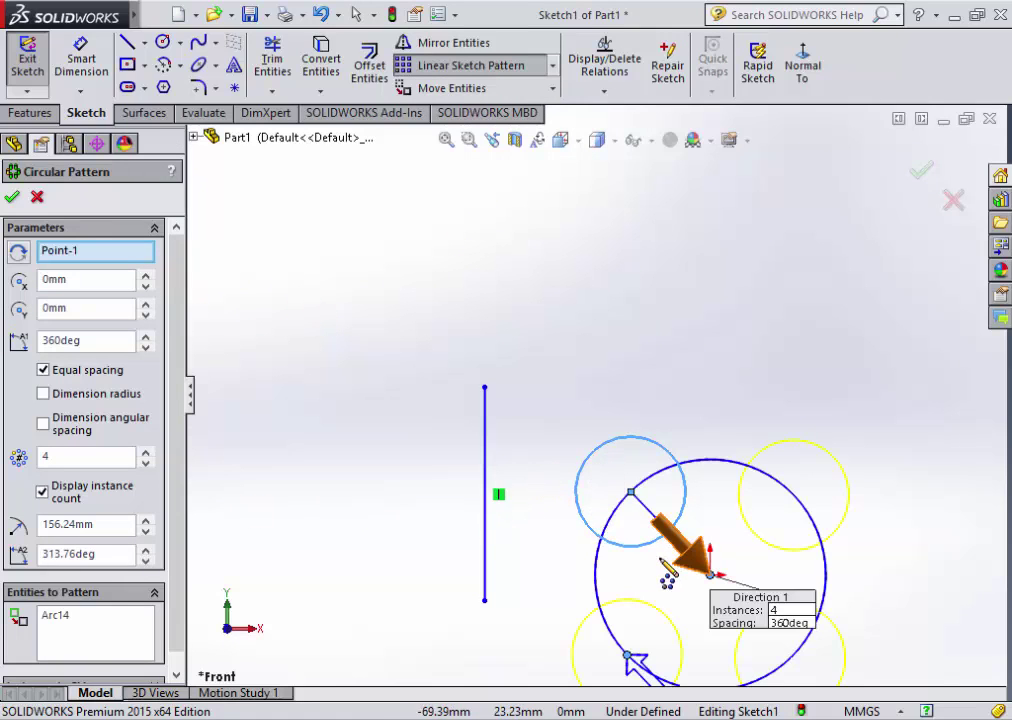
scroll(680, 590, "up", 2)
scroll(695, 585, "up", 2)
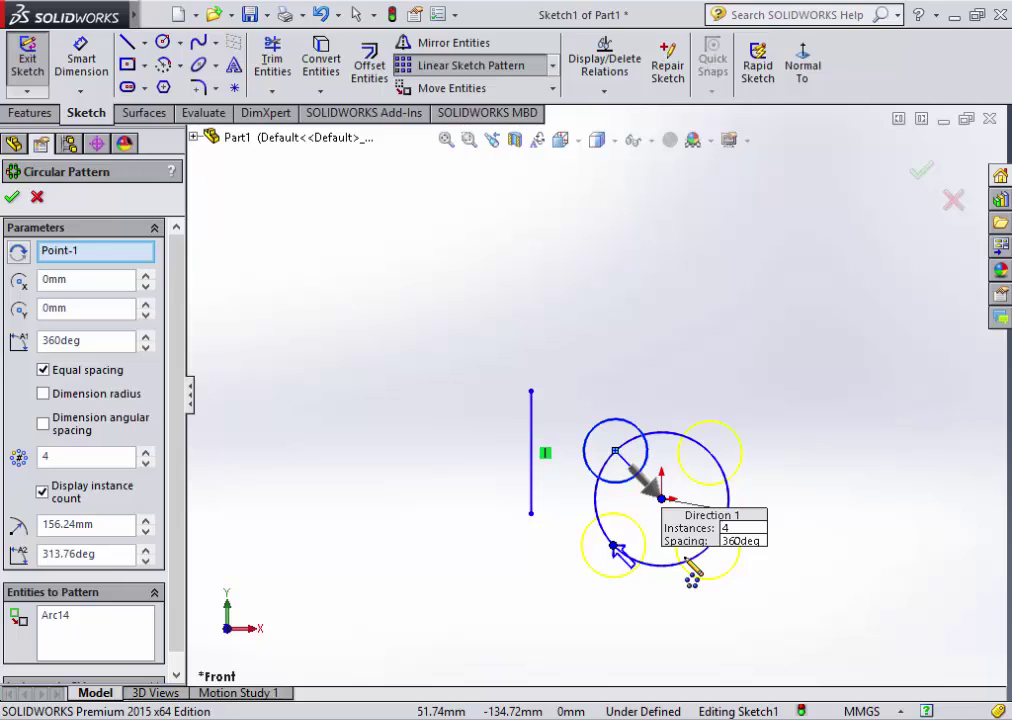
key("Escape")
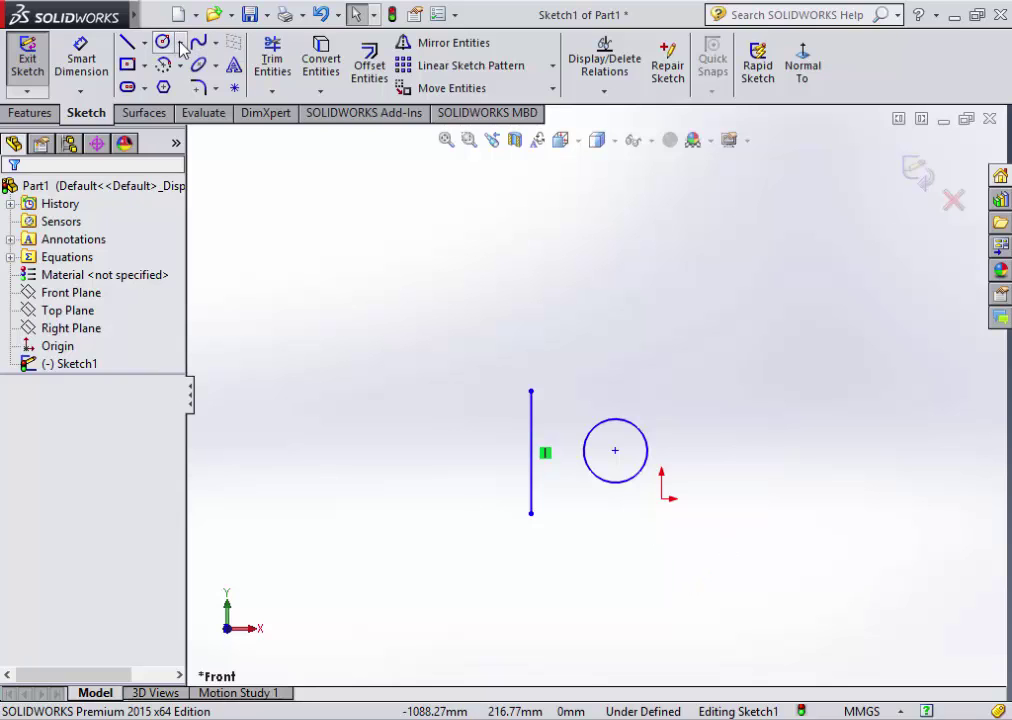
- Draw a large centre-radius circle below the small circle
left_click(180, 42)
left_click(200, 63)
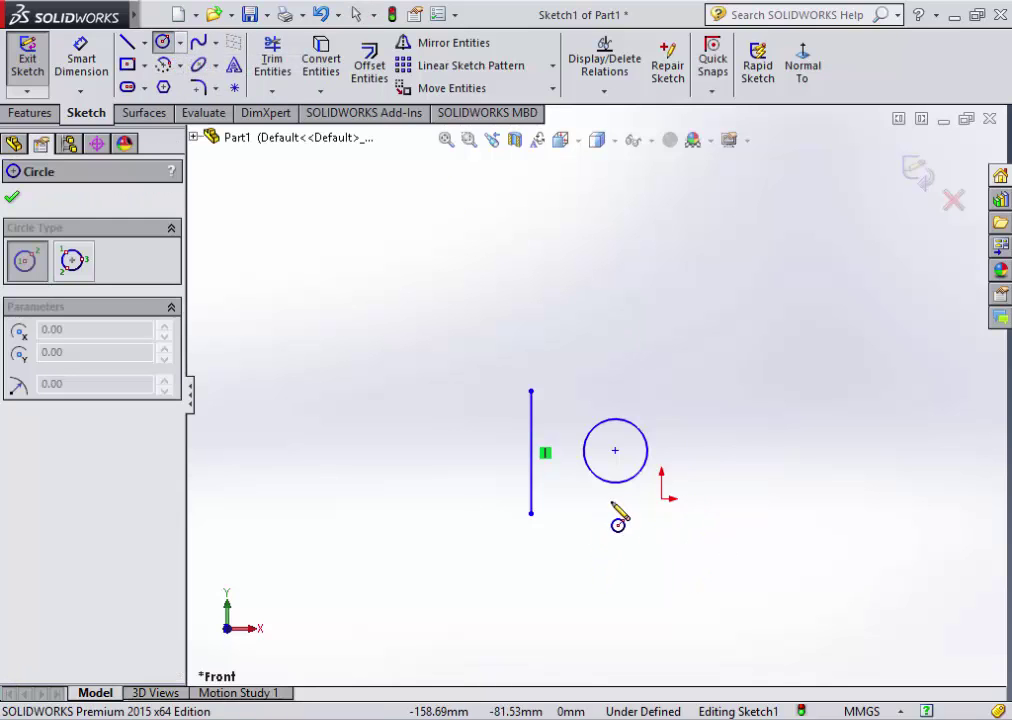
left_click(678, 560)
left_click(780, 538)
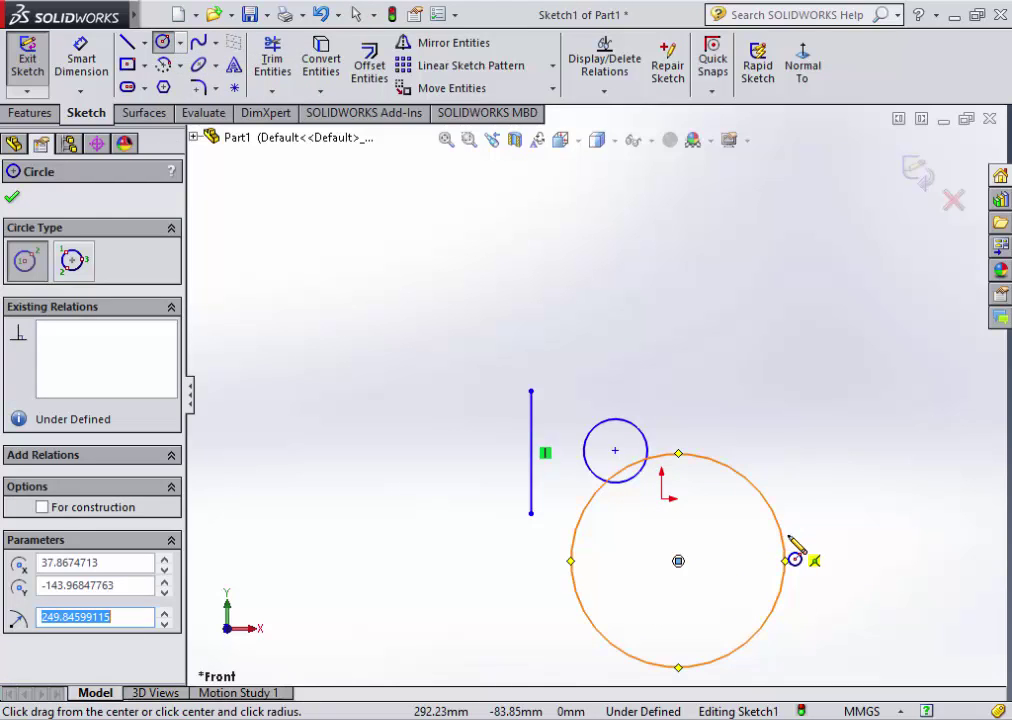
key("Escape")
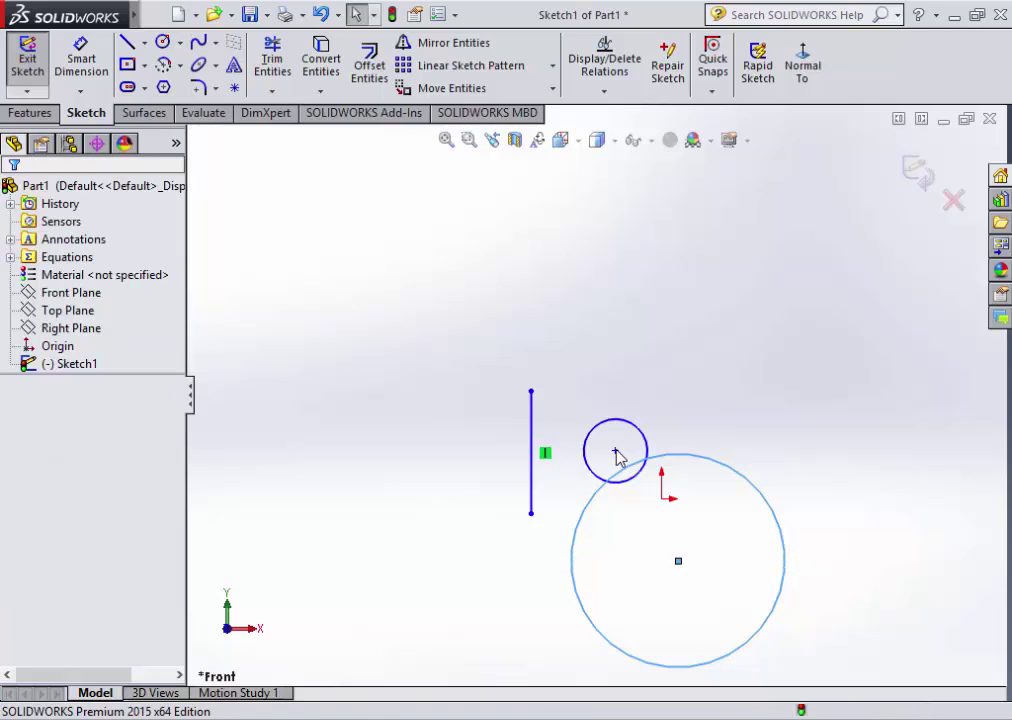
- Make the small circle's centre coincident with the large circle
left_click(616, 451)
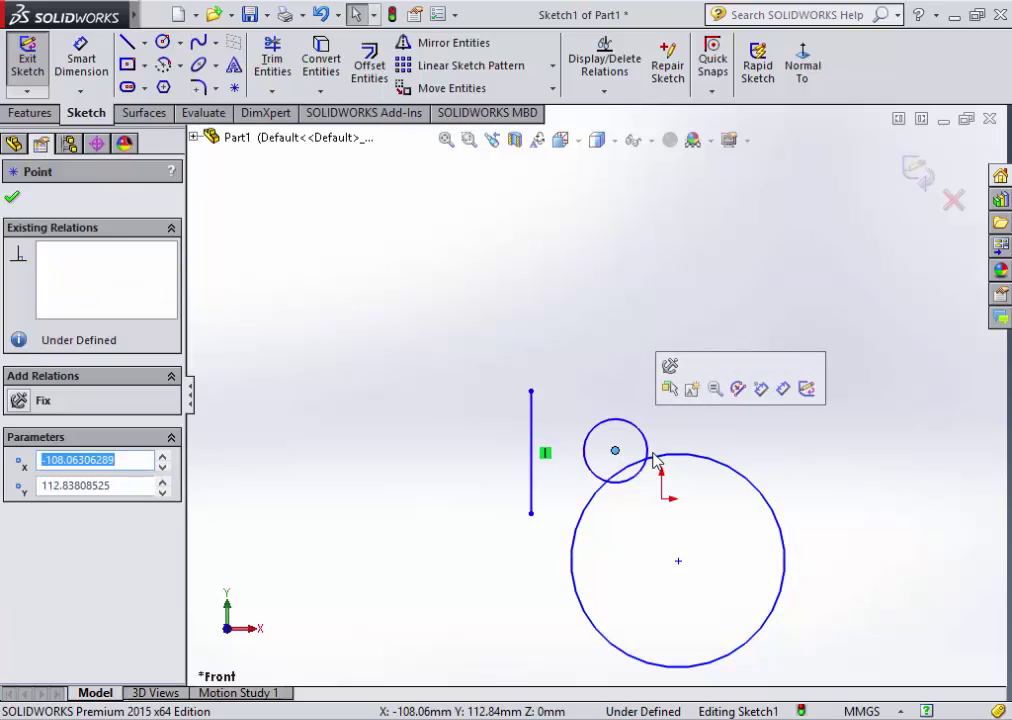
left_click(658, 462, "ctrl")
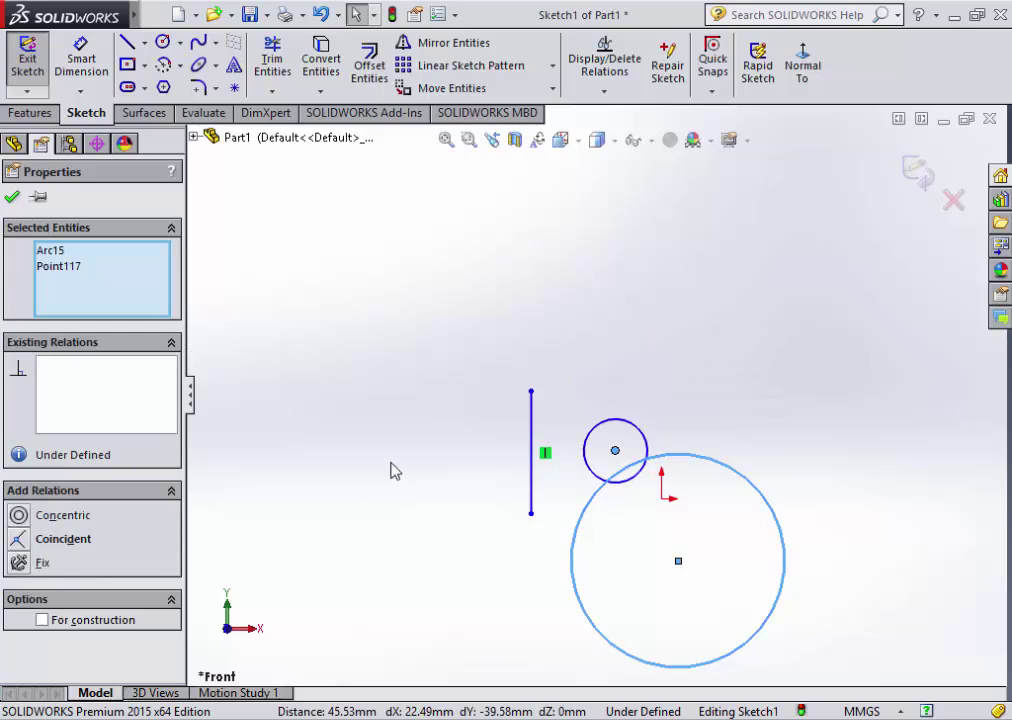
left_click(50, 539)
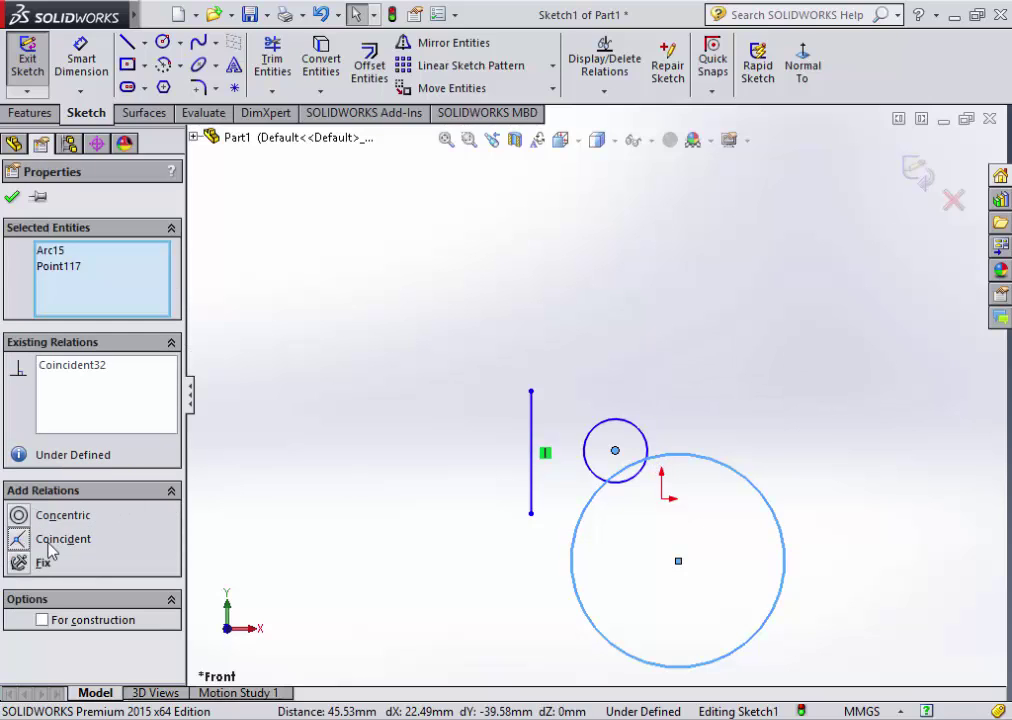
left_click(12, 196)
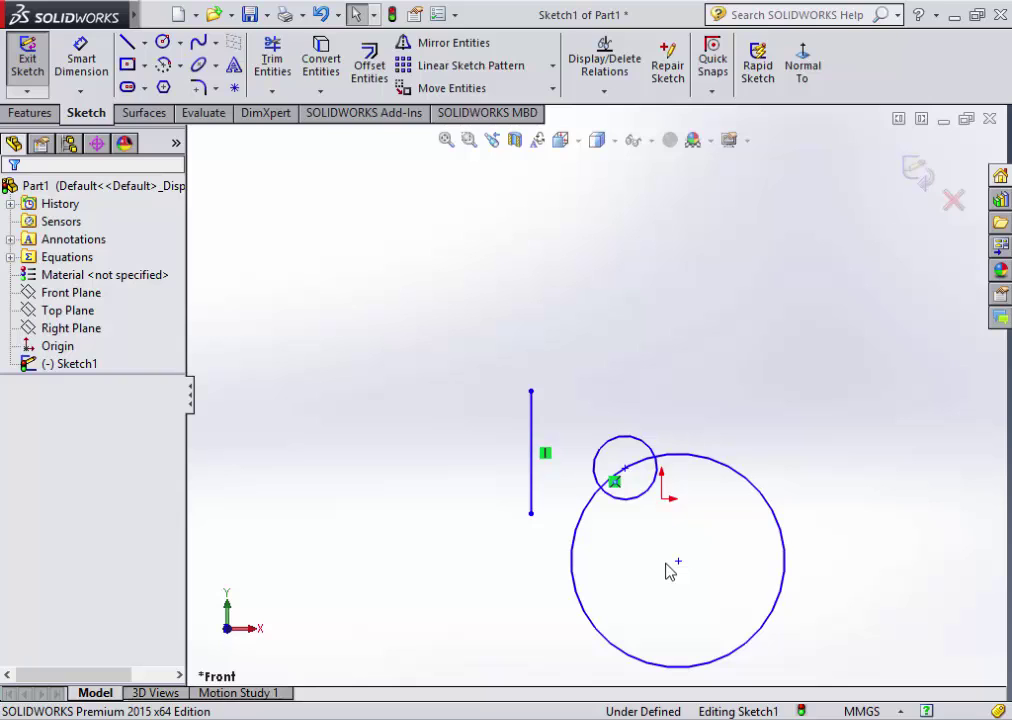
- Try a circular pattern of the small circle around the large circle's centre, then cancel it
left_click(552, 65)
left_click(472, 106)
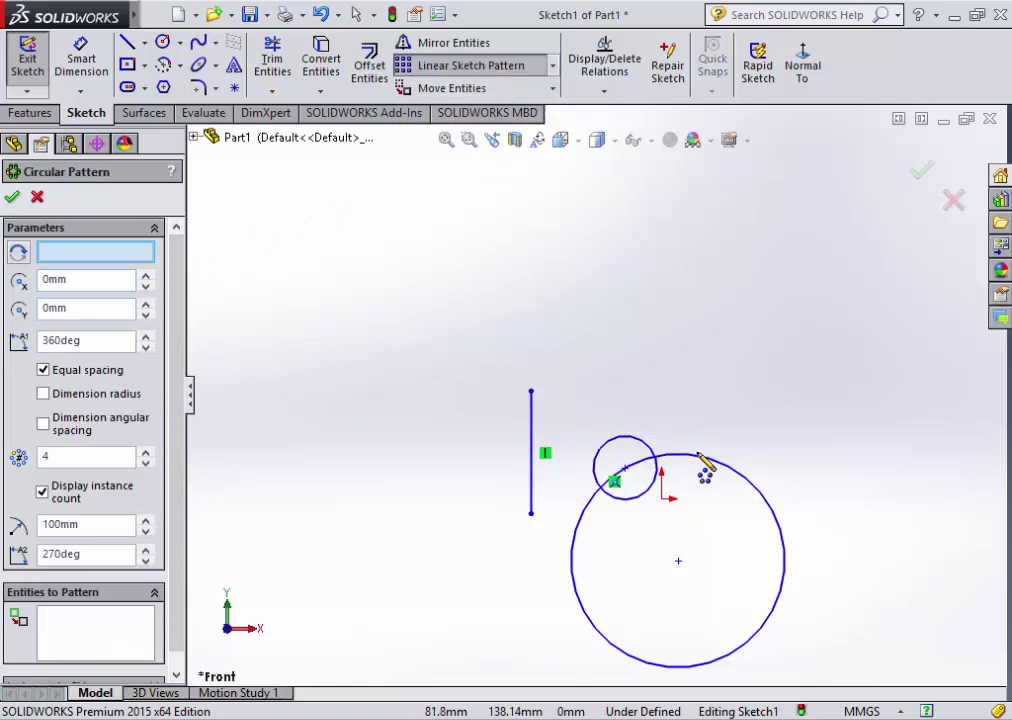
left_click(657, 468)
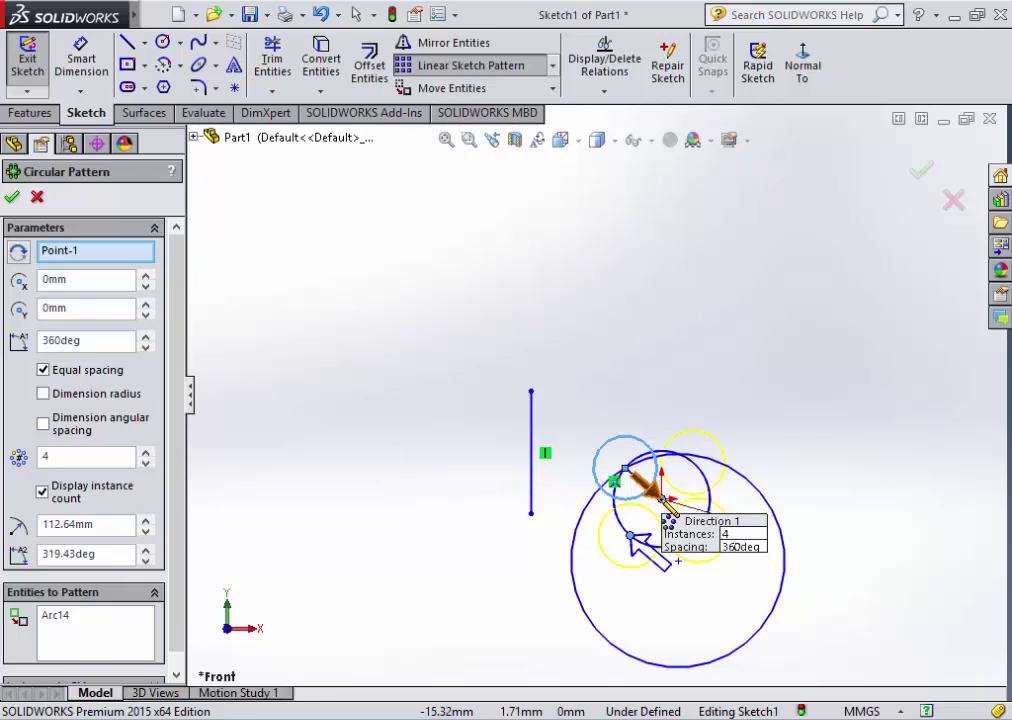
left_click_drag(667, 503, 690, 575)
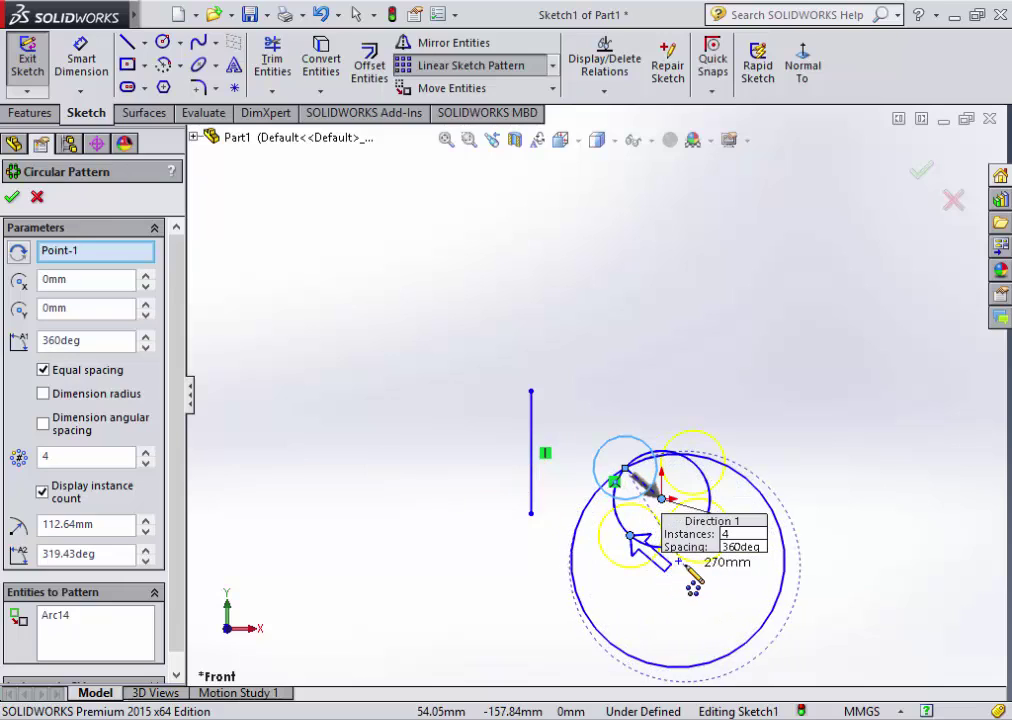
left_click_drag(690, 575, 705, 582)
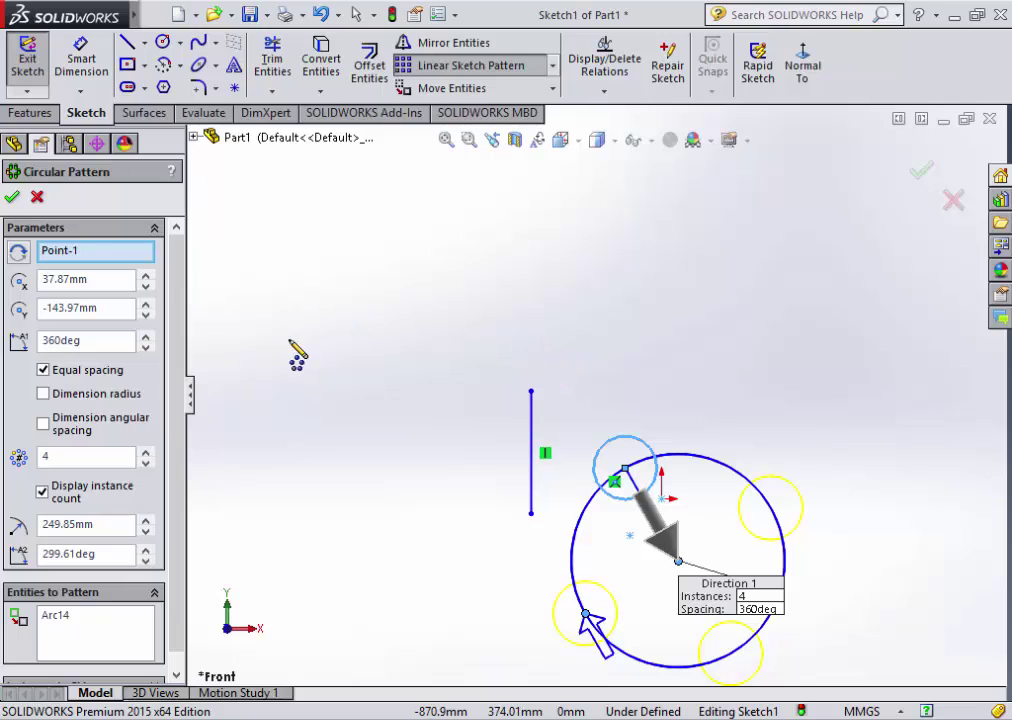
key("Escape")
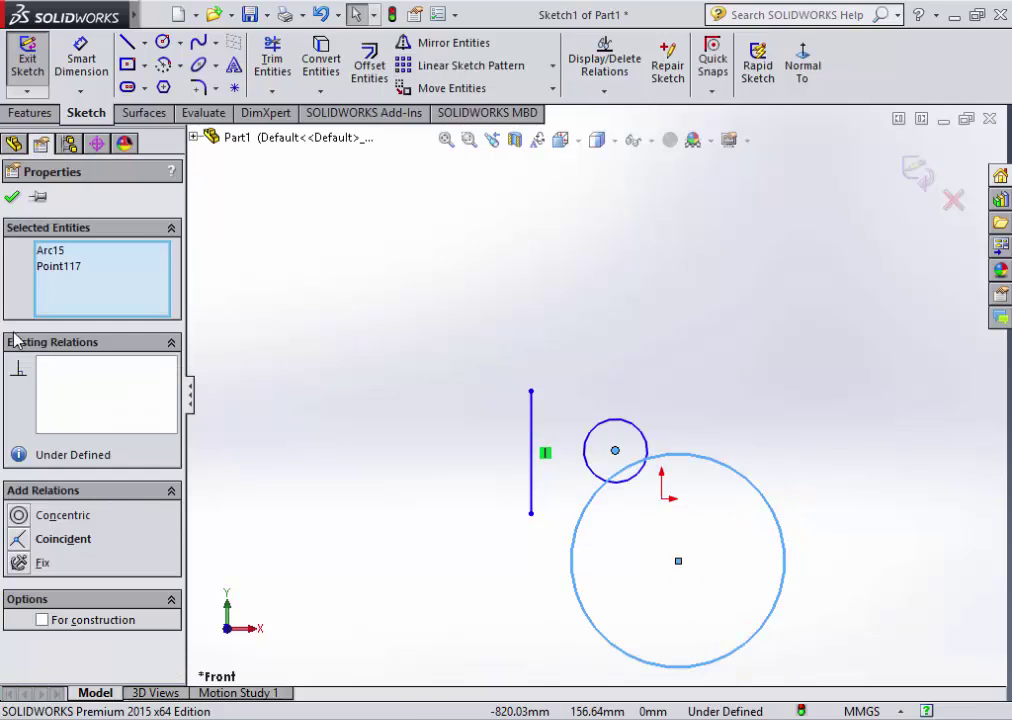
left_click(552, 65)
left_click(486, 106)
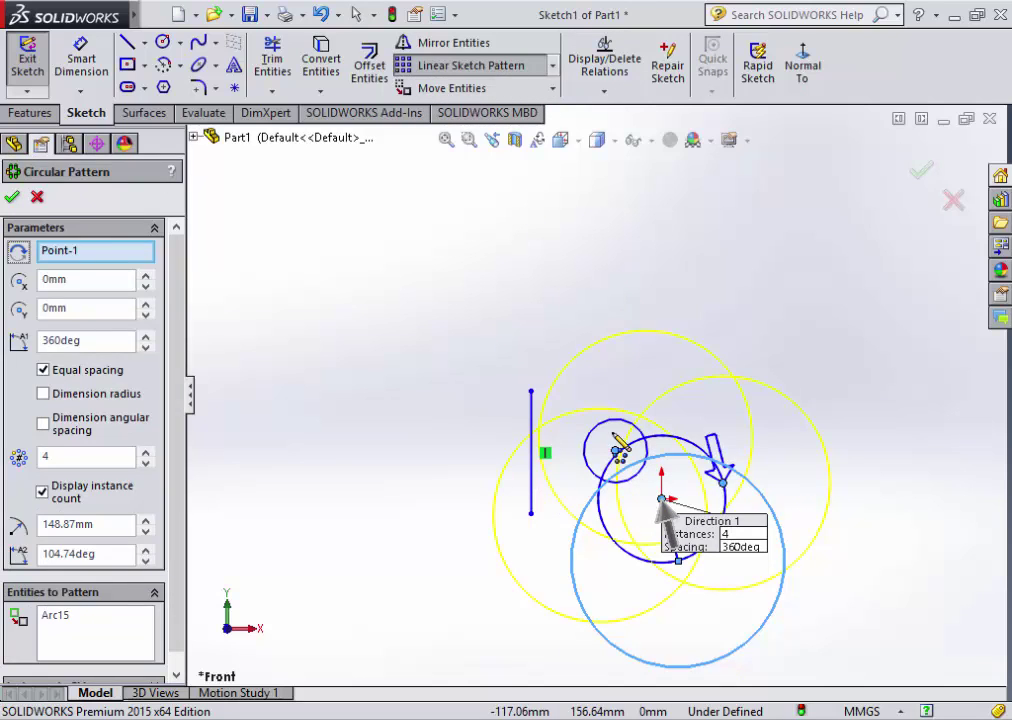
key("Escape")
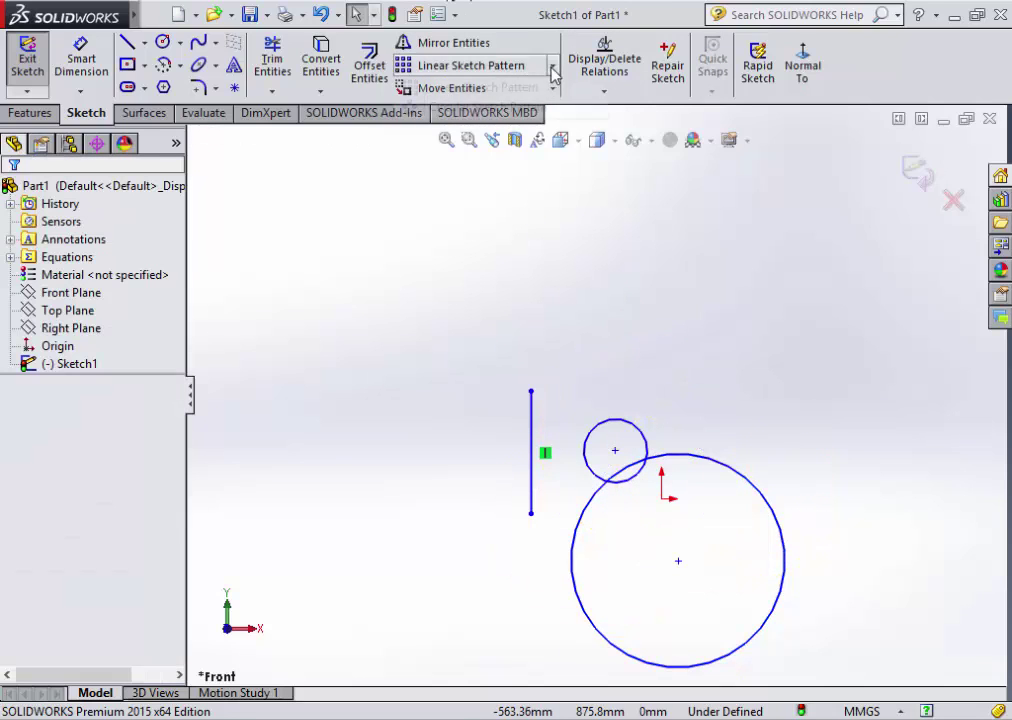
- Start a circular sketch pattern of the small circle centred on the large circle's centre
left_click(552, 65)
left_click(468, 108)
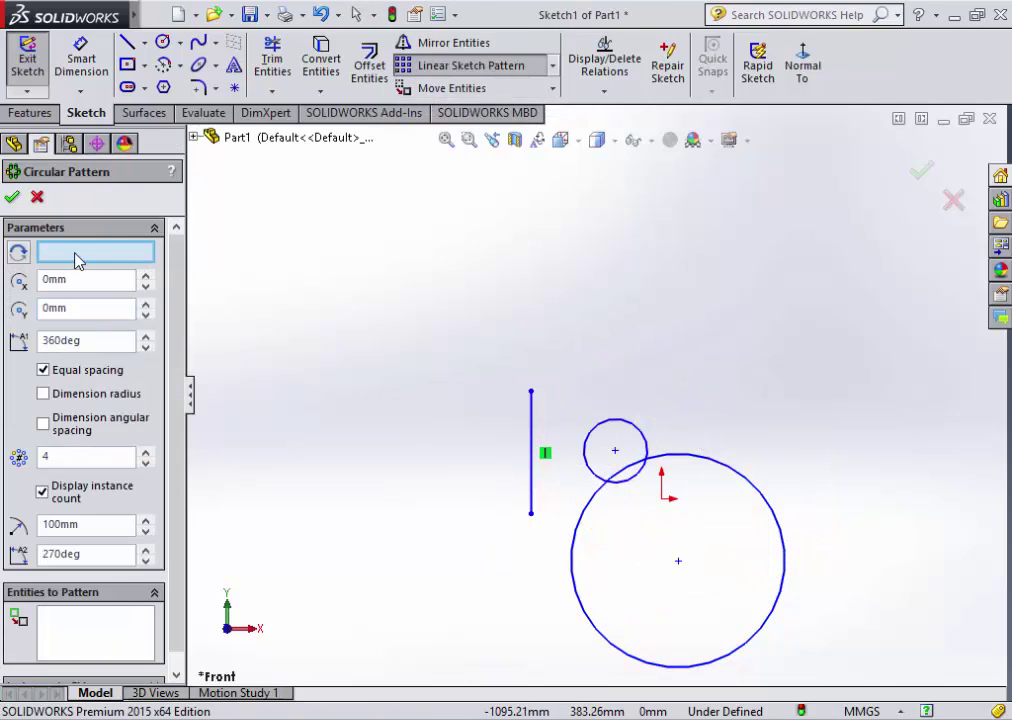
left_click(648, 452)
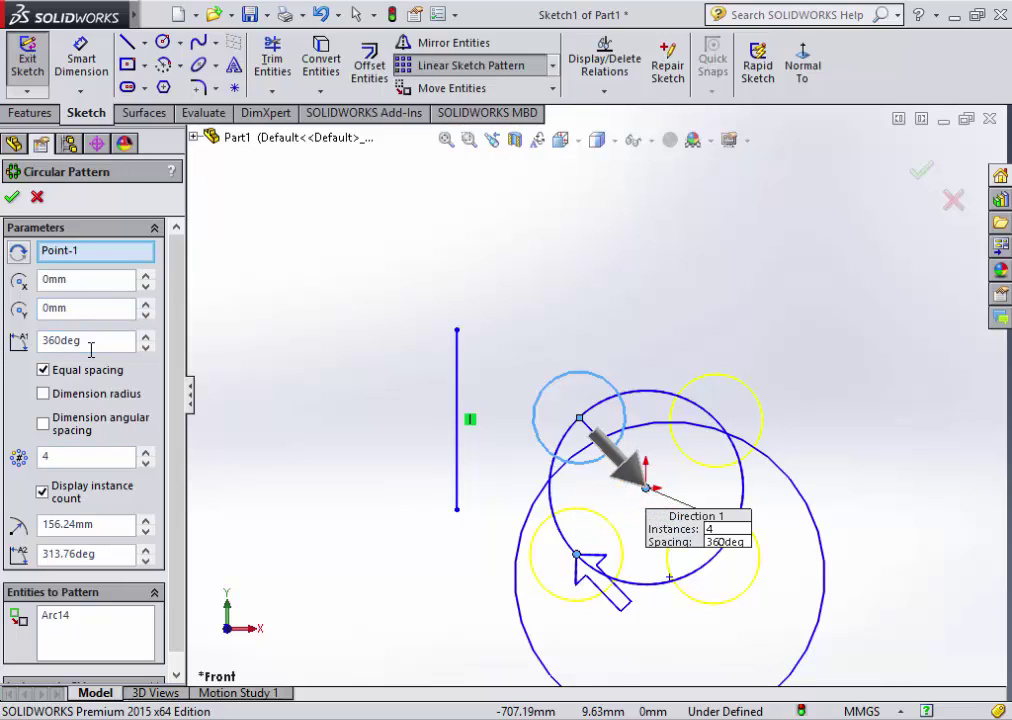
double_click(55, 456)
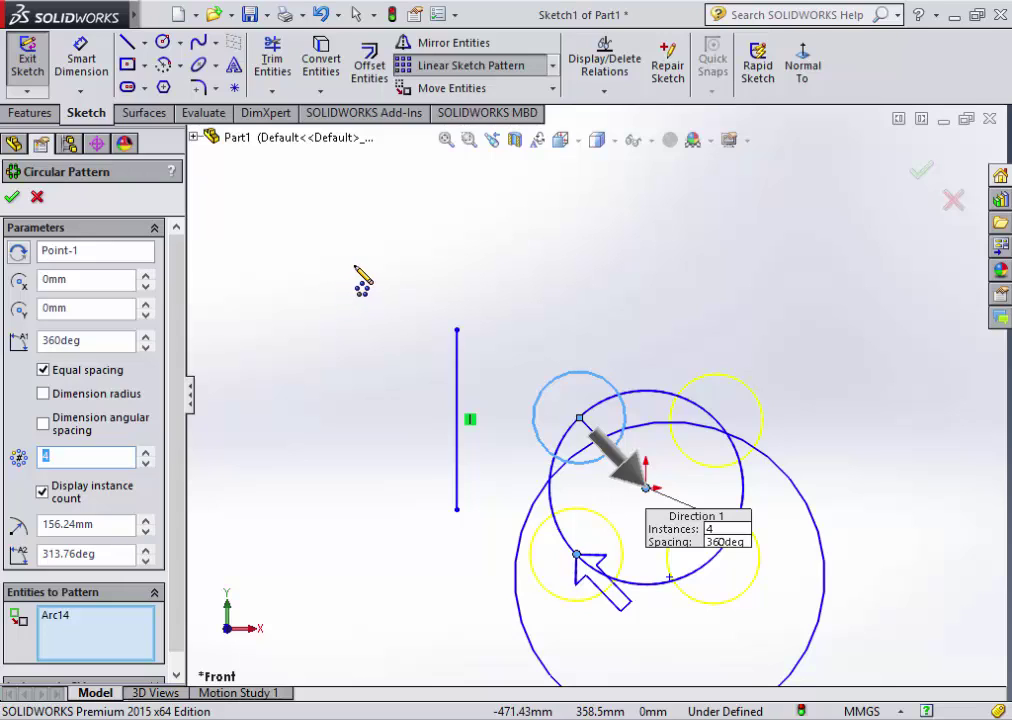
left_click_drag(100, 549, 42, 553)
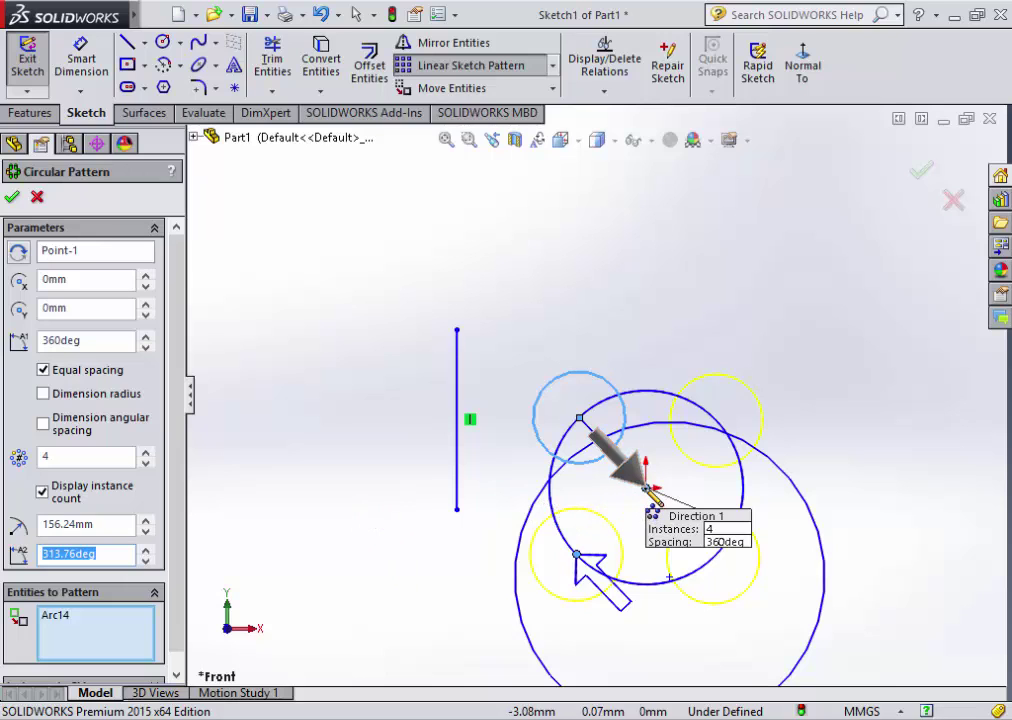
mouse_move(648, 488)
left_mouse_down()
mouse_move(670, 578)
mouse_move(688, 594)
mouse_move(670, 578)
left_mouse_up()
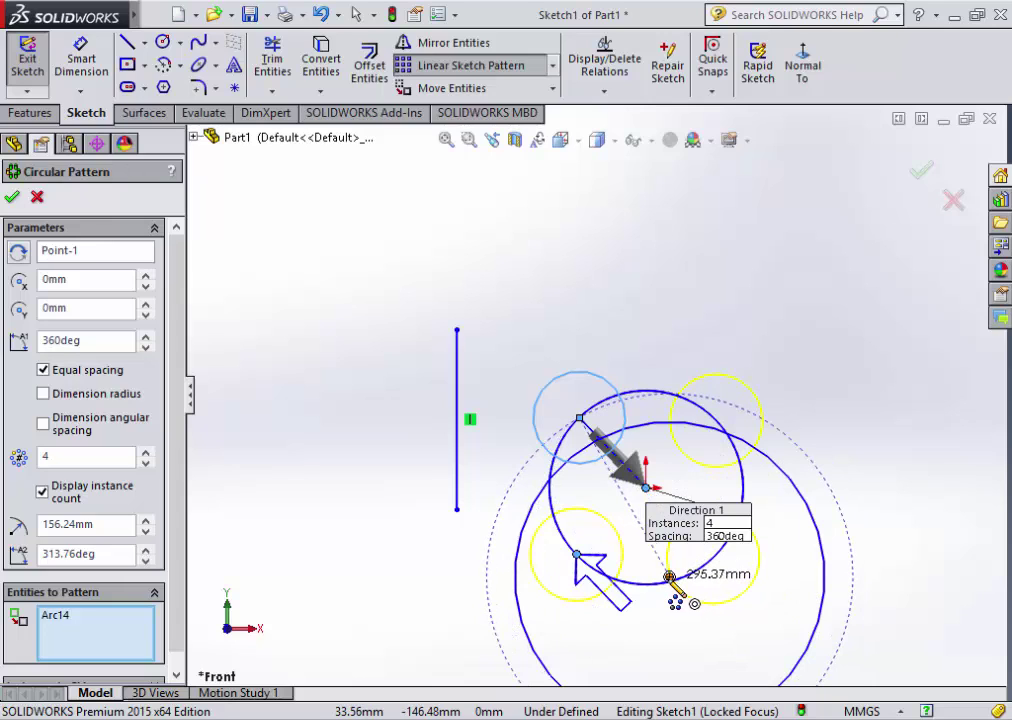
left_click_drag(670, 578, 670, 578)
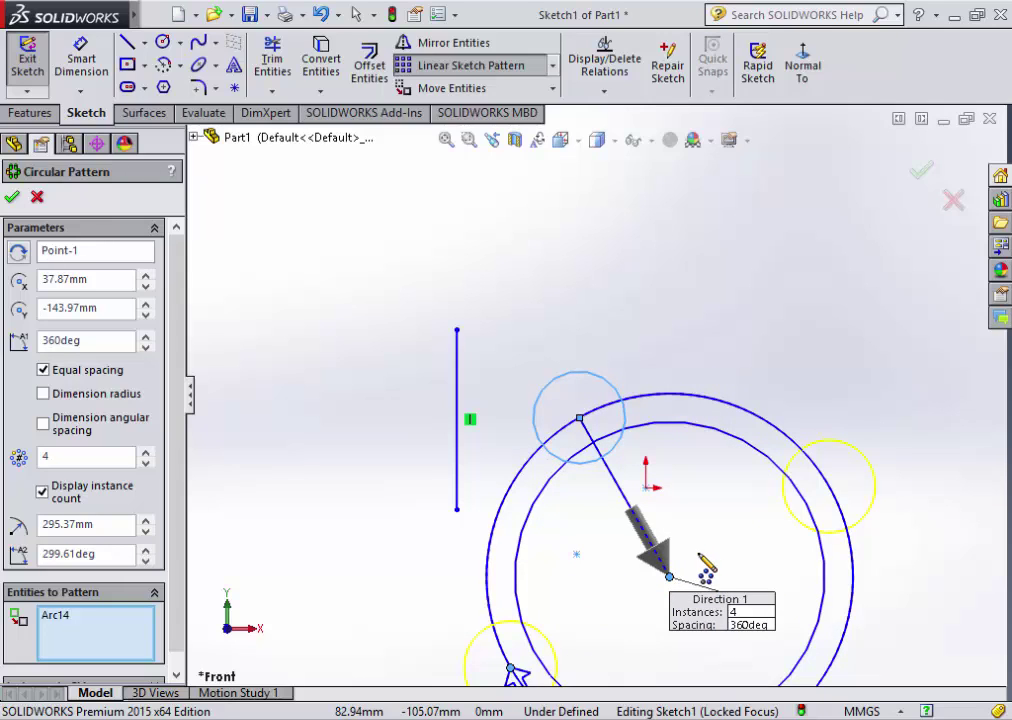
- Set 8 equally spaced instances around the full circle and confirm the pattern
left_click(146, 452)
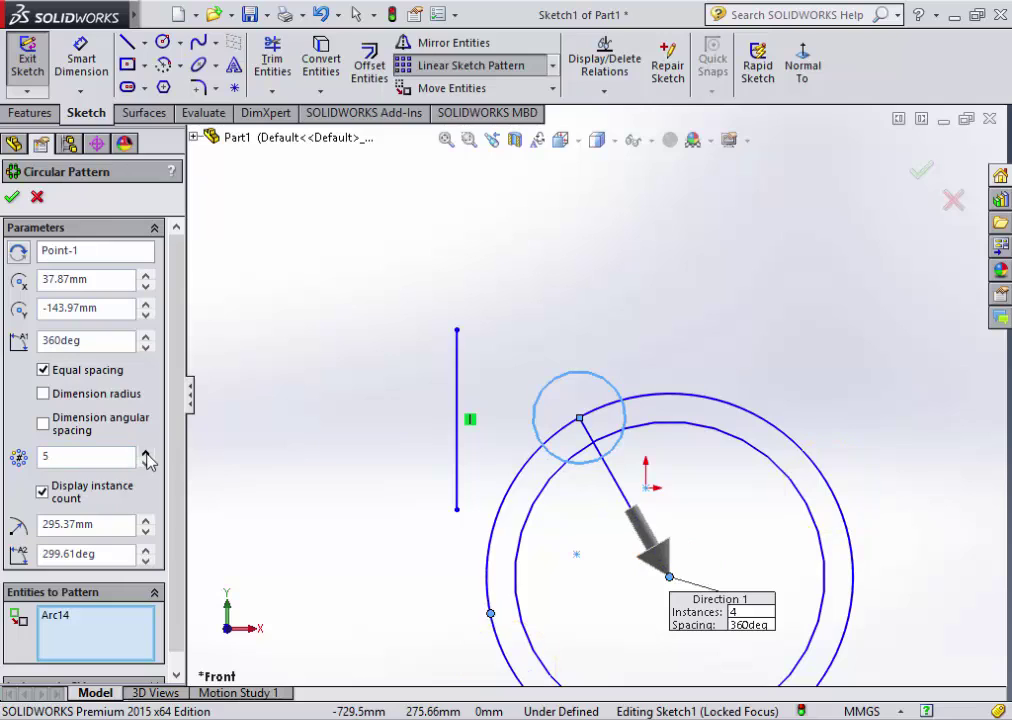
left_click(146, 452)
left_click(146, 452)
left_click(146, 452)
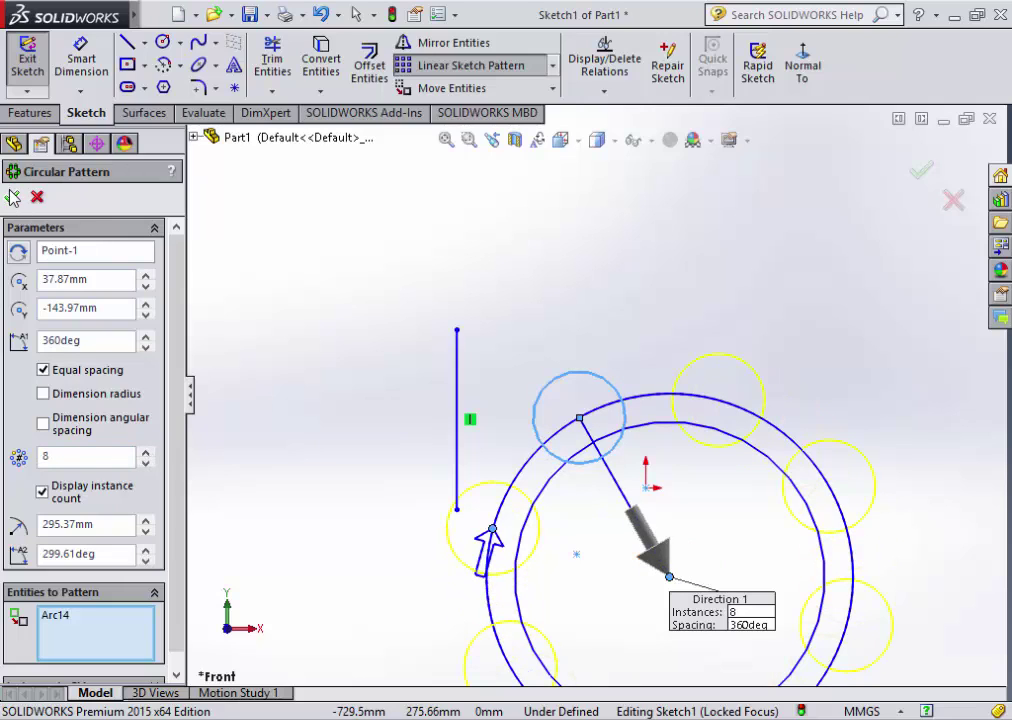
left_click(43, 370)
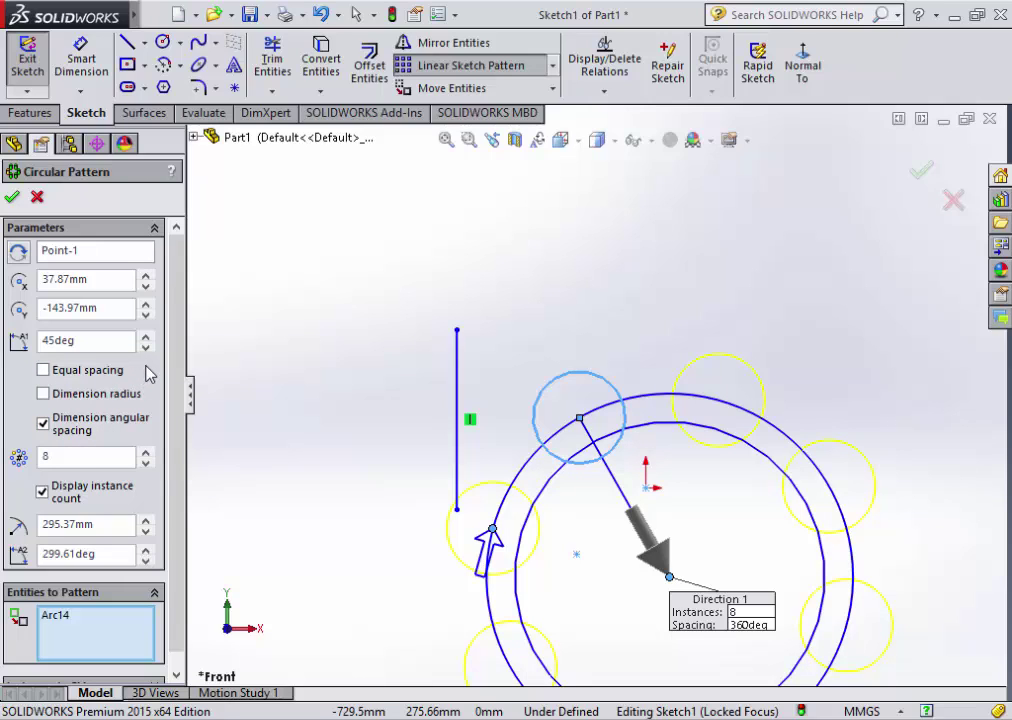
left_click(44, 371)
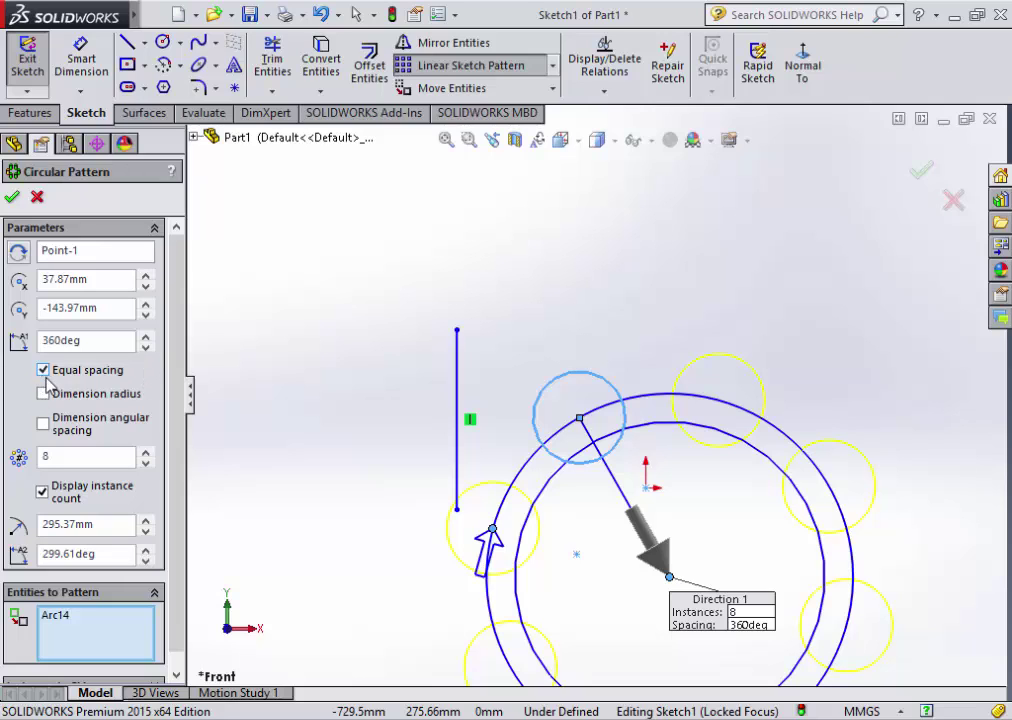
left_click(12, 196)
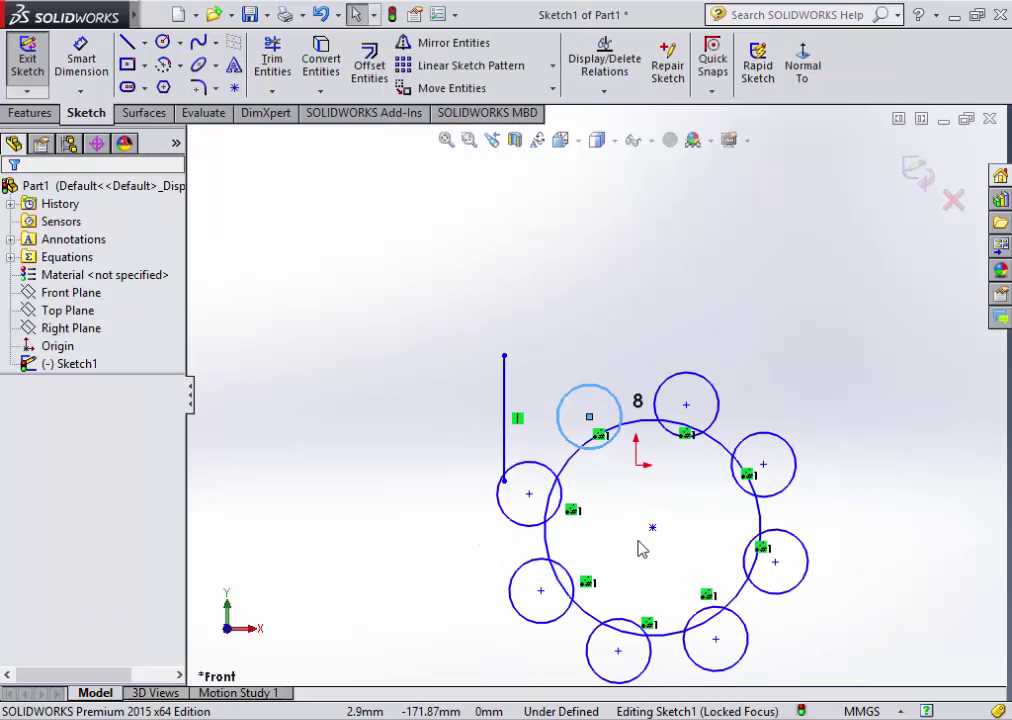
- Delete all circles and the vertical line, then remove the leftover pattern centre point
key("ctrl+a")
key("Delete")
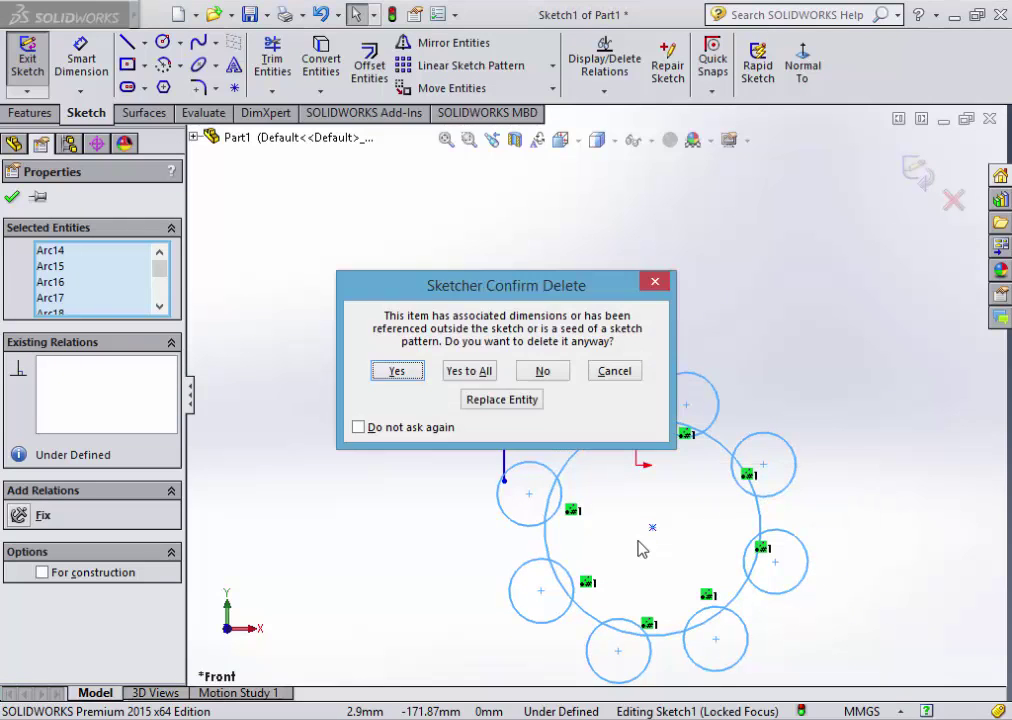
key("Return")
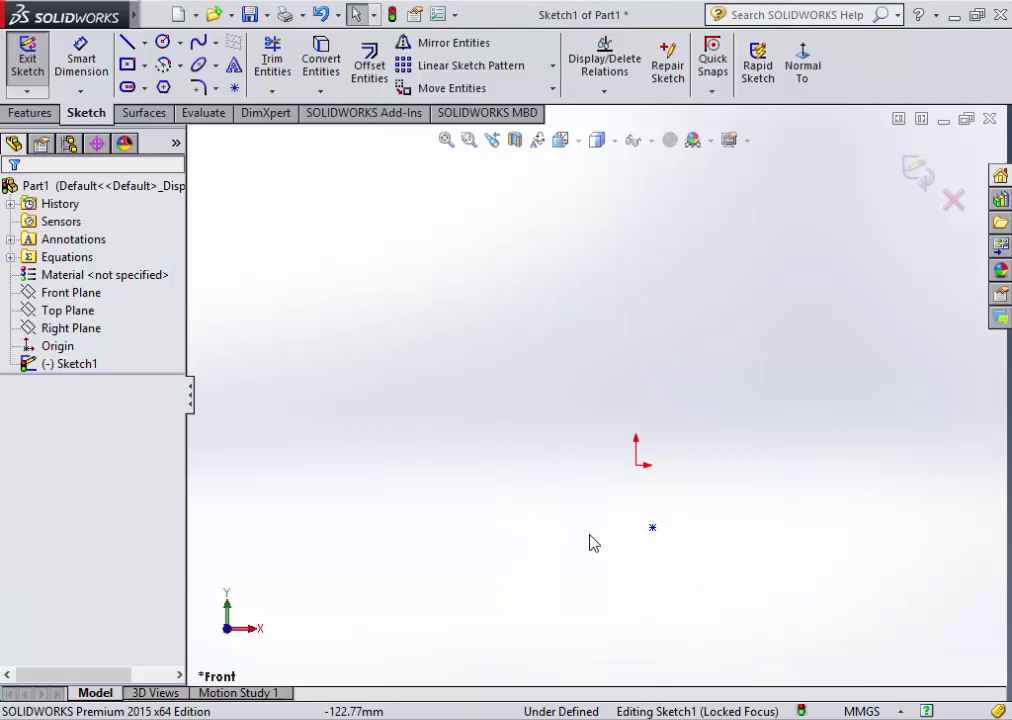
left_click(651, 535)
key("Escape")
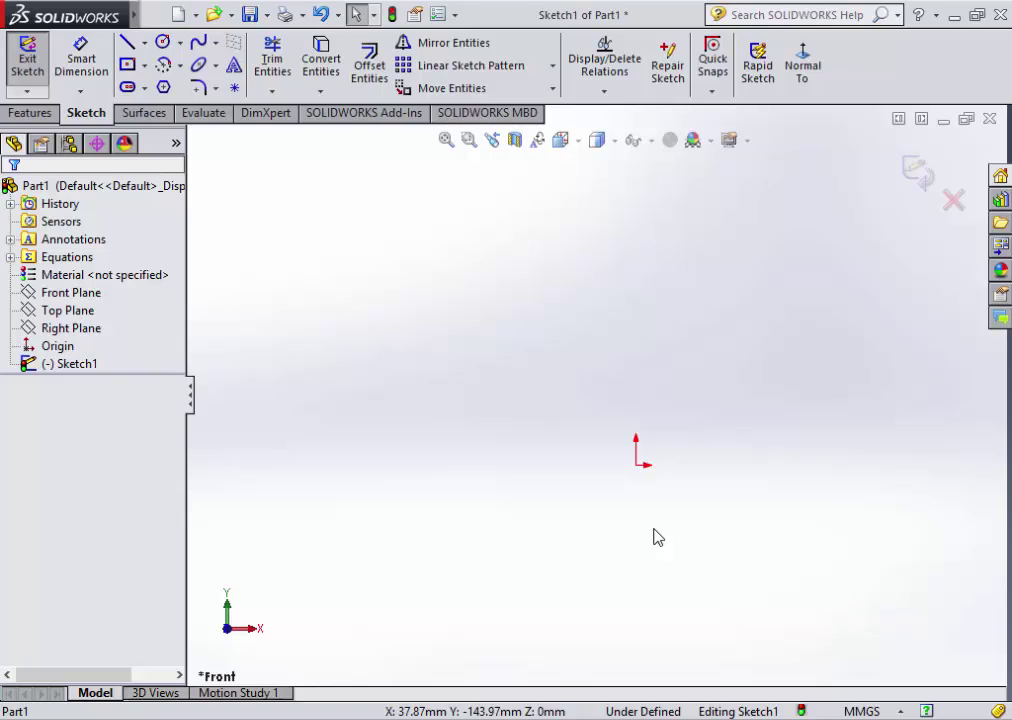
left_click(235, 89)
left_click(517, 316)
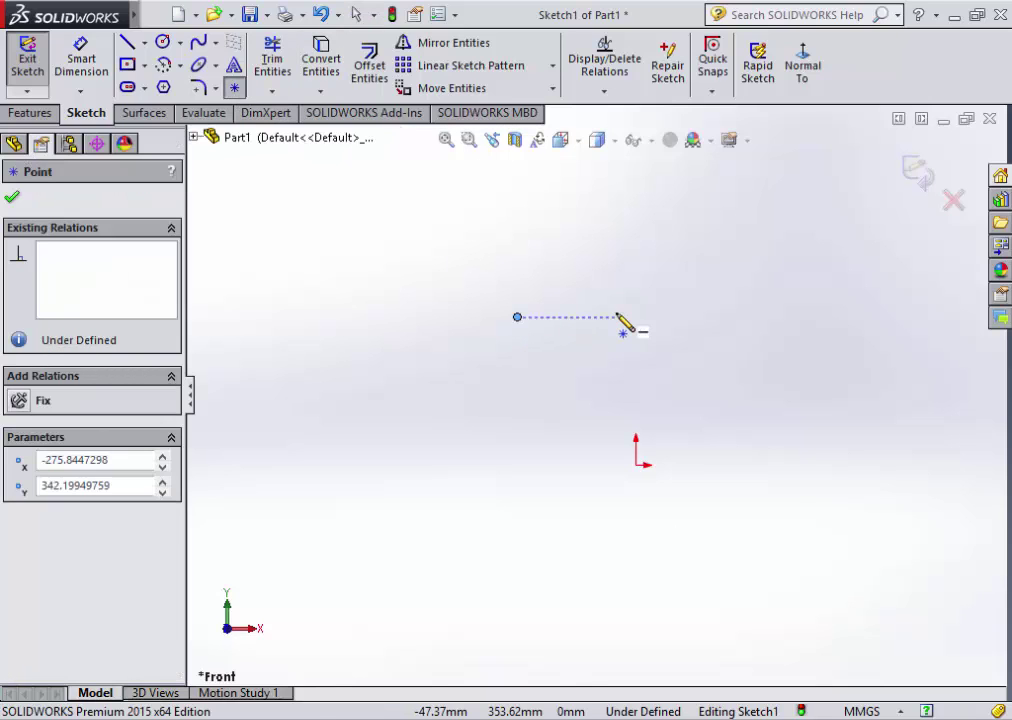
right_click(626, 325)
left_click(634, 328)
left_click_drag(624, 239, 388, 374)
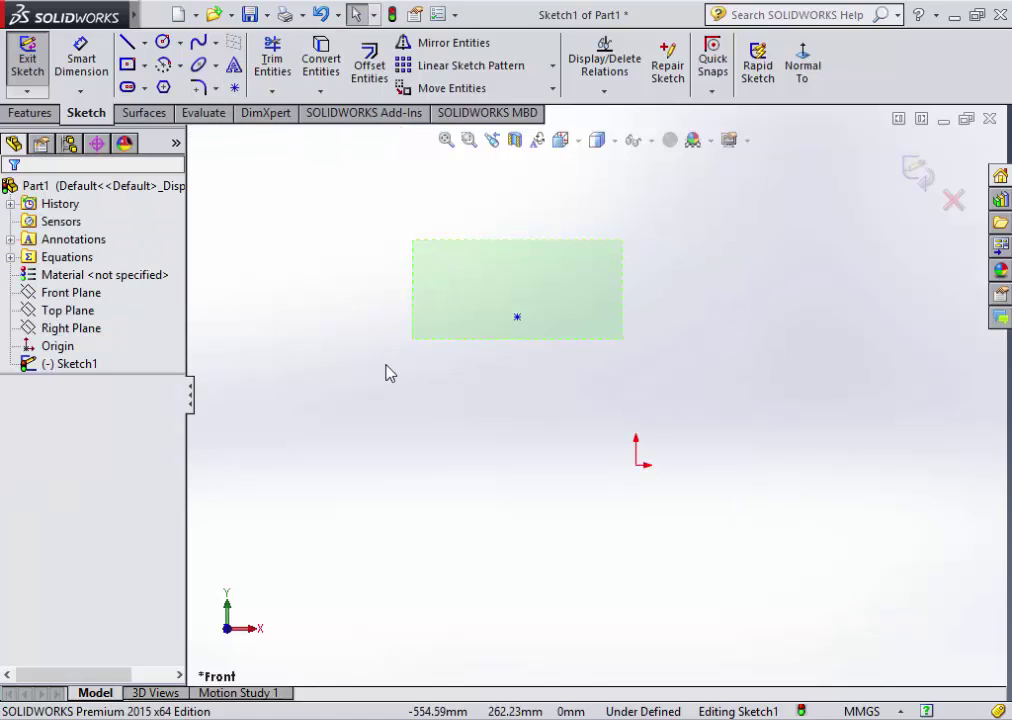
key("Delete")
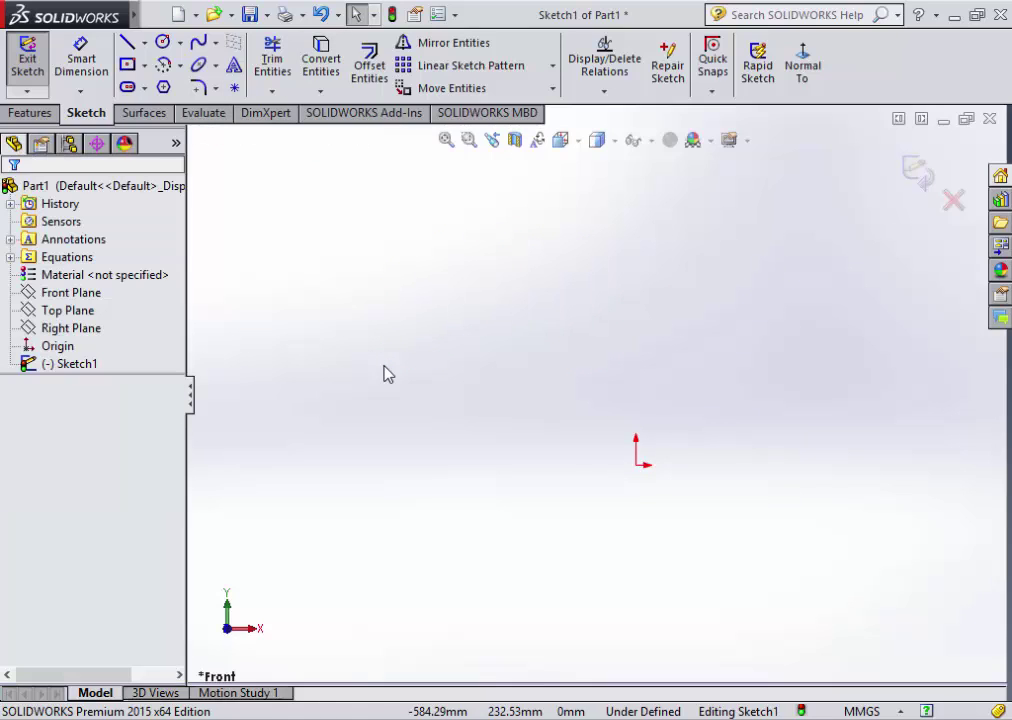
left_click(551, 89)
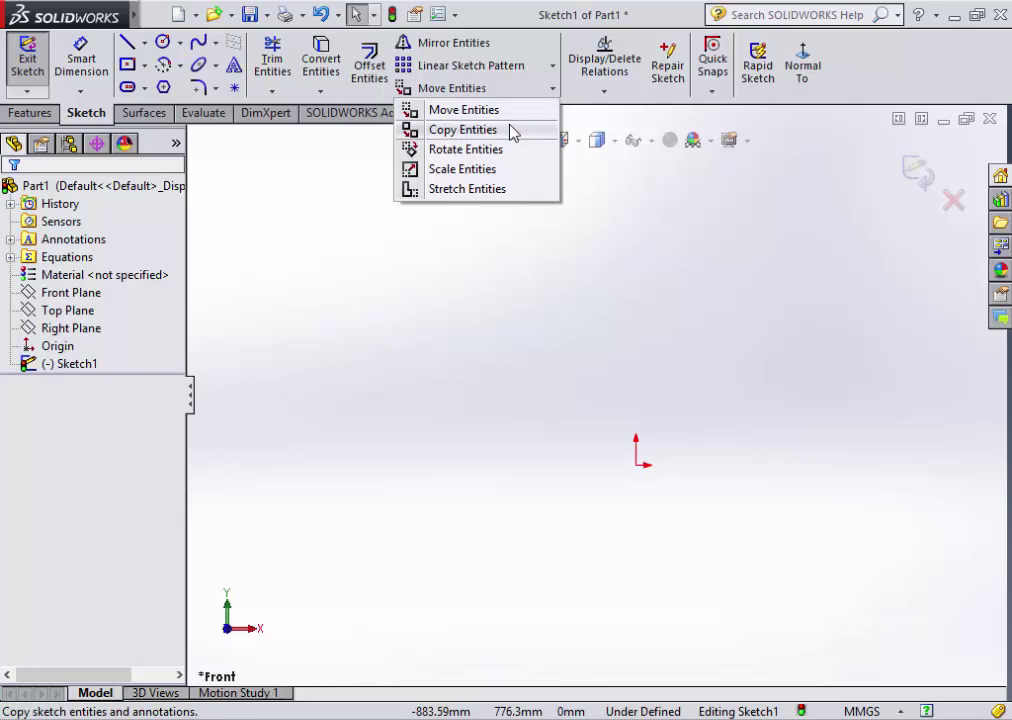
left_click(761, 196)
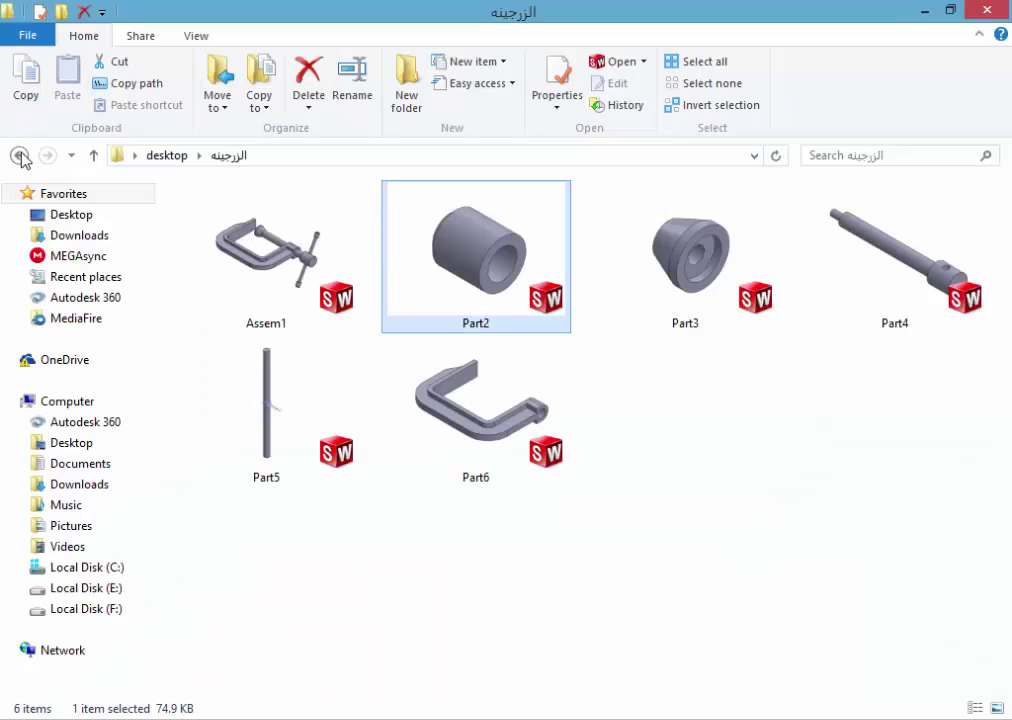
- Return to the desktop folder and open sheets.pdf
left_click(19, 155)
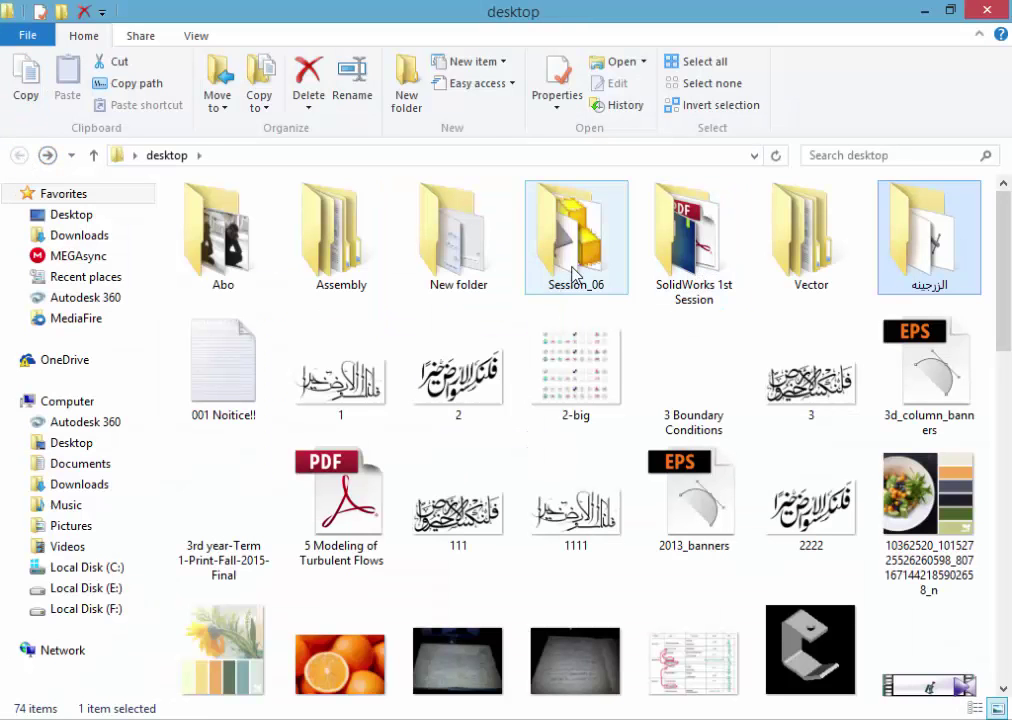
scroll(383, 497, "down", 5)
scroll(400, 497, "down", 5)
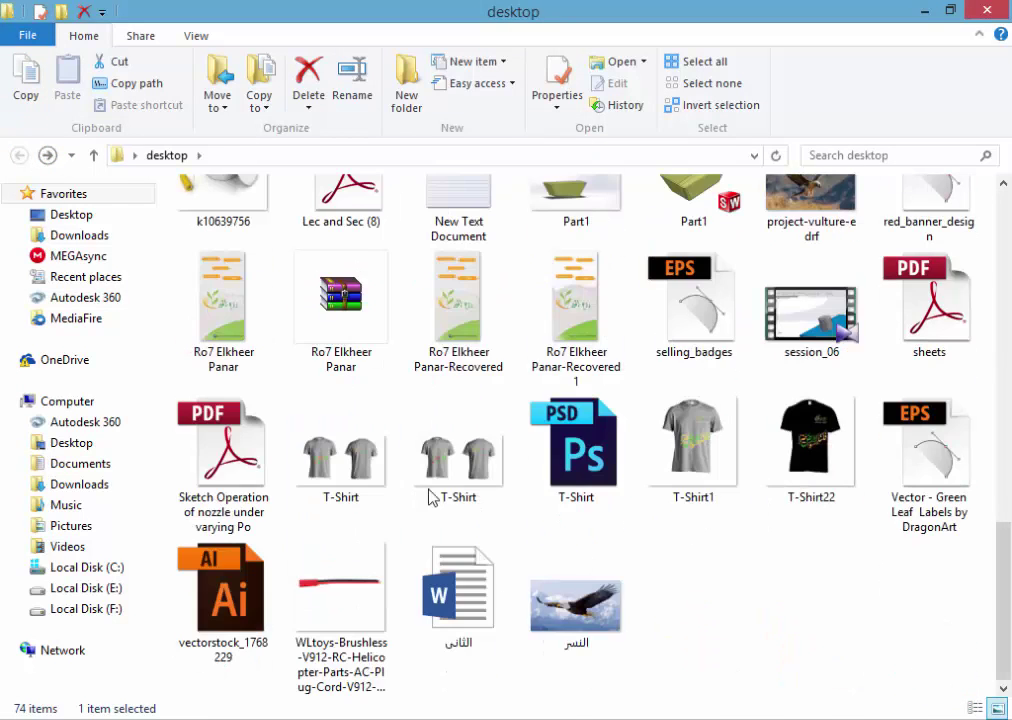
scroll(740, 410, "up", 3)
left_click(930, 540)
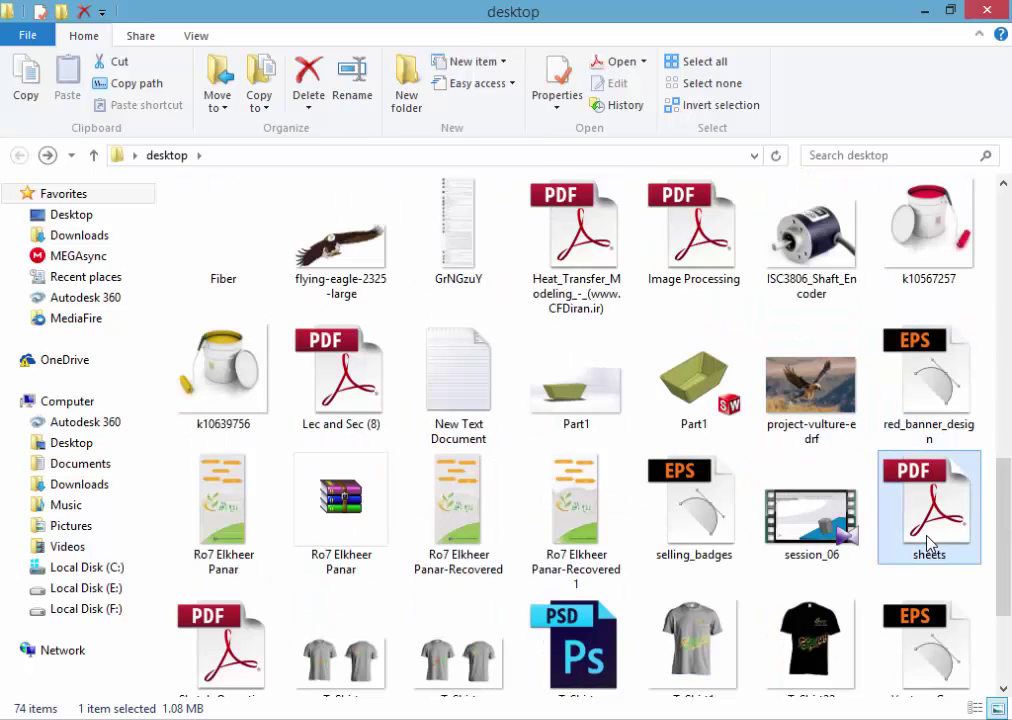
double_click(930, 543)
- Zoom the Inclined Support drawing to 150% and centre it horizontally
scroll(880, 505, "down", 2)
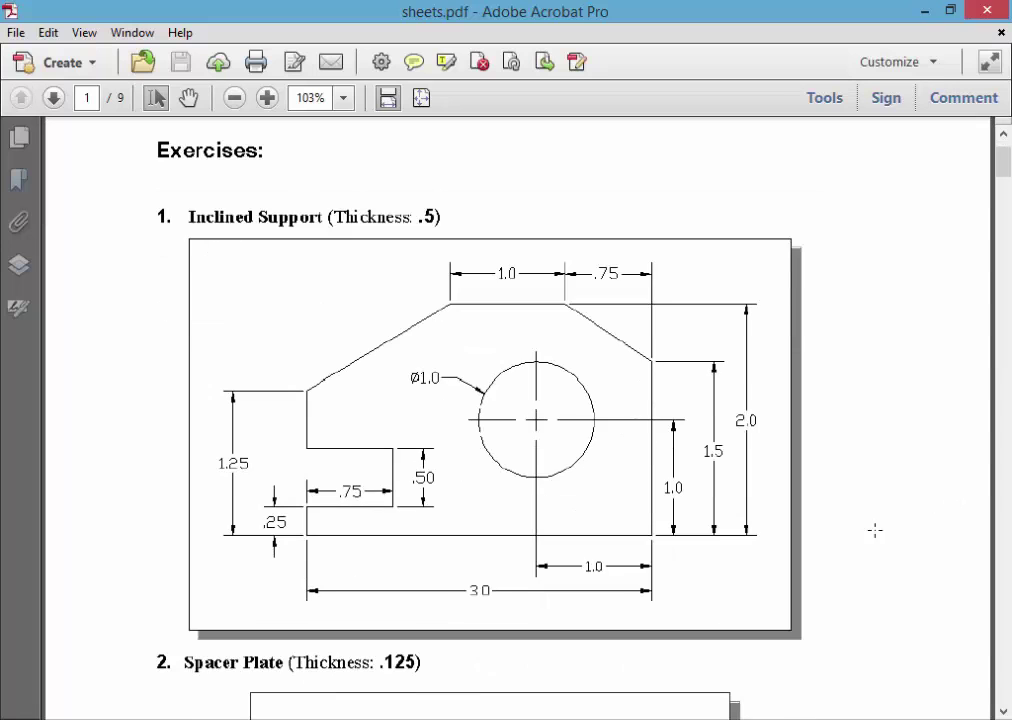
scroll(830, 518, "up", 2, "ctrl")
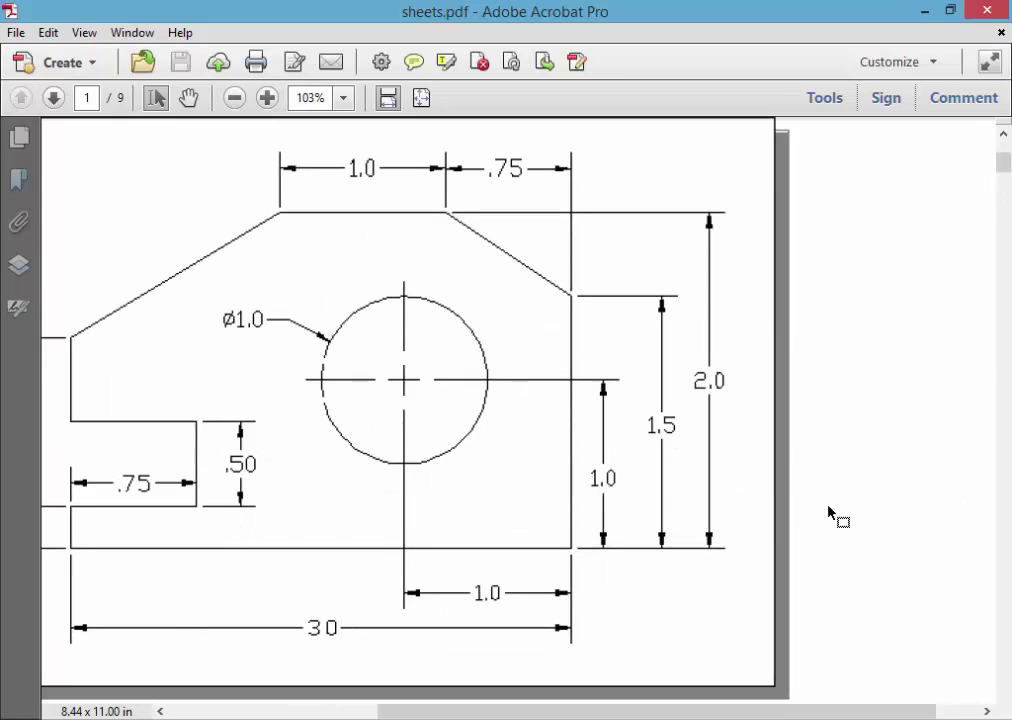
left_click_drag(610, 712, 508, 712)
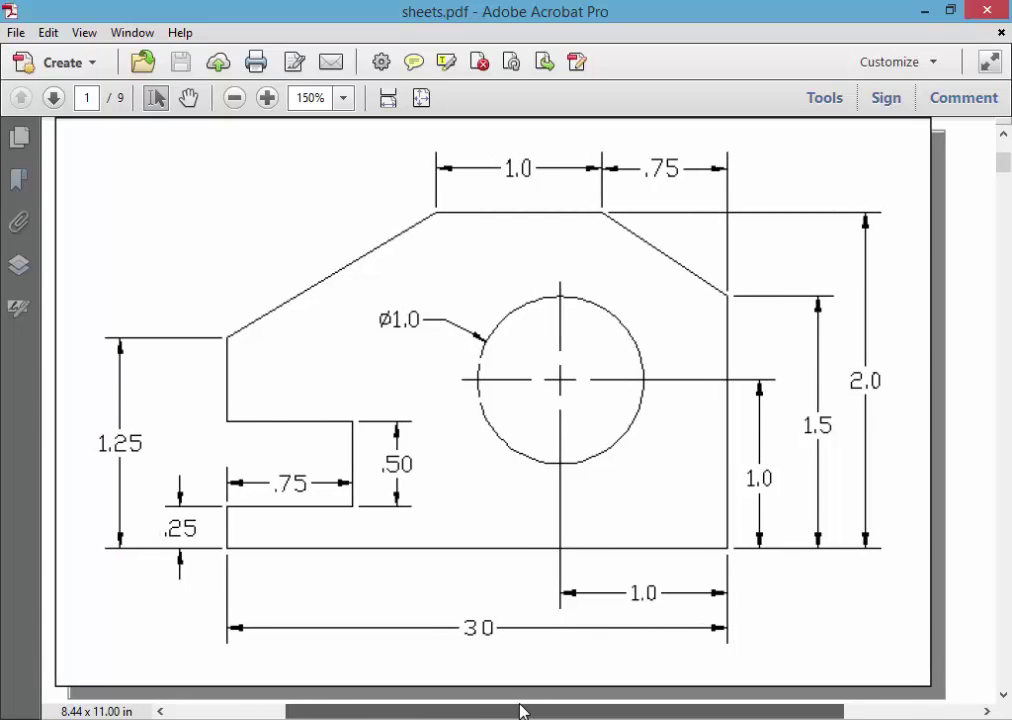
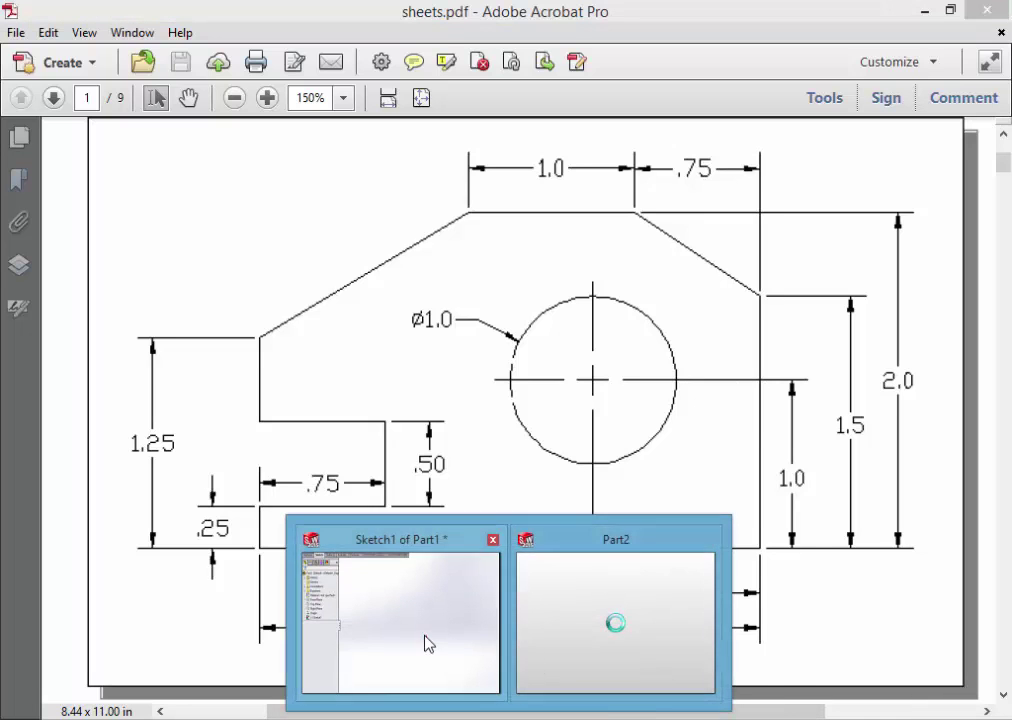
- Switch from the Acrobat drawing to the Part1 Sketch1 window in SOLIDWORKS
left_click(425, 642)
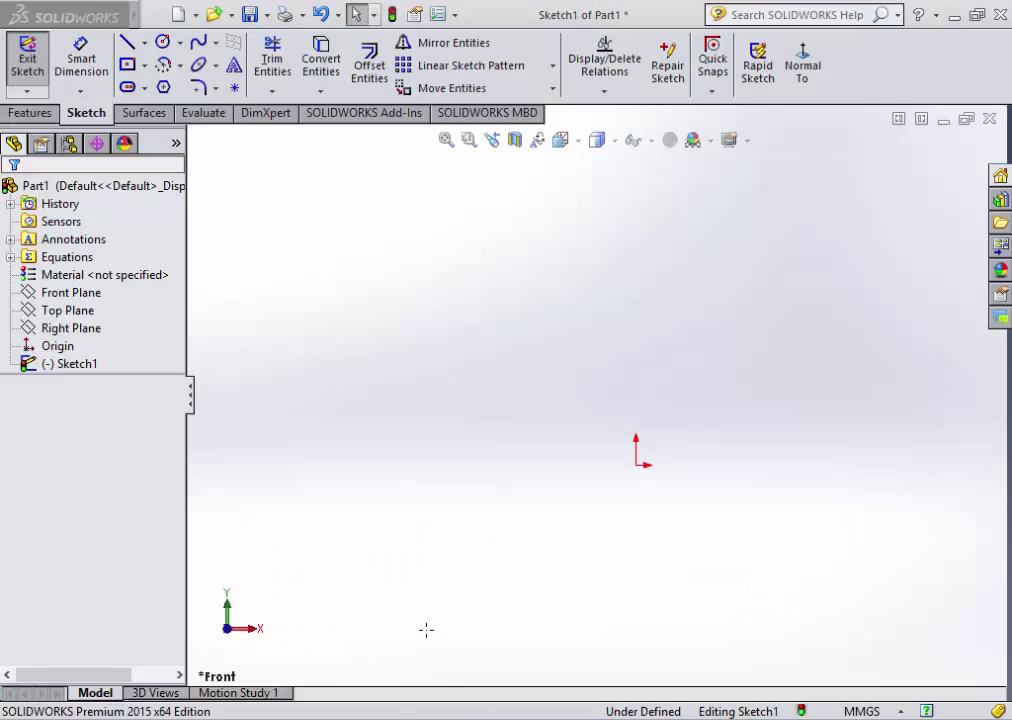
- Draw the outline's bottom, right, angled top-right and flat top edges from the origin
left_click(128, 45)
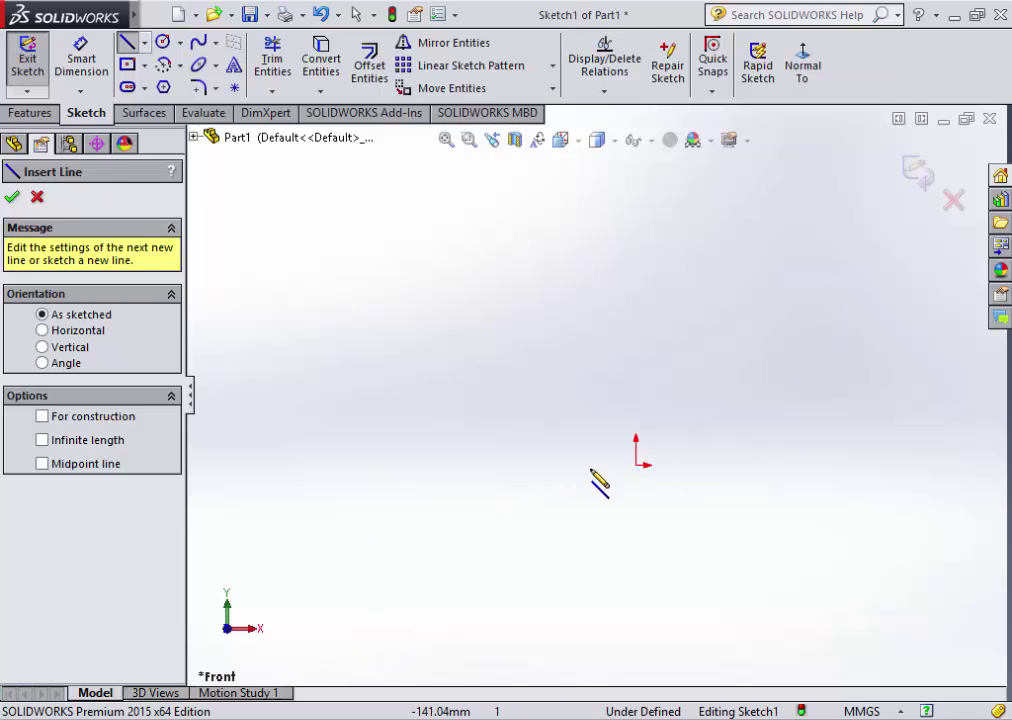
scroll(635, 480, "up", 2)
scroll(790, 418, "down", 2)
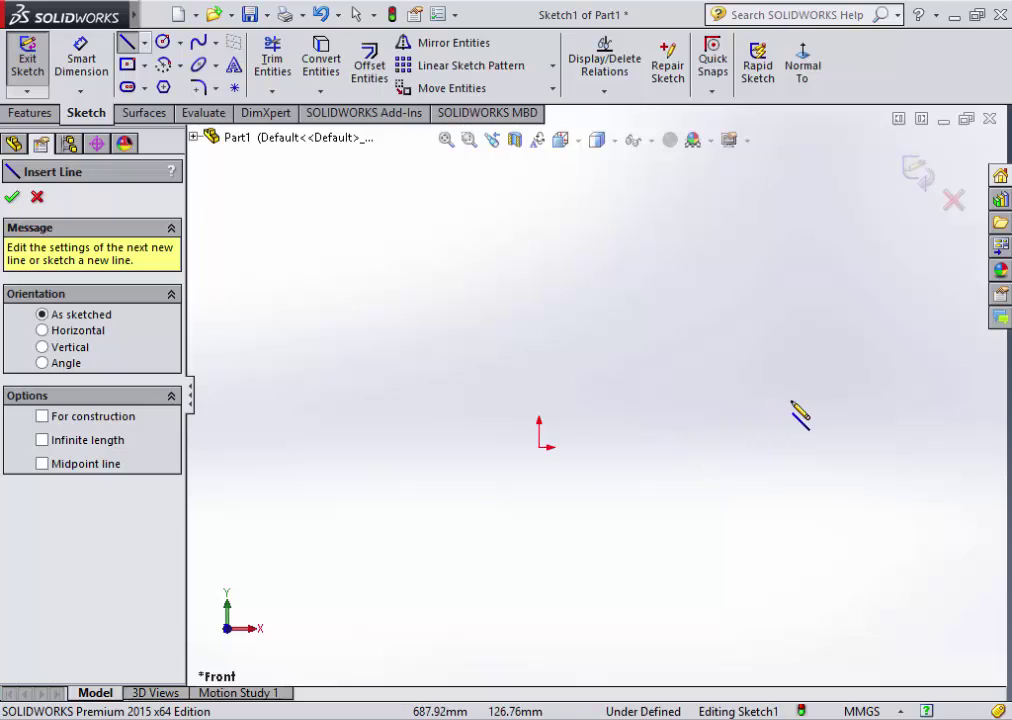
scroll(775, 423, "down", 2)
scroll(420, 452, "down", 1)
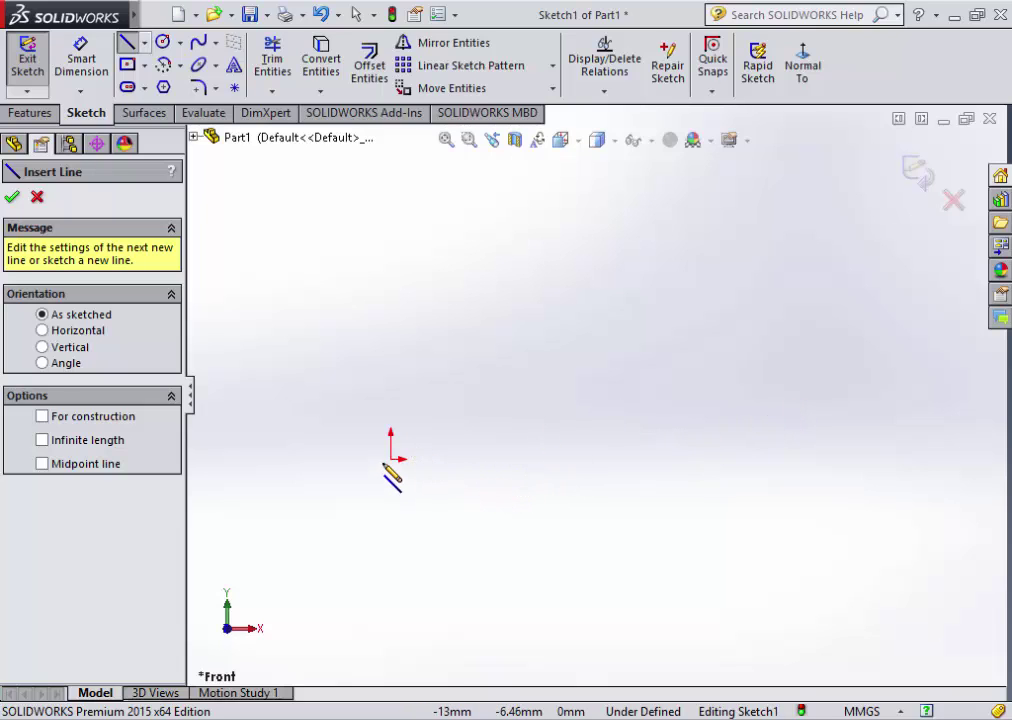
left_click(392, 459)
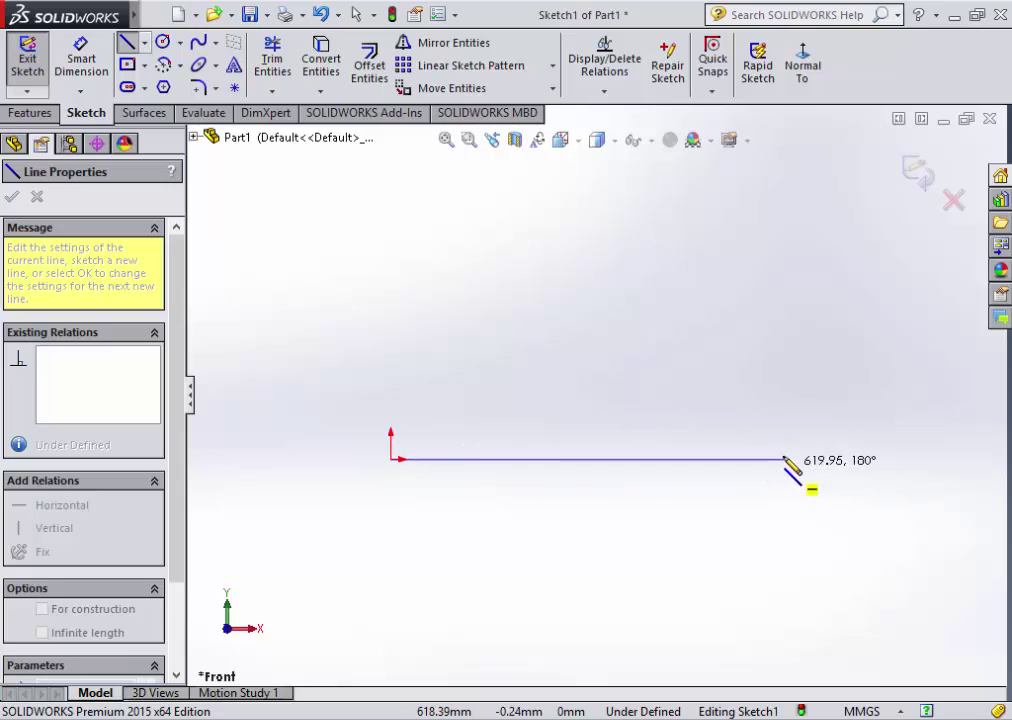
left_click(785, 463)
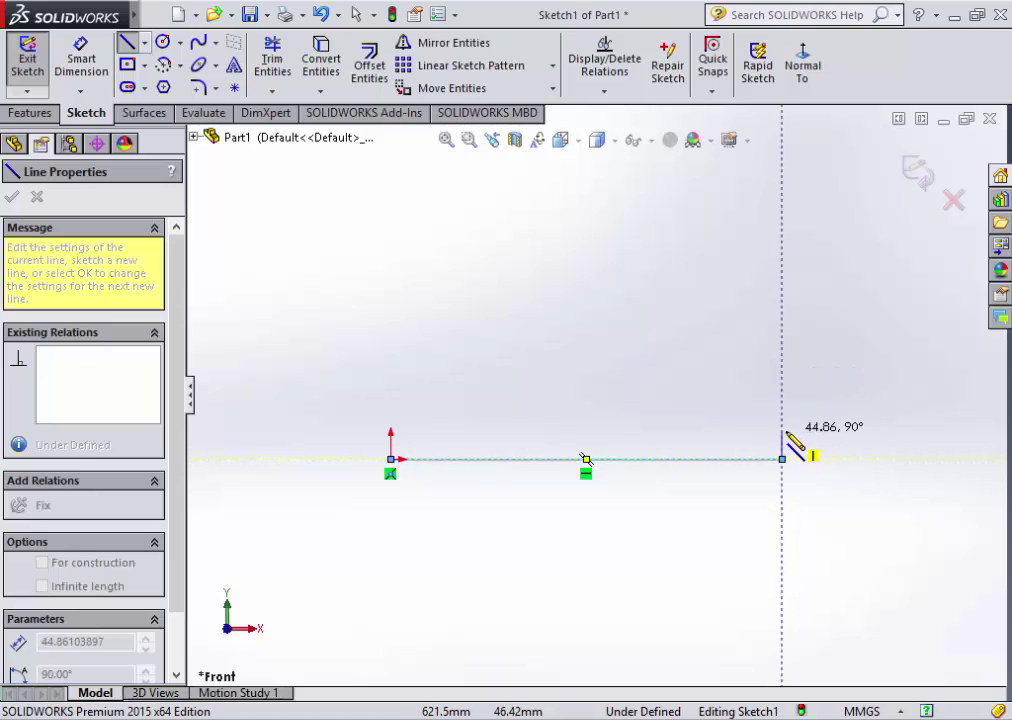
left_click(782, 309)
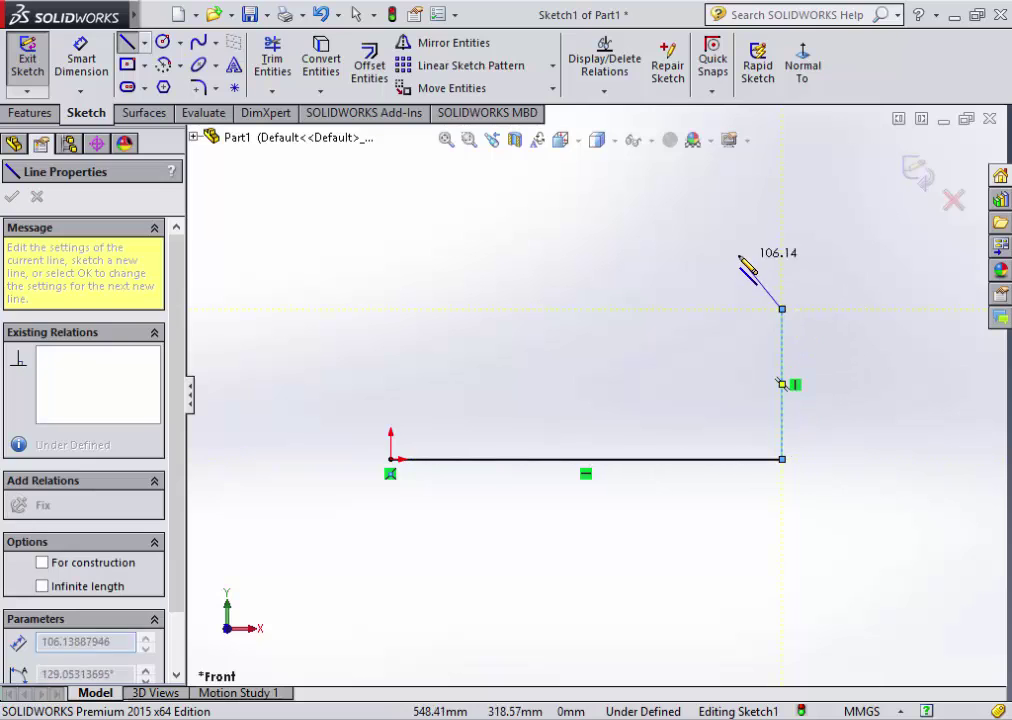
left_click(723, 250)
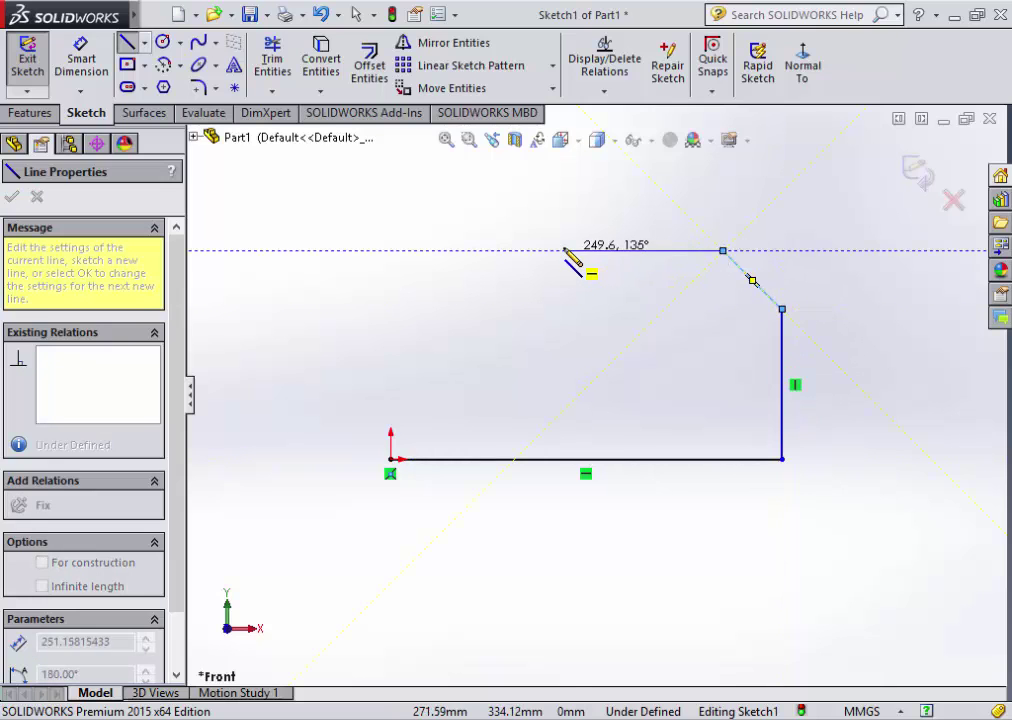
left_click(564, 250)
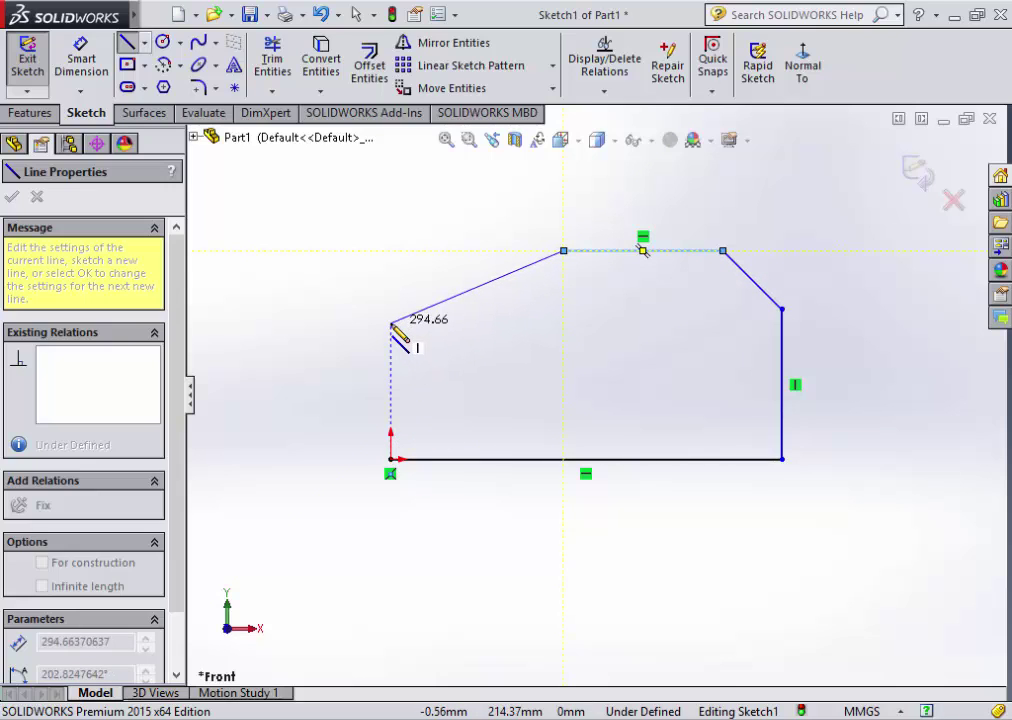
- Draw the slanted upper-left edge and the left notch, closing the outline at the origin
left_click(382, 291)
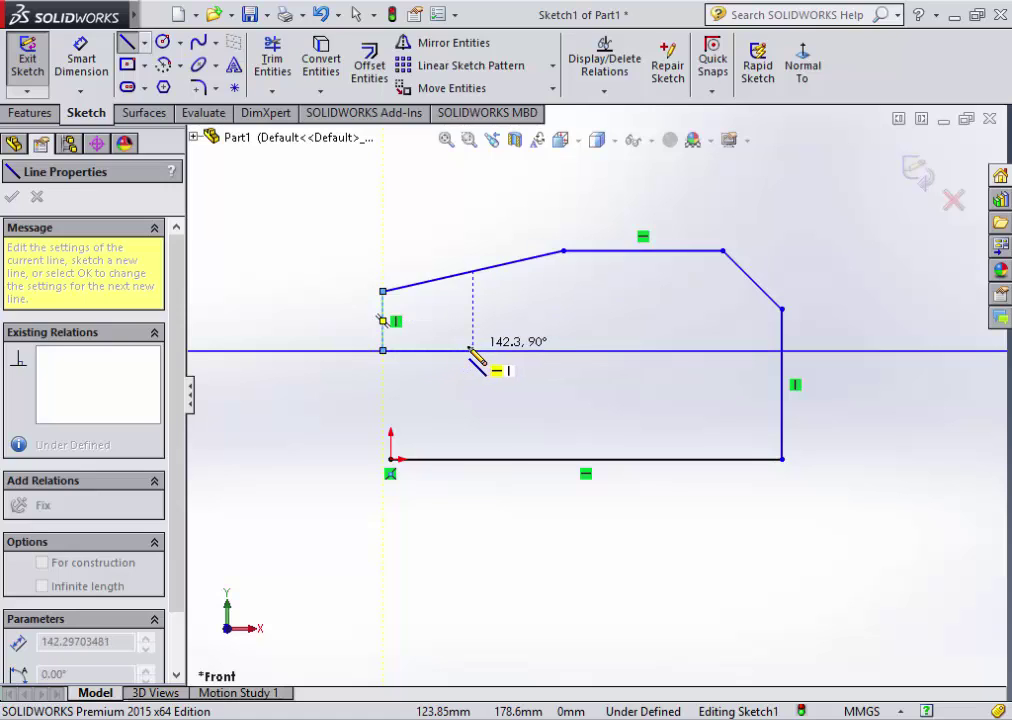
left_click(468, 352)
left_click(466, 385)
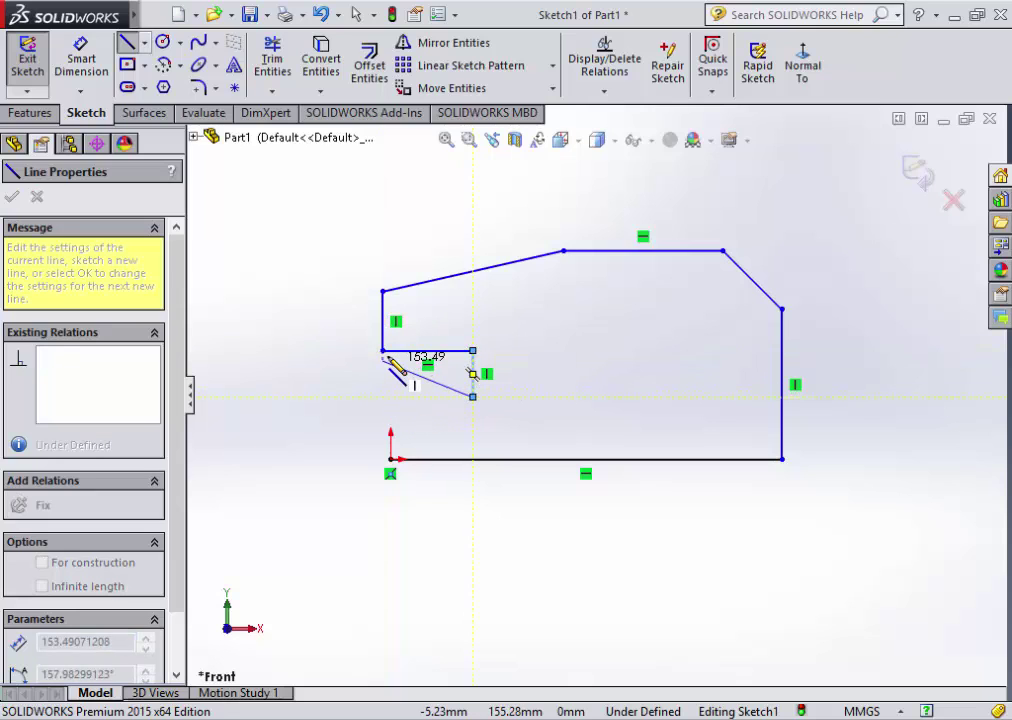
left_click(383, 397)
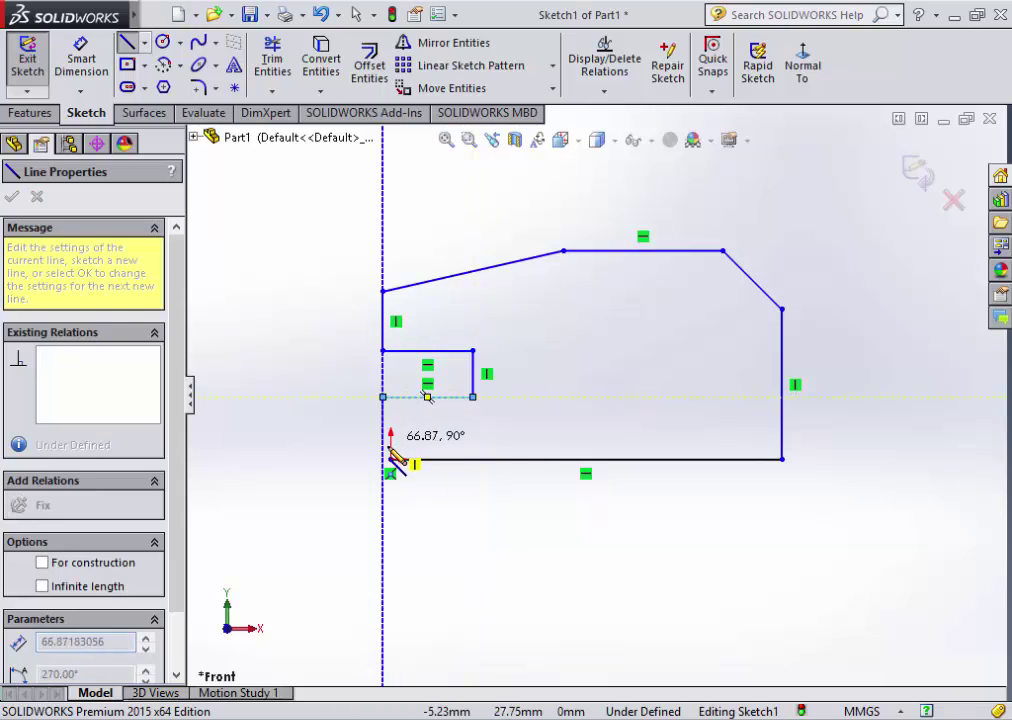
left_click(391, 459)
right_click(452, 429)
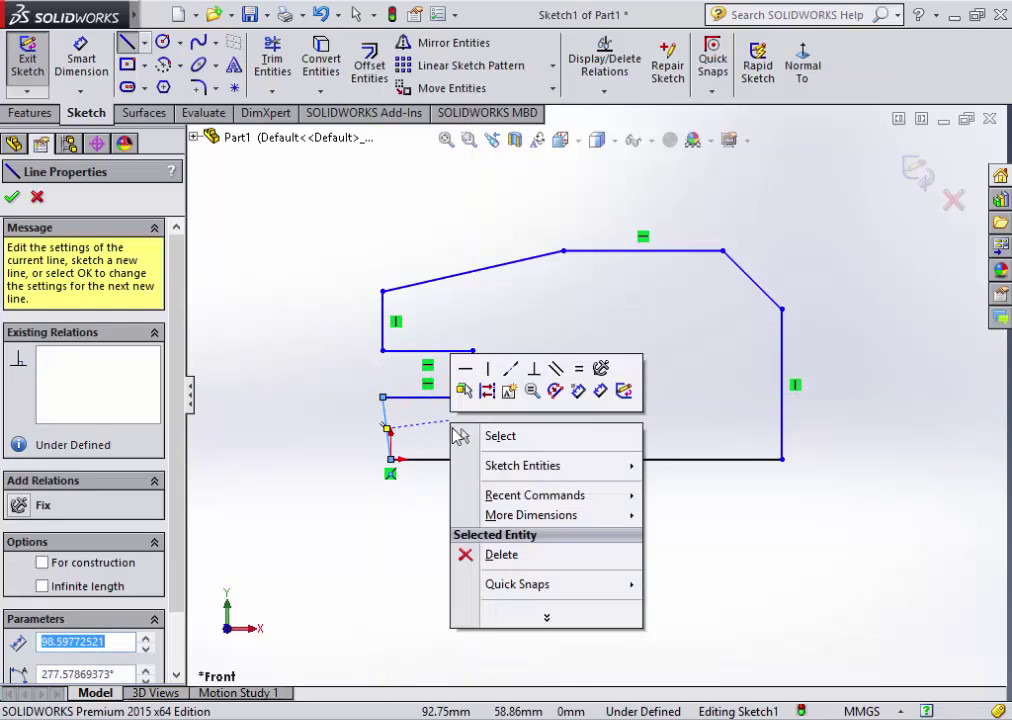
left_click(465, 433)
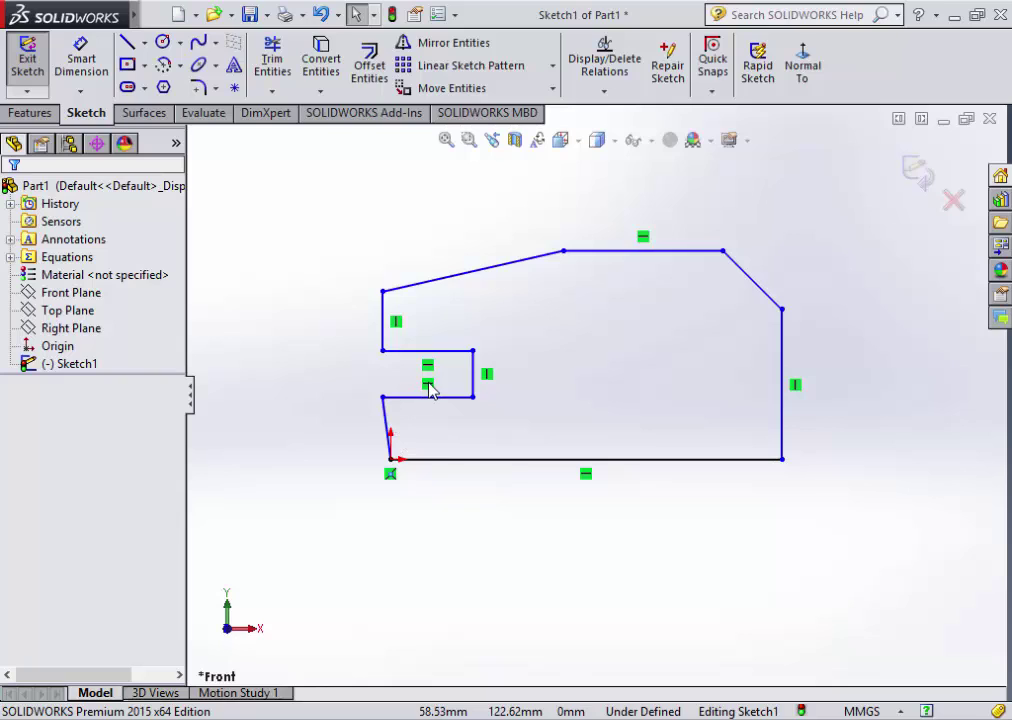
- Make the lower-left edge vertical and pull the notch's top-left corner further left
left_click(388, 423)
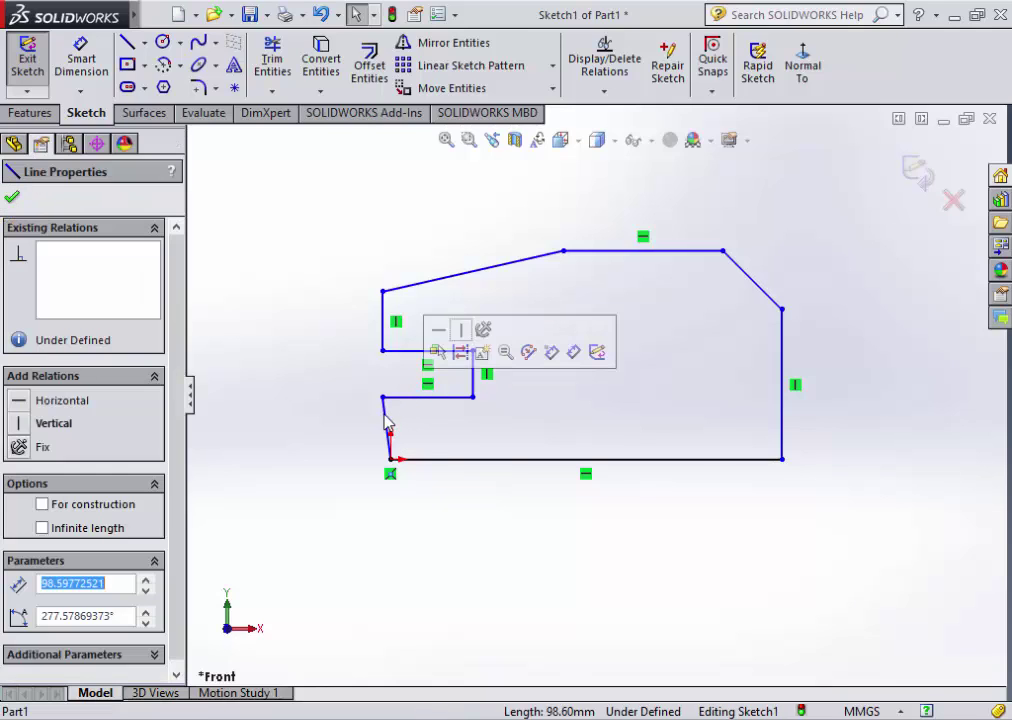
left_click(20, 424)
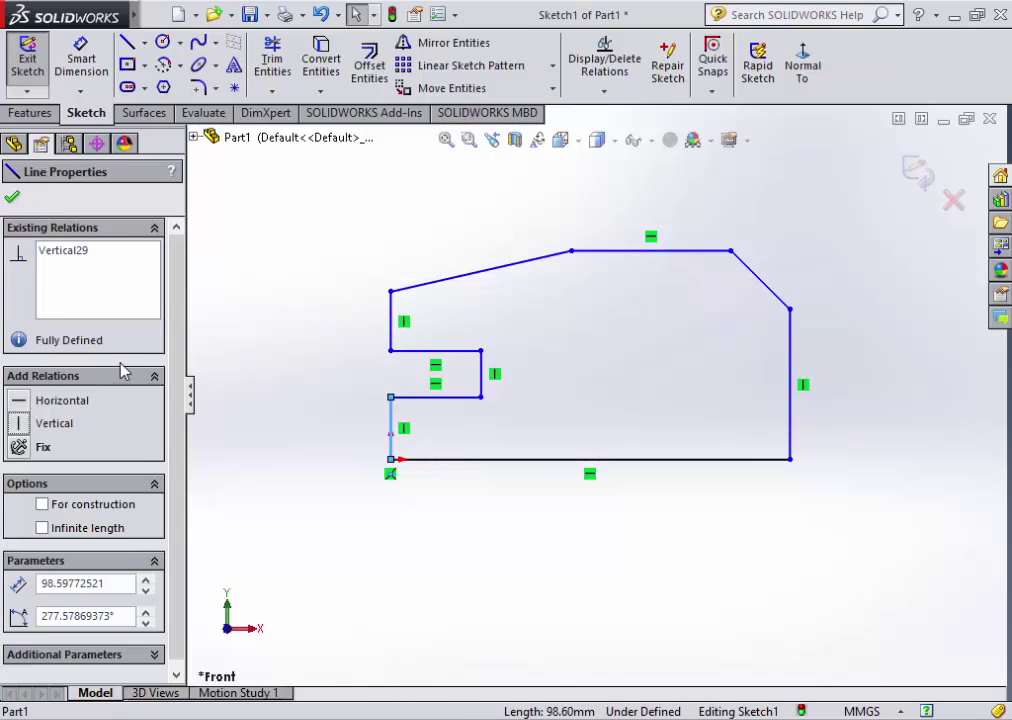
left_click(389, 352)
left_click_drag(389, 352, 331, 350)
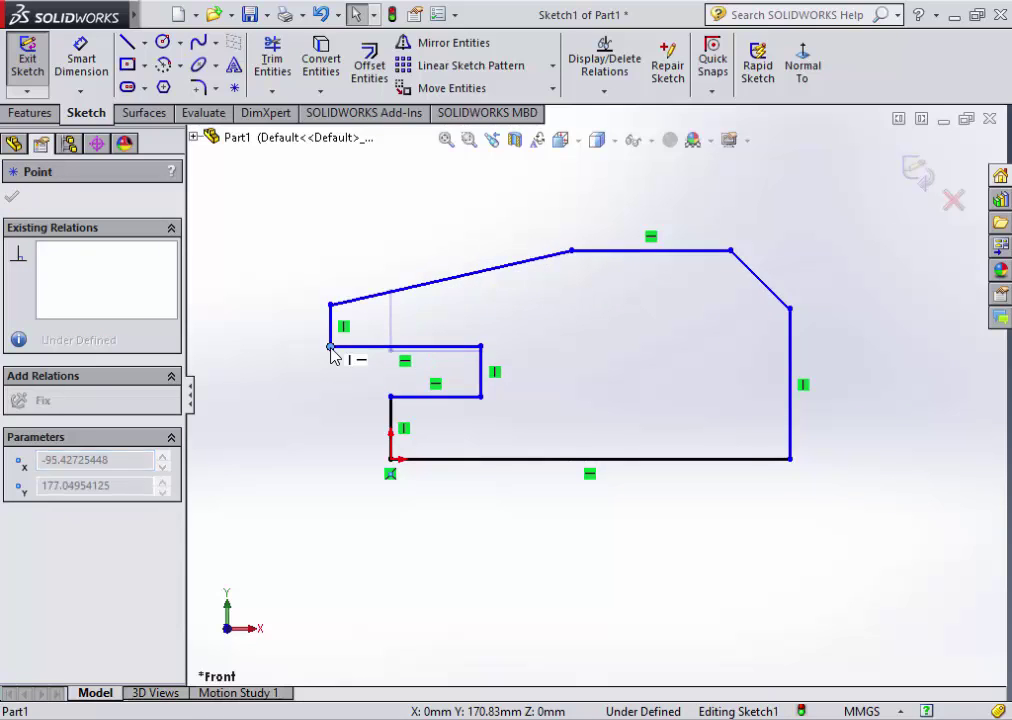
left_click(328, 408)
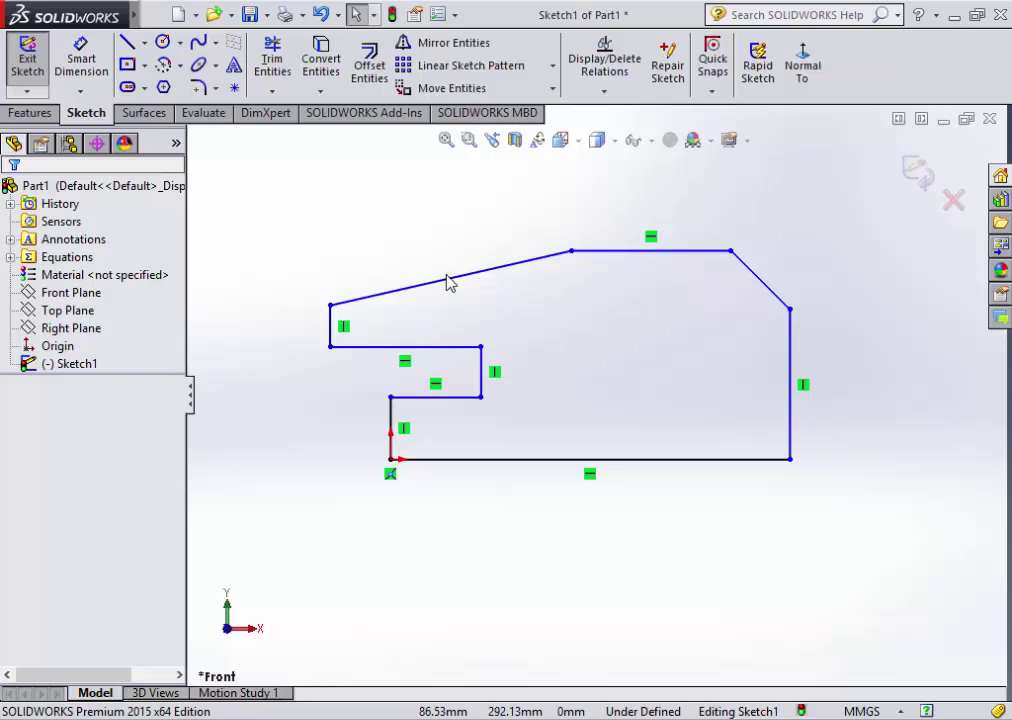
- Add a Vertical relation between the notch's two left corner points
left_click(390, 398)
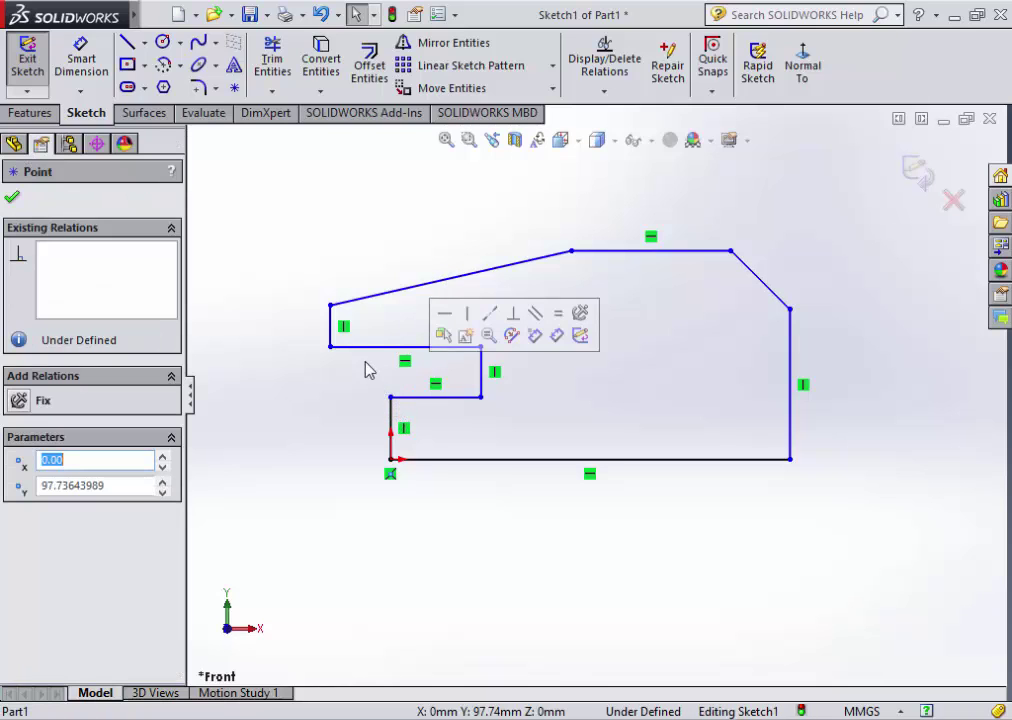
left_click(331, 347, "ctrl")
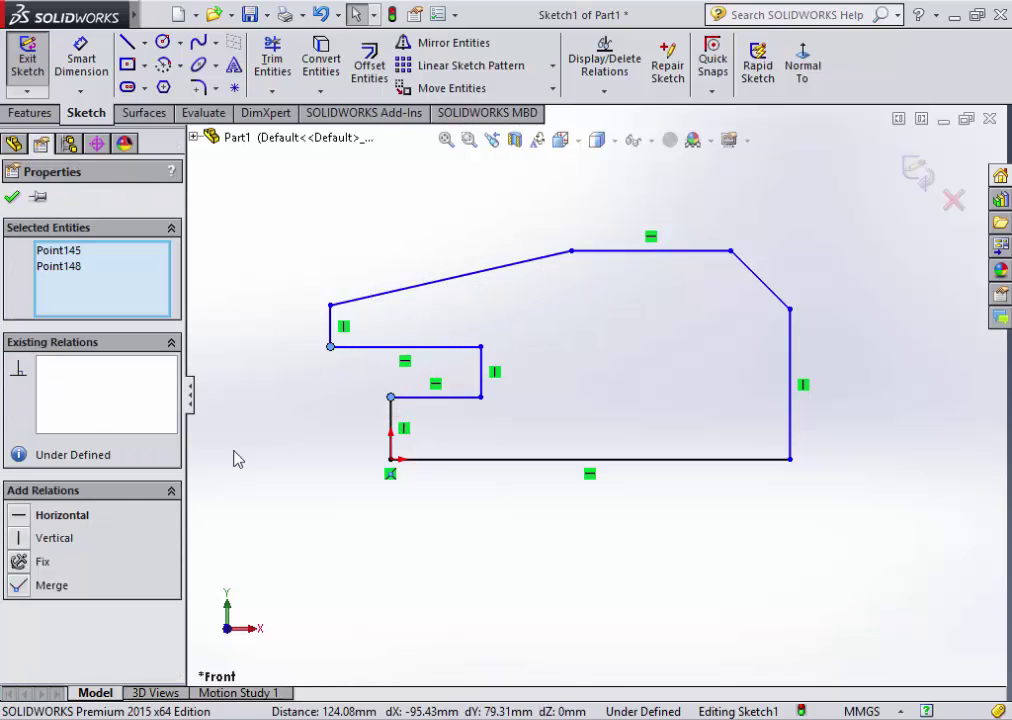
left_click(17, 538)
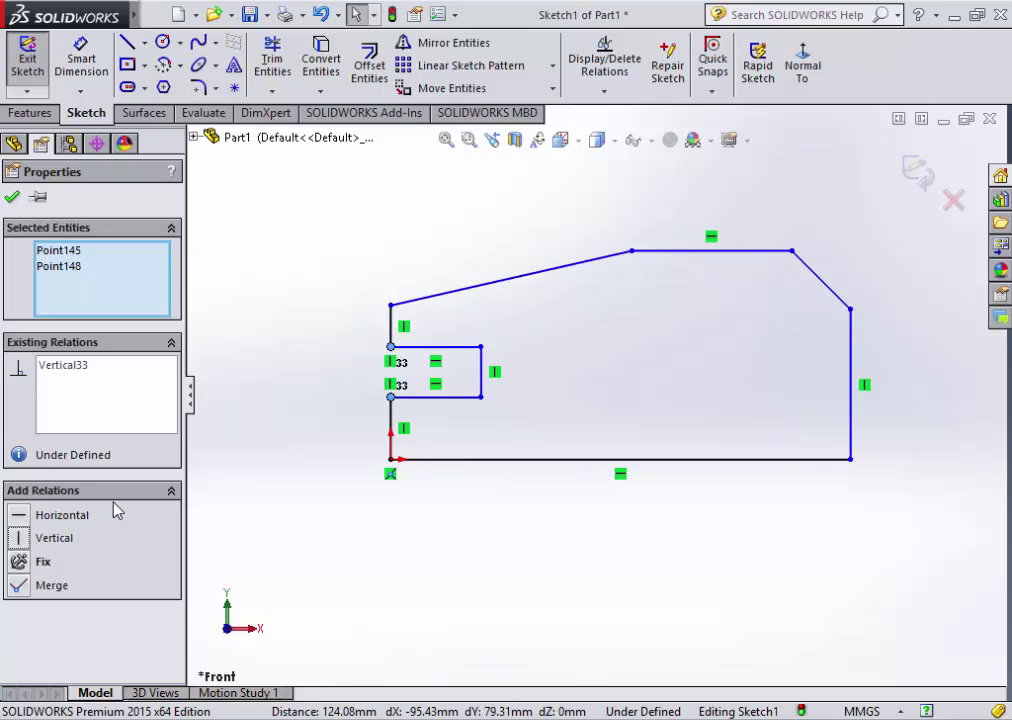
scroll(390, 355, "down", 2)
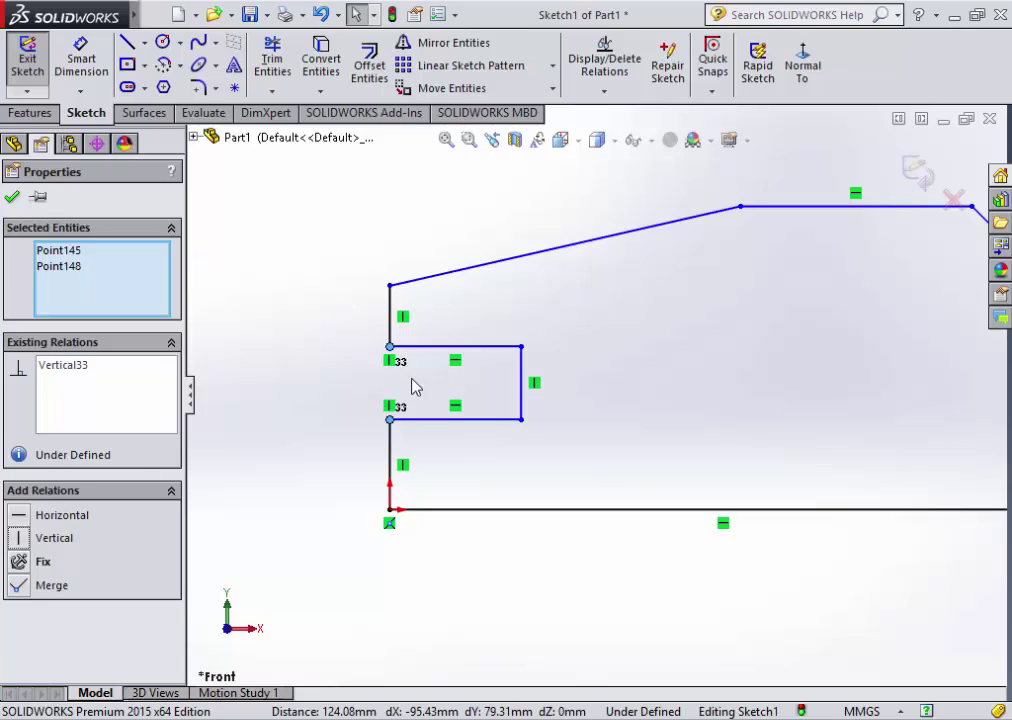
left_click(465, 334)
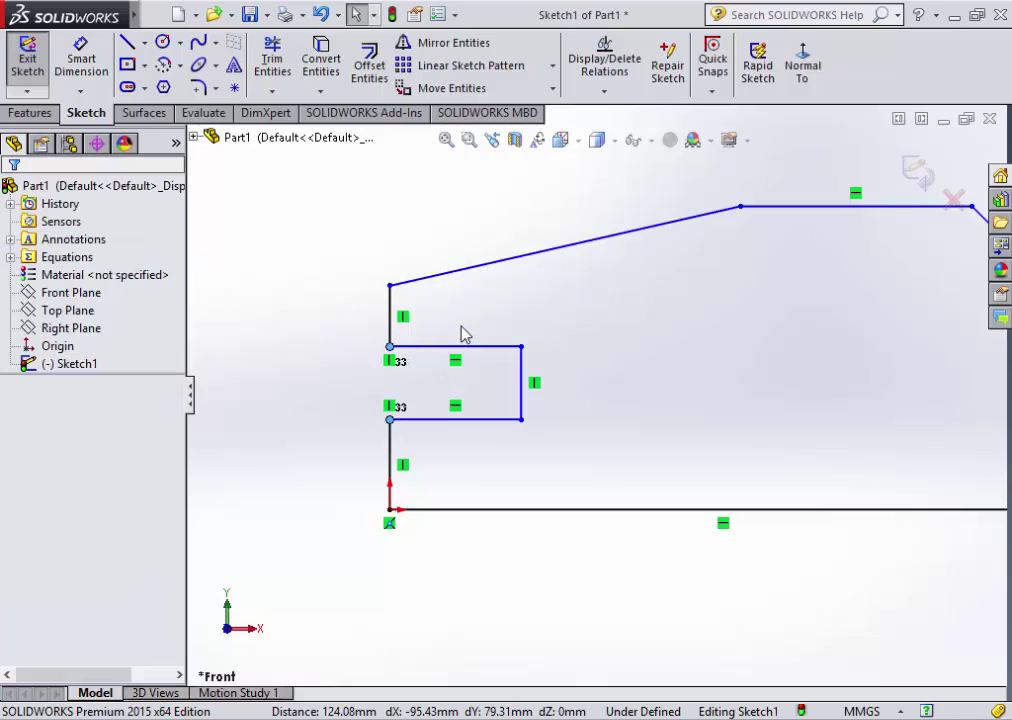
scroll(612, 388, "up", 3)
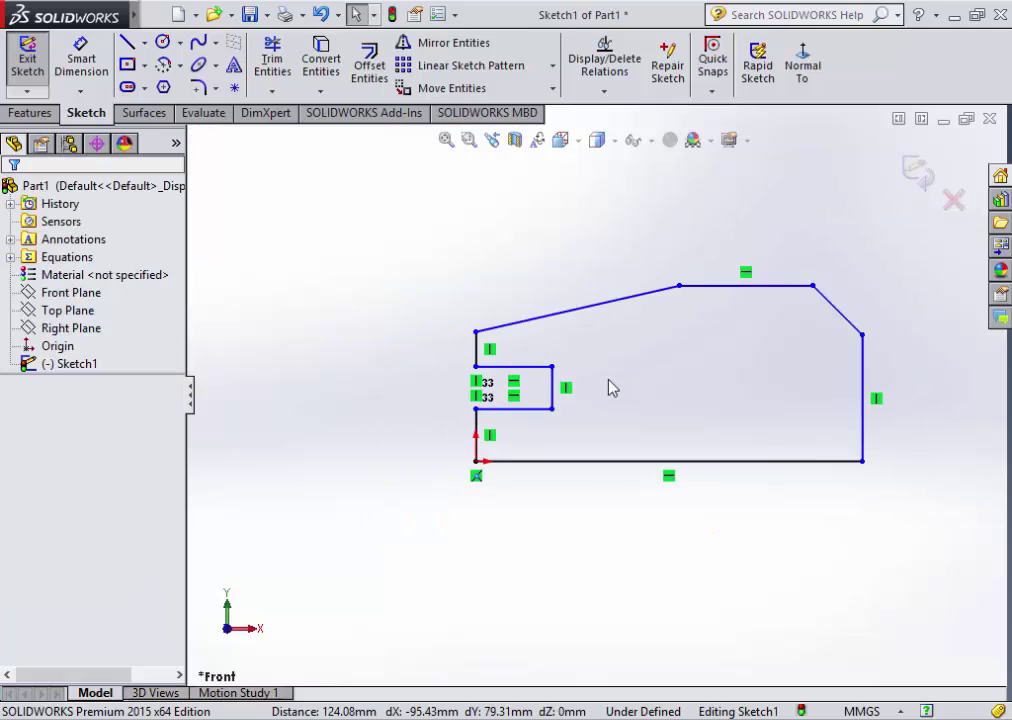
- Drag the top horizontal edge slightly lower
left_click(700, 290)
left_click_drag(670, 286, 662, 305)
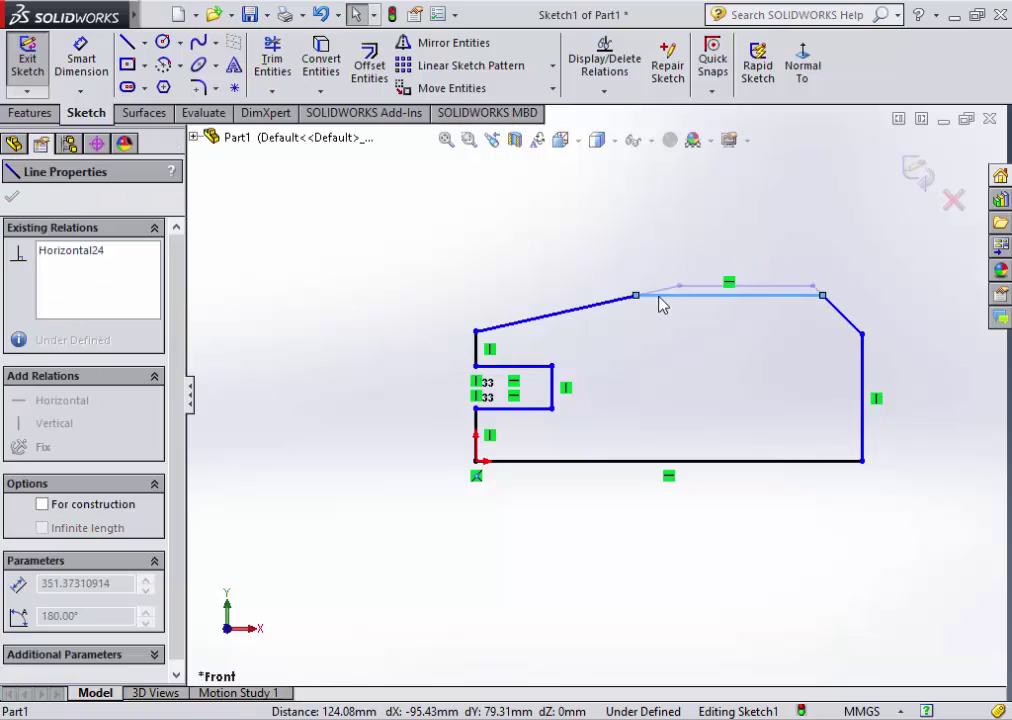
left_click(727, 370)
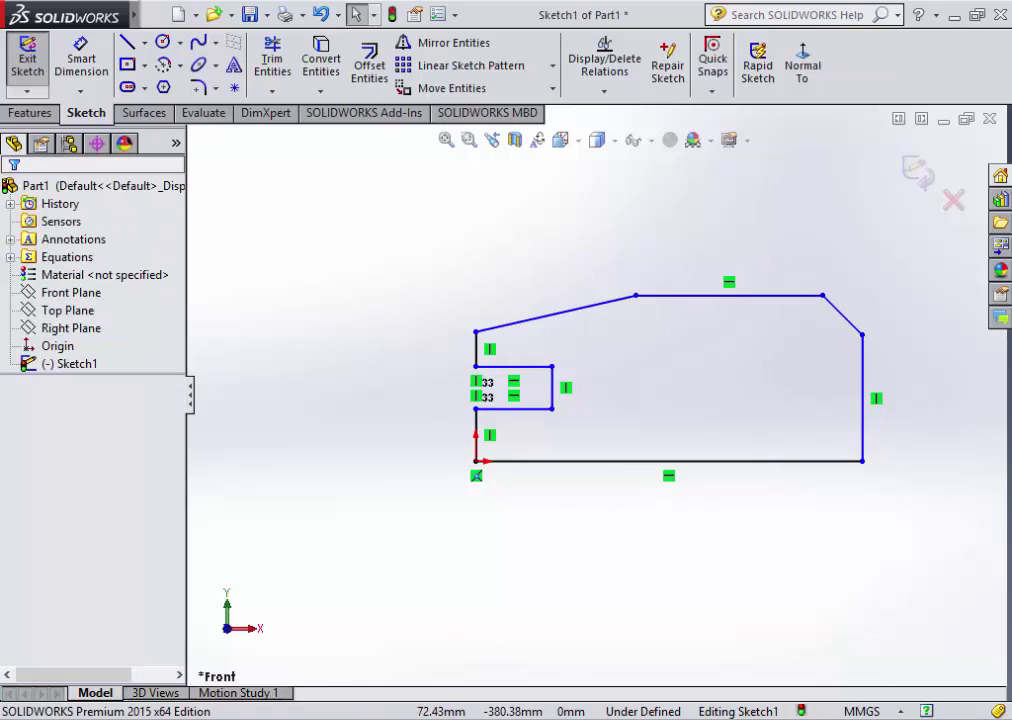
key("alt+Tab")
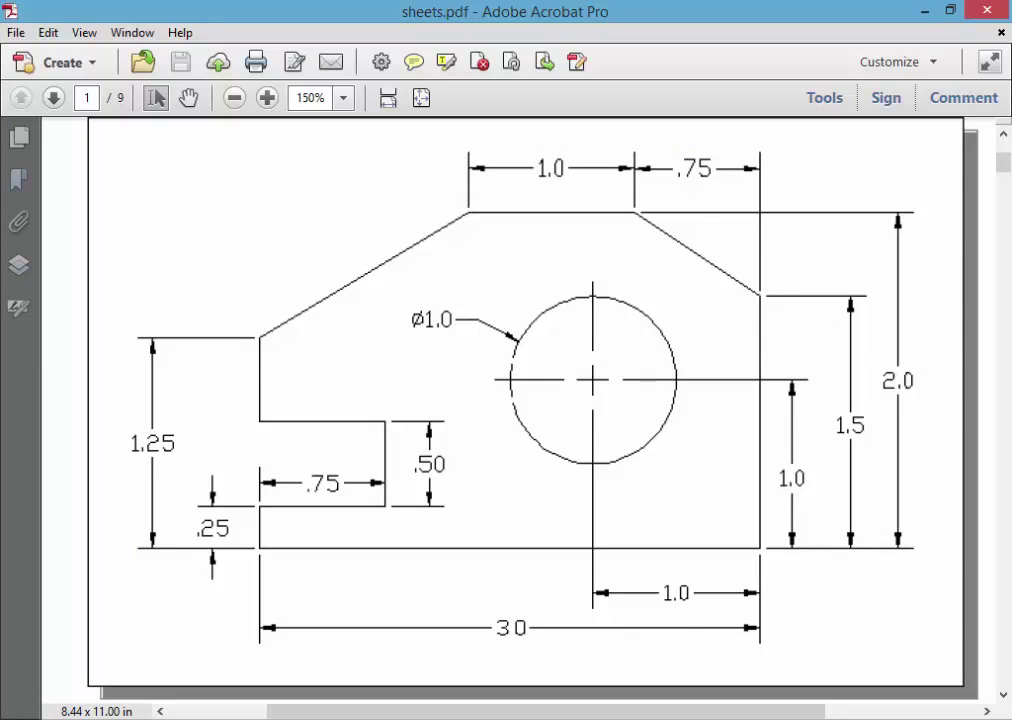
key("alt+Tab")
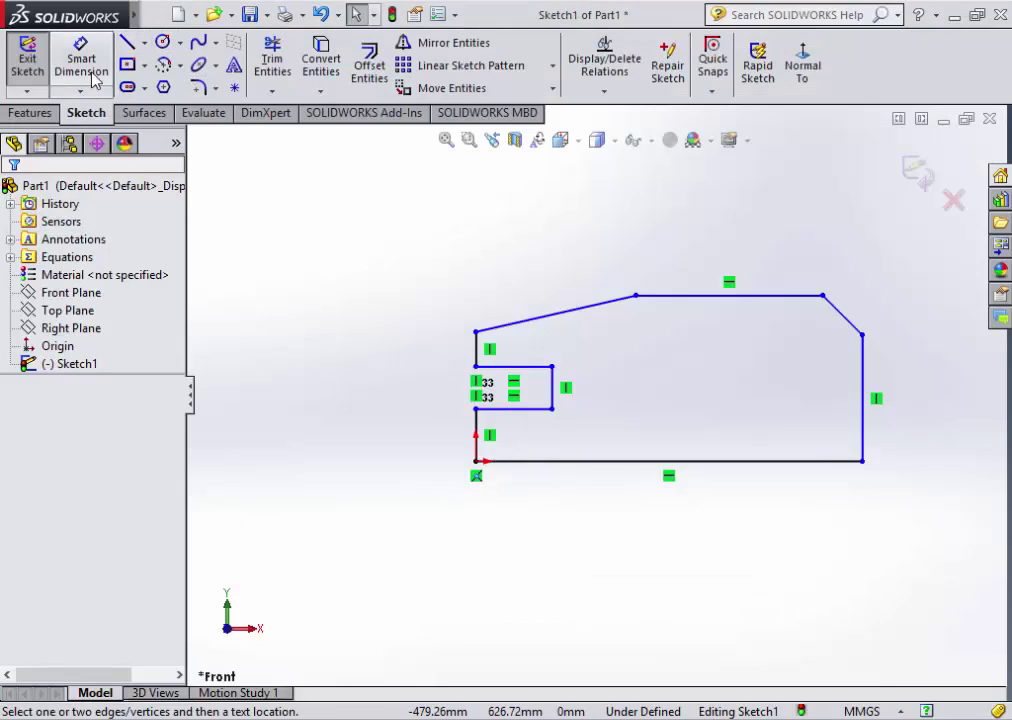
- Dimension the bottom line to a width of 30
left_click(90, 76)
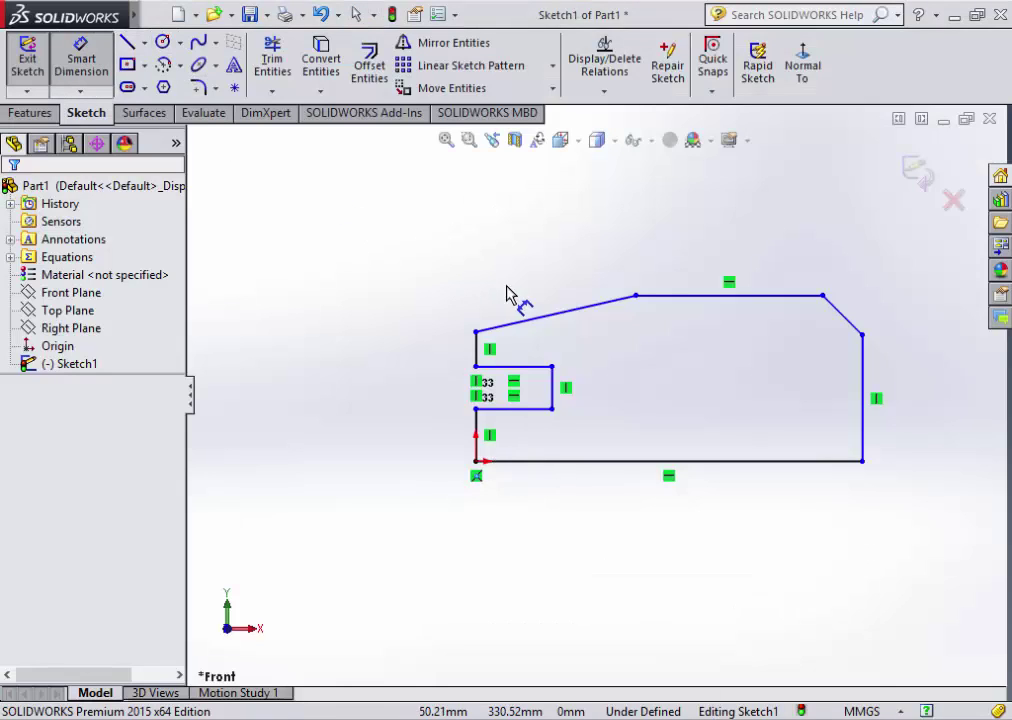
left_click(709, 462)
left_click(690, 520)
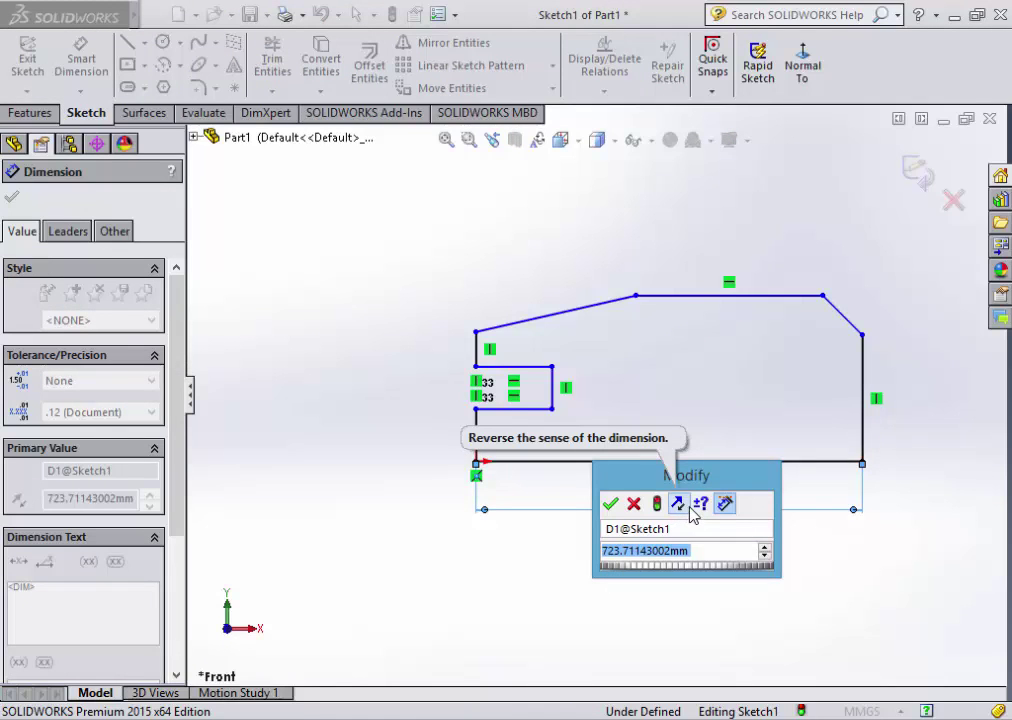
type("30")
key("Return")
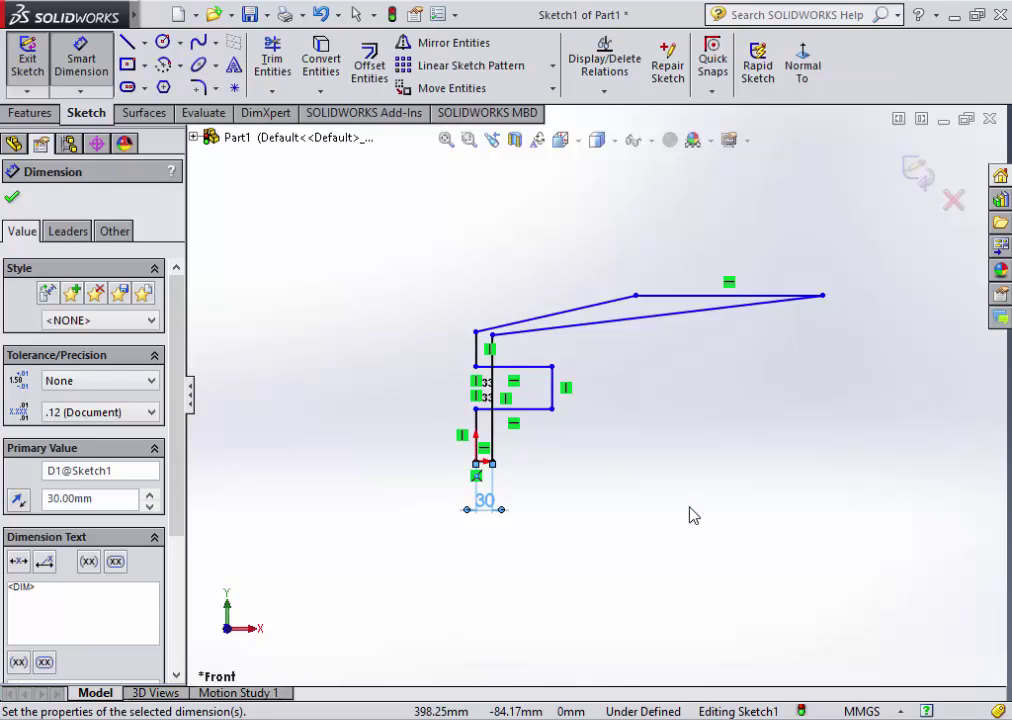
- Undo the collapsed width change and delete all sketch geometry
key("Escape")
key("ctrl+z")
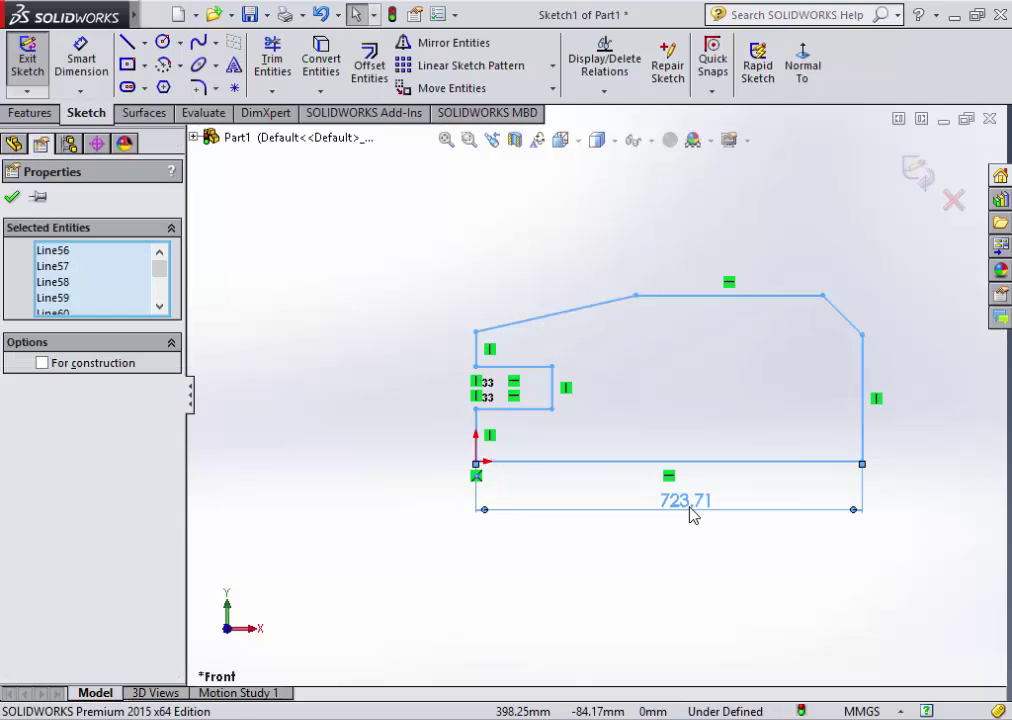
key("Delete")
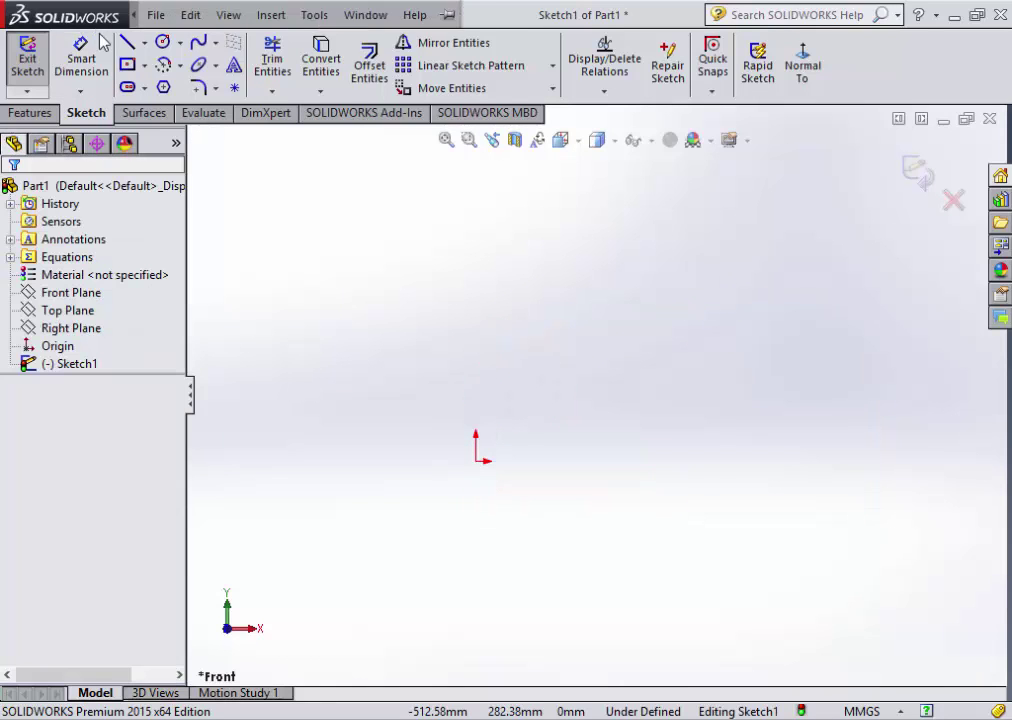
- Draw a single horizontal base line starting at the origin
left_click(127, 42)
left_click(476, 460)
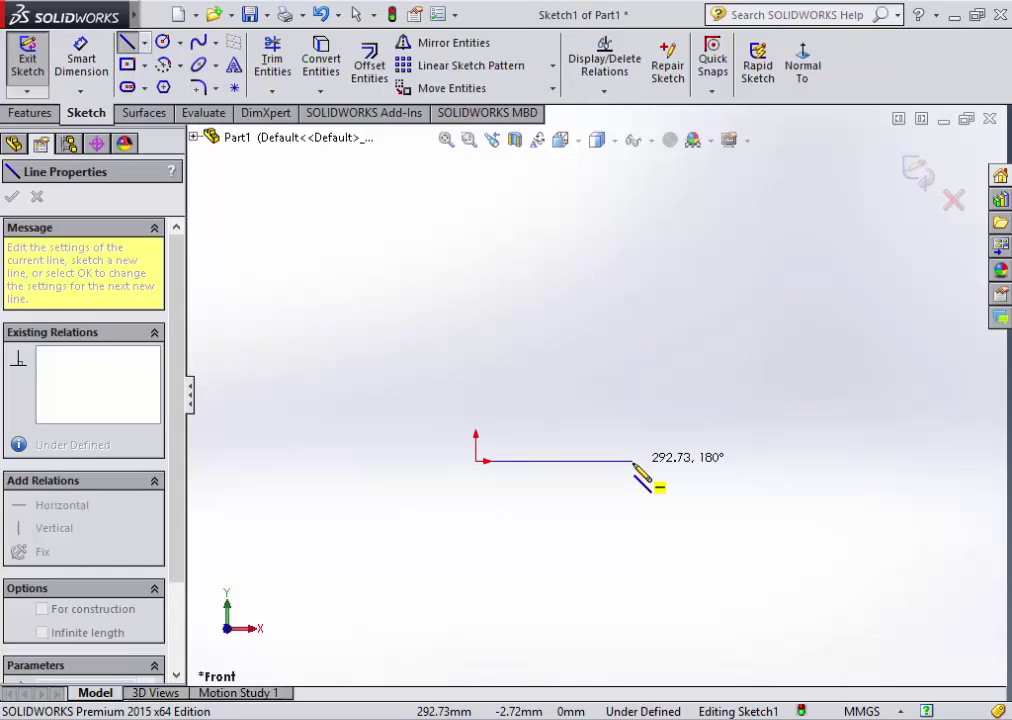
key("z")
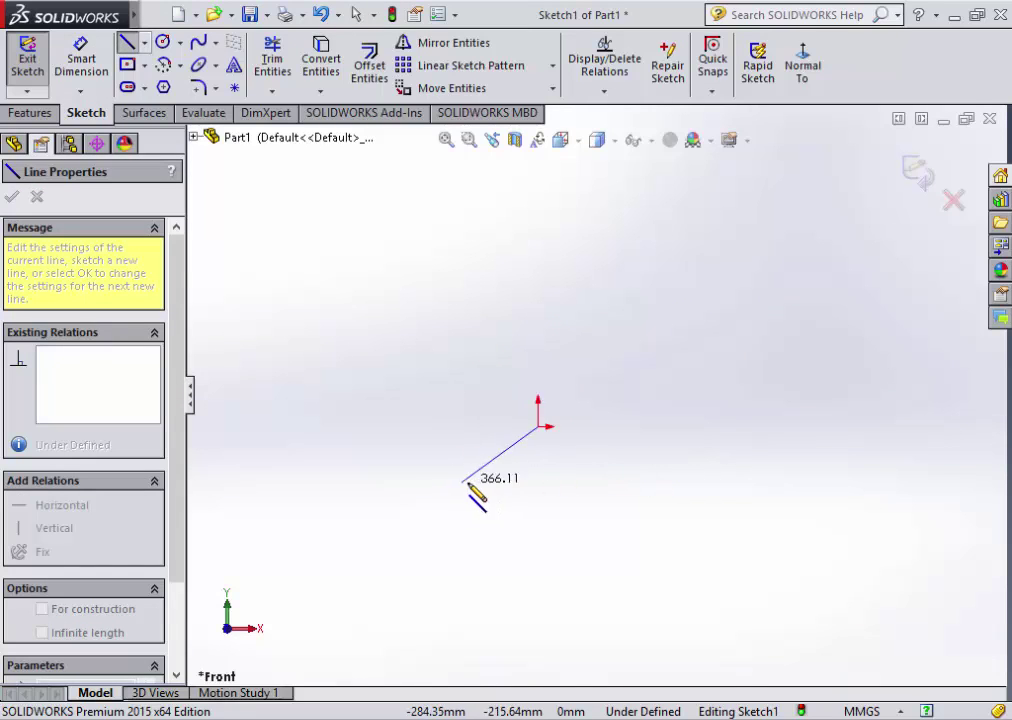
key("z")
key("z")
key("z")
key("z")
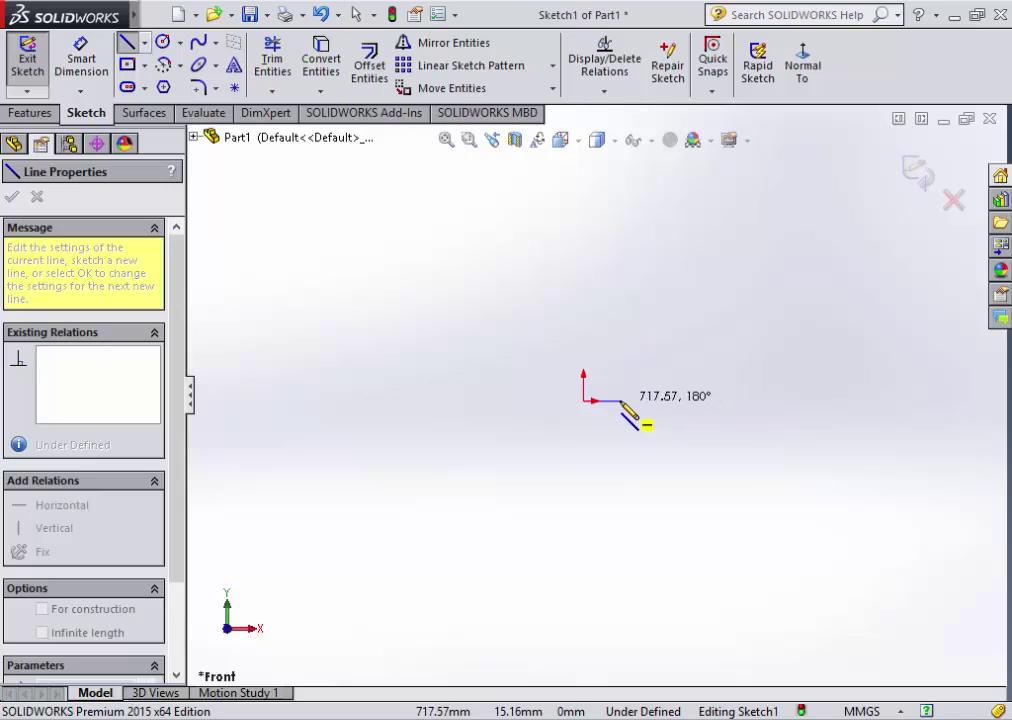
left_click(587, 401)
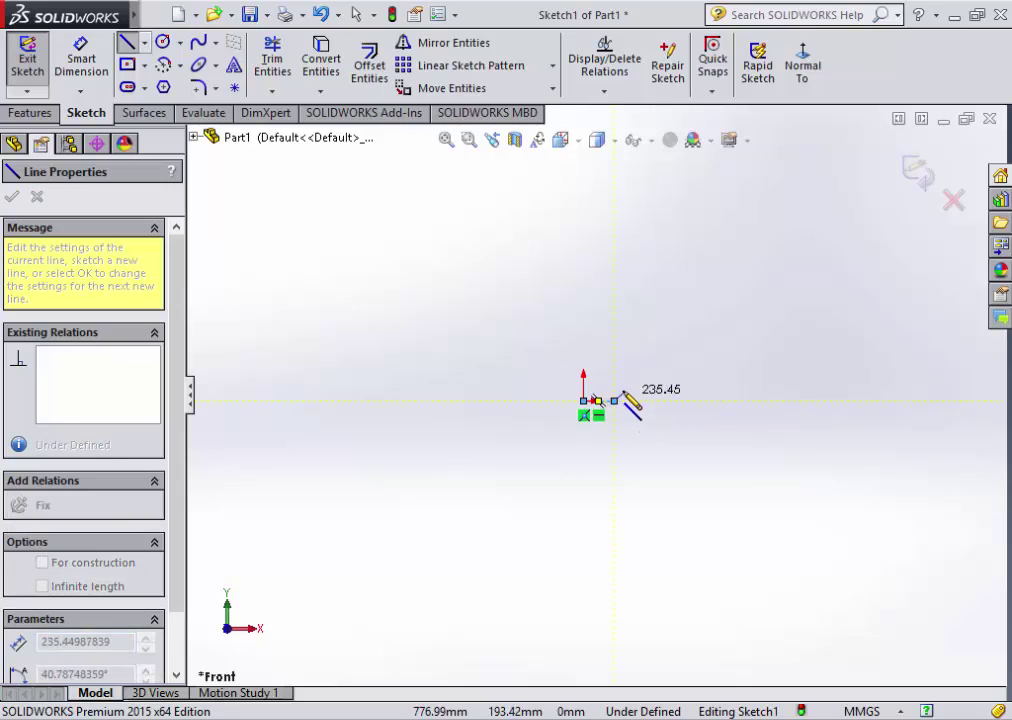
left_click(599, 425)
scroll(545, 405, "down", 3)
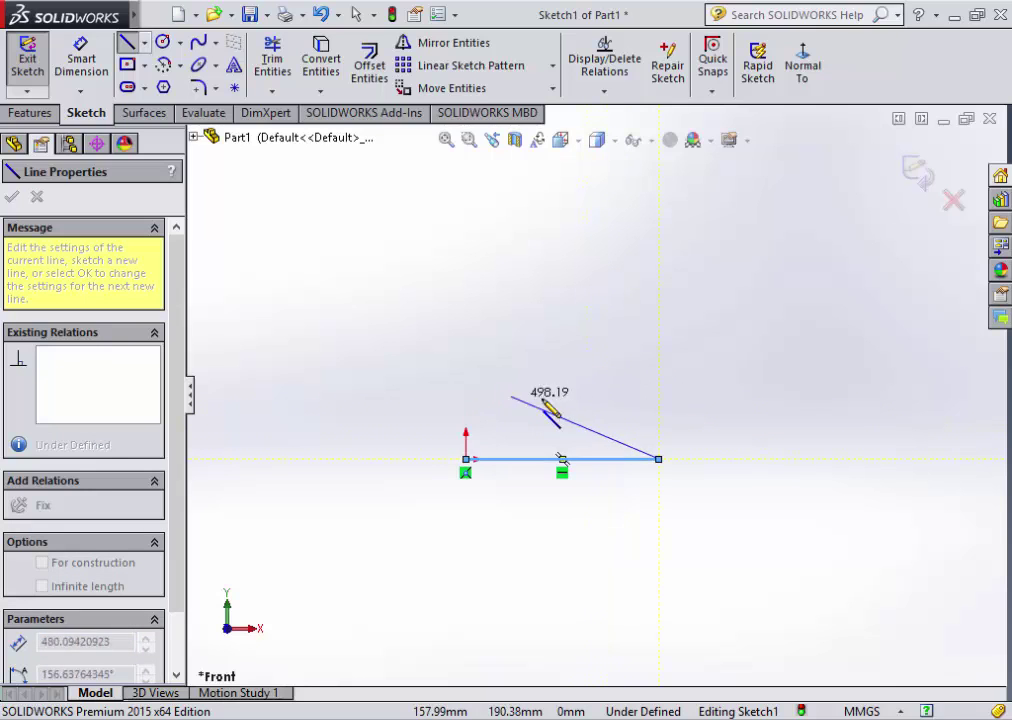
scroll(588, 414, "down", 3)
scroll(626, 421, "down", 2)
scroll(620, 435, "down", 1)
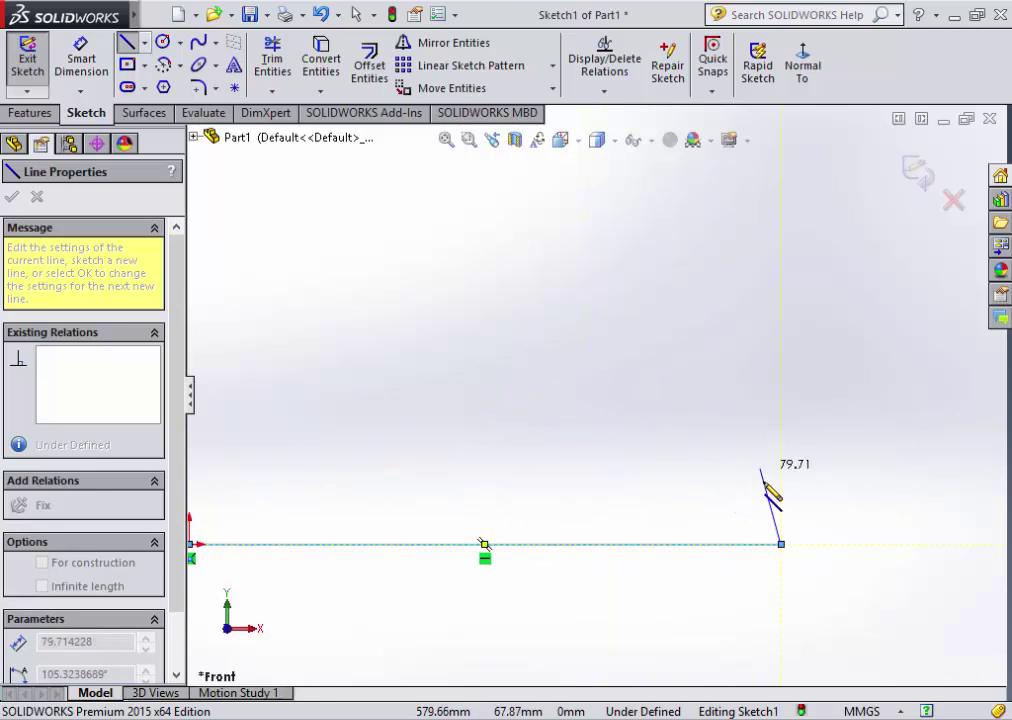
scroll(760, 472, "up", 1)
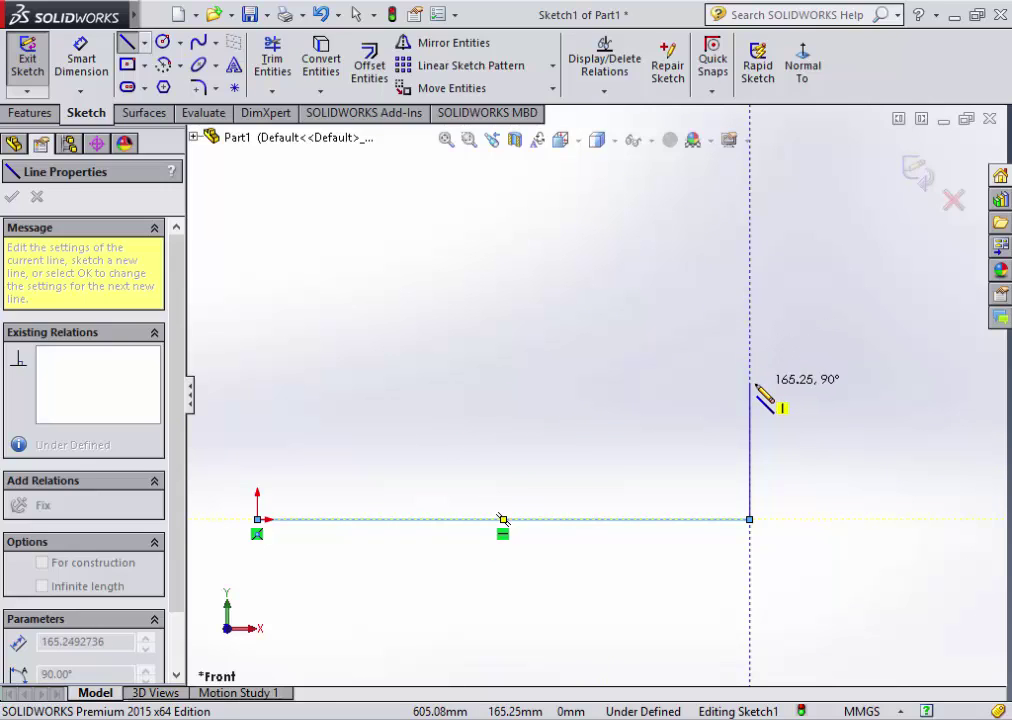
key("Escape")
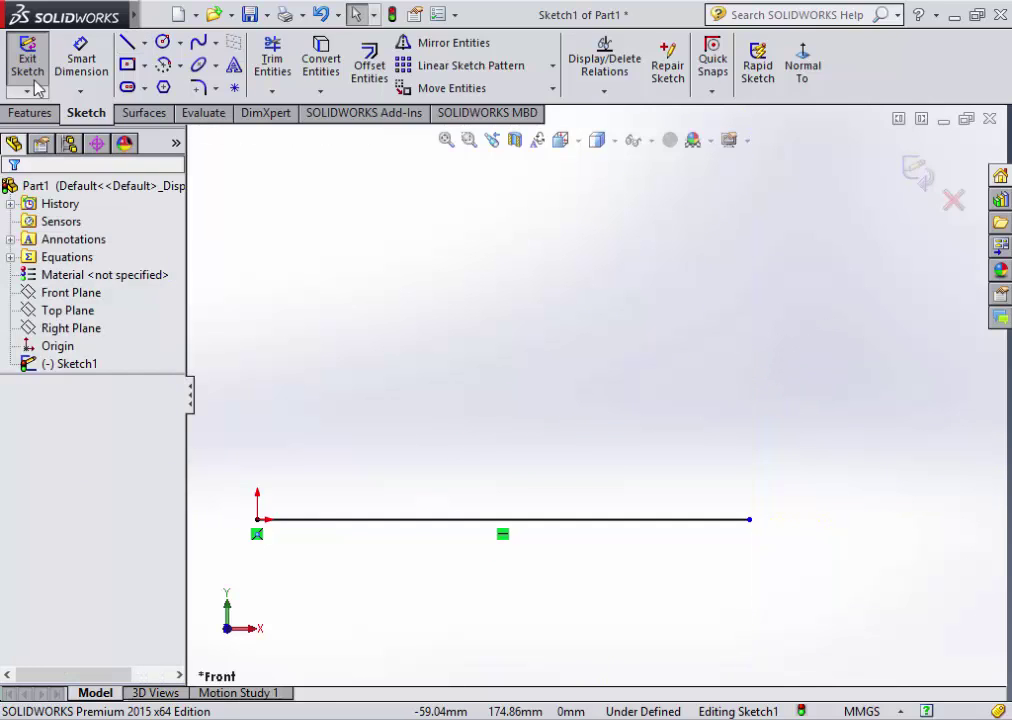
- Dimension the base line to 30 mm
left_click(80, 58)
left_click(463, 521)
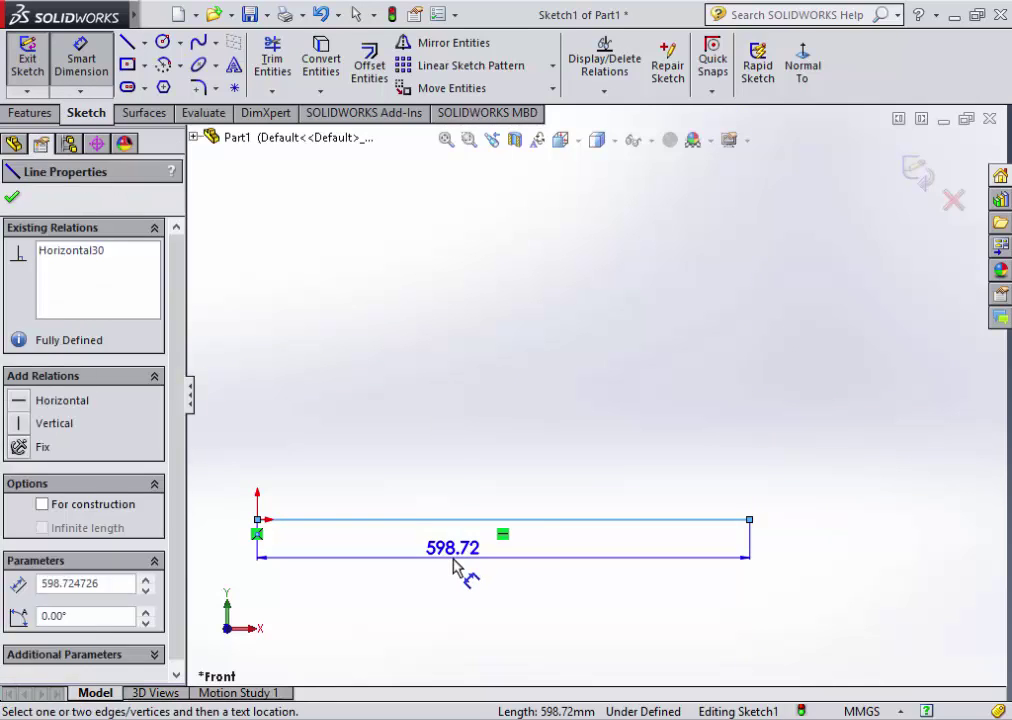
left_click(452, 568)
type("30")
key("Return")
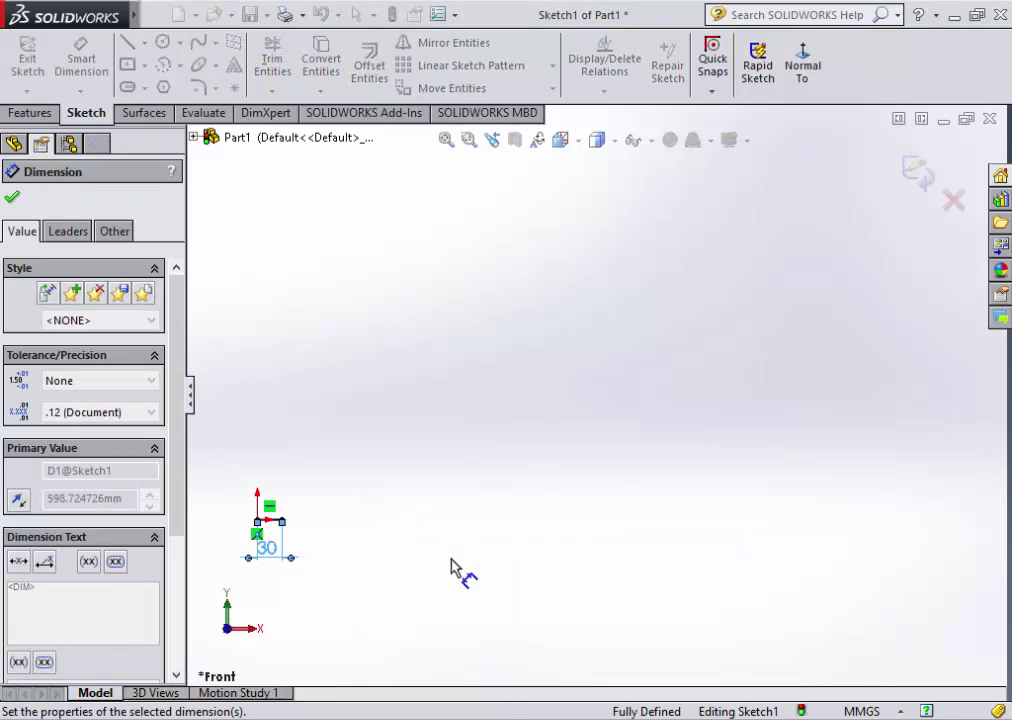
scroll(540, 460, "down", 2)
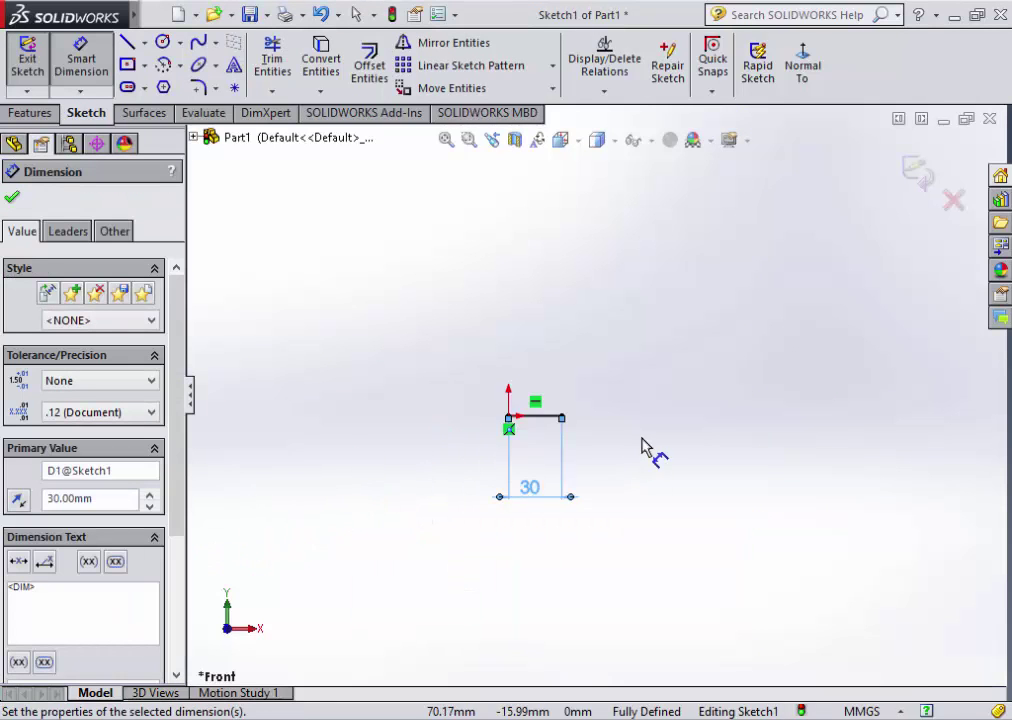
scroll(648, 452, "down", 4)
scroll(330, 360, "down", 4)
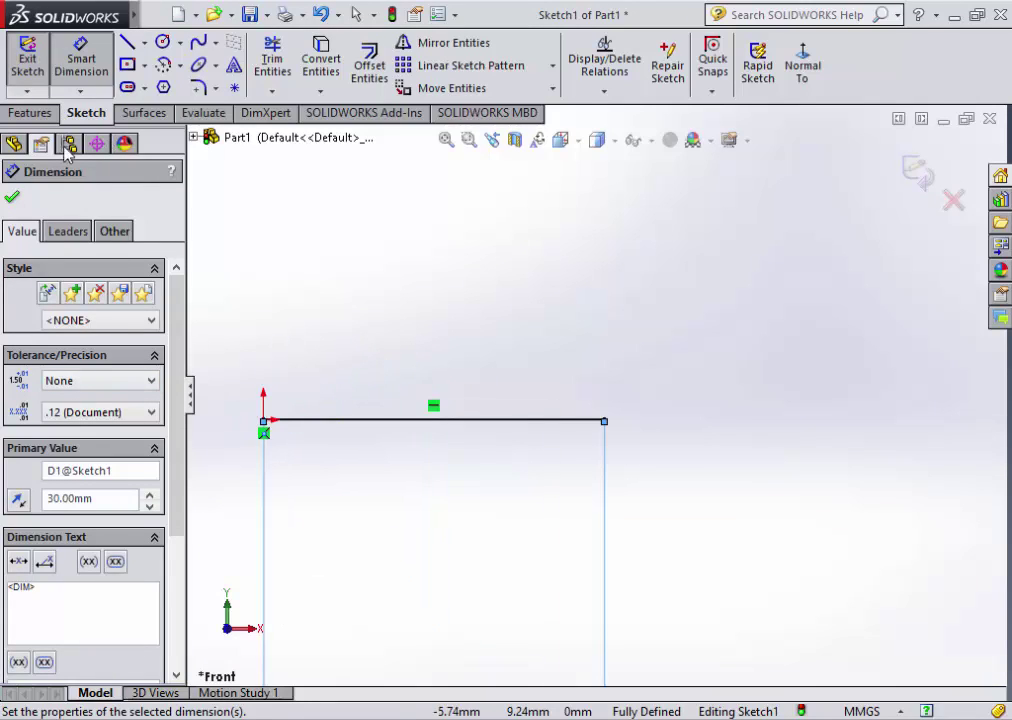
- Draw the right edge, the angled top-right edge and the horizontal top edge
left_click(12, 197)
left_click_drag(604, 419, 604, 265)
left_click(604, 265)
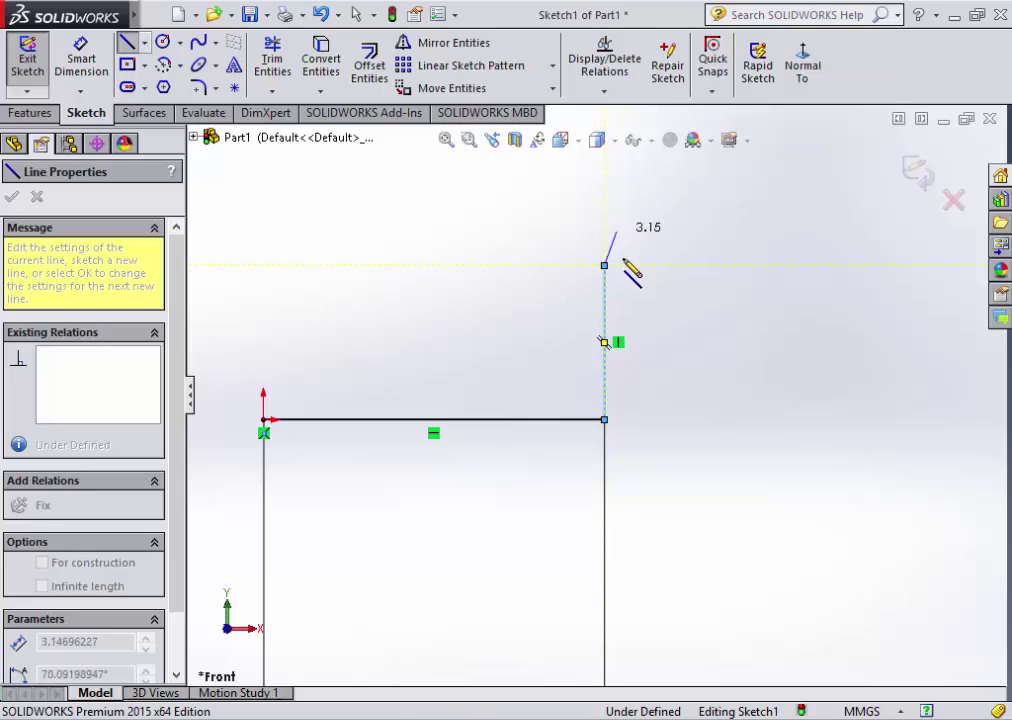
left_click(534, 230)
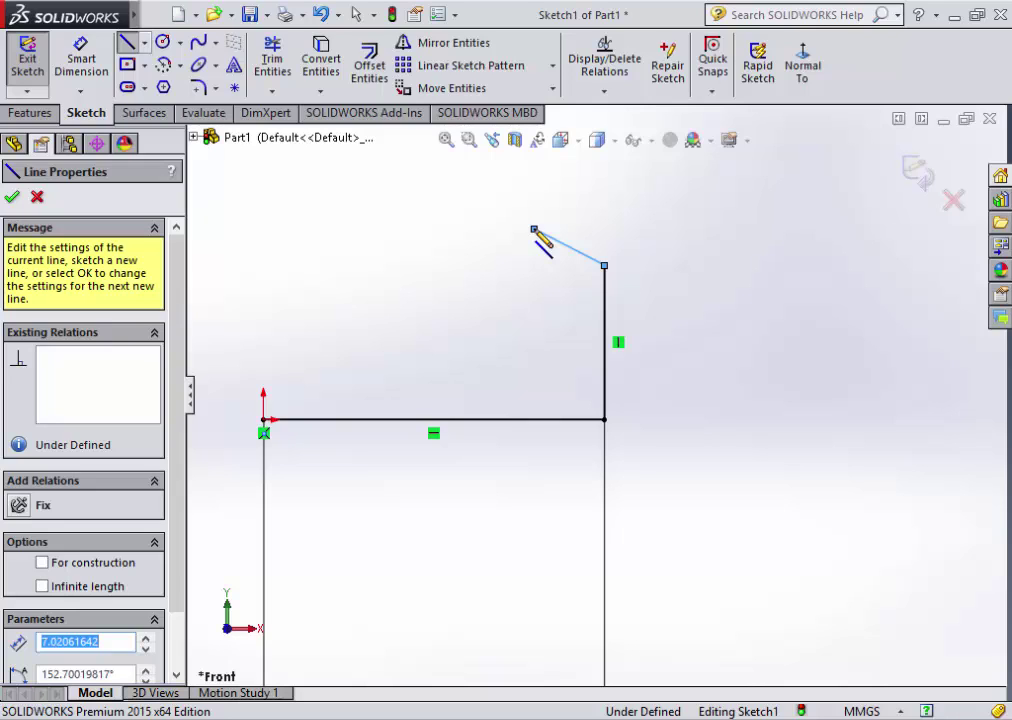
left_click(552, 89)
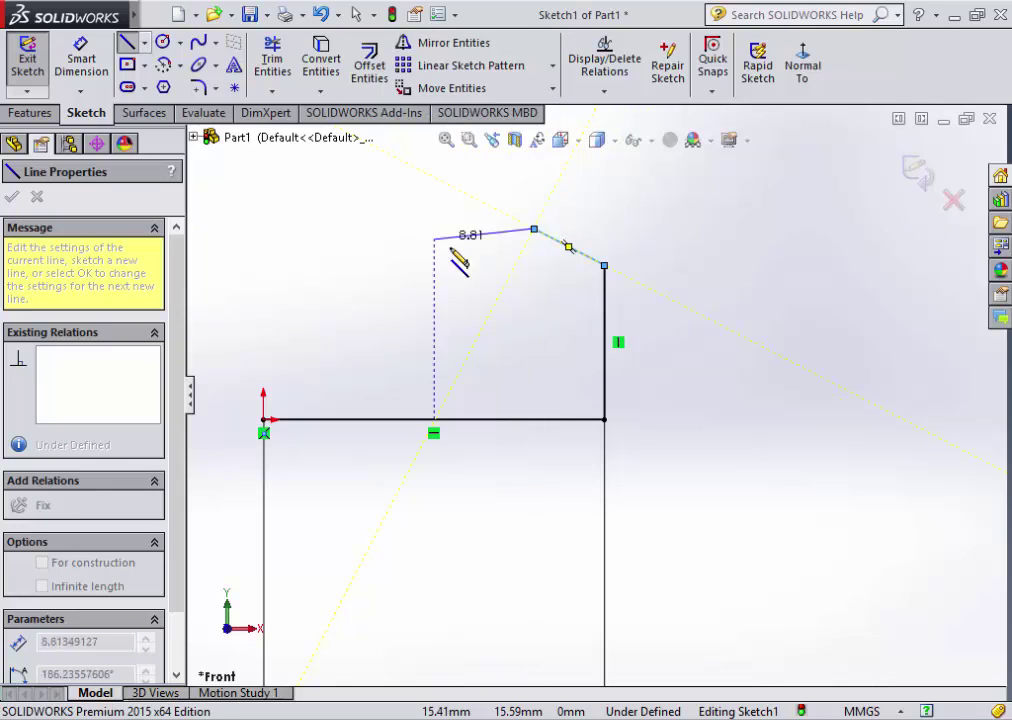
left_click(378, 229)
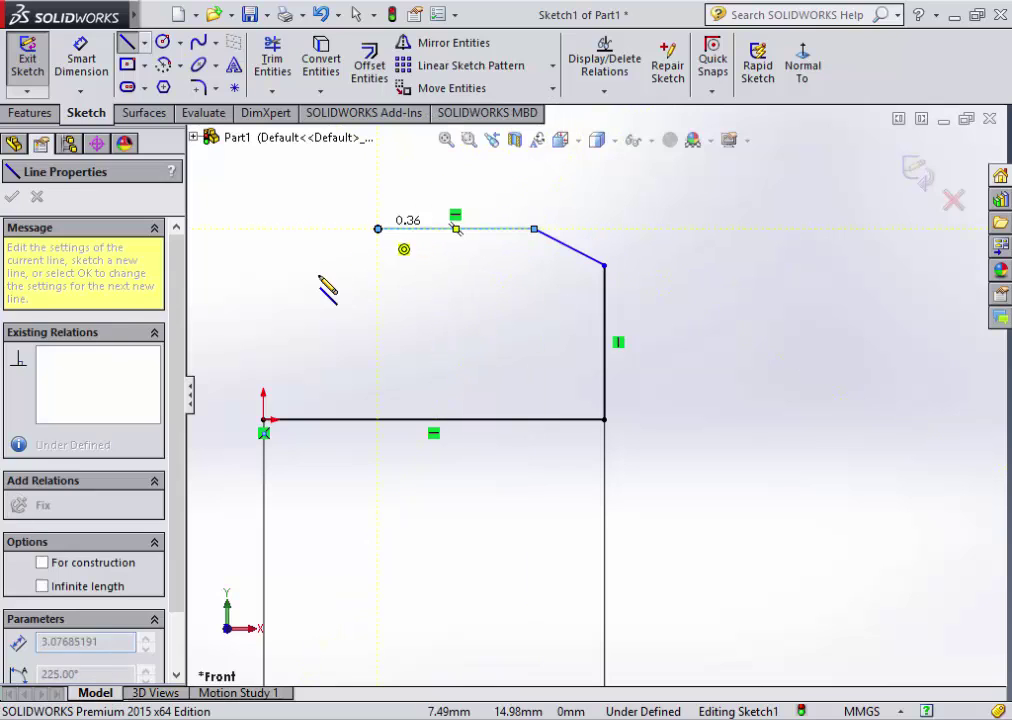
- Draw the angled top-left edge, left edge and rectangular notch, closing at the origin
left_click(265, 310)
left_click(264, 348)
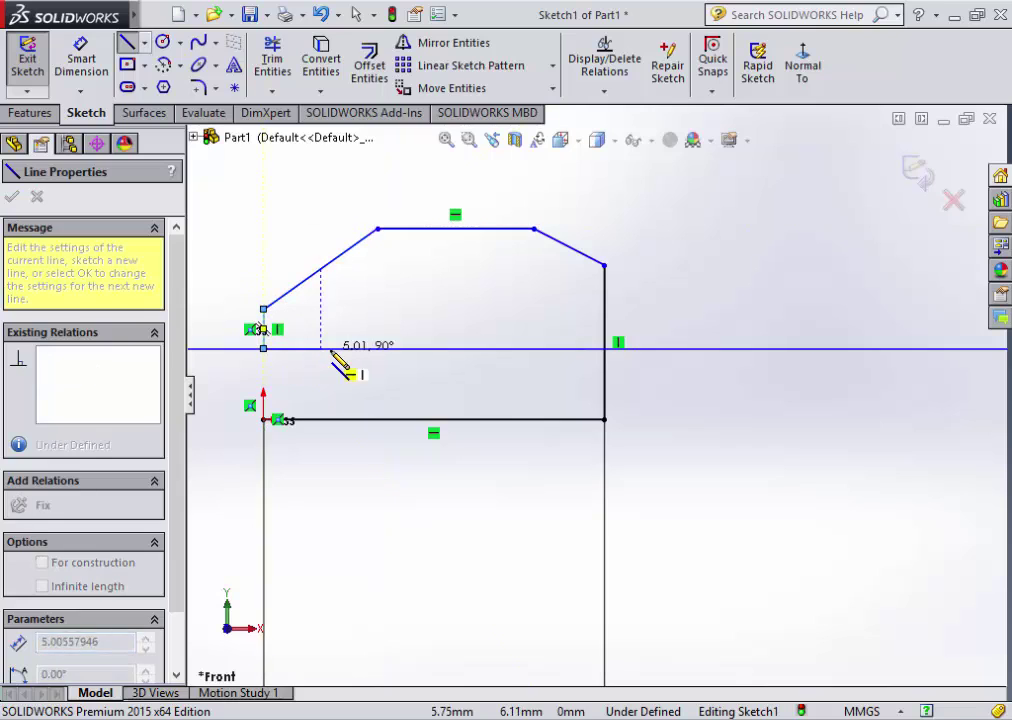
left_click(315, 348)
left_click(315, 380)
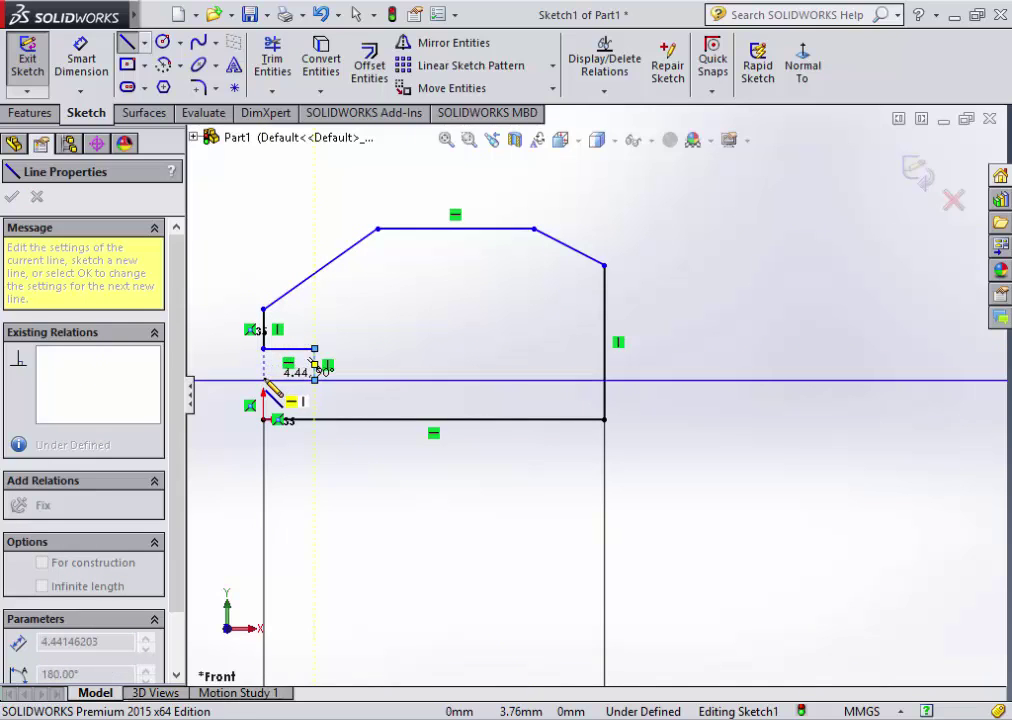
left_click(263, 380)
left_click(263, 419)
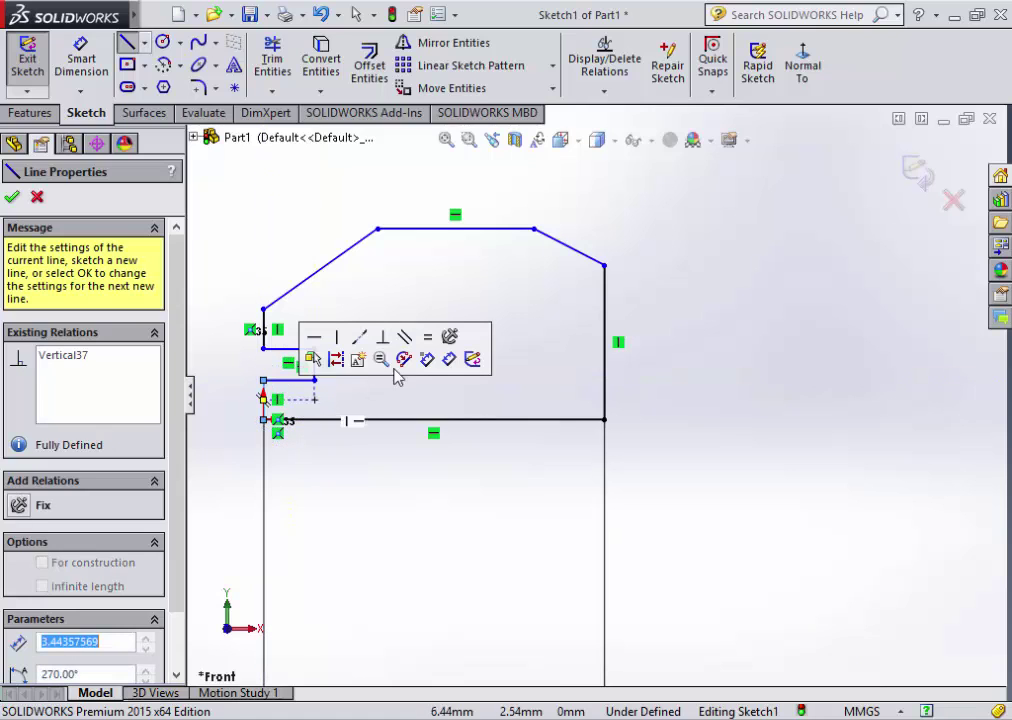
right_click(385, 402)
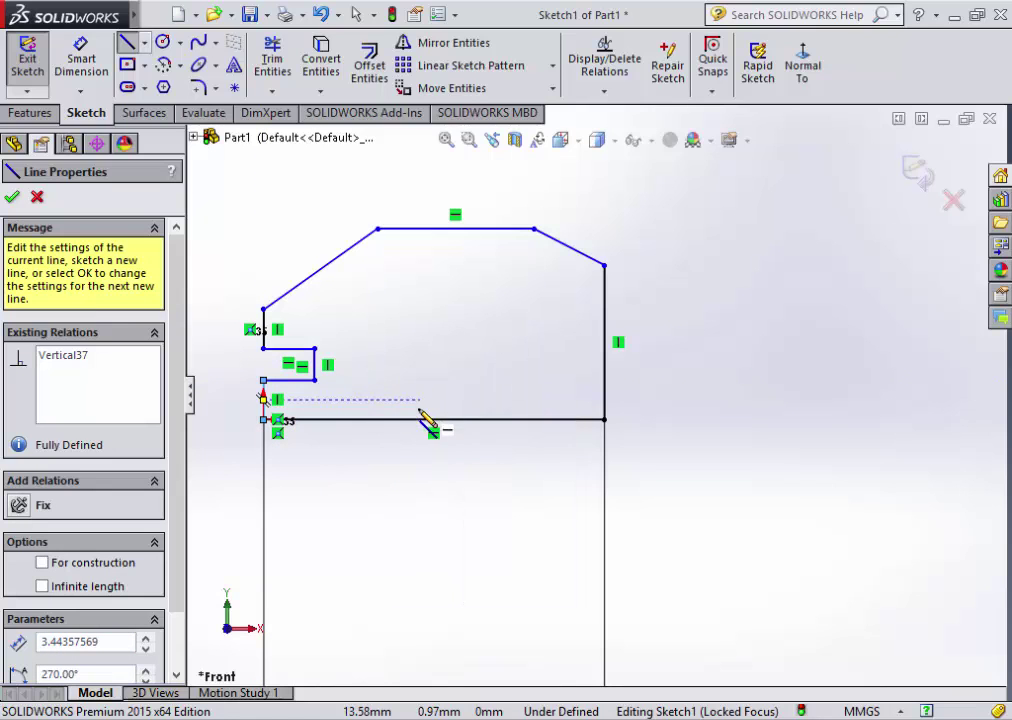
right_click(427, 420)
left_click(469, 422)
- Dimension the right vertical edge to 15 mm
scroll(228, 442, "down", 4)
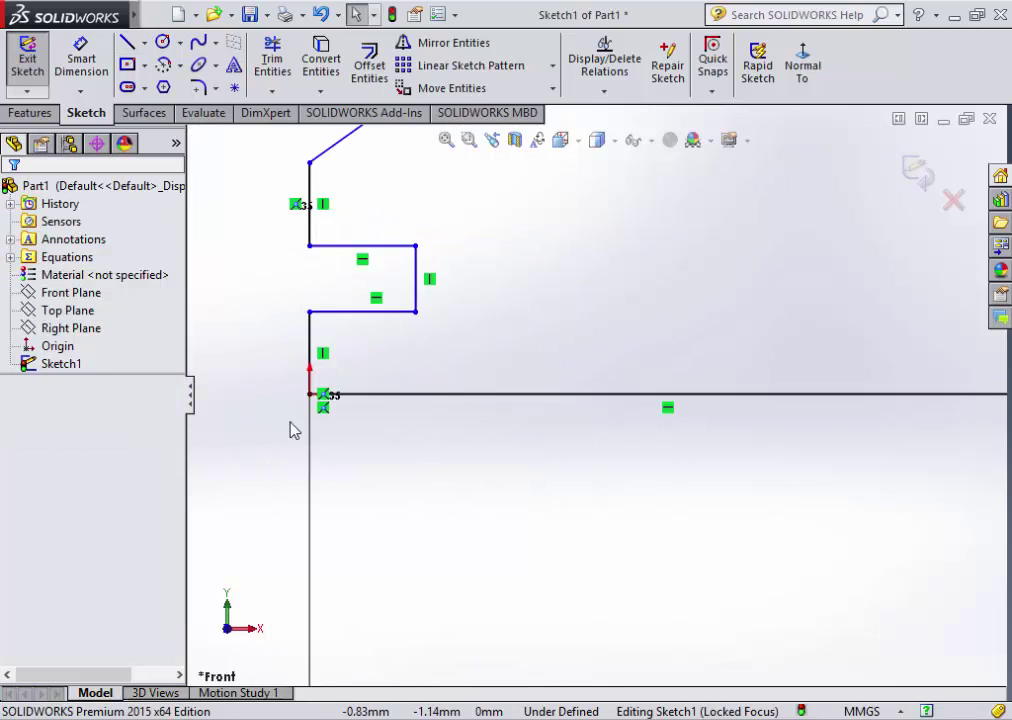
scroll(425, 378, "up", 3)
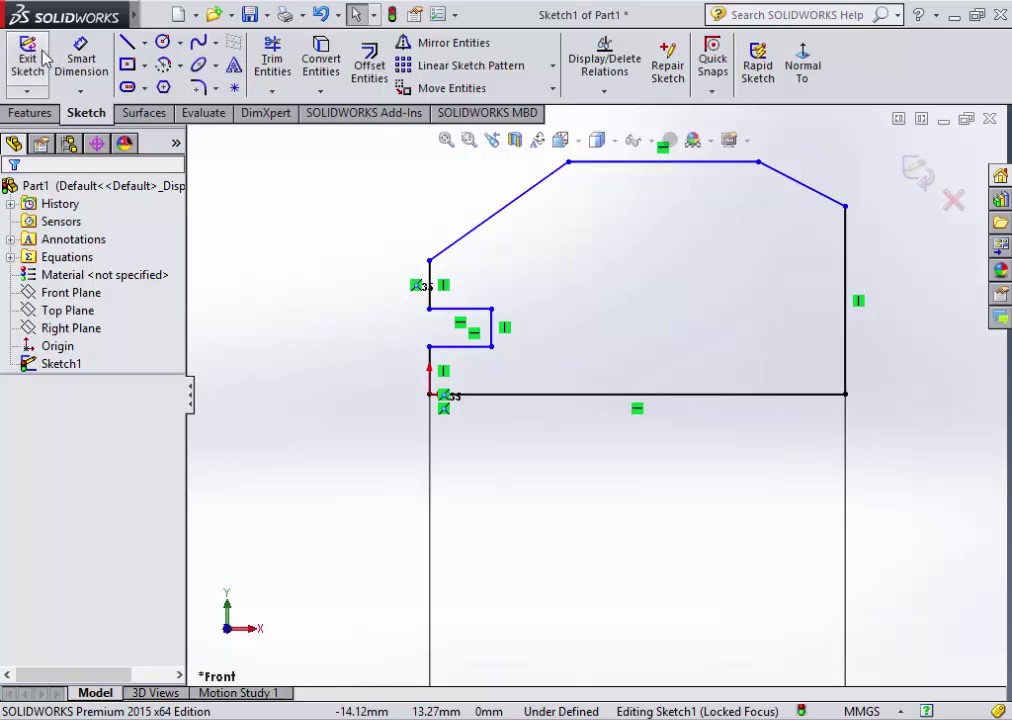
left_click(81, 58)
left_click(846, 234)
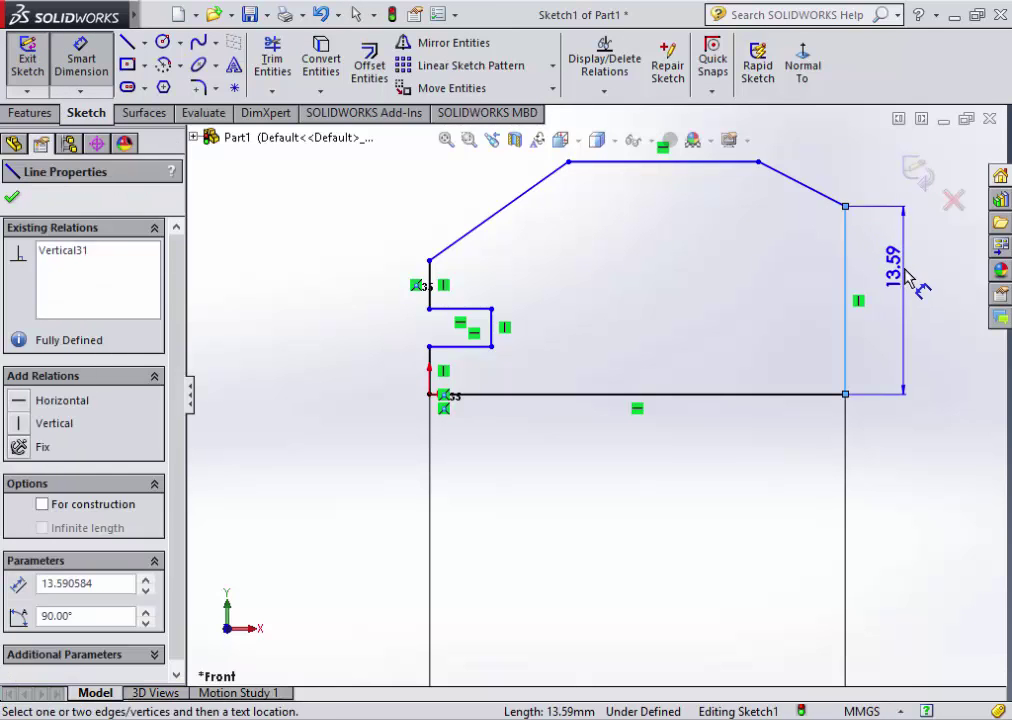
left_click(914, 272)
type("15")
key("Return")
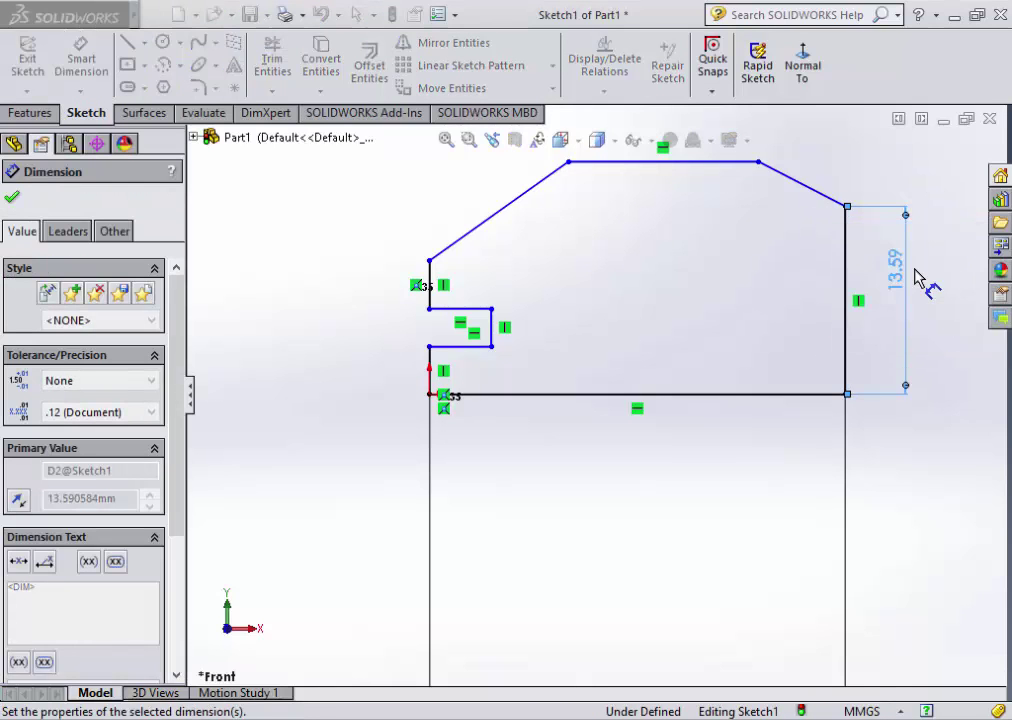
- Set the overall height from top corner to bottom edge to 20 mm
left_click(758, 162)
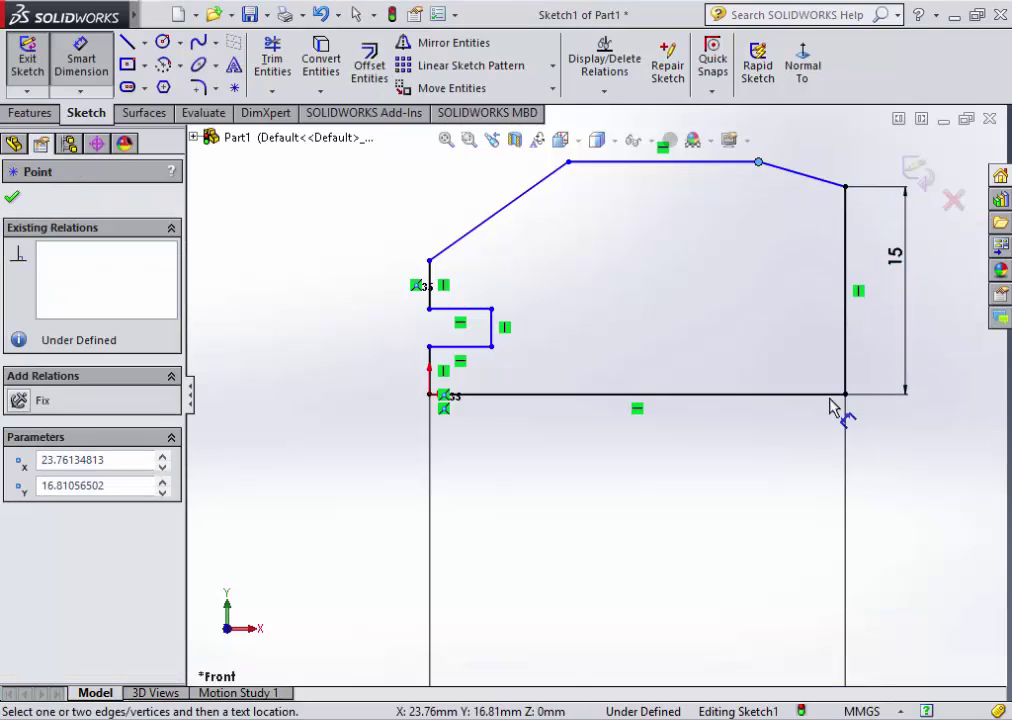
left_click(822, 394)
left_click(955, 350)
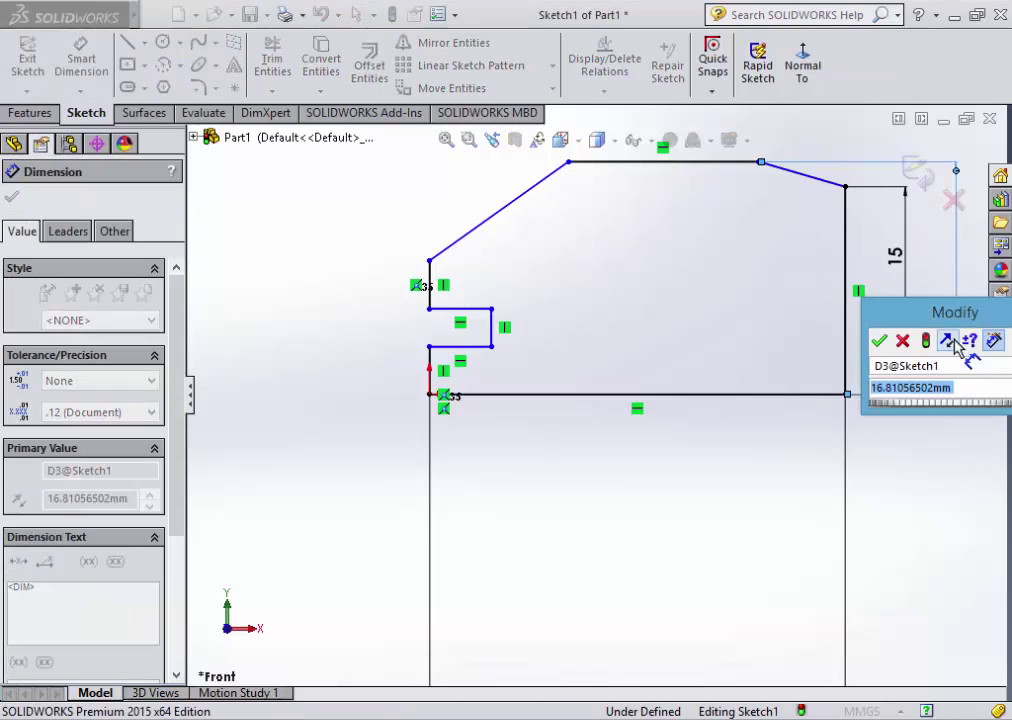
type("20")
key("Return")
key("z")
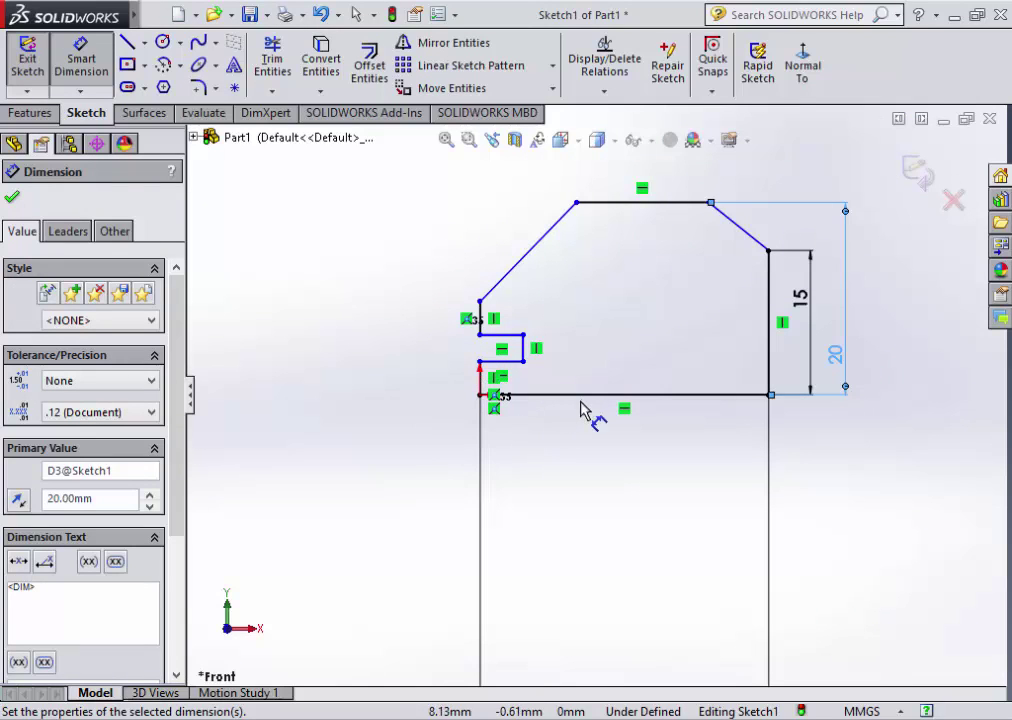
key("alt+Tab")
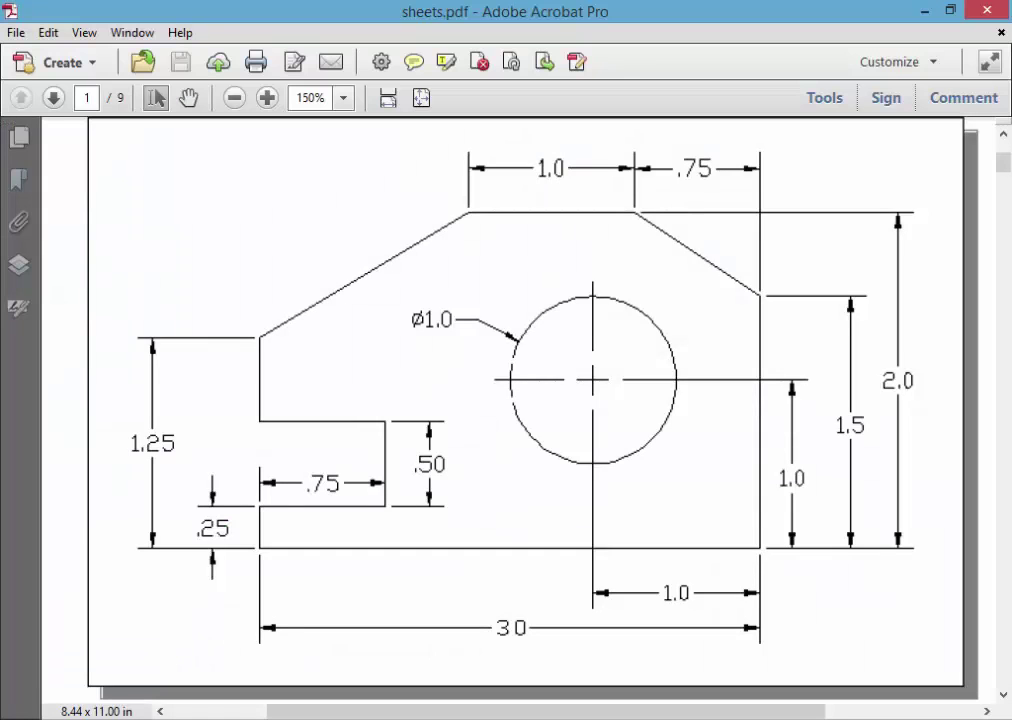
- Give the sloped top-right edge a 7.5 mm horizontal dimension, then view sheets.pdf
key("alt+Tab")
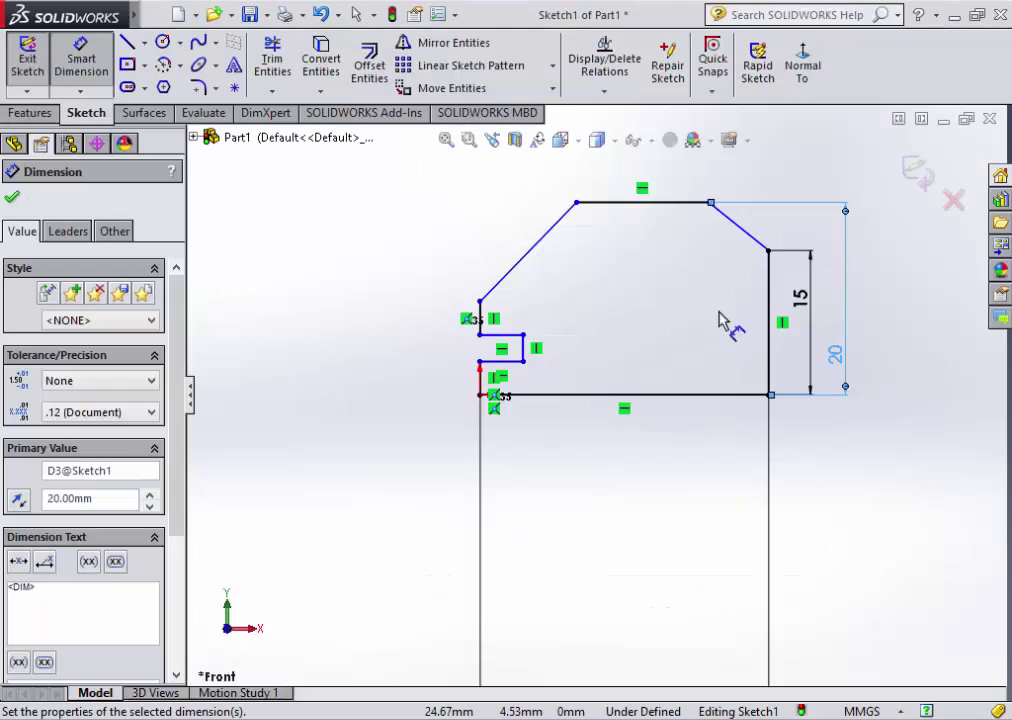
left_click(757, 242)
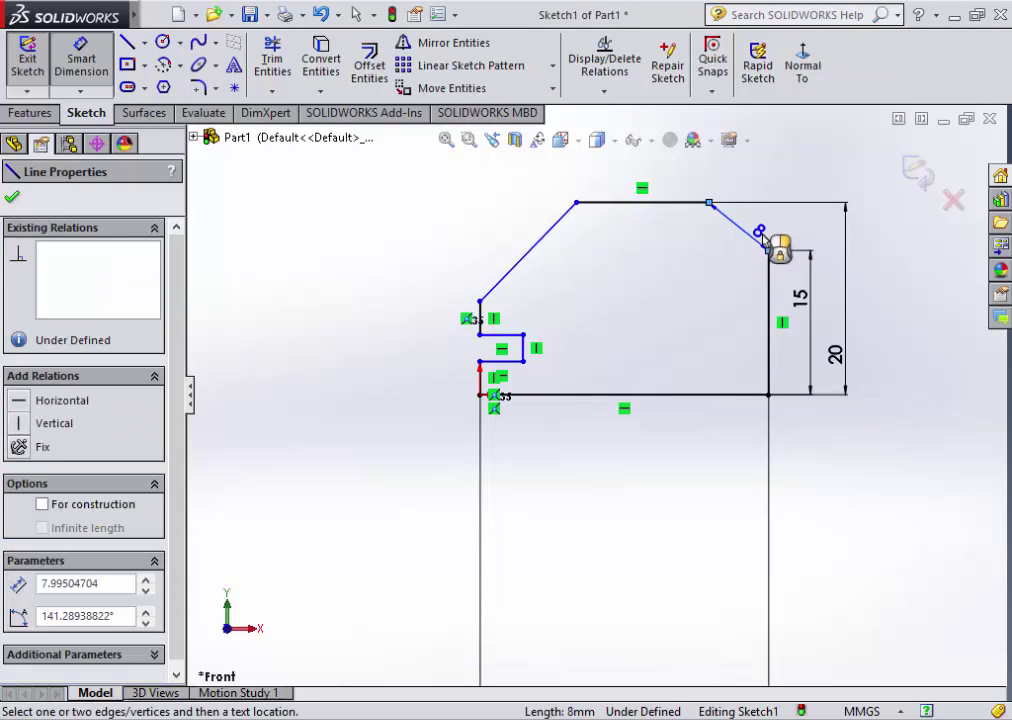
left_click(760, 238)
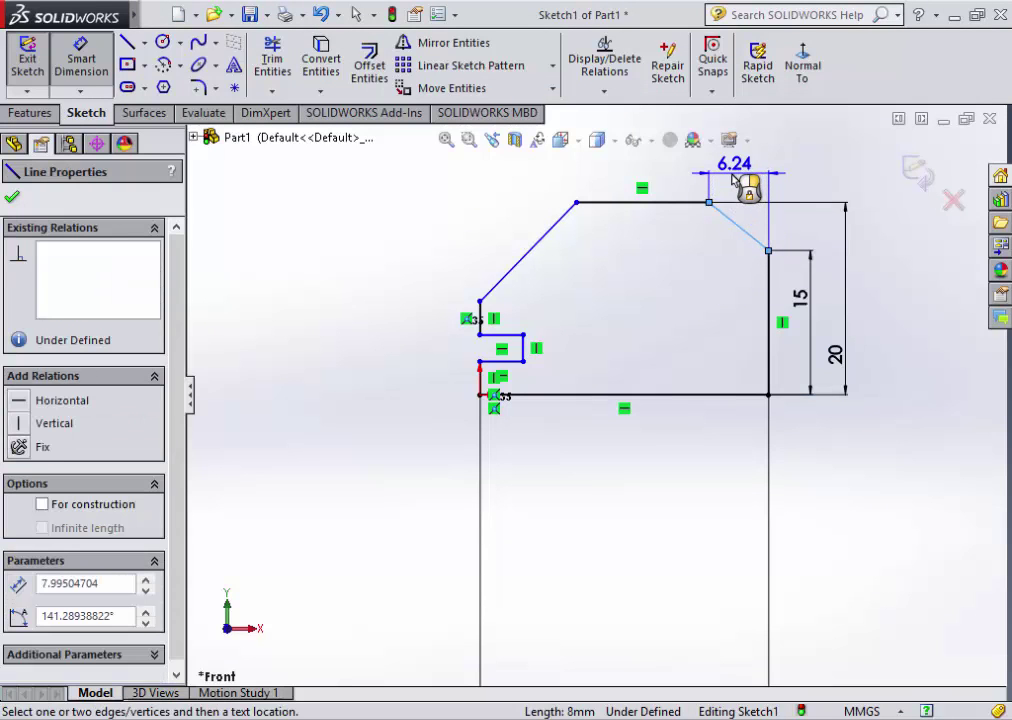
left_click(731, 185)
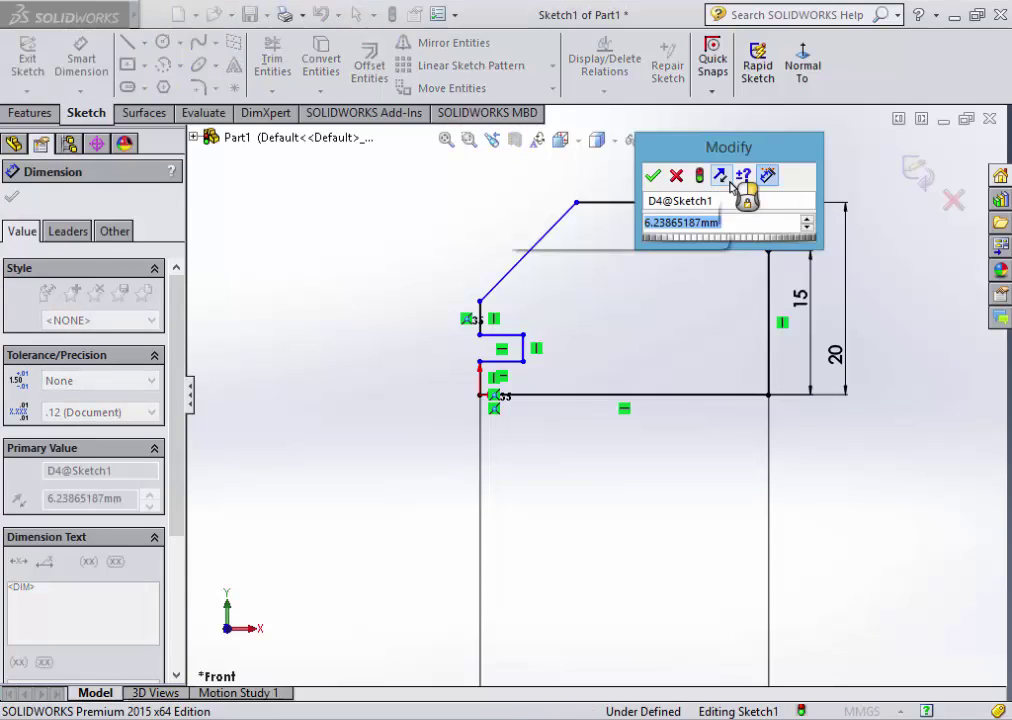
type("7")
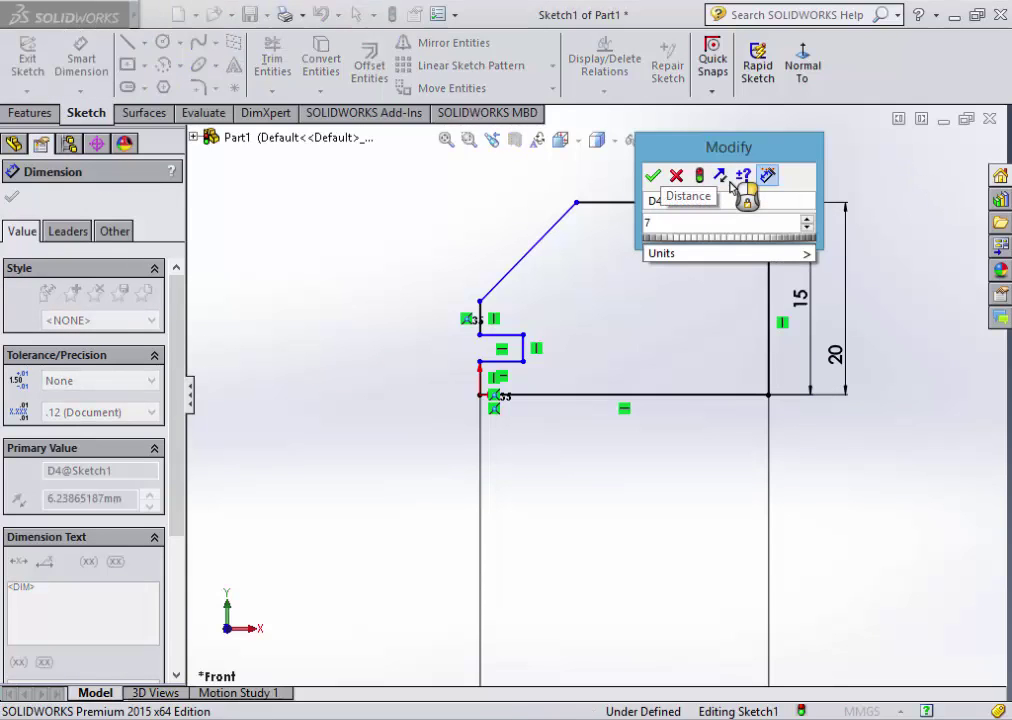
type(".5")
key("Return")
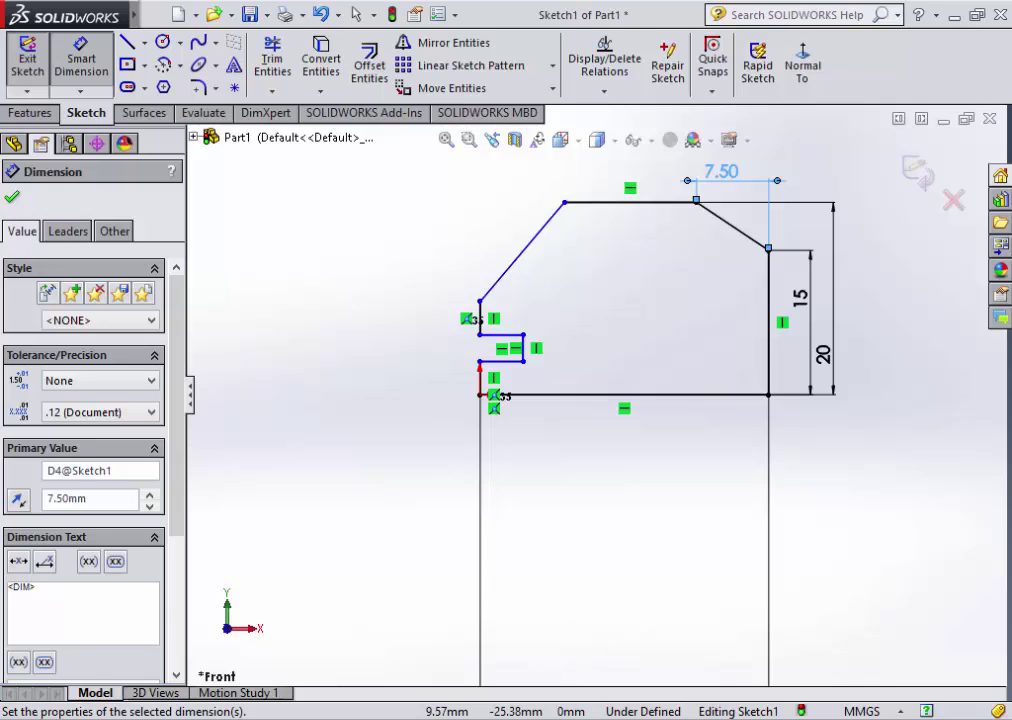
left_click(690, 615)
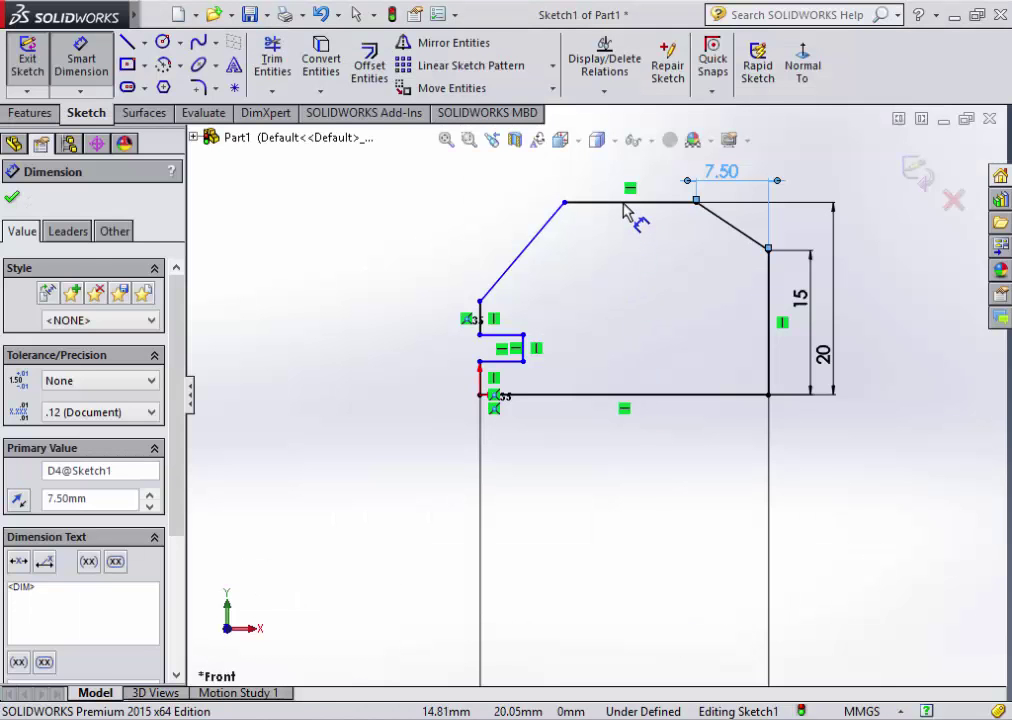
- Dimension the top edge to 10 and discard an over-defining height dimension
left_click(628, 203)
left_click(625, 170)
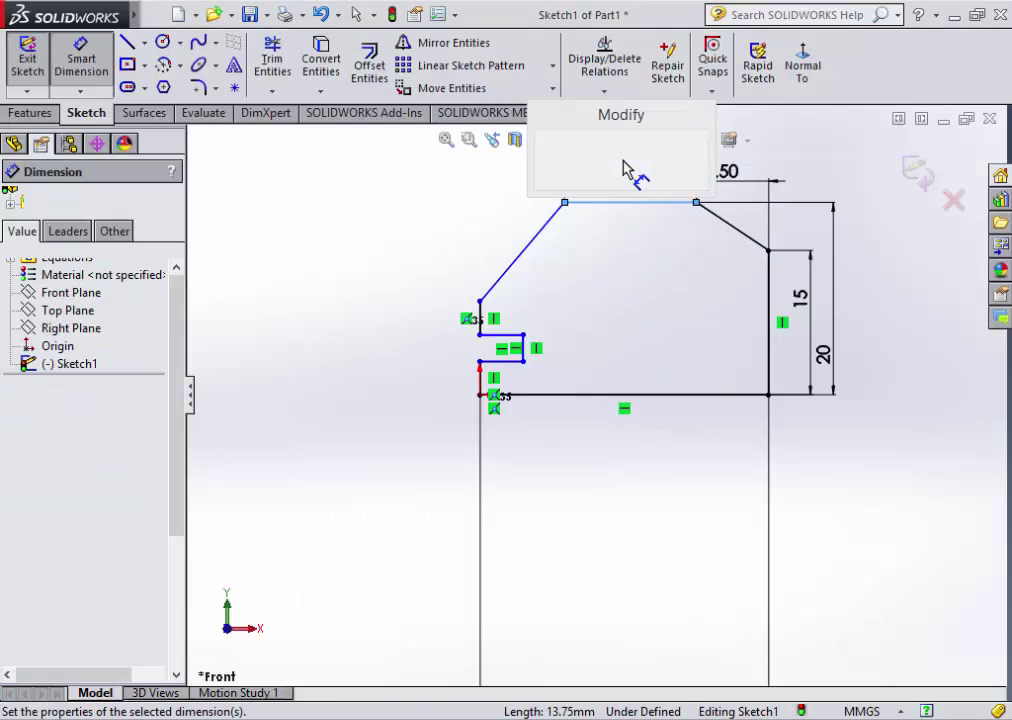
type("10")
key("Return")
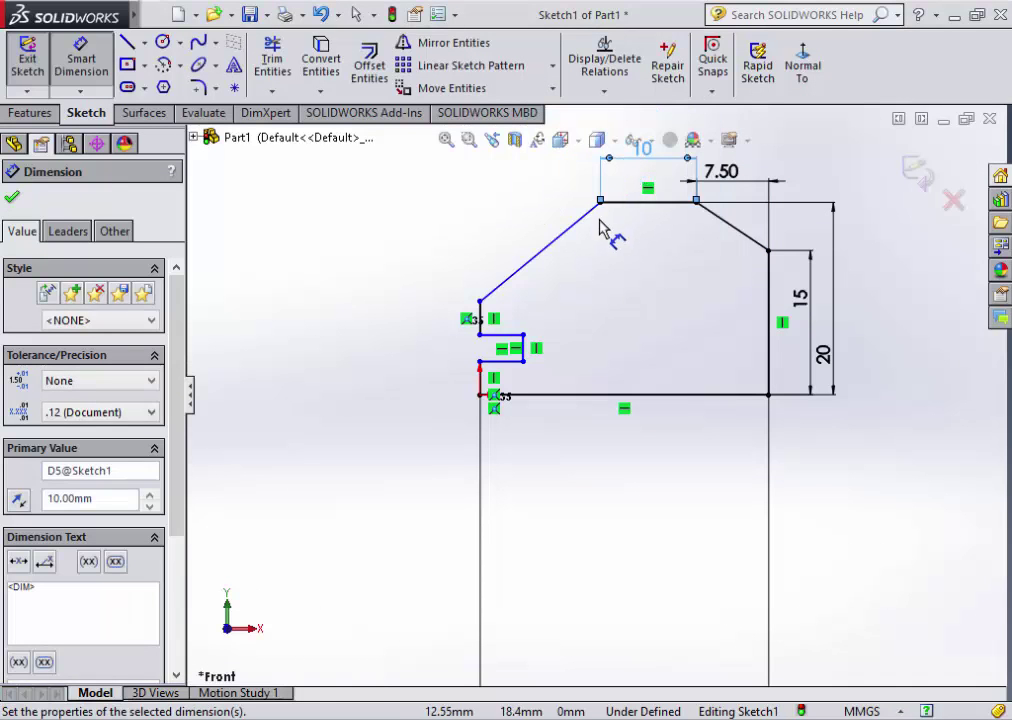
left_click(600, 201)
left_click(486, 396)
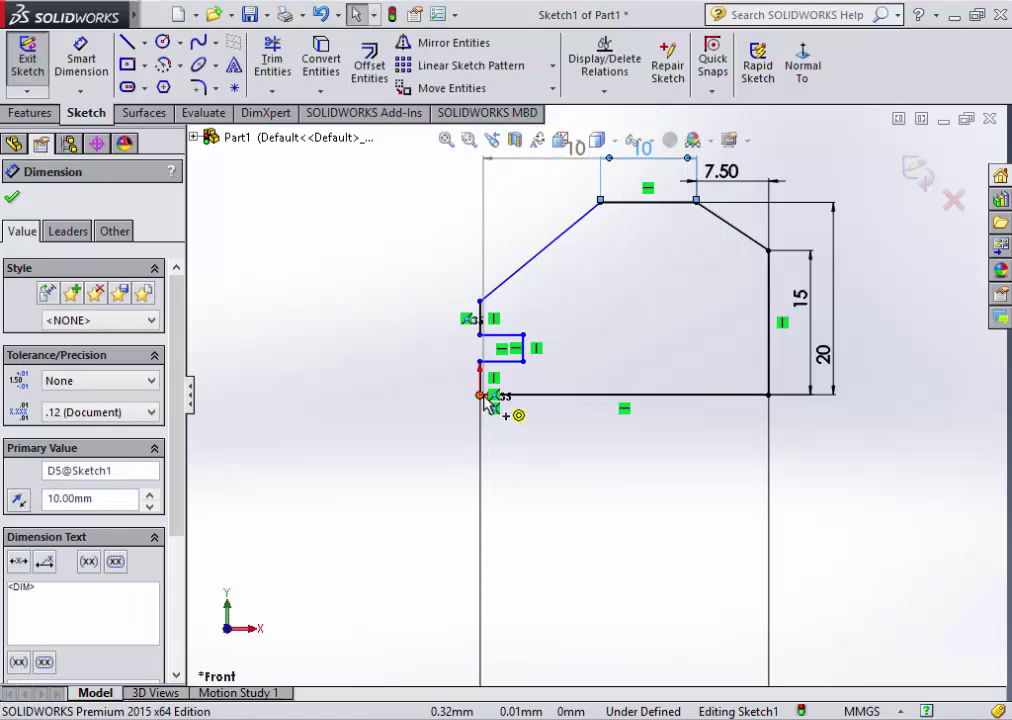
left_click(339, 343)
key("Escape")
key("Escape")
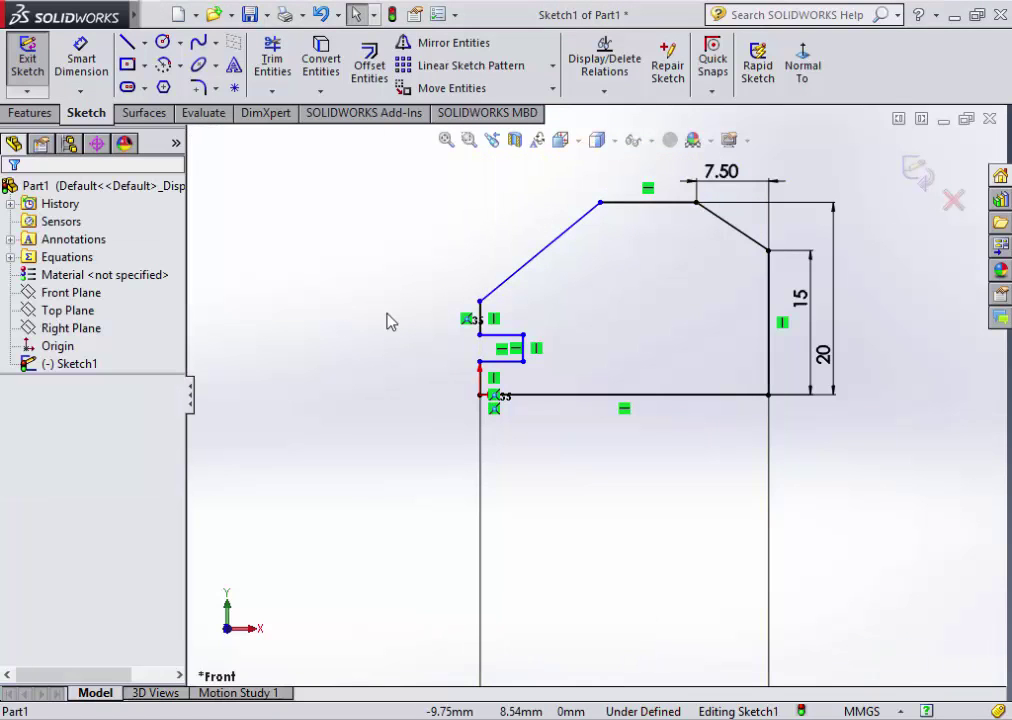
- Set the bracket's left edge height to 12.5 mm, checking the reference drawing
left_click(73, 85)
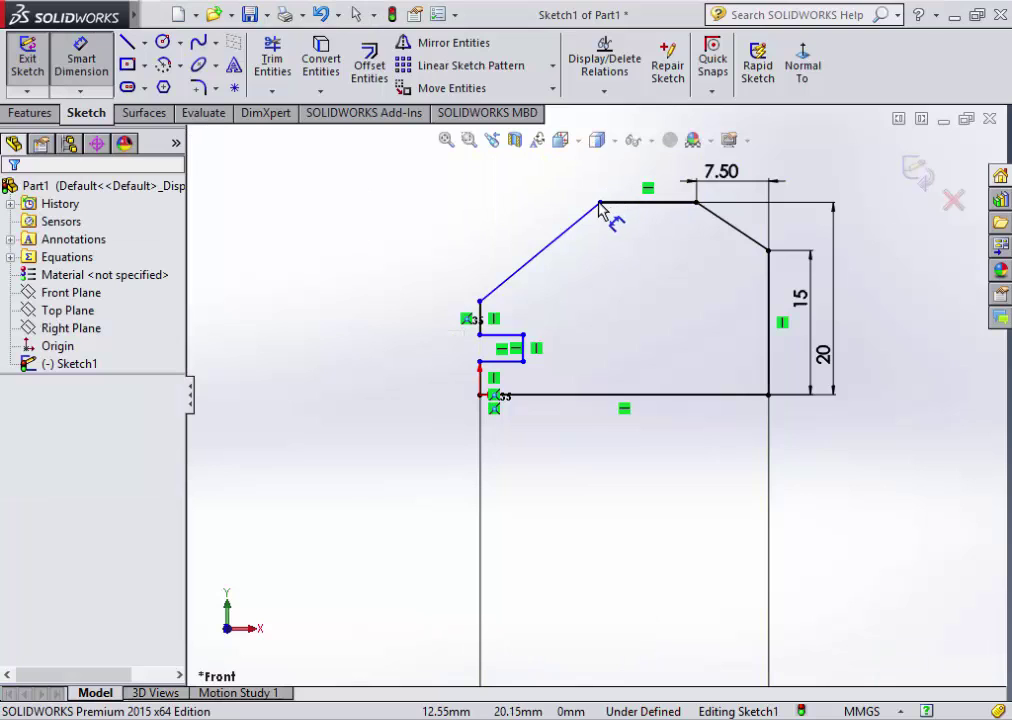
left_click(628, 202)
left_click(585, 396)
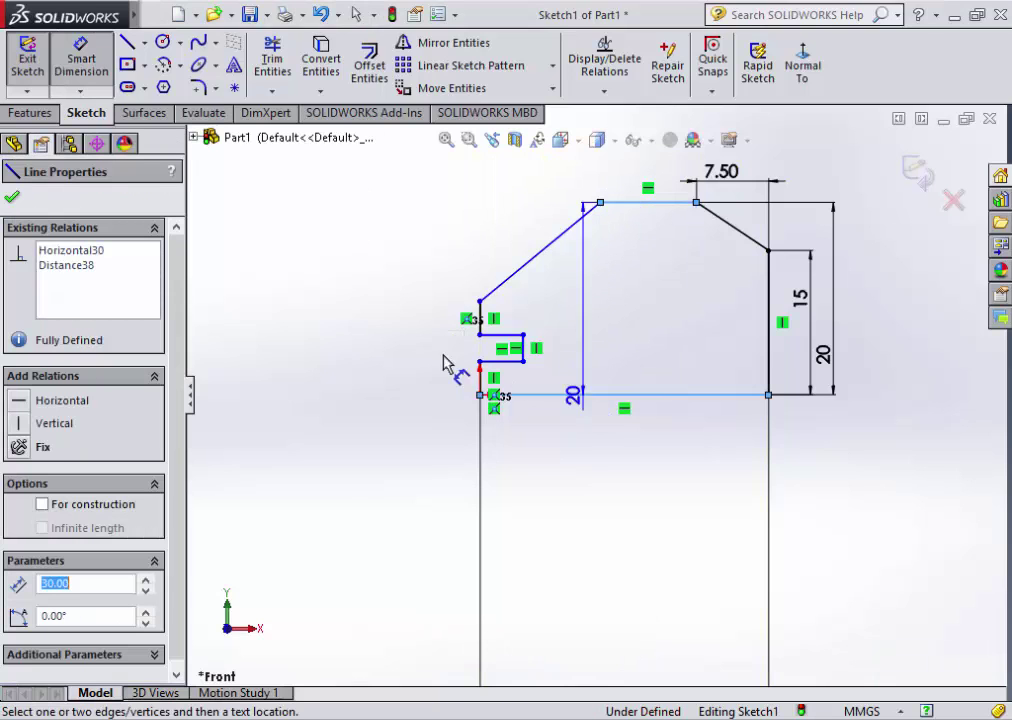
left_click(368, 340)
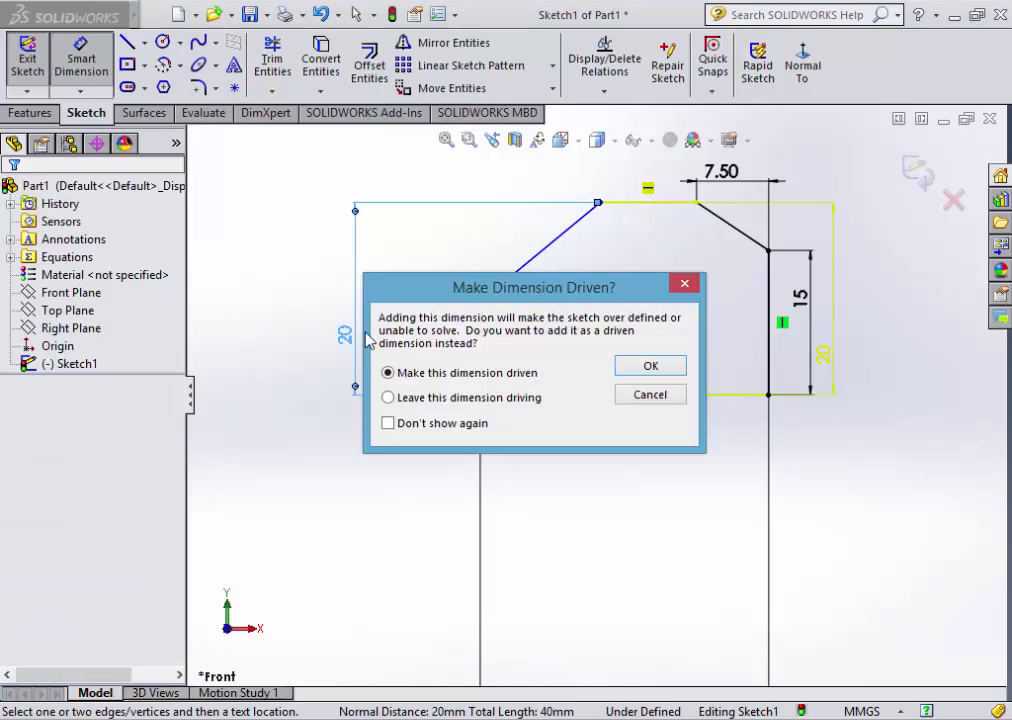
left_click(648, 395)
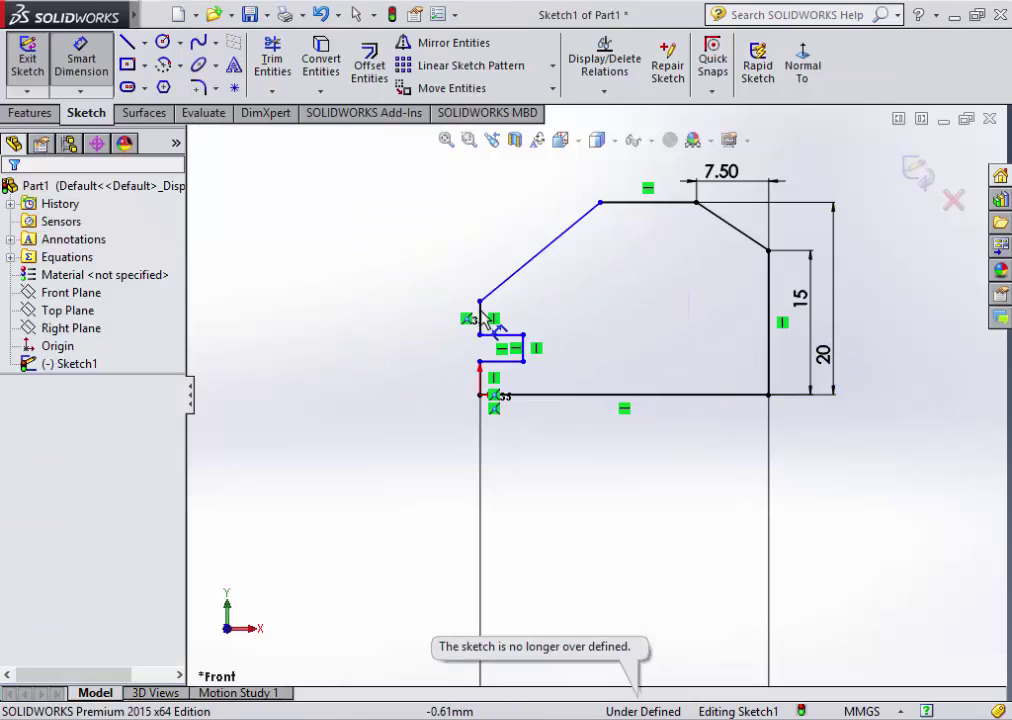
left_click(480, 395)
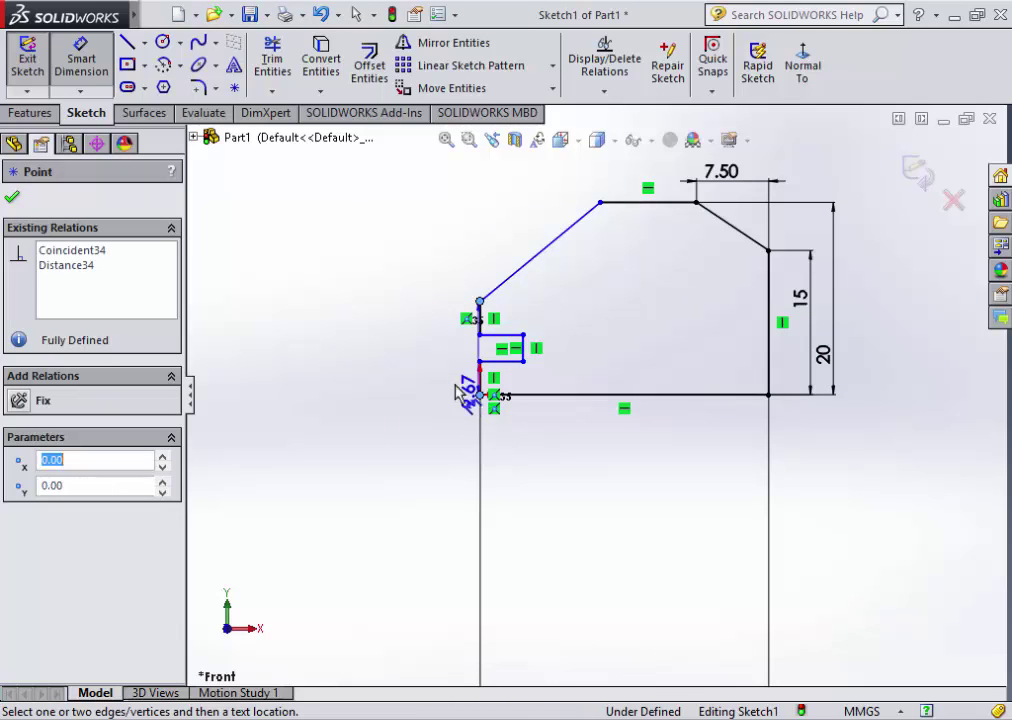
left_click(365, 385)
type("1")
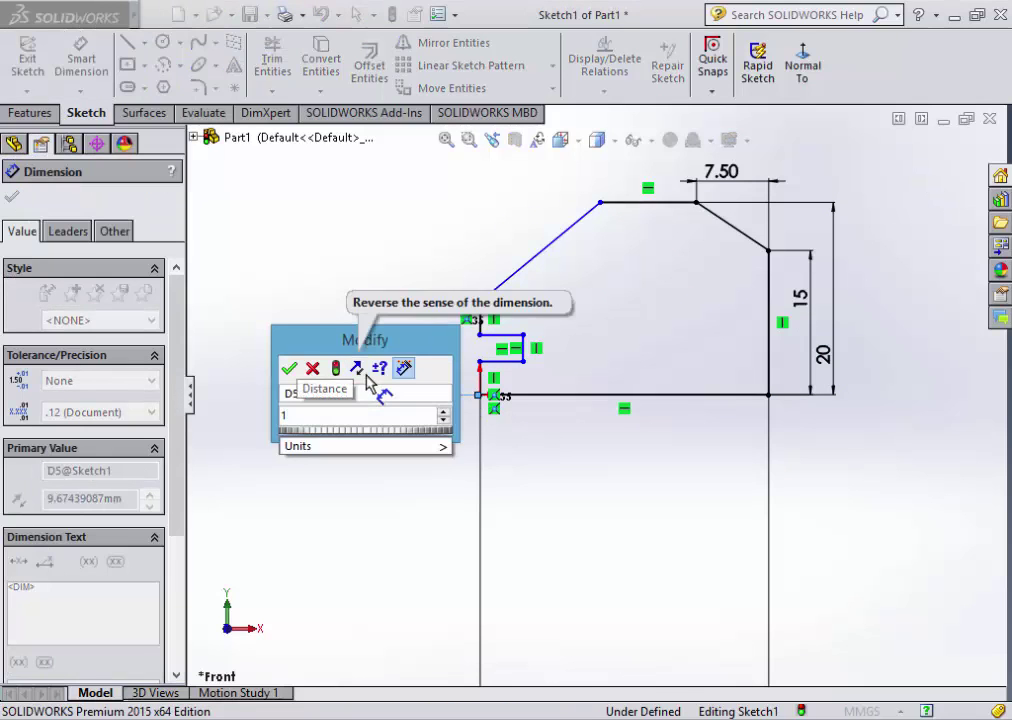
type("2.5")
key("Return")
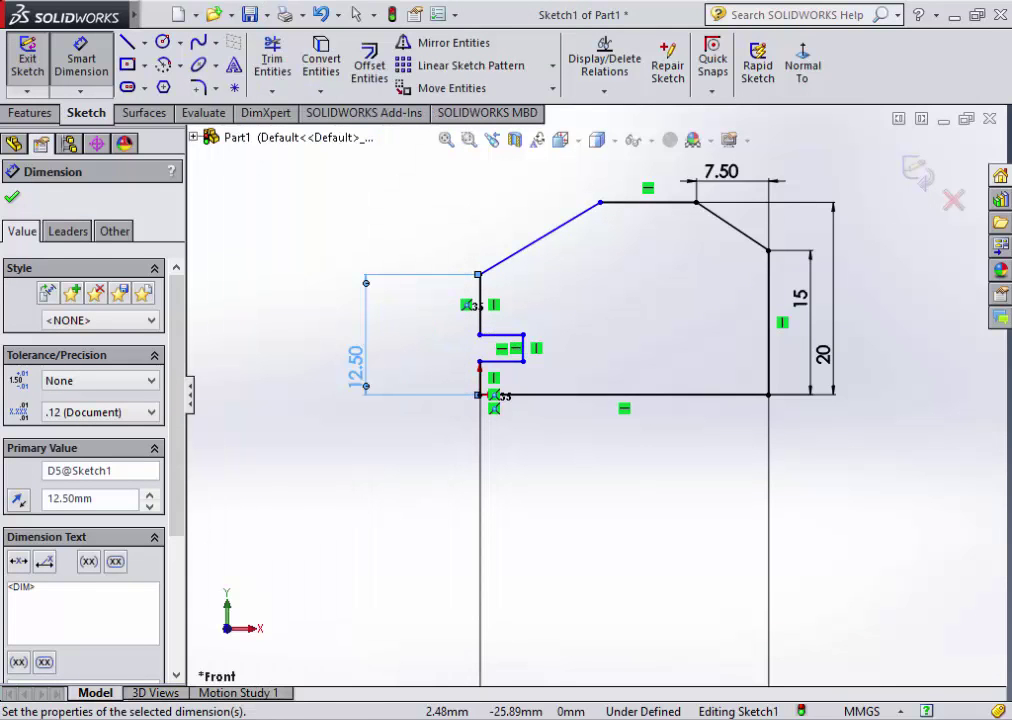
key("alt+Tab")
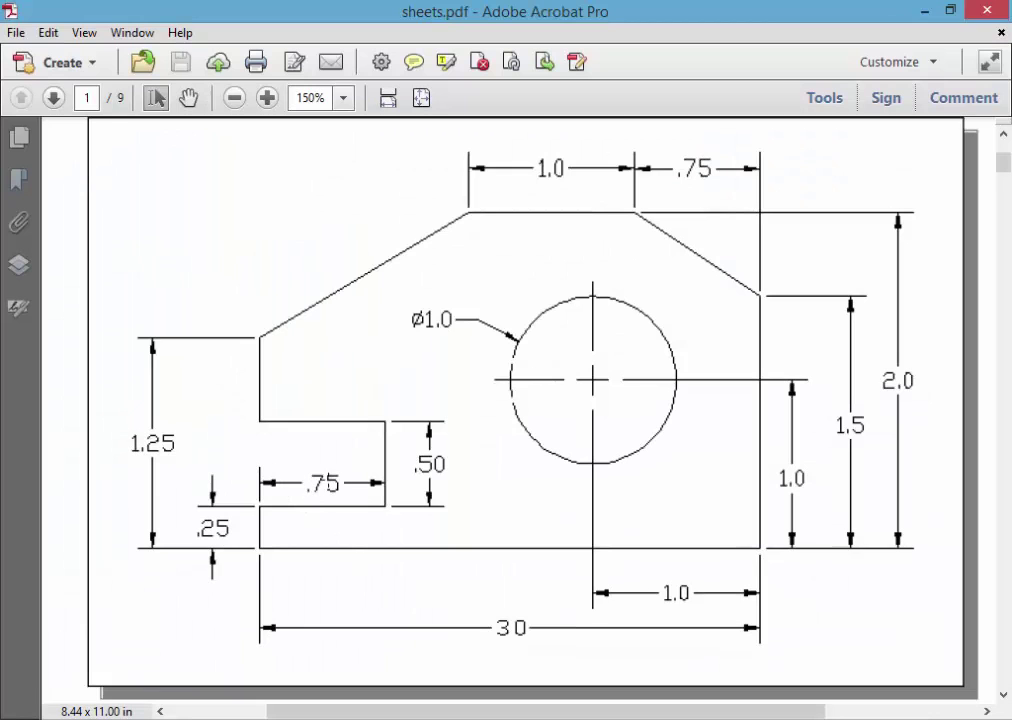
key("alt+Tab")
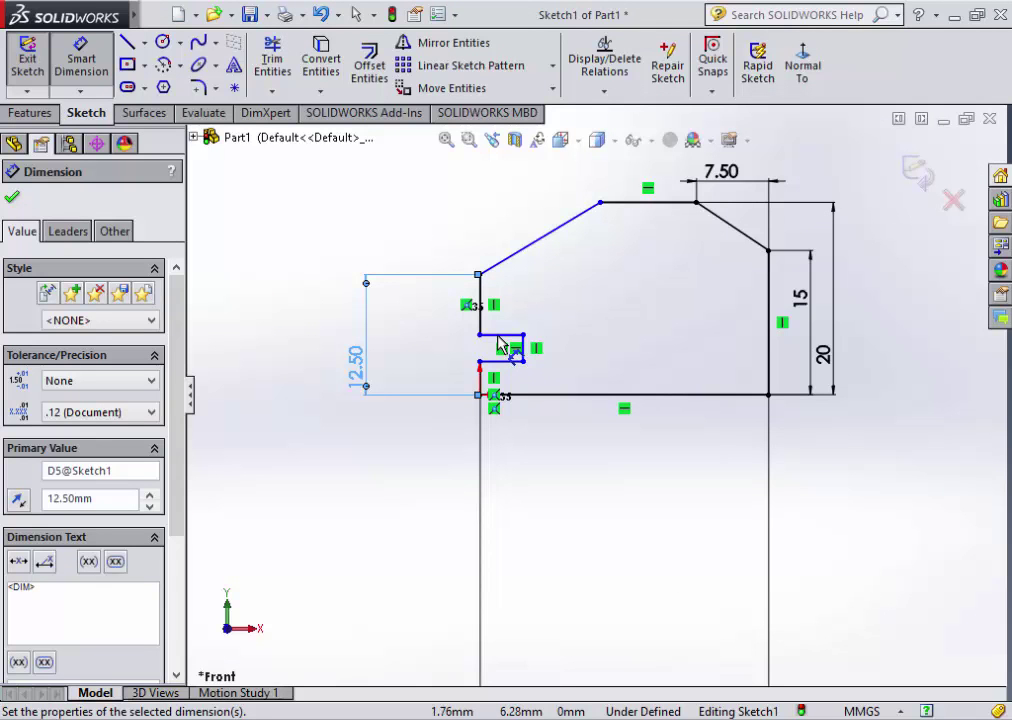
- Dimension the notch's top edge to 7.5 and its height to 5
left_click(499, 337)
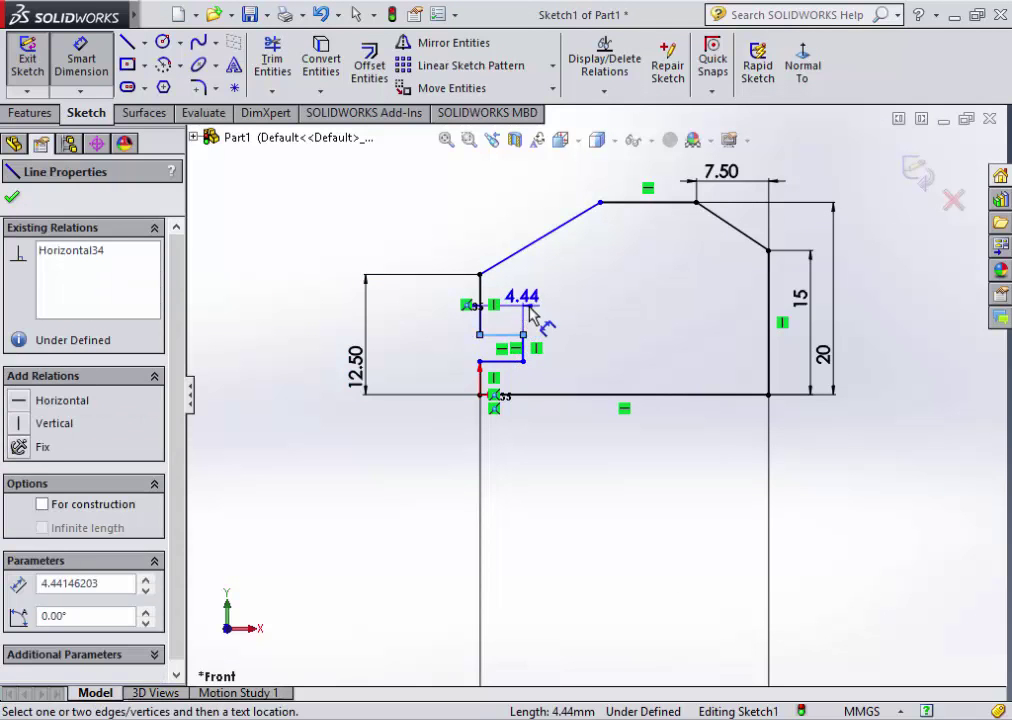
left_click(560, 315)
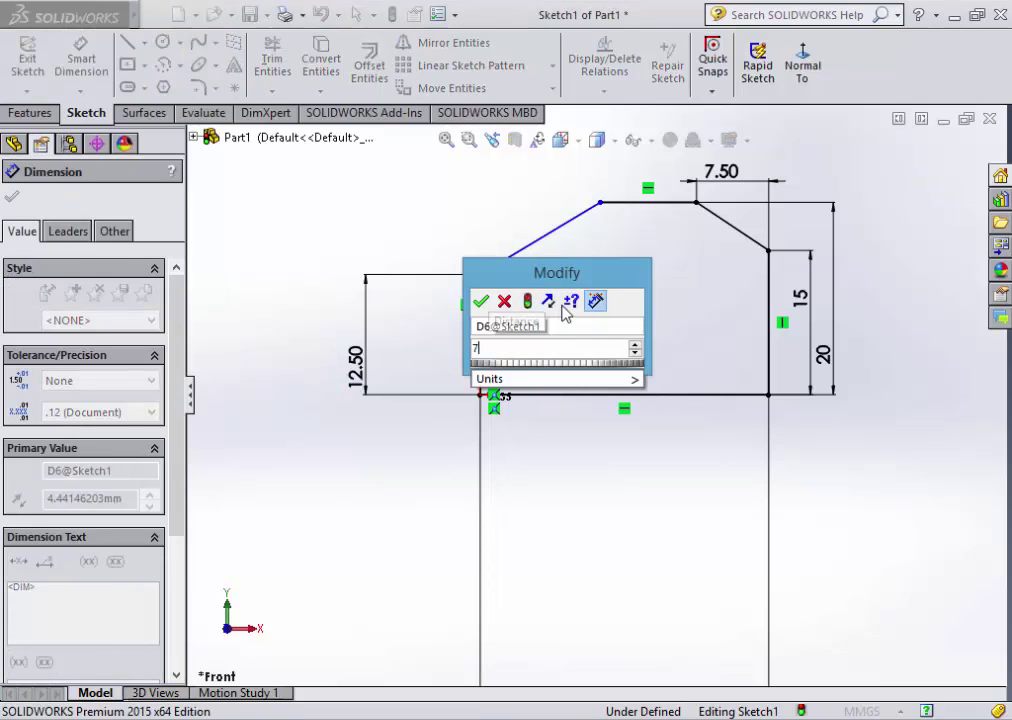
type("7.5")
key("Return")
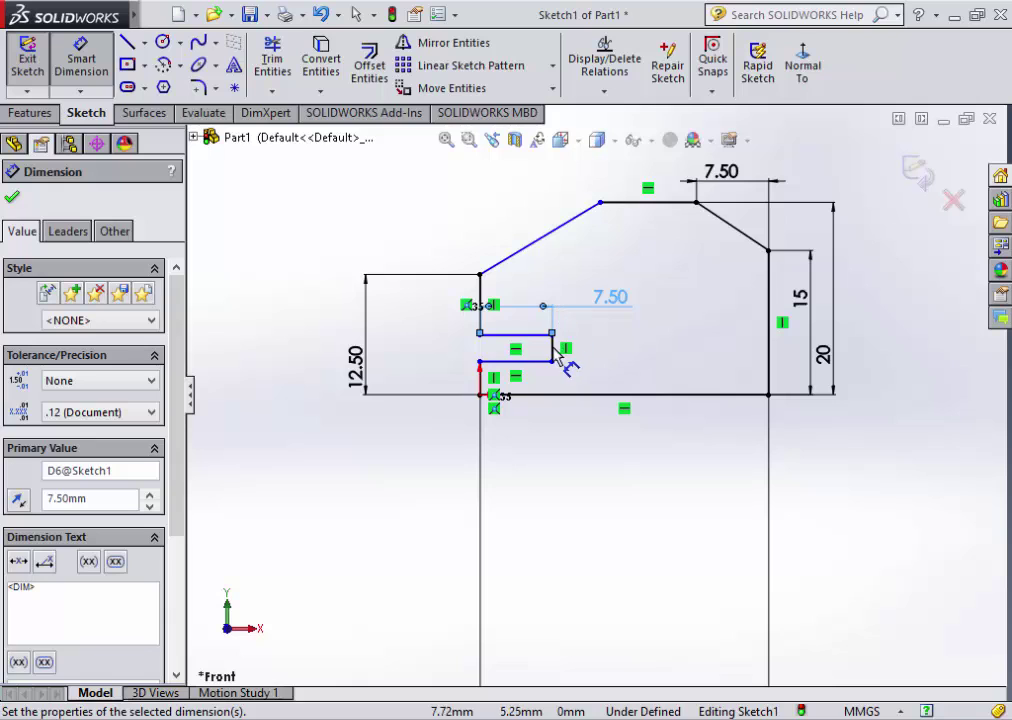
left_click(553, 347)
left_click(648, 350)
type("5")
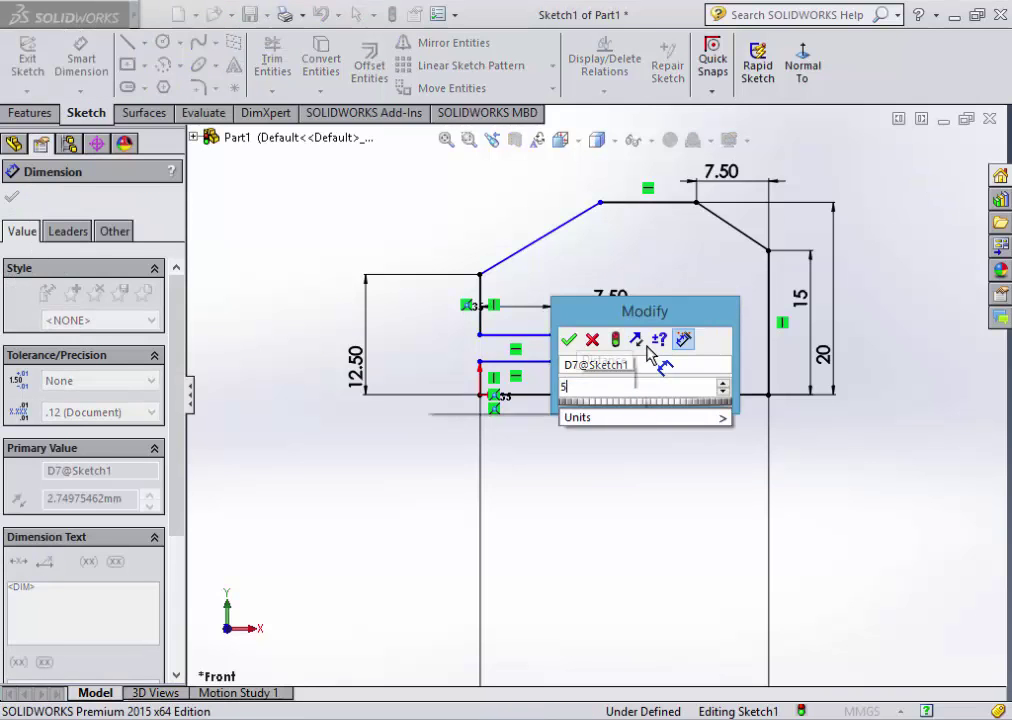
key("Return")
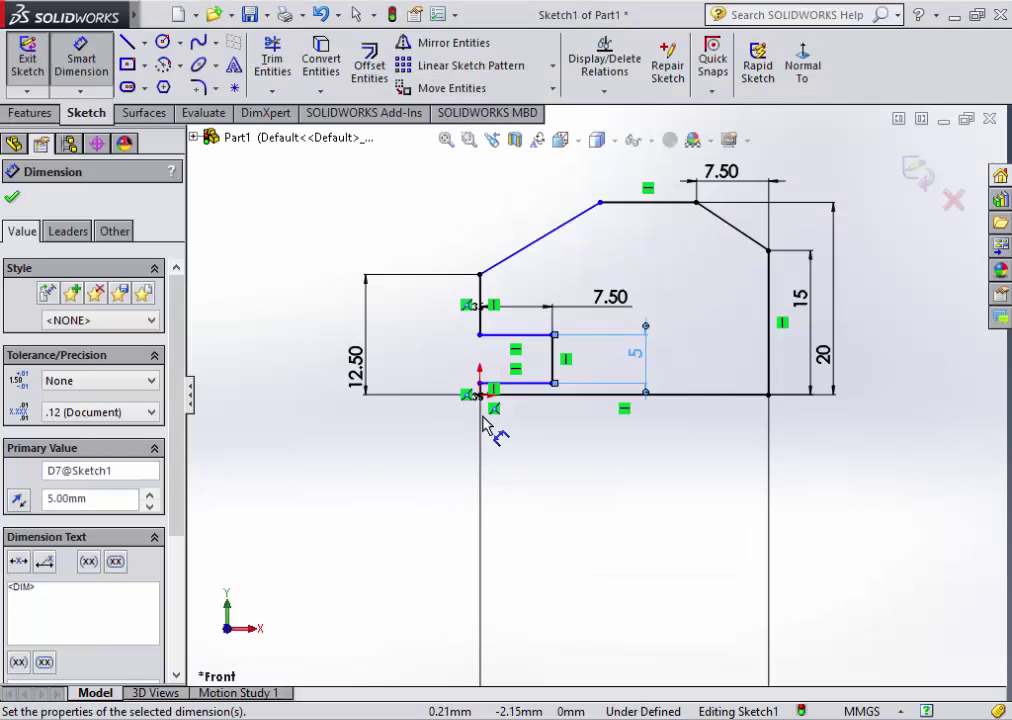
scroll(414, 396, "down", 3)
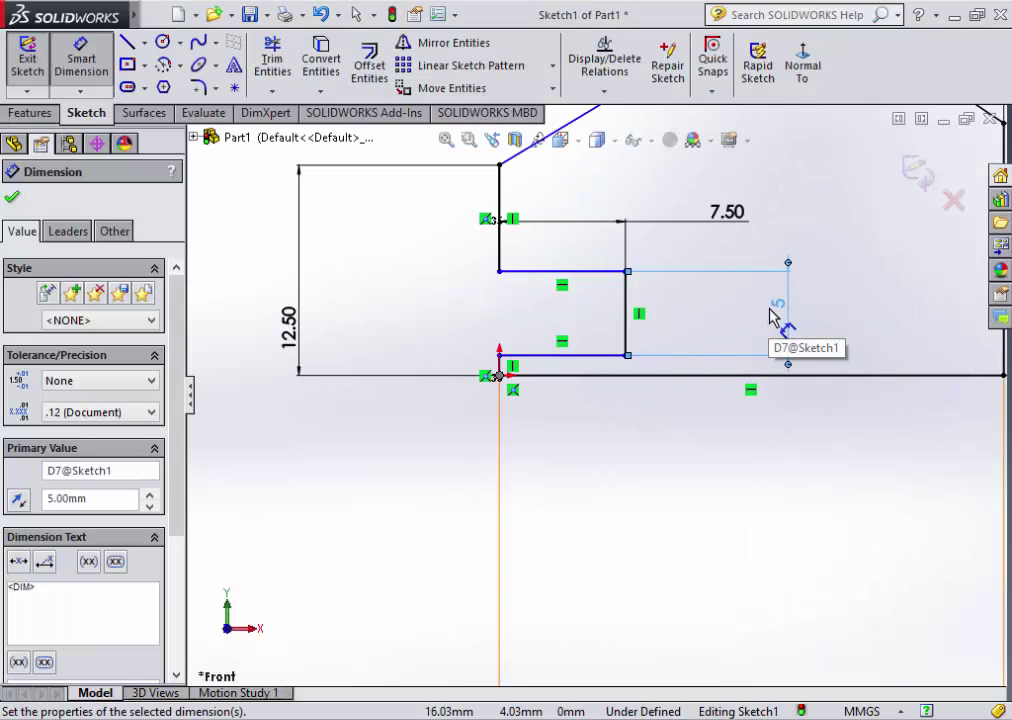
scroll(503, 370, "down", 3)
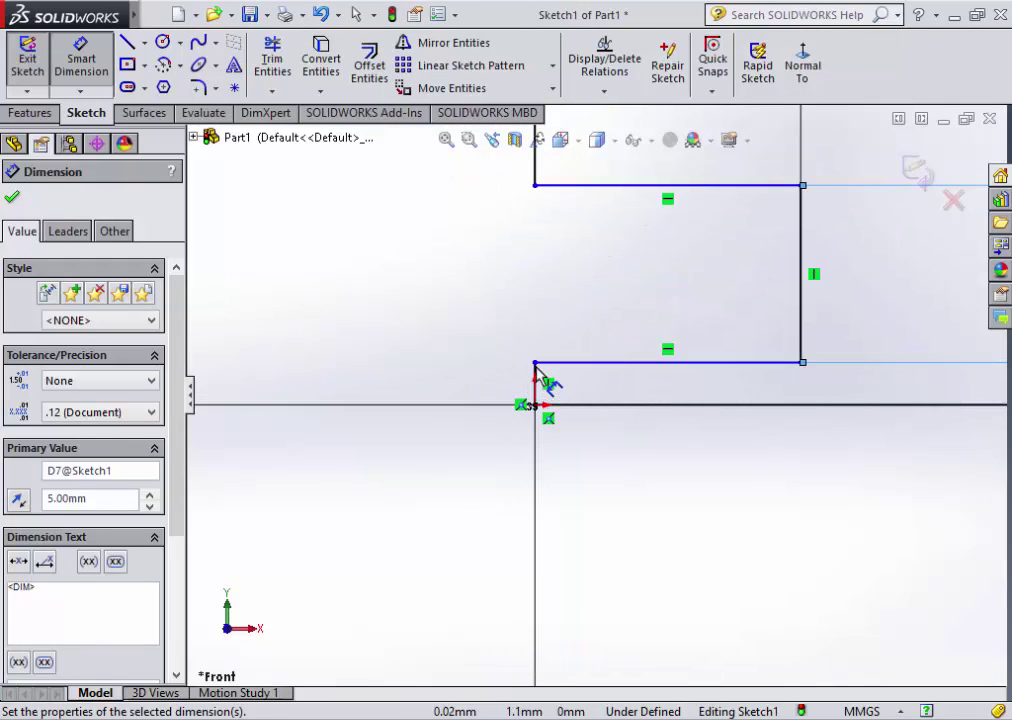
- Set the notch's distance above the origin to 2.5
left_click(536, 368)
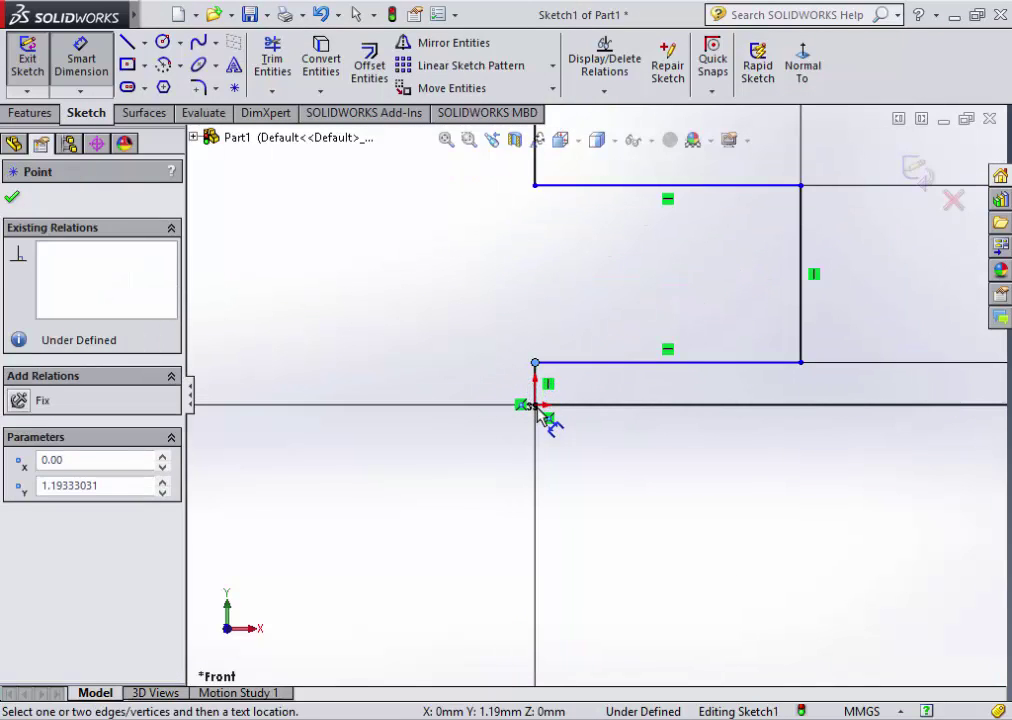
left_click(536, 405)
left_click(410, 390)
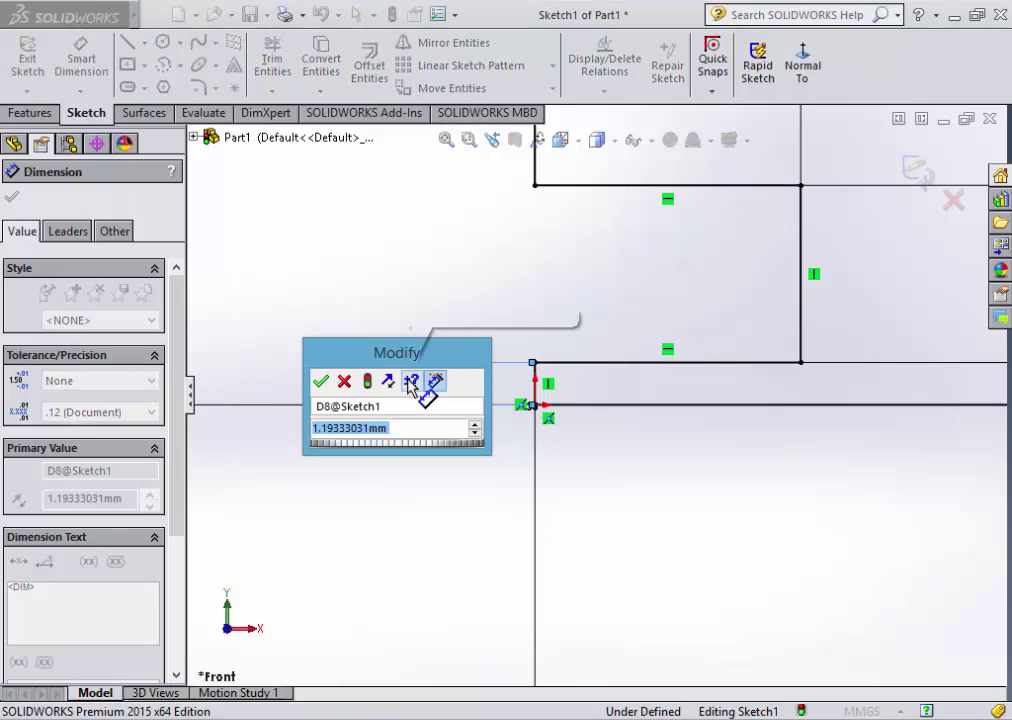
type("=")
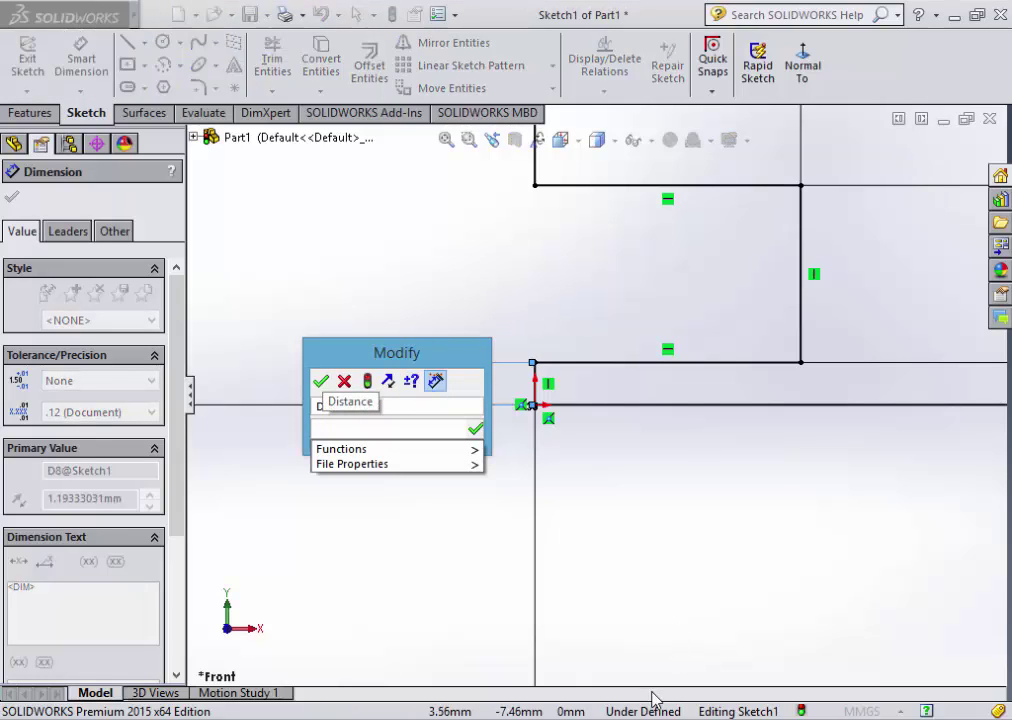
key("BackSpace")
type("2.5")
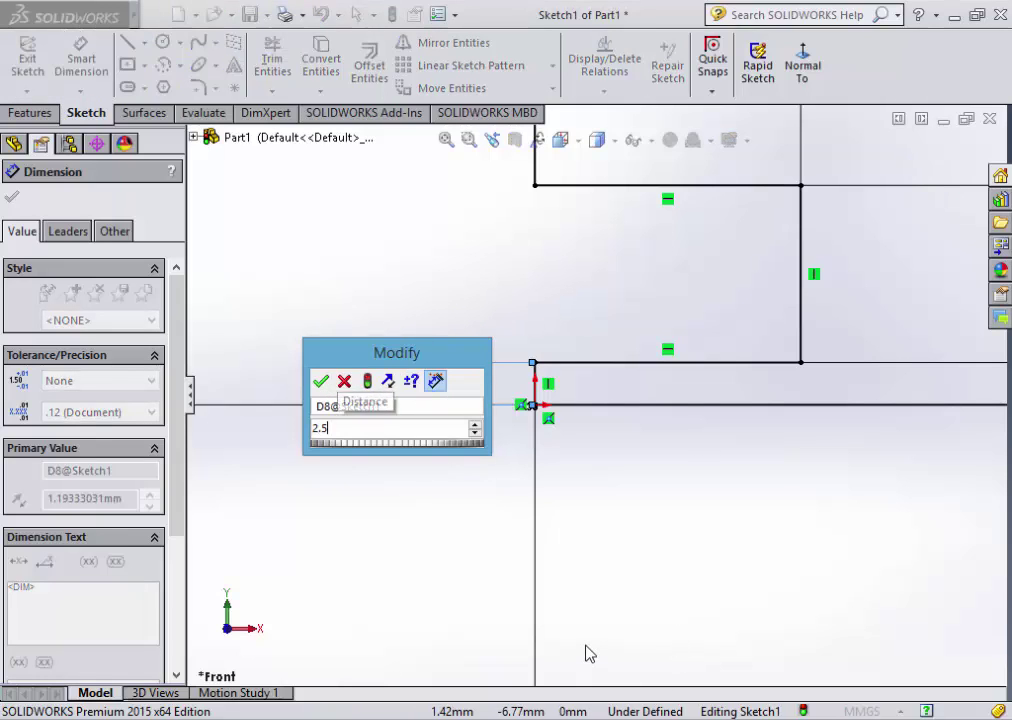
key("Return")
scroll(673, 623, "up", 3)
scroll(705, 592, "up", 2)
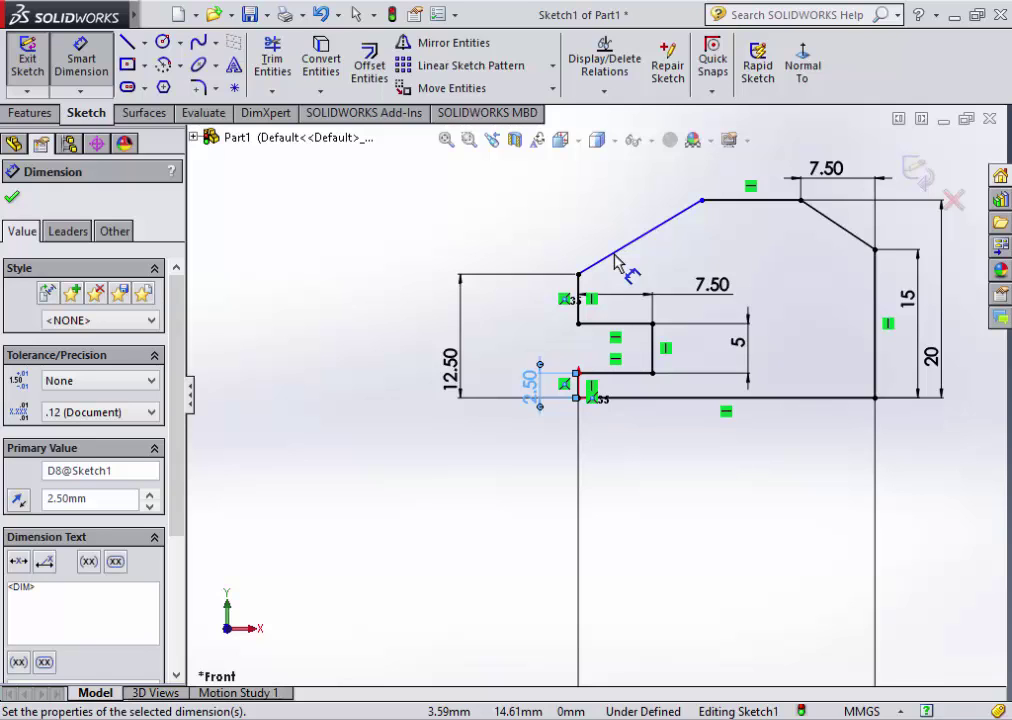
- Compare with the reference drawing, then dimension the top edge at 10
key("alt+Tab")
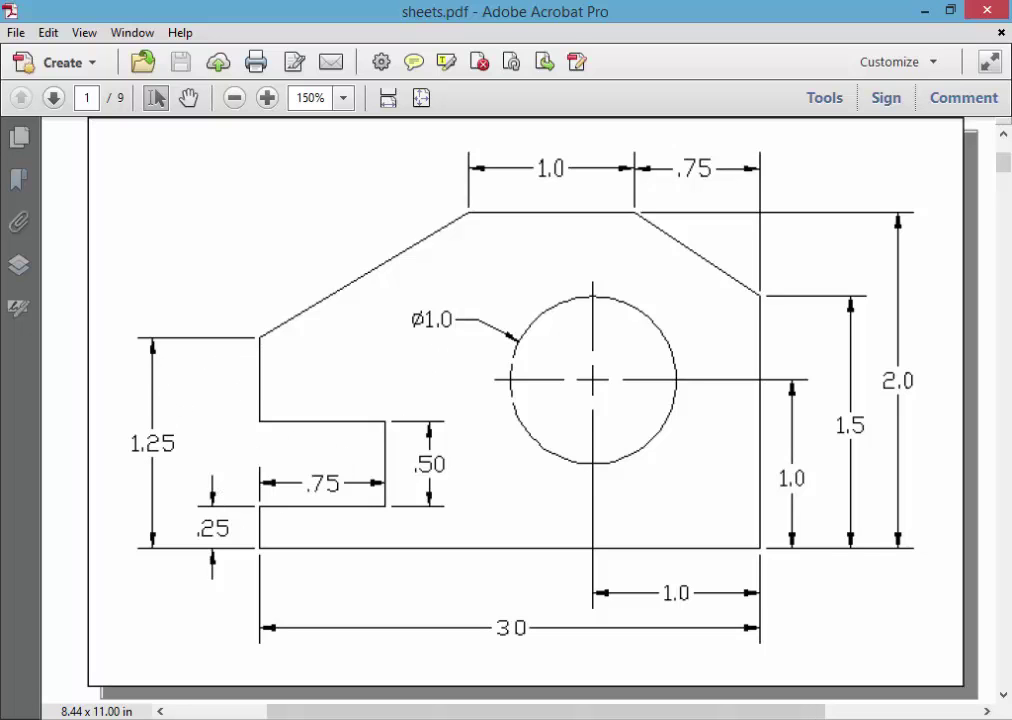
key("alt+Tab")
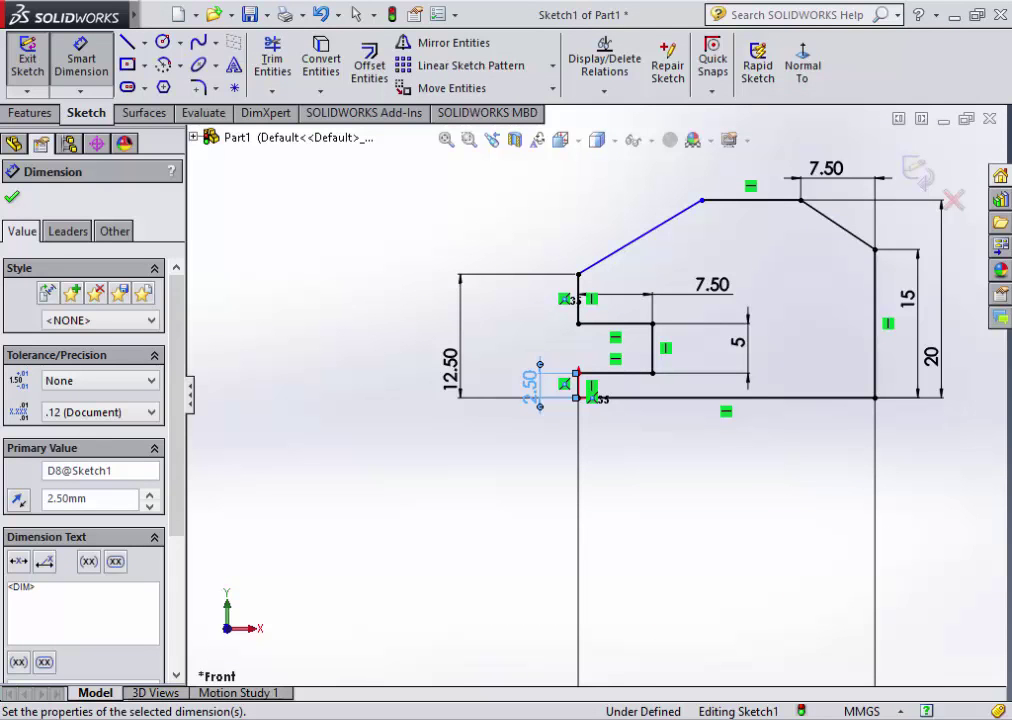
key("alt+Tab")
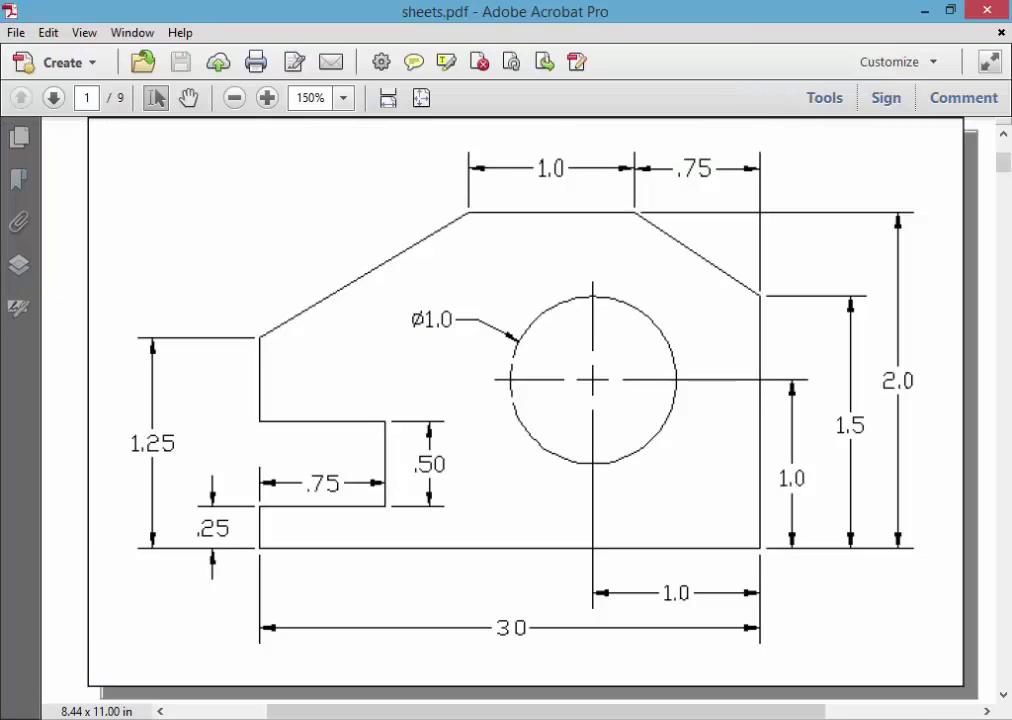
key("alt+Tab")
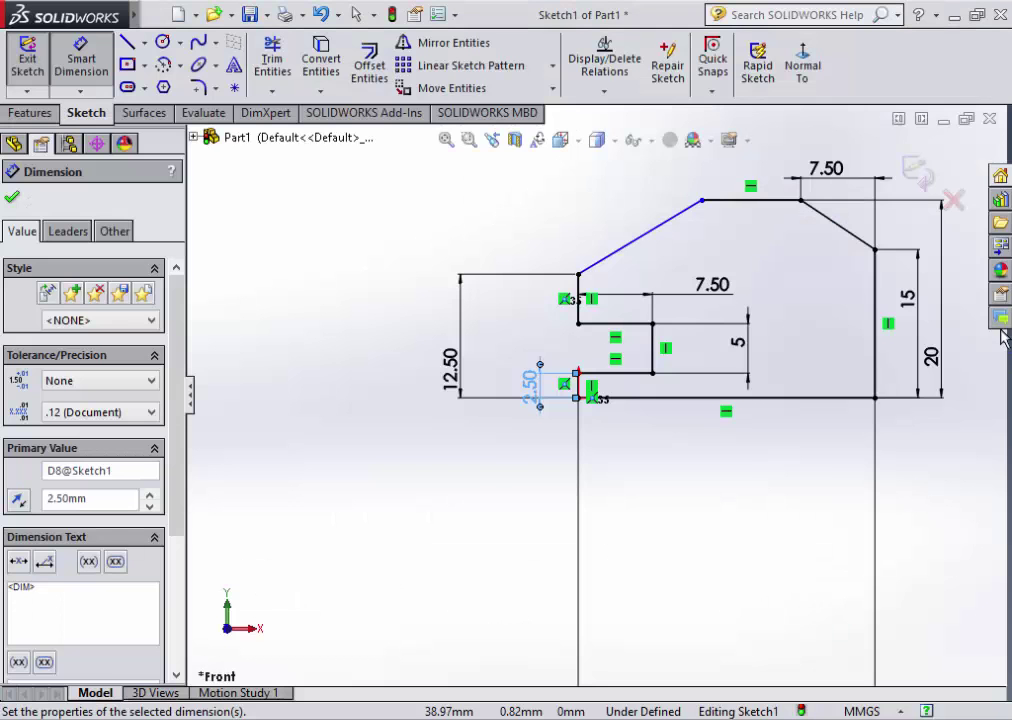
left_click(723, 203)
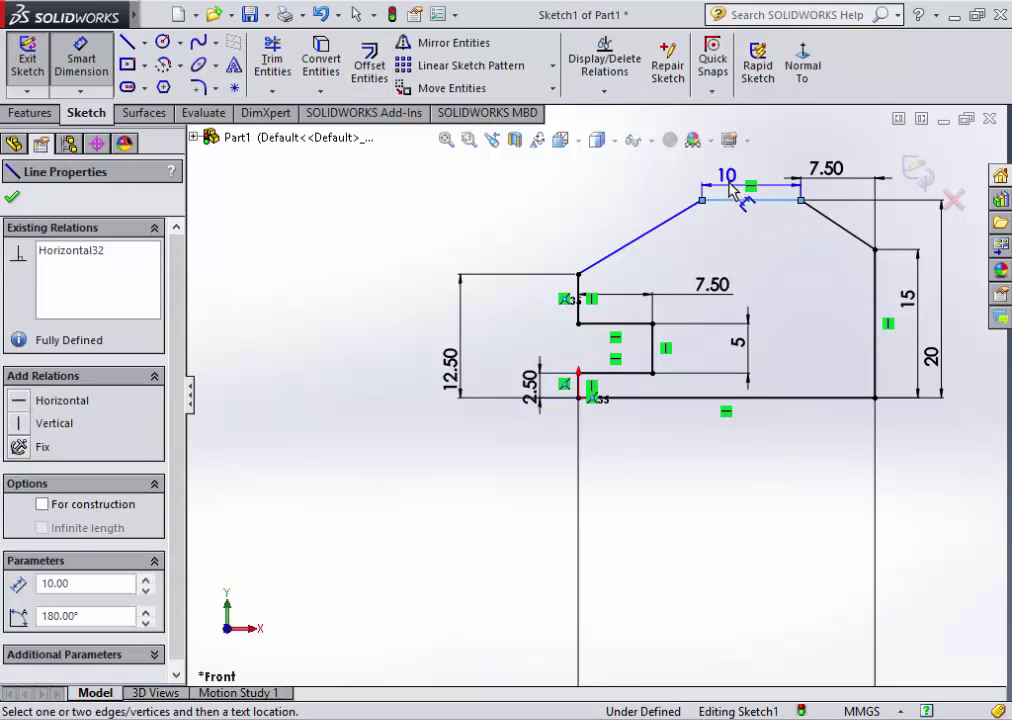
left_click(734, 183)
- Accept 10 as the top edge length and finish dimensioning the bracket sketch
key("Return")
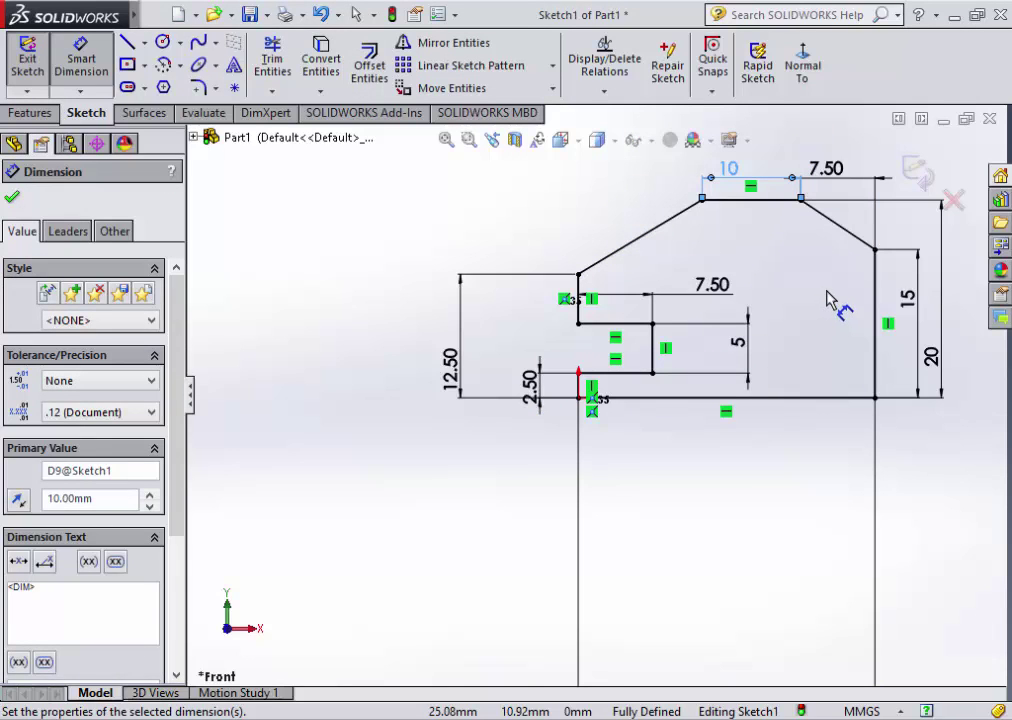
key("Escape")
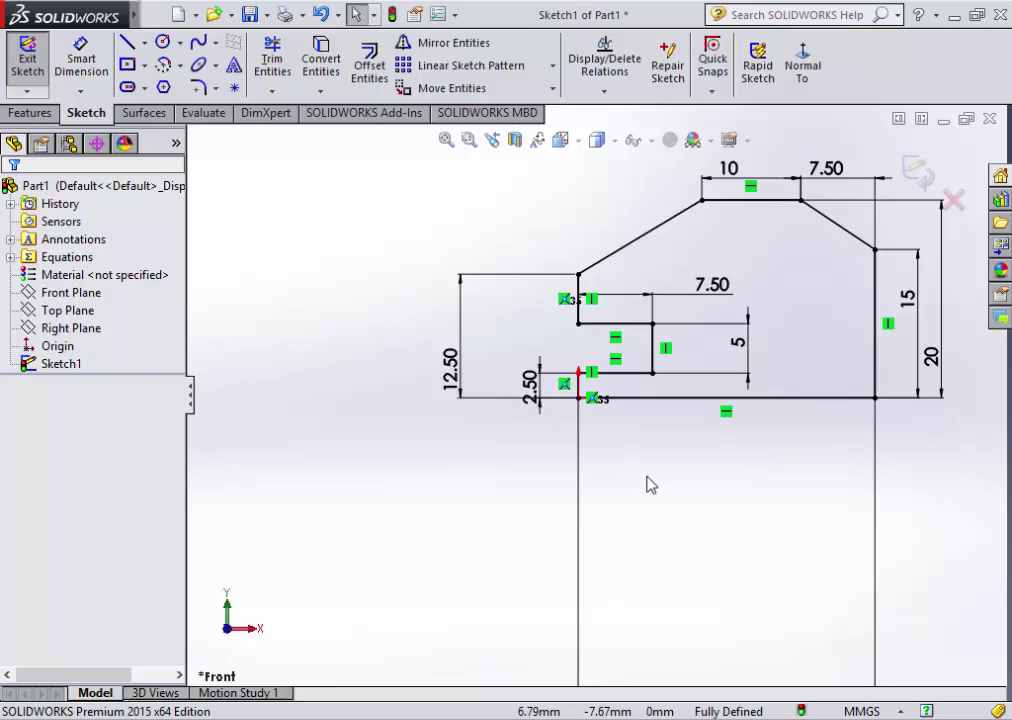
- Undo the top-edge 10 and 2.50 dimensions, restoring the 1.19 notch offset
key("ctrl+z")
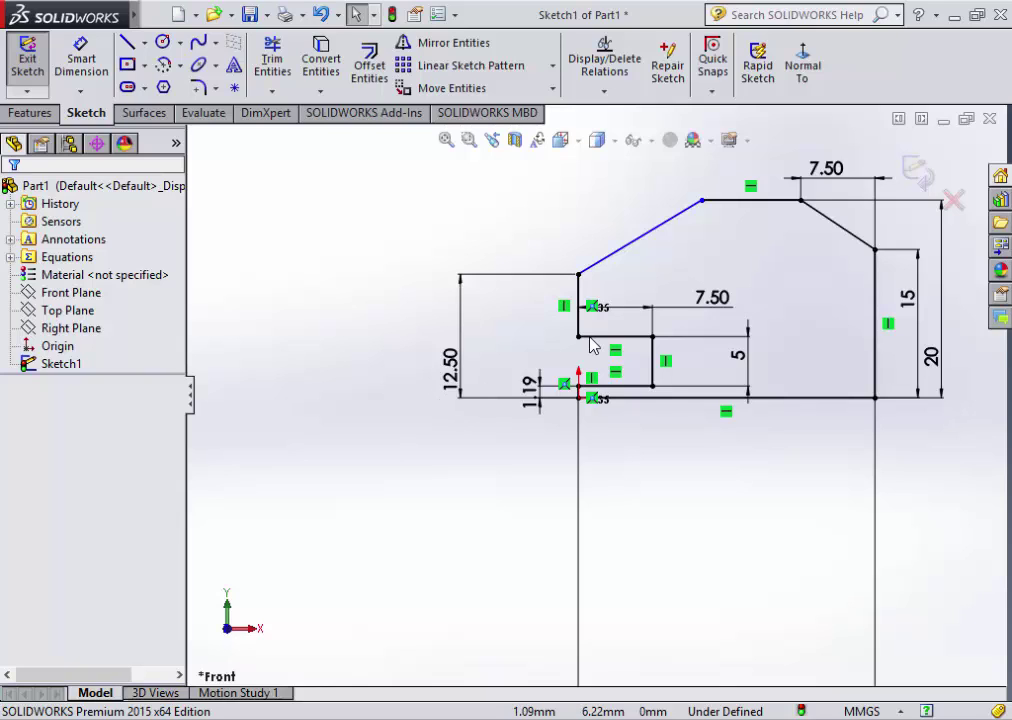
- Dimension the top edge at 10, then bring the sheets.pdf reference drawing forward in Acrobat
left_click(88, 60)
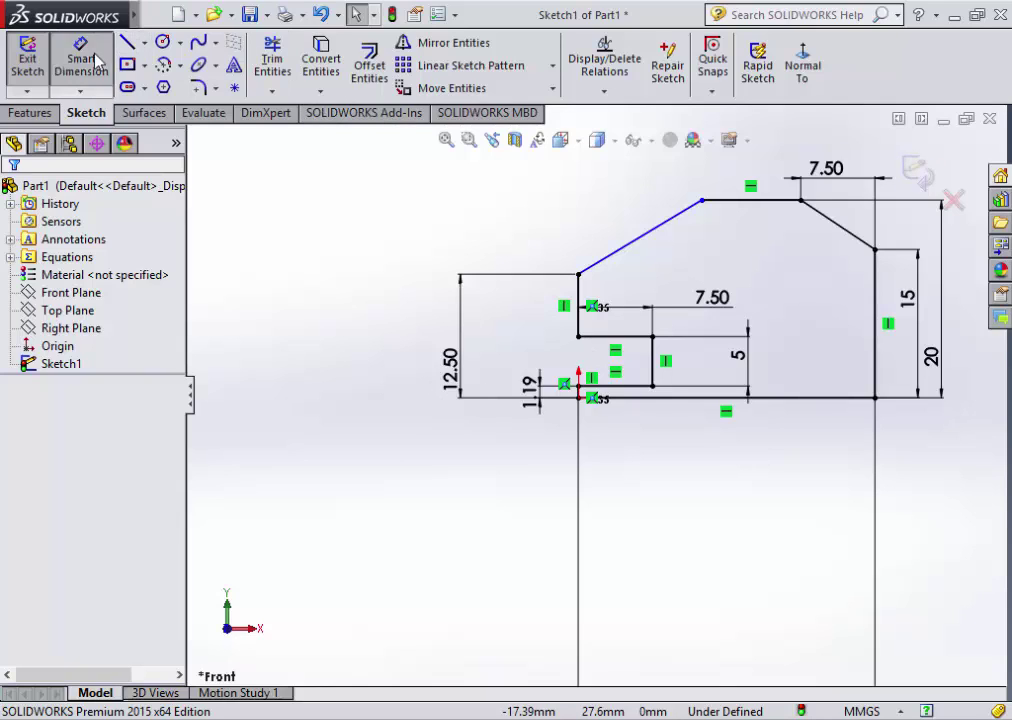
left_click(742, 201)
left_click(730, 174)
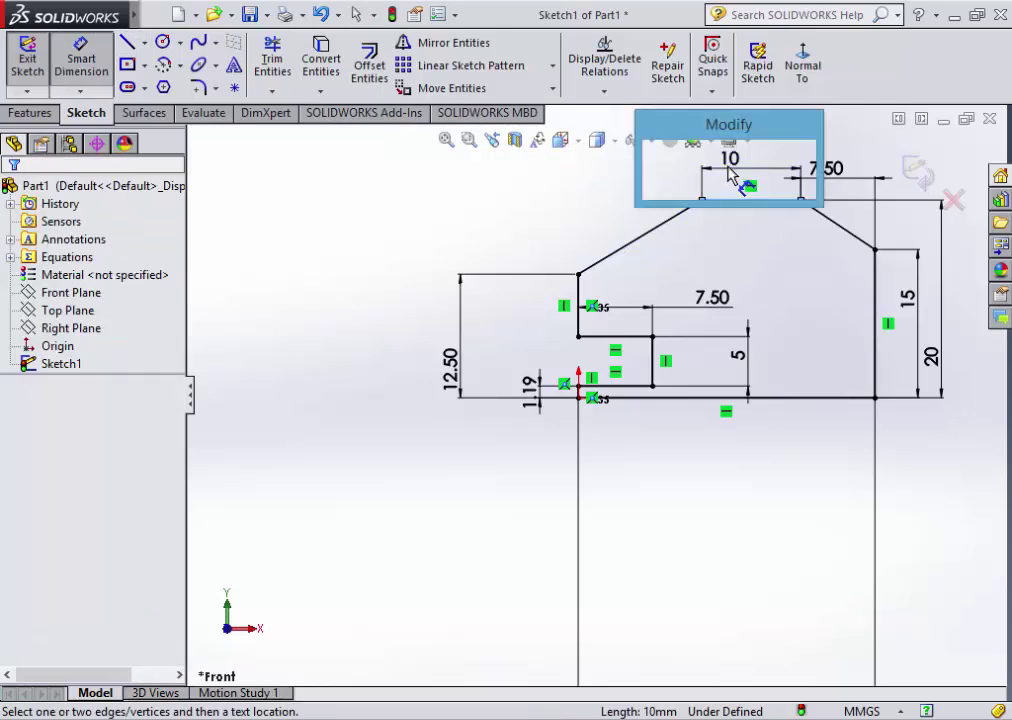
key("Return")
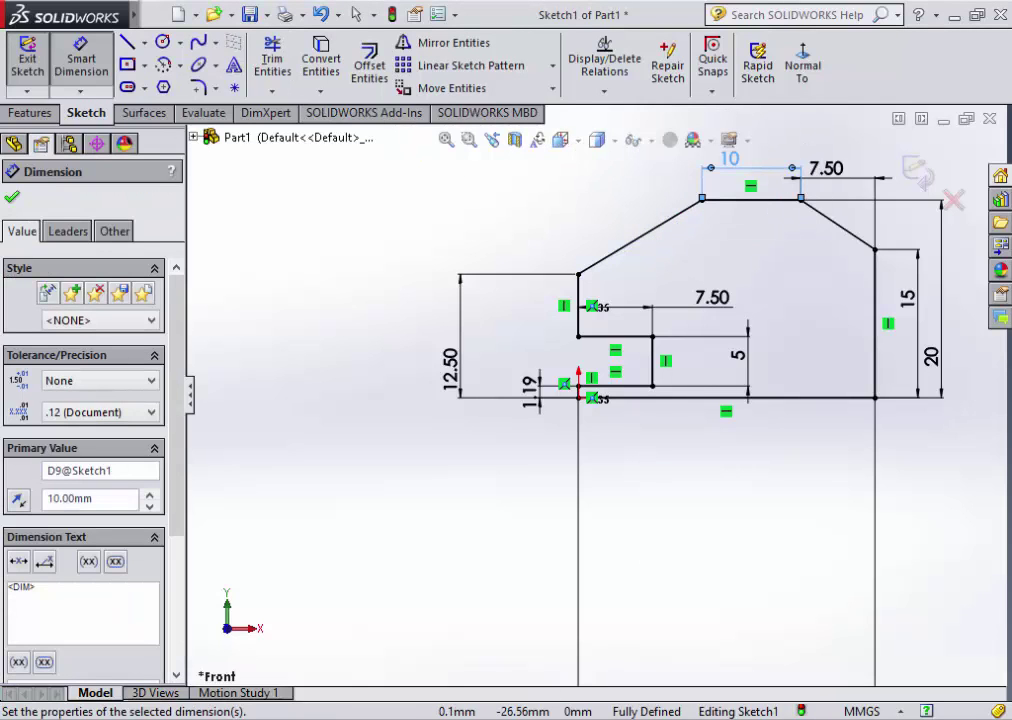
left_click(690, 620)
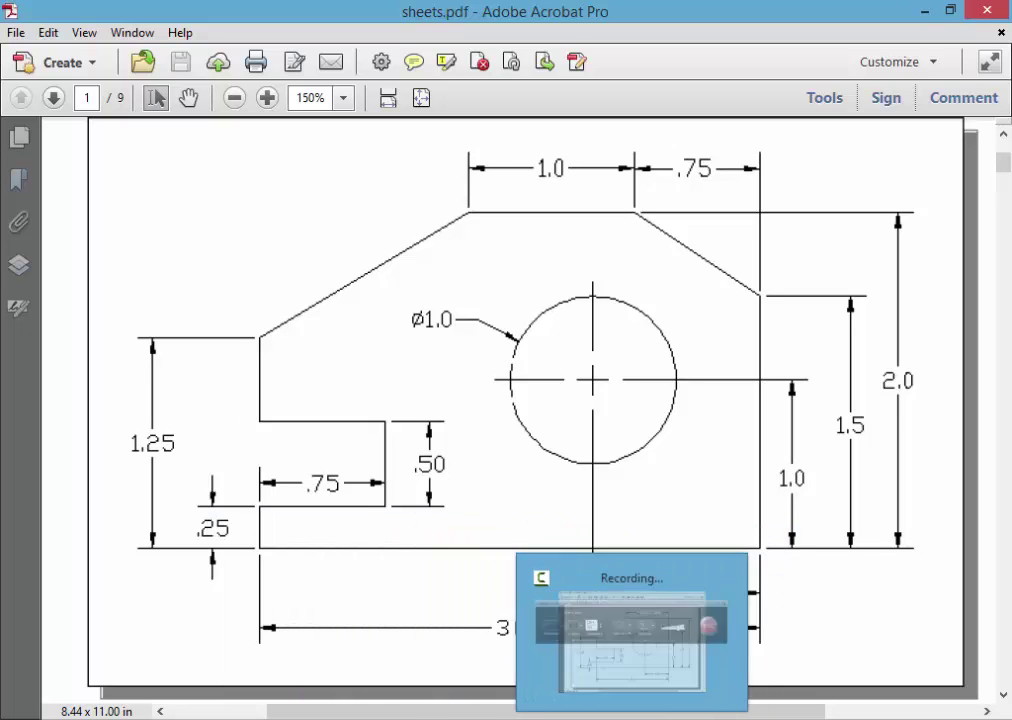
- Back in SOLIDWORKS, draw the hole circle in the right portion of the bracket profile
left_click(455, 652)
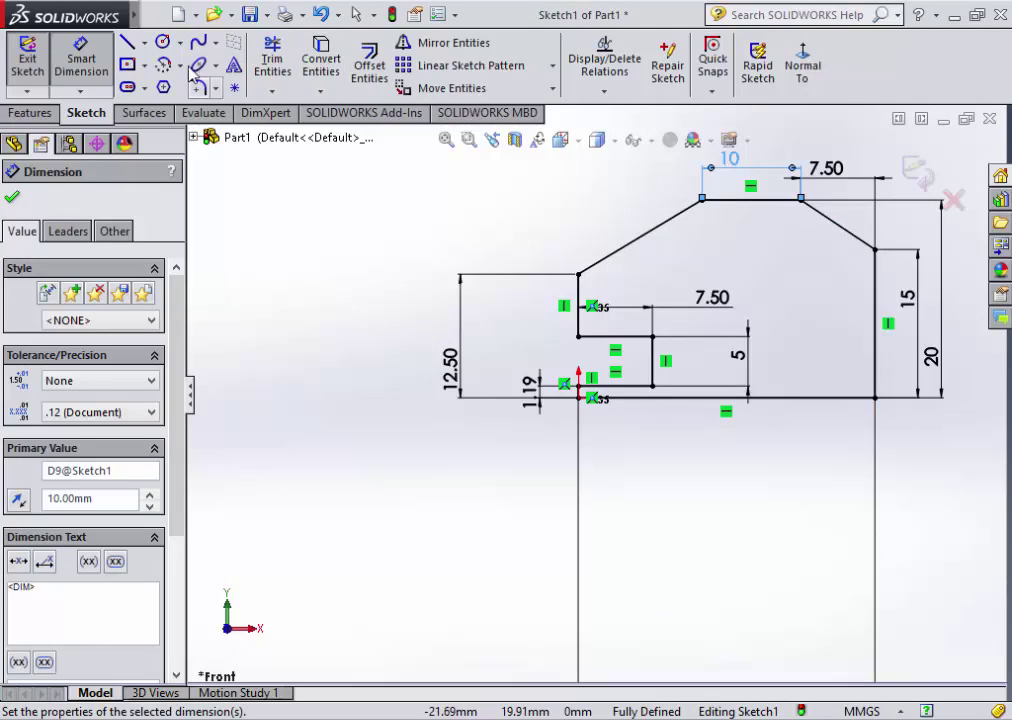
left_click(162, 42)
left_click(800, 286)
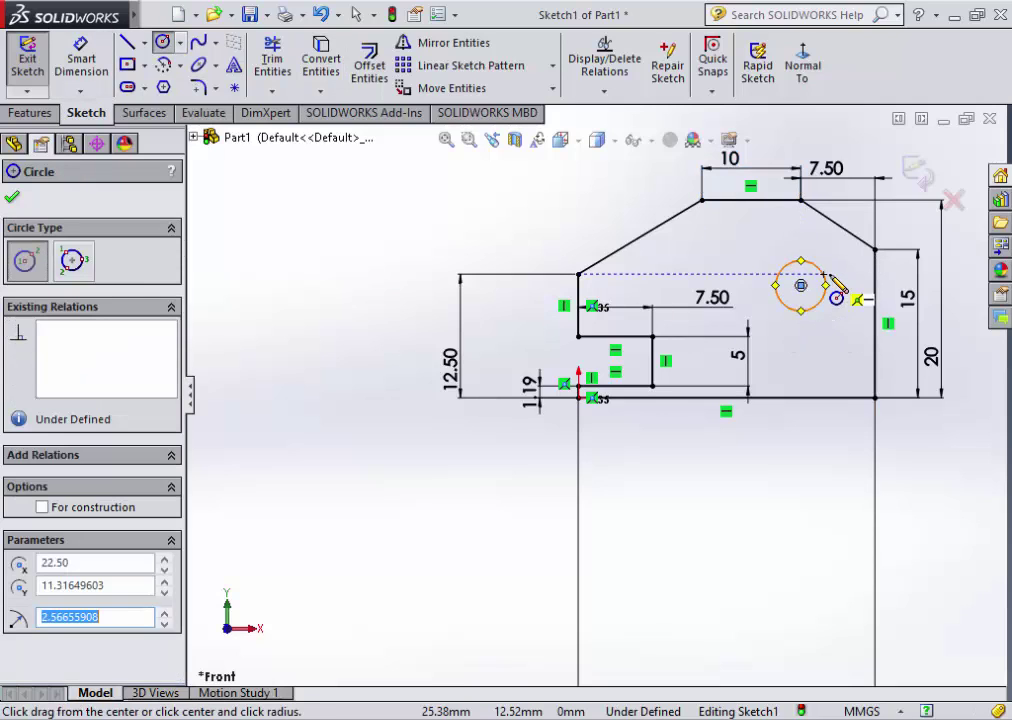
left_click(828, 280)
key("Escape")
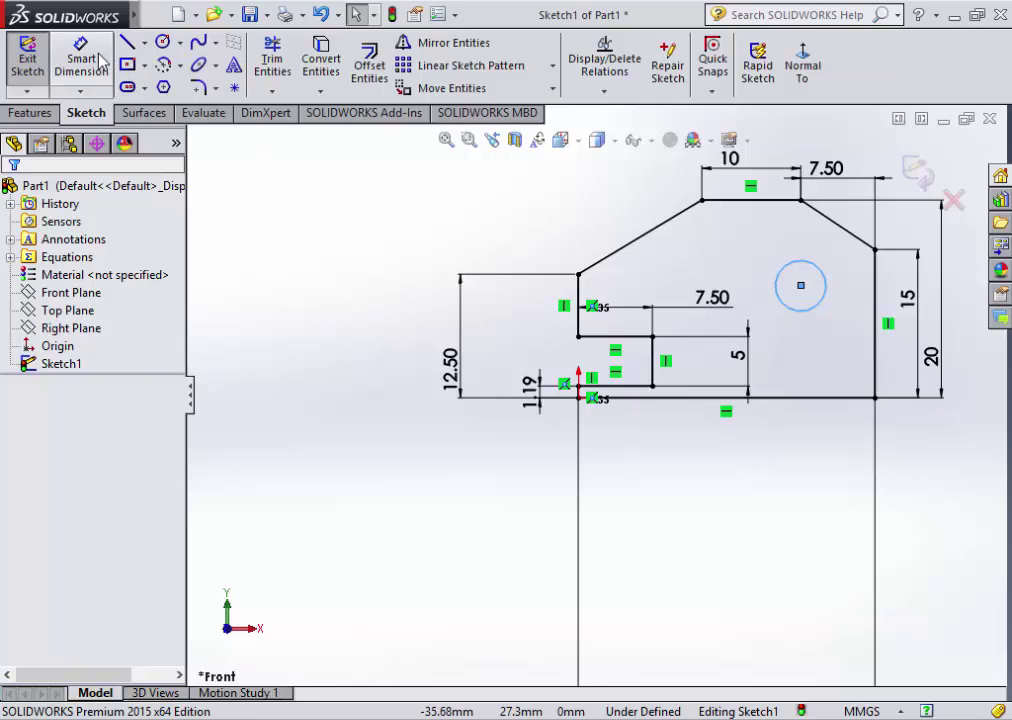
- Dimension the circle centre 10 above the bottom edge, checking the PDF drawing
left_click(81, 58)
left_click(800, 286)
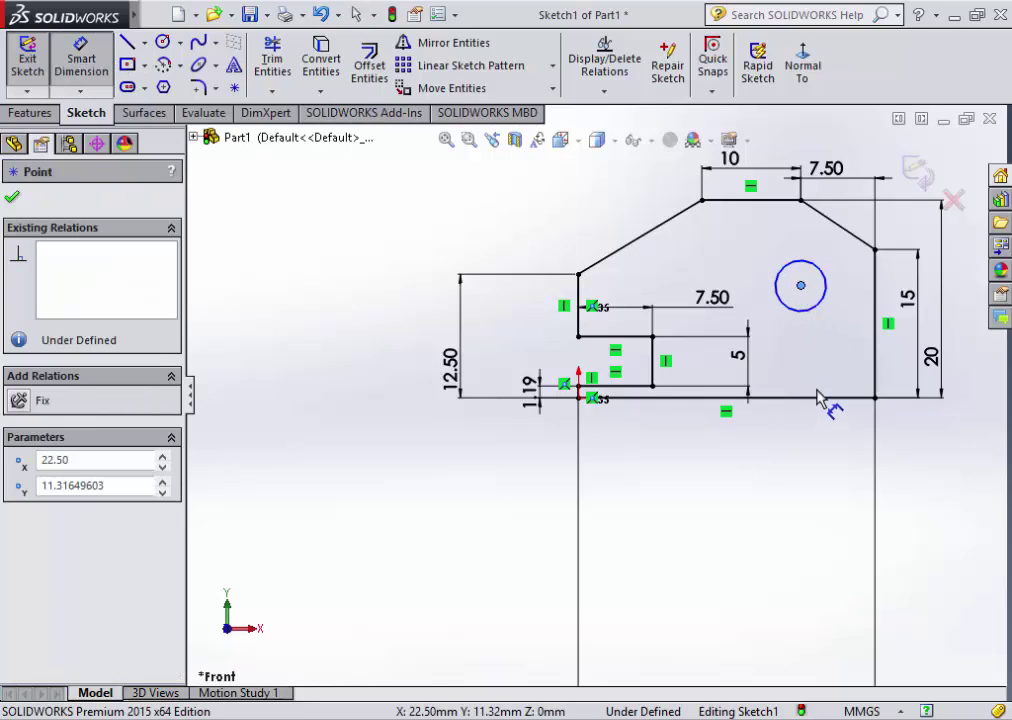
left_click(818, 397)
left_click(826, 382)
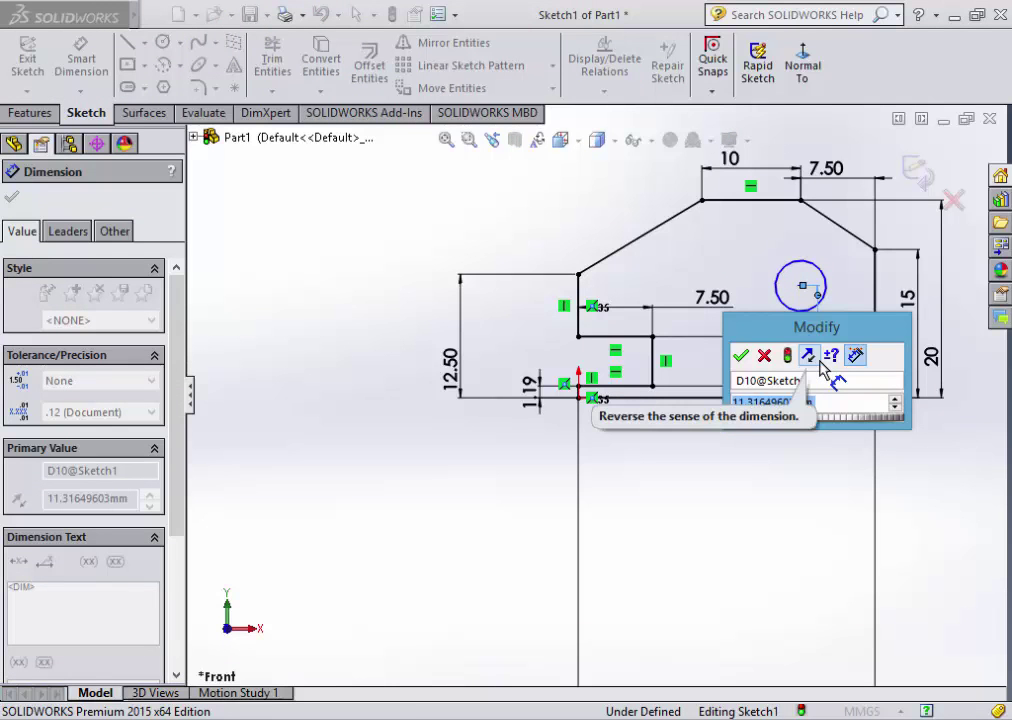
type("10")
key("Return")
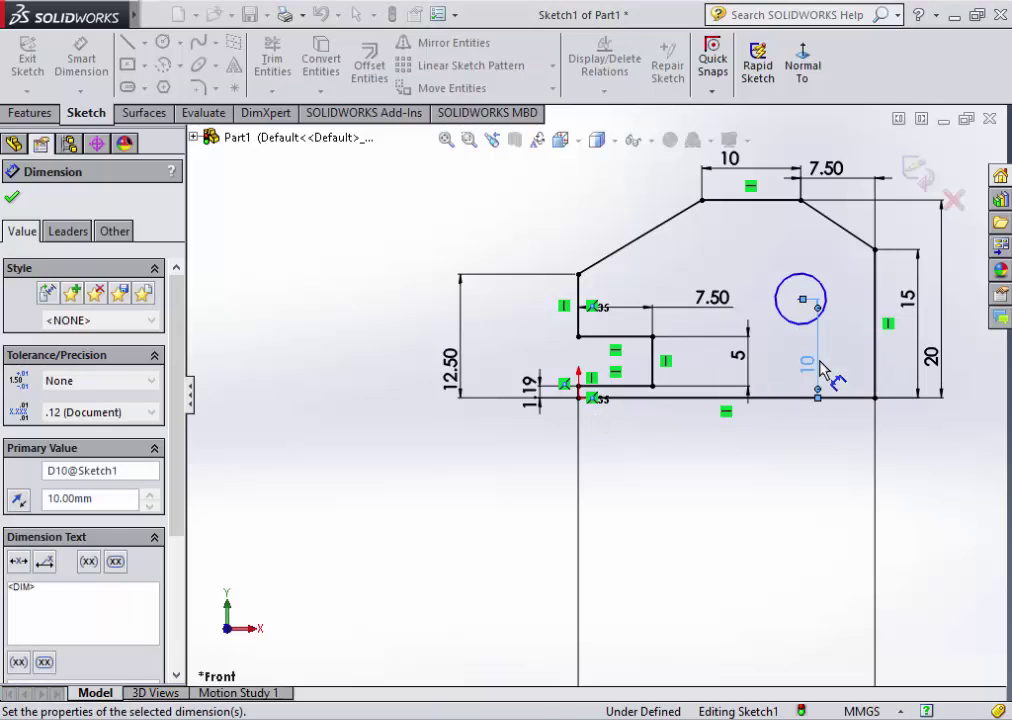
key("alt+Tab")
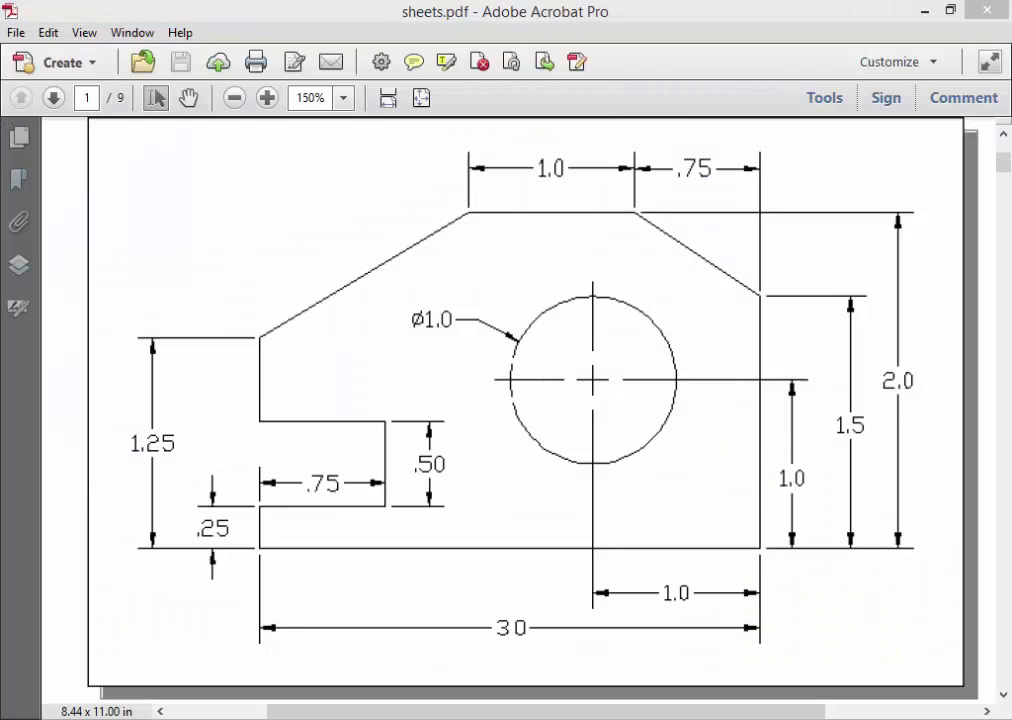
key("alt+Tab")
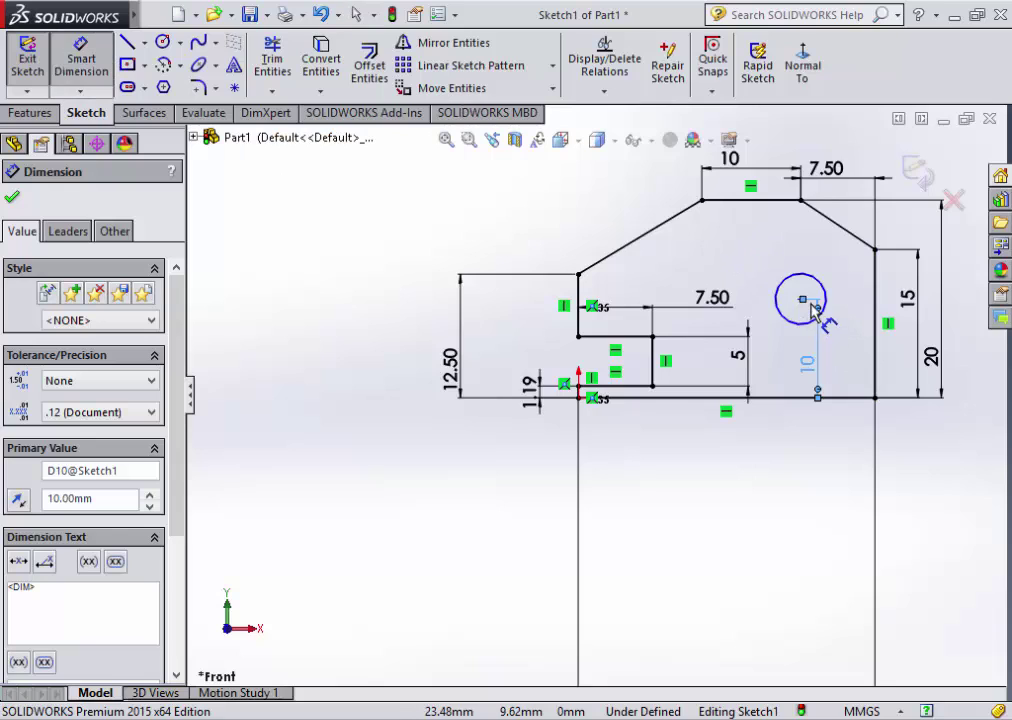
scroll(758, 318, "down", 3)
left_click(760, 318)
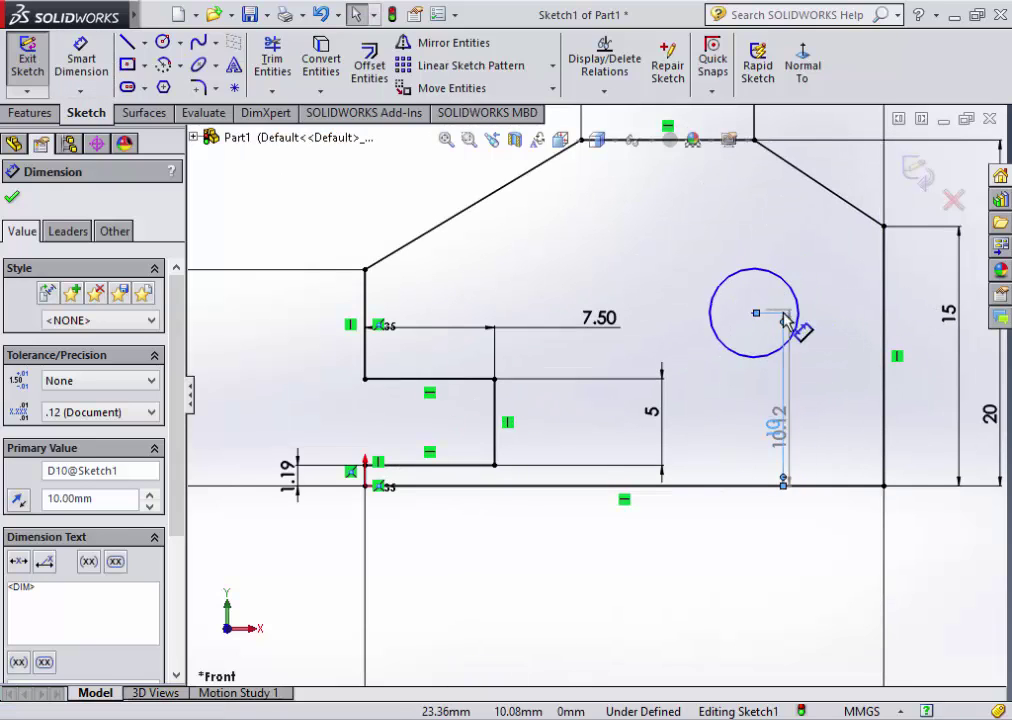
key("Escape")
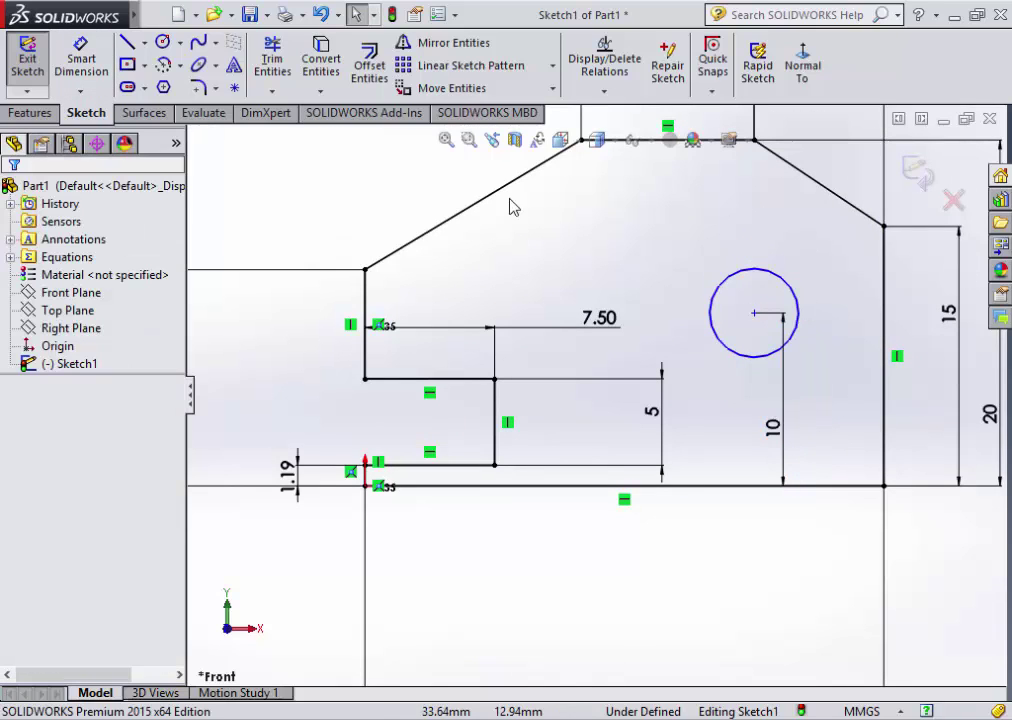
- Dimension the hole centre 10 from the right vertical edge
left_click(97, 65)
left_click(756, 316)
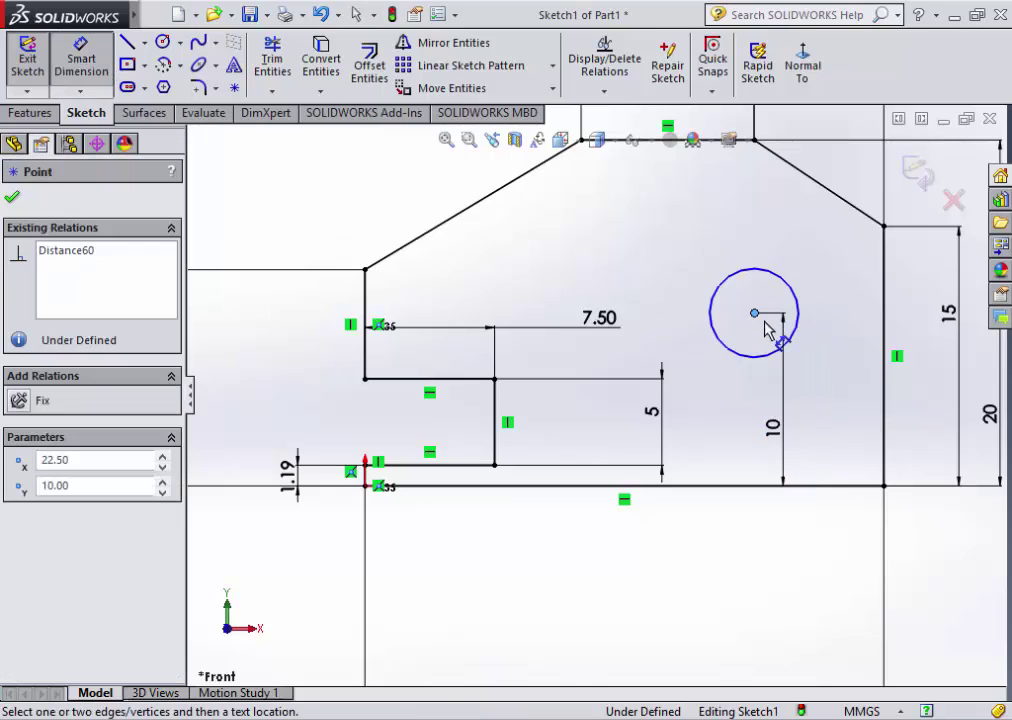
left_click(883, 290)
left_click(820, 255)
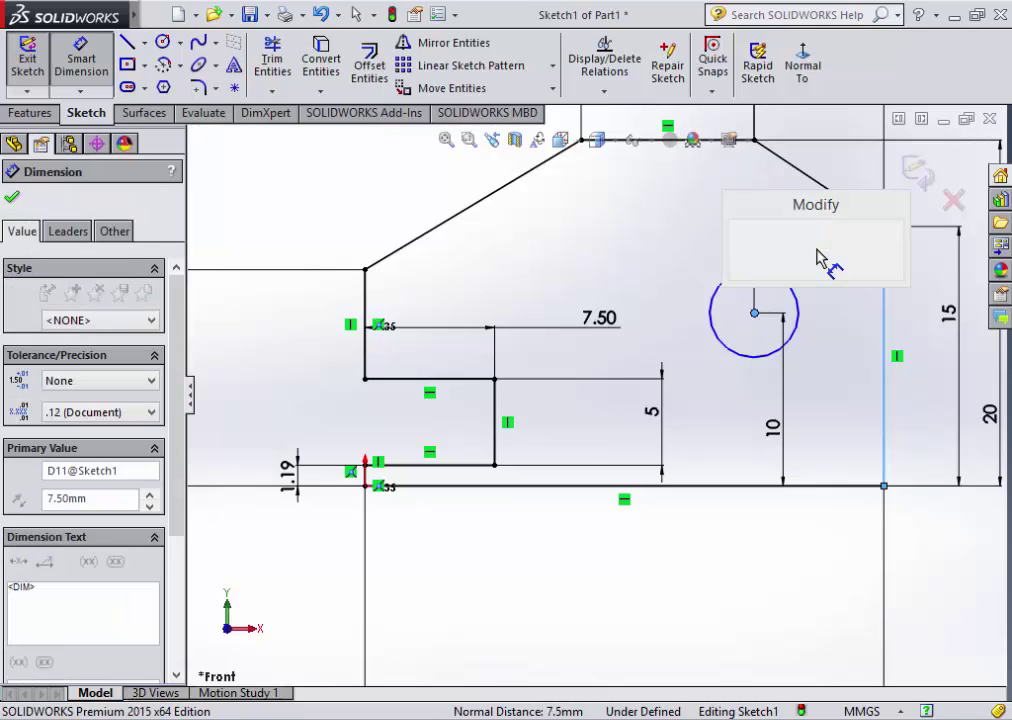
type("10")
key("Return")
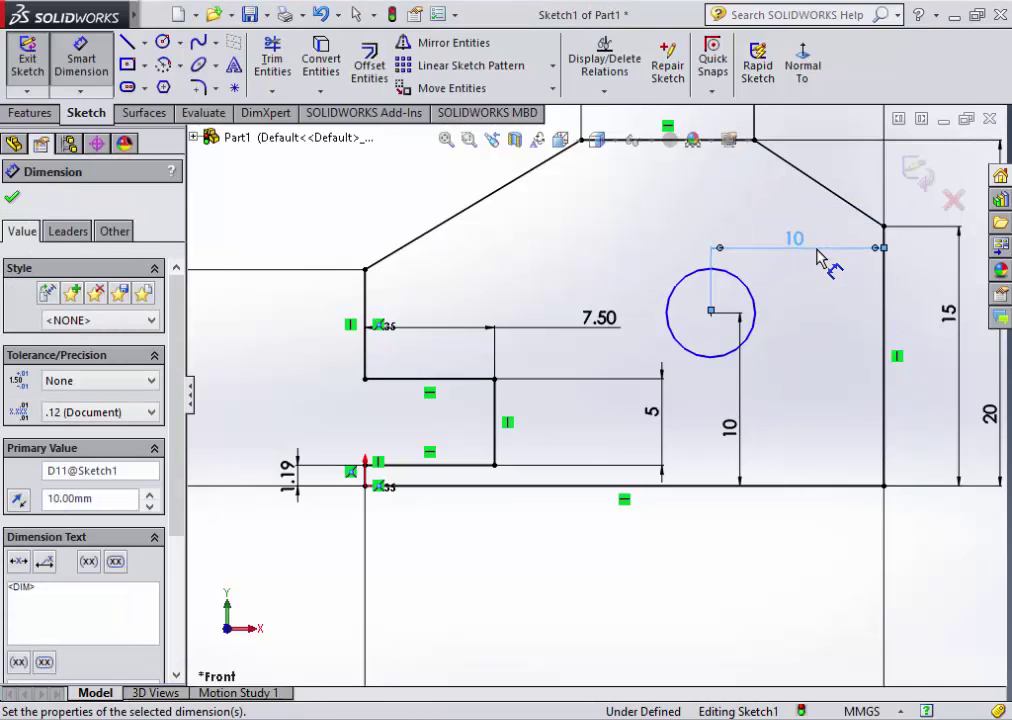
key("Escape")
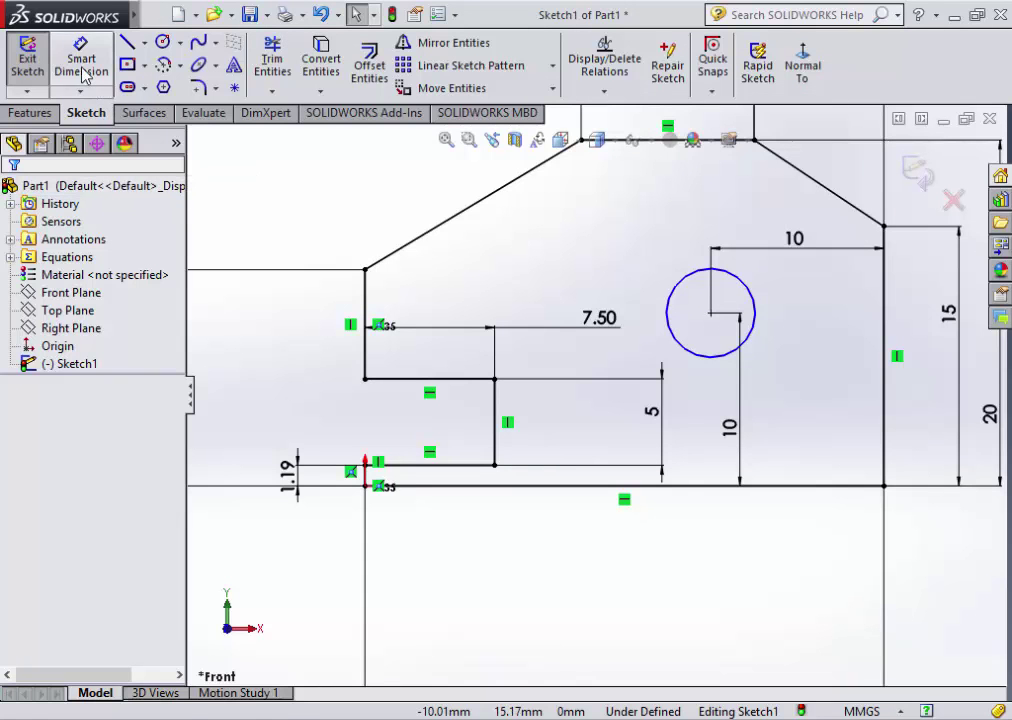
- Give the hole a diameter of 10
left_click(81, 60)
left_click(674, 292)
left_click(608, 280)
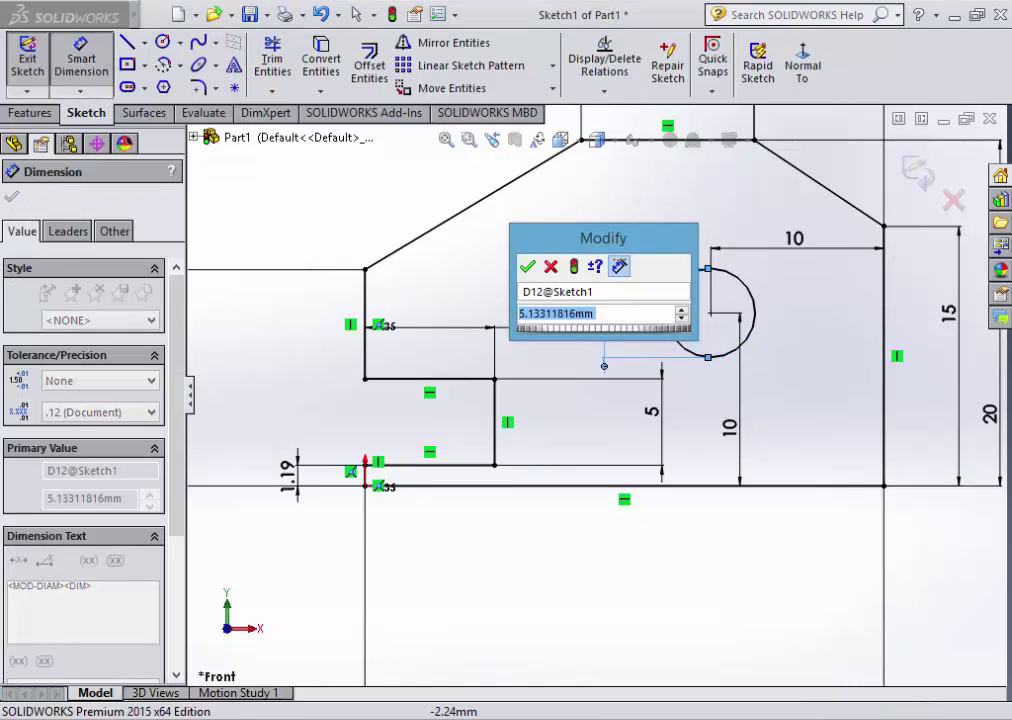
type("1")
key("Return")
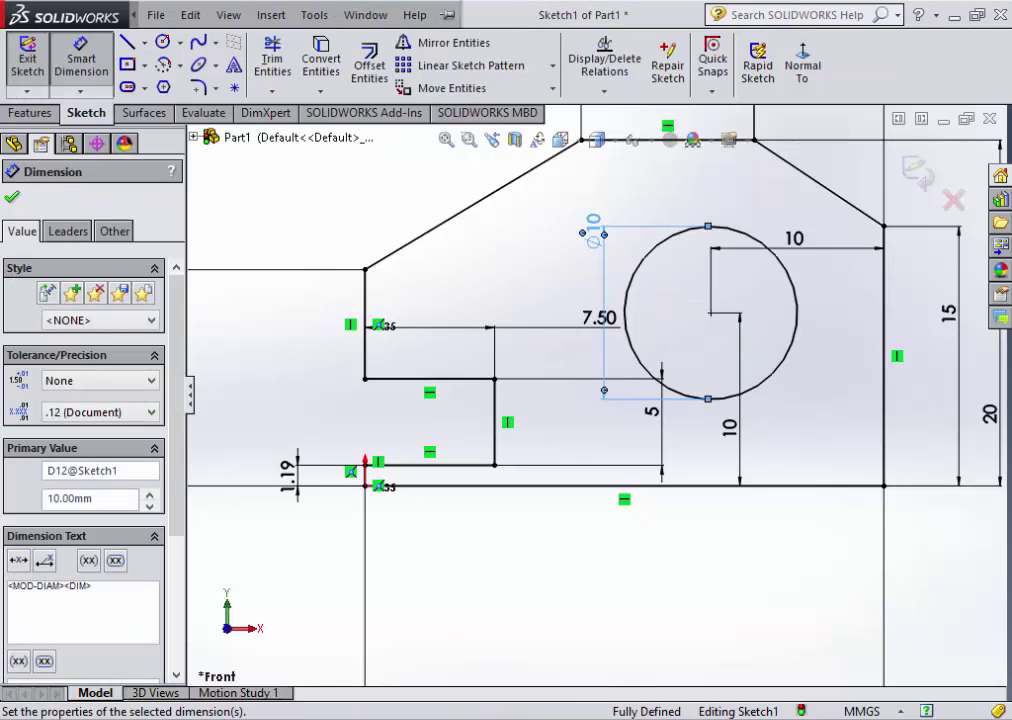
left_click(156, 14)
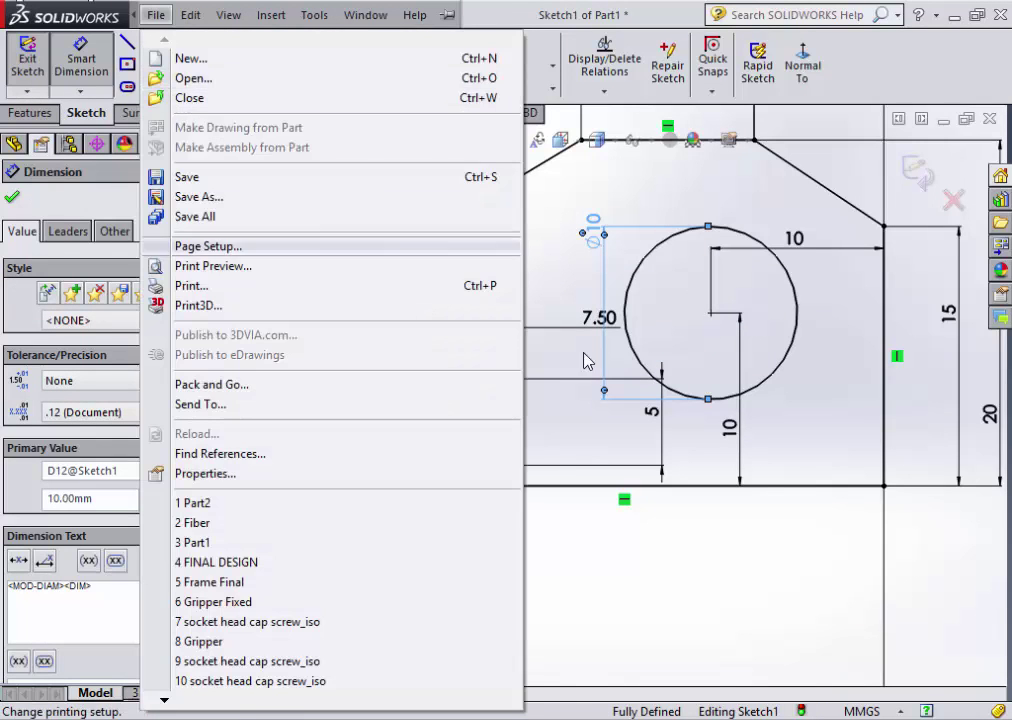
left_click(741, 587)
key("f")
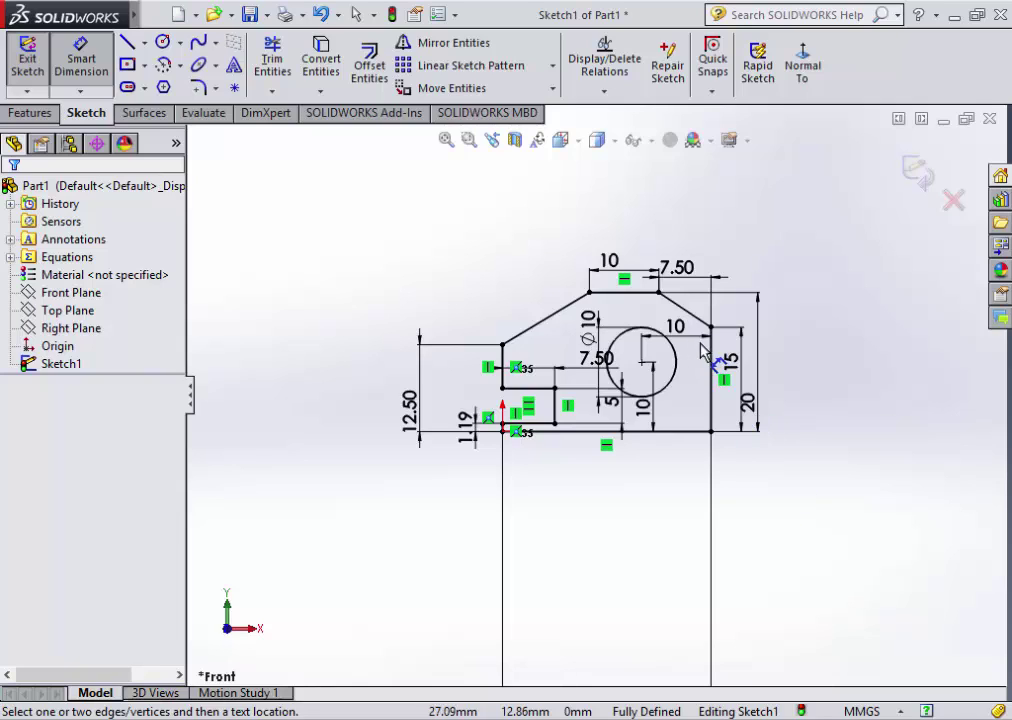
key("Escape")
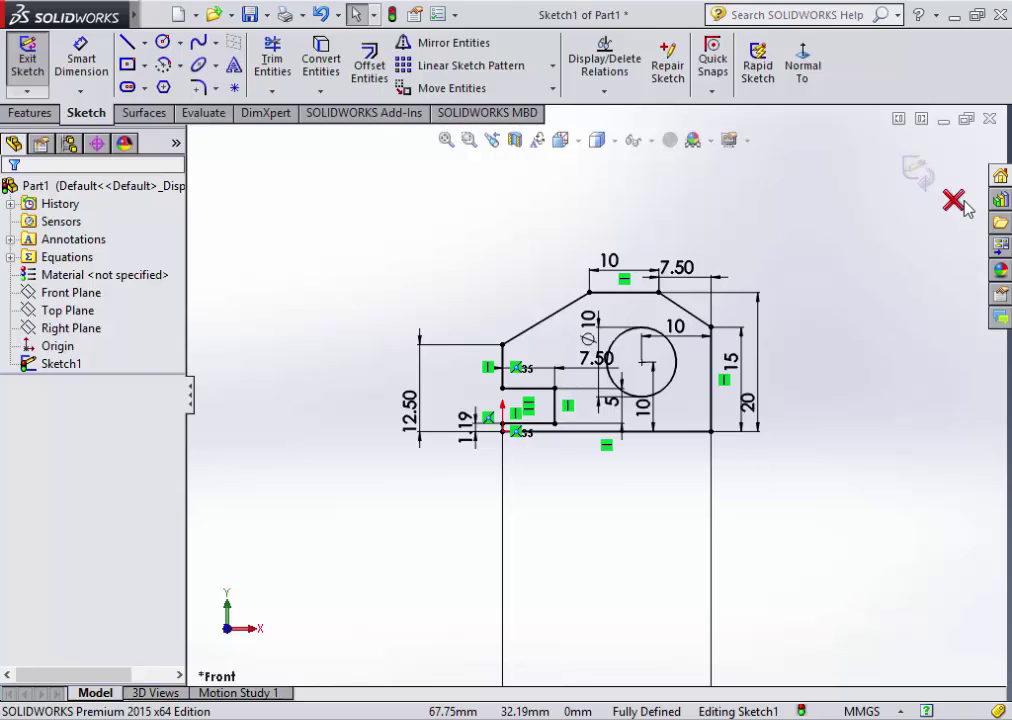
- Exit the bracket sketch so Sketch1 is listed in the Part1 tree
left_click(916, 170)
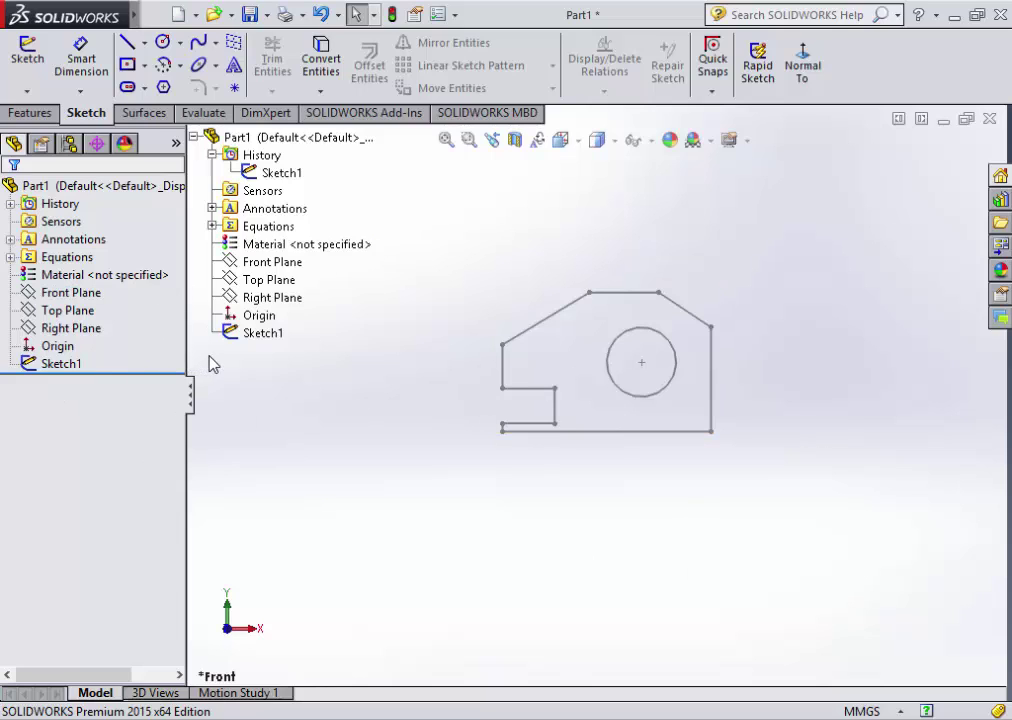
- Choose Edit Sketch on Sketch1 in the FeatureManager tree, bringing its dimensions back
left_click(62, 364)
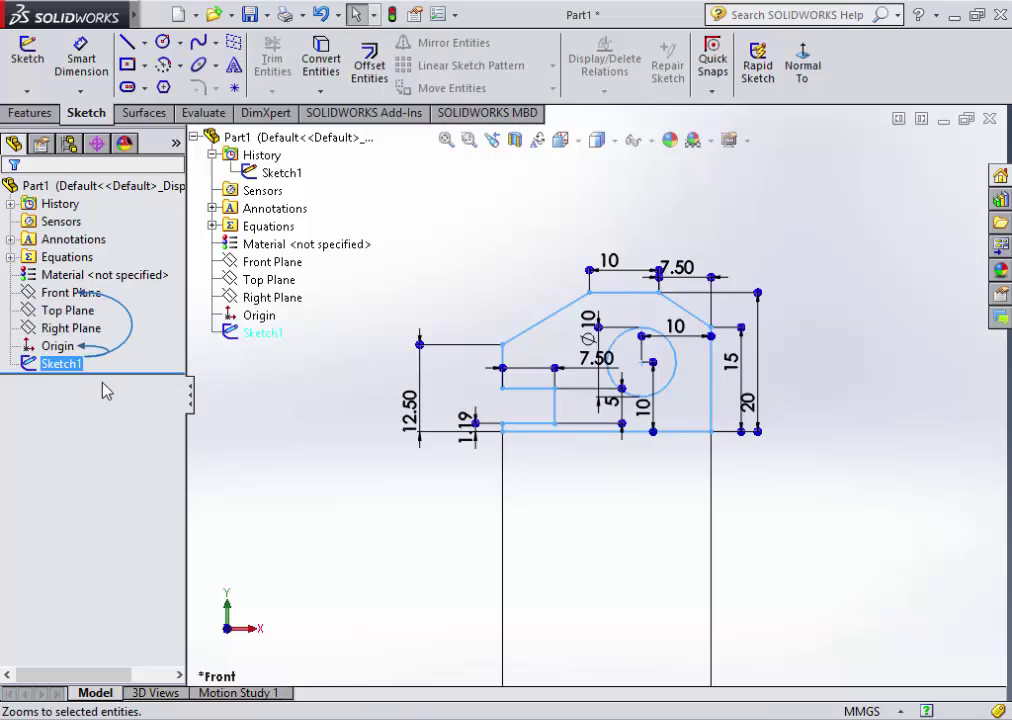
left_click(58, 318)
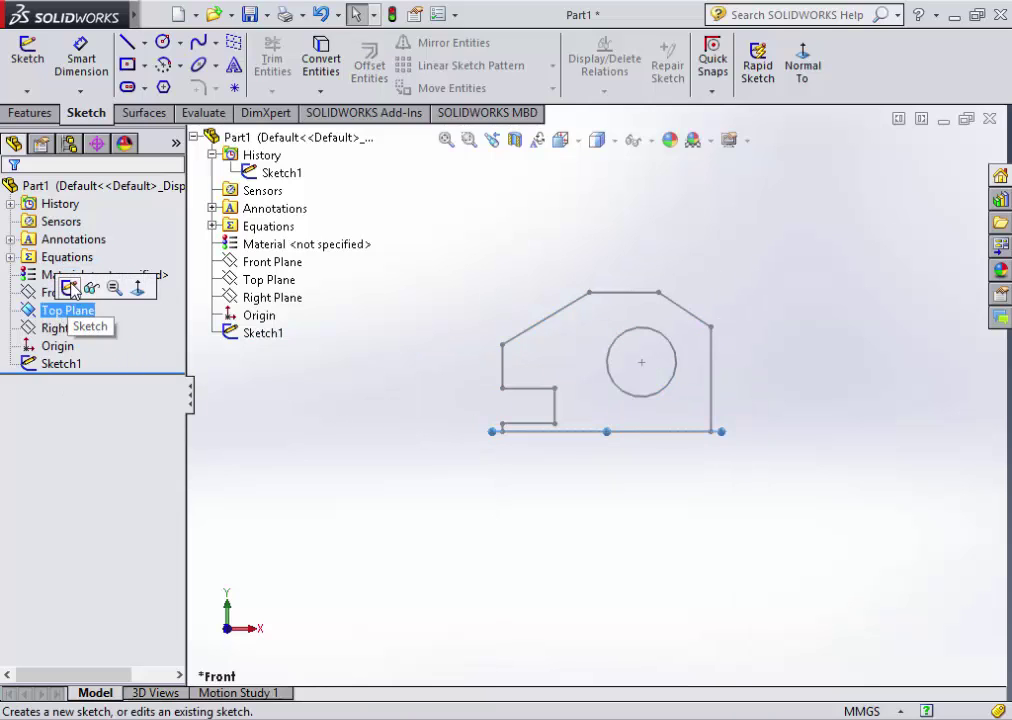
left_click(30, 362)
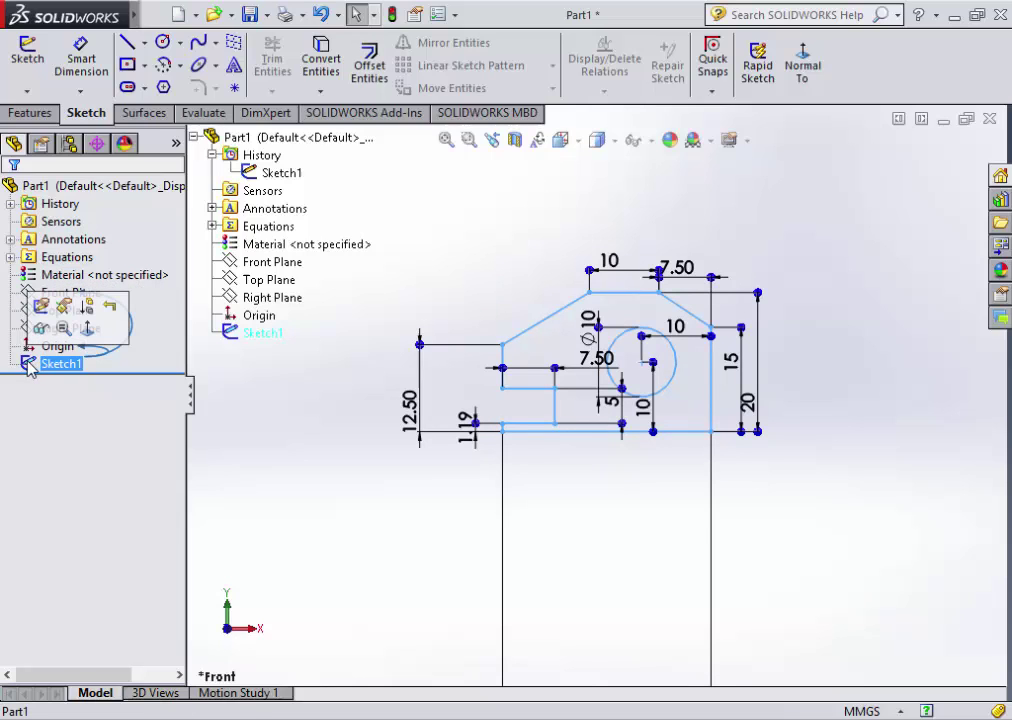
left_click(41, 305)
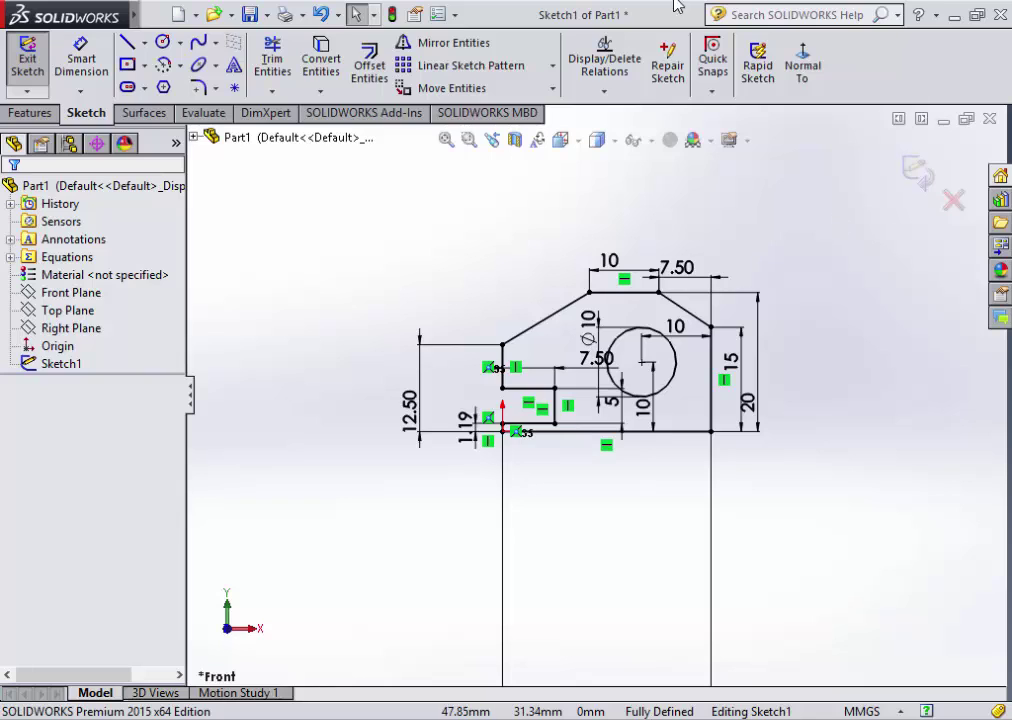
- Reposition the 10, 20 and 15 dimensions to the right and nudge the top 7.50
left_click(675, 326)
left_click_drag(675, 326, 797, 345)
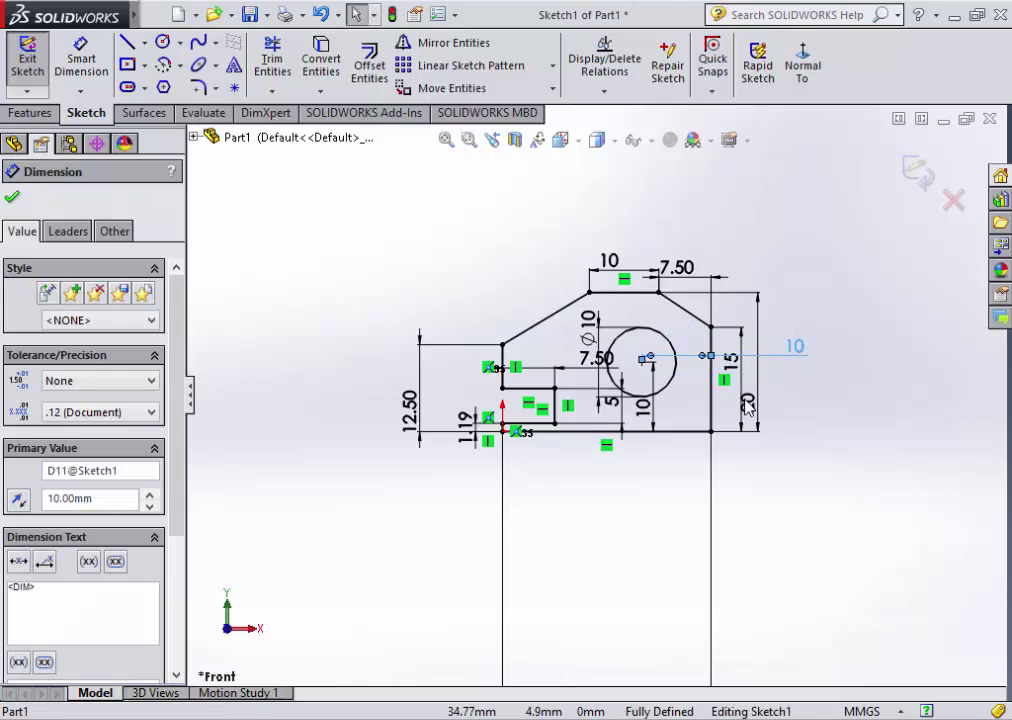
left_click_drag(748, 400, 835, 360)
mouse_move(733, 370)
left_mouse_down()
mouse_move(806, 364)
mouse_move(717, 365)
mouse_move(680, 352)
left_mouse_up()
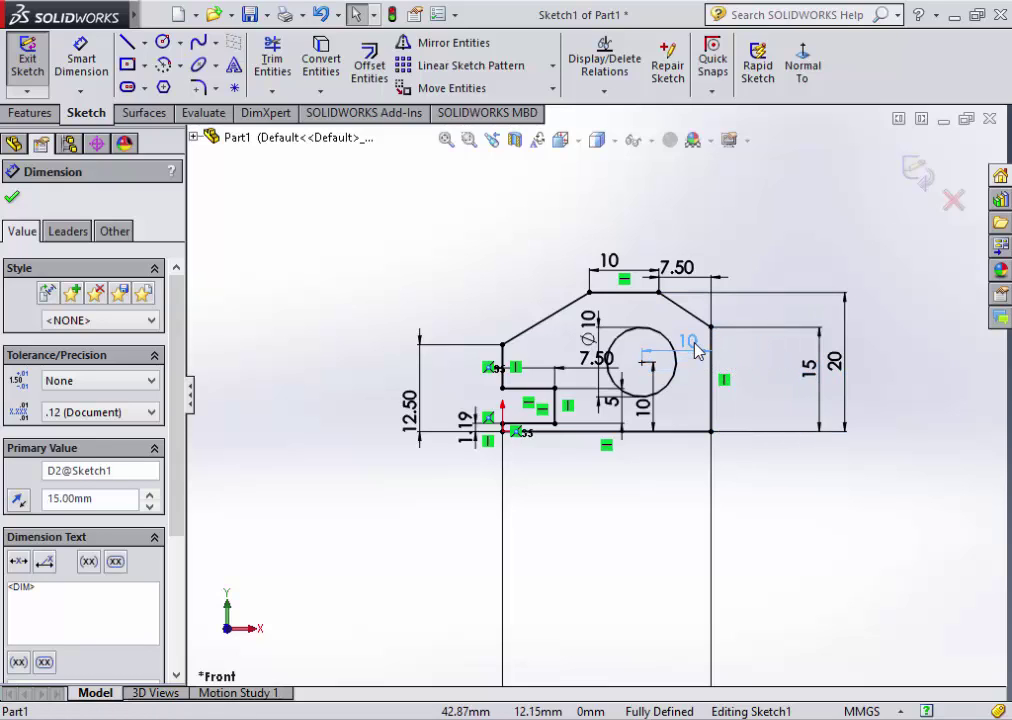
left_click_drag(808, 368, 786, 364)
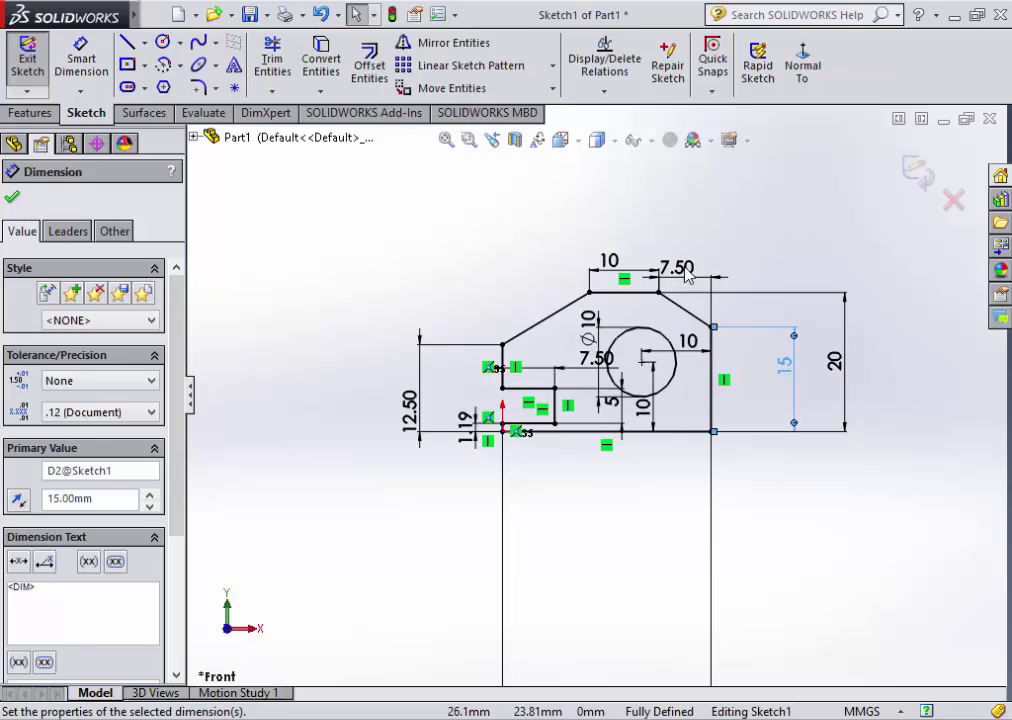
left_click_drag(682, 270, 690, 263)
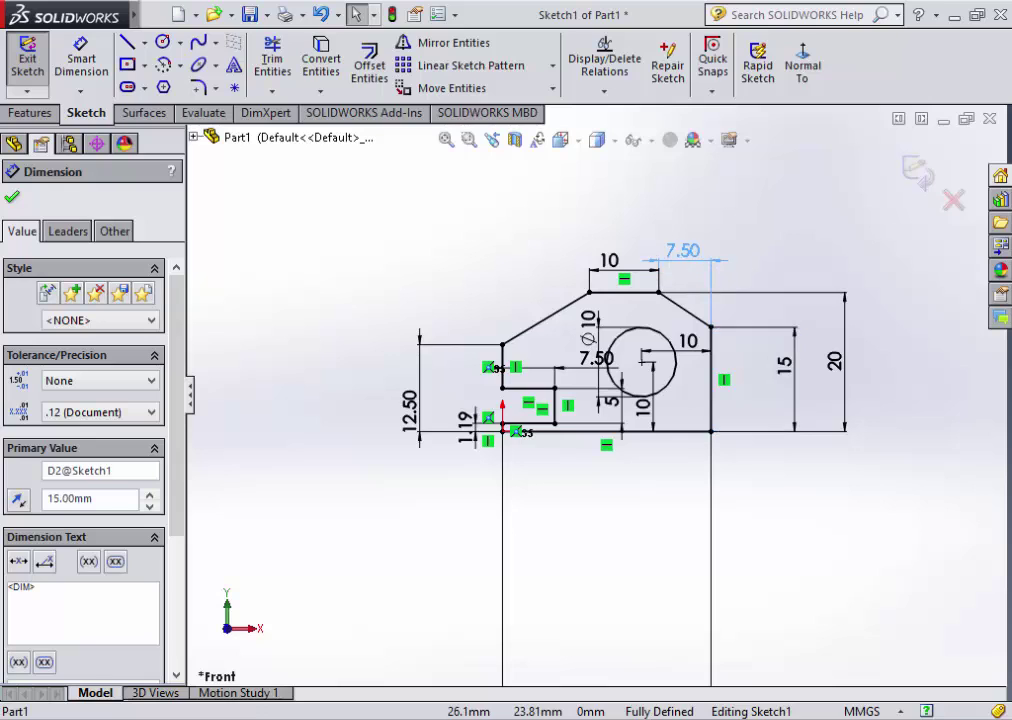
left_click(760, 265)
- Move the 1.19 dimension further left and the 30 dimension up near the part
scroll(470, 448, "down", 2)
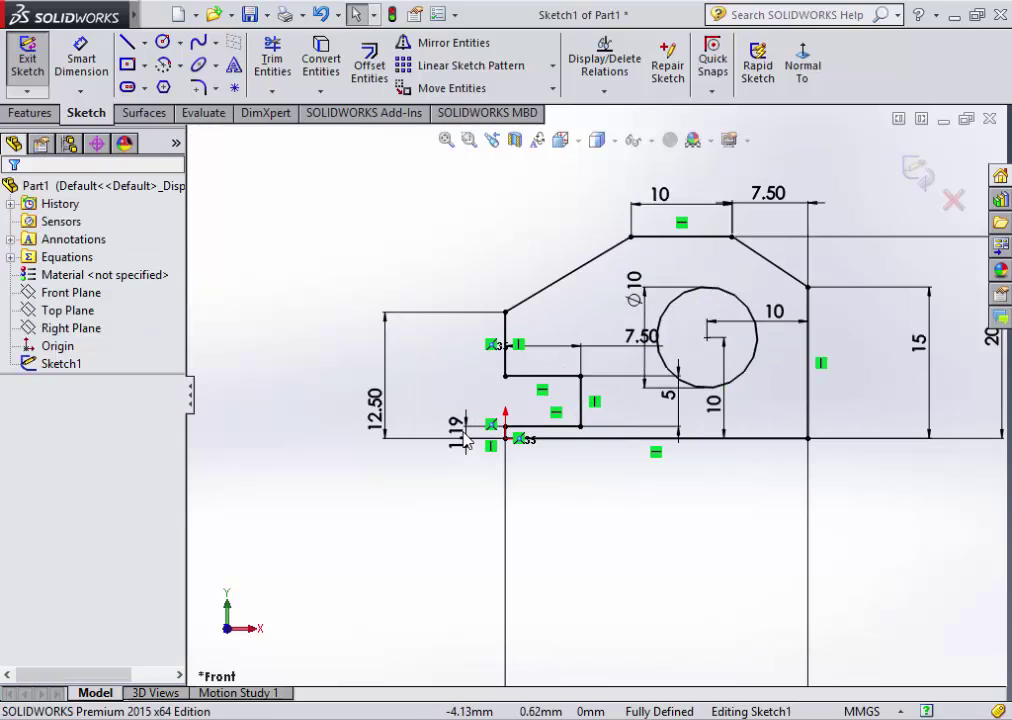
left_click_drag(462, 442, 424, 468)
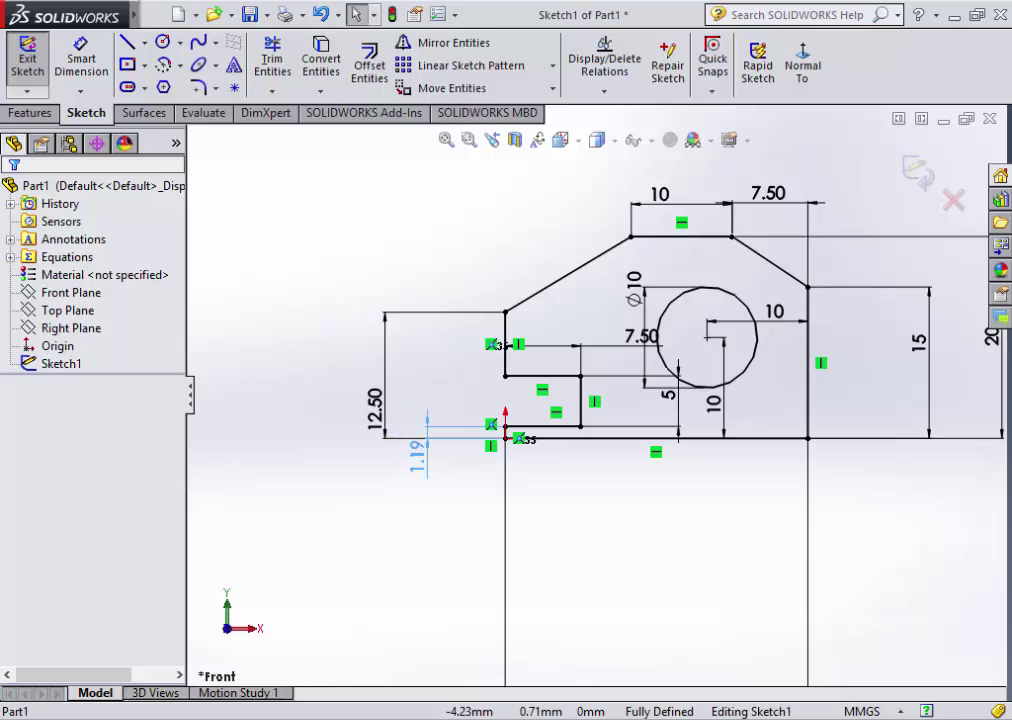
left_click(570, 470)
scroll(697, 648, "up", 2)
scroll(697, 648, "up", 2)
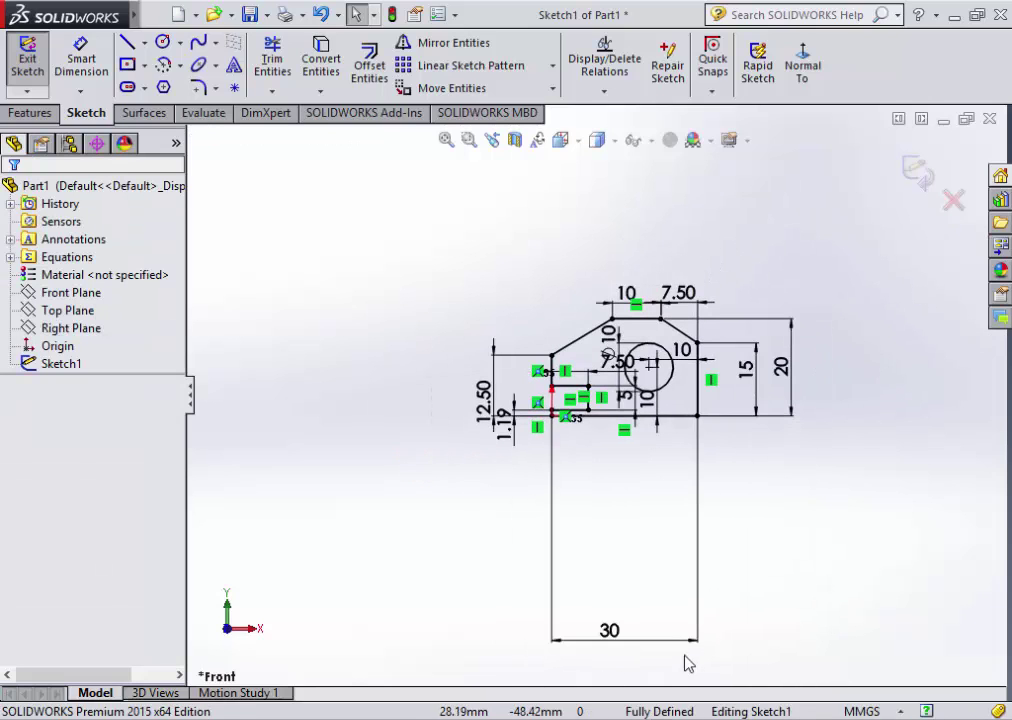
left_click_drag(612, 639, 604, 458)
scroll(671, 425, "down", 3)
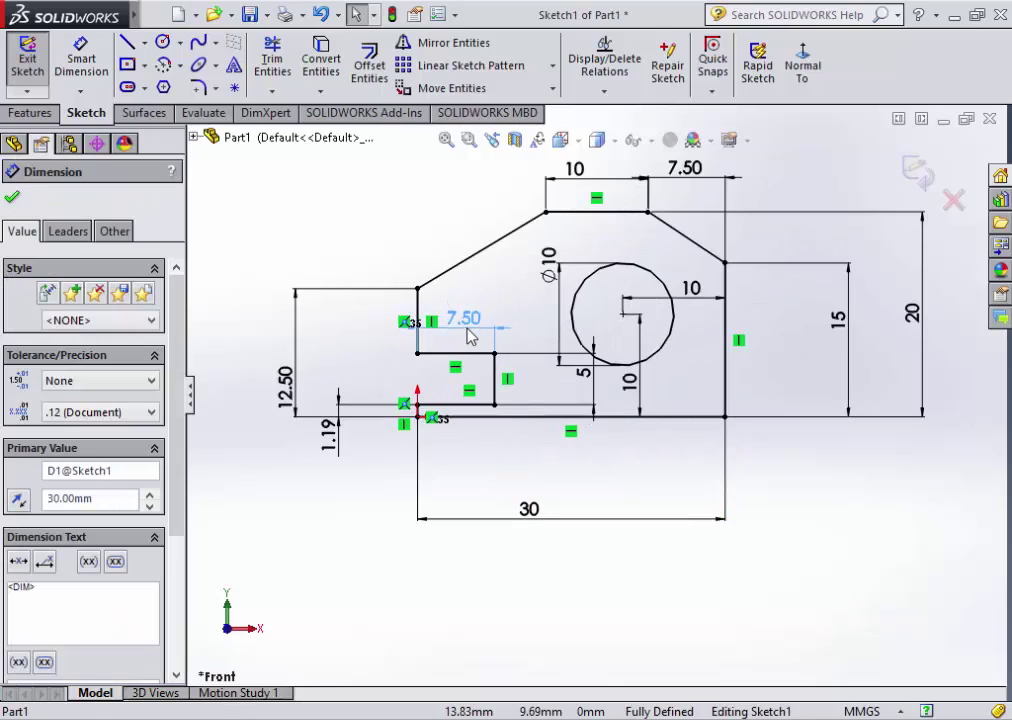
- Place the inner 7.50, vertical 10 and Ø10 labels by the hole, and the 5 left of the slot
left_click_drag(488, 314, 465, 334)
left_click_drag(590, 381, 527, 388)
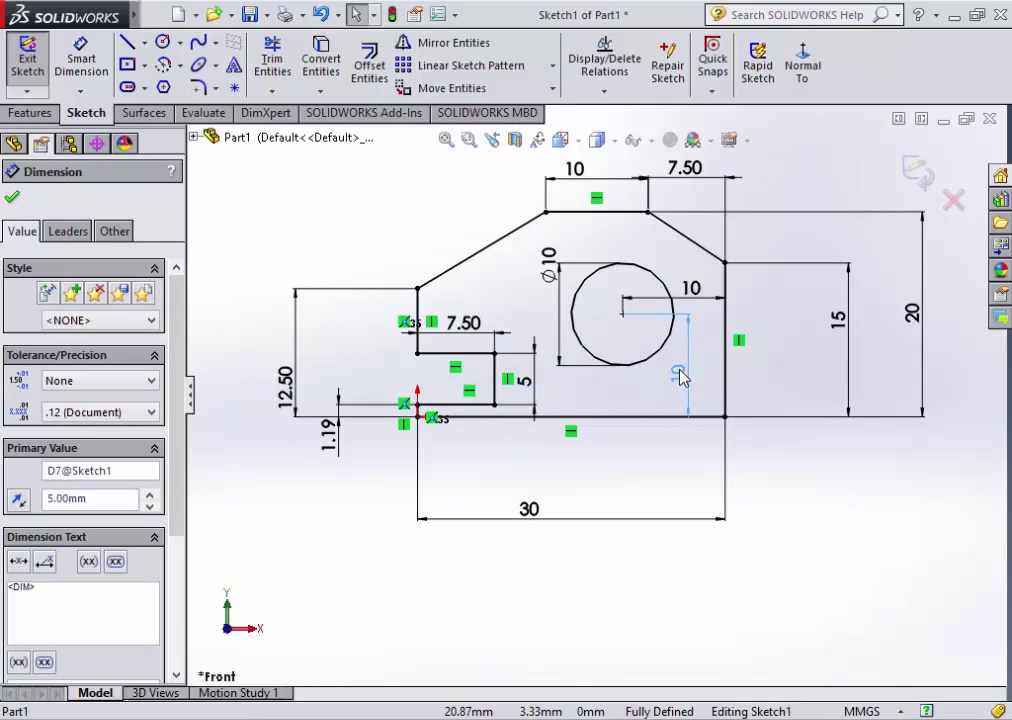
left_click_drag(630, 383, 619, 362)
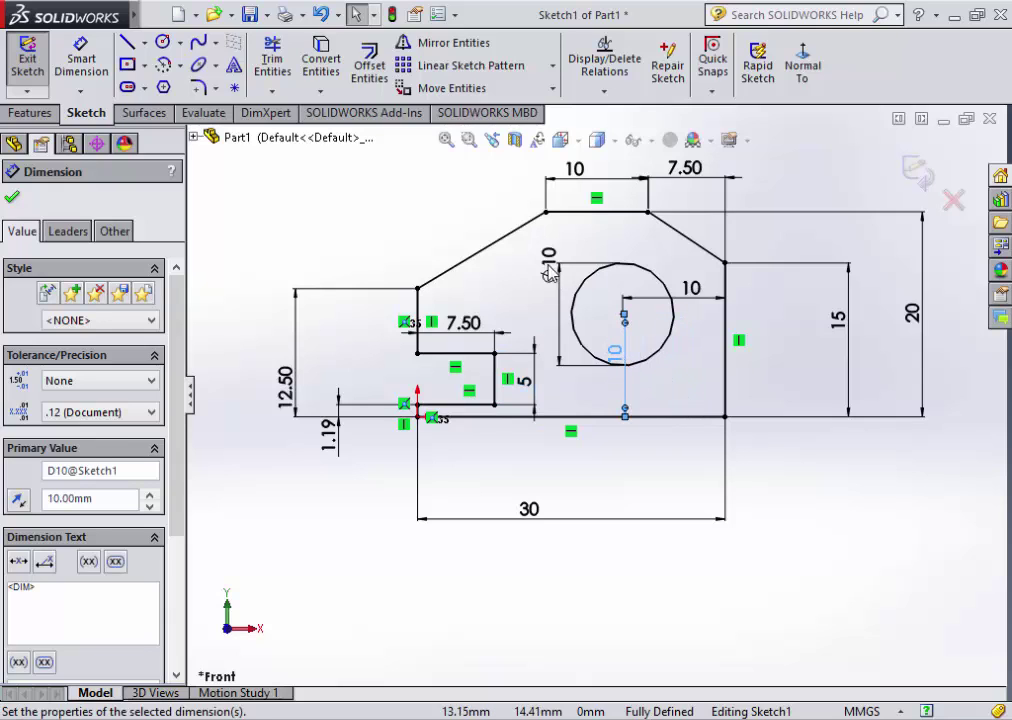
left_click_drag(549, 257, 598, 319)
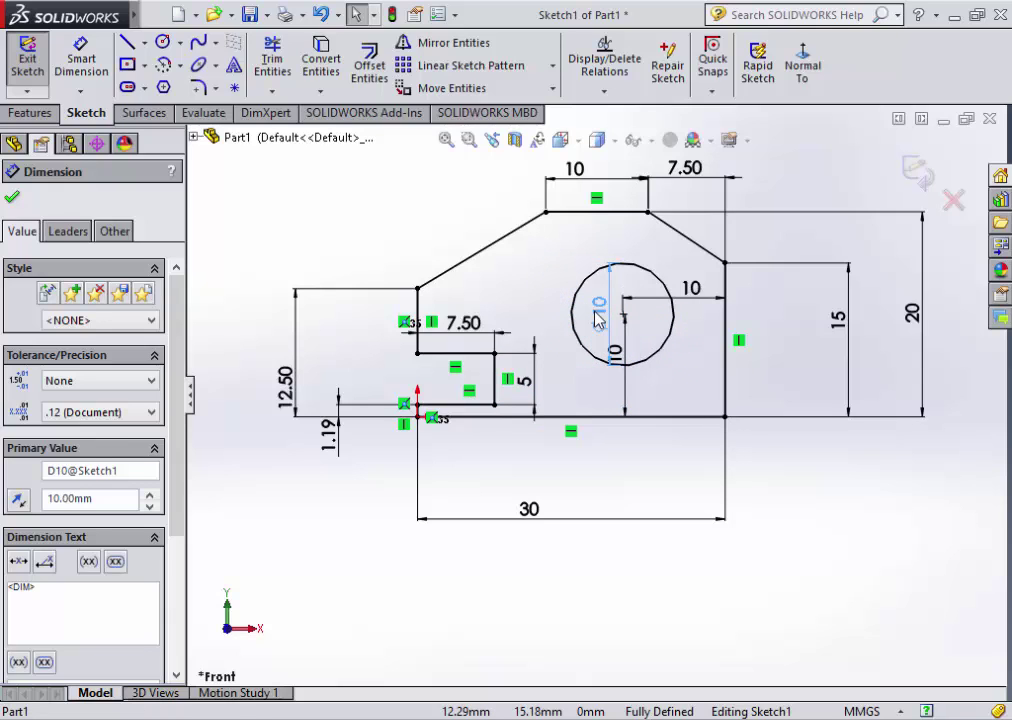
left_click(590, 390)
scroll(593, 392, "up", 1)
left_click_drag(545, 388, 486, 384)
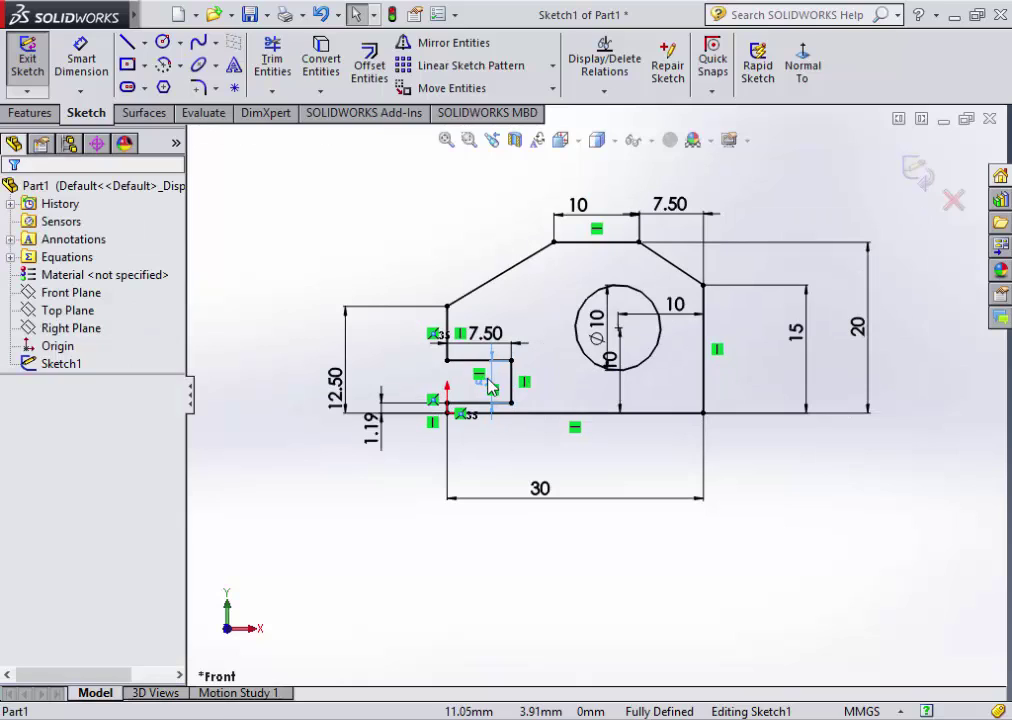
left_click(347, 497)
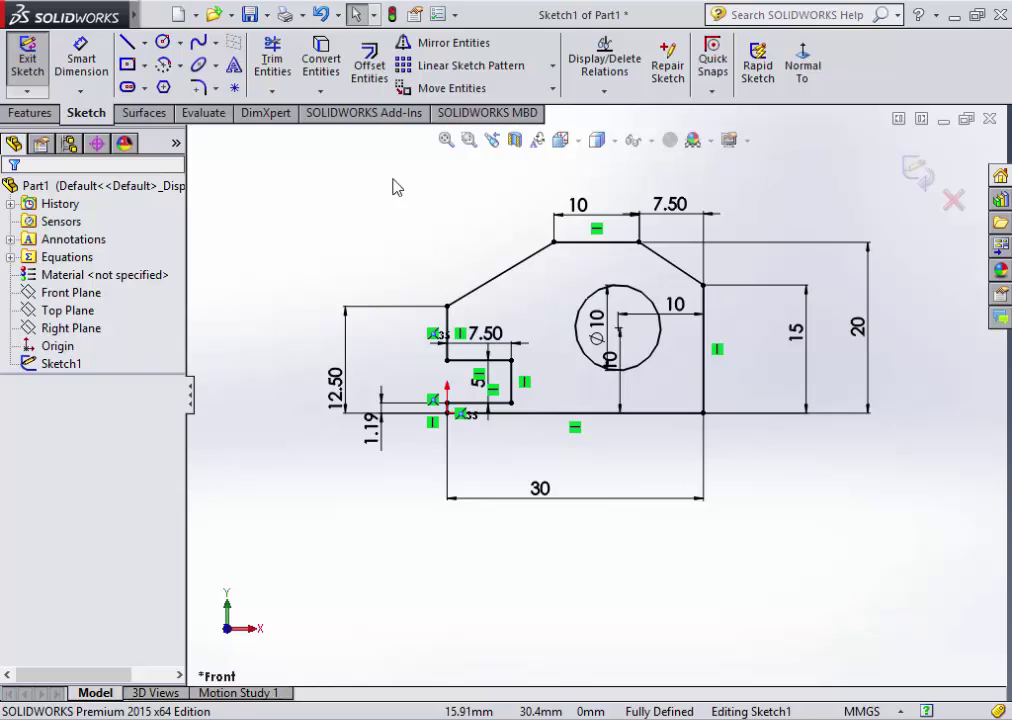
- Extrude Sketch1 as Boss-Extrude1, Blind at 10 mm, with the hole running through
left_click(33, 113)
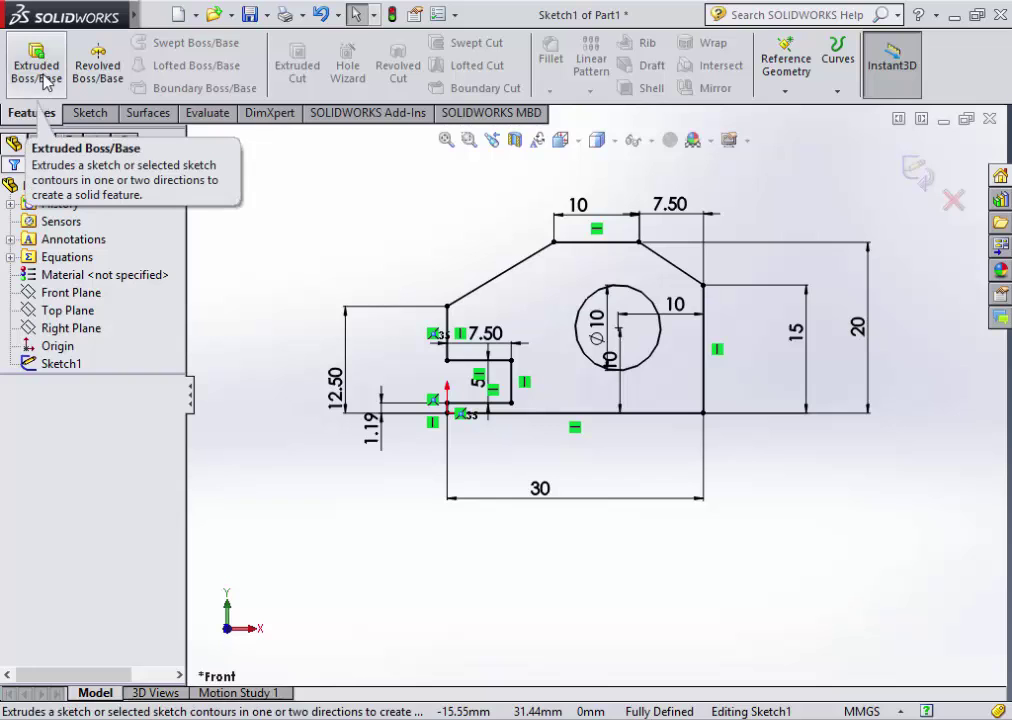
left_click(43, 80)
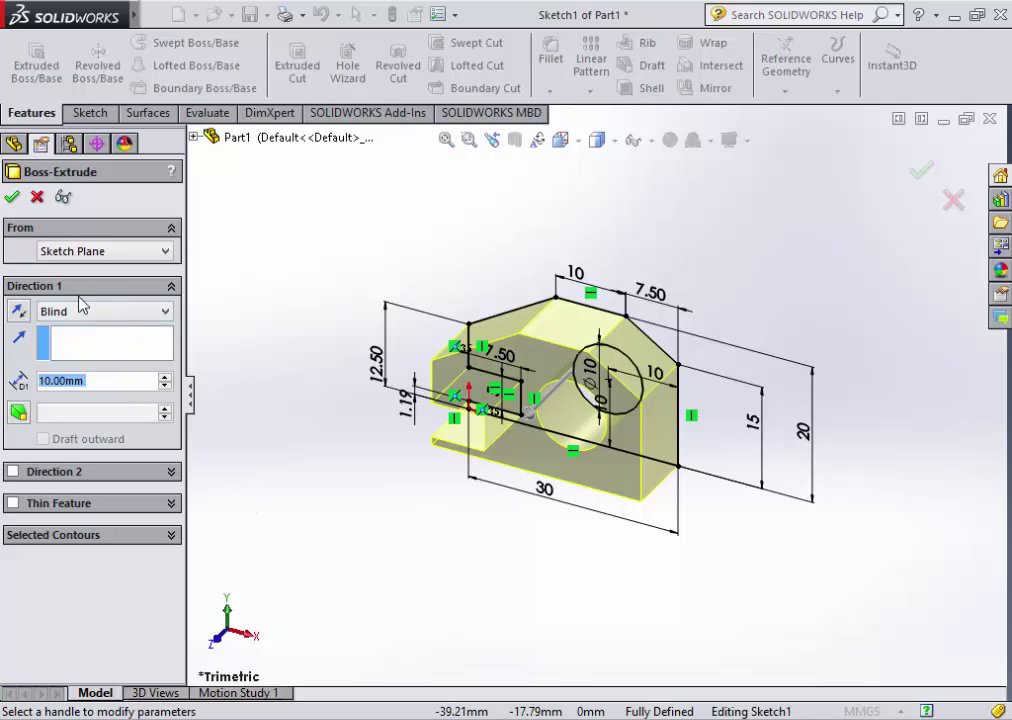
left_click(13, 197)
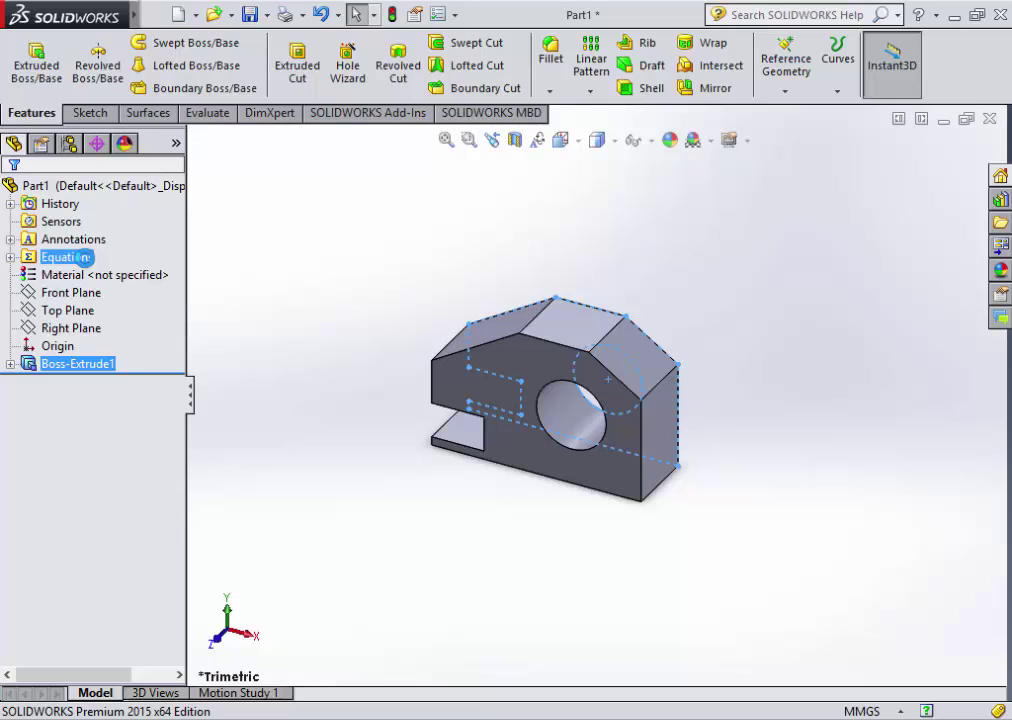
- Undo Boss-Extrude1, exit the sketch, and start a new Extruded Boss/Base awaiting a sketch
key("ctrl+z")
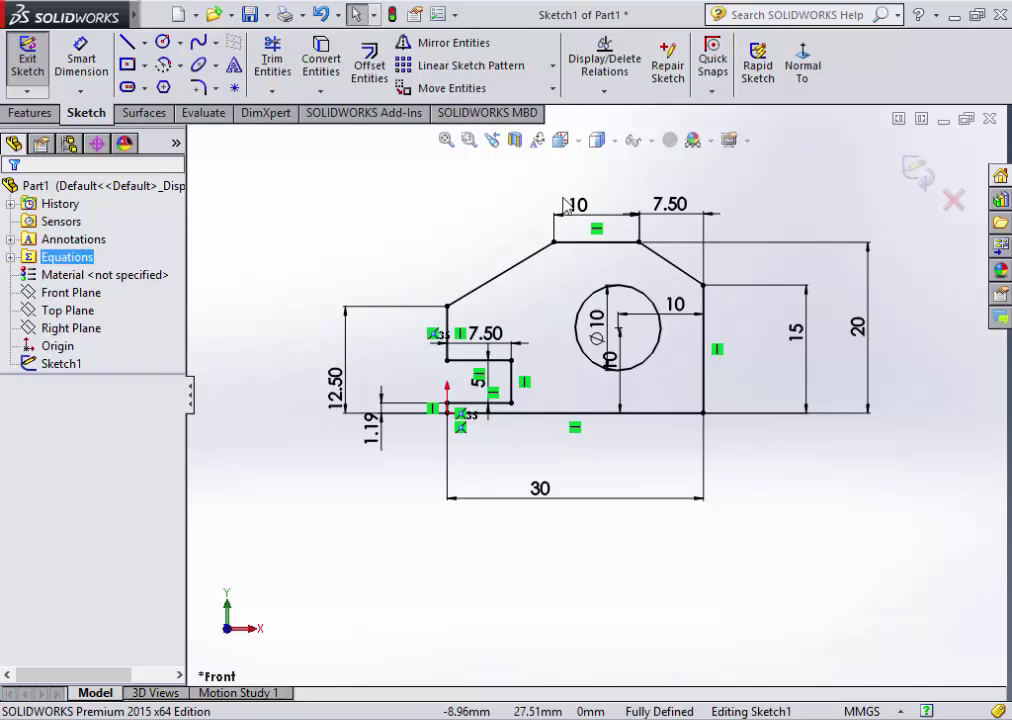
left_click(916, 172)
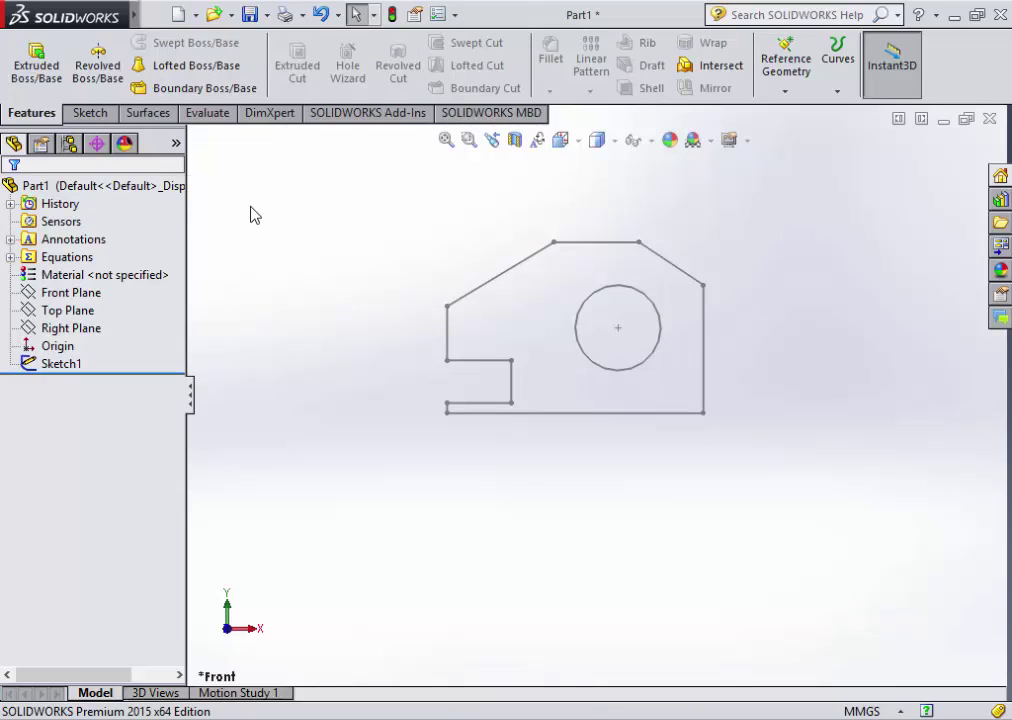
left_click(106, 115)
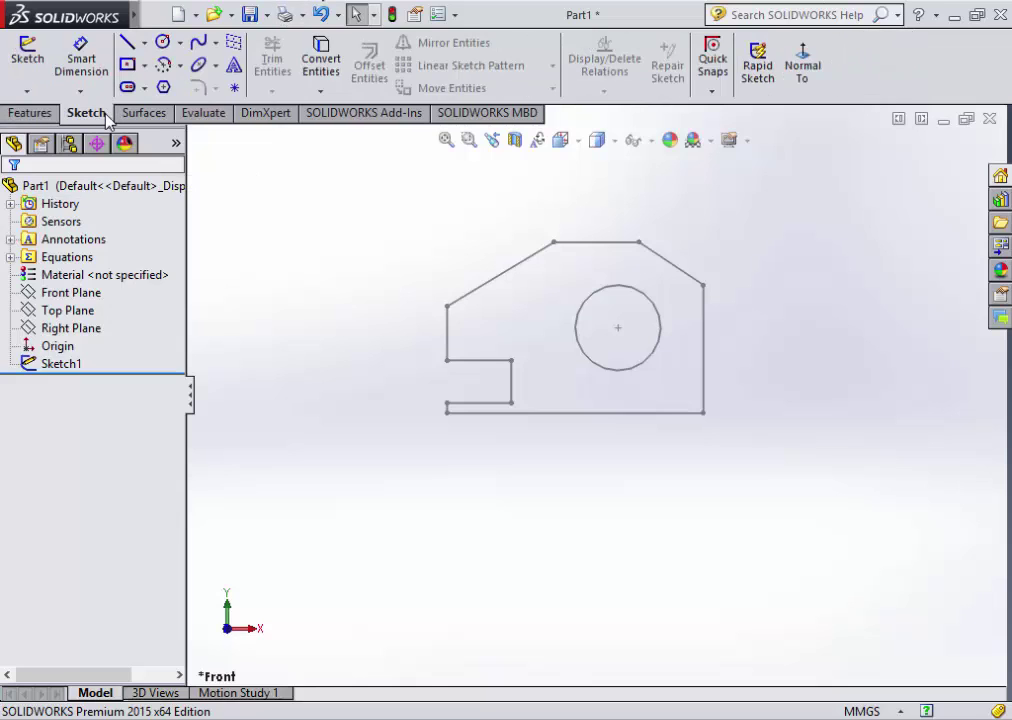
left_click(31, 112)
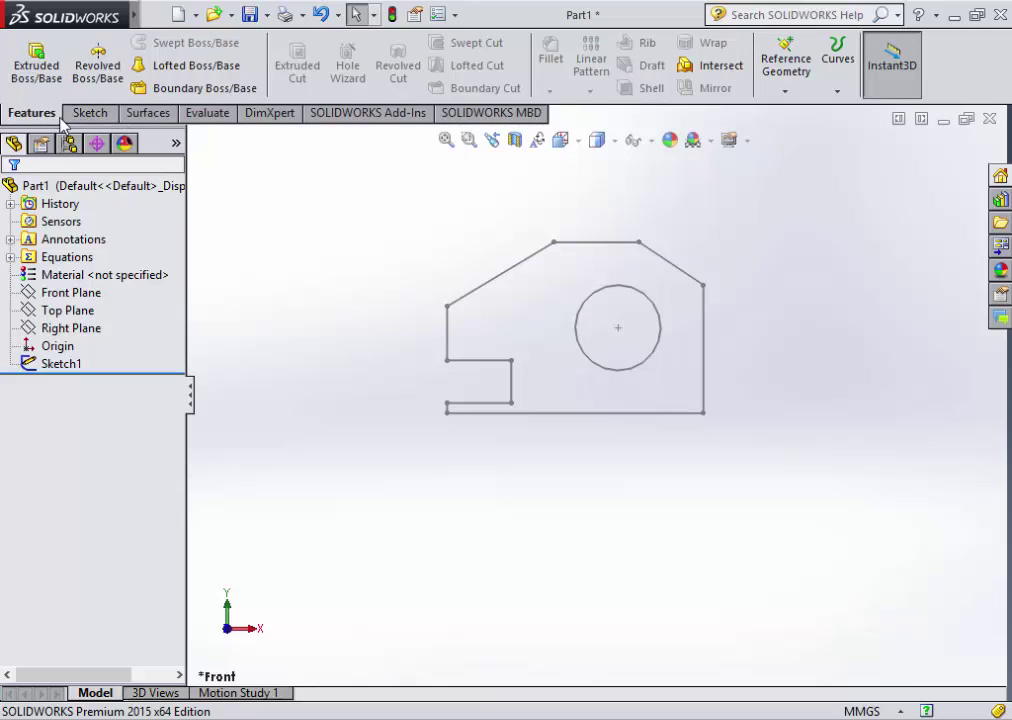
left_click(37, 78)
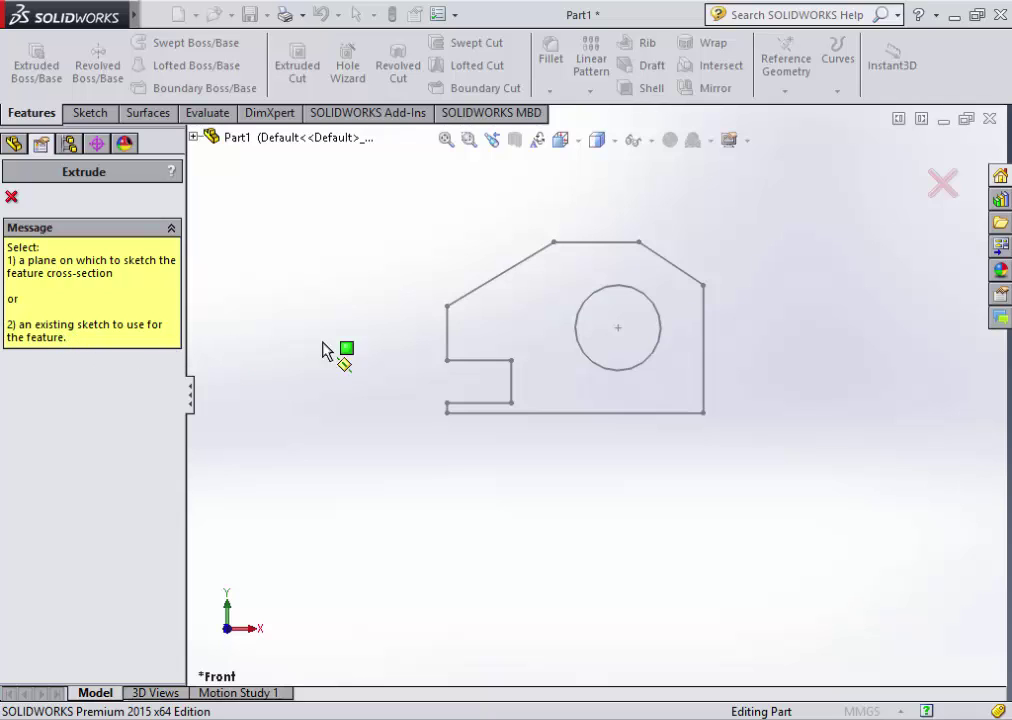
- Pick the bracket's outer edge as the profile, previewing a 10 mm Blind extrusion without the hole
left_click(484, 291)
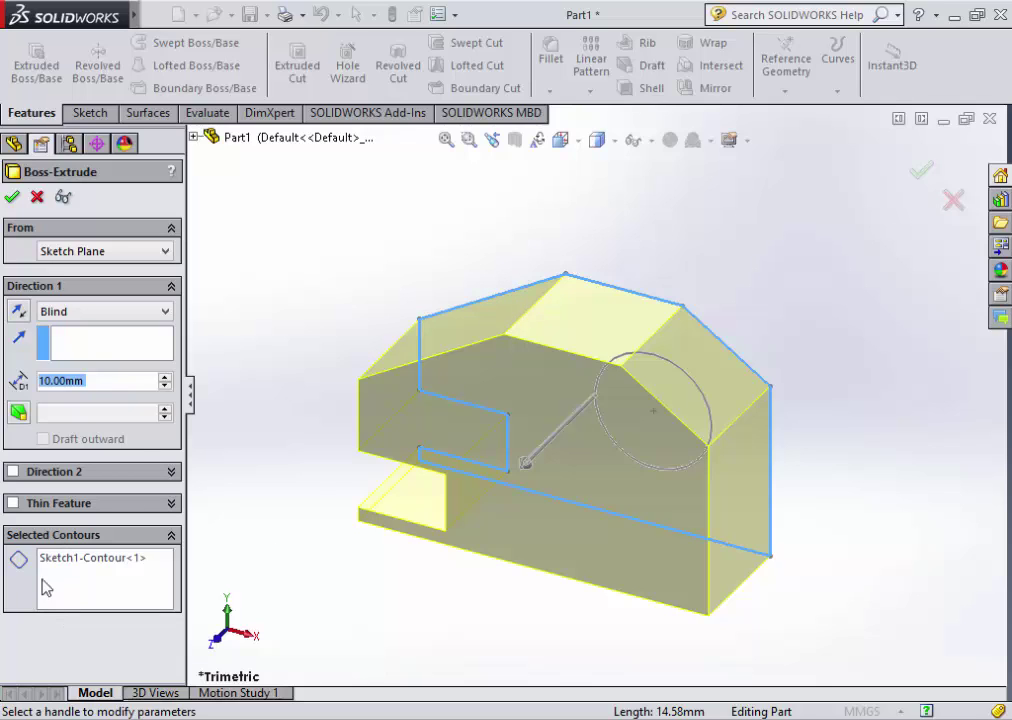
- Add the hole circle as Sketch1-Contour<2> in Selected Contours, then cancel the Boss-Extrude
left_click(82, 575)
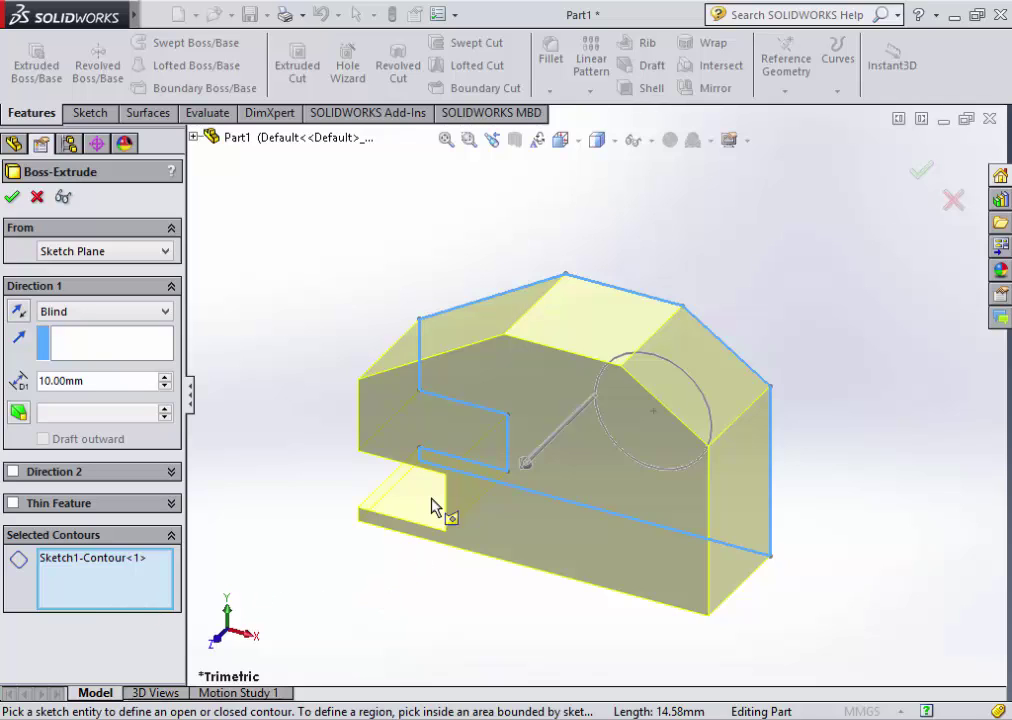
left_click(664, 359)
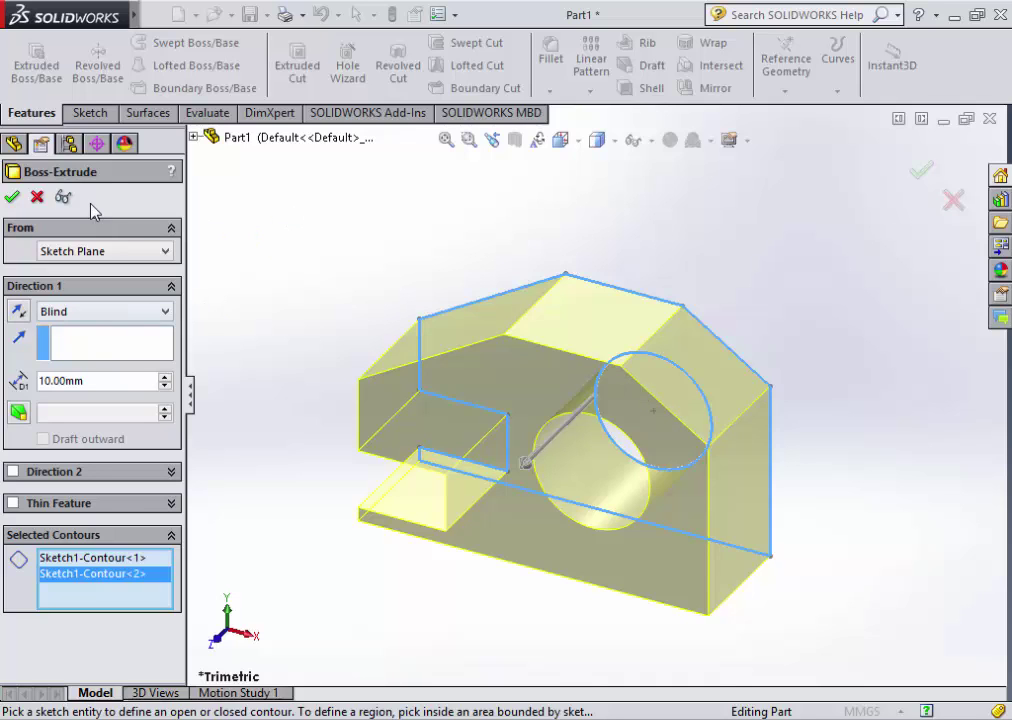
left_click(37, 196)
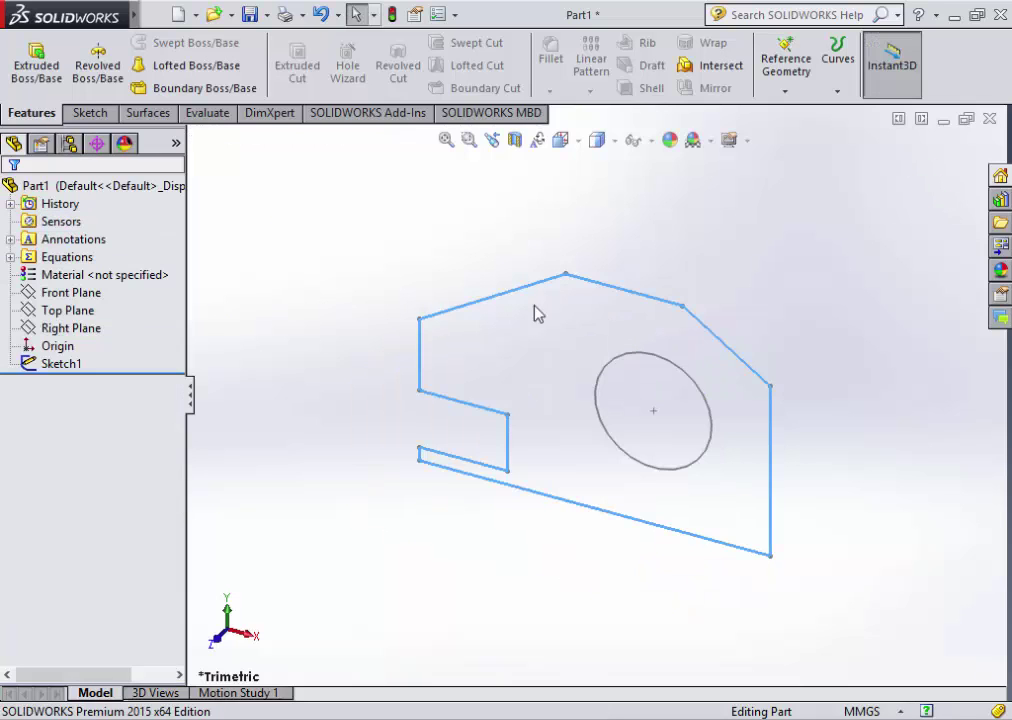
- Edit Sketch1 and start an Extruded Boss/Base previewing the whole bracket 10 mm Blind
right_click(45, 366)
left_click(57, 313)
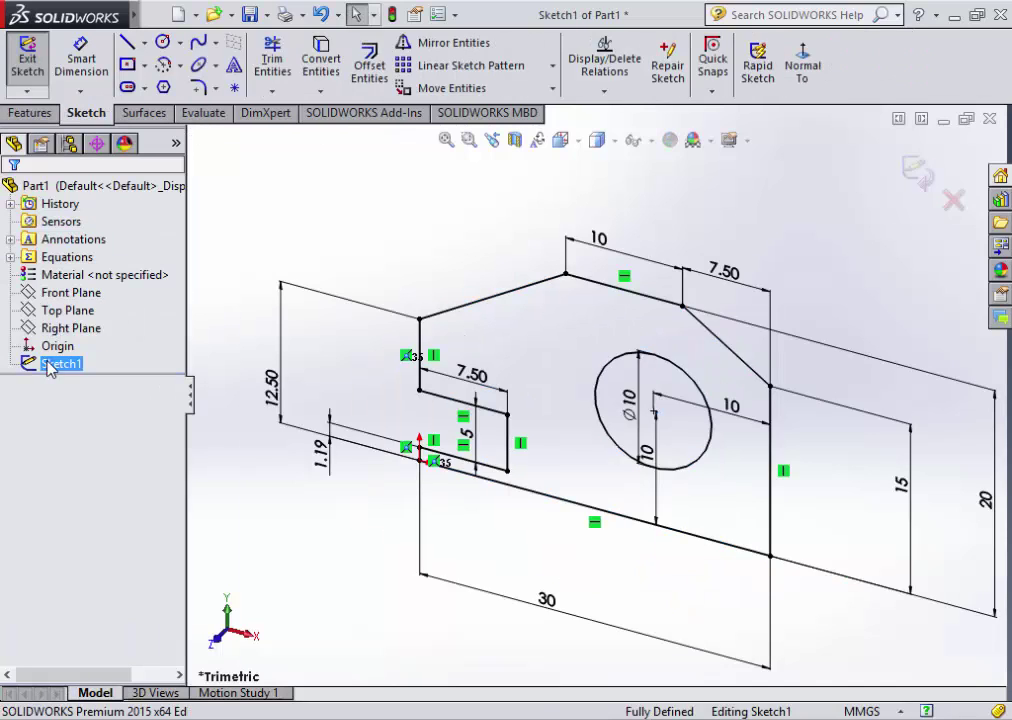
right_click(60, 363)
left_click(85, 337)
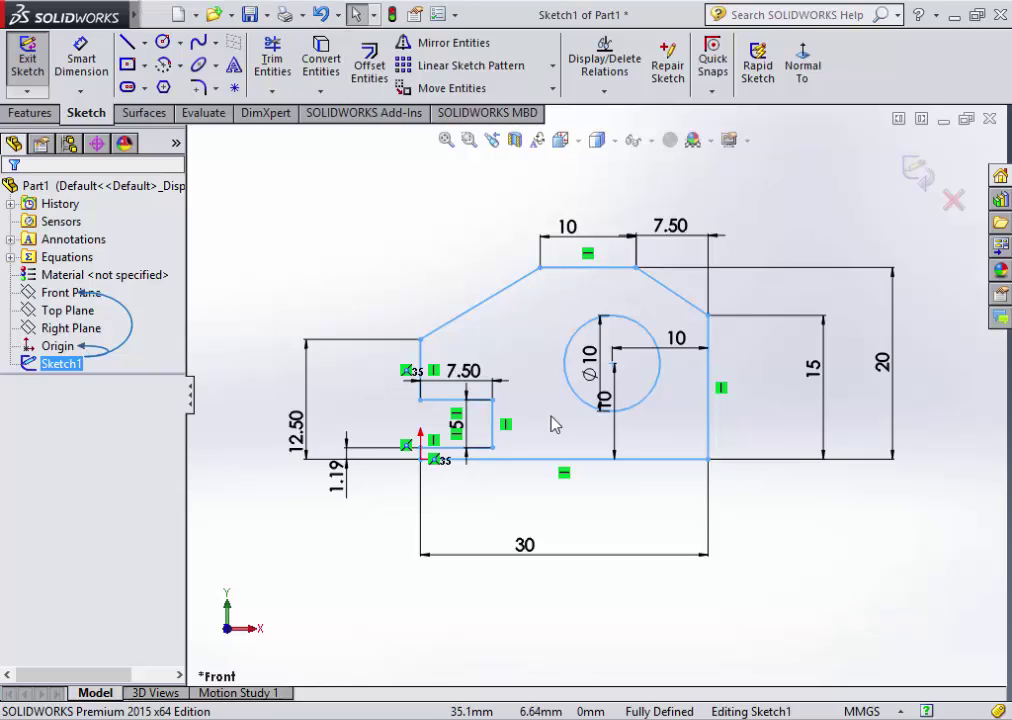
left_click(34, 113)
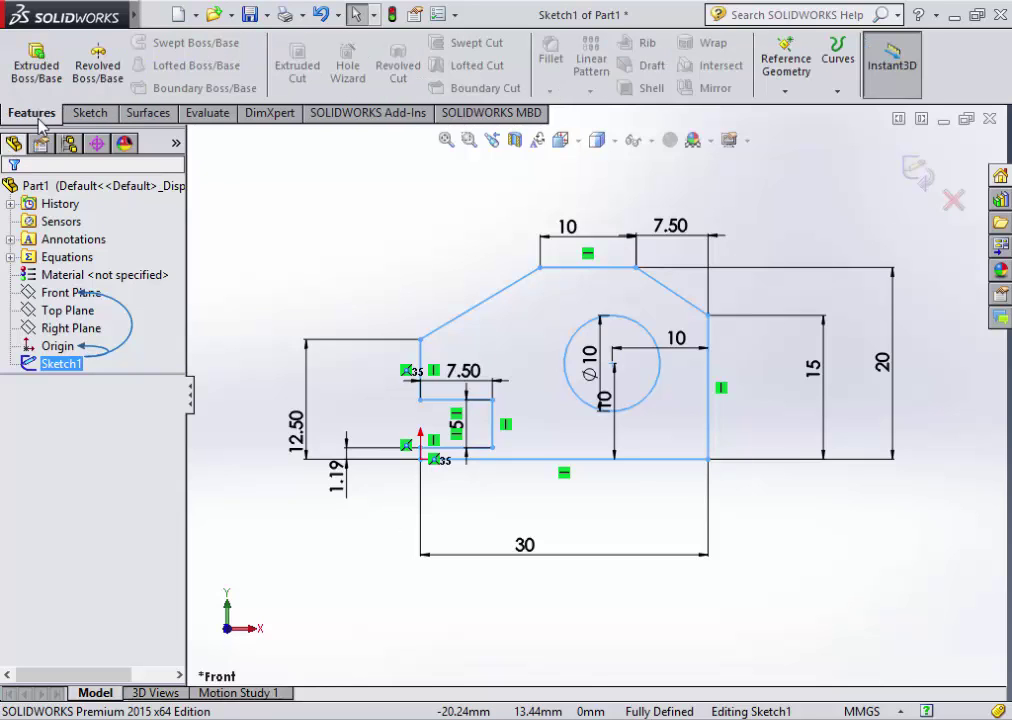
left_click(36, 56)
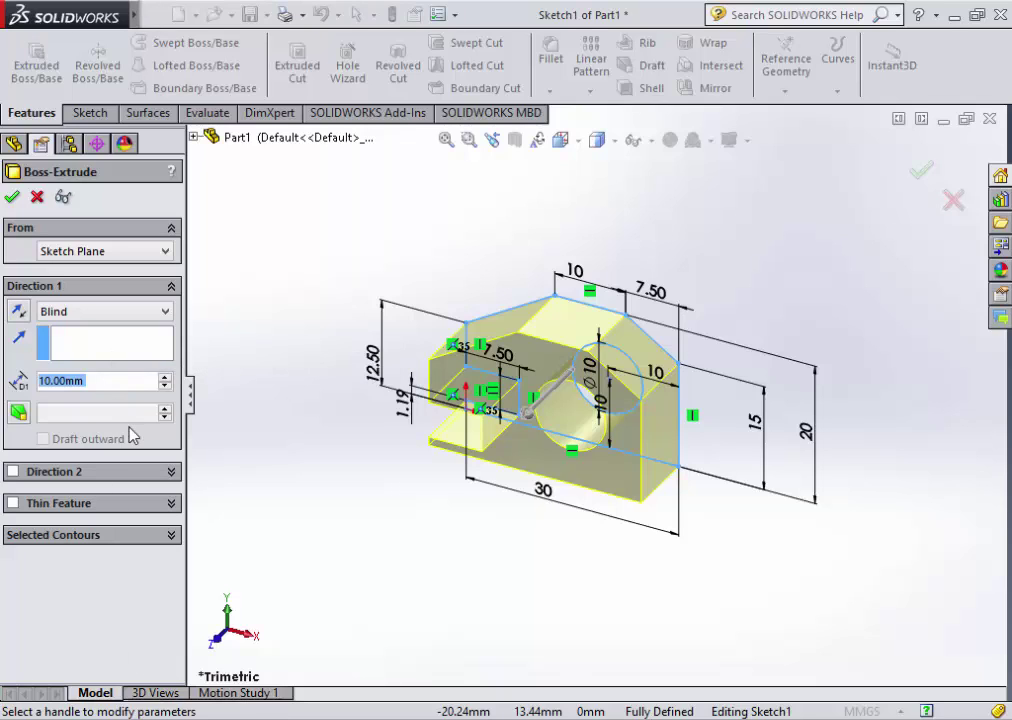
- Cancel the Boss-Extrude preview and exit Sketch1 without extruding
left_click(37, 196)
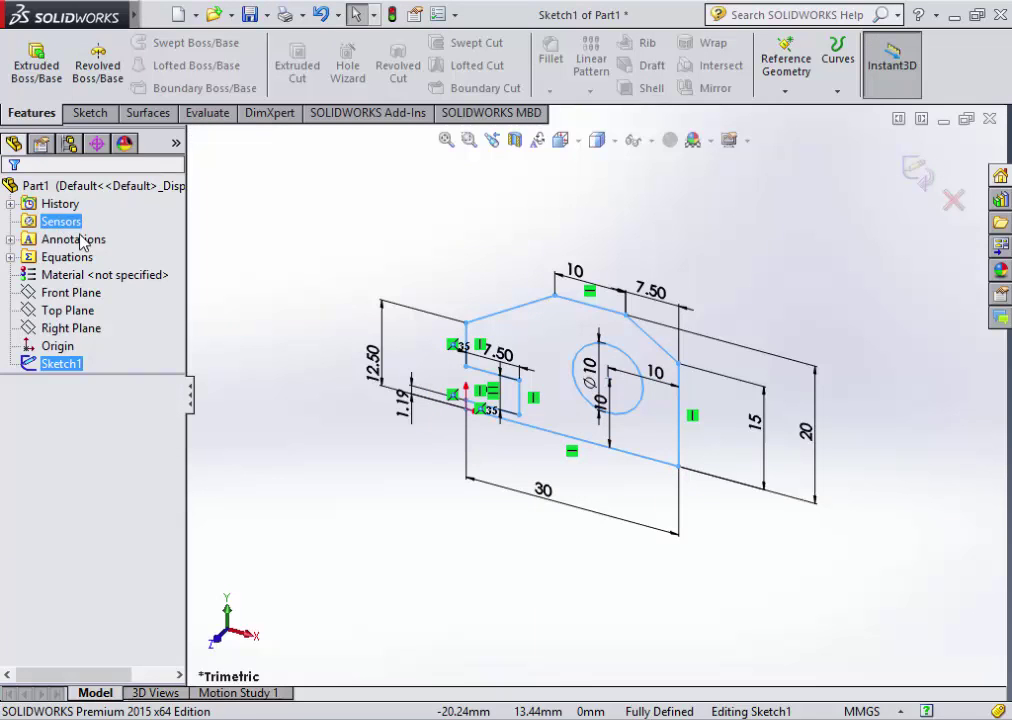
left_click(923, 176)
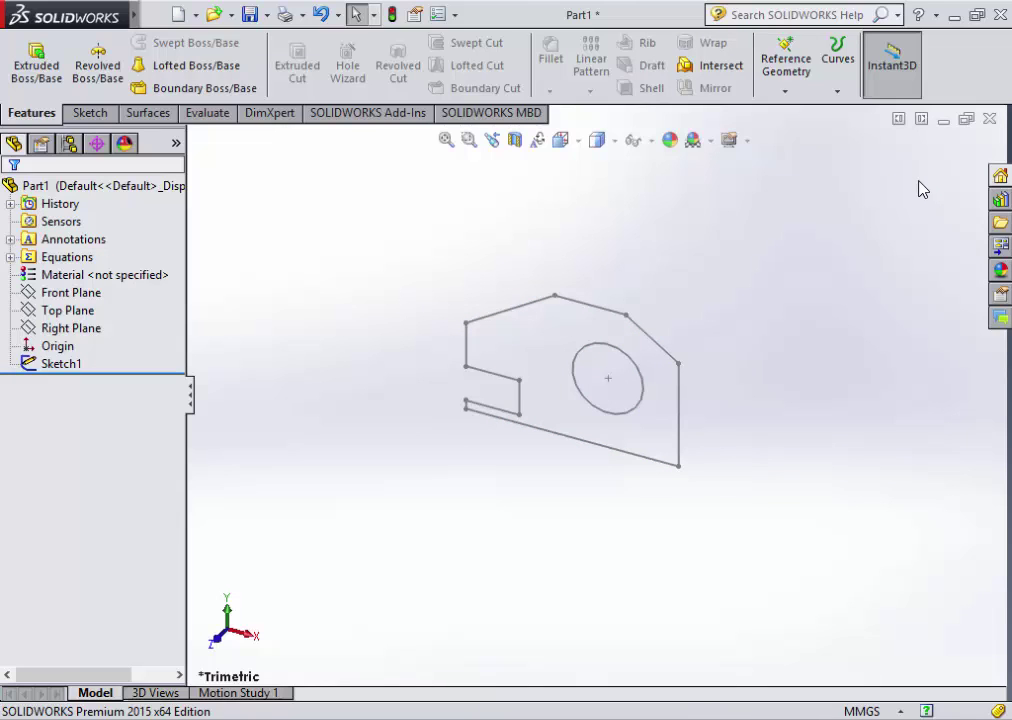
- Extrude the bracket profile plus the circle contour 10 mm Blind, creating Boss-Extrude2 with its hole
left_click(44, 89)
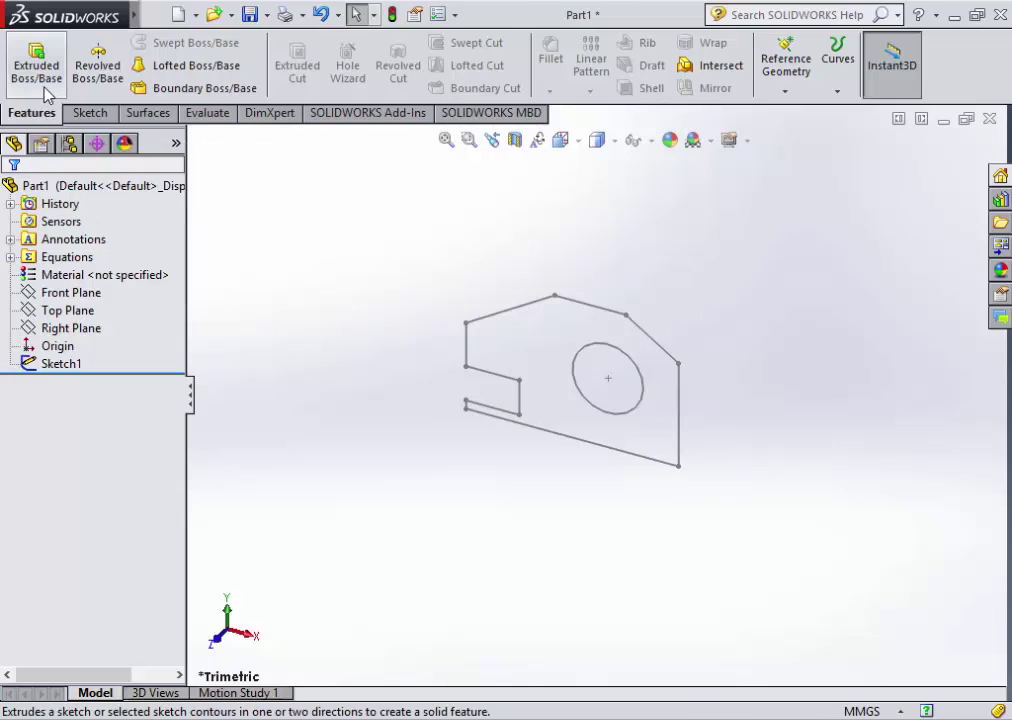
left_click(485, 319)
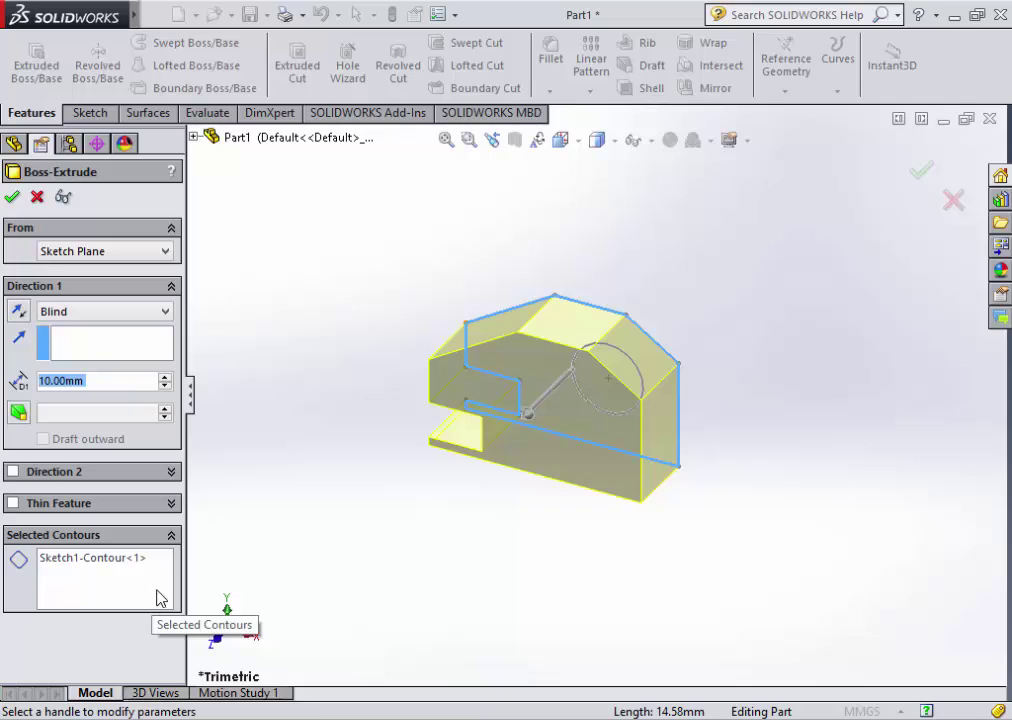
left_click(157, 597)
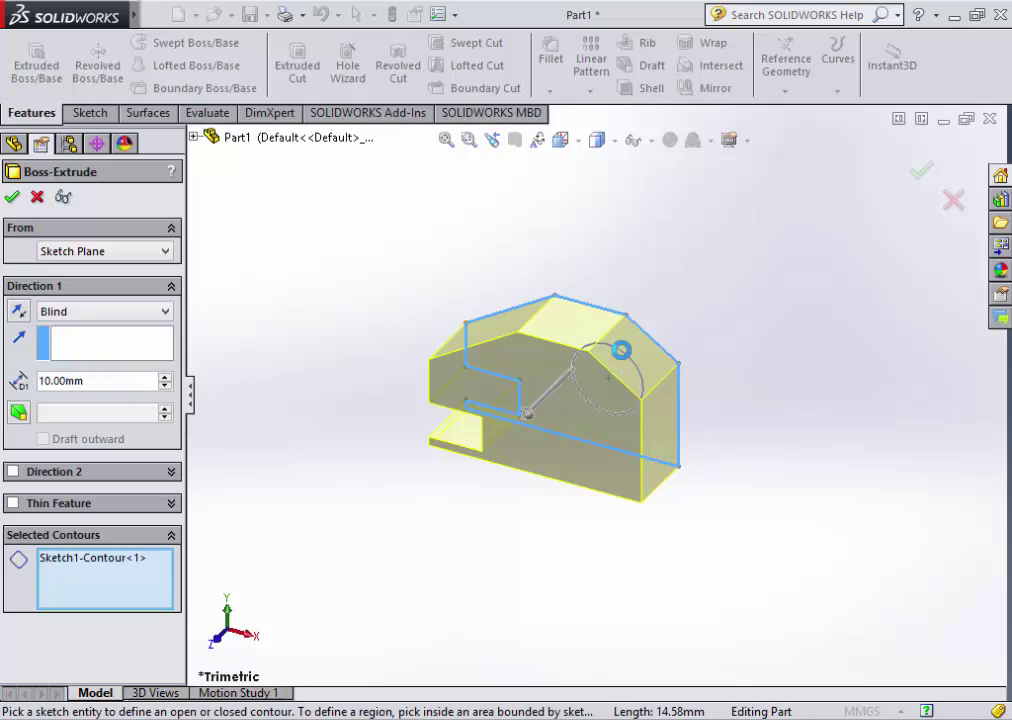
left_click(620, 349)
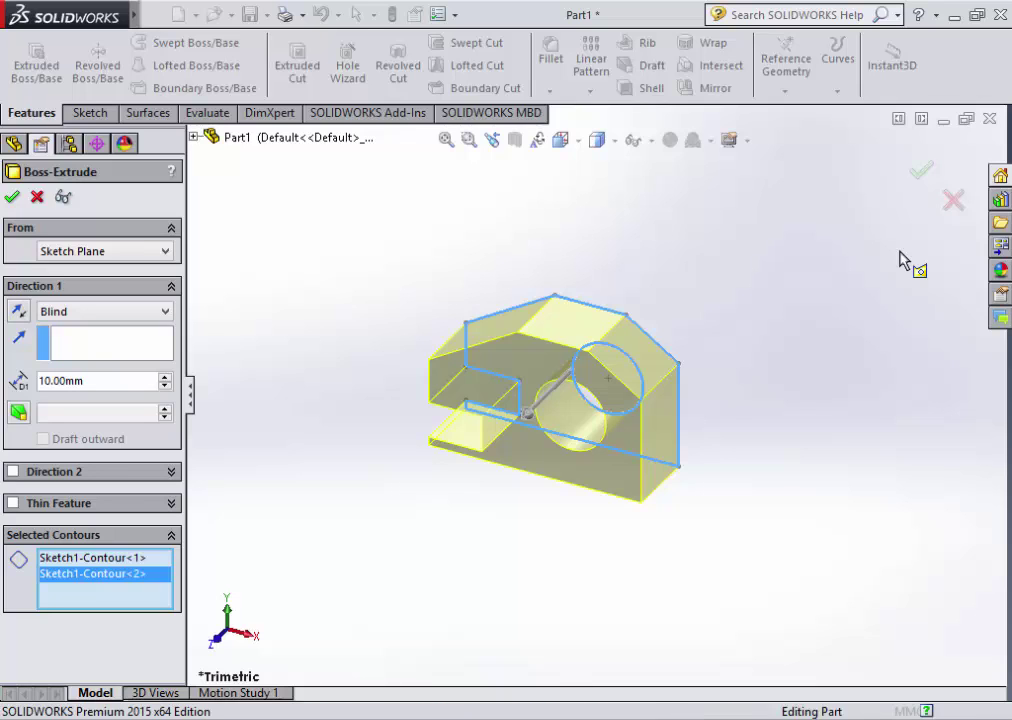
key("Return")
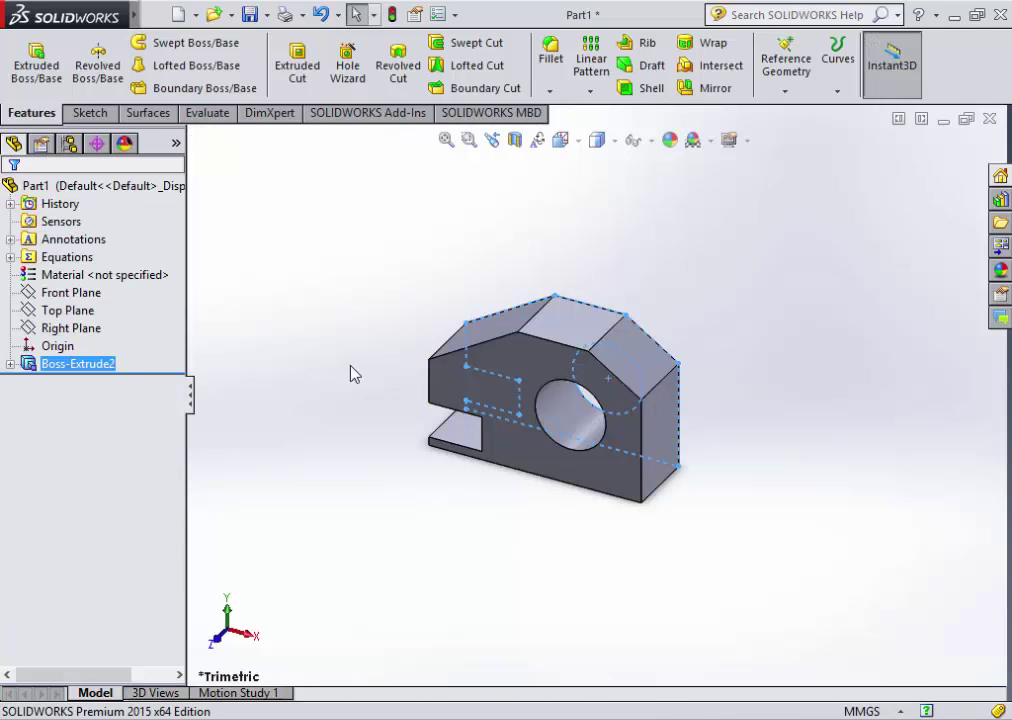
- Undo Boss-Extrude2, re-extrude only the outer contour as Boss-Extrude3, and select its front face
key("ctrl+z")
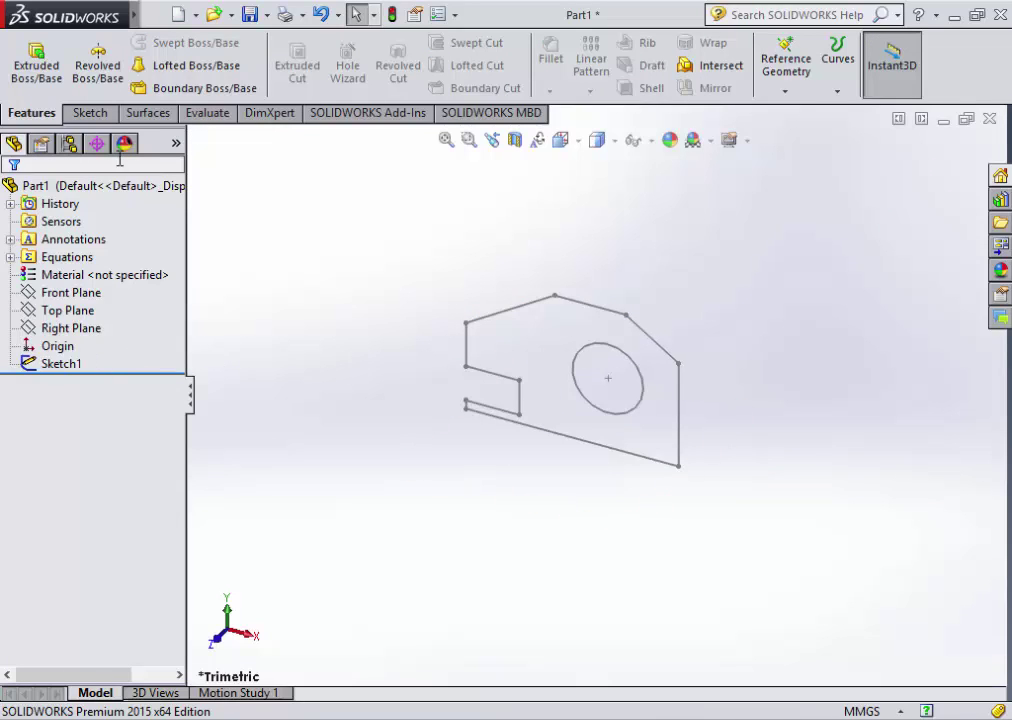
left_click(36, 62)
left_click(535, 299)
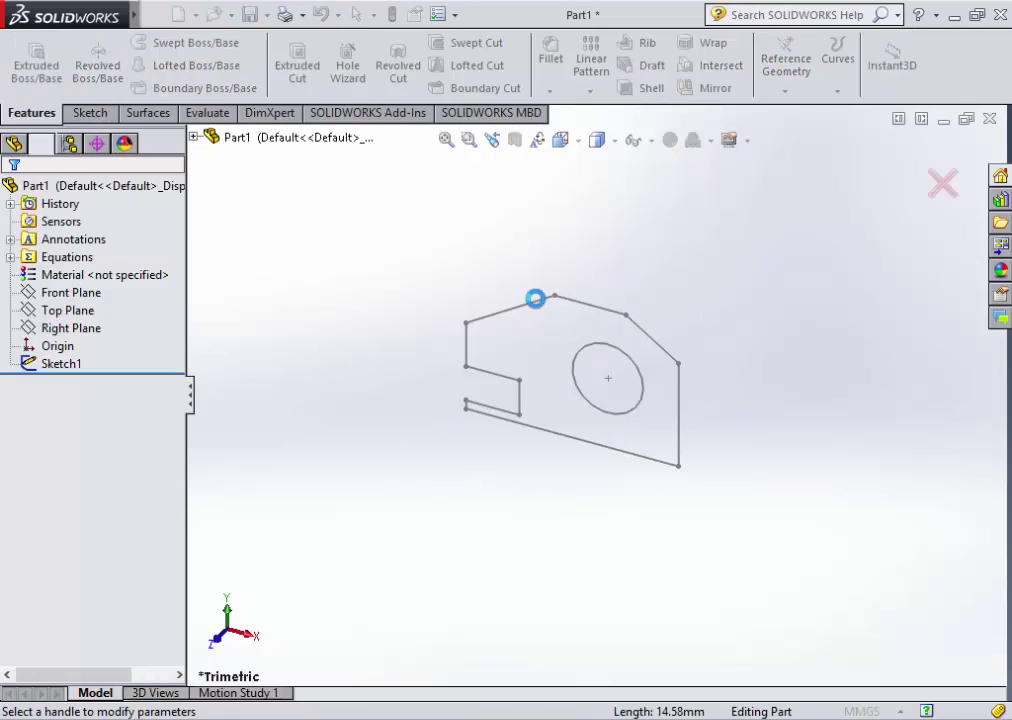
key("Return")
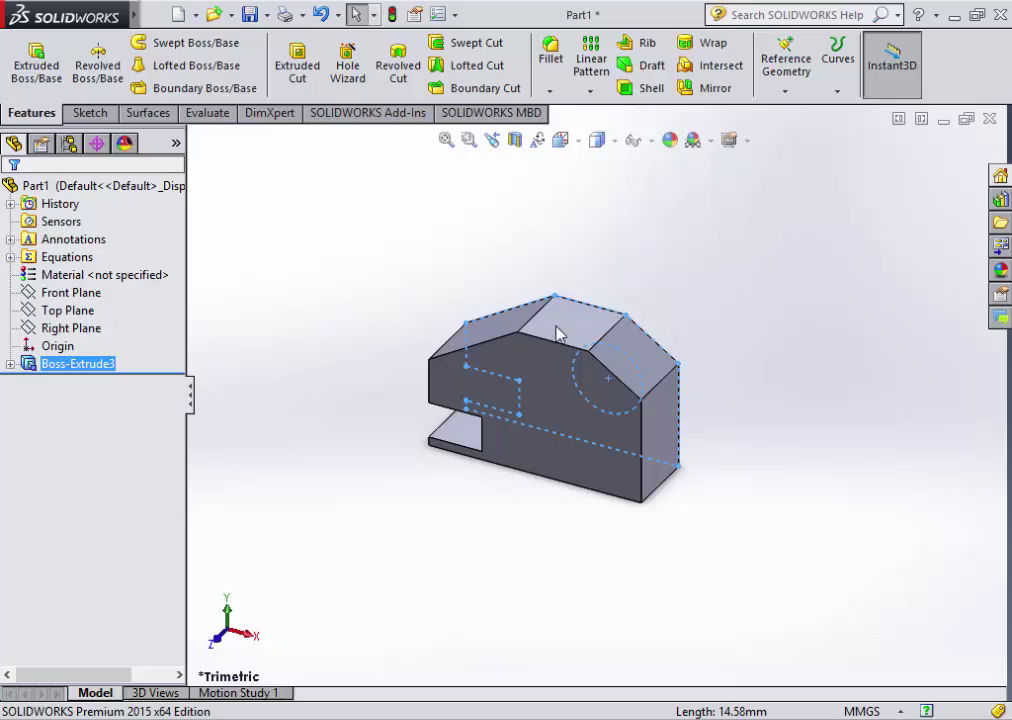
left_click(750, 501)
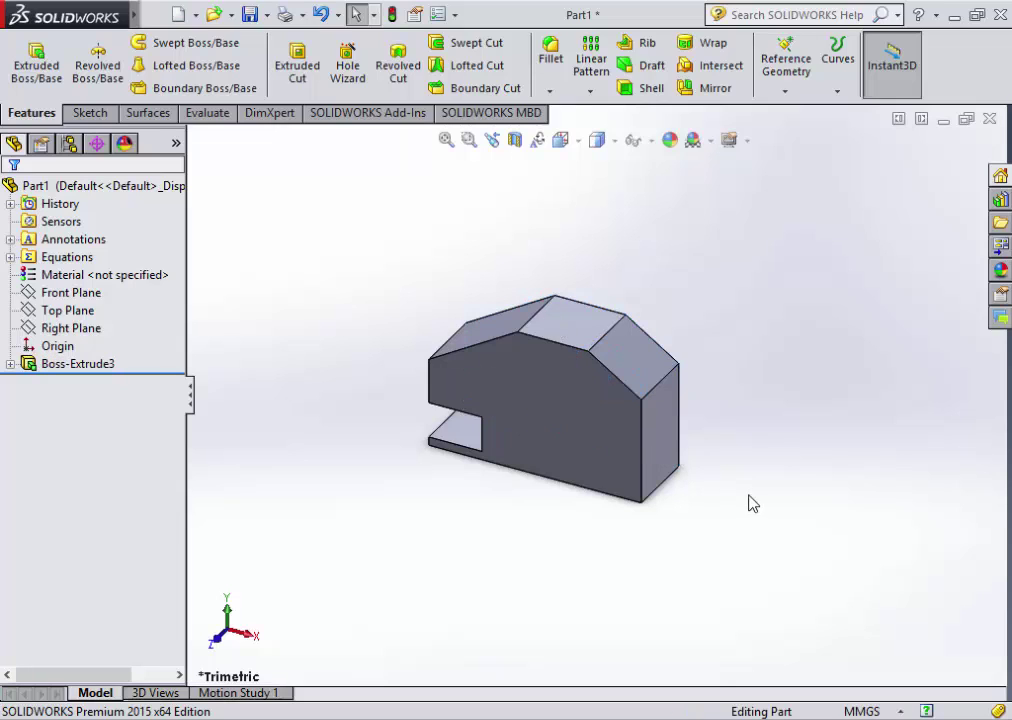
left_click(600, 400)
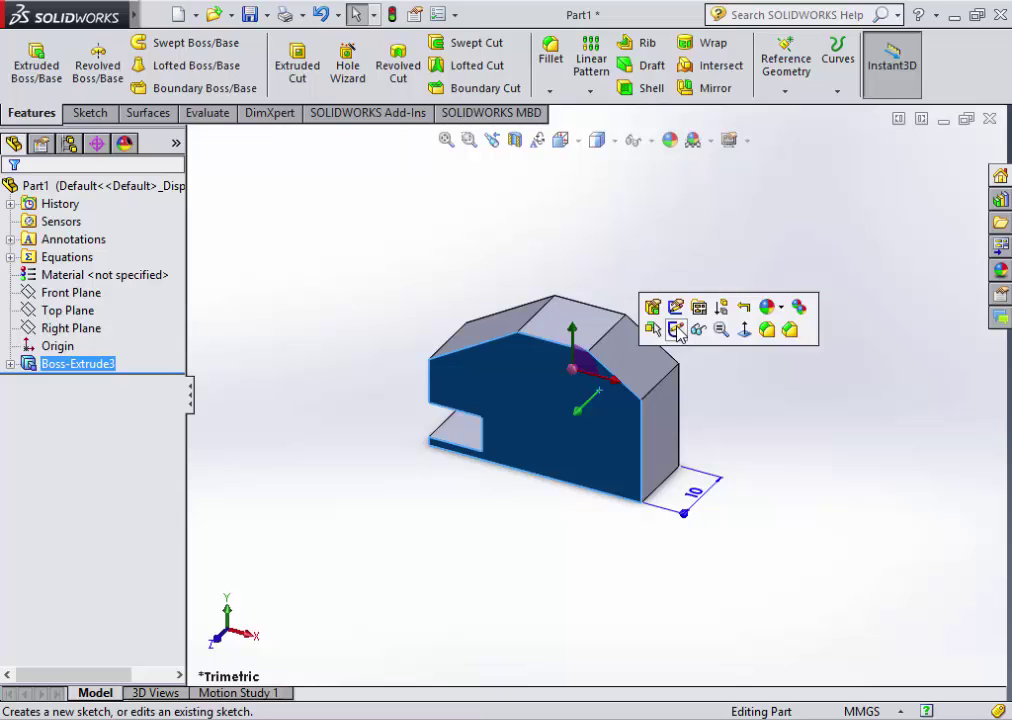
left_click(676, 330)
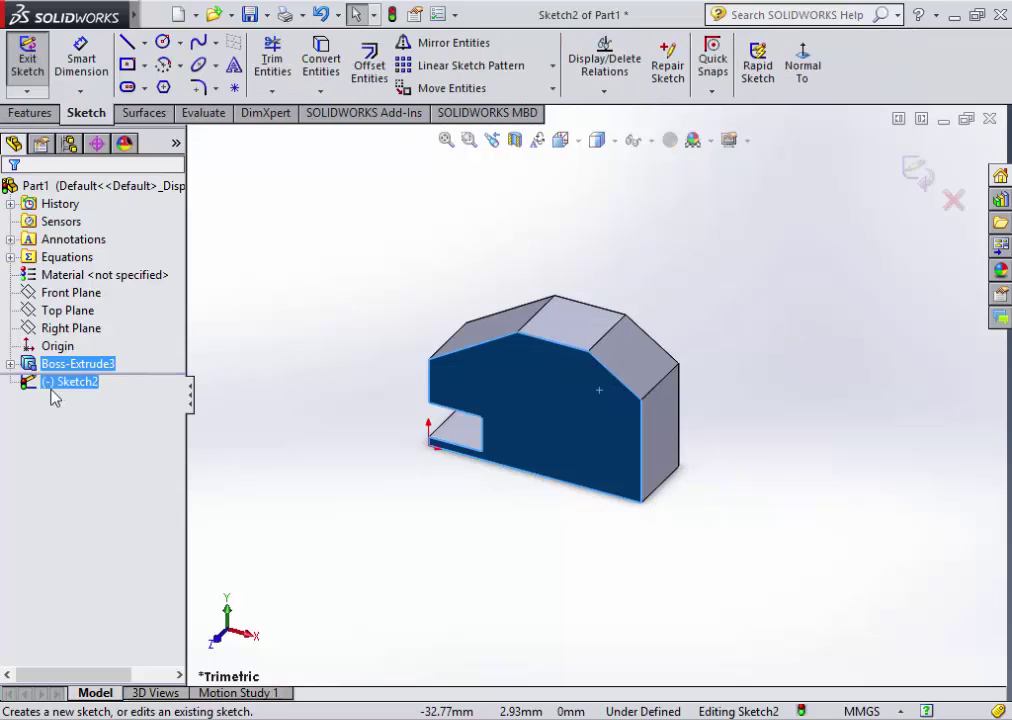
right_click(78, 384)
left_click(86, 361)
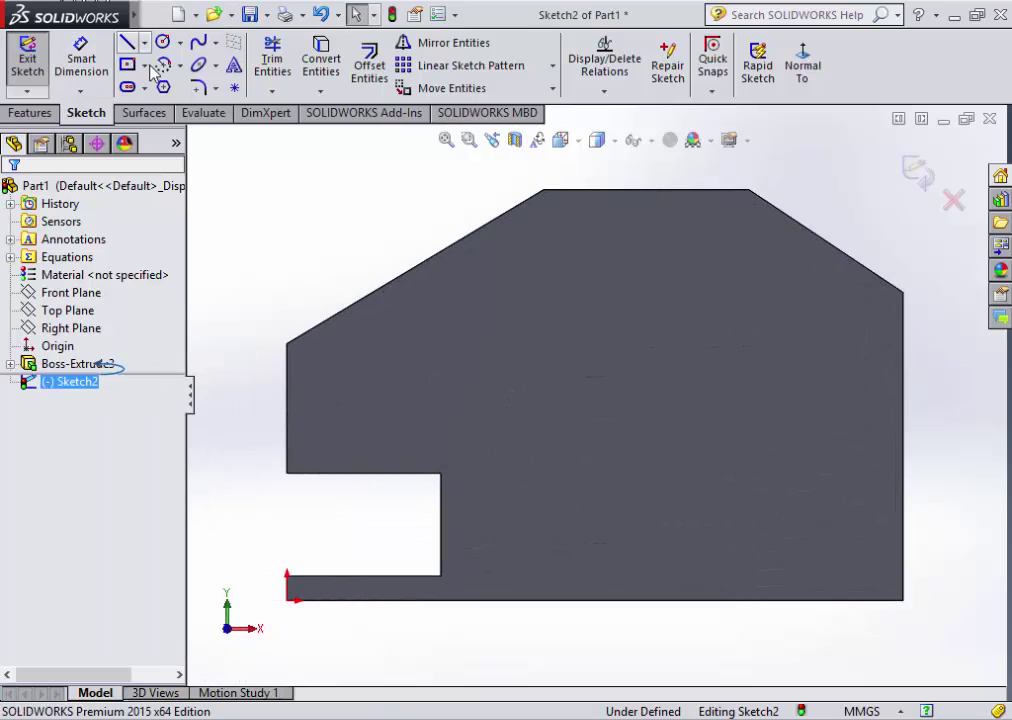
left_click(161, 42)
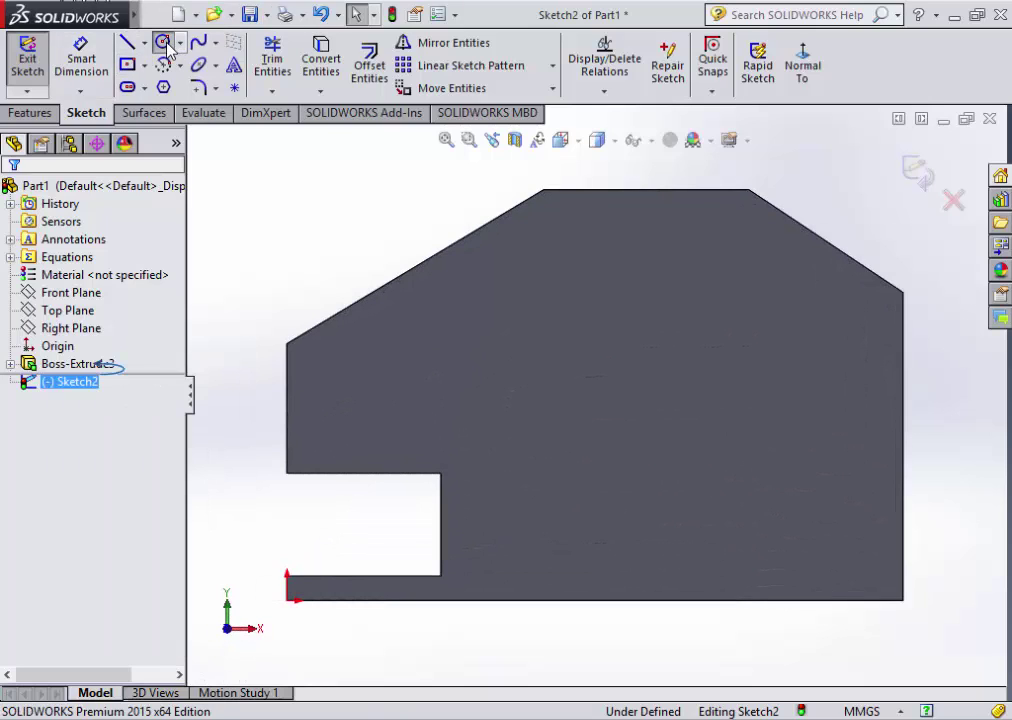
left_click(727, 374)
left_click(789, 372)
key("Escape")
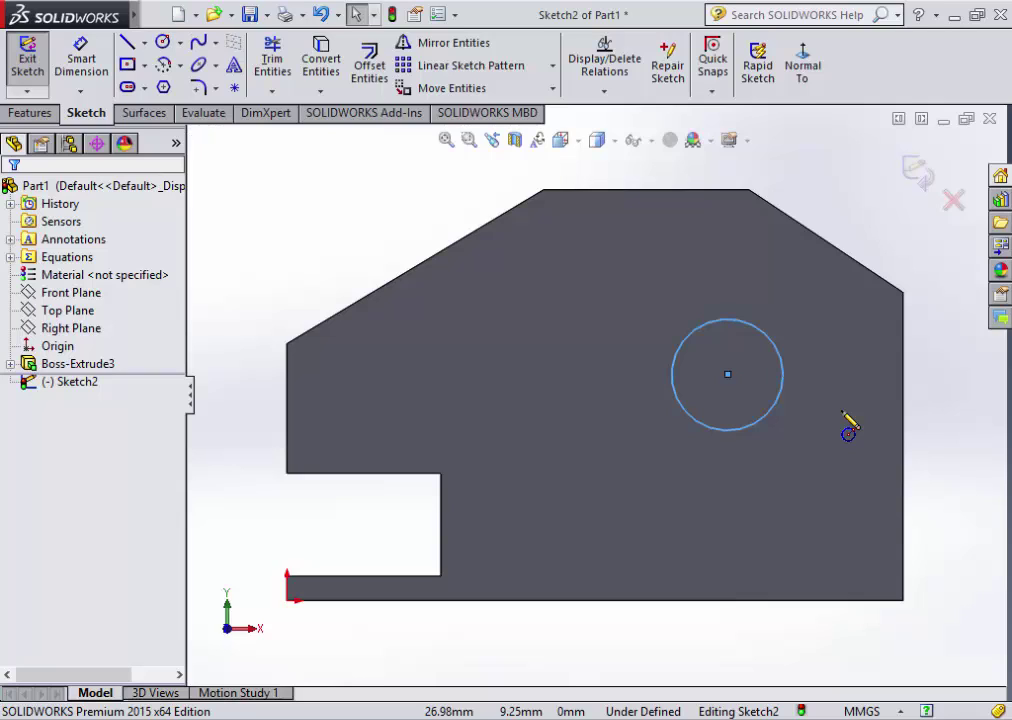
key("Delete")
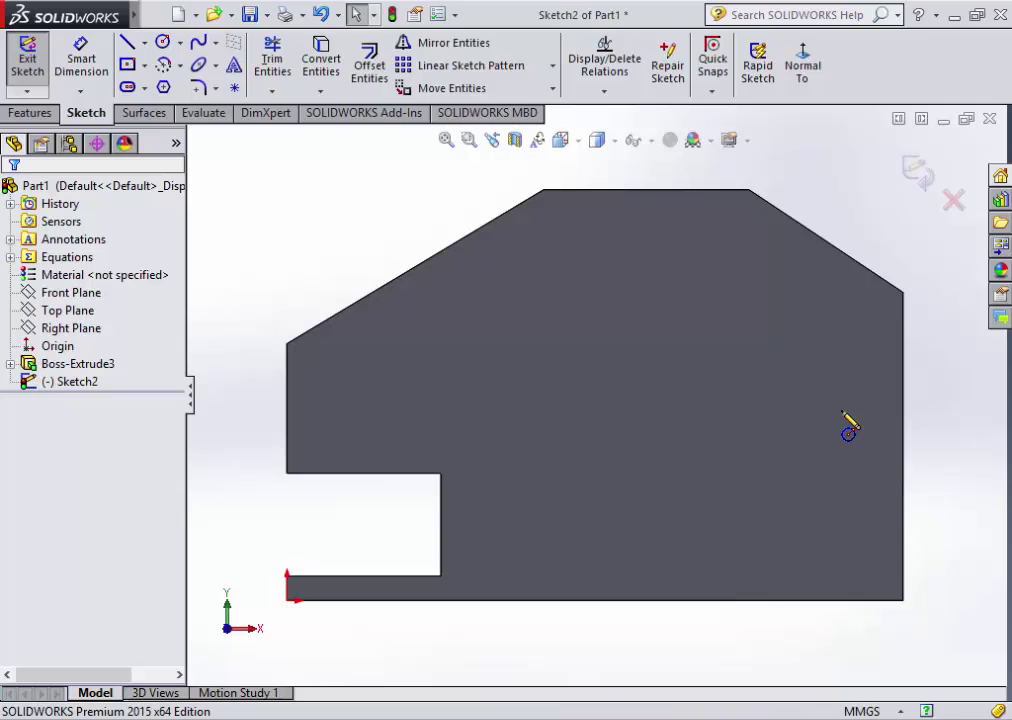
key("ctrl+b")
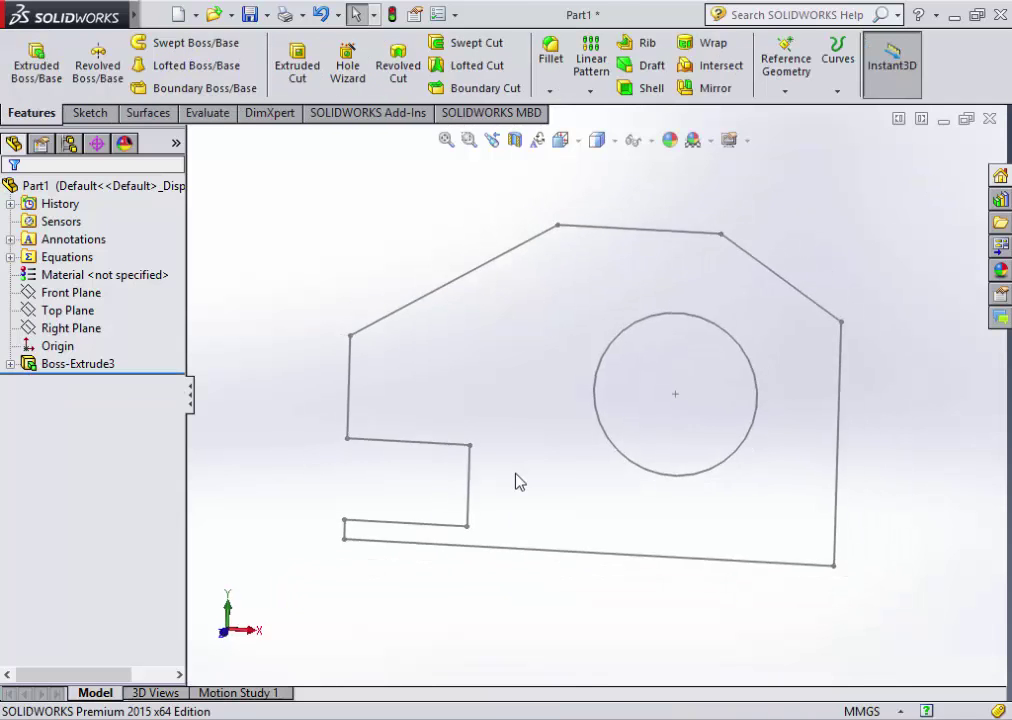
- Roll back to Sketch1, edit it, and start an Extruded Boss/Base previewing 10 mm Blind
left_click(64, 368)
right_click(64, 366)
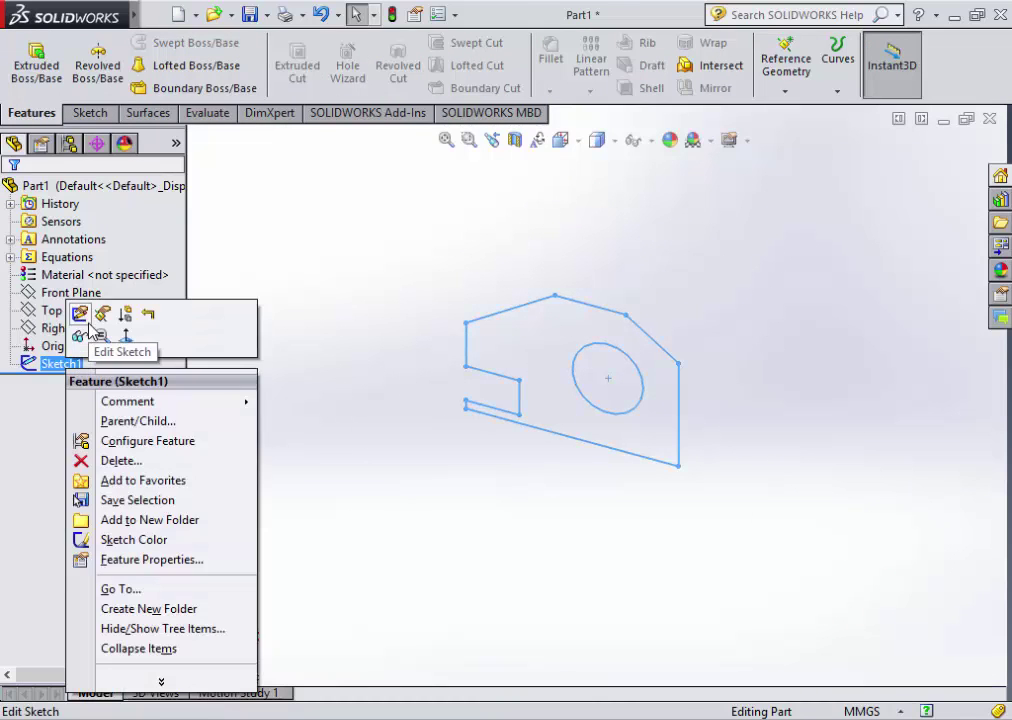
left_click(99, 313)
left_click(45, 113)
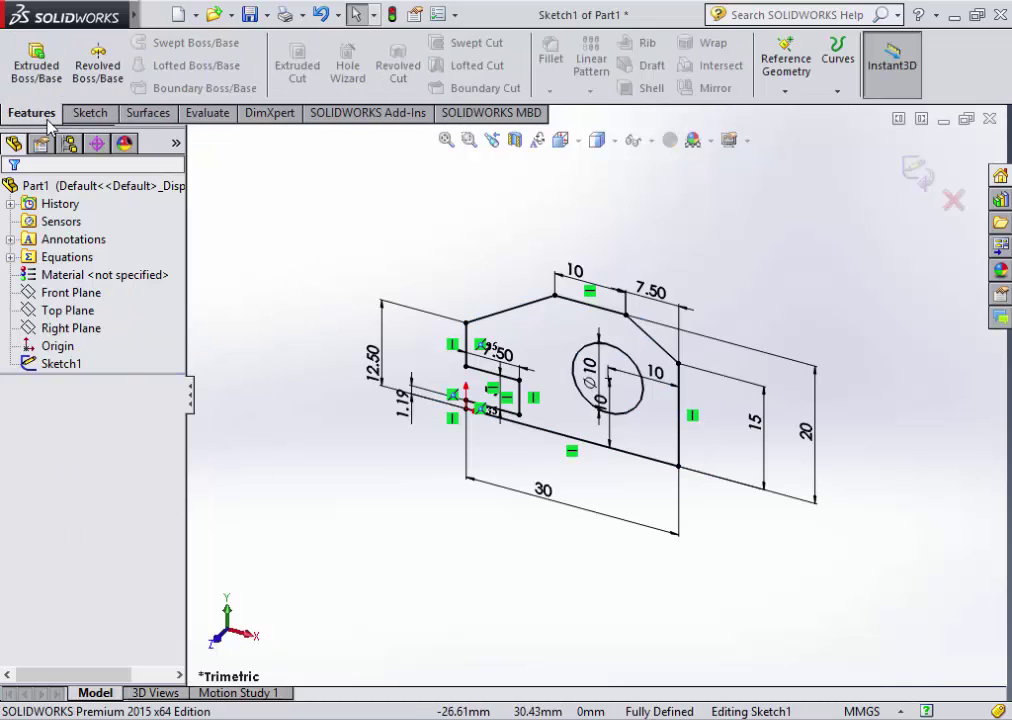
left_click(37, 74)
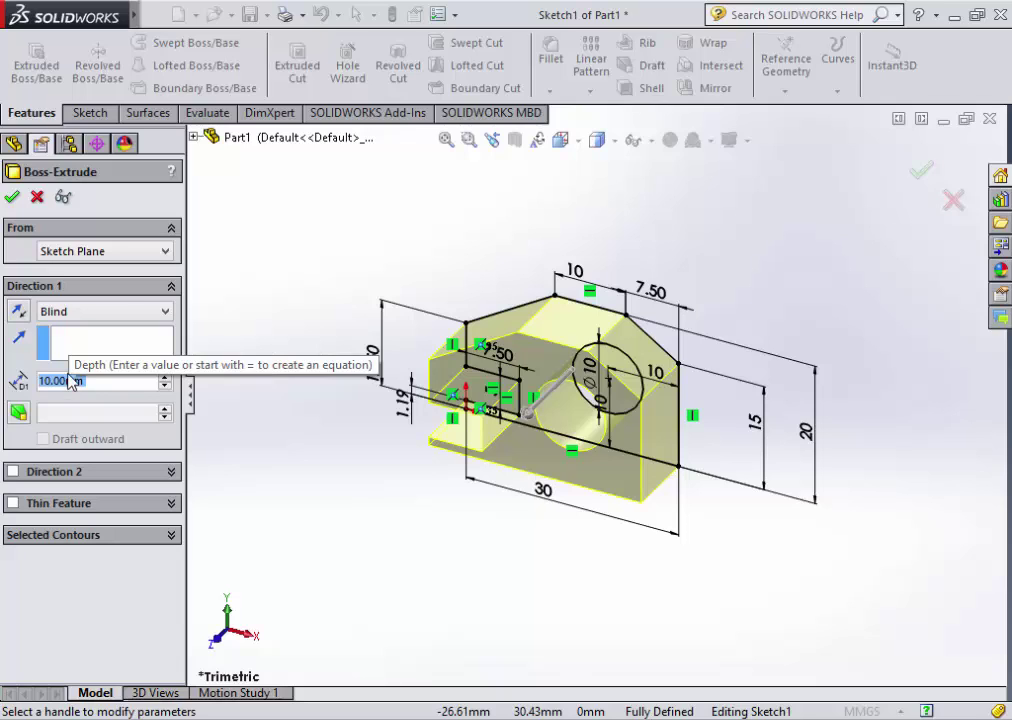
left_click(144, 316)
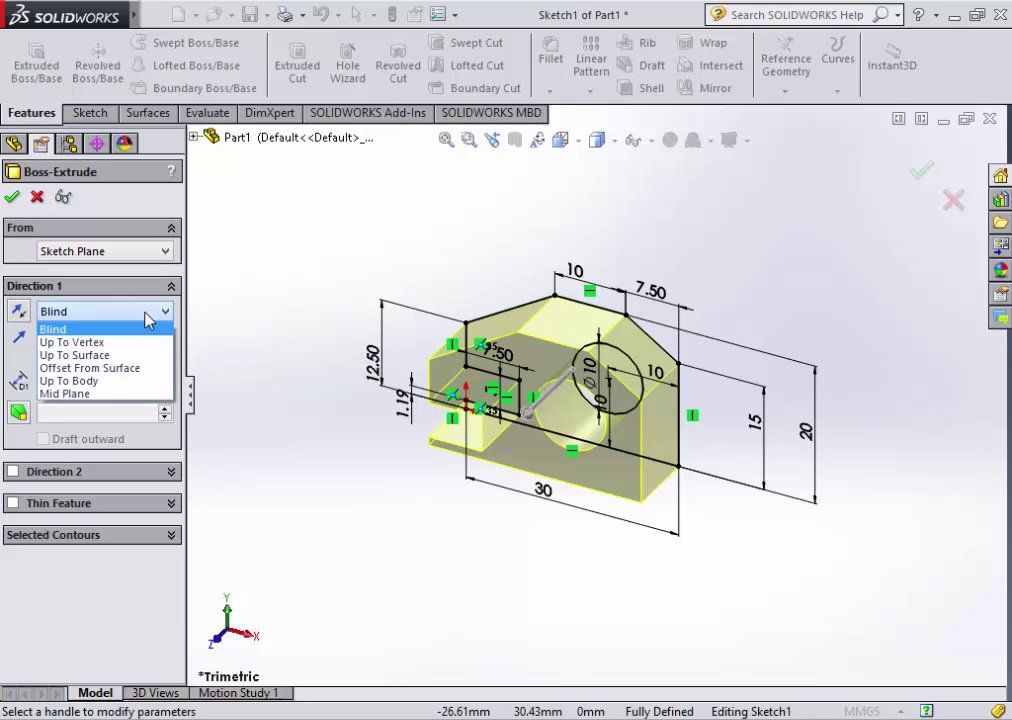
left_click(116, 403)
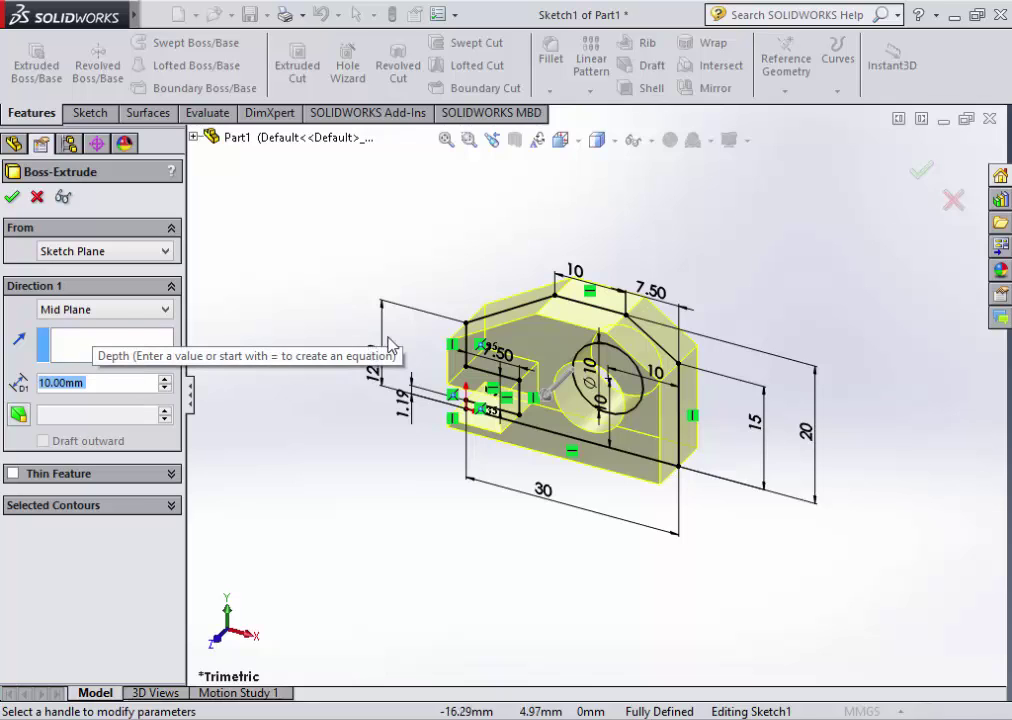
left_click(124, 310)
left_click(117, 328)
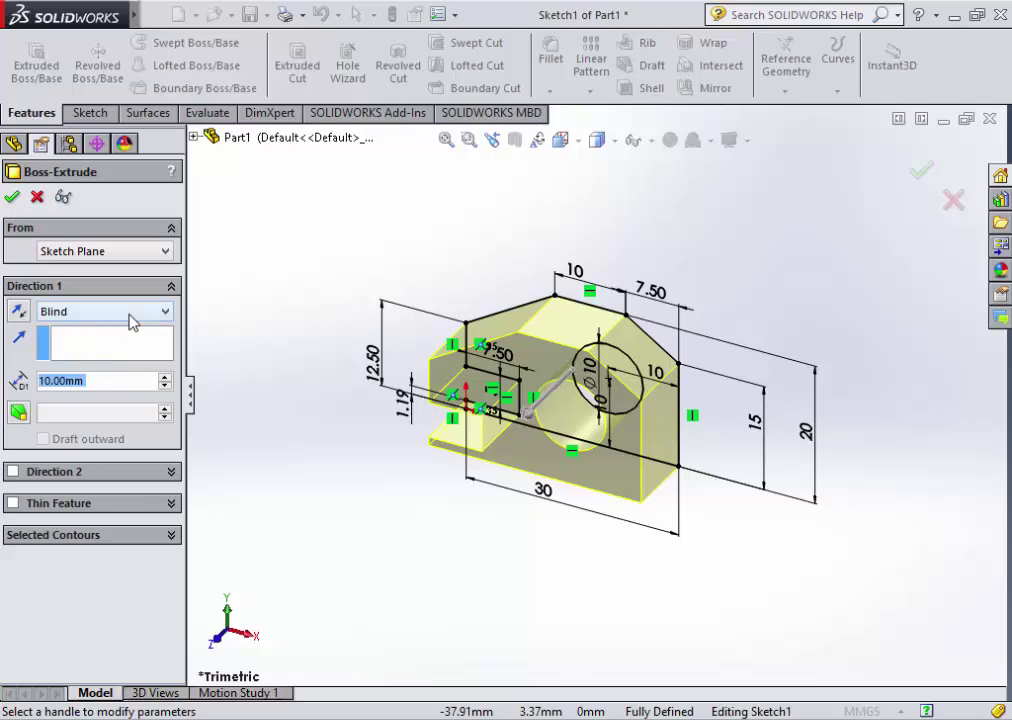
left_click(128, 313)
left_click(93, 394)
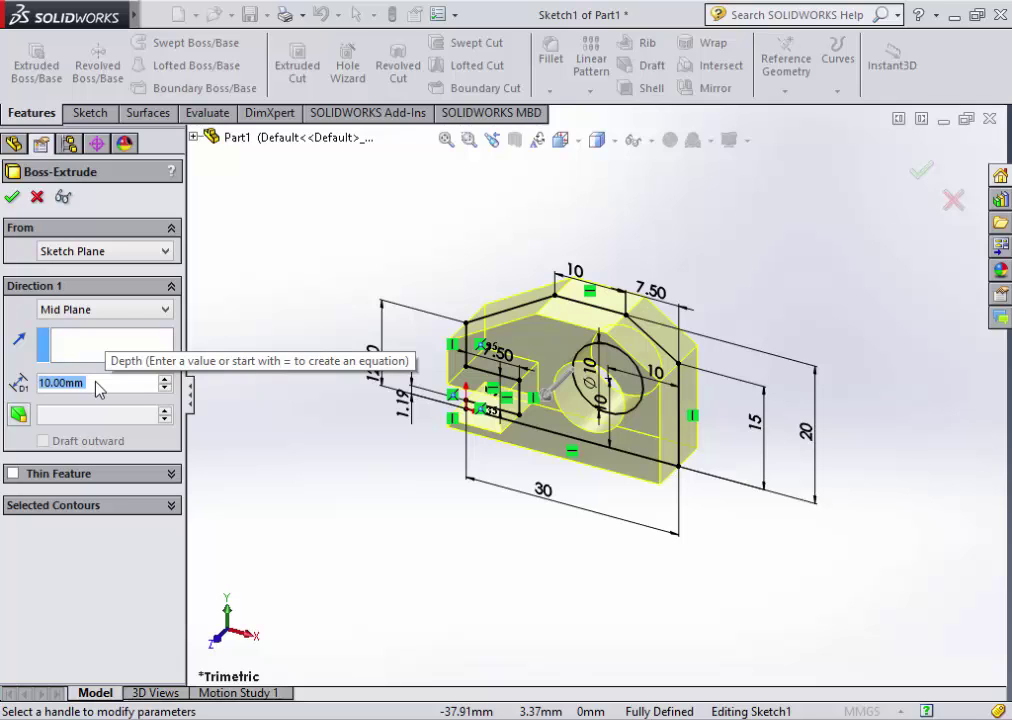
left_click(160, 310)
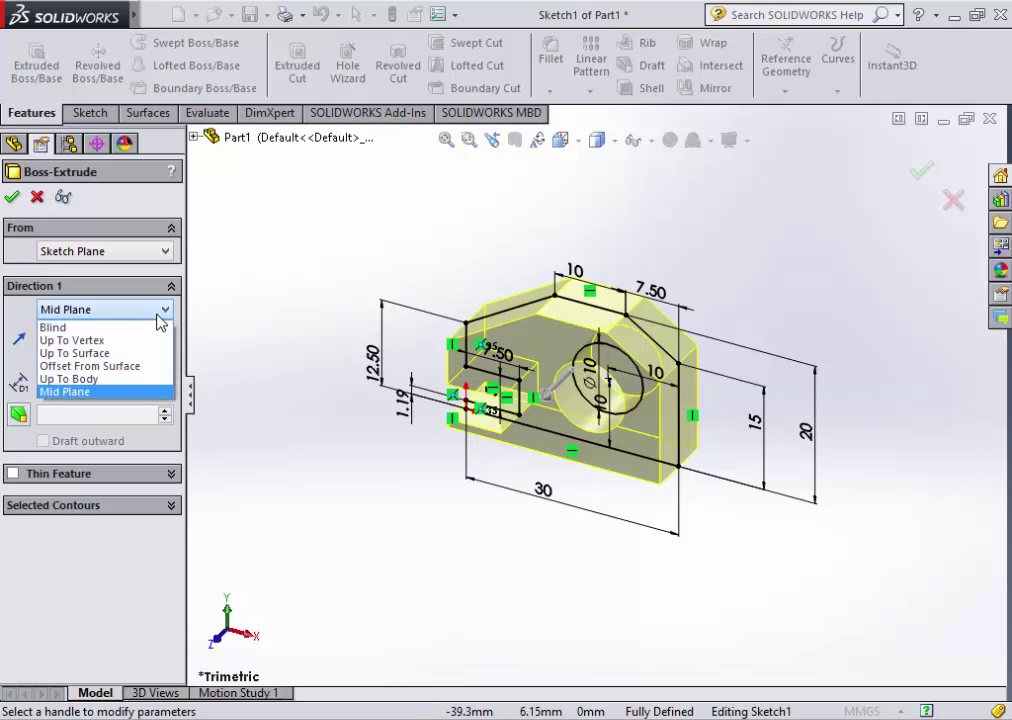
left_click(158, 316)
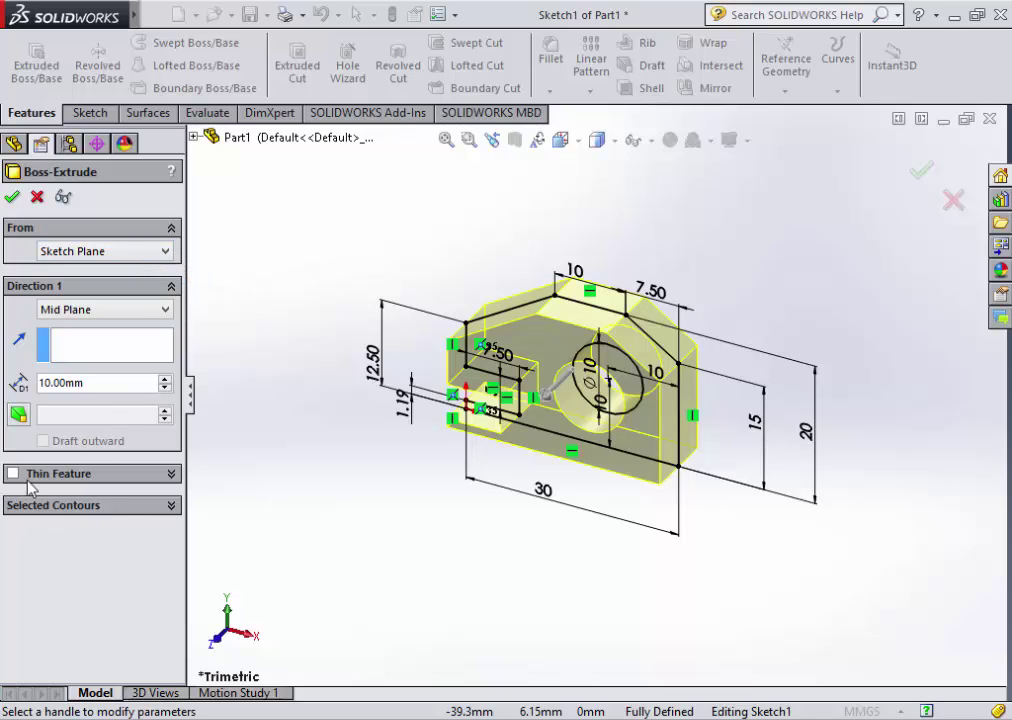
left_click(95, 307)
left_click(80, 328)
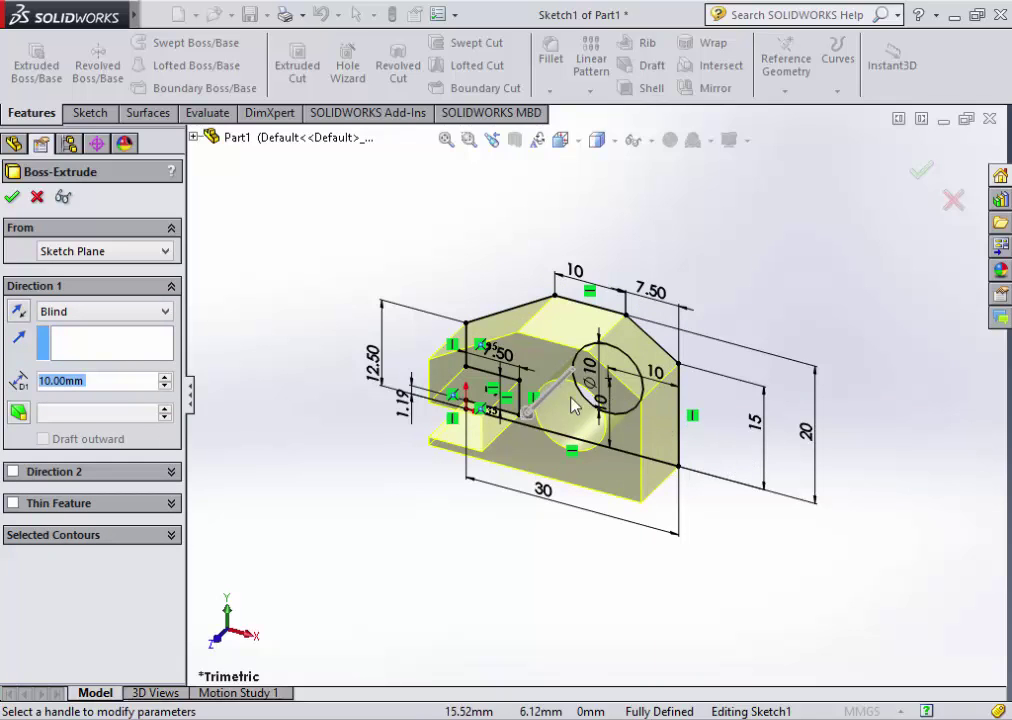
- Extrude 37 mm in Direction 1 and 15 mm in Direction 2, then accept it
mouse_move(530, 413)
left_mouse_down()
mouse_move(533, 425)
mouse_move(468, 510)
mouse_move(483, 445)
mouse_move(429, 549)
mouse_move(452, 524)
mouse_move(440, 615)
mouse_move(452, 524)
mouse_move(468, 512)
left_mouse_up()
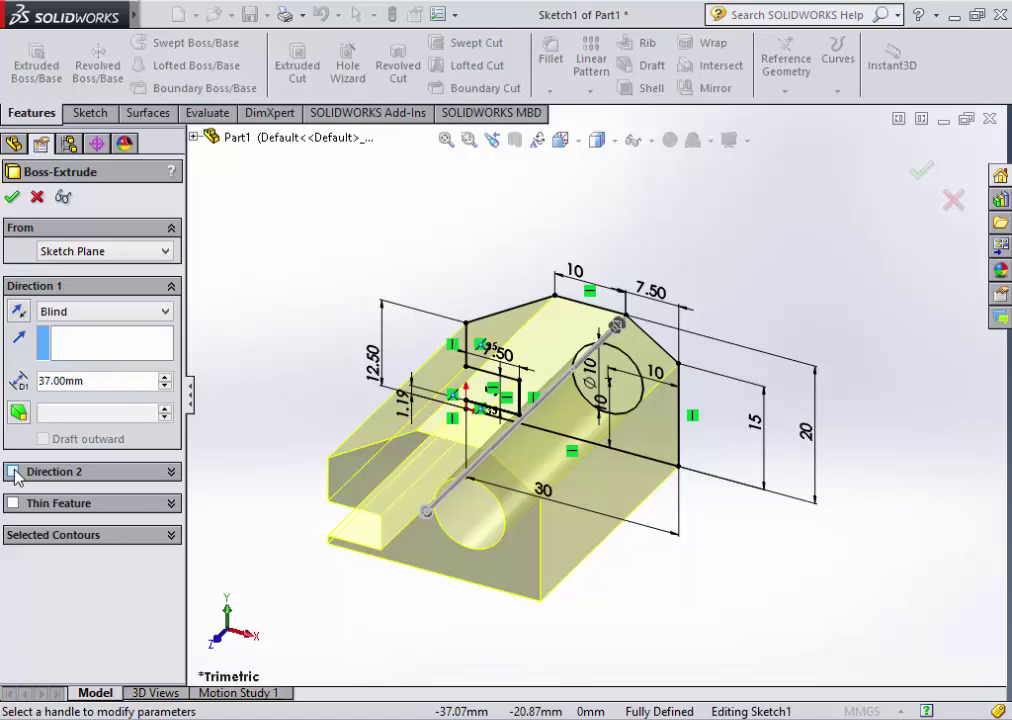
left_click(13, 471)
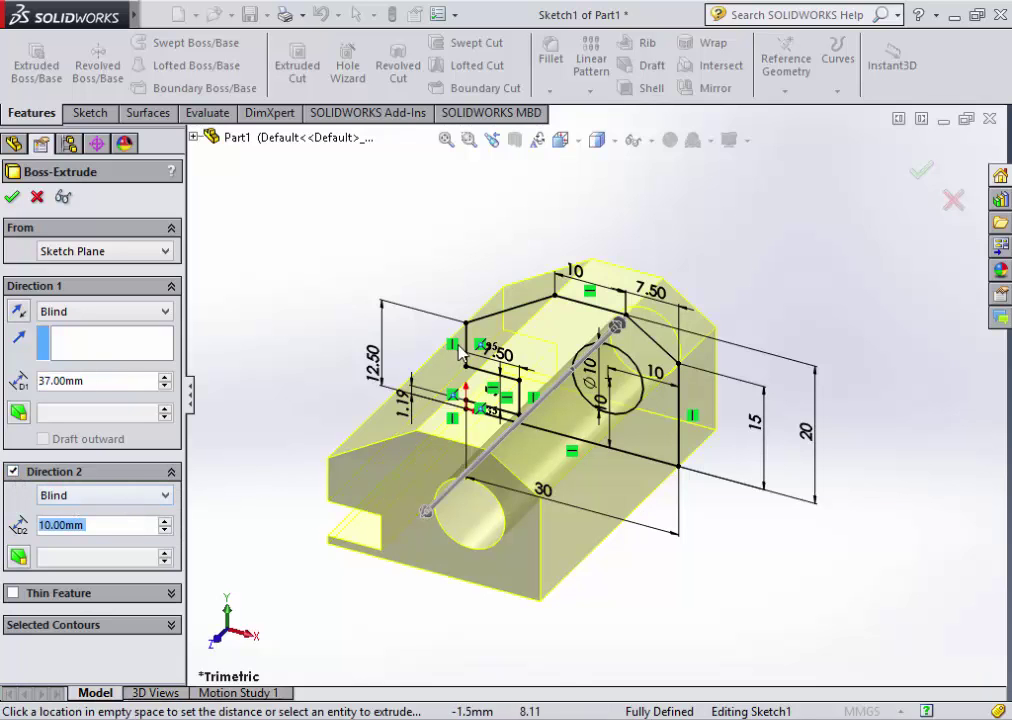
middle_click_drag(580, 306, 595, 318)
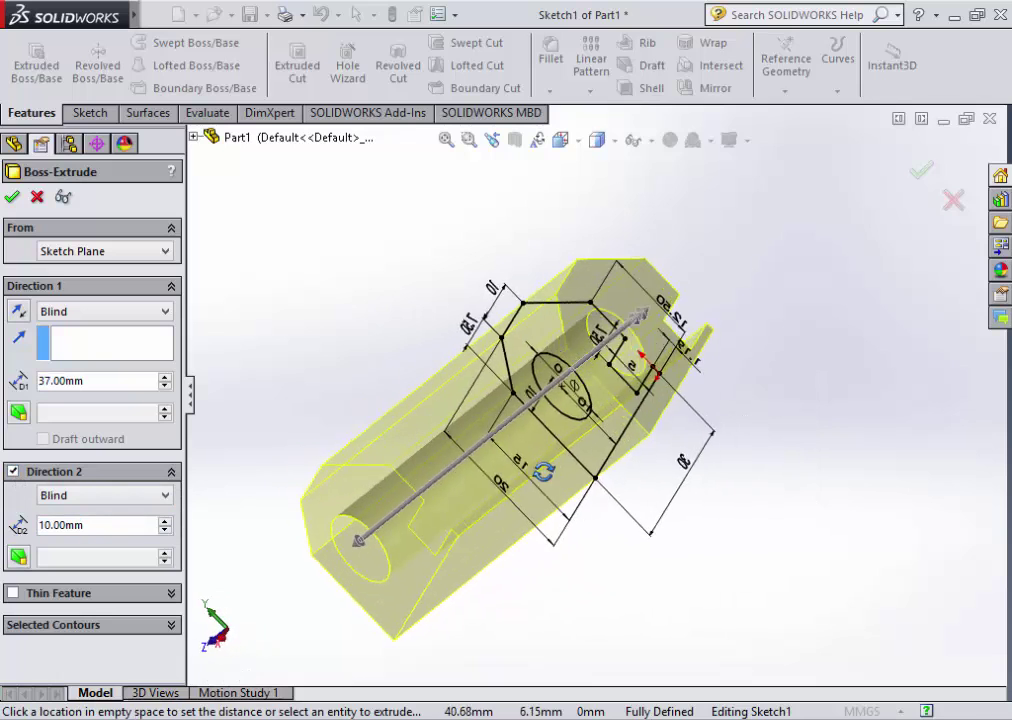
double_click(100, 526)
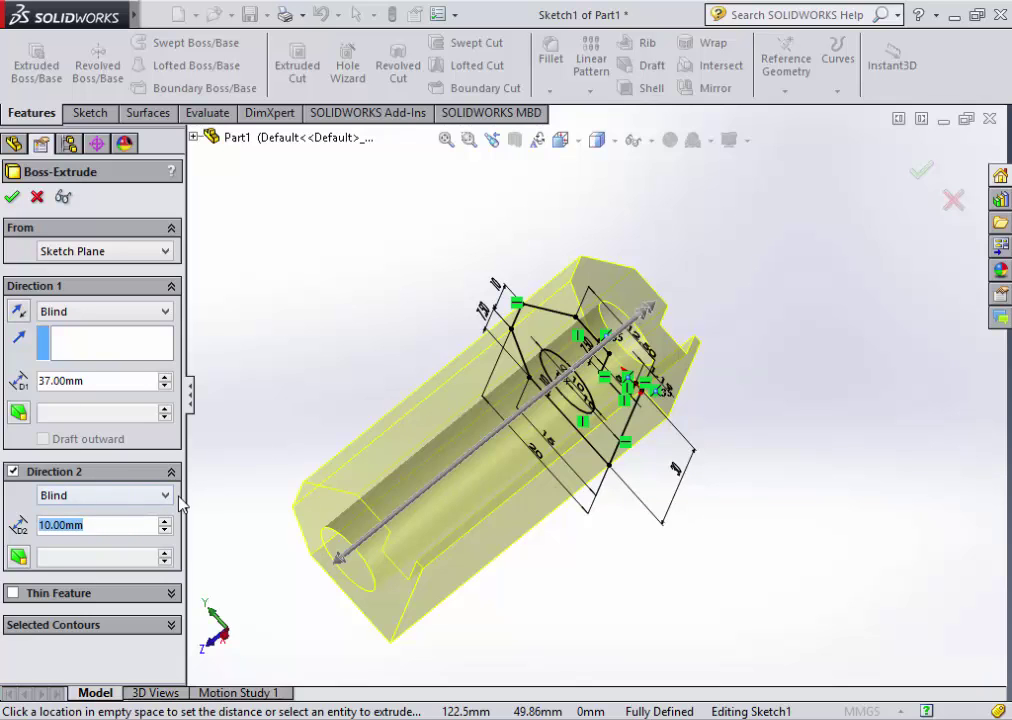
left_click_drag(643, 315, 660, 352)
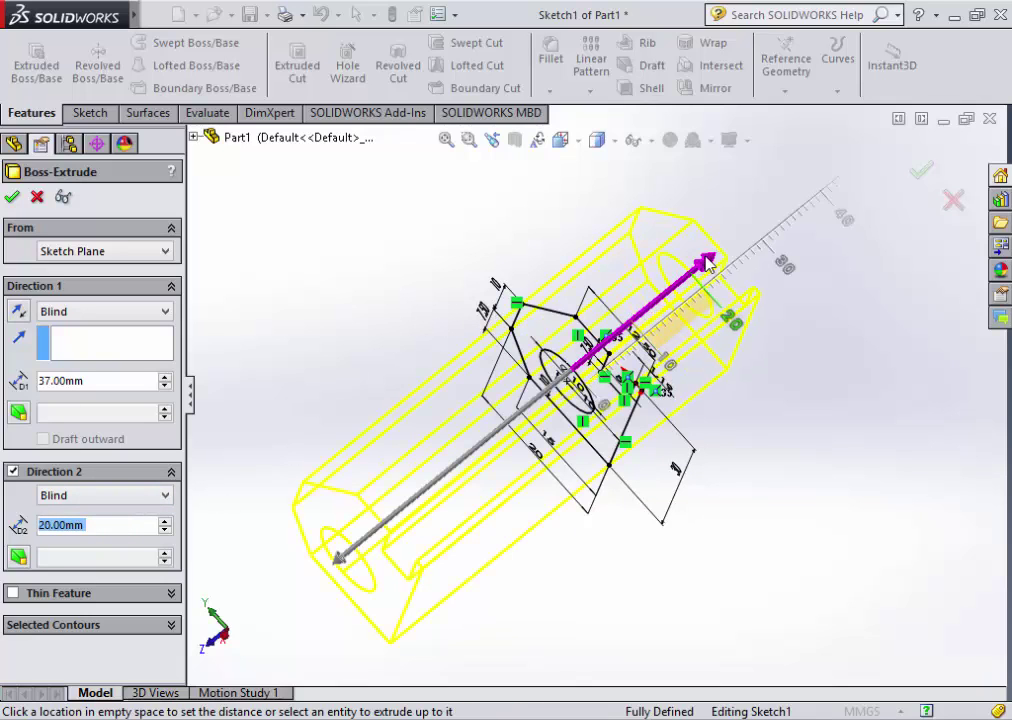
left_click(11, 196)
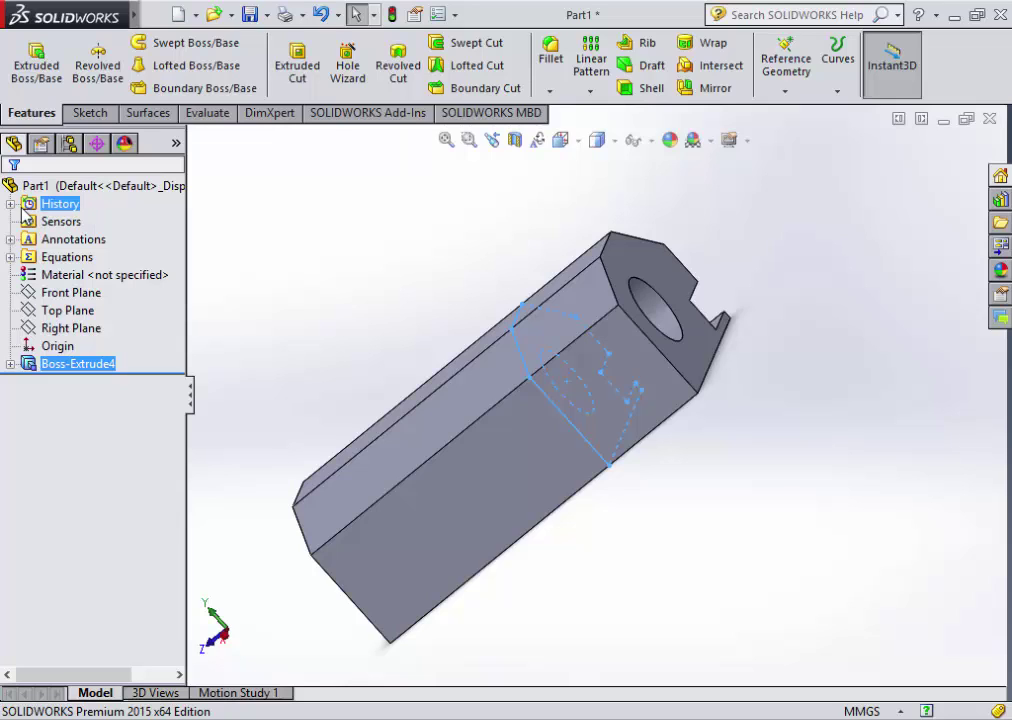
- Undo Boss-Extrude4, start a new 37 mm Blind extrusion, and open its end-condition list
key("ctrl+z")
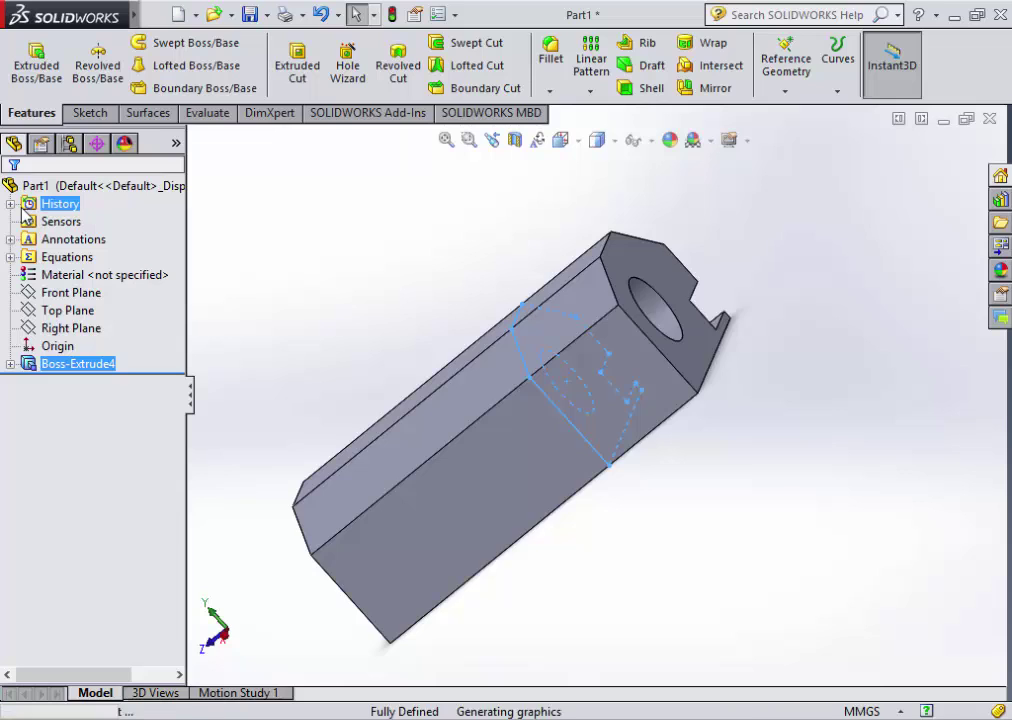
left_click(31, 113)
left_click(36, 64)
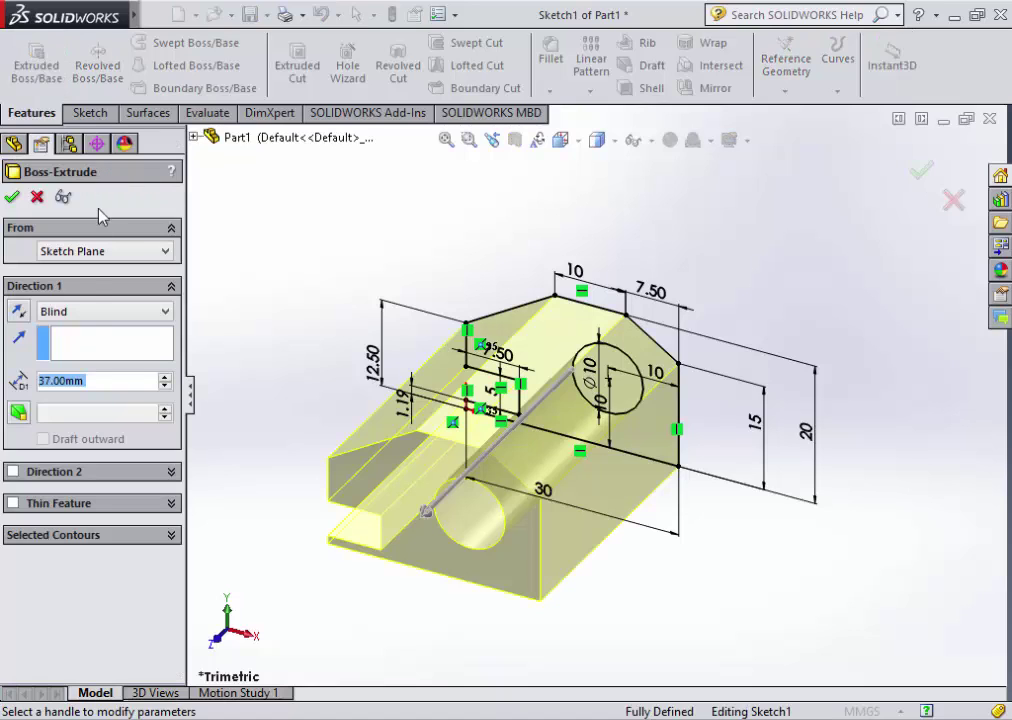
left_click(88, 314)
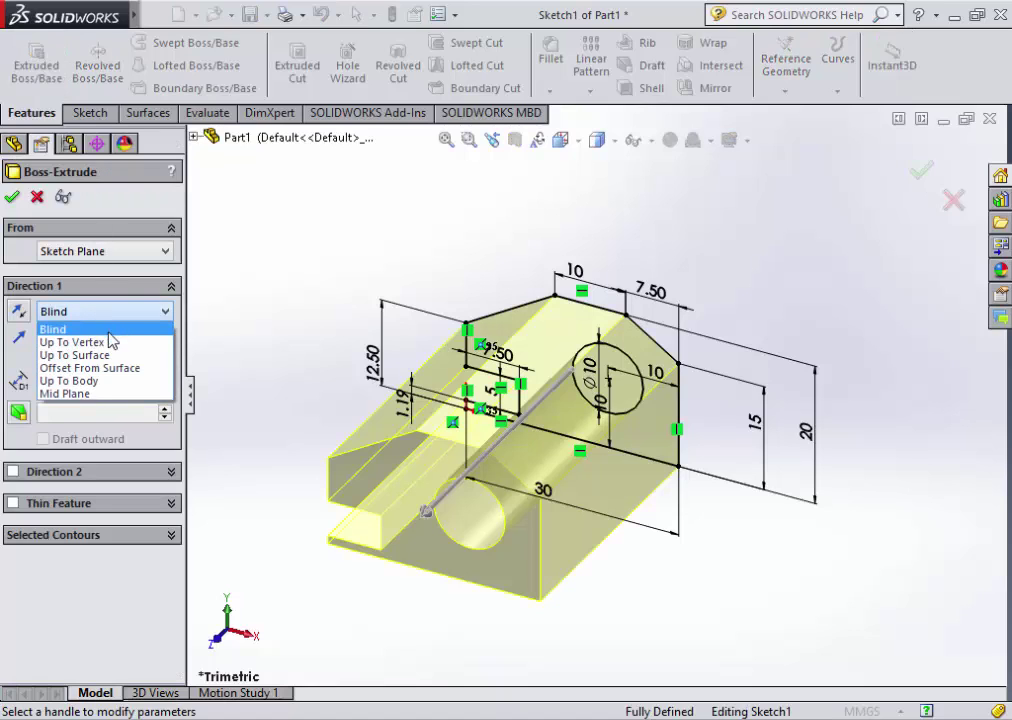
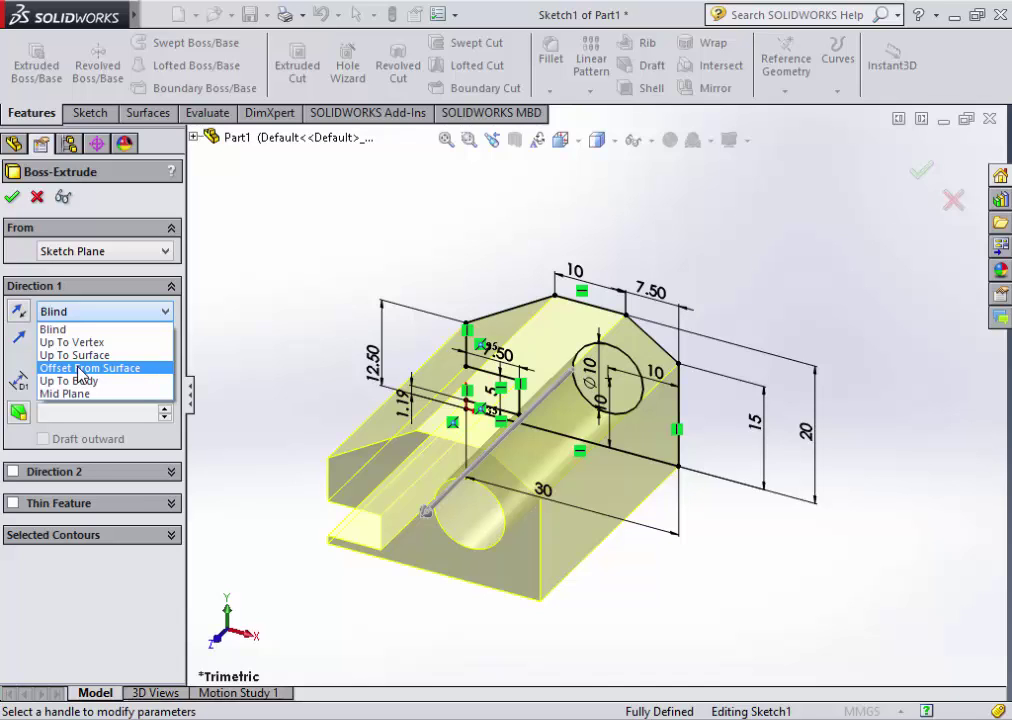
- Cancel the pending extrusion and discard the changes to the old sketch
left_click(53, 329)
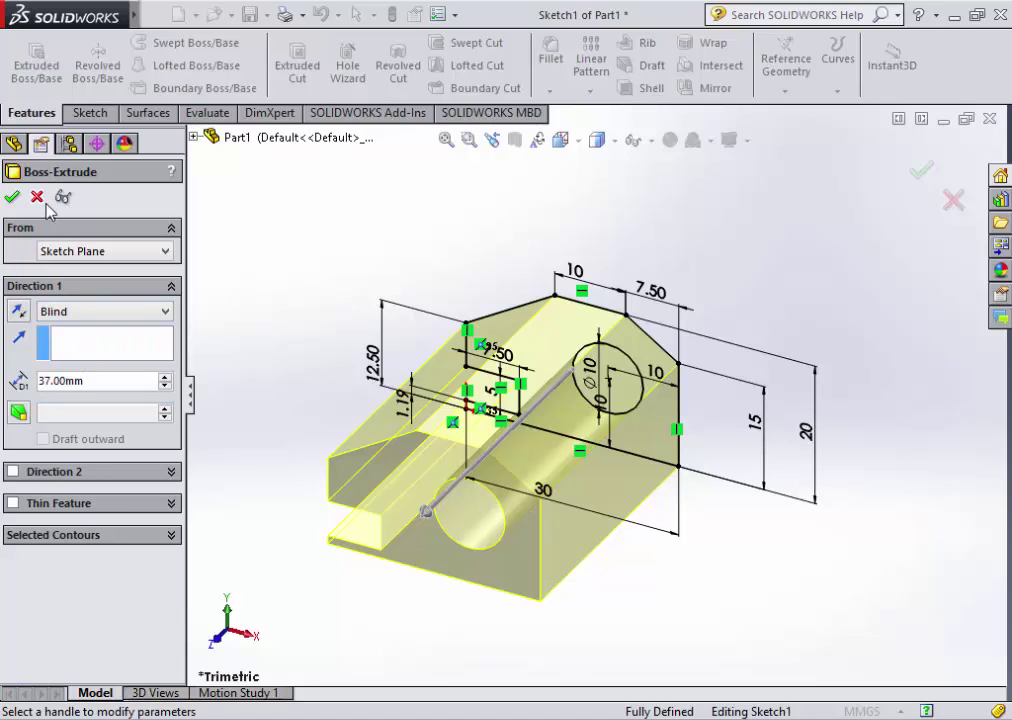
left_click(37, 197)
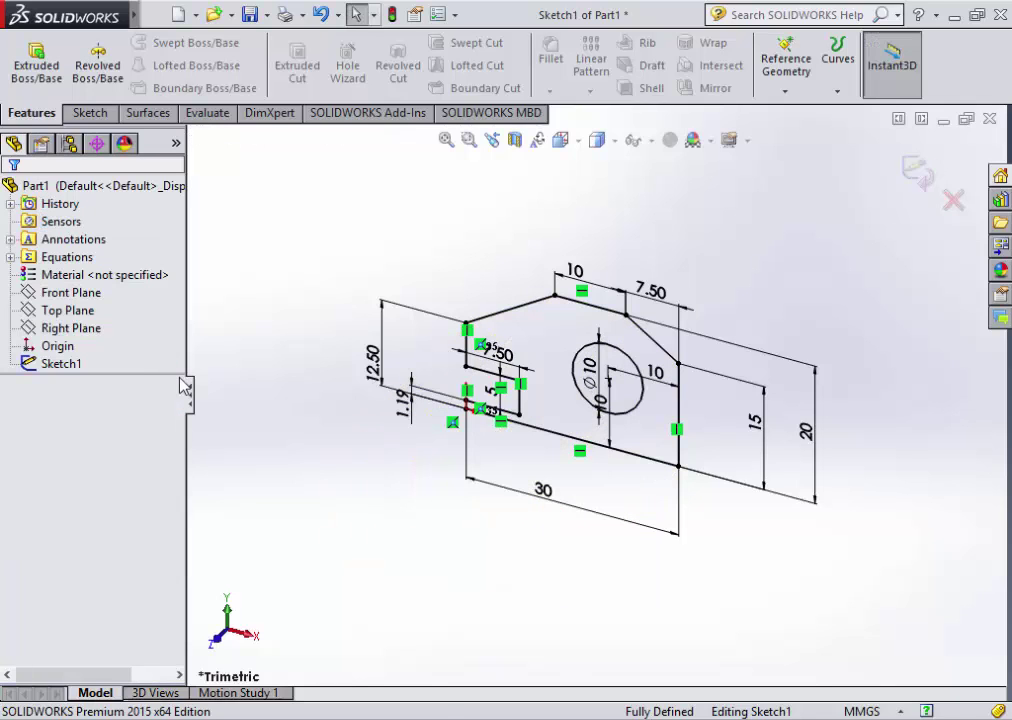
left_click(953, 199)
left_click(529, 379)
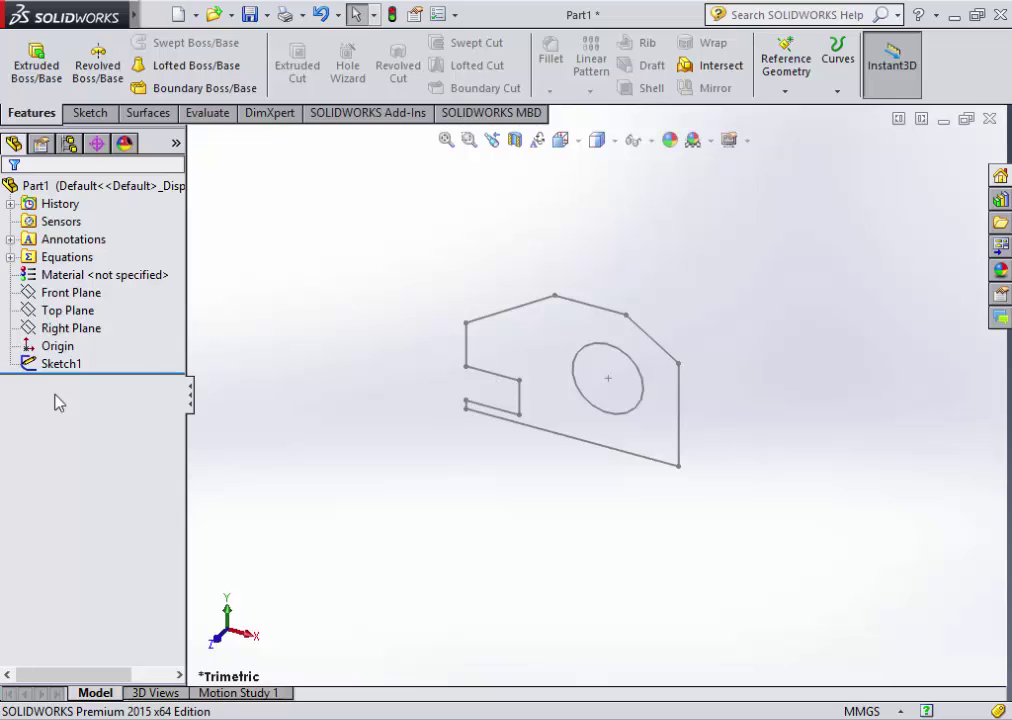
- Delete Sketch1 from the feature tree
left_click(27, 366)
right_click(27, 366)
left_click(75, 454)
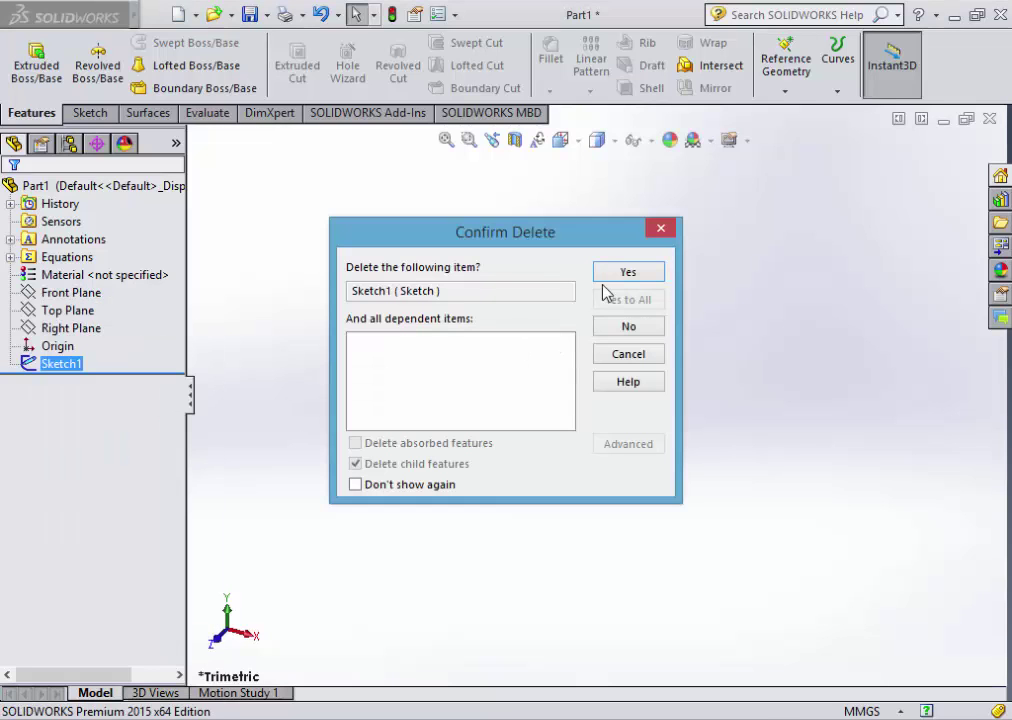
left_click(628, 273)
- Start a new sketch on the Top Plane
left_click(62, 311)
right_click(82, 313)
left_click(100, 289)
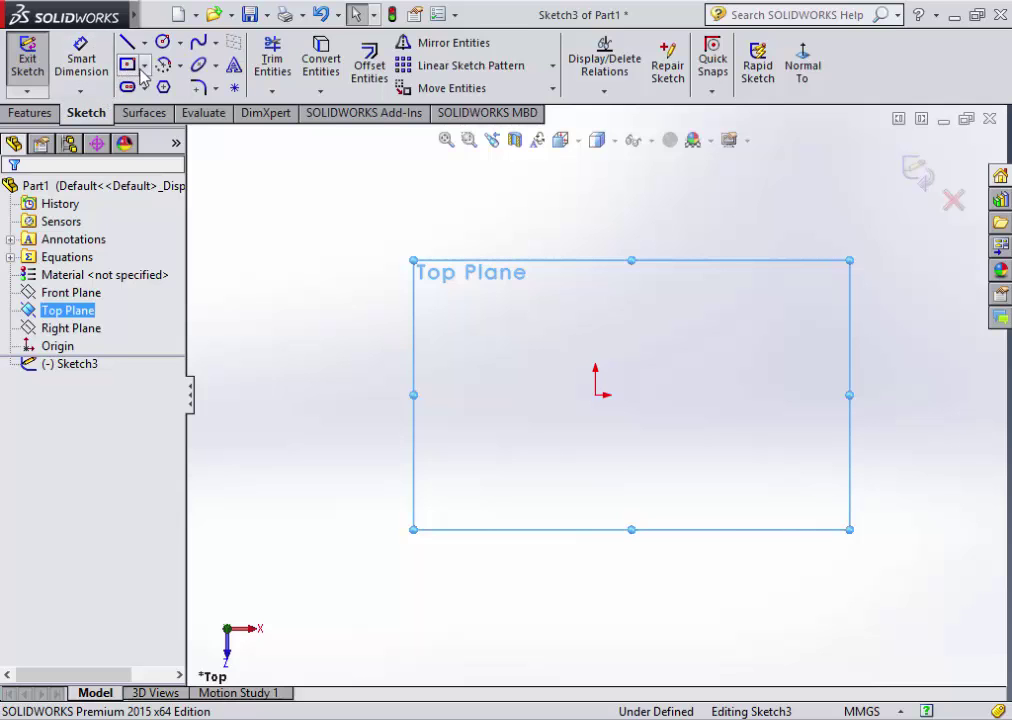
- Draw a closed U-shaped outline with a top notch, starting and ending at the origin
left_click(127, 42)
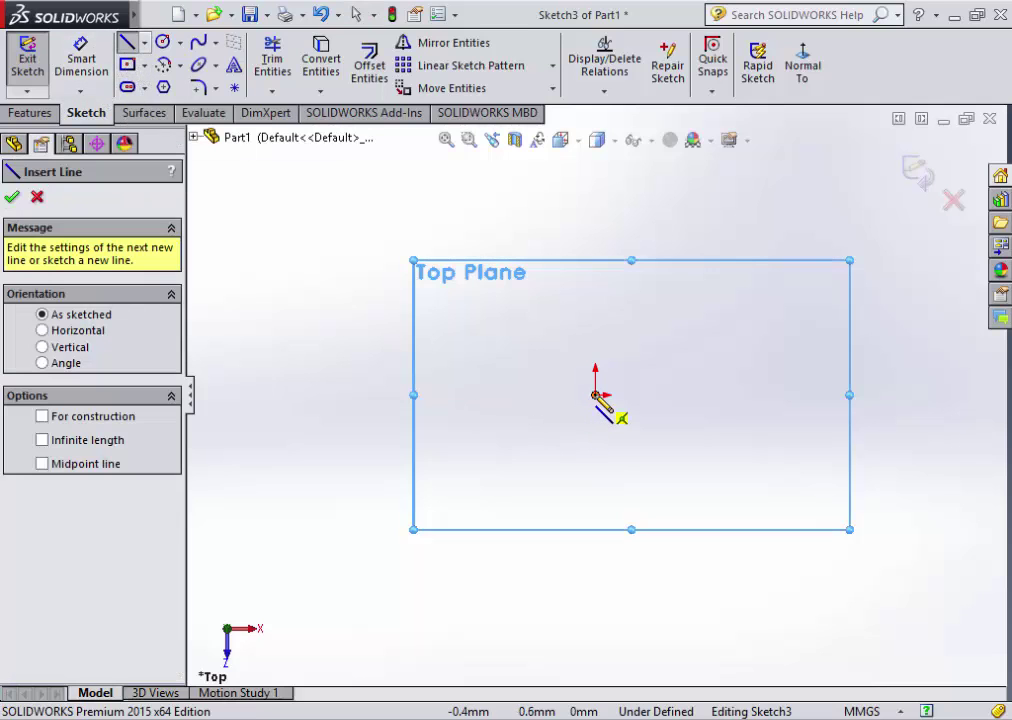
left_click(598, 395)
left_click(847, 395)
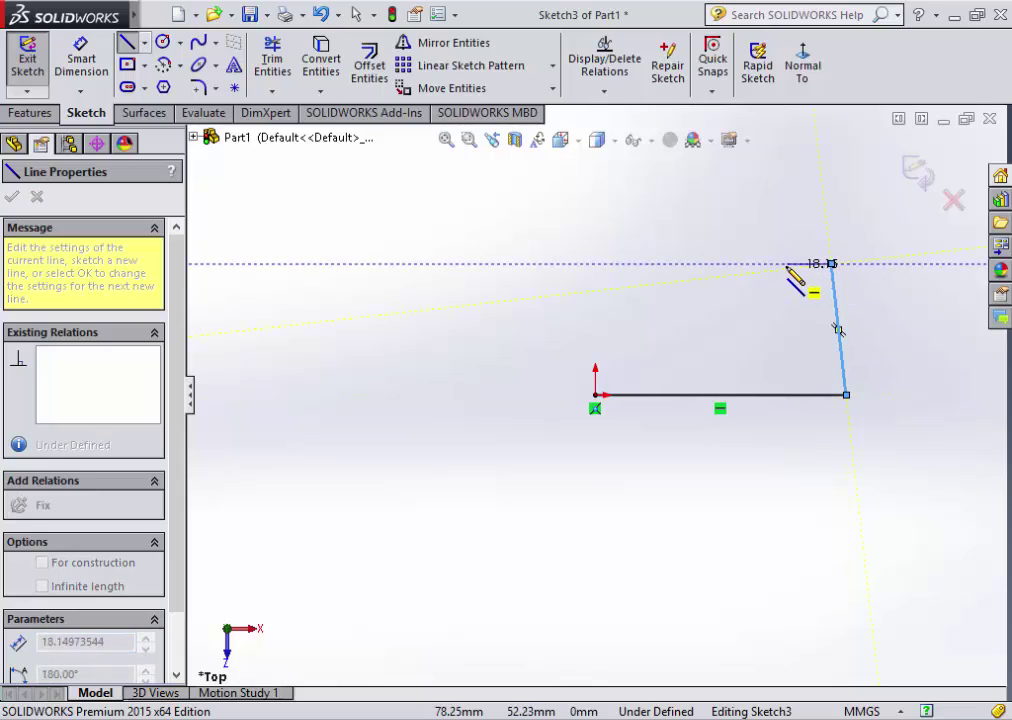
left_click(786, 263)
left_click(786, 329)
left_click(653, 329)
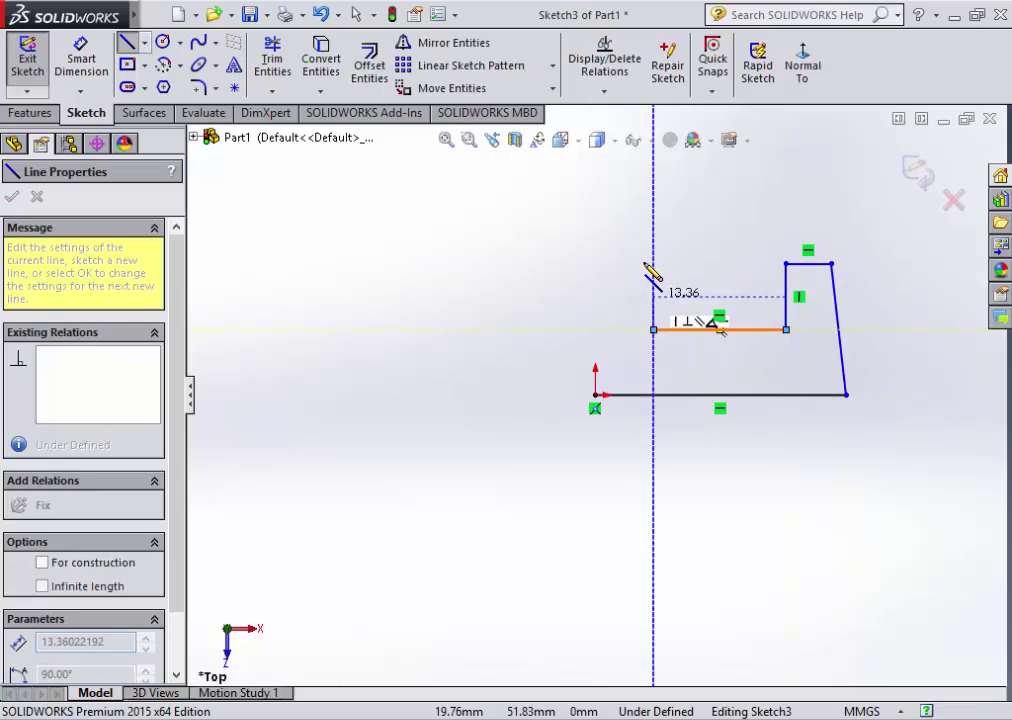
left_click(653, 263)
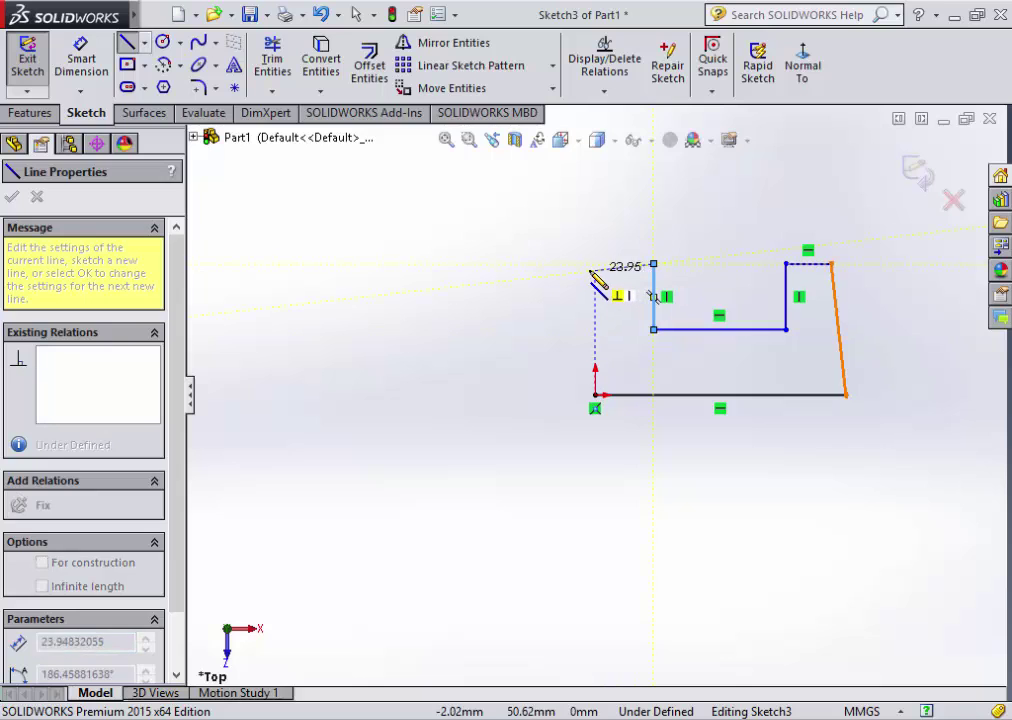
left_click(595, 263)
left_click(595, 395)
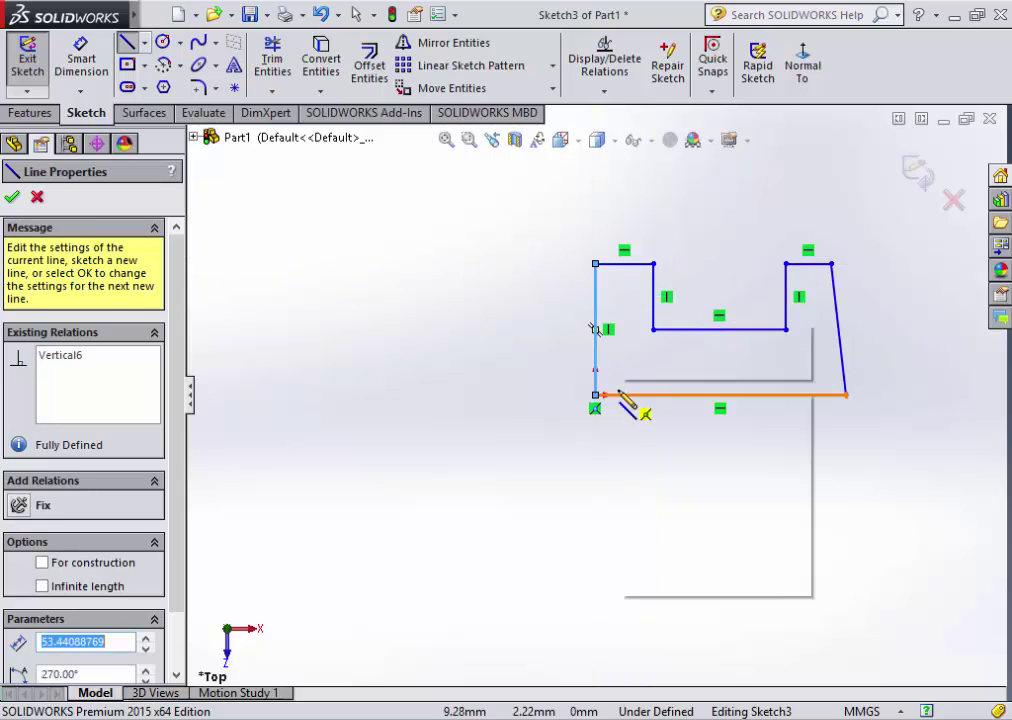
right_click(620, 394)
left_click(666, 403)
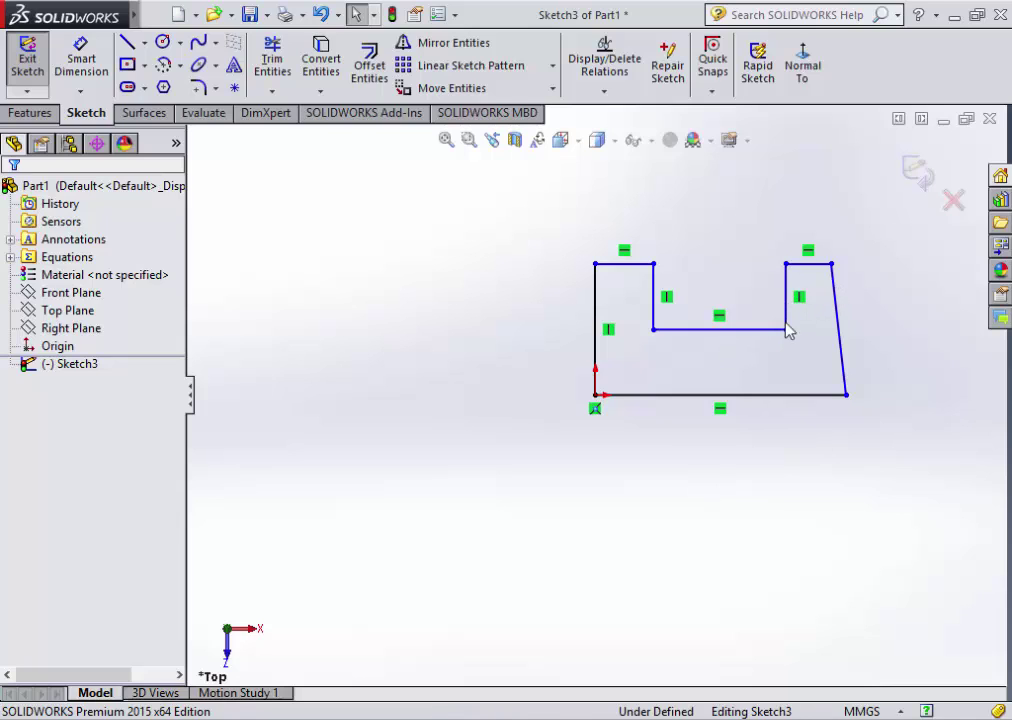
- Make the right edge vertical and extrude the profile 37 mm into Boss-Extrude5
left_click(838, 330)
left_click(23, 423)
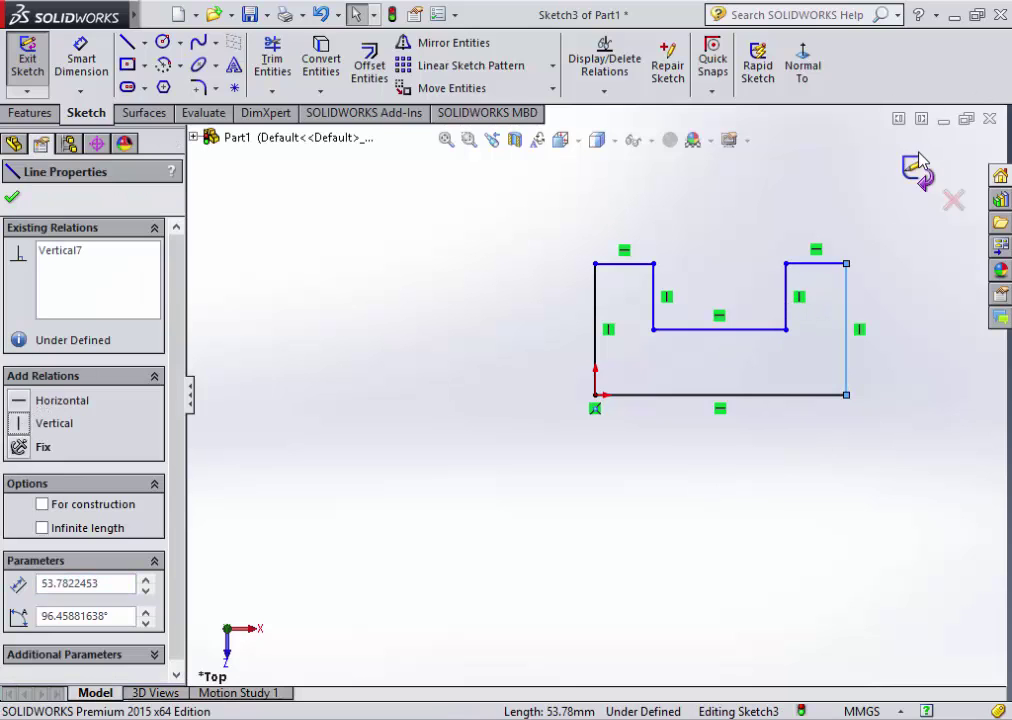
left_click(30, 112)
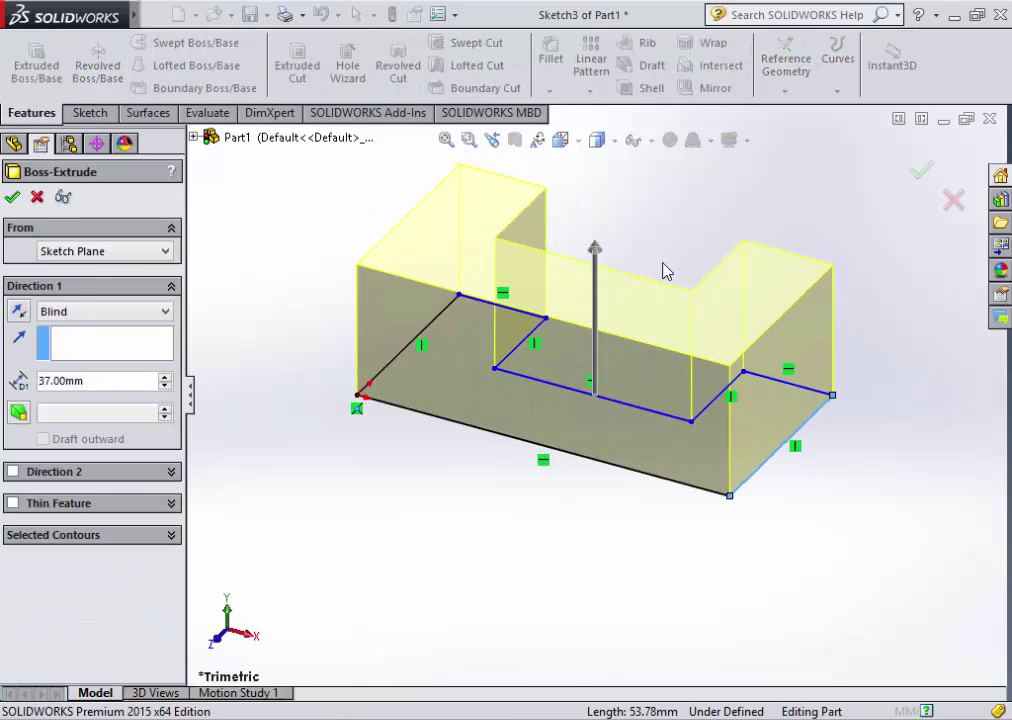
key("Return")
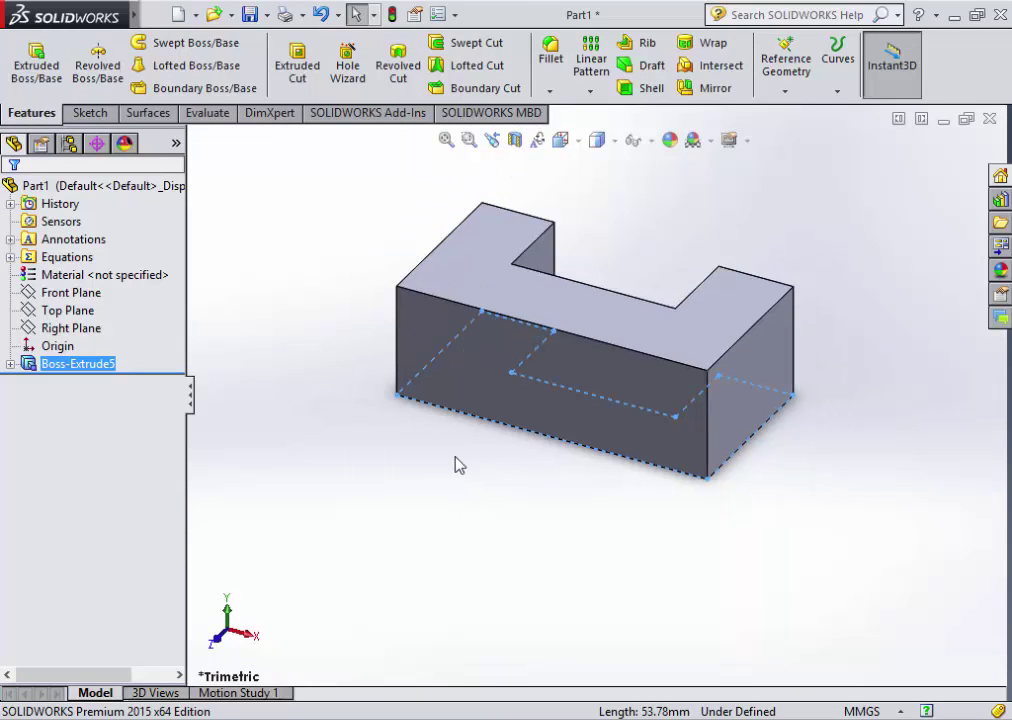
mouse_move(450, 601)
middle_mouse_down()
mouse_move(409, 512)
mouse_move(694, 253)
mouse_move(605, 287)
middle_mouse_up()
- Start a new sketch on the face inside the notch
left_click(578, 252)
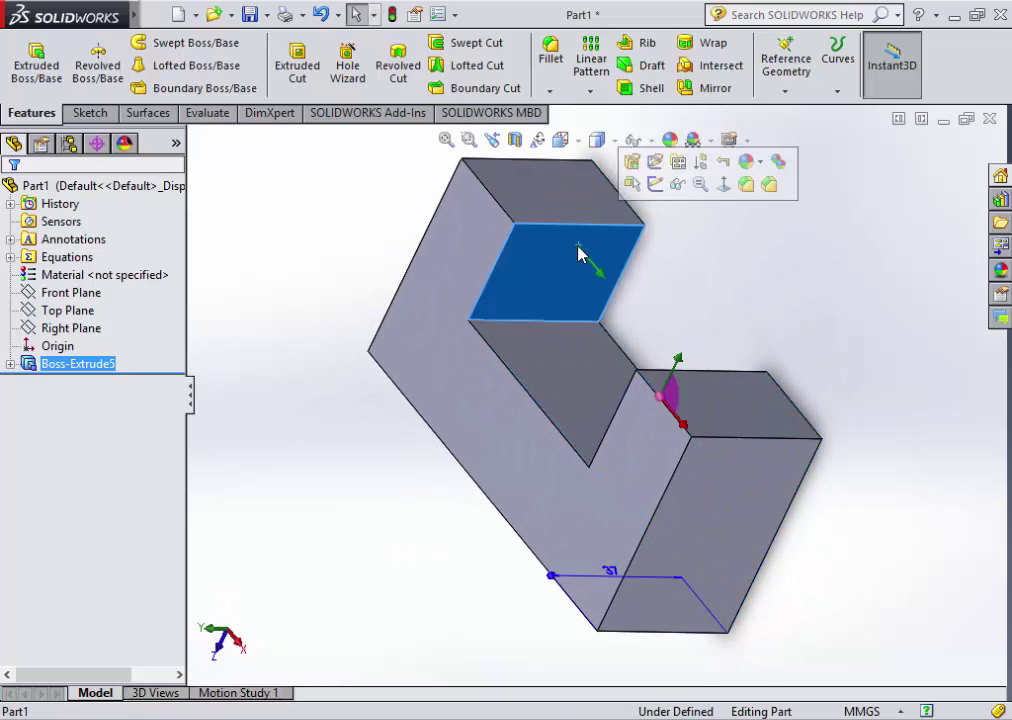
right_click(578, 252)
left_click(614, 212)
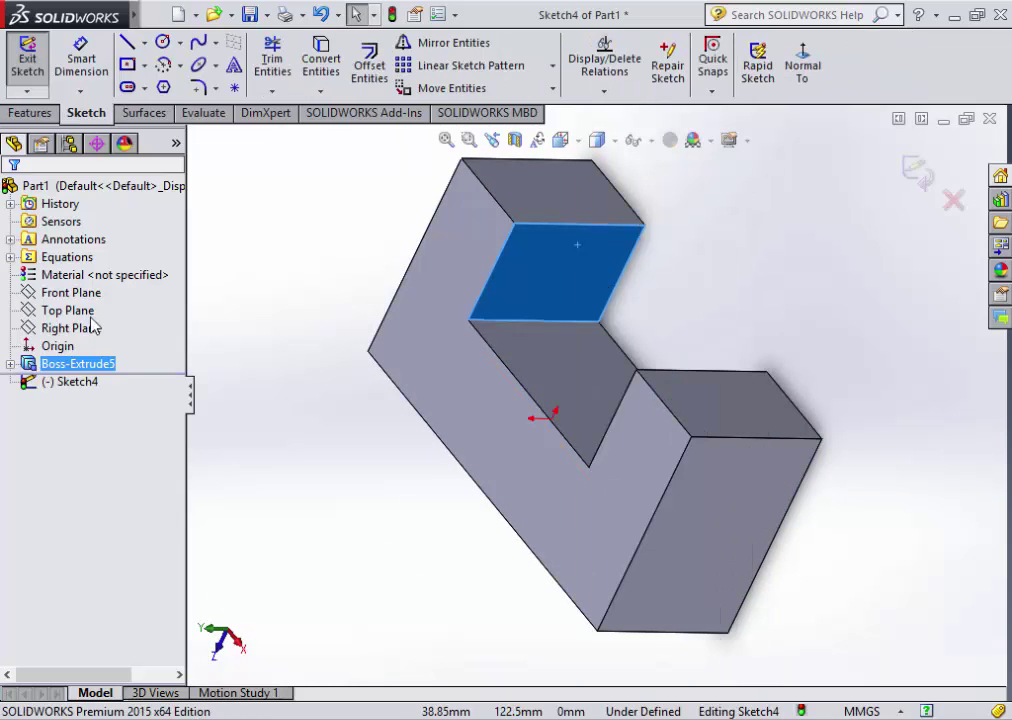
- Draw a small circle of about 3.25 mm radius on that face
left_click(162, 42)
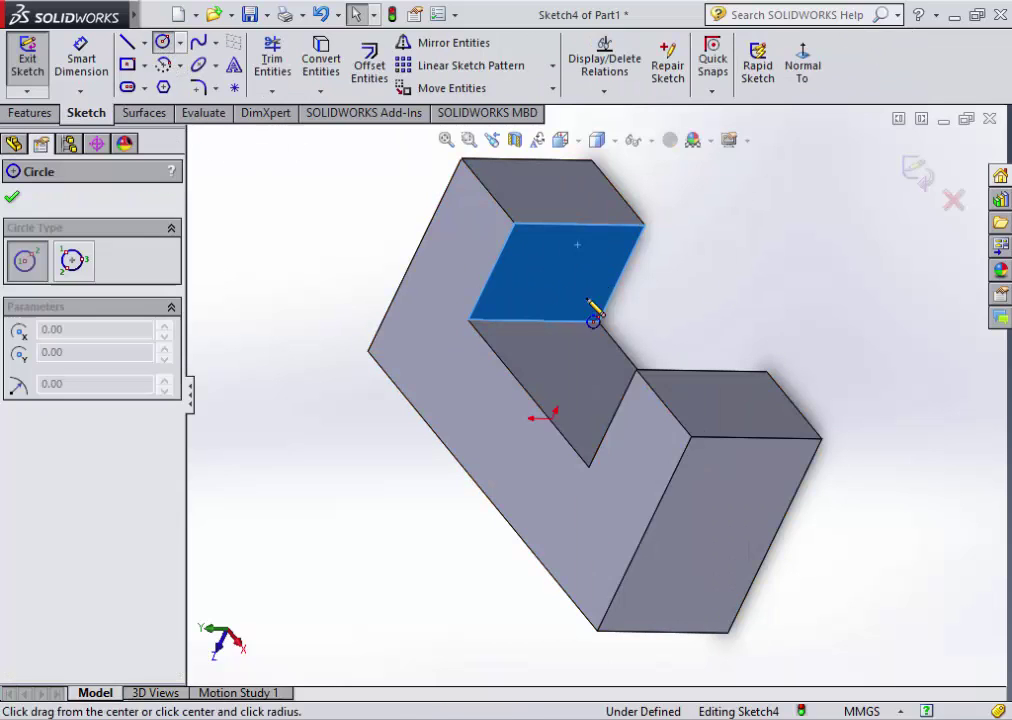
left_click_drag(557, 274, 575, 285)
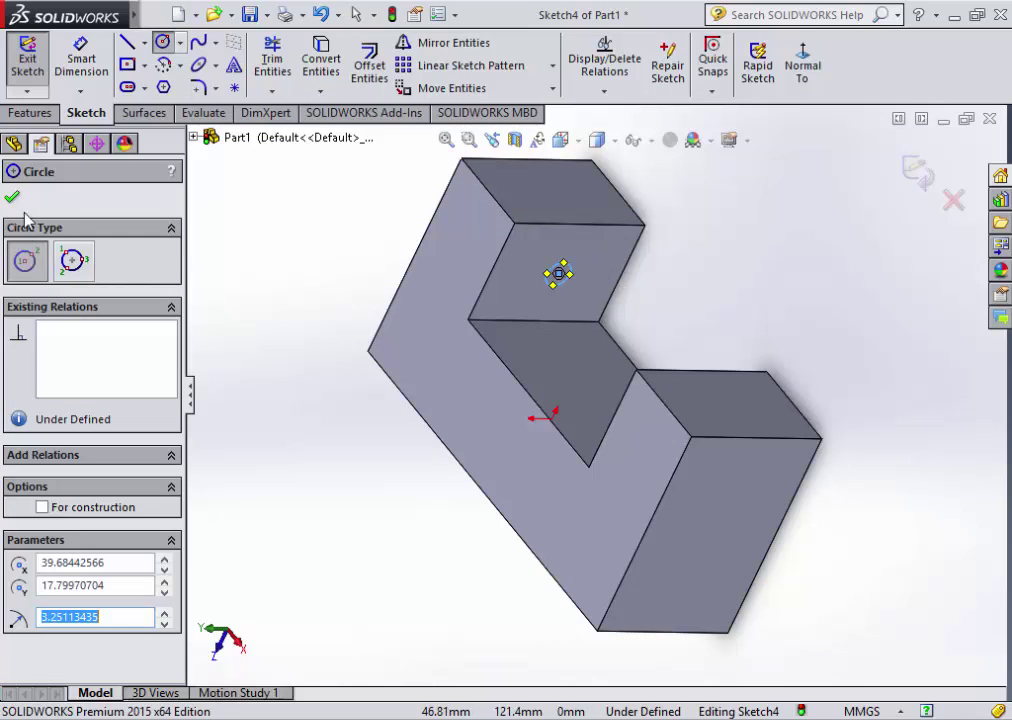
left_click(12, 196)
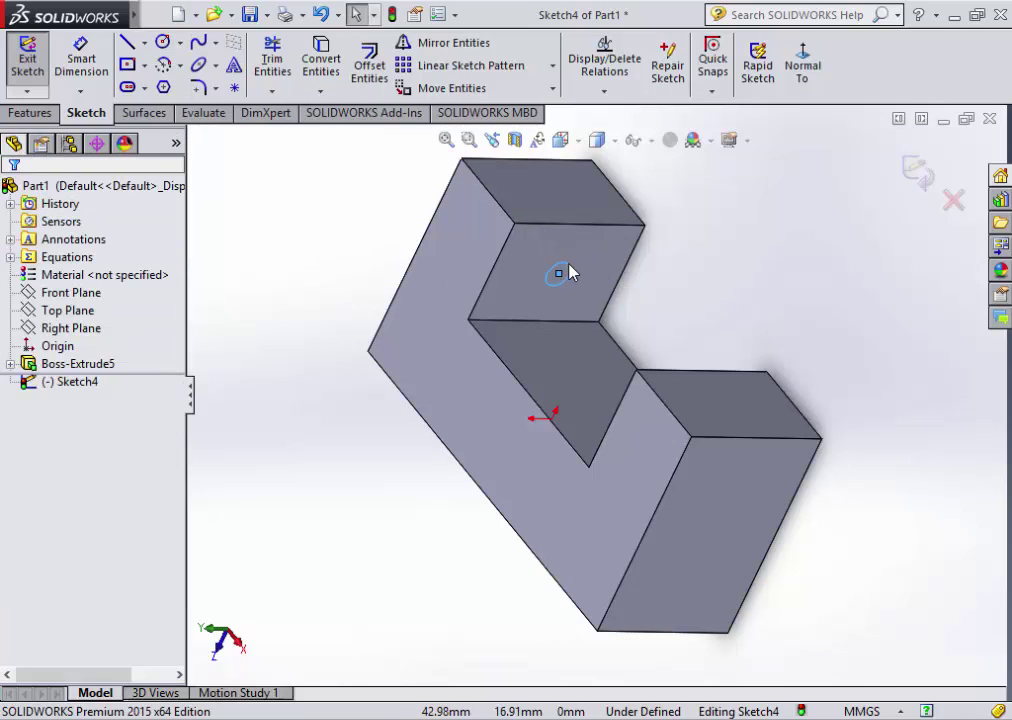
middle_click_drag(506, 411, 558, 468)
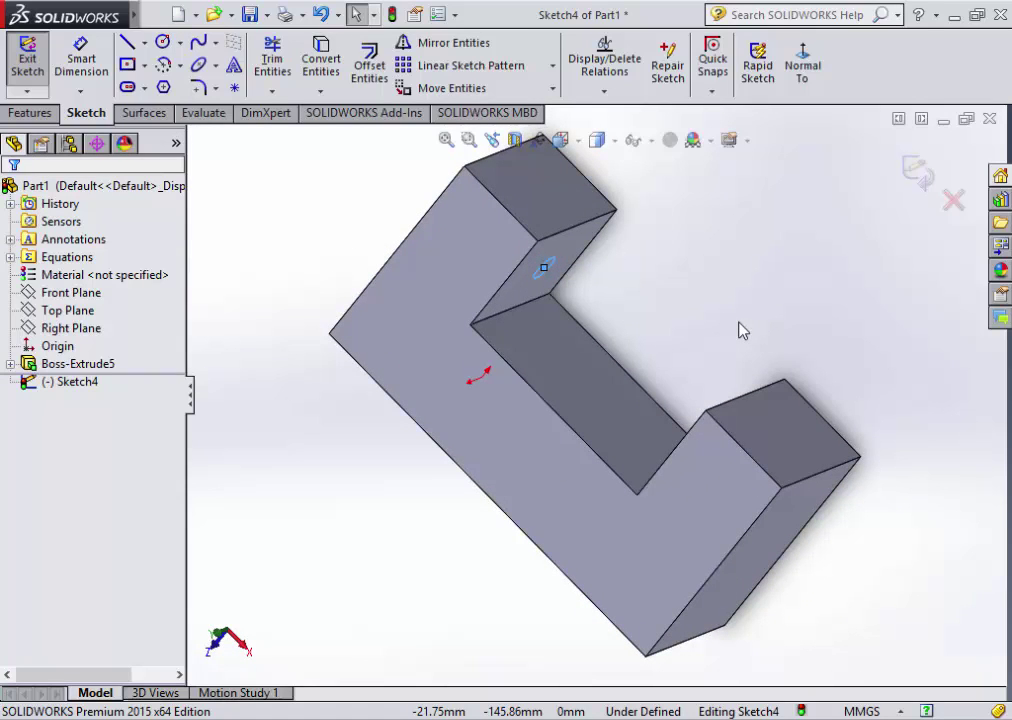
- Extrude the circle with the Up To Next end condition
left_click(42, 114)
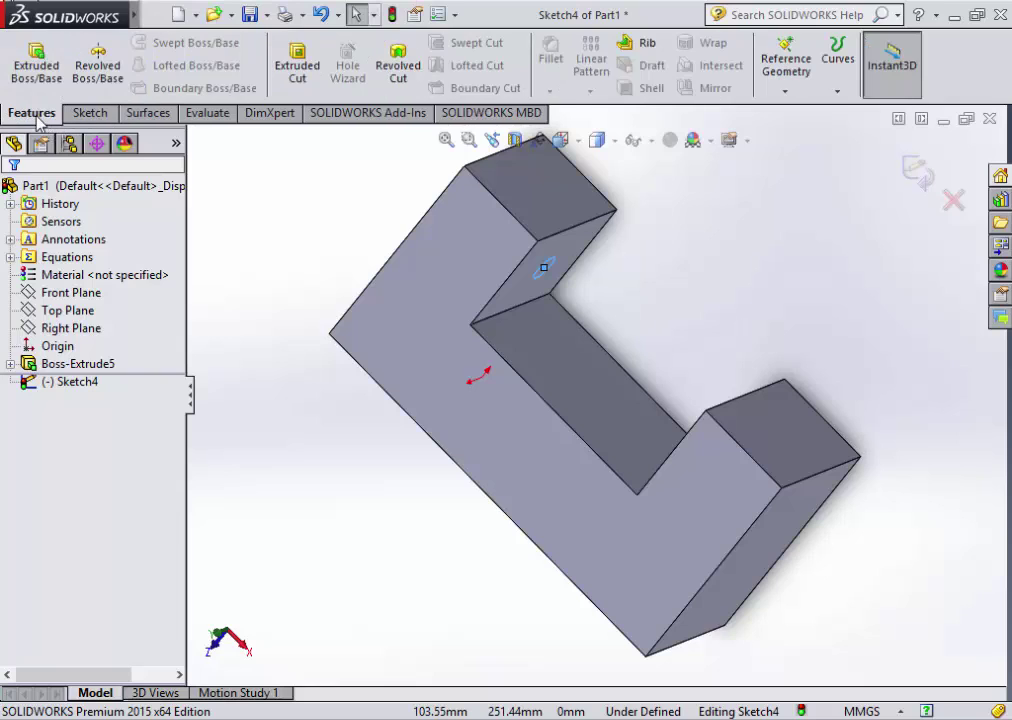
left_click(36, 65)
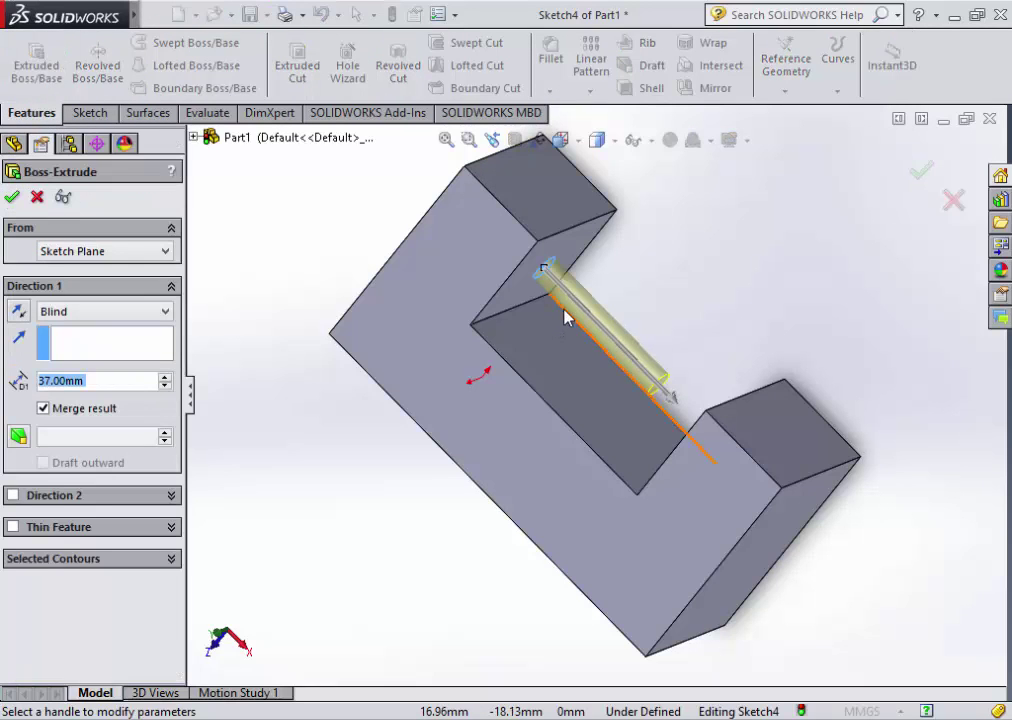
left_click(100, 311)
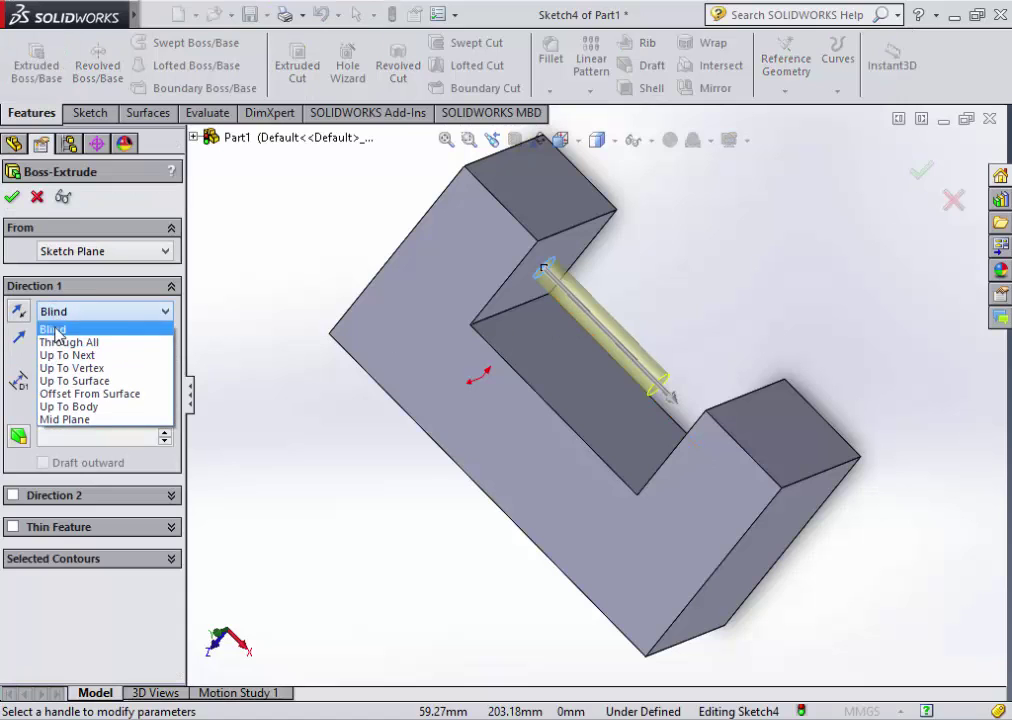
left_click(66, 355)
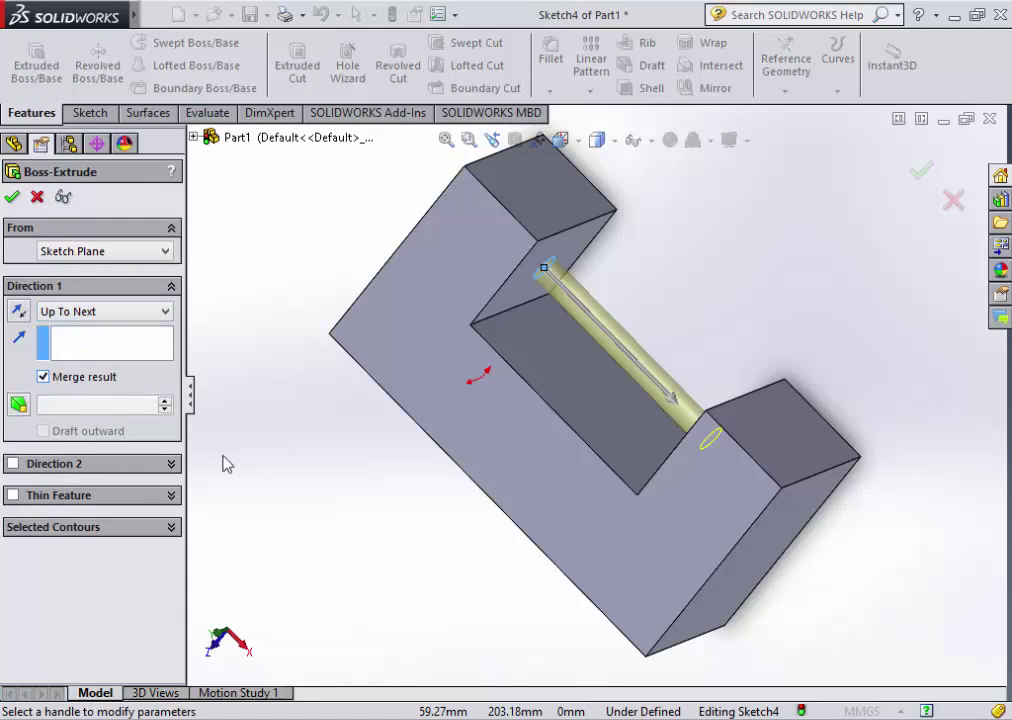
mouse_move(350, 561)
middle_mouse_down()
mouse_move(376, 552)
mouse_move(407, 580)
middle_mouse_up()
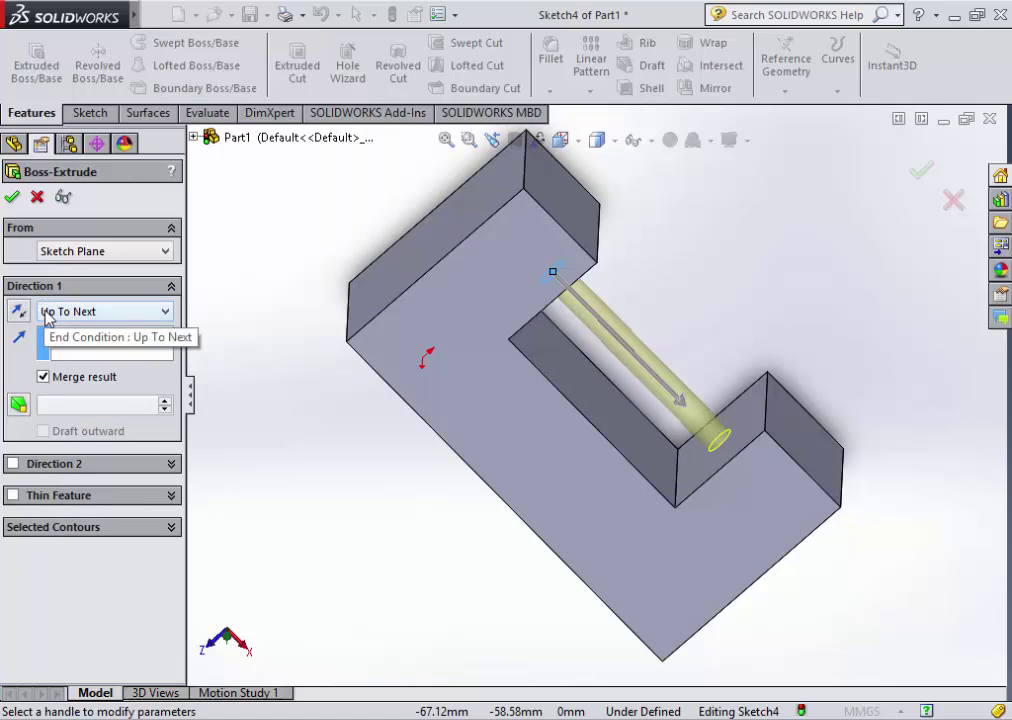
- Switch the end condition to Up To Surface with the outer end face as the stop
left_click(89, 319)
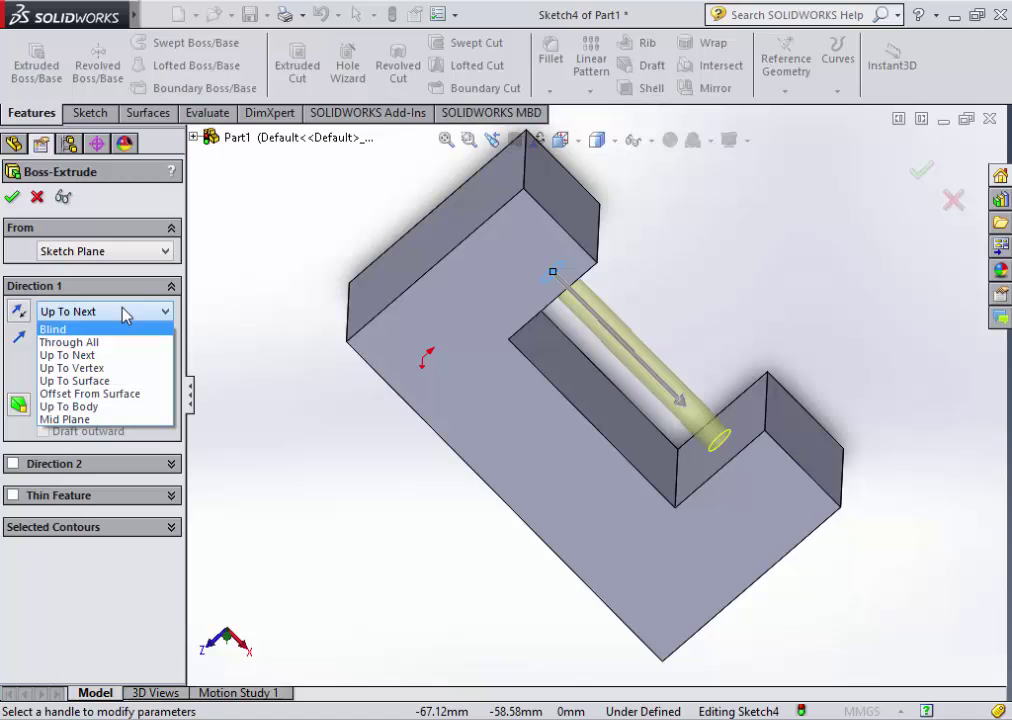
left_click(128, 381)
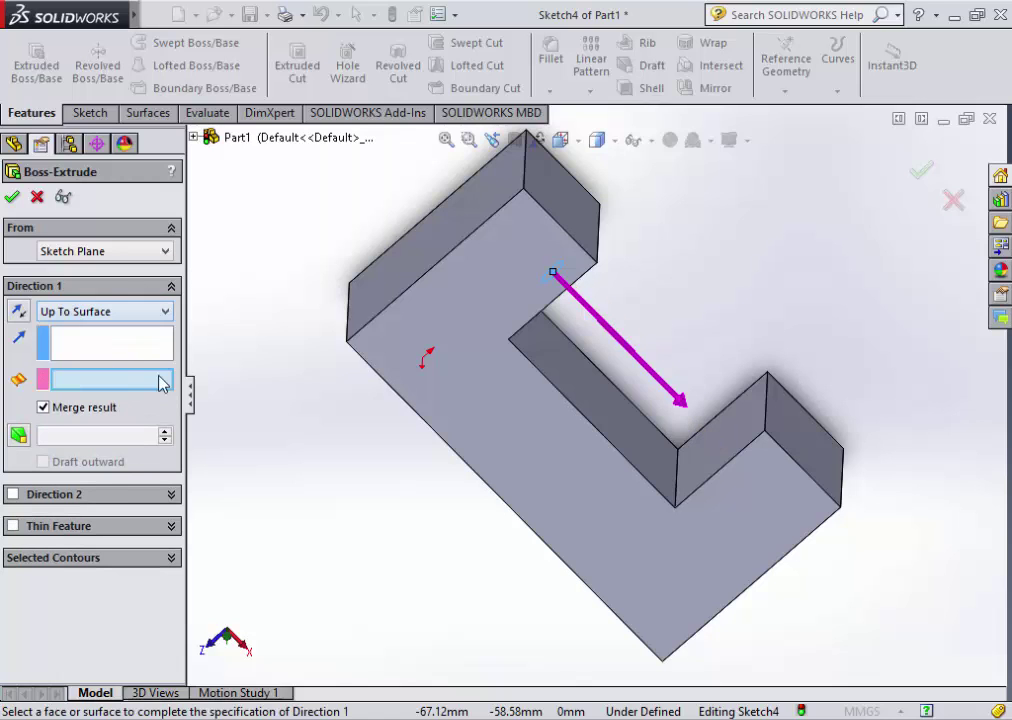
middle_click_drag(904, 609, 795, 485)
left_click(779, 478)
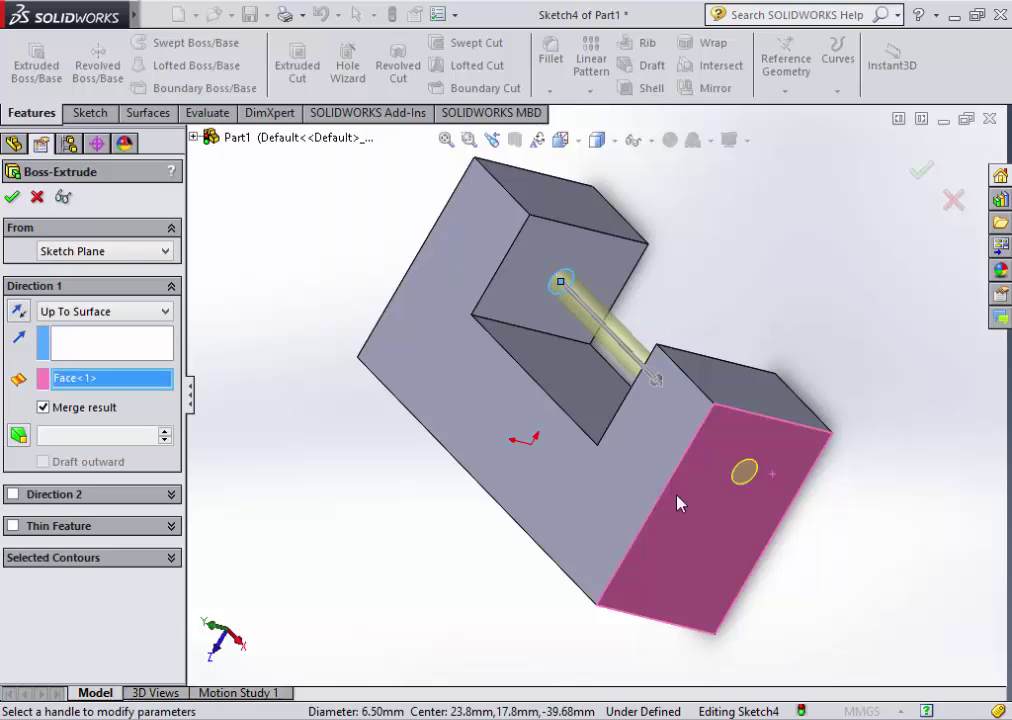
left_click(120, 311)
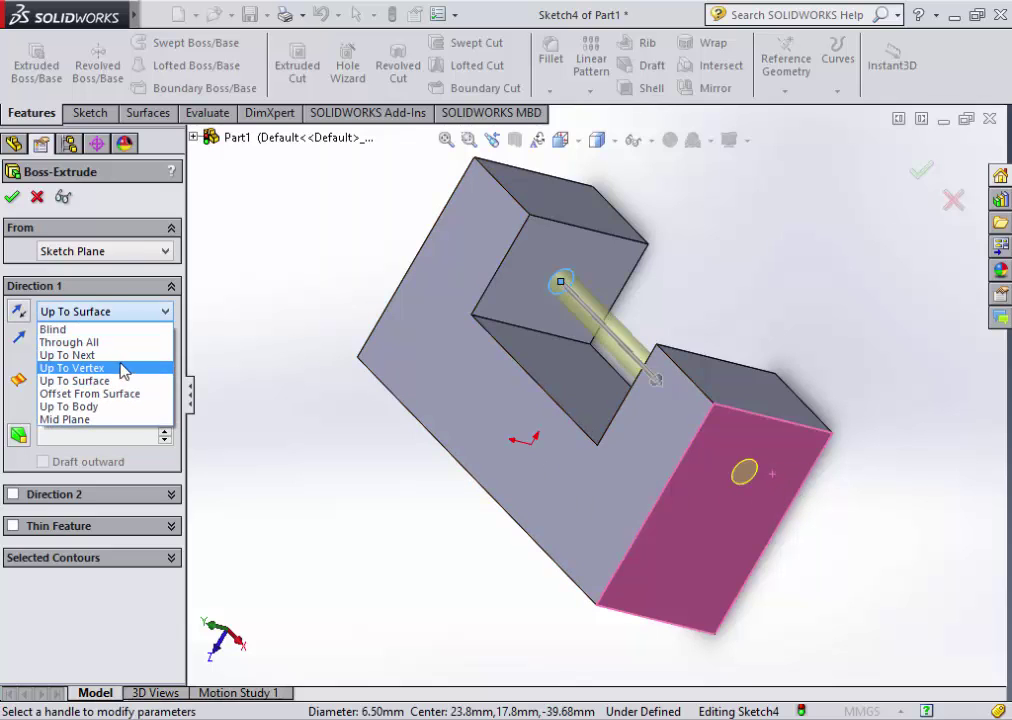
key("Escape")
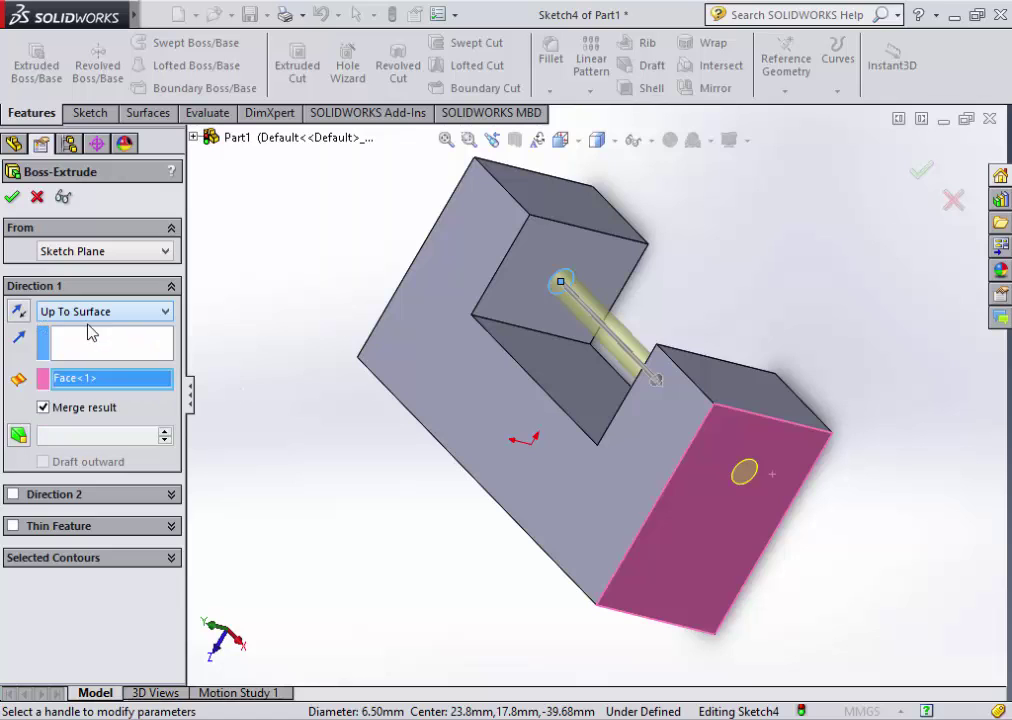
scroll(115, 318, "up", 2)
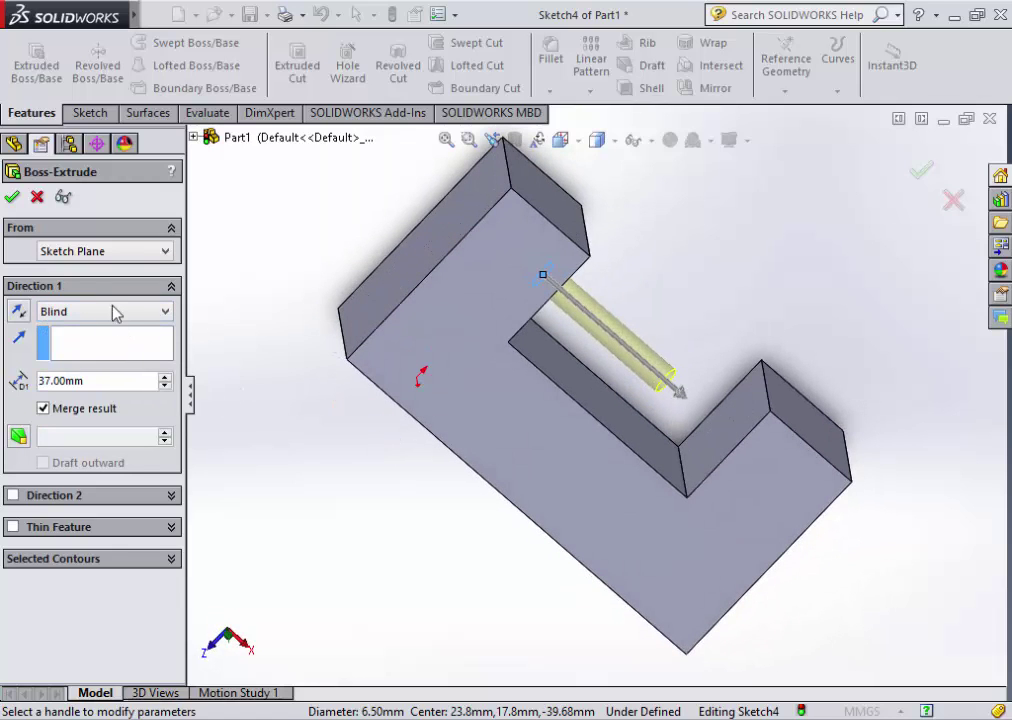
left_click(116, 312)
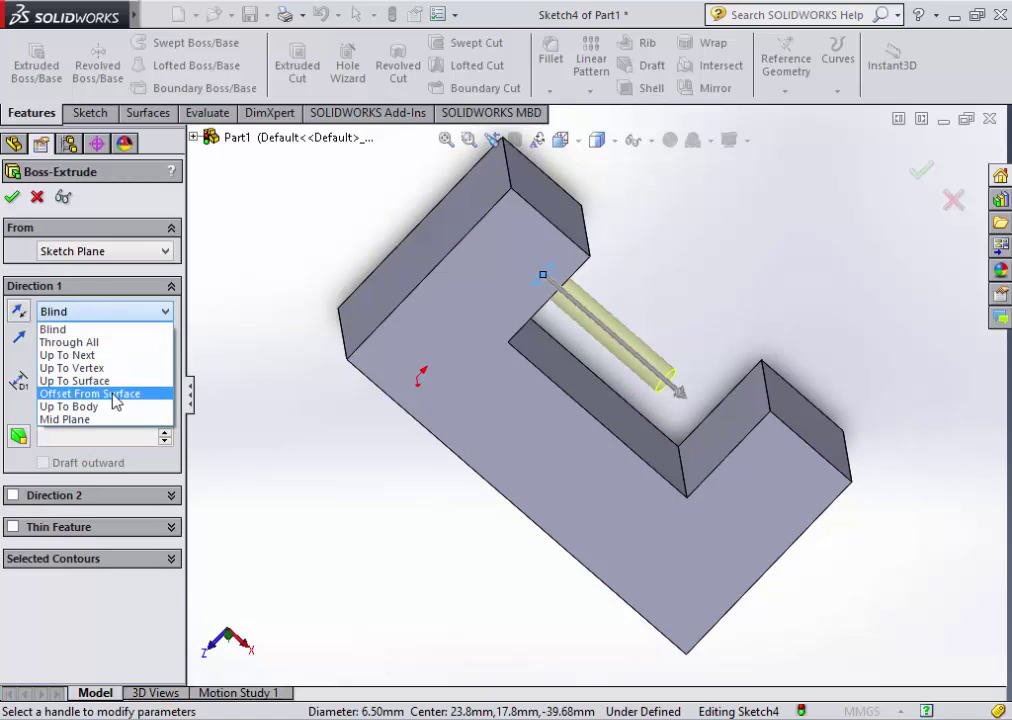
key("Escape")
scroll(120, 311, "down", 2)
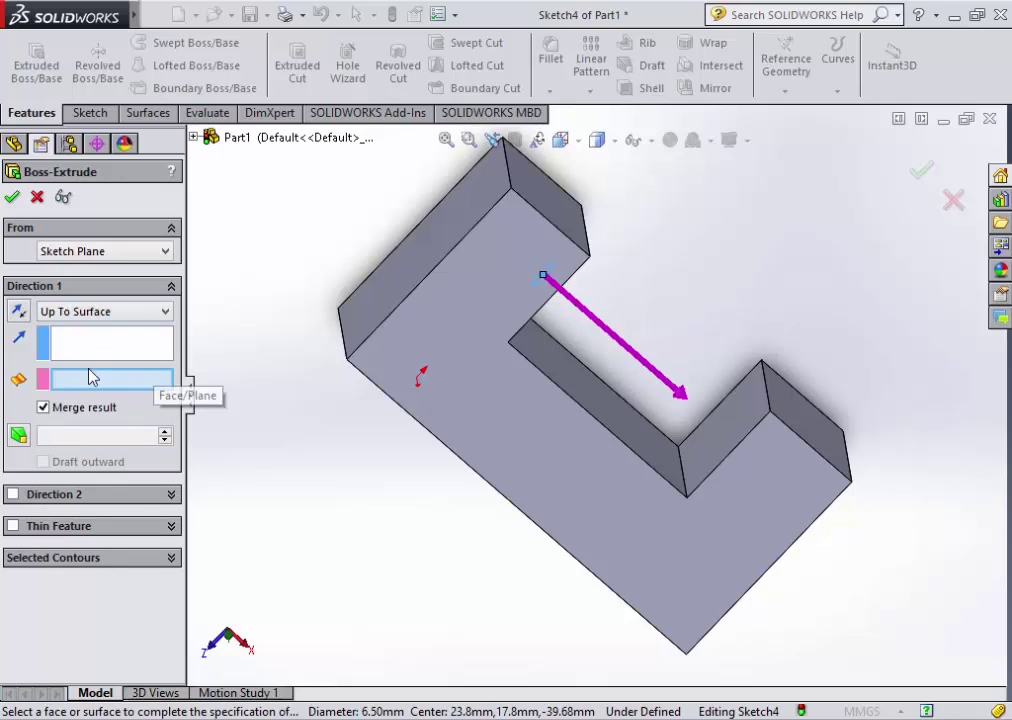
- End the rod 10 mm offset from the inner slot face and confirm Boss-Extrude6
left_click(745, 402)
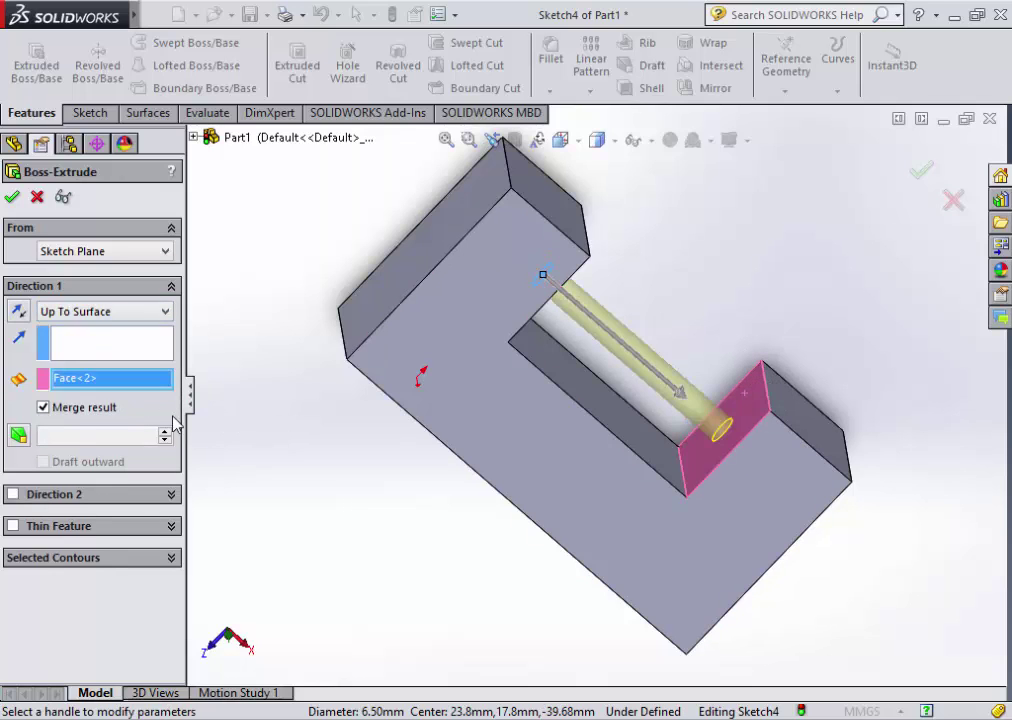
middle_click_drag(402, 454, 248, 391)
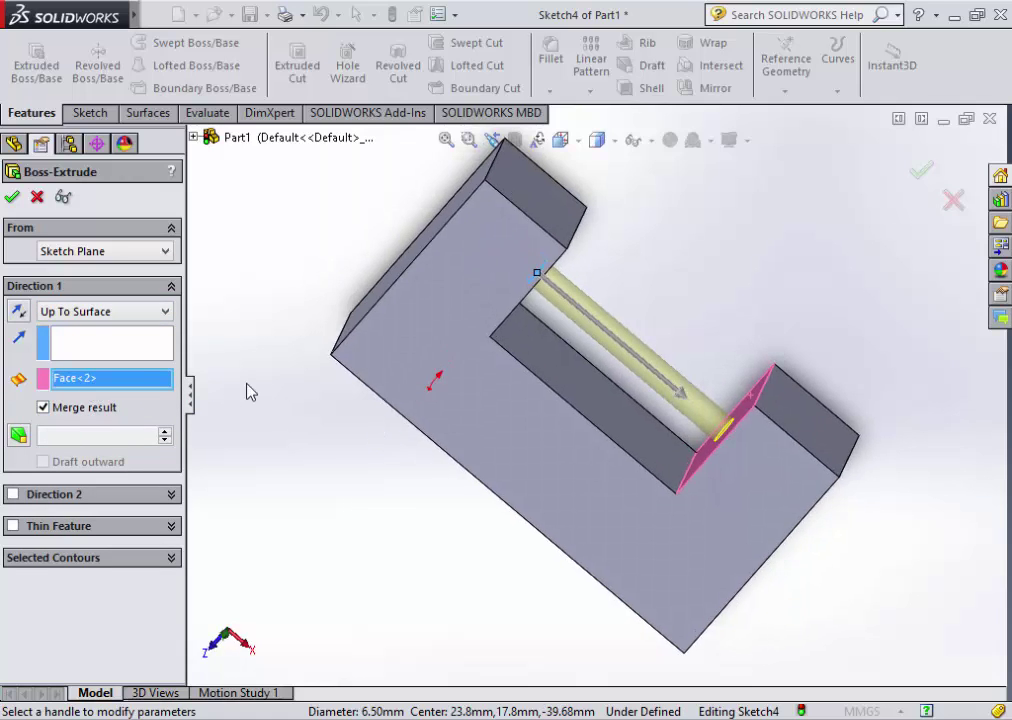
left_click(112, 311)
left_click(95, 393)
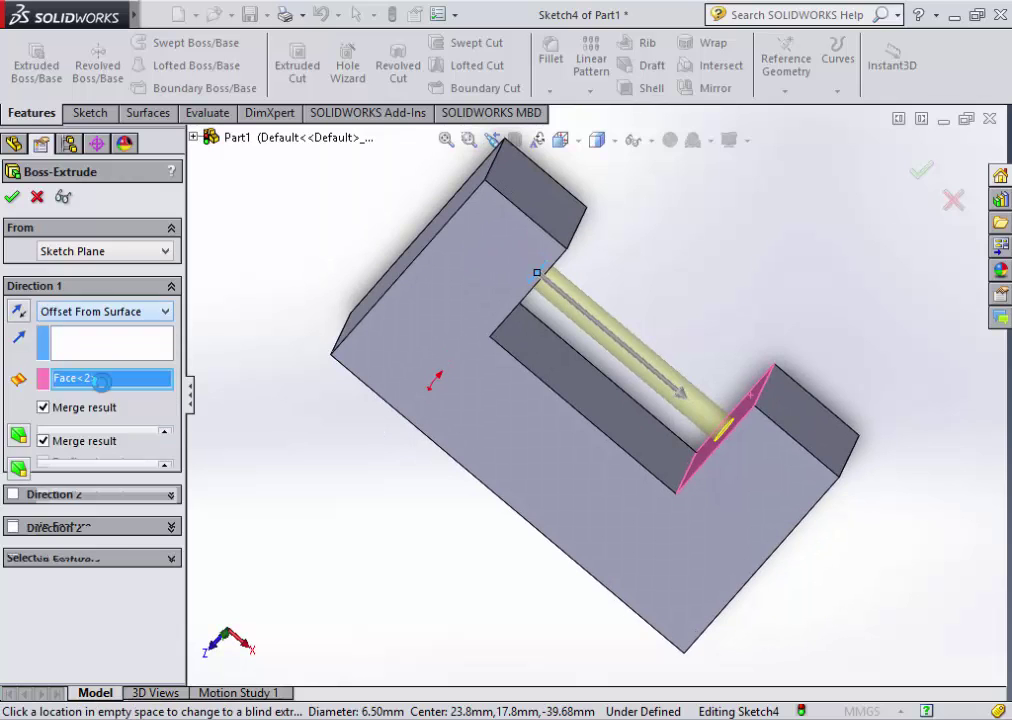
middle_click_drag(739, 402, 745, 411)
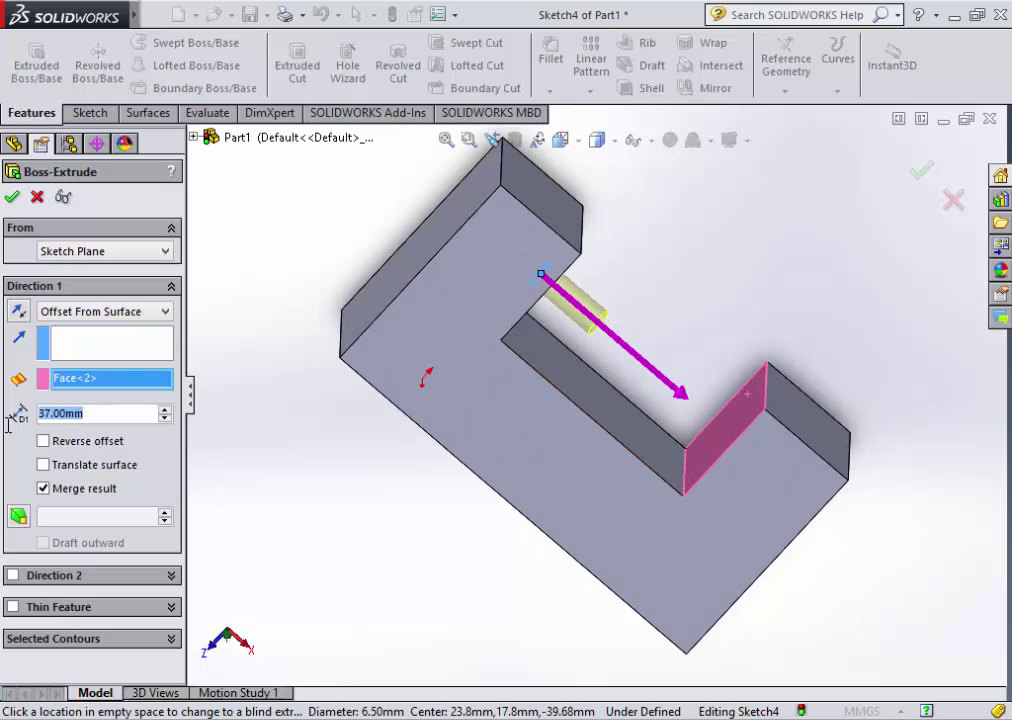
key("Tab")
type("3")
key("BackSpace")
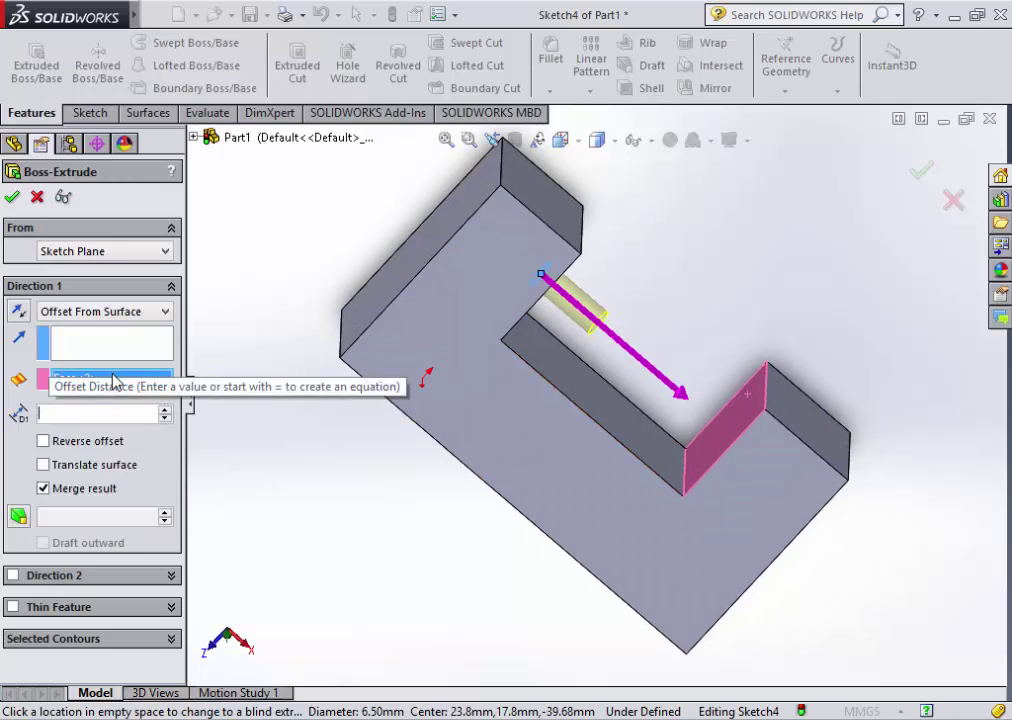
type("10")
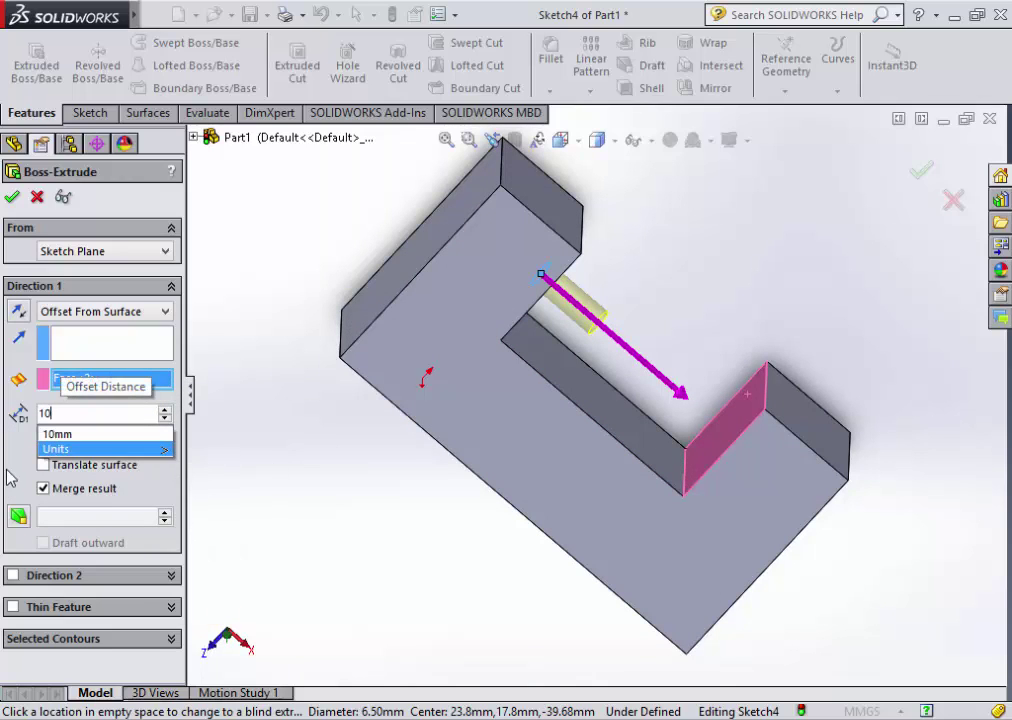
key("Escape")
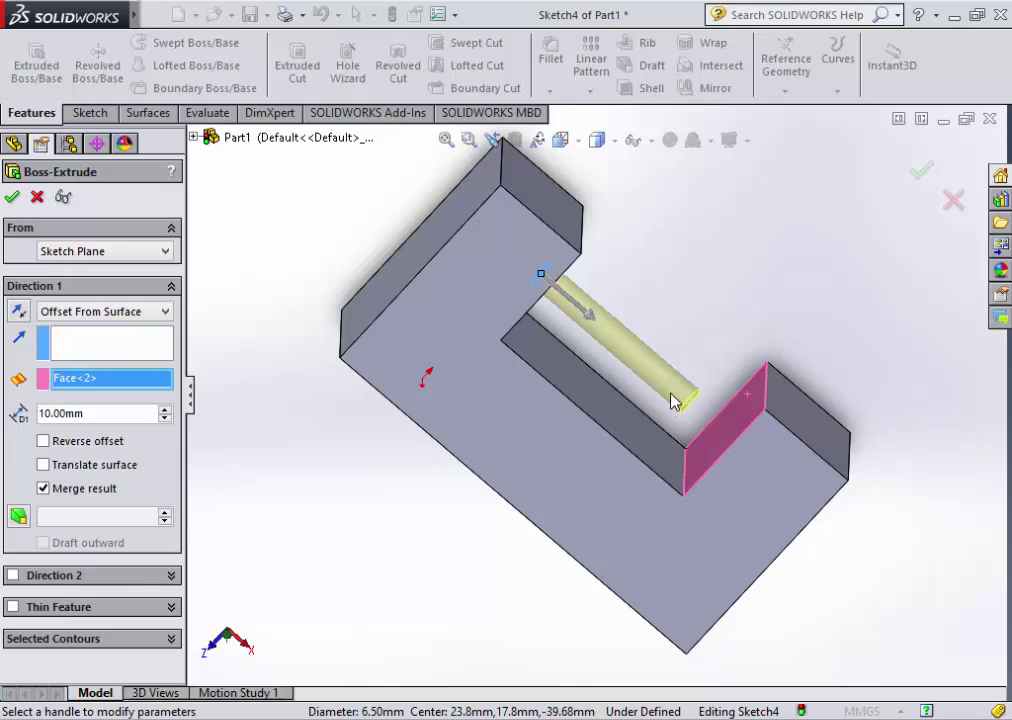
key("Return")
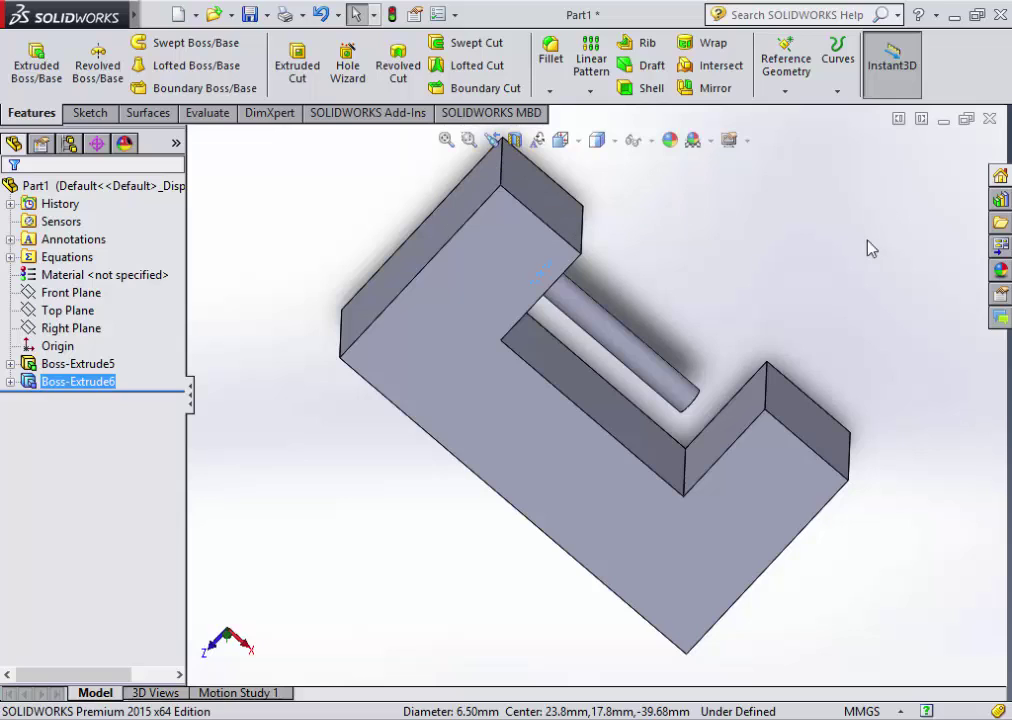
- Drag the rollback bar above Boss-Extrude5 so both extrusions are suppressed
left_click(64, 371, "ctrl")
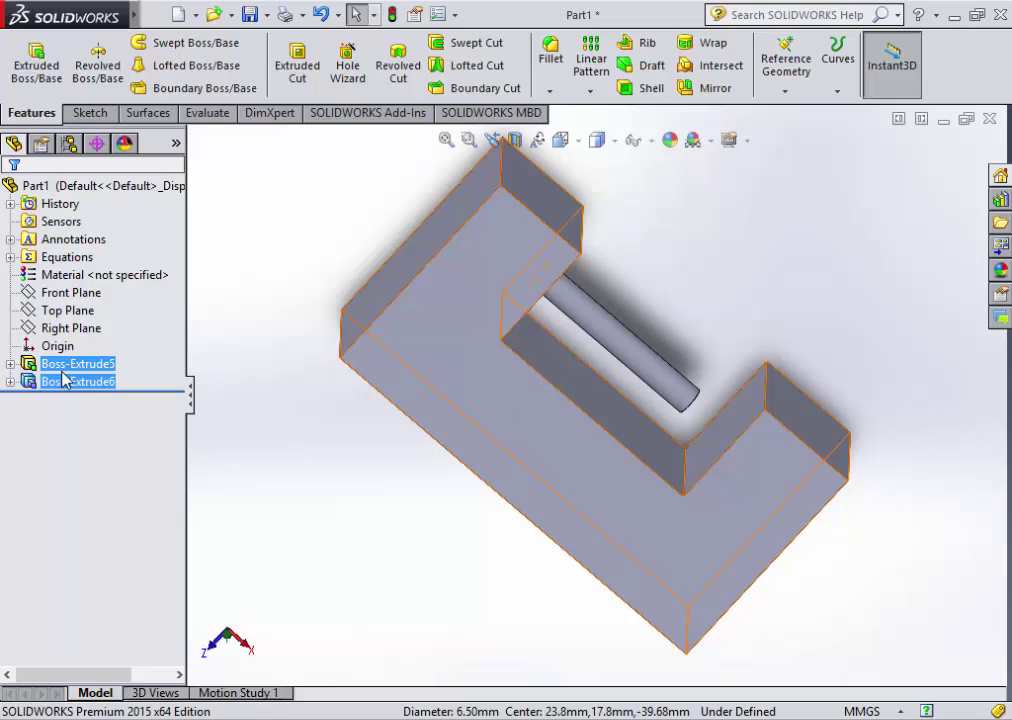
mouse_move(78, 381)
left_click(64, 378)
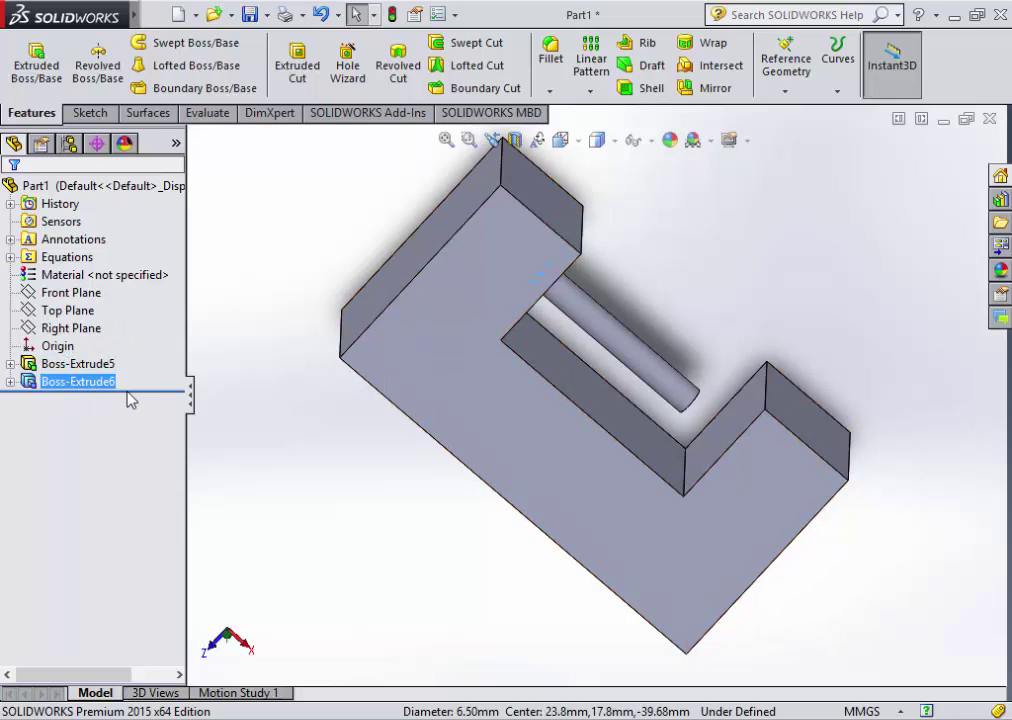
left_click(163, 378)
left_click_drag(163, 378, 145, 355)
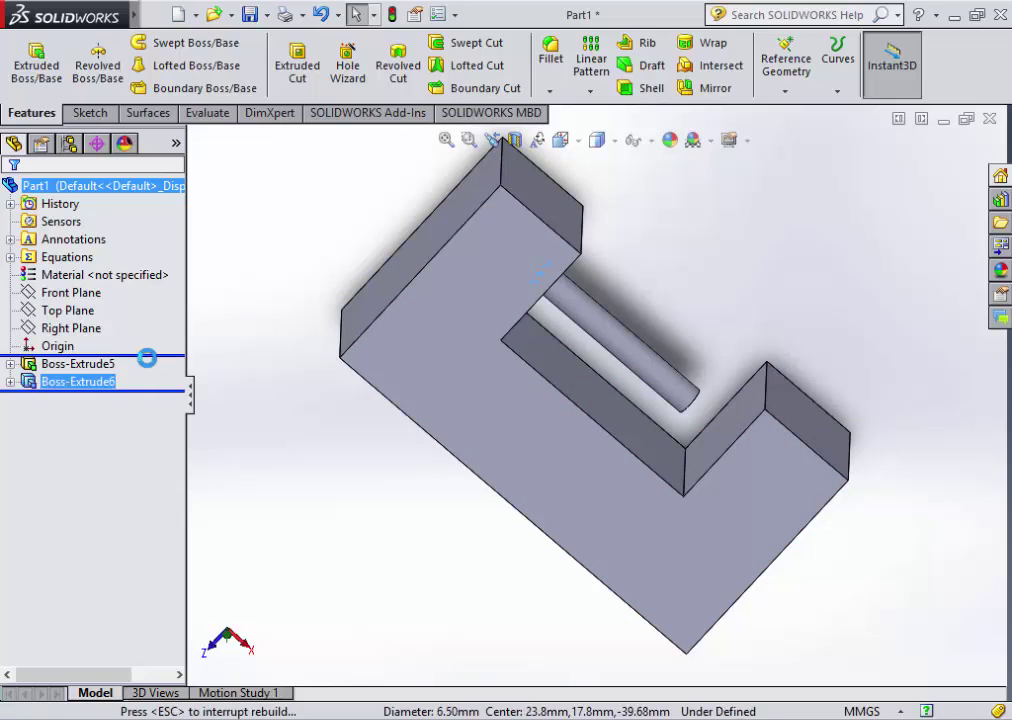
- Start Sketch5 on the Top Plane and view it Normal To
right_click(80, 311)
left_click(86, 287)
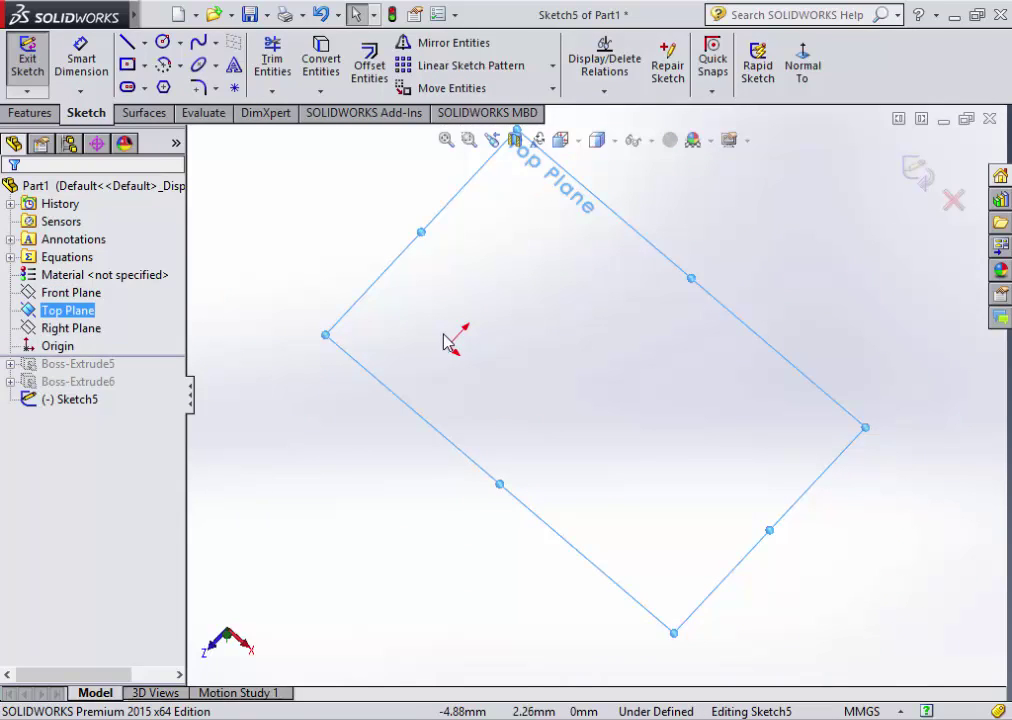
left_click(72, 400)
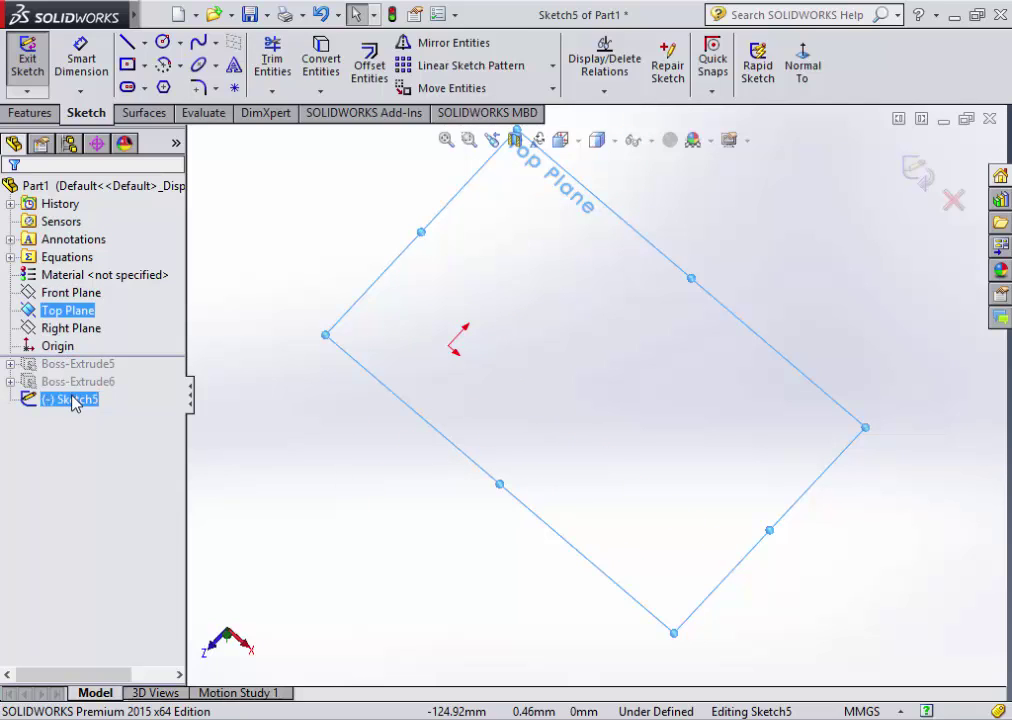
right_click(72, 400)
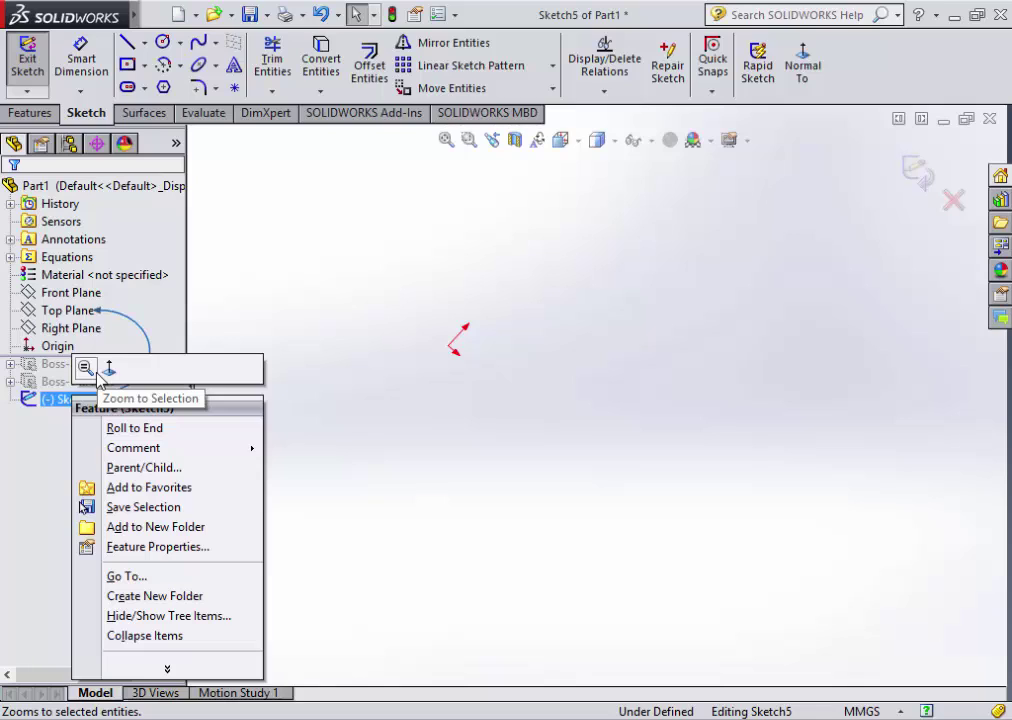
left_click(108, 370)
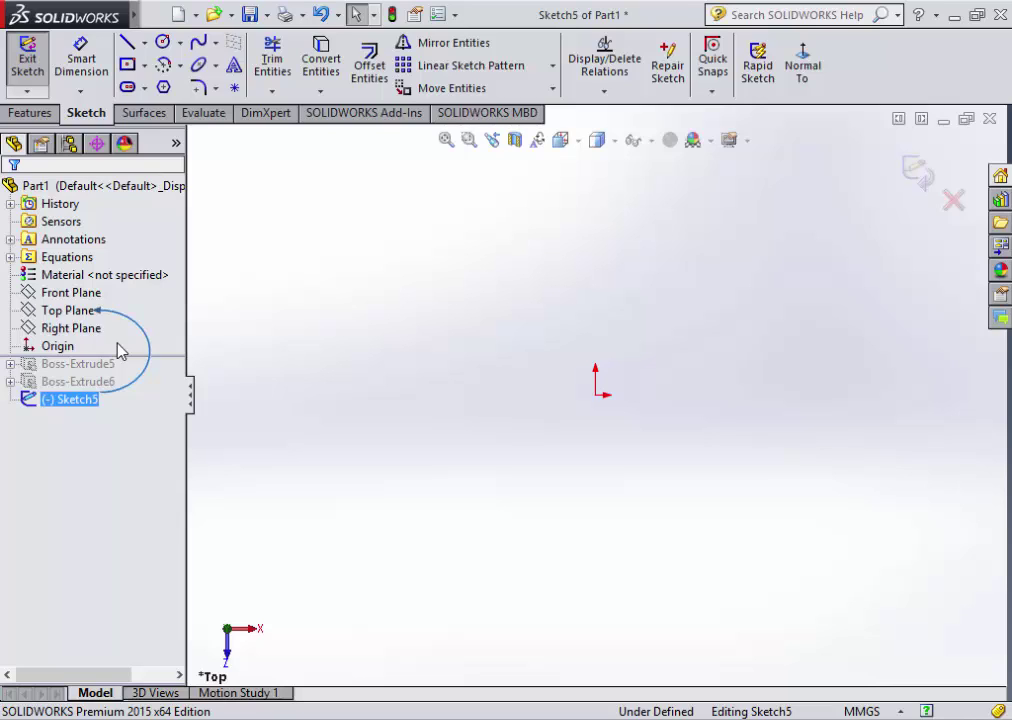
- Via Customize > Commands > Standard Views, drag Normal To onto the Sketch CommandManager
right_click(920, 73)
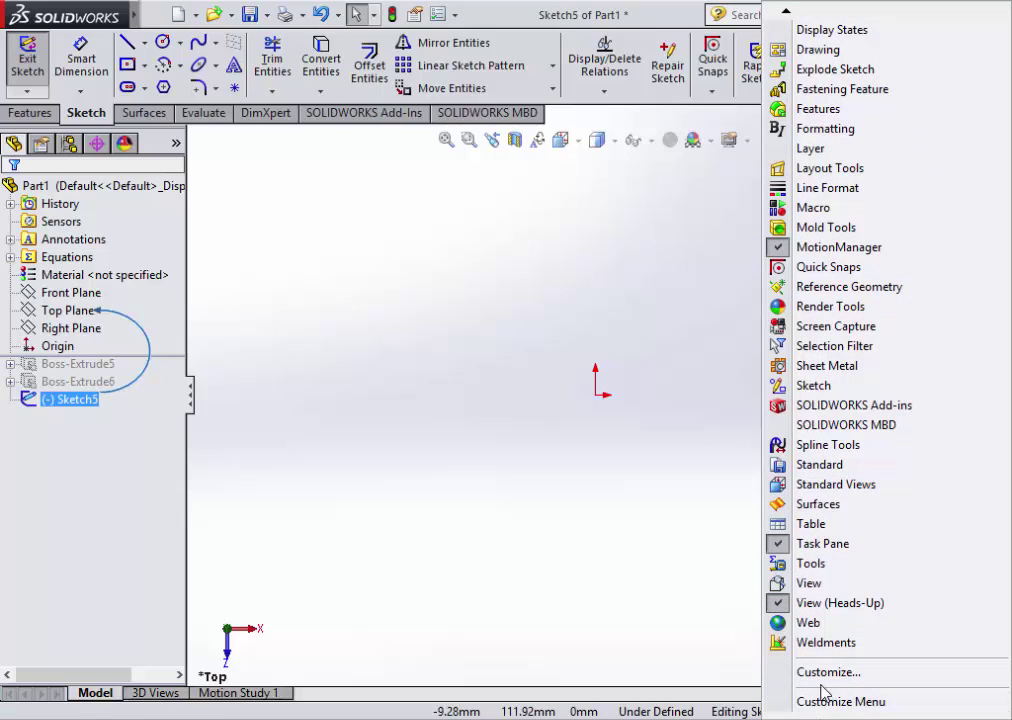
left_click(828, 673)
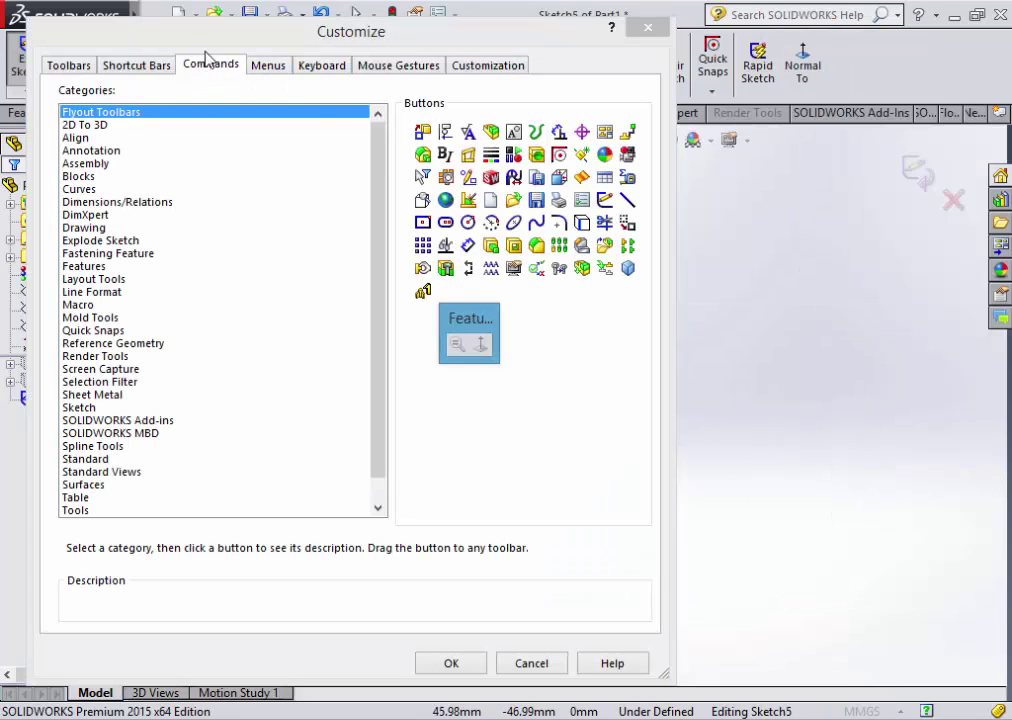
left_click(68, 66)
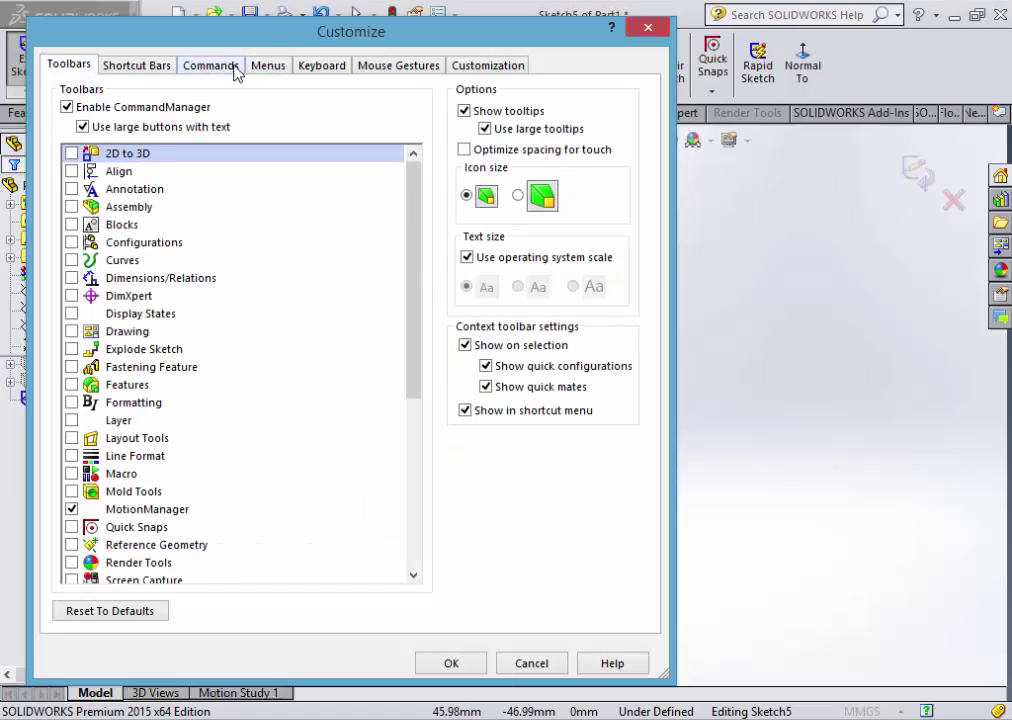
left_click(195, 62)
scroll(380, 183, "down", 1)
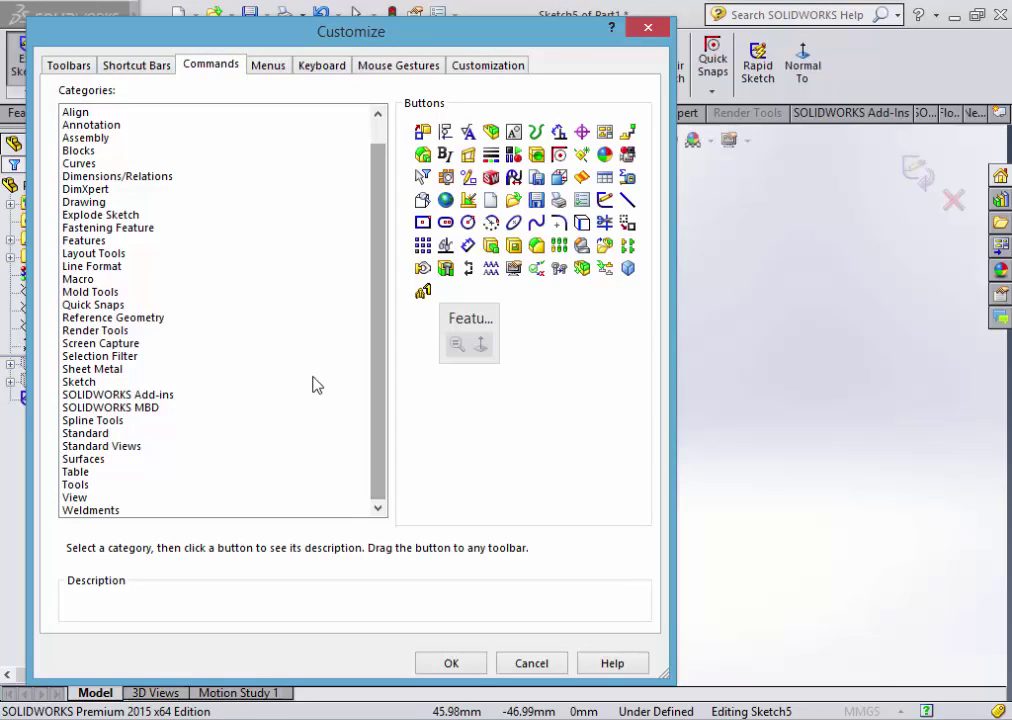
left_click(98, 447)
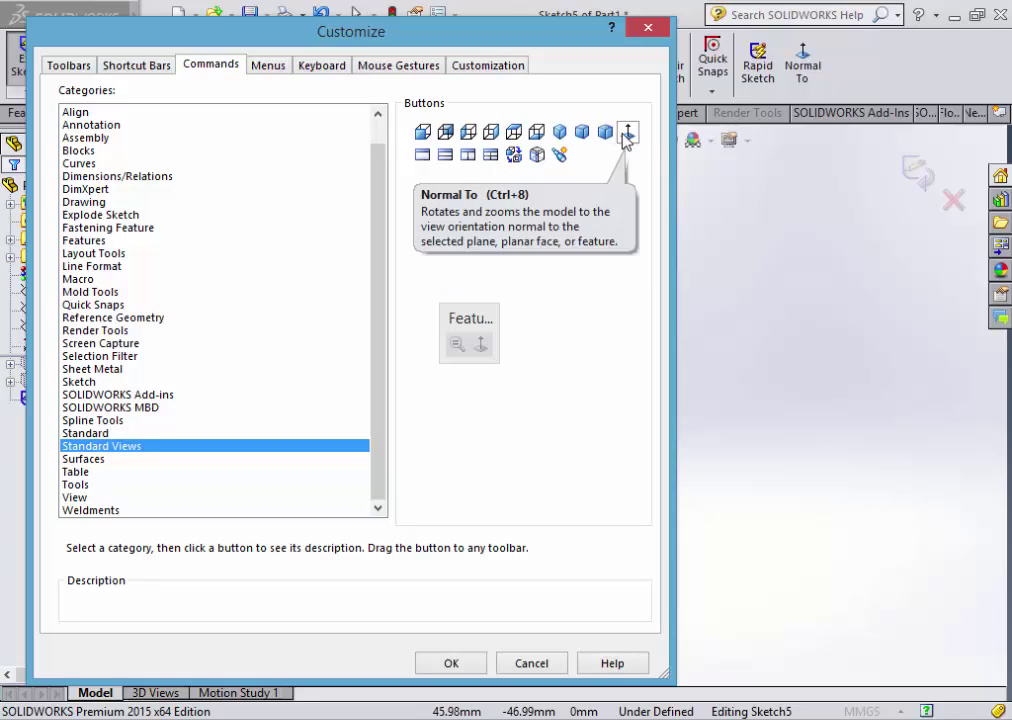
left_click_drag(626, 138, 853, 70)
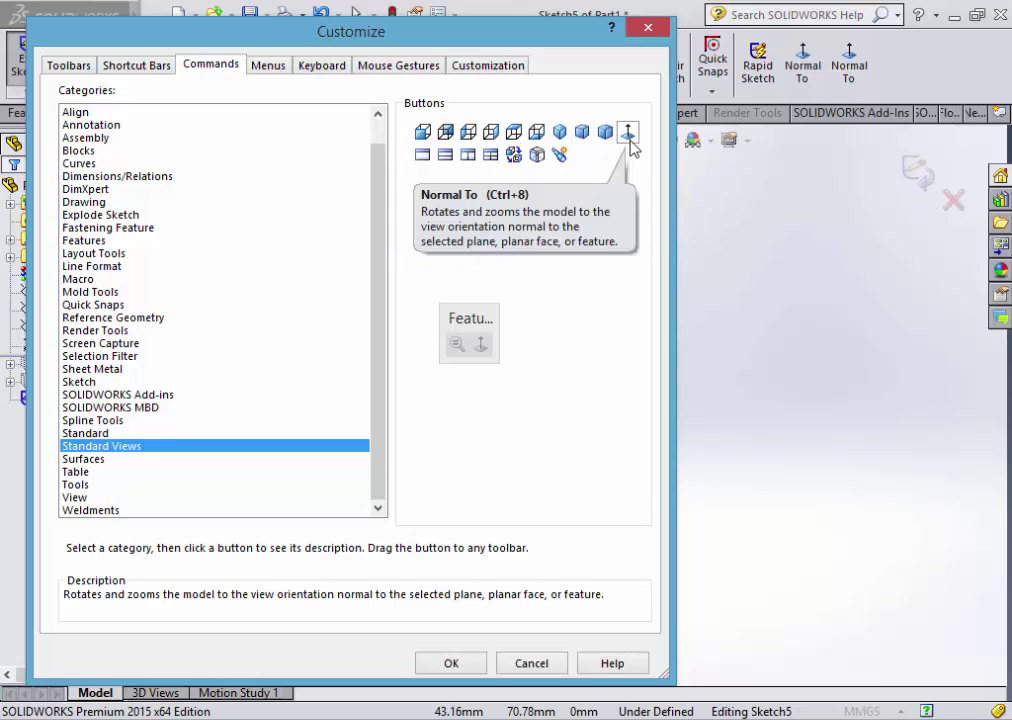
left_click(566, 668)
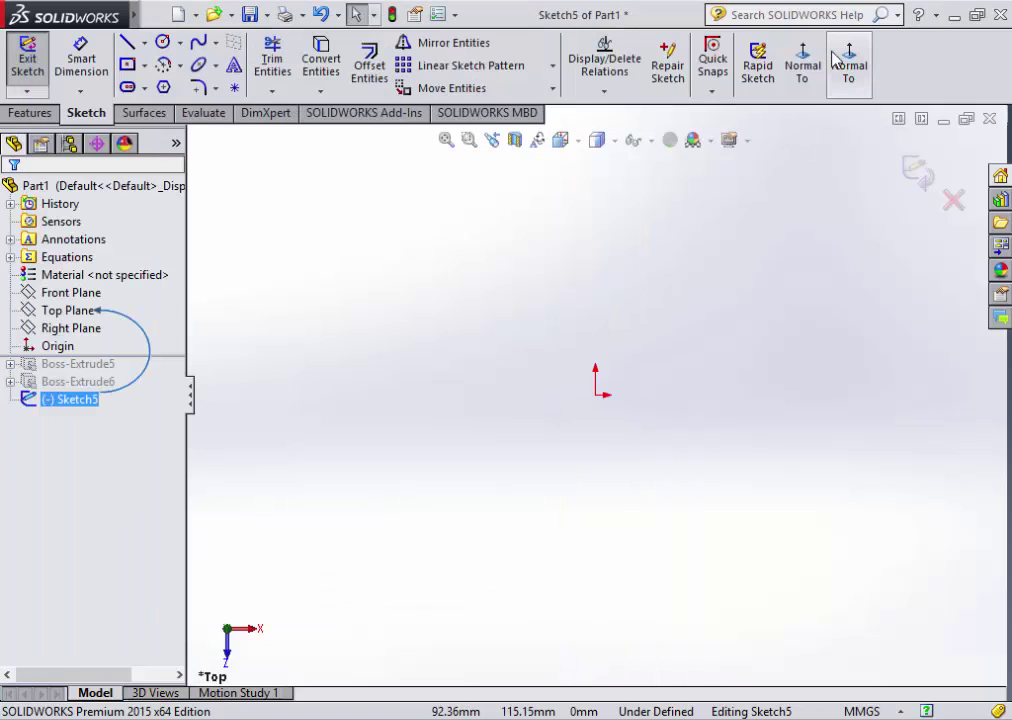
middle_click_drag(490, 319, 452, 244)
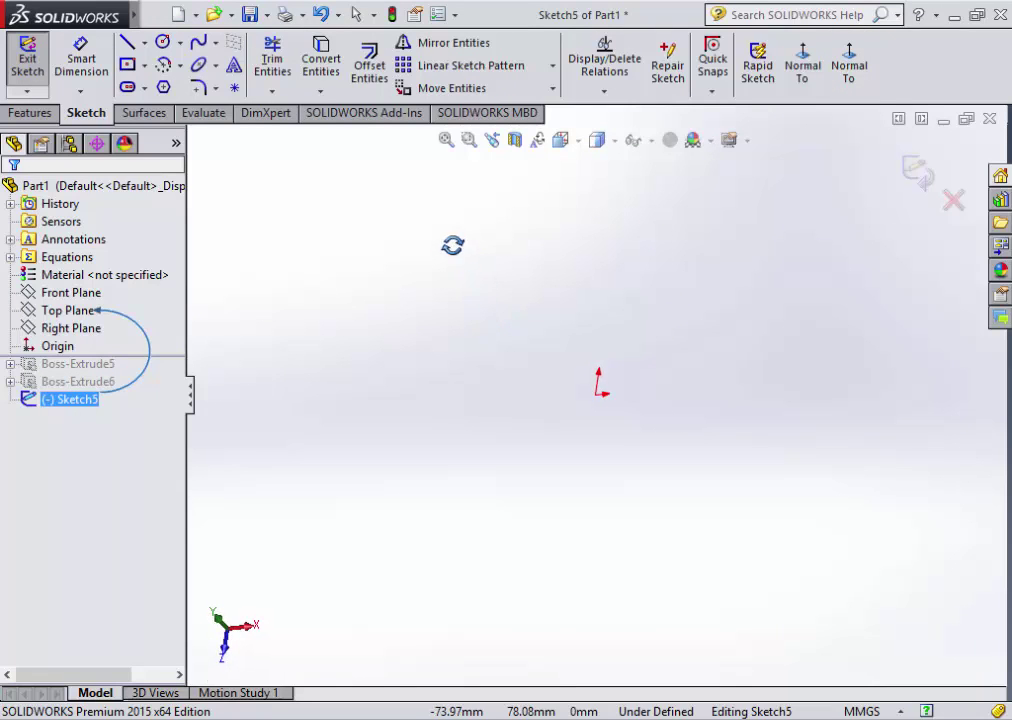
left_click(838, 88)
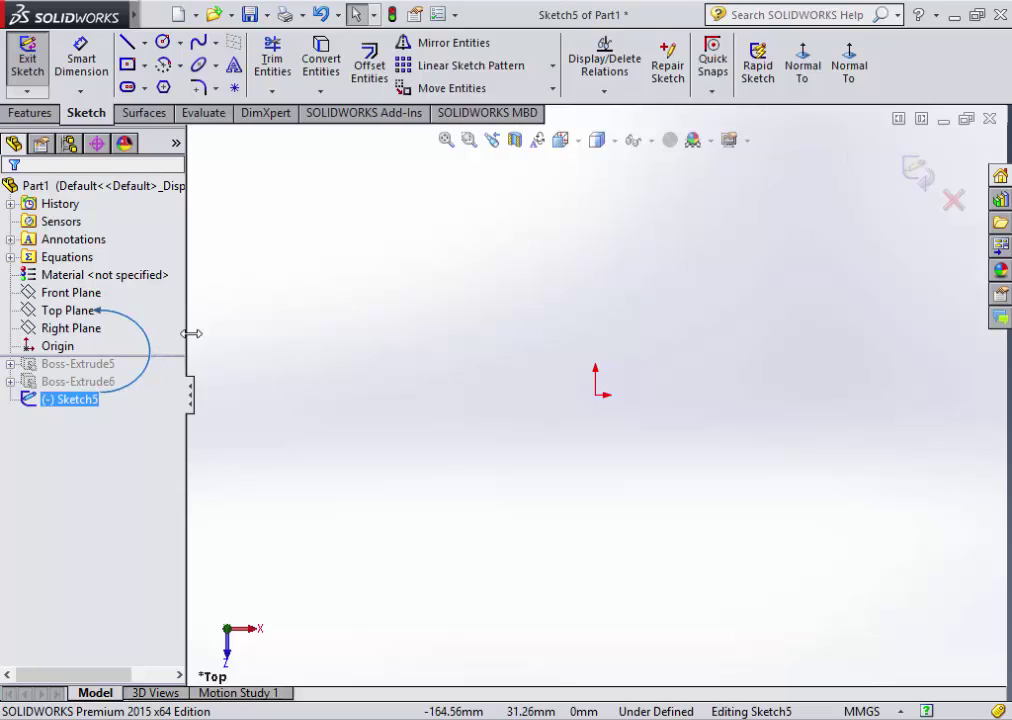
left_click(113, 357)
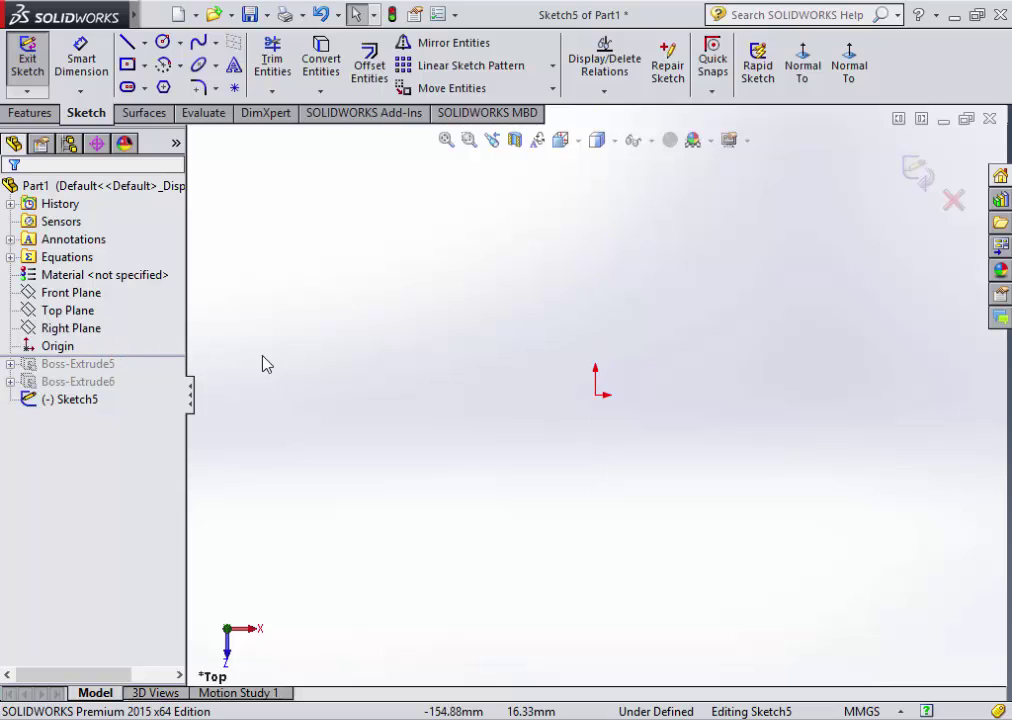
left_click(848, 64)
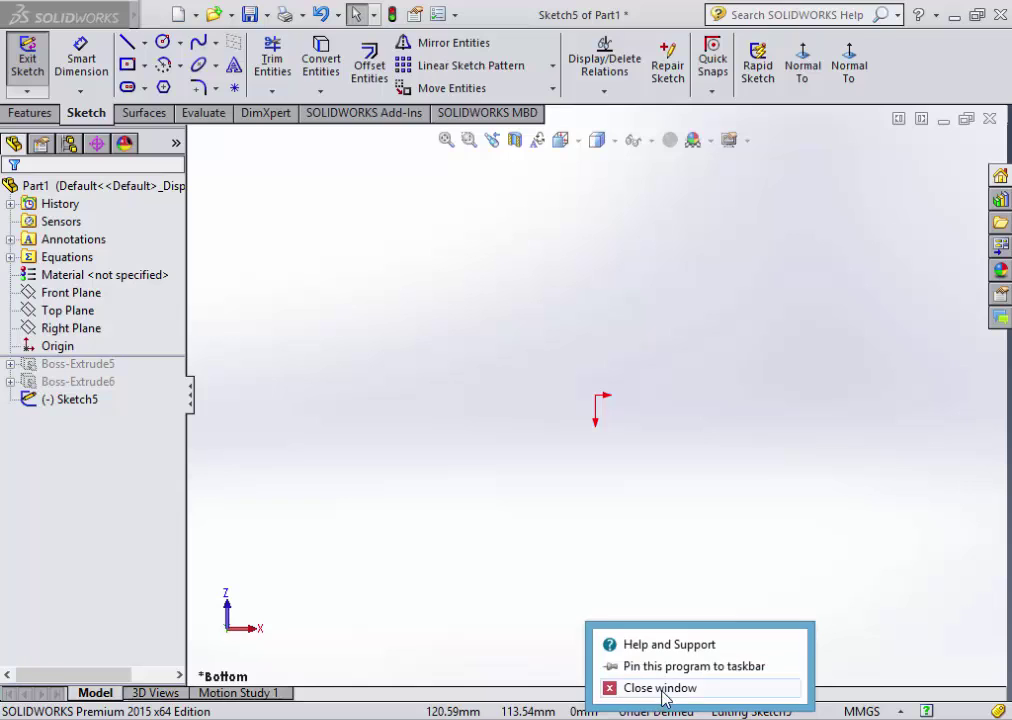
left_click(660, 686)
mouse_move(80, 363)
left_mouse_down()
mouse_move(107, 355)
mouse_move(75, 400)
left_mouse_up()
left_click(75, 400)
right_click(75, 400)
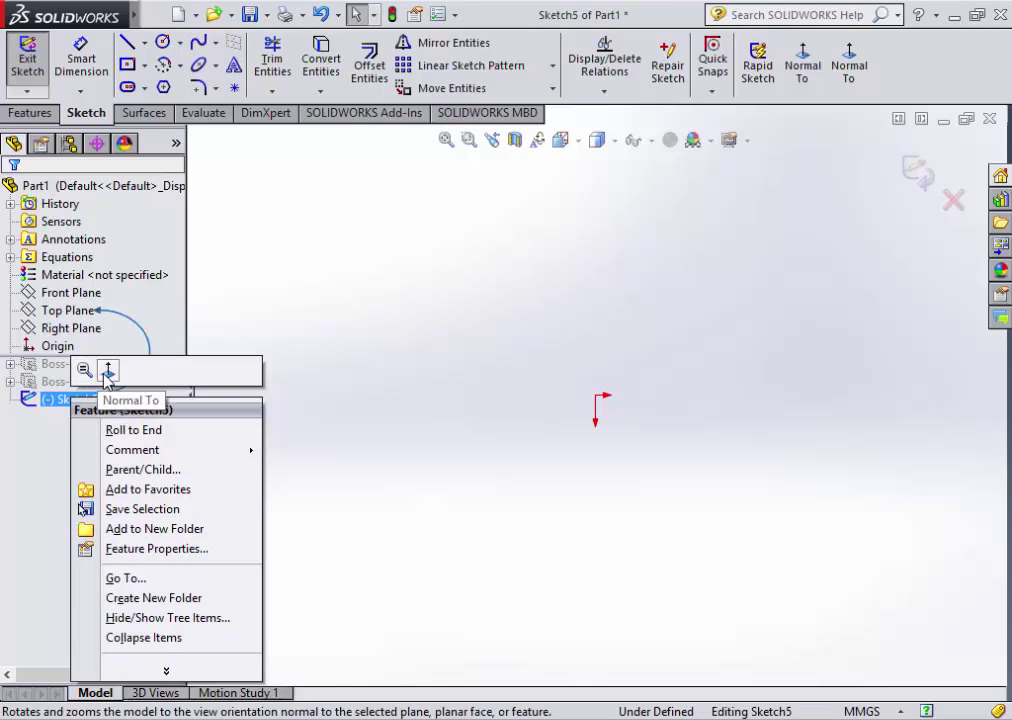
left_click(106, 372)
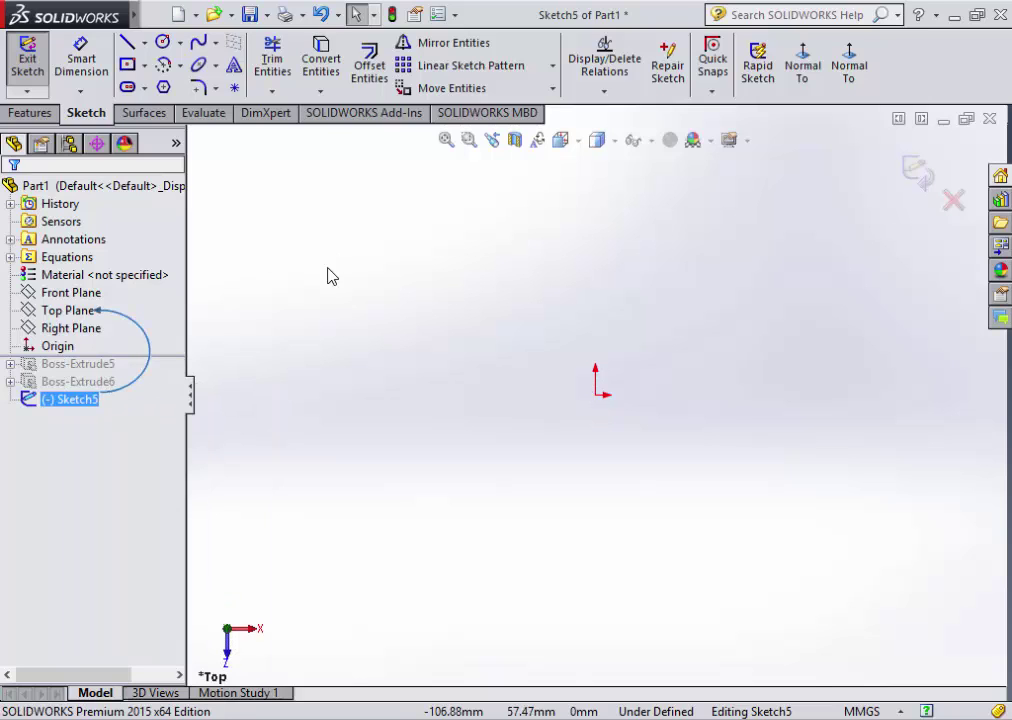
- Sketch a center rectangle on the origin and exit the sketch
left_click(127, 64)
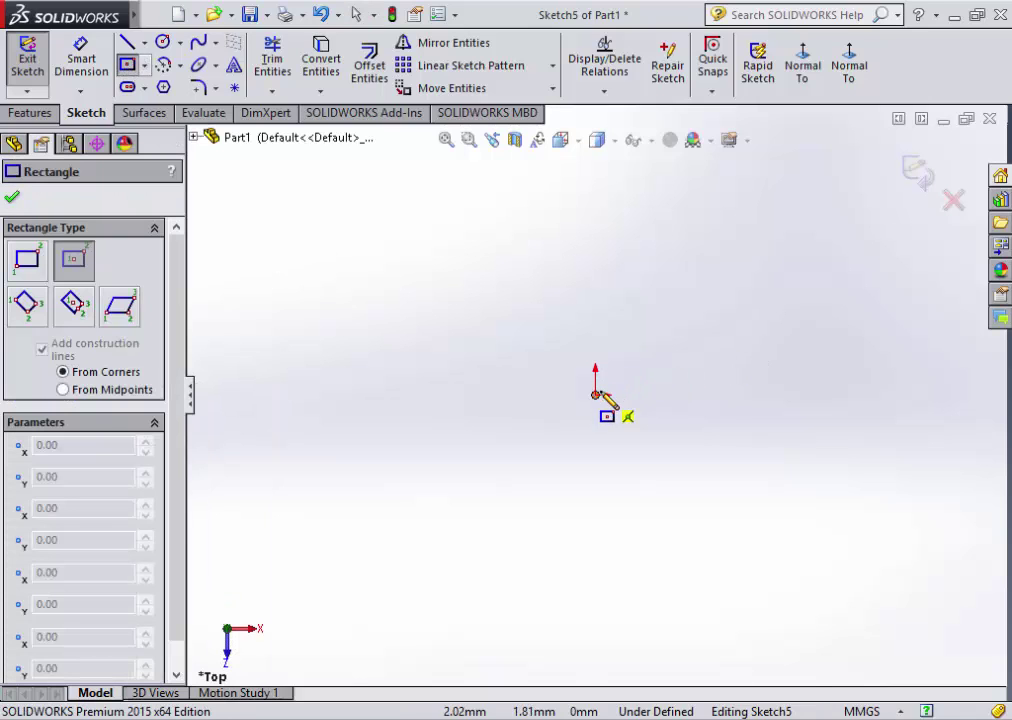
left_click(595, 394)
left_click(768, 357)
left_click(912, 172)
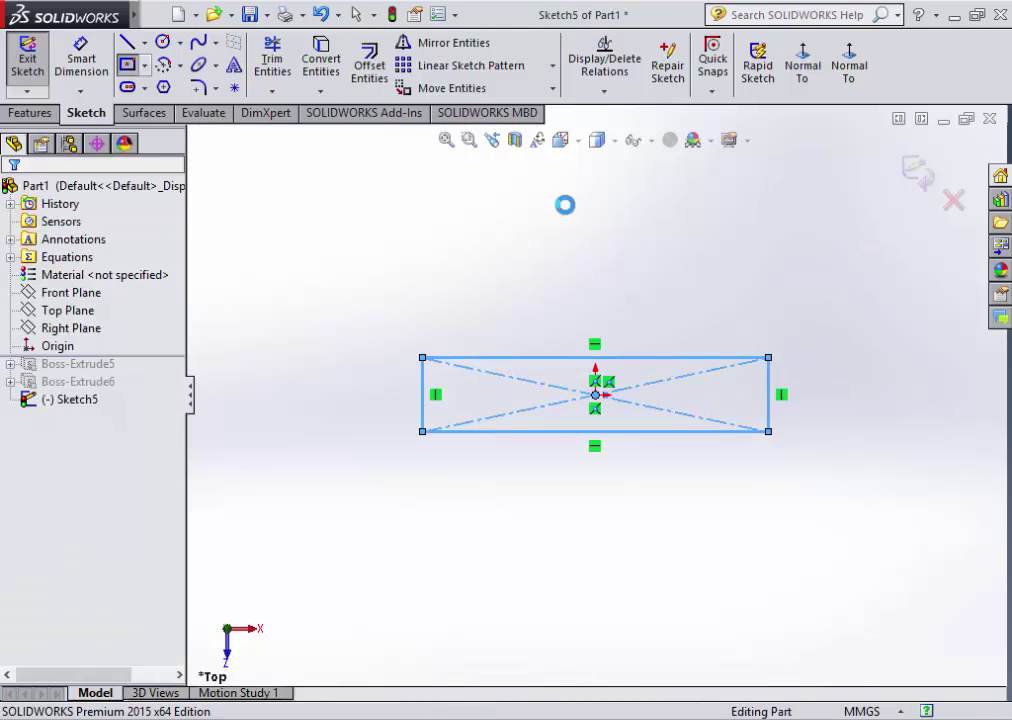
- Extrude the rectangle 10 mm Blind into Boss-Extrude7
left_click(36, 60)
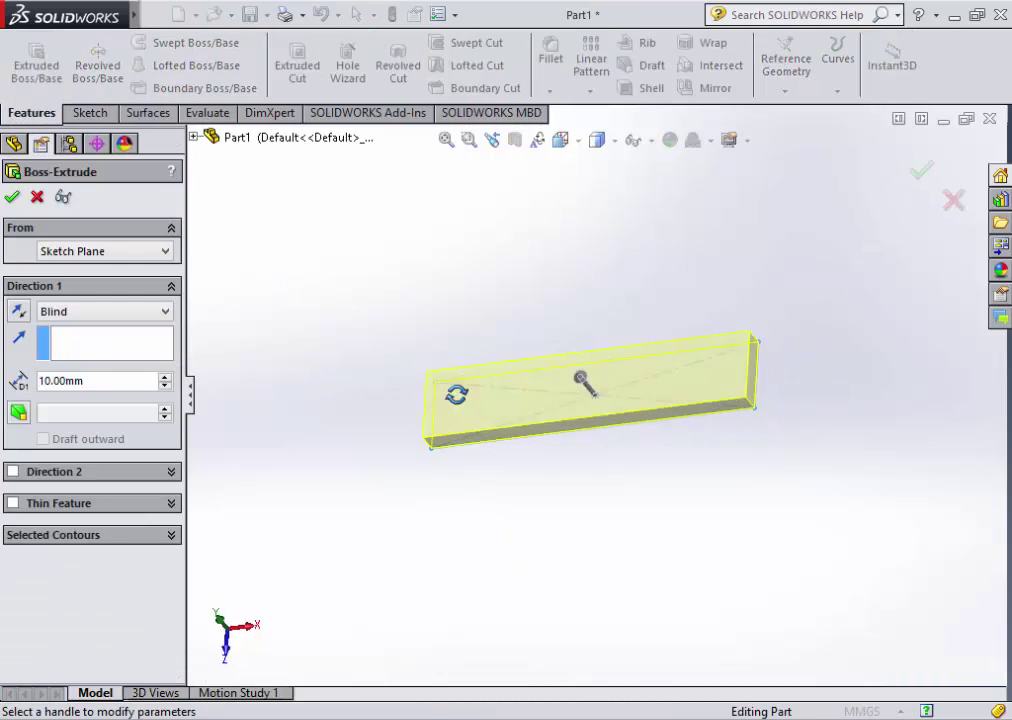
left_click(12, 197)
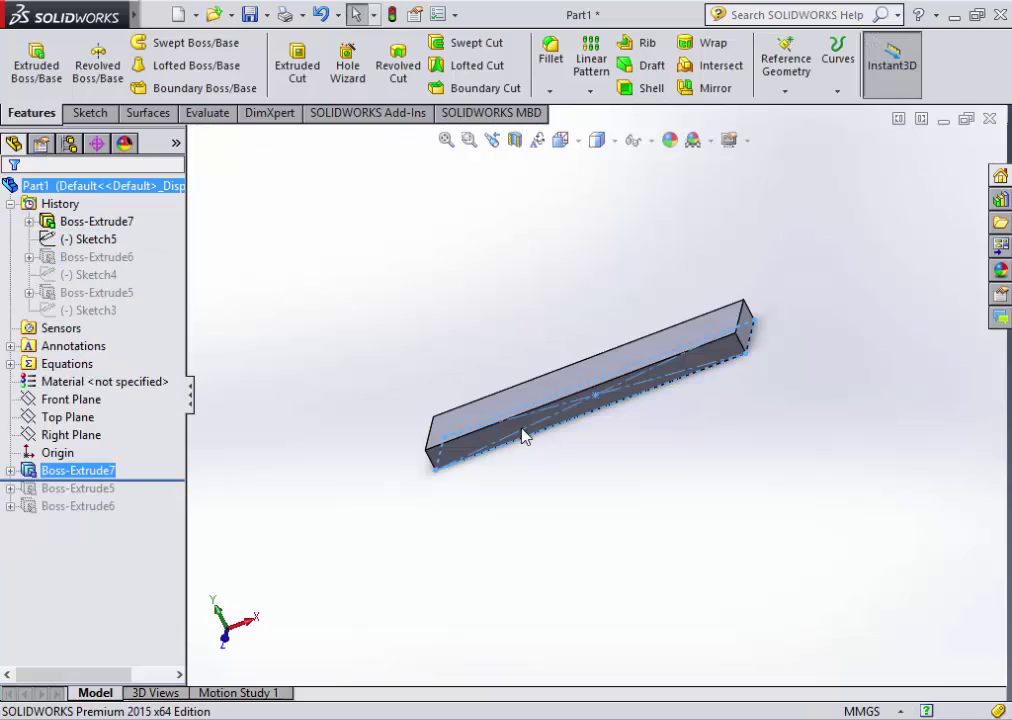
left_click(502, 530)
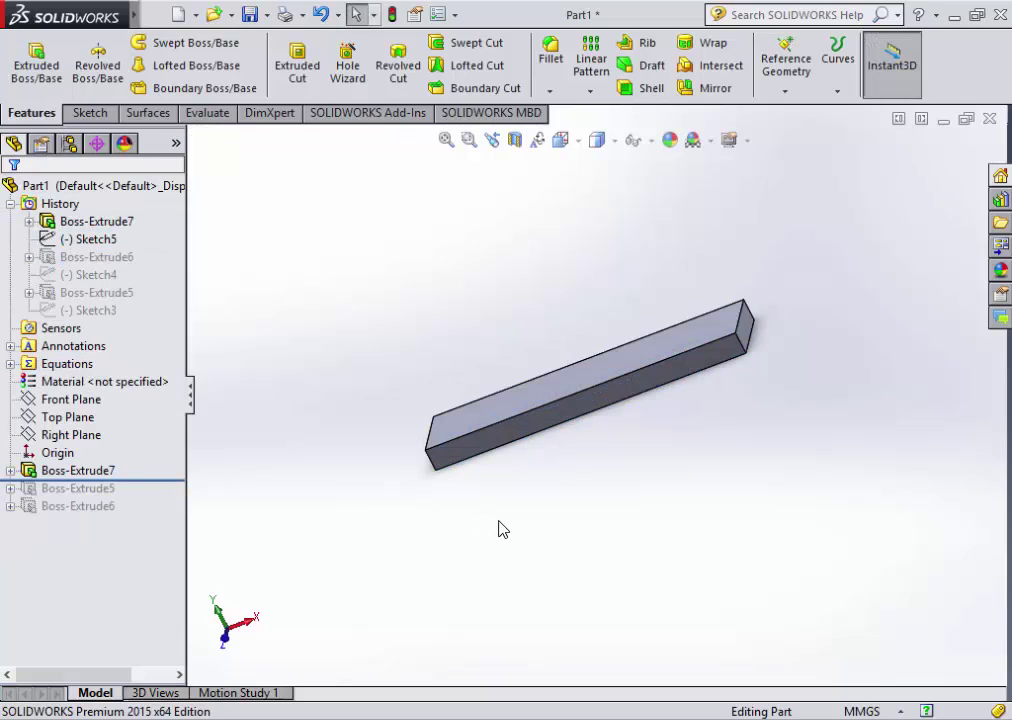
- Start Sketch6 on the bar's top face
left_click(517, 411)
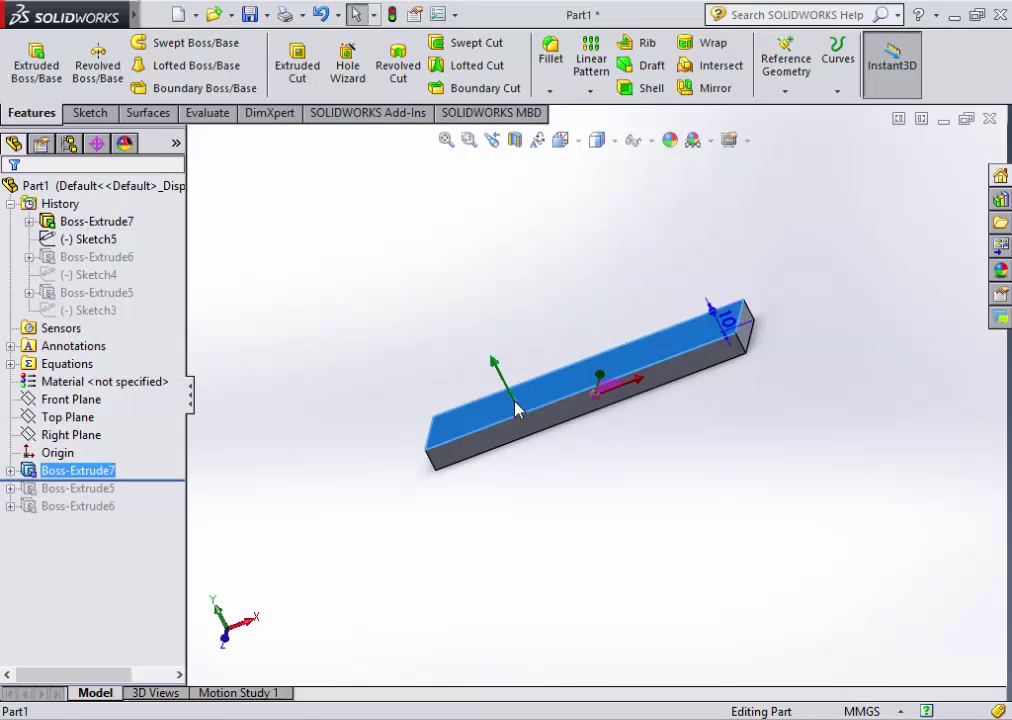
right_click(517, 411)
left_click(551, 252)
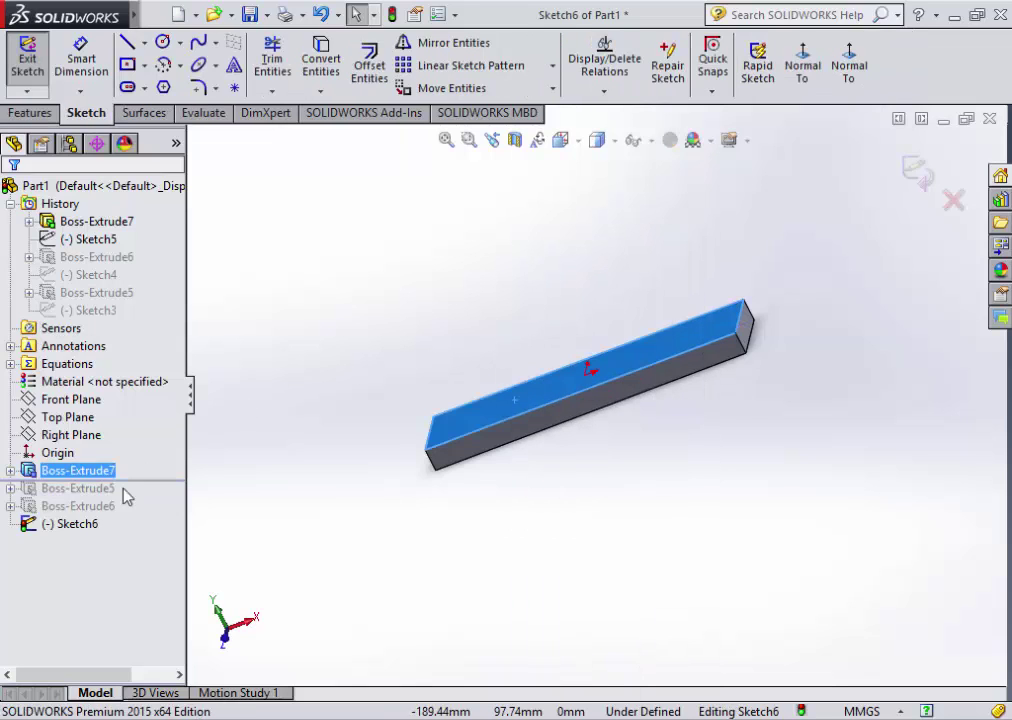
right_click(75, 533)
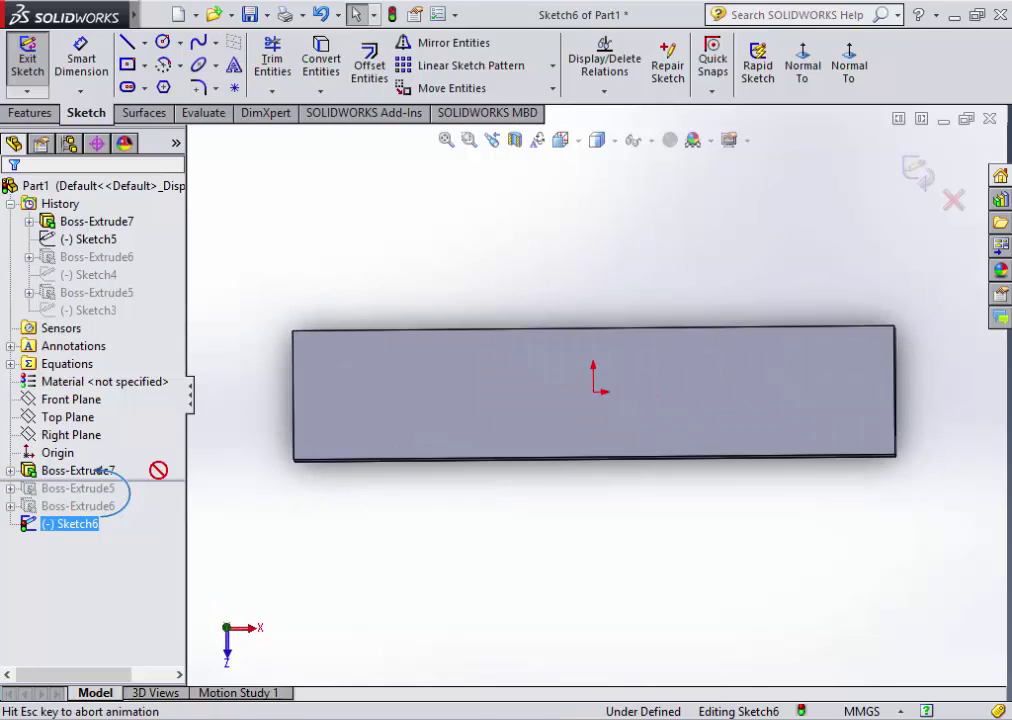
- Draw a center rectangle on the origin inside the top face
left_click(127, 64)
left_click(596, 395)
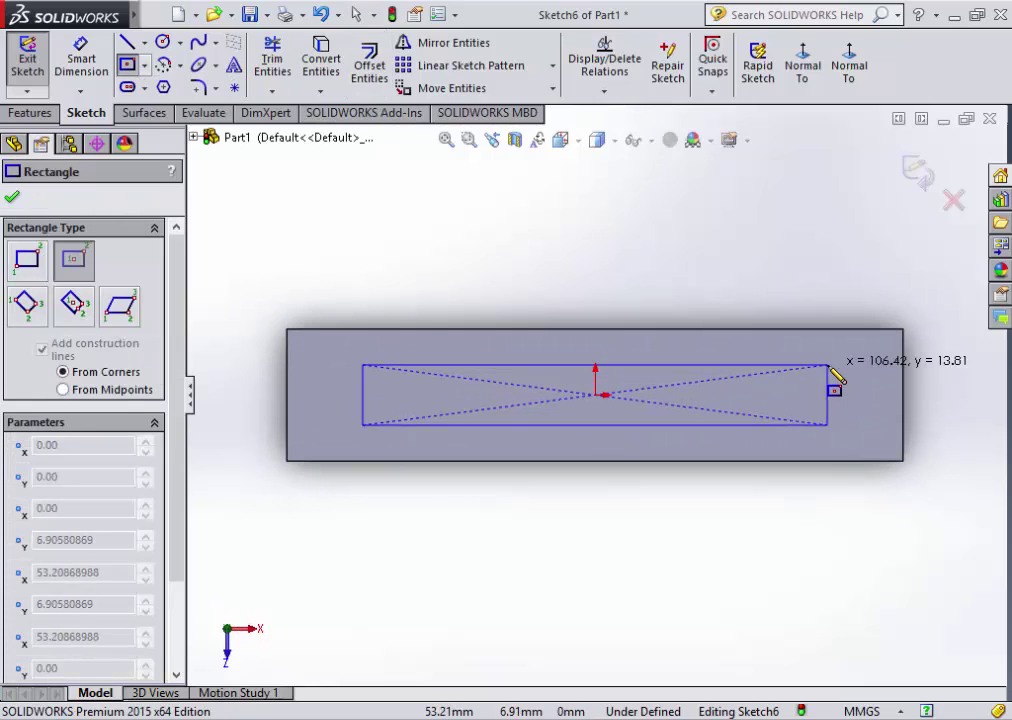
left_click(830, 427)
left_click(13, 197)
- Dimension the rectangle 10 mm from the bar's right edge and 10 mm from its top edge
left_click(74, 70)
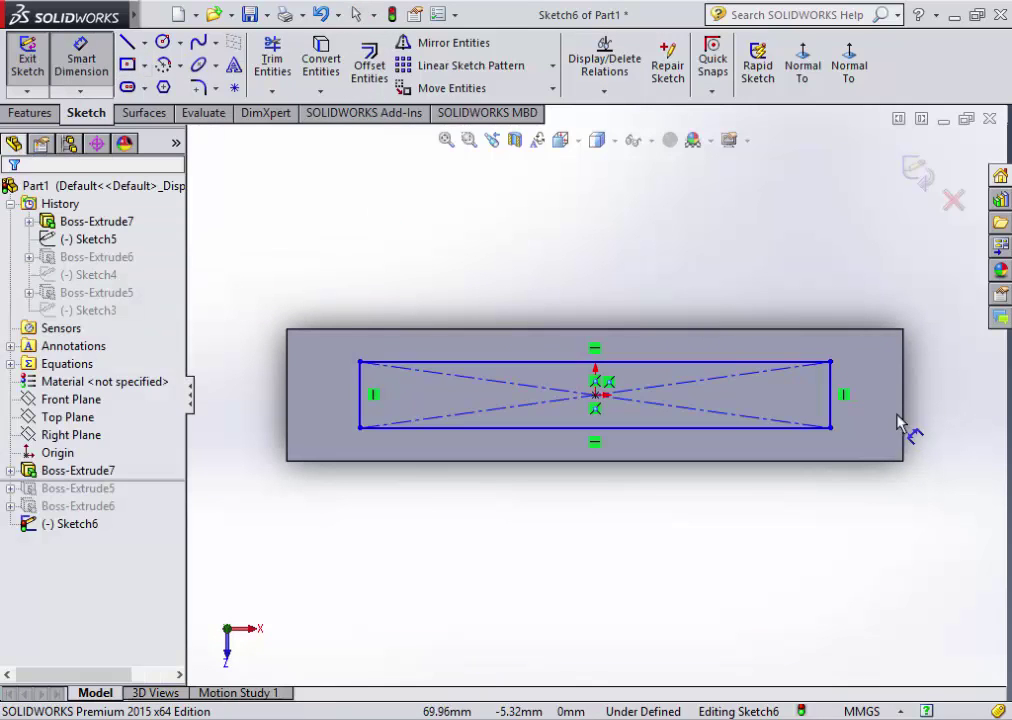
left_click(903, 390)
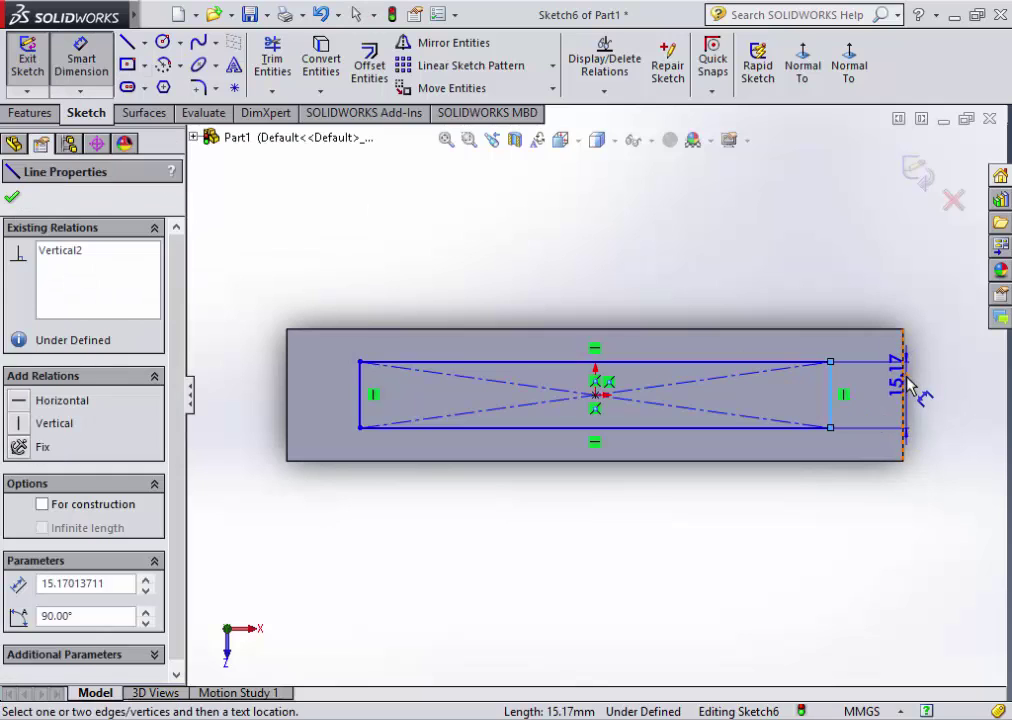
left_click(830, 395)
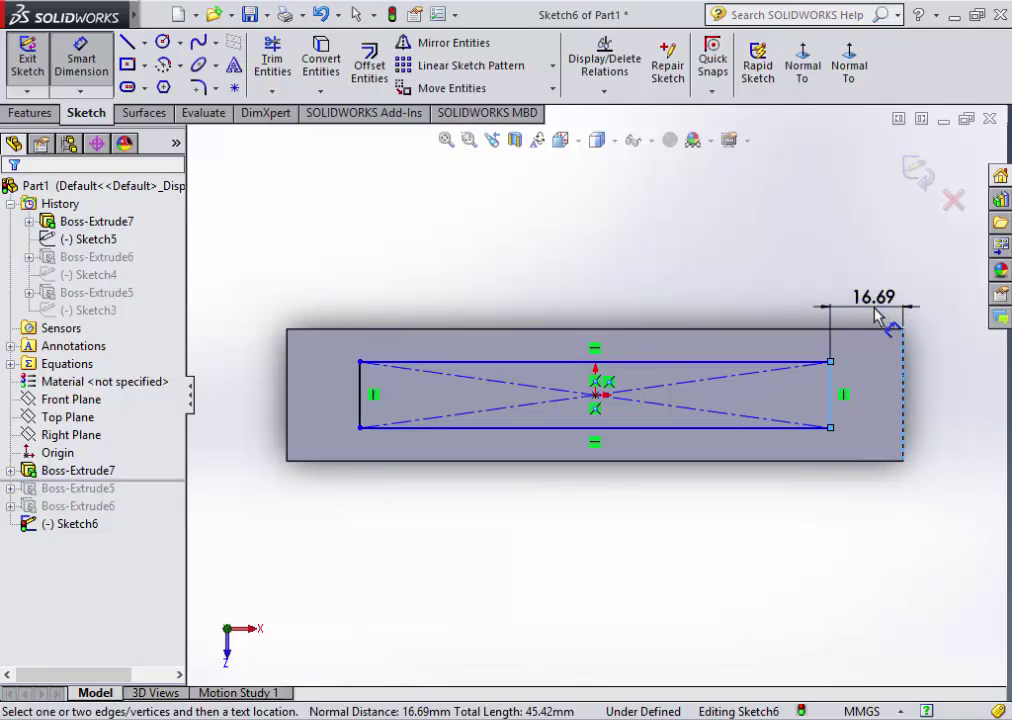
left_click(876, 318)
type("10")
key("Return")
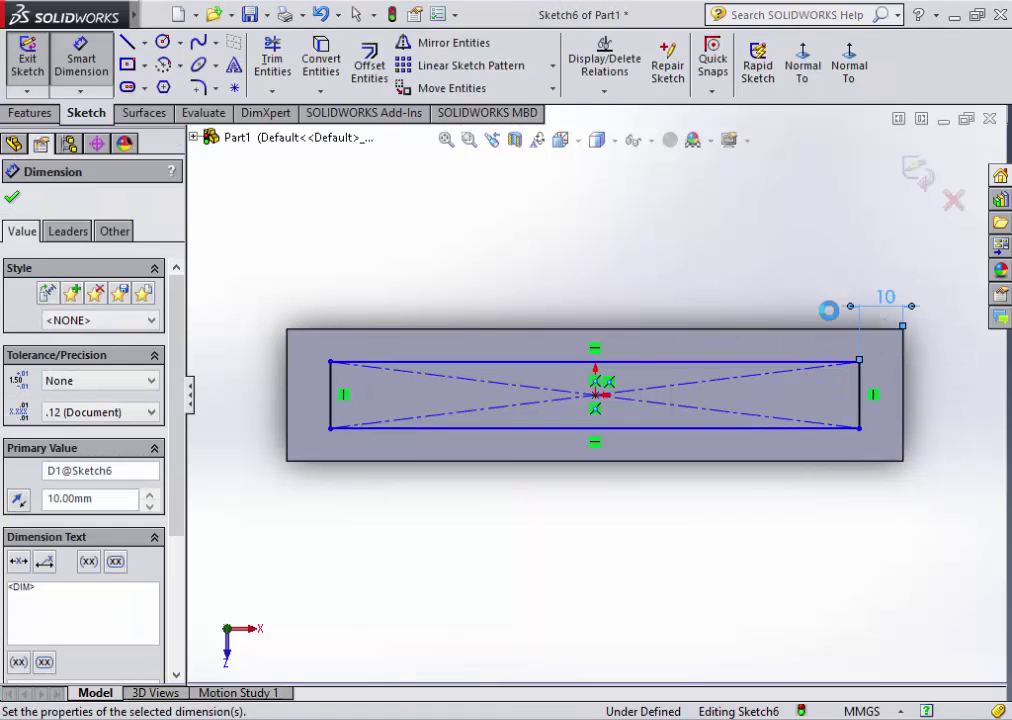
left_click(522, 361)
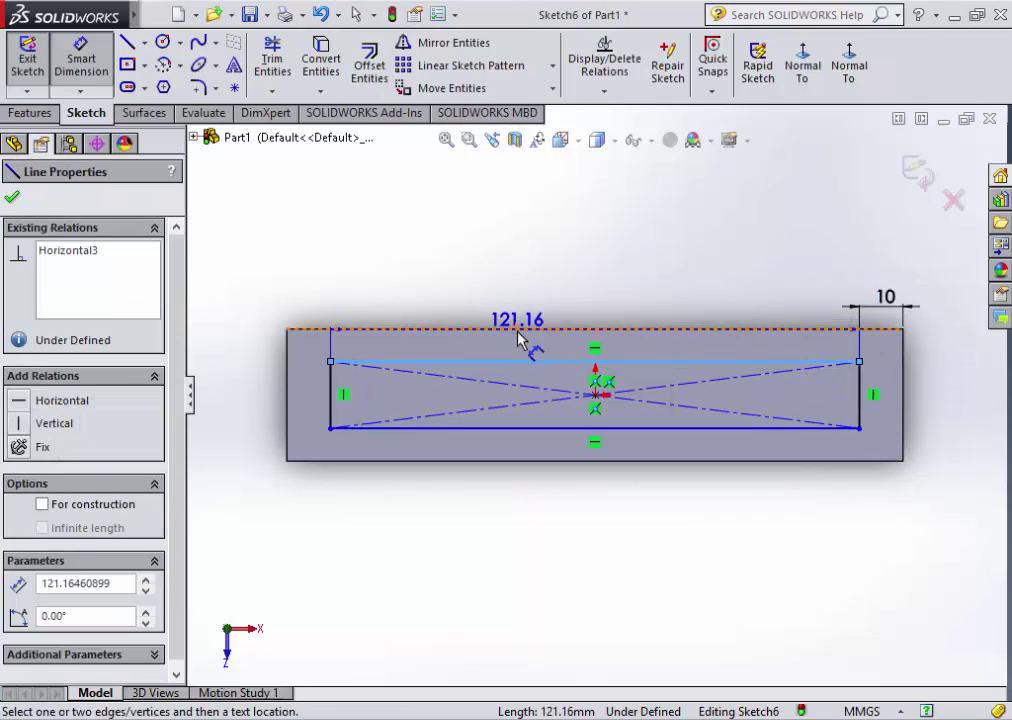
left_click(525, 330)
left_click(565, 272)
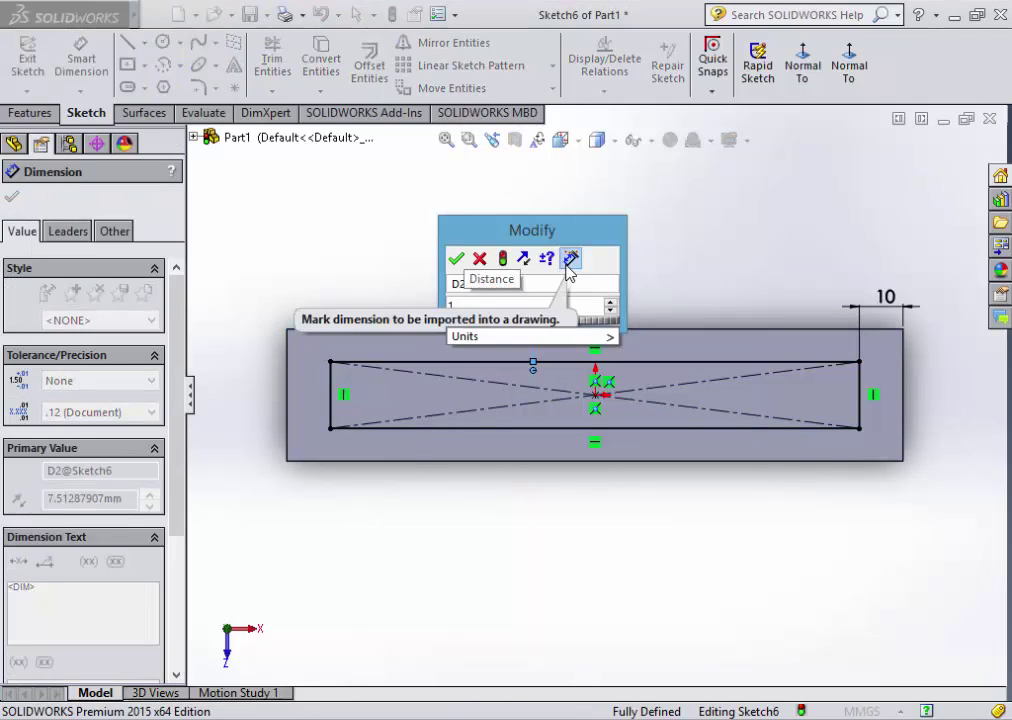
type("10")
key("Return")
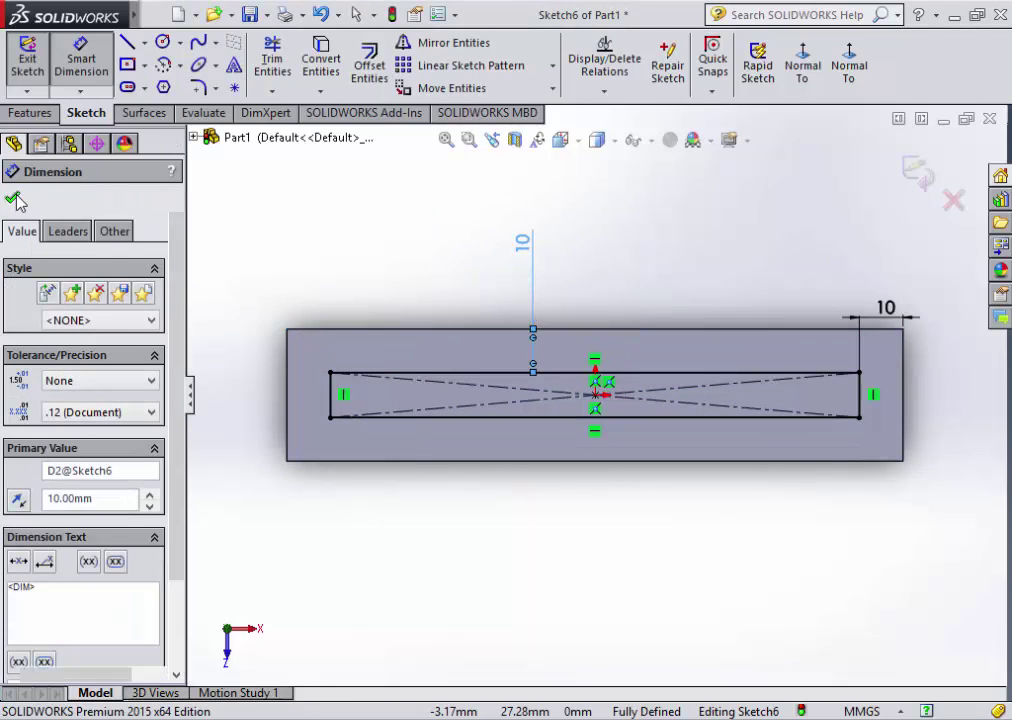
left_click(12, 197)
left_click(31, 112)
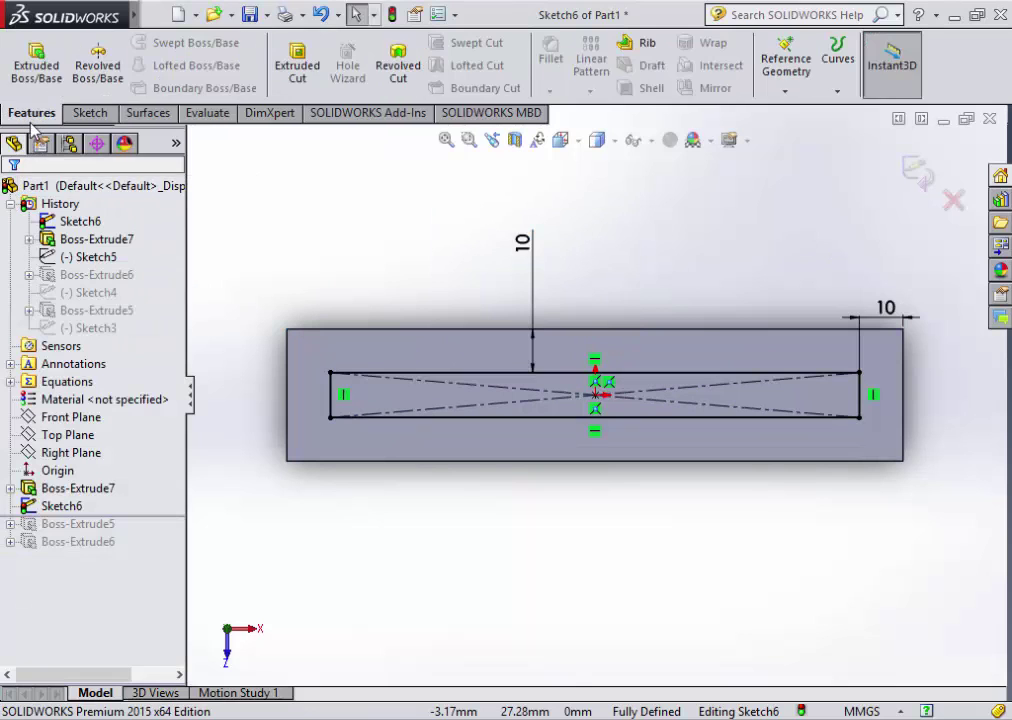
- Make an Extruded Cut of the inset rectangle with a Through All end condition
left_click(310, 82)
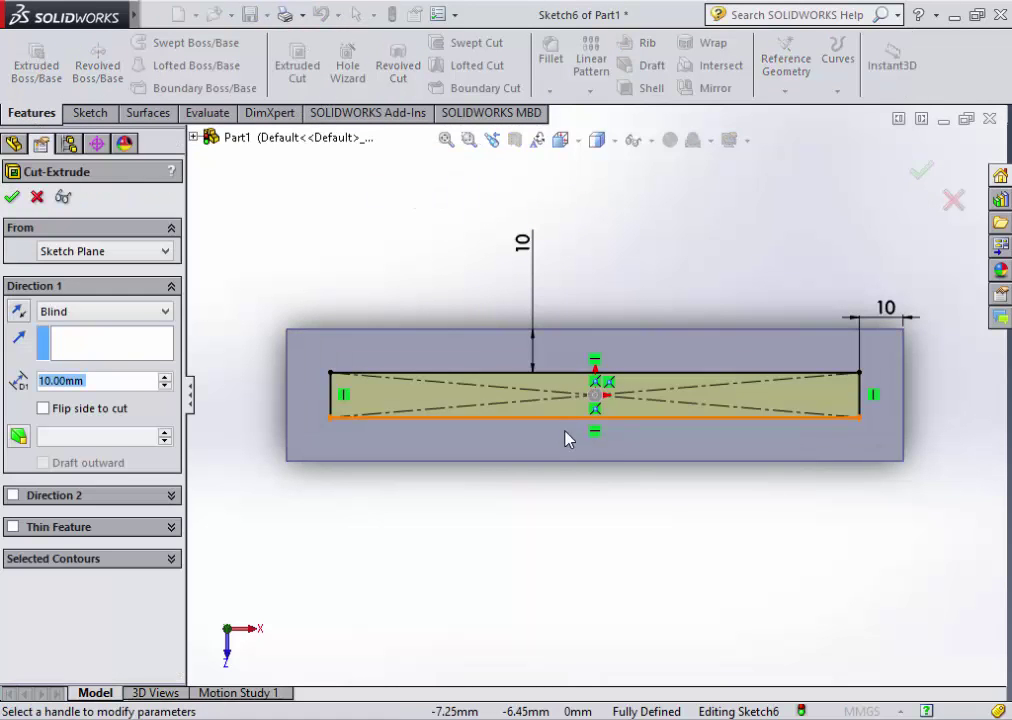
mouse_move(565, 436)
middle_mouse_down()
mouse_move(495, 354)
mouse_move(282, 418)
middle_mouse_up()
left_click(118, 311)
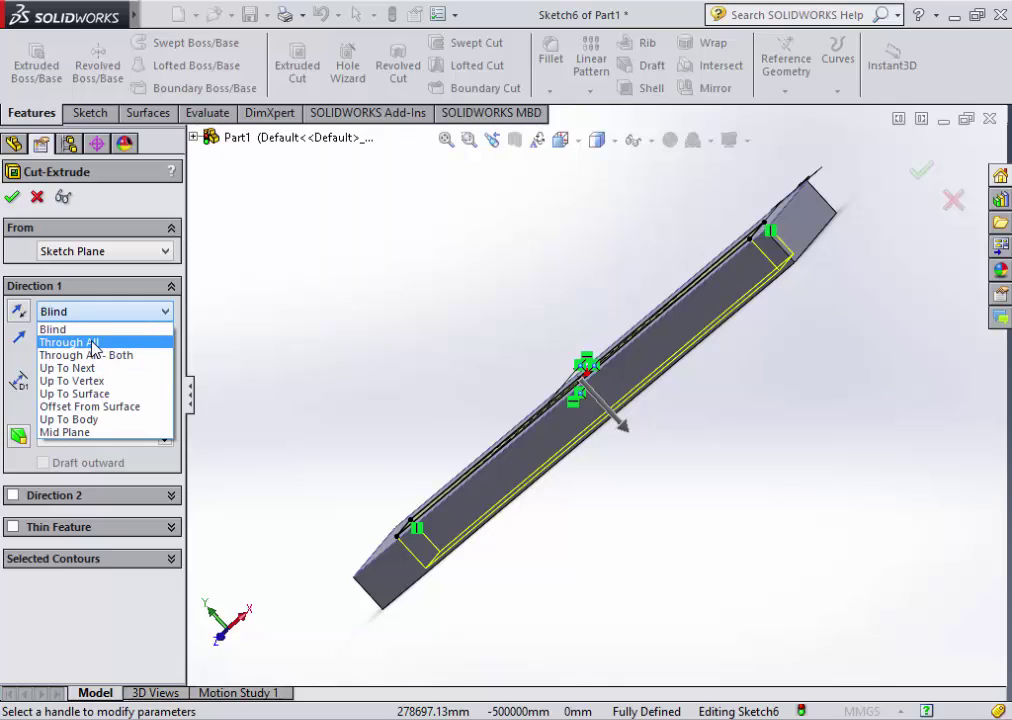
left_click(93, 343)
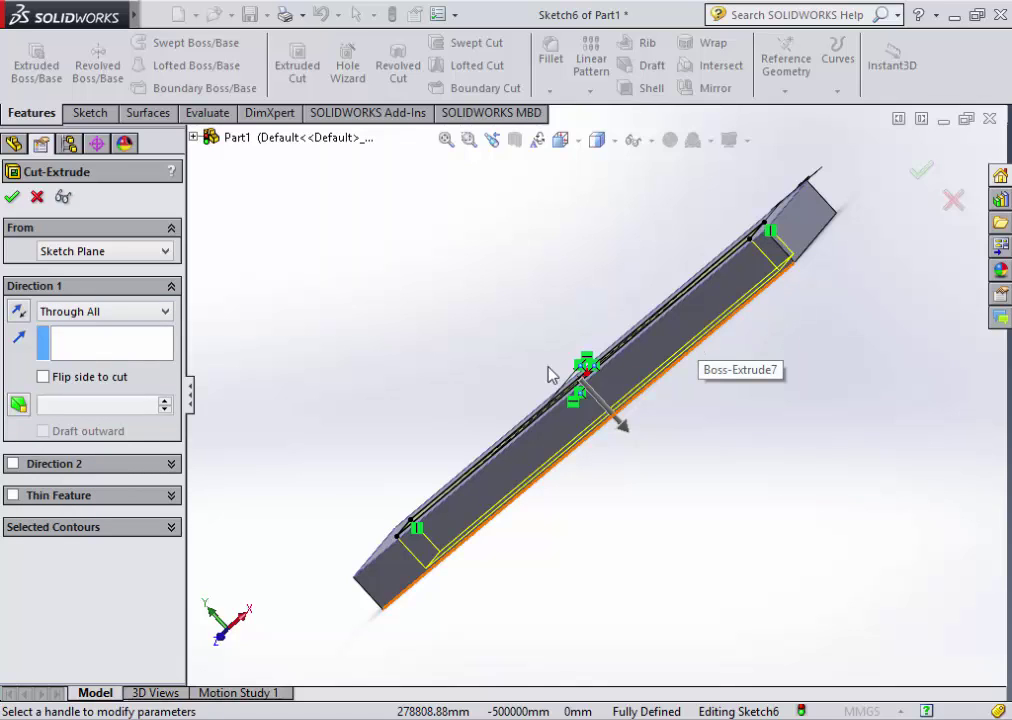
left_click(921, 170)
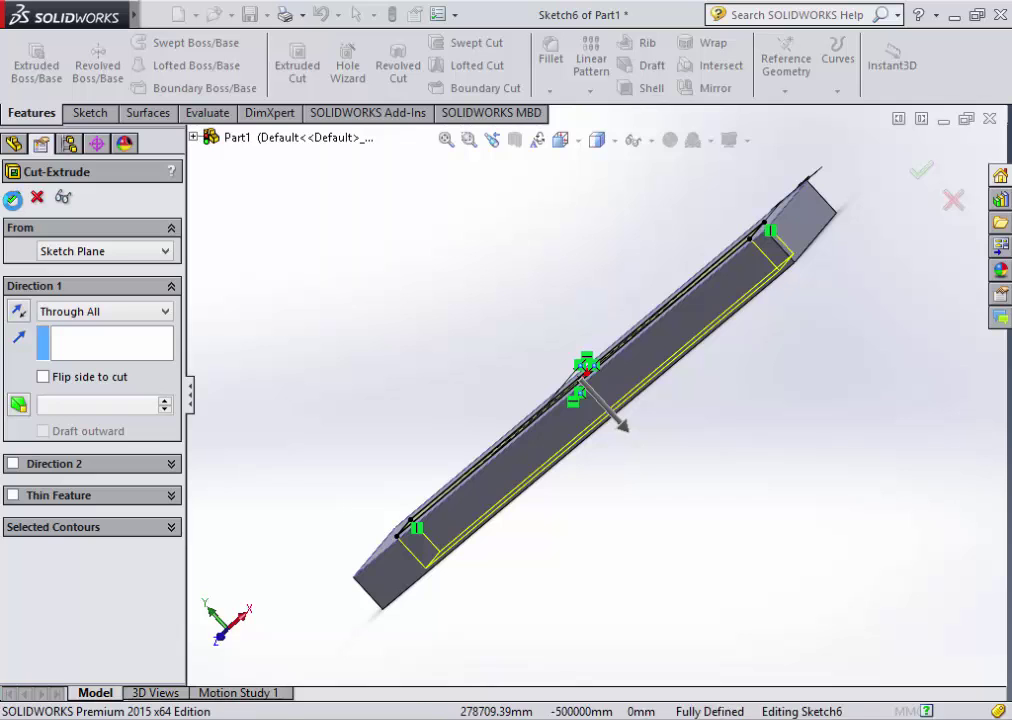
middle_click_drag(348, 372, 480, 428)
left_click(473, 318)
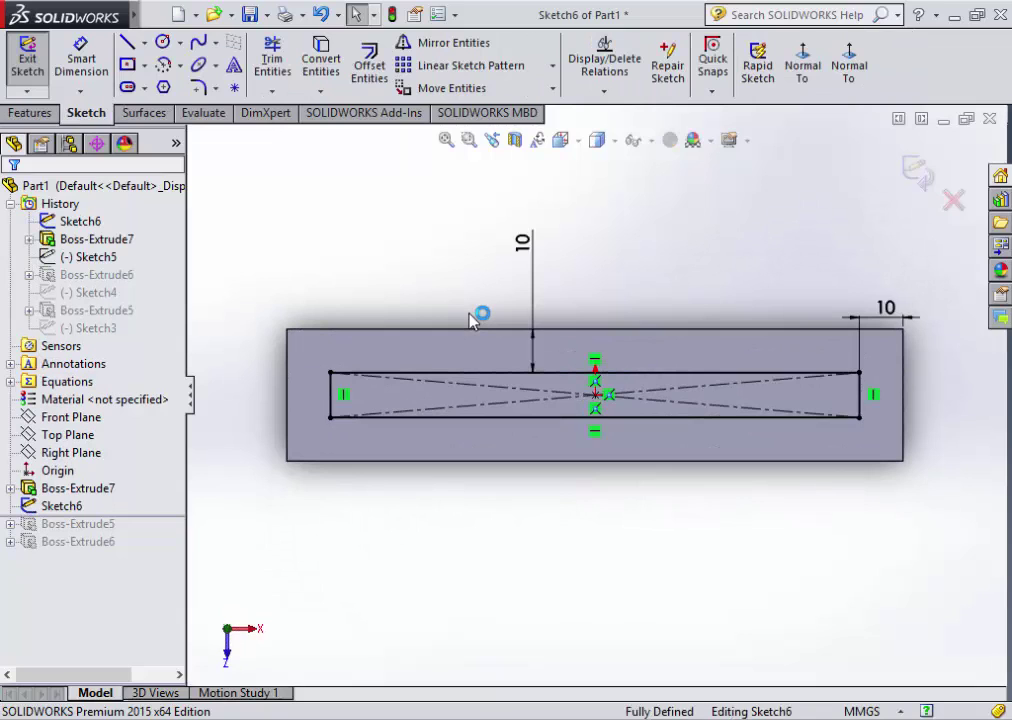
- Undo twice with Ctrl+Z to strip the two 10 mm dimensions from Sketch6
key("ctrl+z")
key("ctrl+z")
key("ctrl+z")
key("ctrl+z")
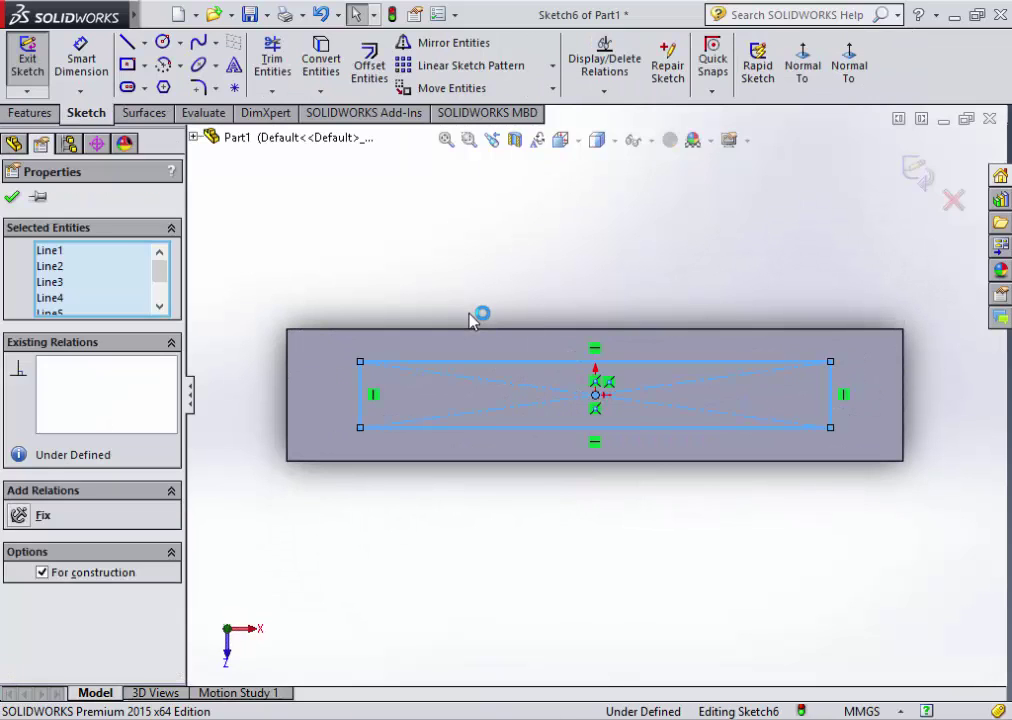
key("ctrl+z")
key("ctrl+z")
key("ctrl+z")
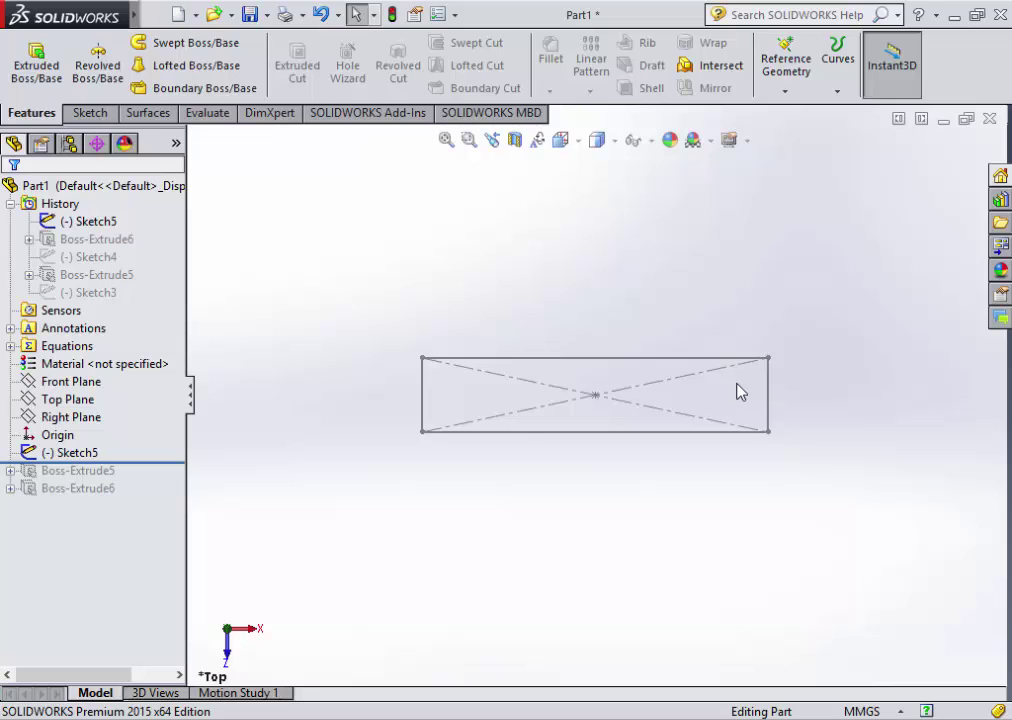
- Start a boss extrusion of the Sketch5 rectangle with Thin Feature enabled
left_click(36, 62)
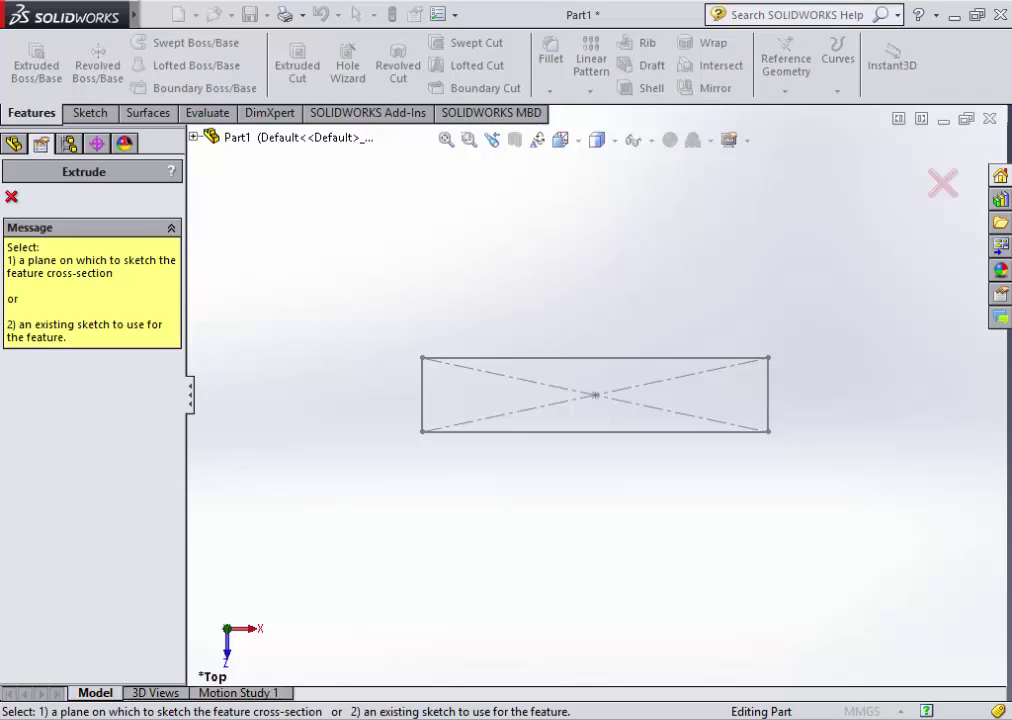
left_click(636, 357)
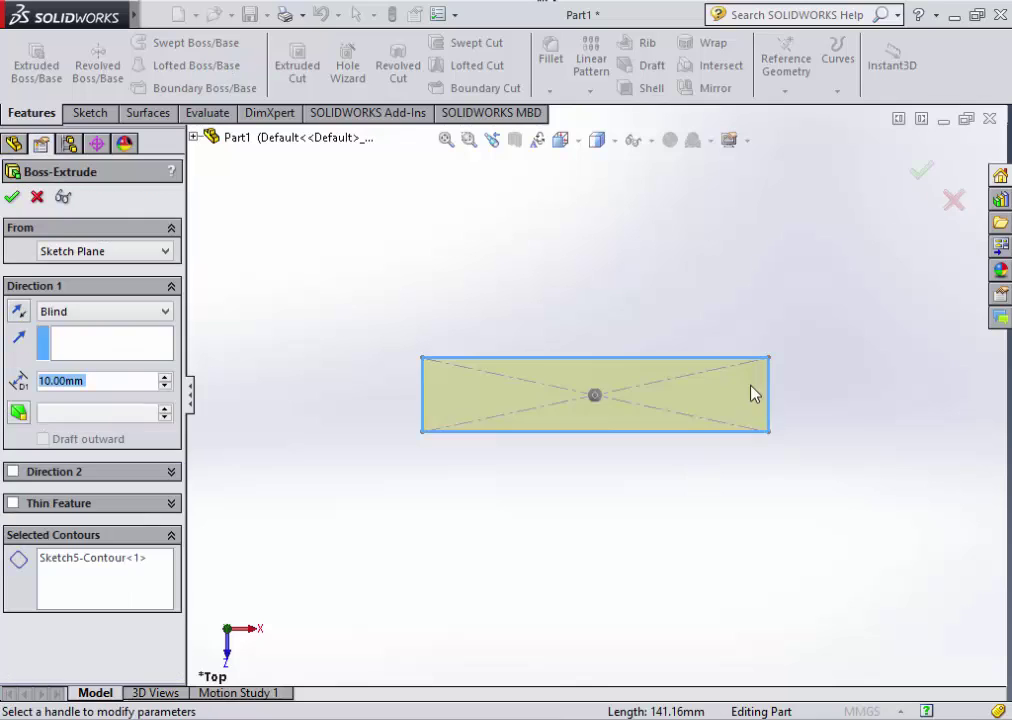
middle_click_drag(574, 539, 533, 512)
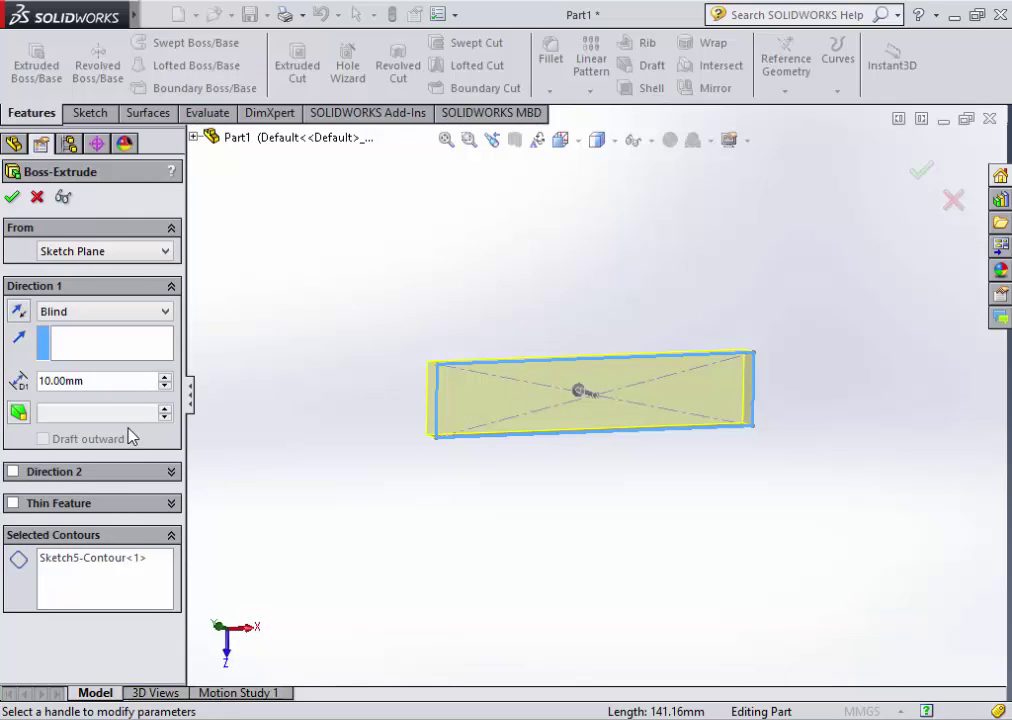
left_click(12, 503)
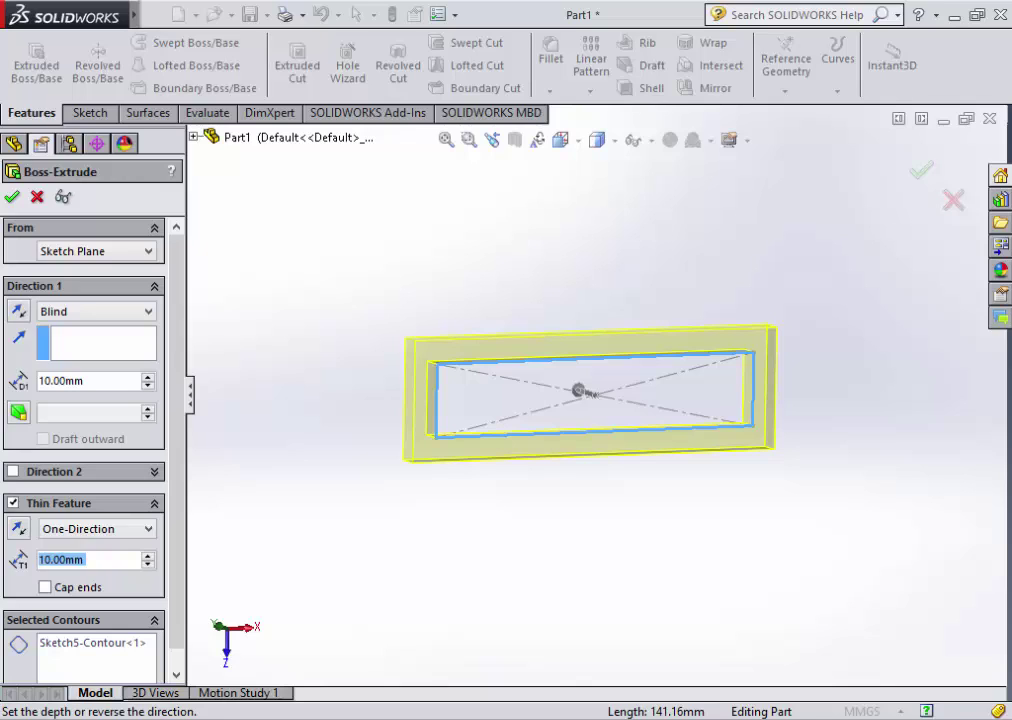
- Try the thin-wall types: Two-Direction, Mid-Plane, and One-Direction flipped to the inside
left_click(92, 529)
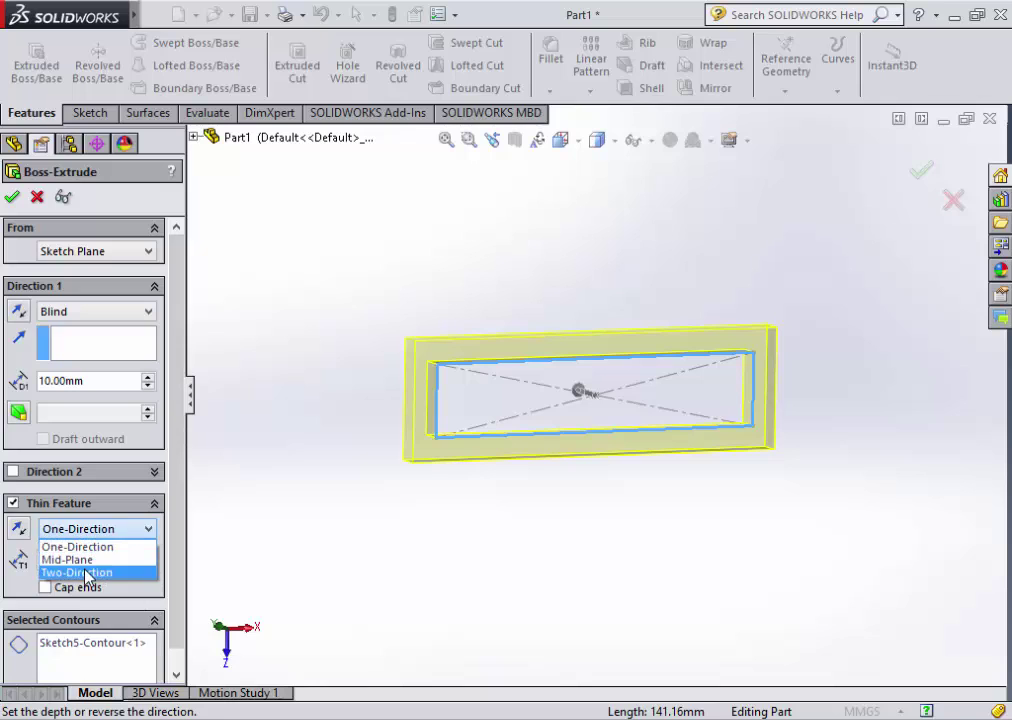
left_click(87, 572)
left_click(100, 530)
left_click(80, 559)
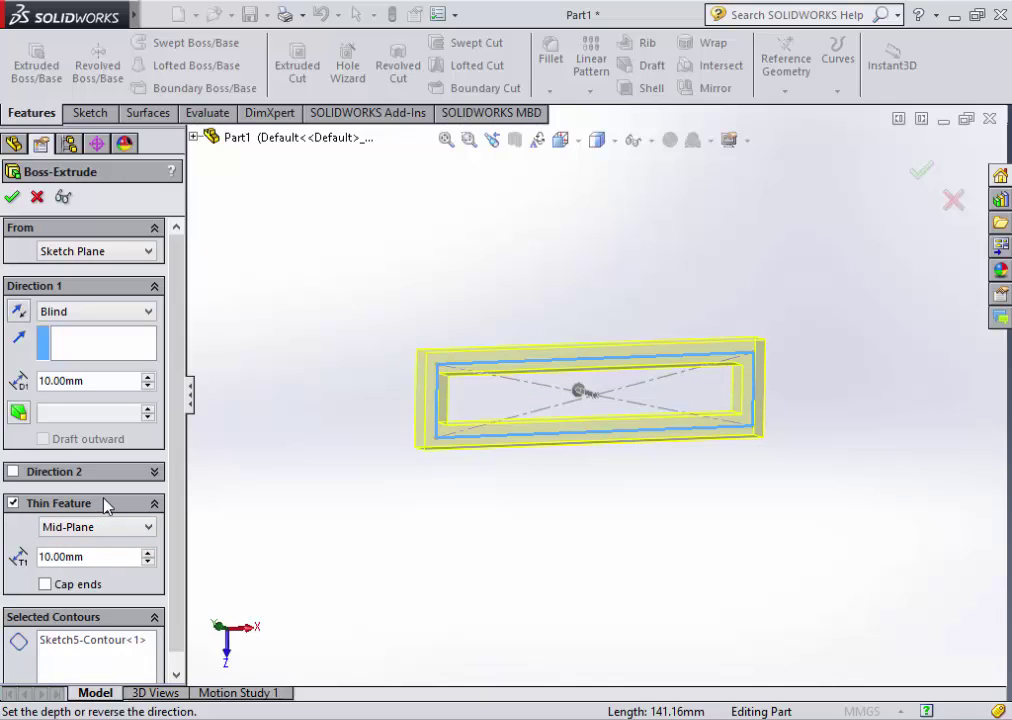
left_click(90, 526)
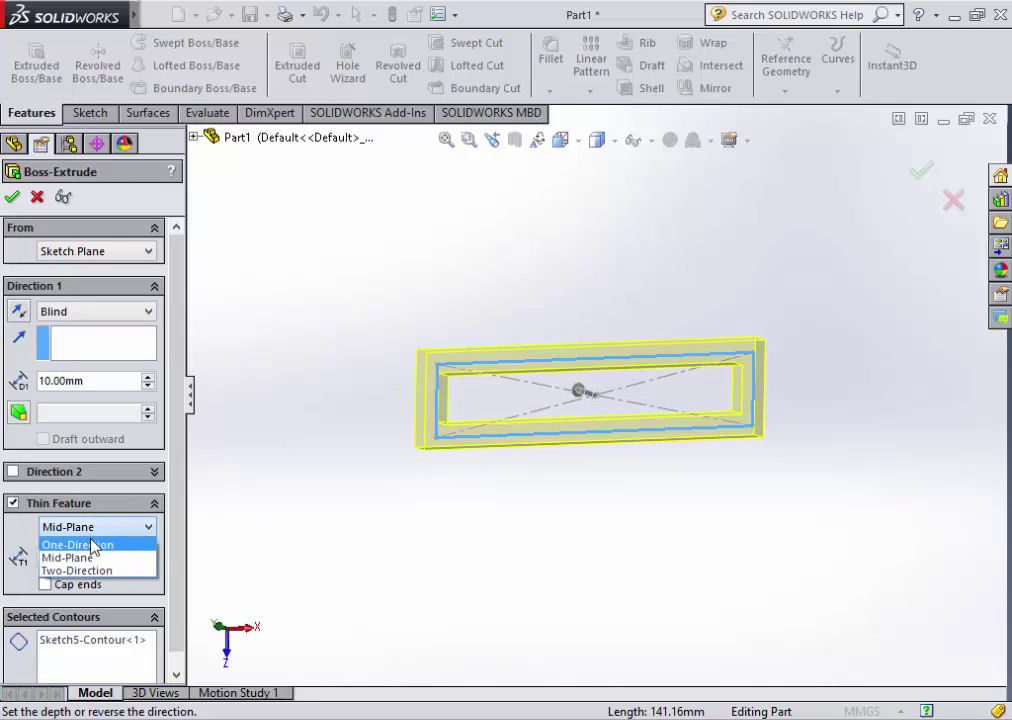
left_click(92, 545)
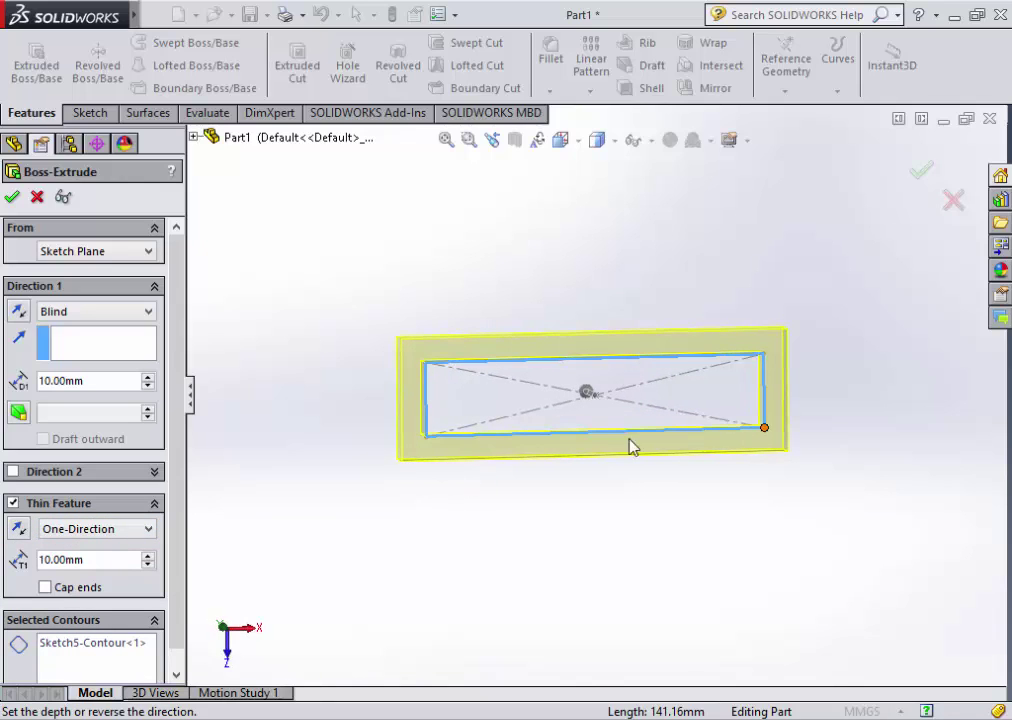
left_click(22, 529)
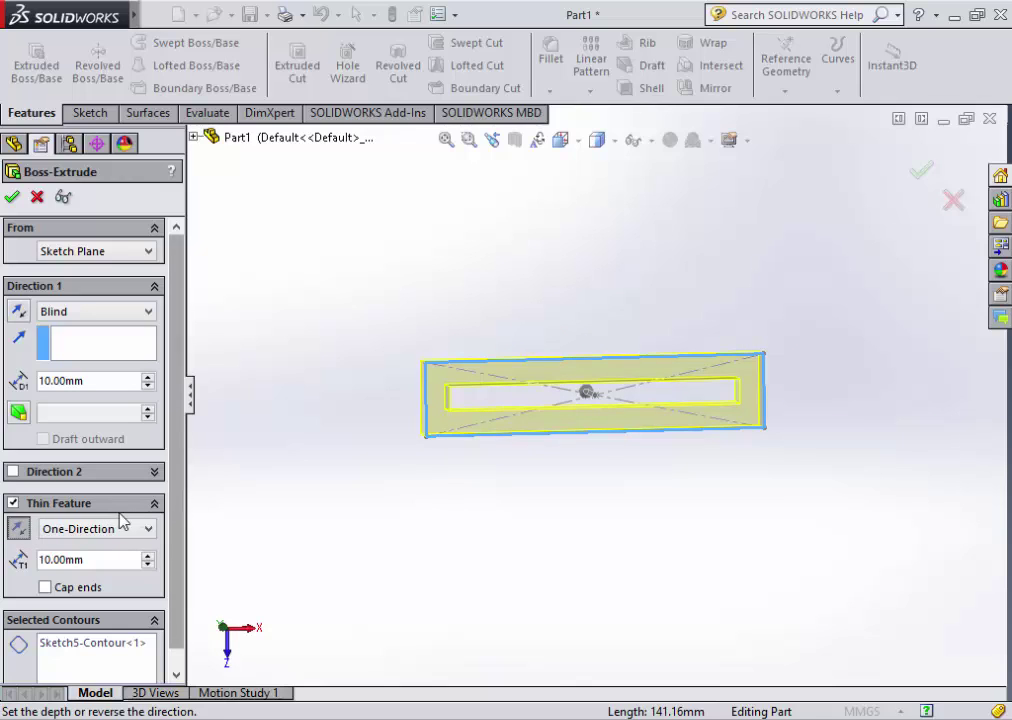
- Settle on Mid-Plane 10 mm walls and accept the extrusion as Extrude-Thin1
left_click(120, 528)
left_click(97, 573)
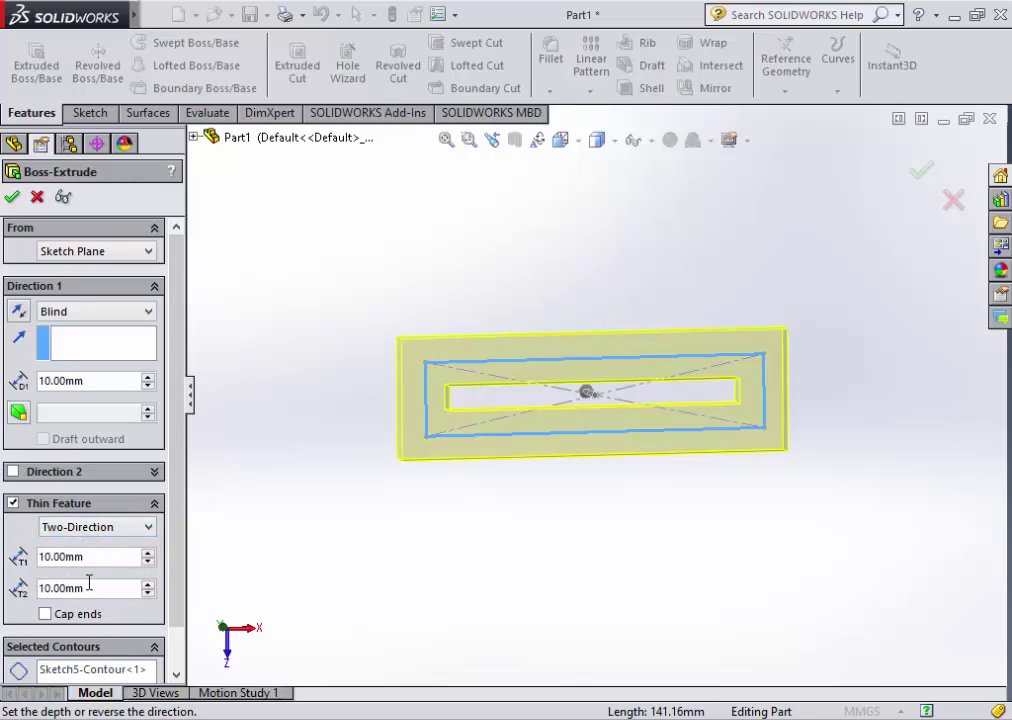
left_click(60, 530)
left_click(67, 557)
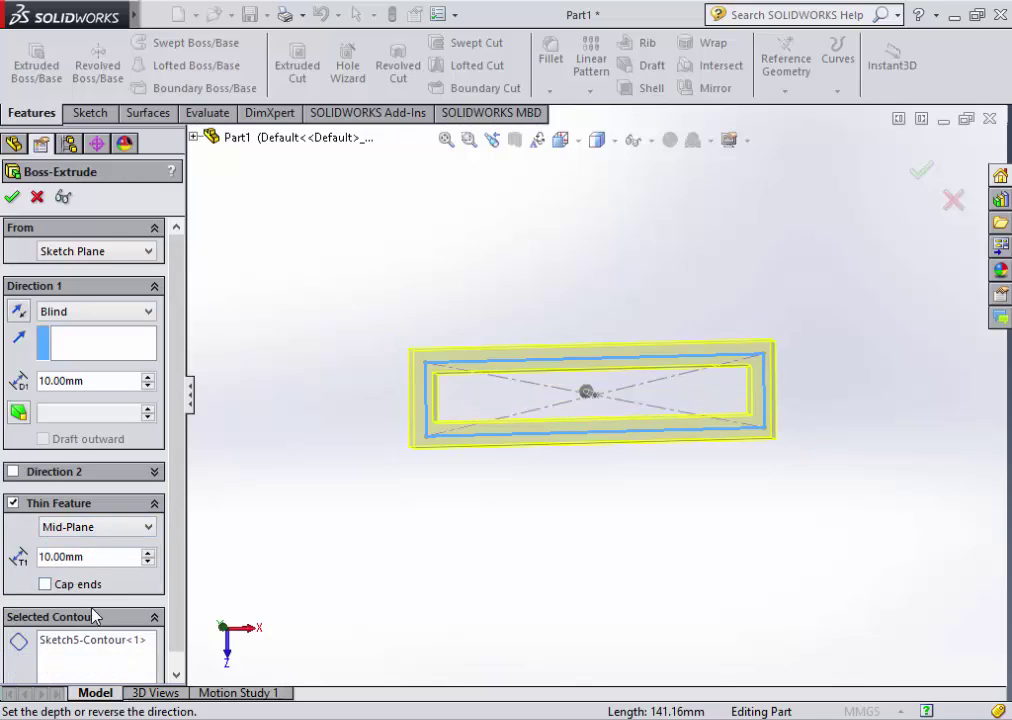
left_click(12, 196)
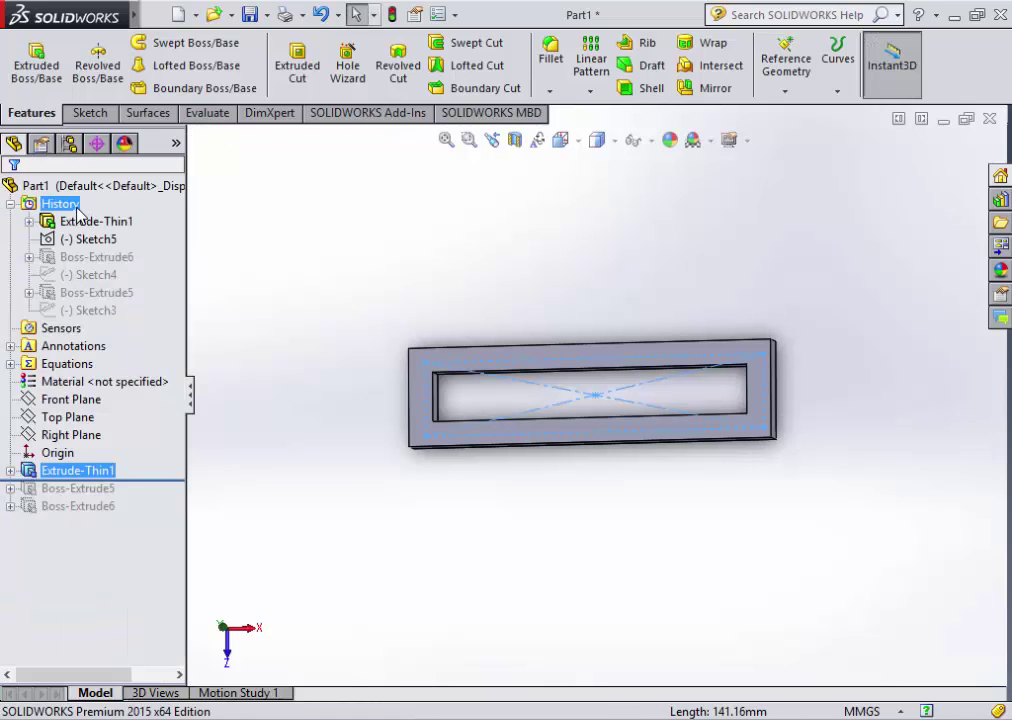